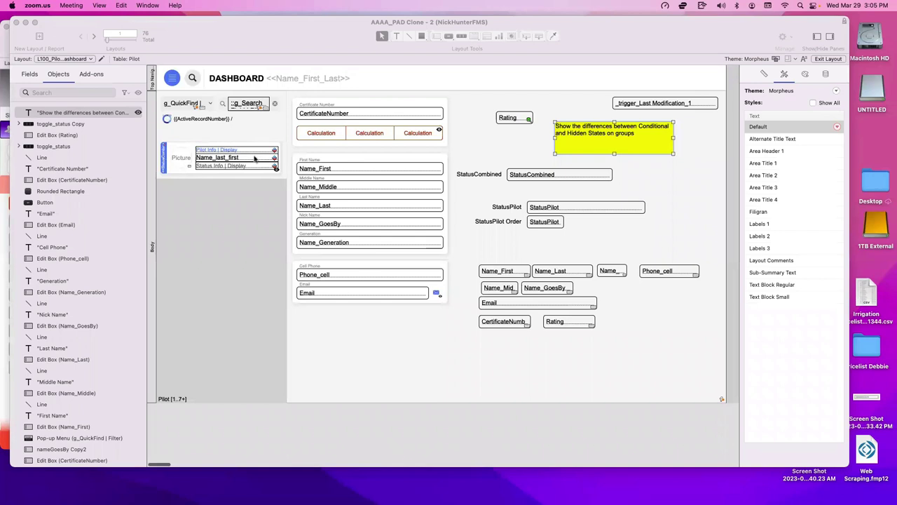
left_click(267, 238)
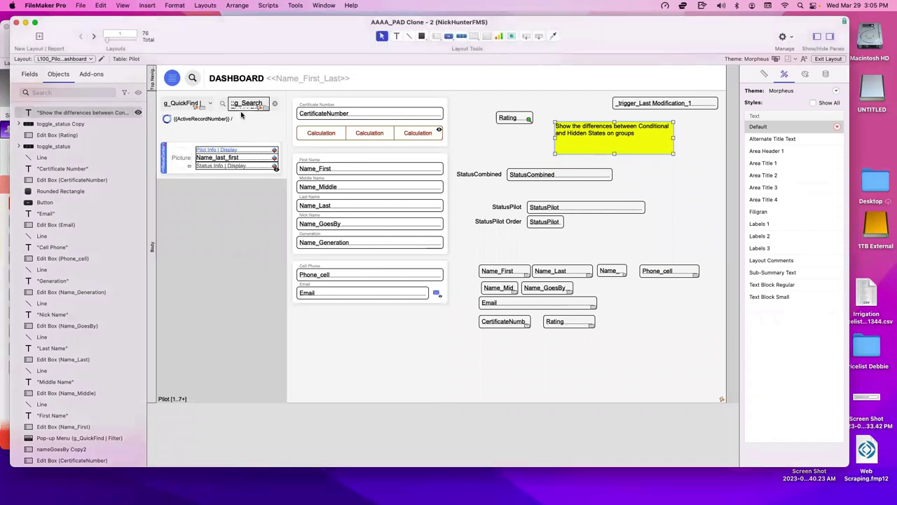
left_click(239, 222)
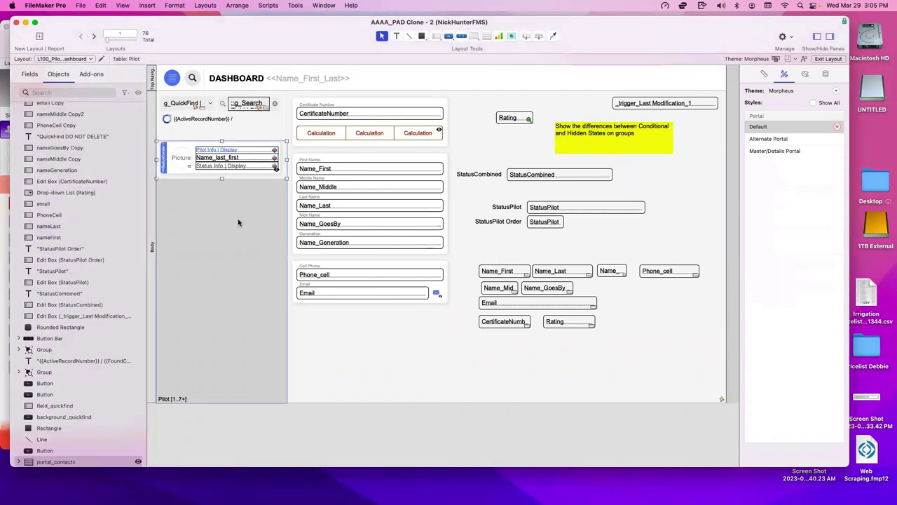
left_click(297, 168)
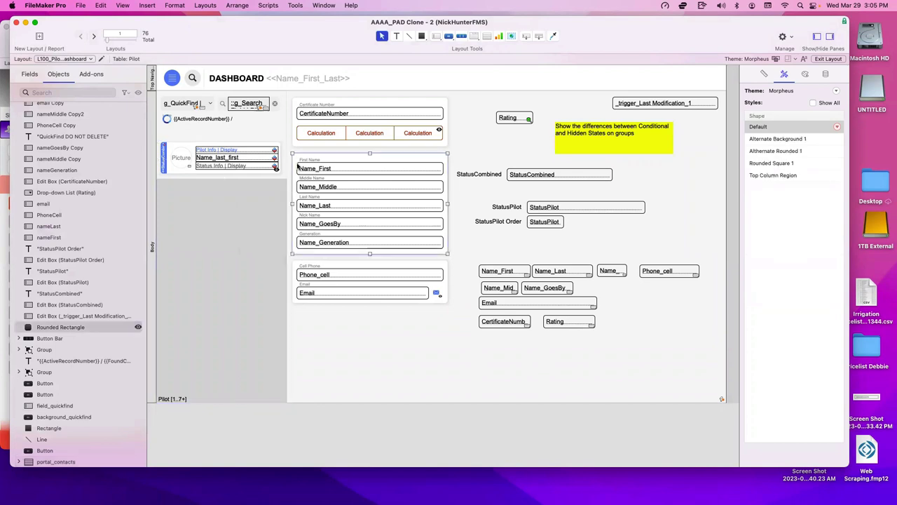
left_click(279, 126)
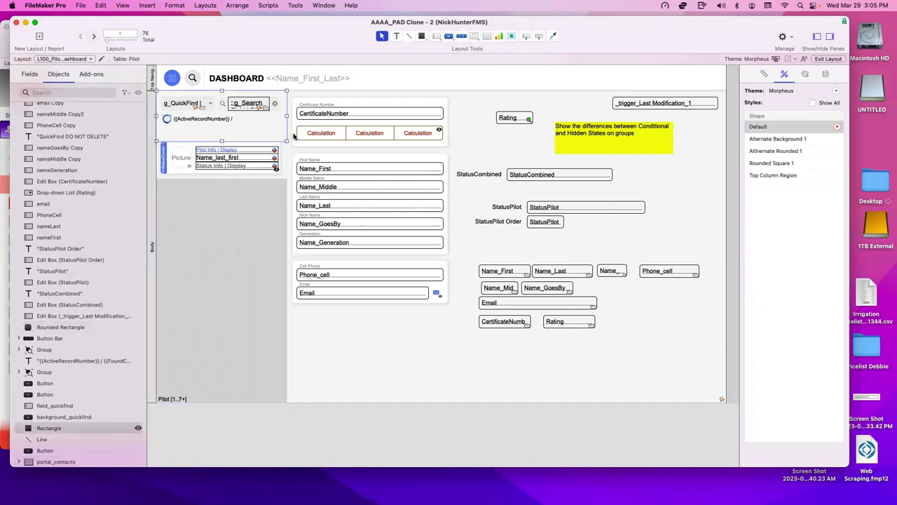
left_click(302, 158)
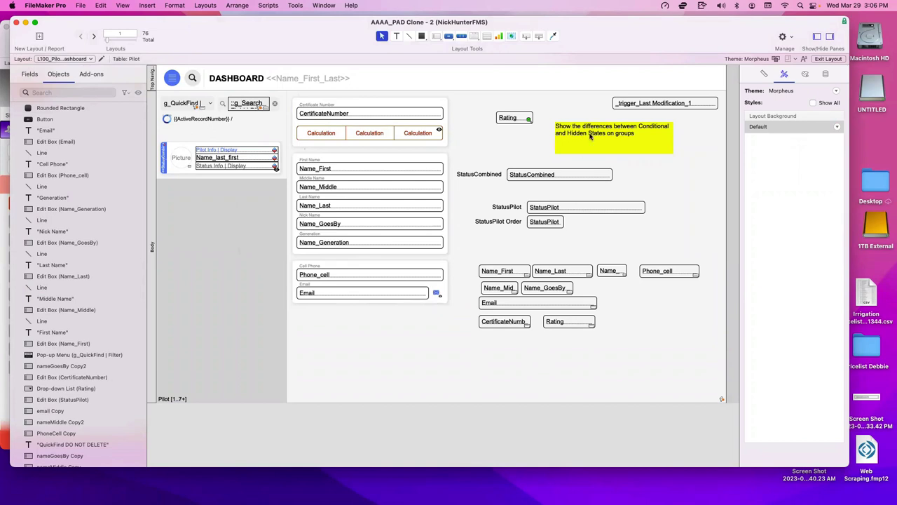
Delete the yellow note about conditional and hidden states from the dashboard layout
left_click_drag(626, 143, 620, 138)
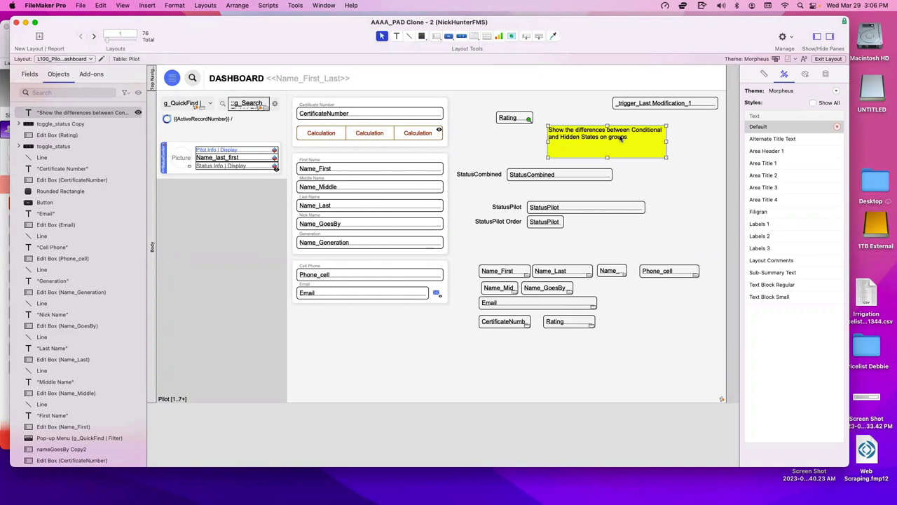
key("Delete")
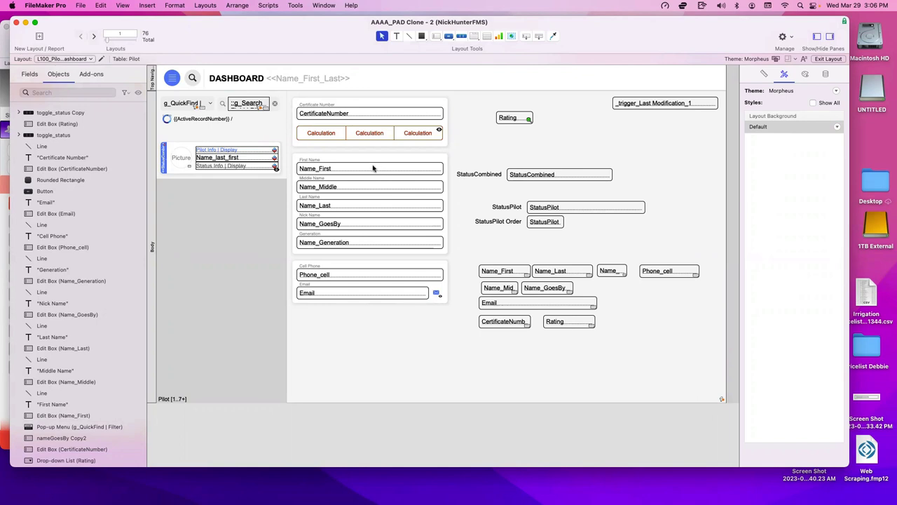
Select the Name_First, Name_Middle, Name_Last, Name_GoesBy and Name_Generation edit boxes together
left_click(343, 170)
left_click(338, 188, "shift")
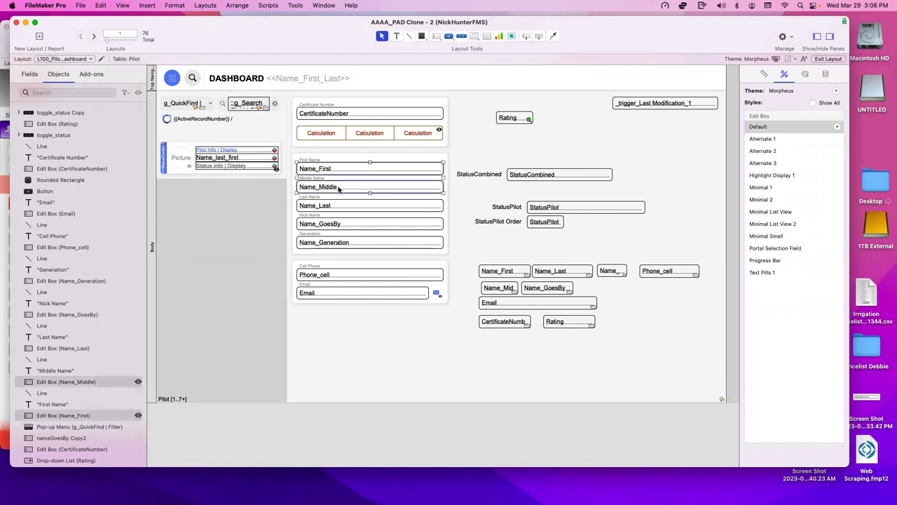
left_click(339, 209, "shift")
left_click(340, 224, "shift")
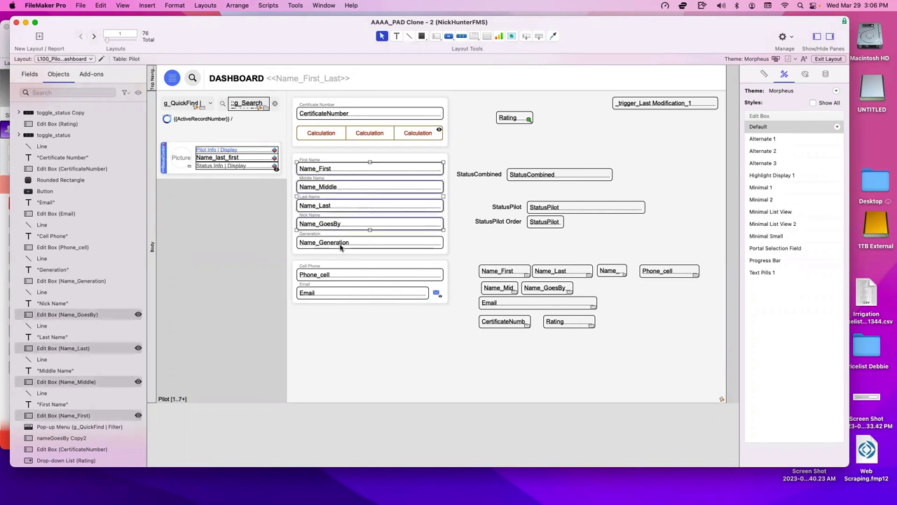
left_click(341, 244, "shift")
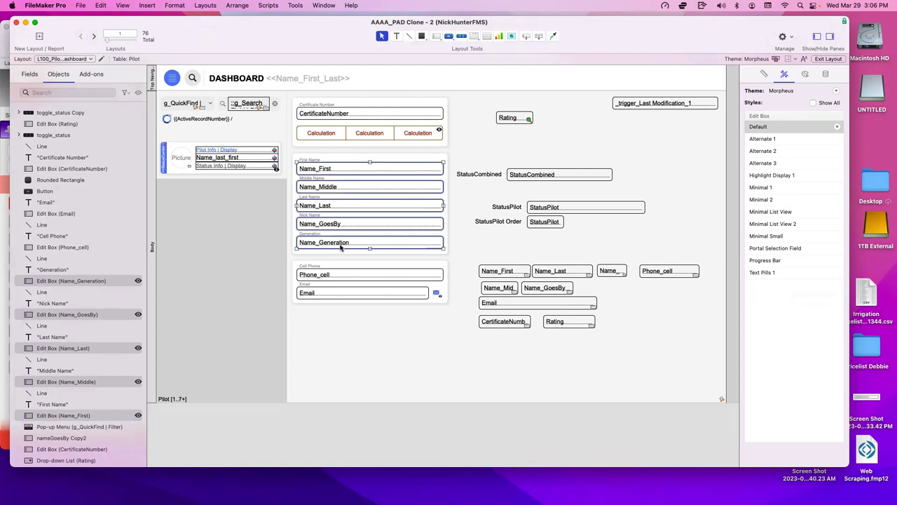
Look up test field in the Pilot table's field definitions and close the database definition without saving changes
key("super+shift+d")
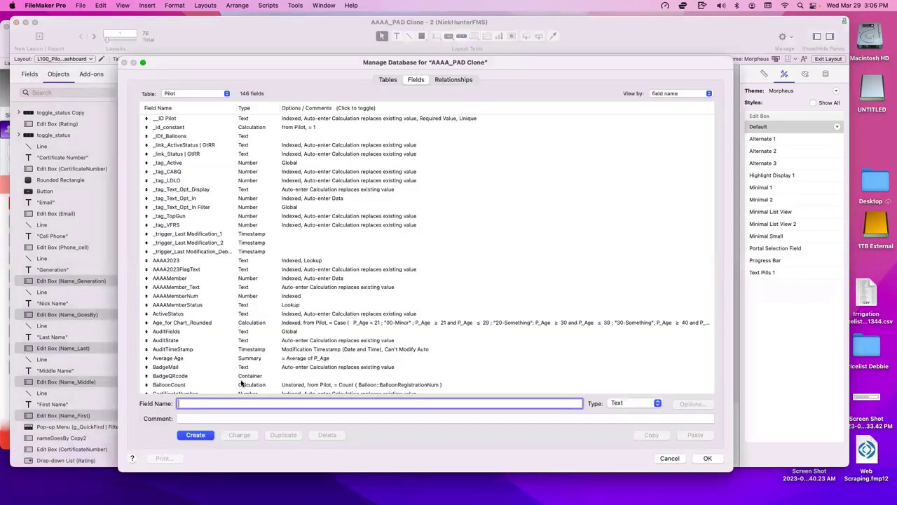
scroll(246, 368, "down", 5)
left_click(247, 368)
key("Down")
key("Down")
key("Down")
key("Down")
key("Down")
key("Down")
key("Down")
key("Down")
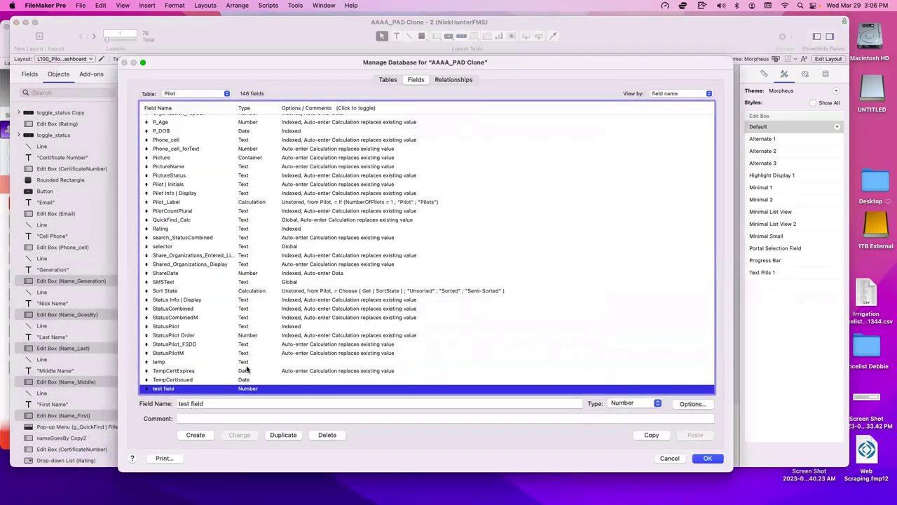
key("Up")
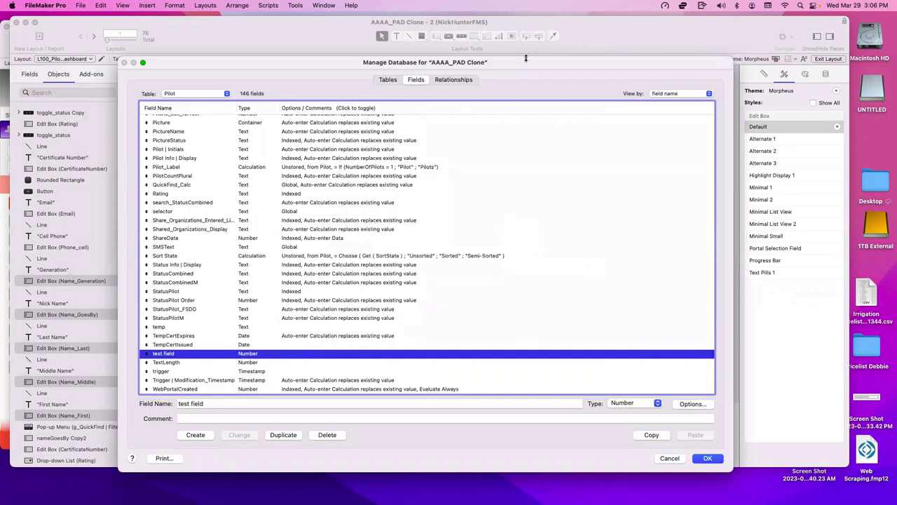
left_click(671, 458)
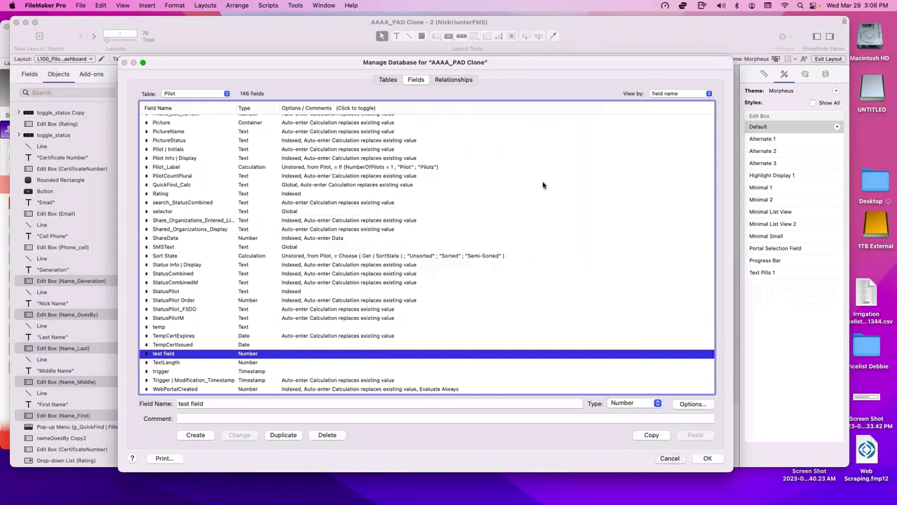
Place the test field on the layout between Rating and _trigger_Last Modification_1 and widen its edit box
left_click_drag(526, 37, 579, 128)
left_click_drag(392, 310, 393, 311)
double_click(392, 311)
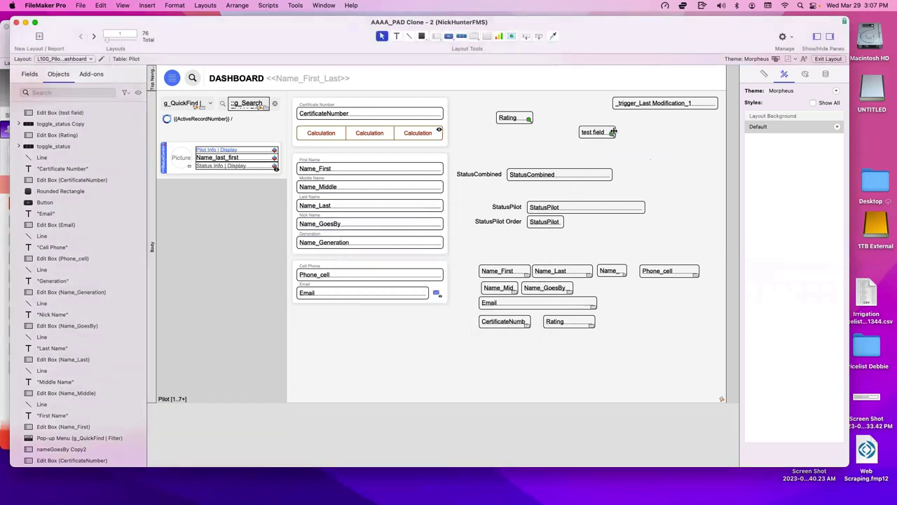
left_click_drag(618, 133, 655, 132)
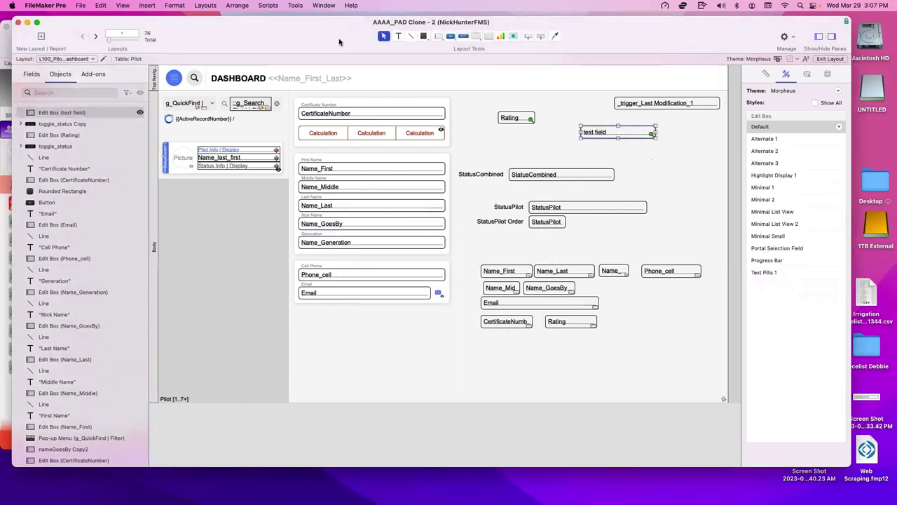
Group the Name_First, Name_Middle, Name_Last, Name_GoesBy and Name_Generation edit boxes
left_click_drag(333, 40, 341, 42)
left_click(352, 170)
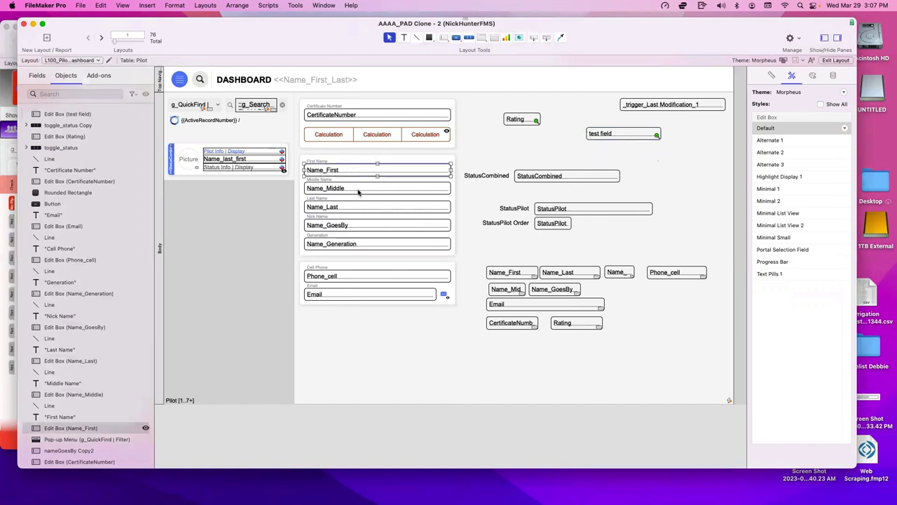
left_click(357, 188, "shift")
left_click(358, 207, "shift")
left_click(359, 226, "shift")
left_click(362, 244, "shift")
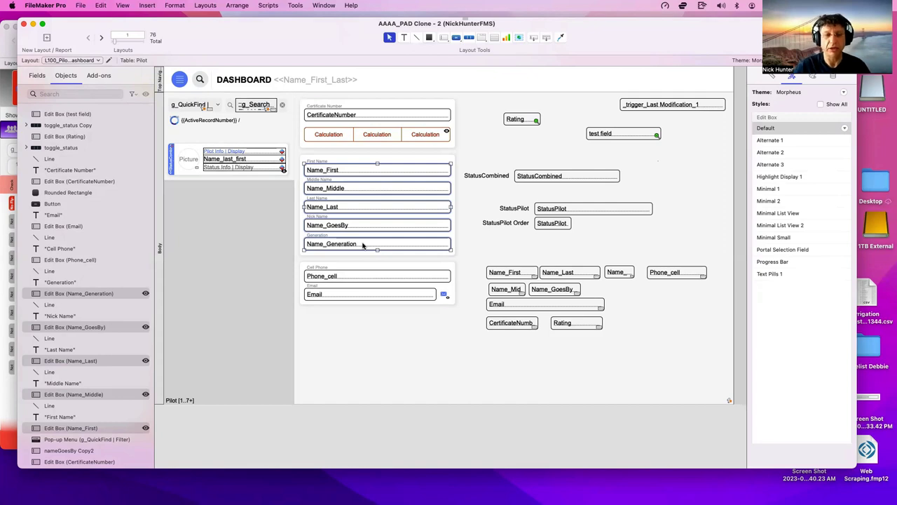
key("super+alt+Left")
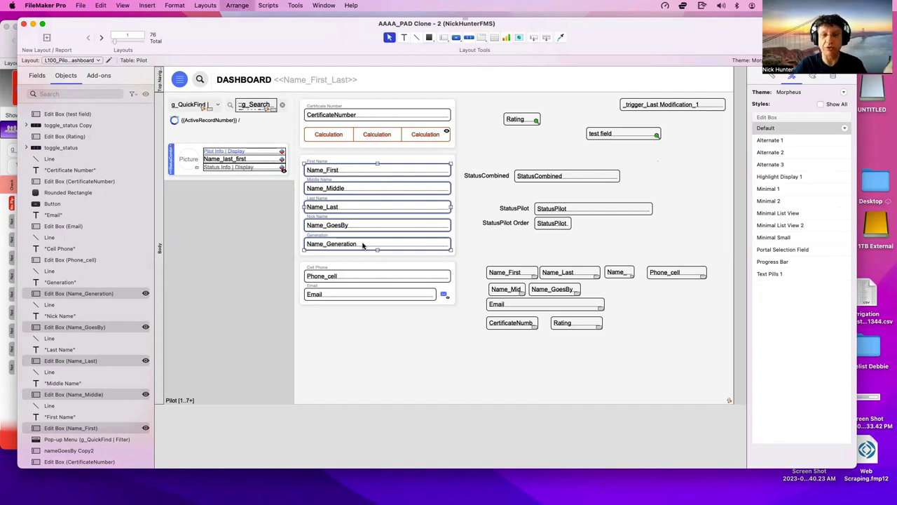
key("super+r")
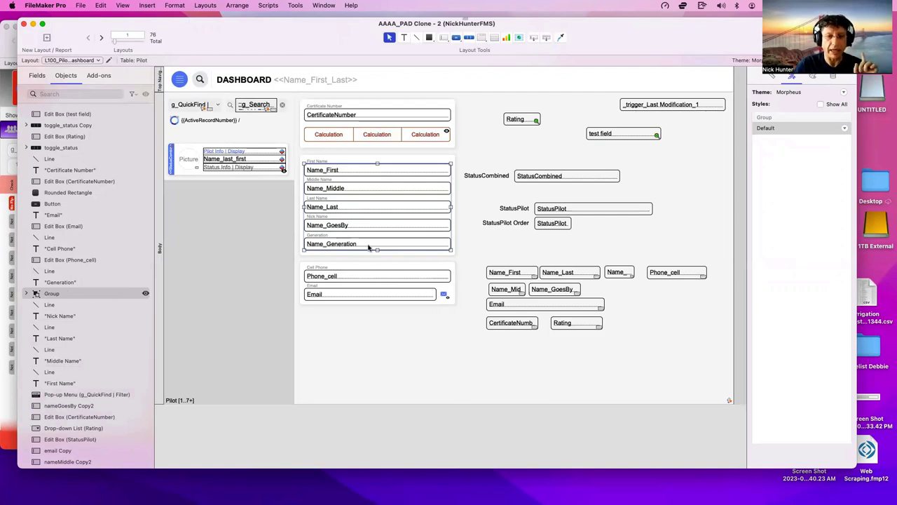
Examine which formatting commands are available for the name-field group, checking for conditional formatting
right_click(367, 246)
left_click(358, 244)
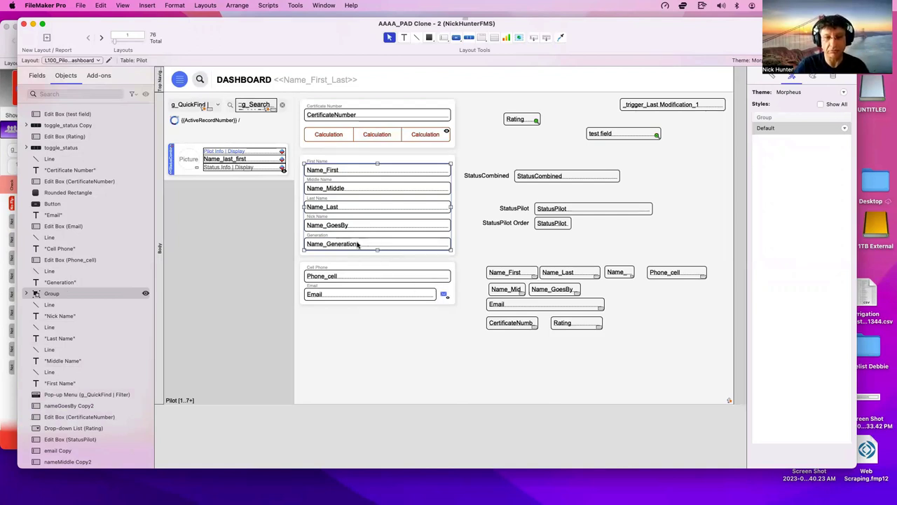
left_click(357, 244)
left_click(369, 253)
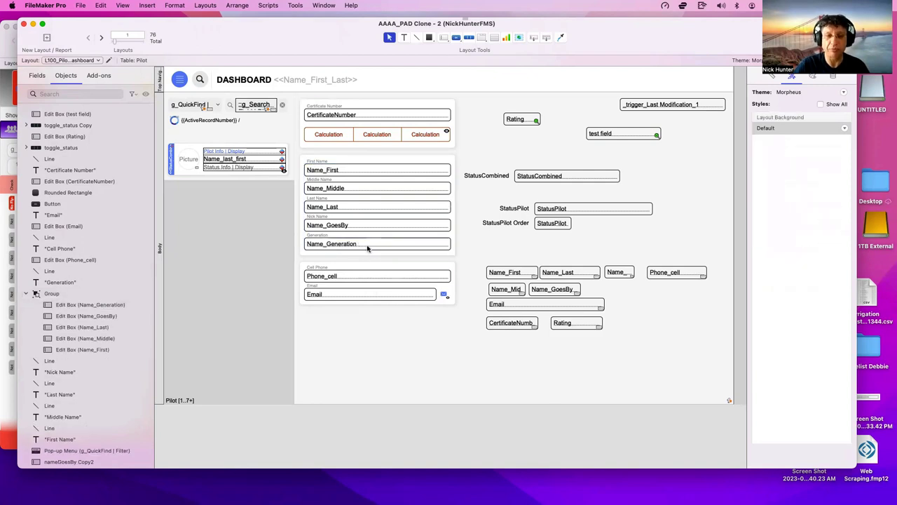
left_click(367, 249)
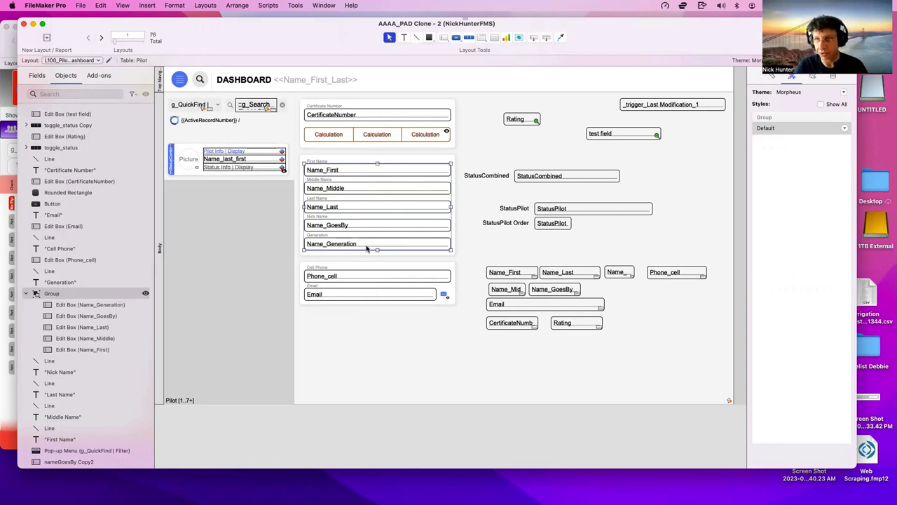
right_click(366, 248)
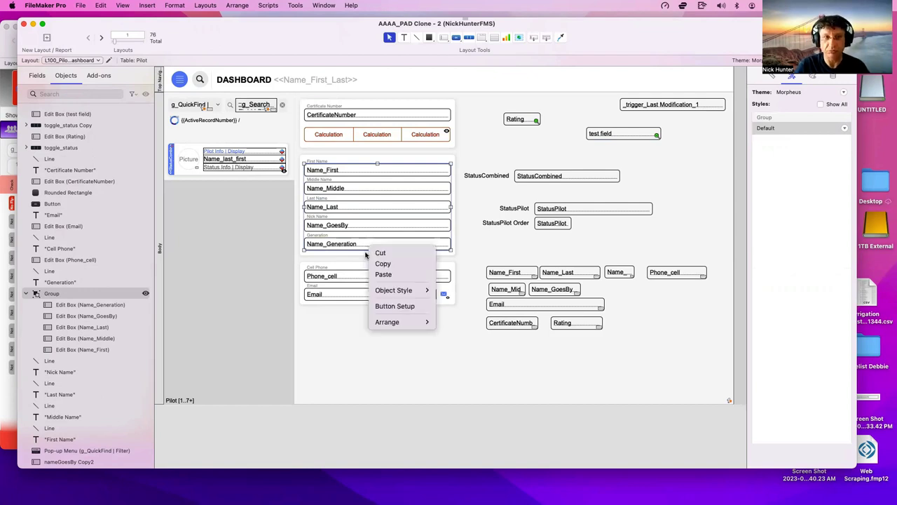
key("Escape")
left_click(175, 5)
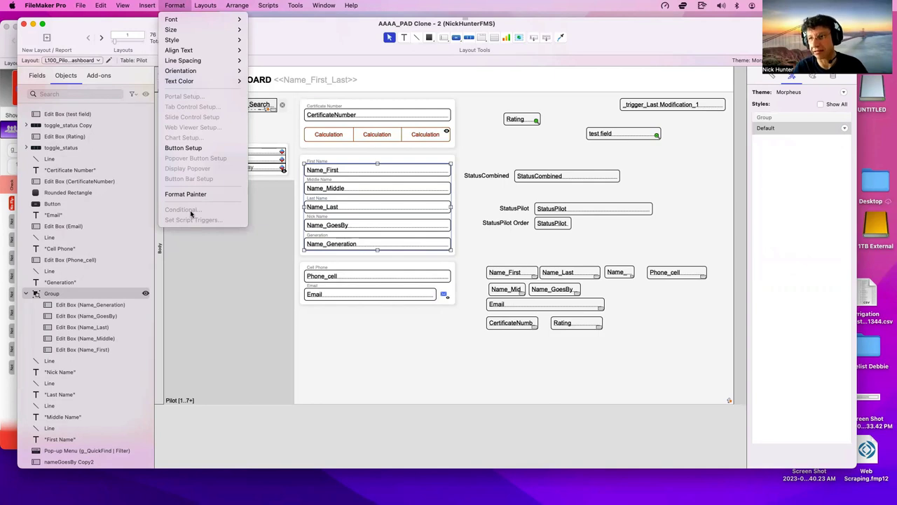
left_click(272, 233)
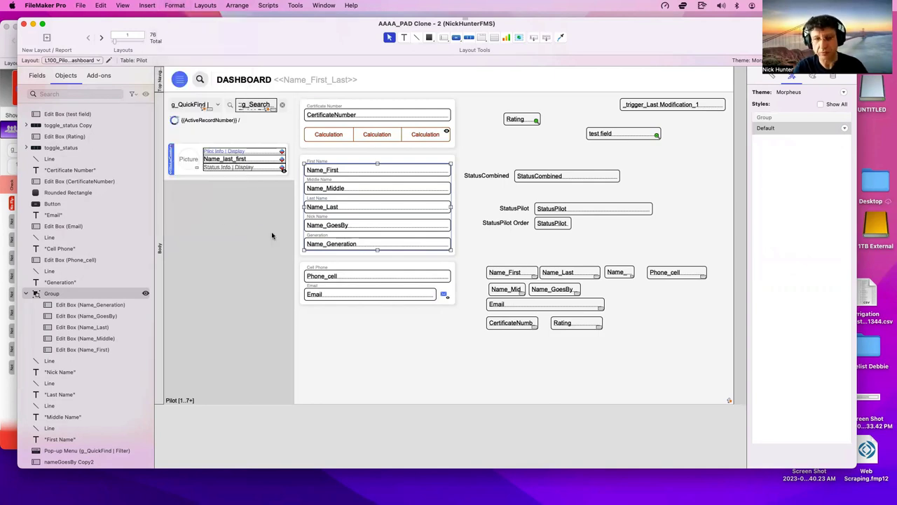
Open conditional formatting for the five name edit boxes selected individually inside the group
left_click(312, 247)
left_click(317, 231, "shift")
left_click(320, 210, "shift")
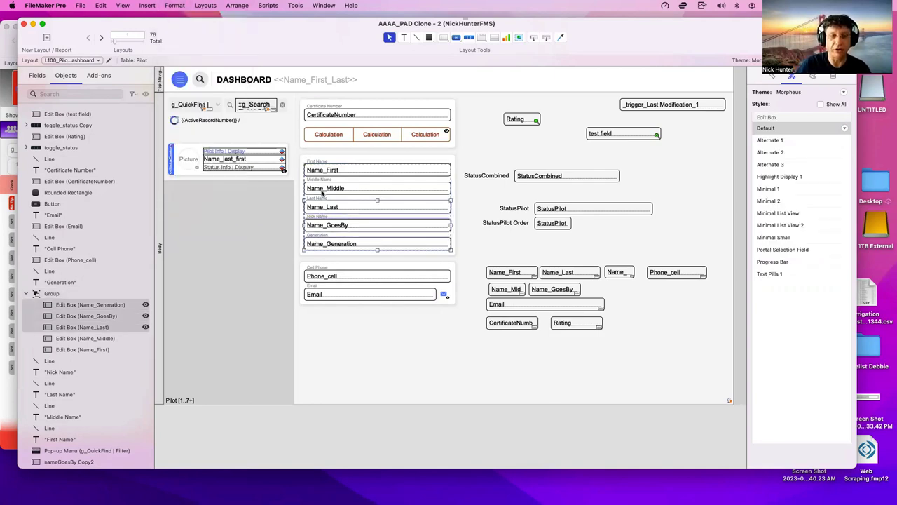
left_click(322, 191, "shift")
left_click(323, 172, "shift")
right_click(322, 172)
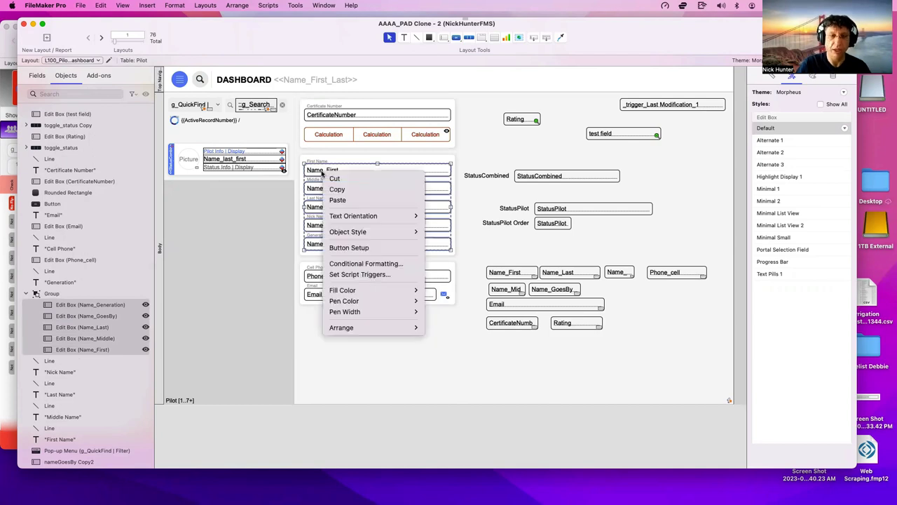
left_click(344, 265)
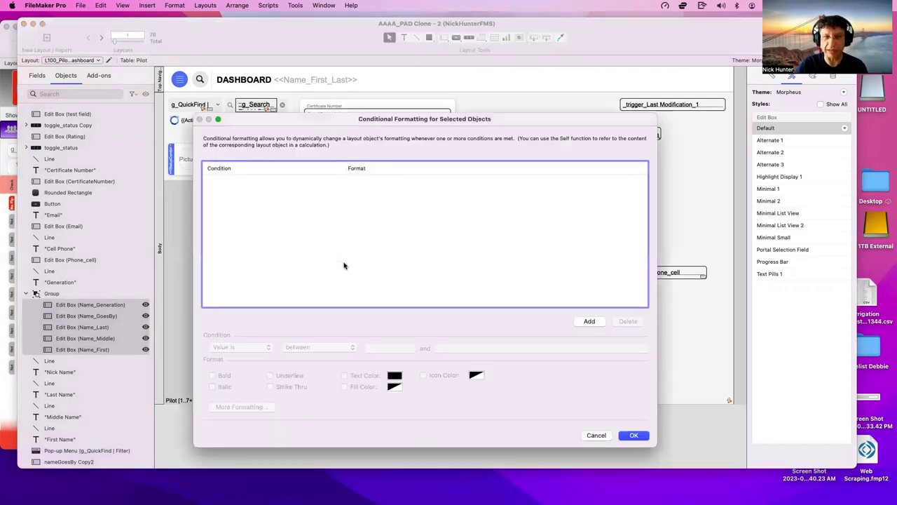
Add a formula-based formatting condition for the selected name fields: Pilot::test field = 1
left_click(586, 323)
left_click(246, 353)
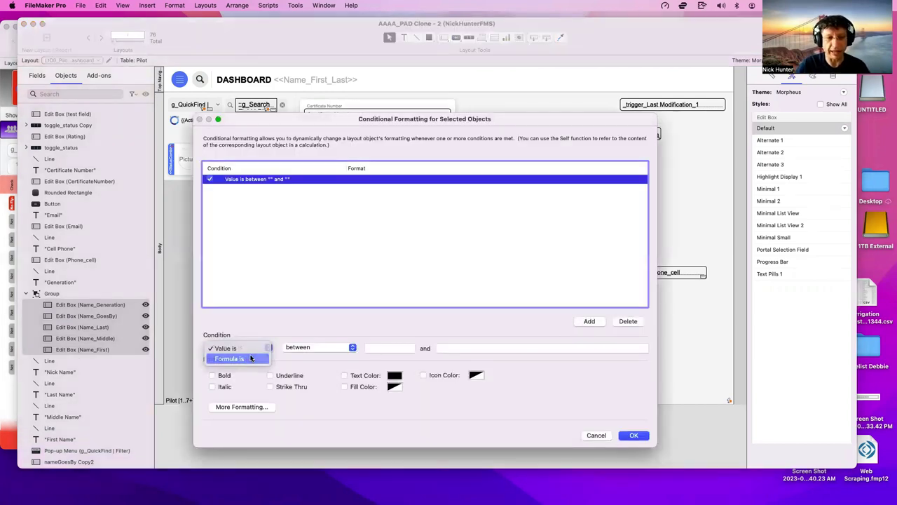
left_click(246, 358)
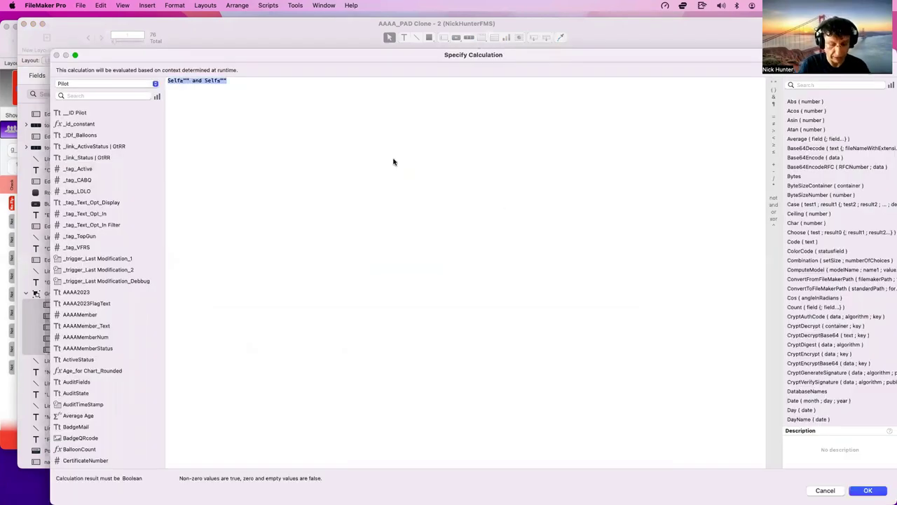
type("test = 1")
key("Return")
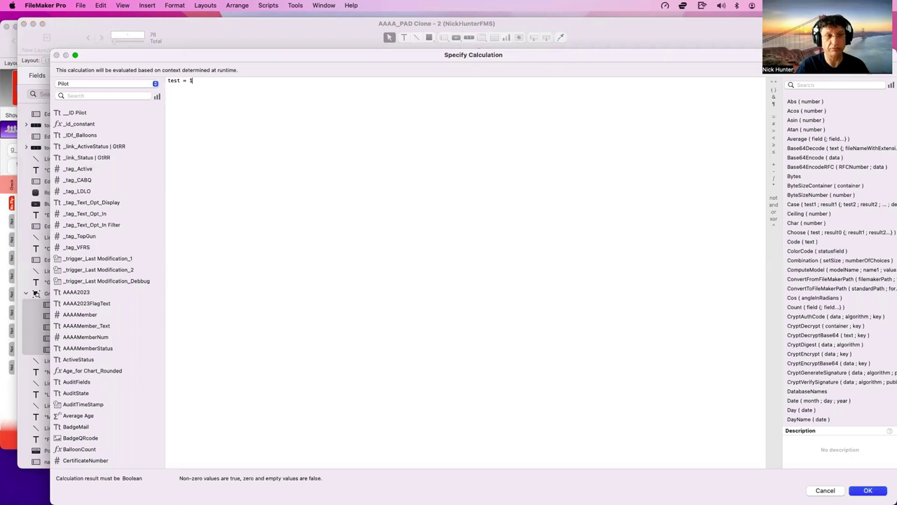
left_click(181, 154)
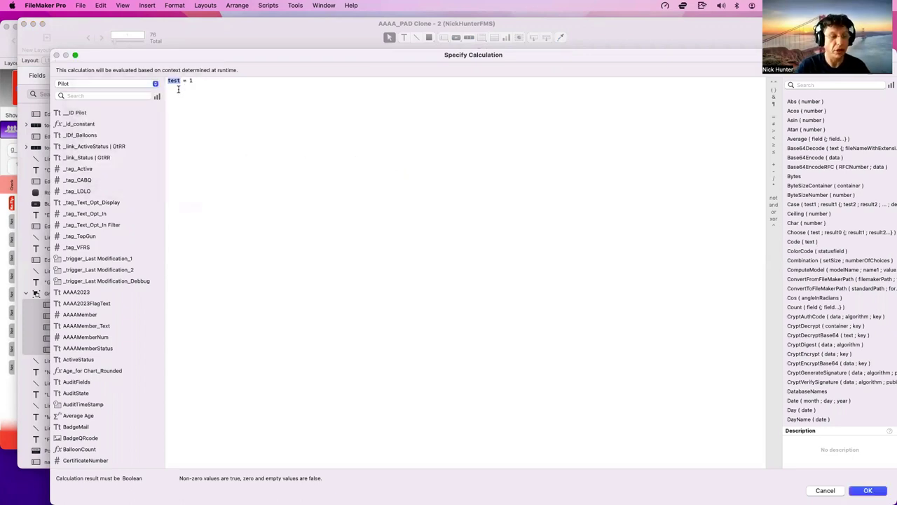
type("test")
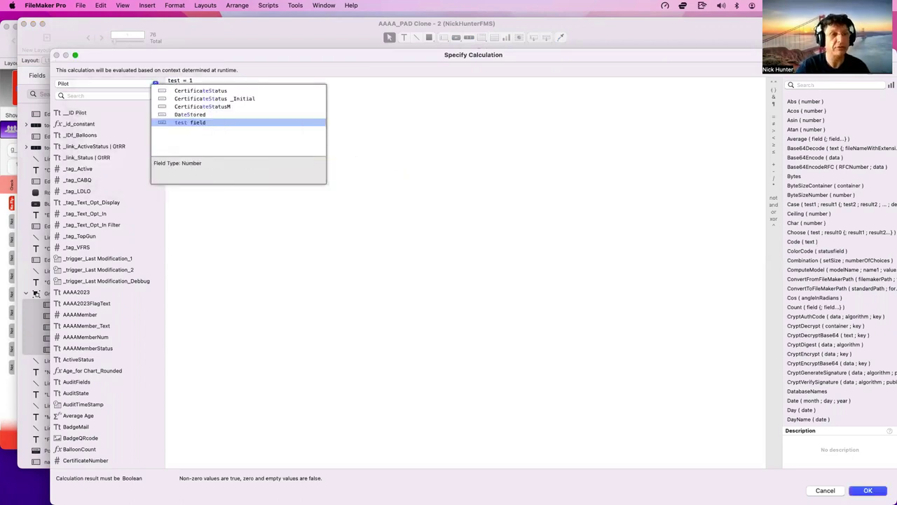
key("Return")
key("Return")
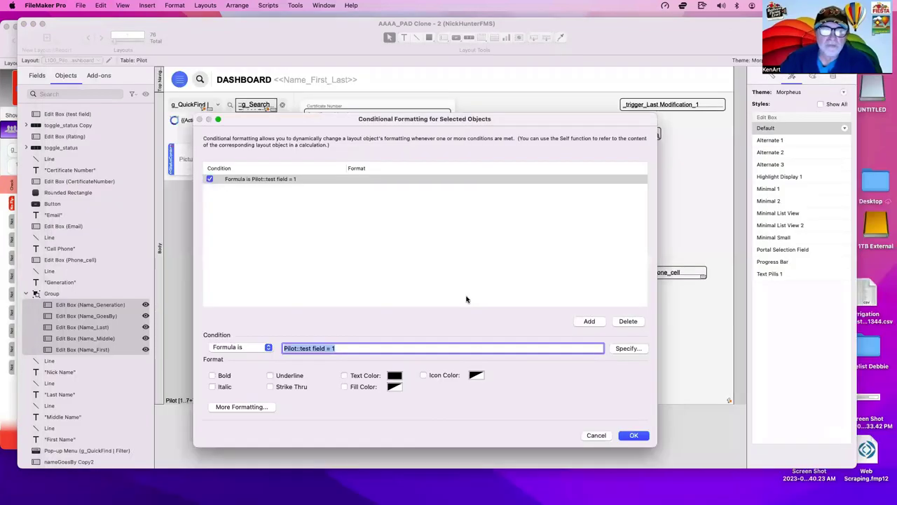
Give the Pilot::test field = 1 condition a red text colour and apply it to the name fields
left_click(390, 378)
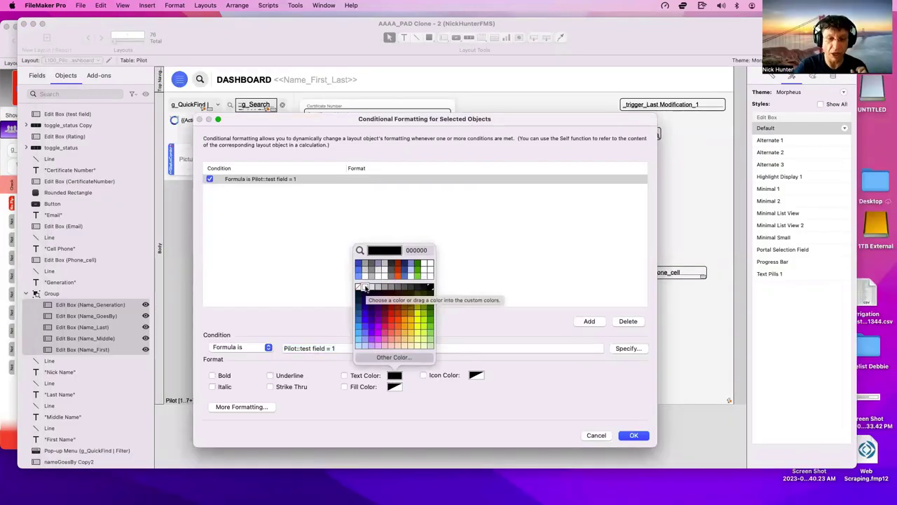
left_click(395, 319)
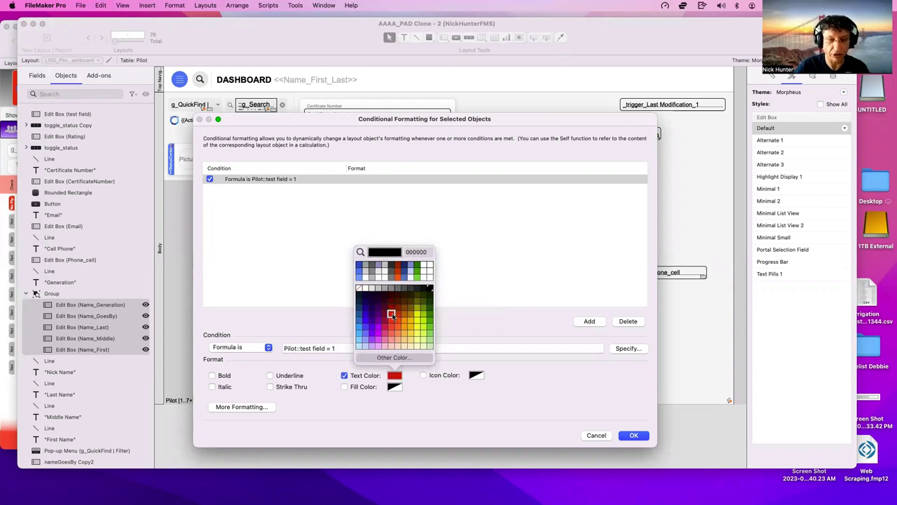
left_click(633, 435)
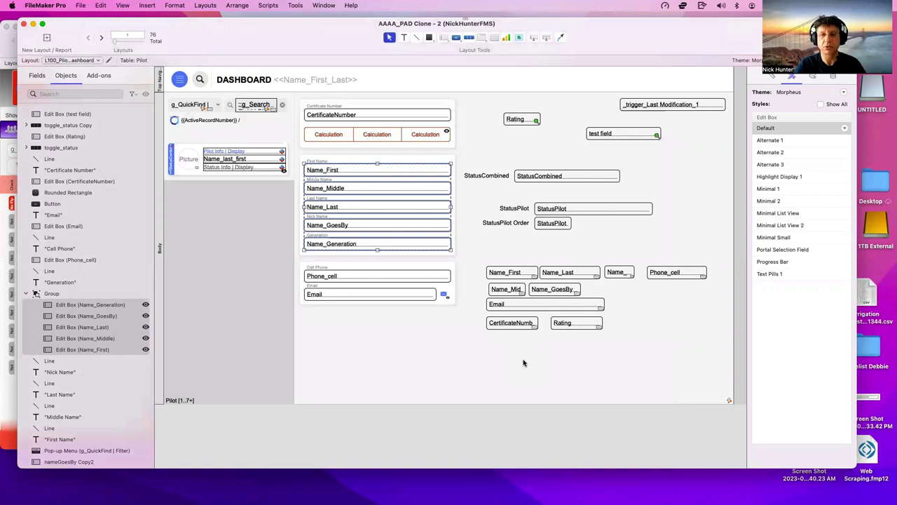
left_click(476, 350)
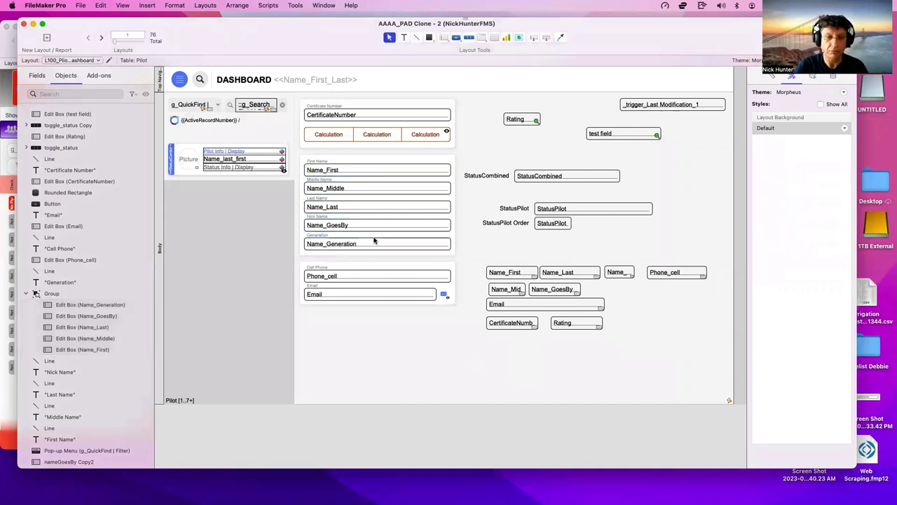
Check whether conditional formatting indicators are displayed on the grouped name fields in the layout
left_click(365, 235)
left_click(123, 6)
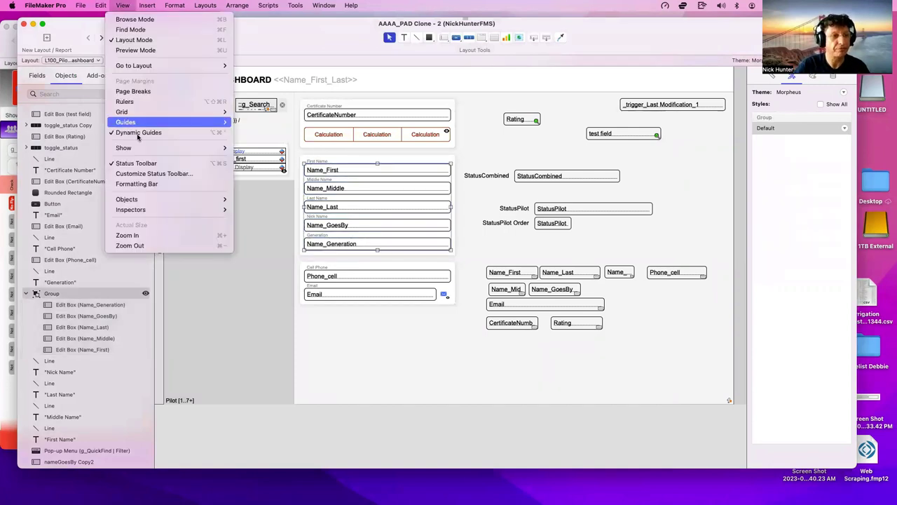
mouse_move(168, 148)
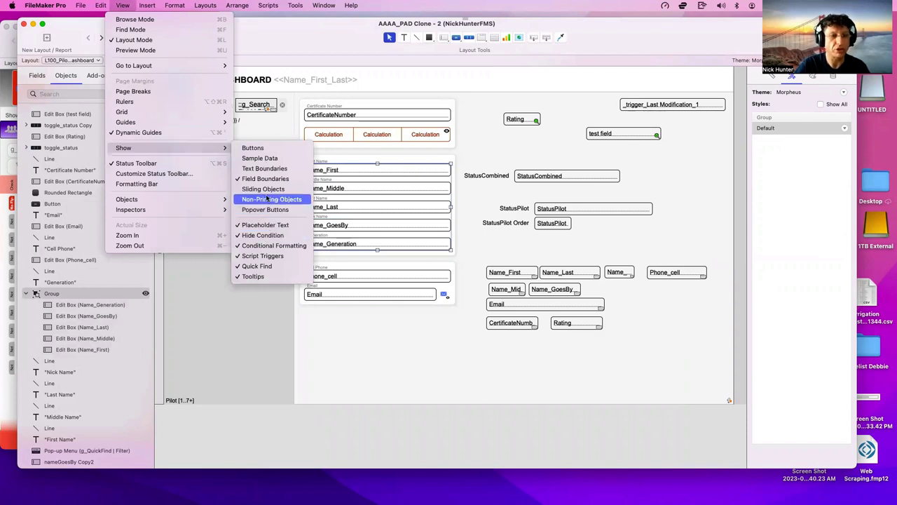
left_click(274, 246)
left_click(388, 244)
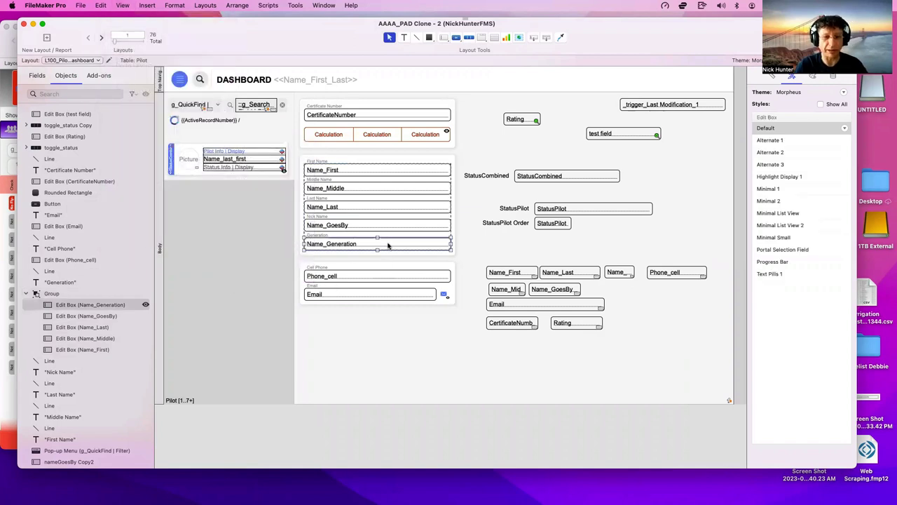
key("super+l")
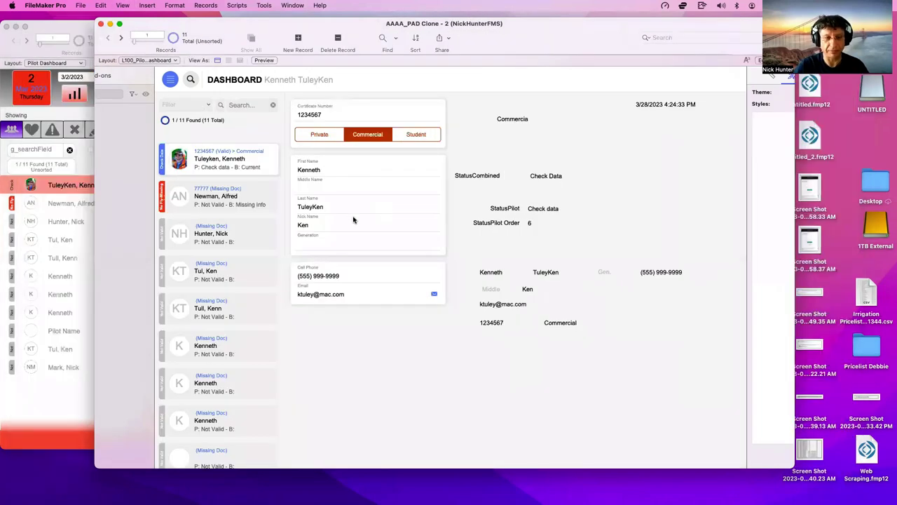
key("super+l")
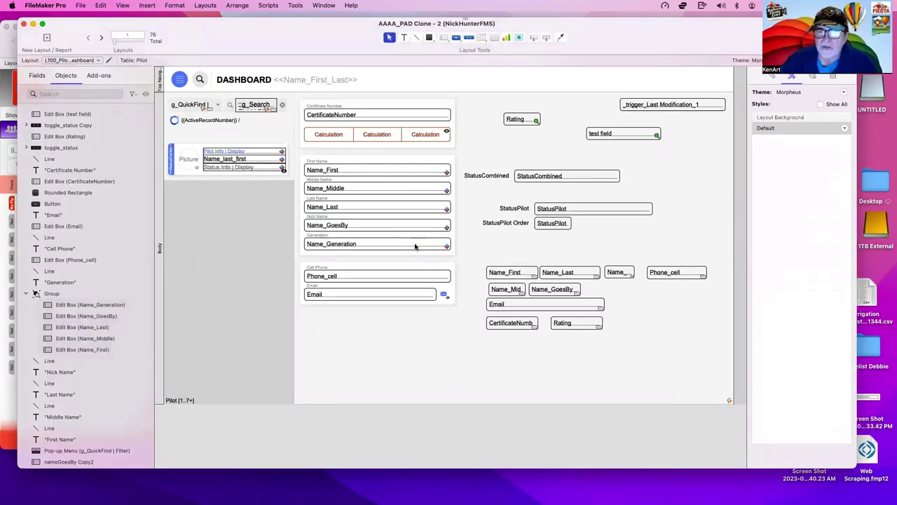
Select the Name_Generation, Name_GoesBy, Name_Last, Name_Middle and Name_First edit boxes individually inside the group
left_click(427, 248)
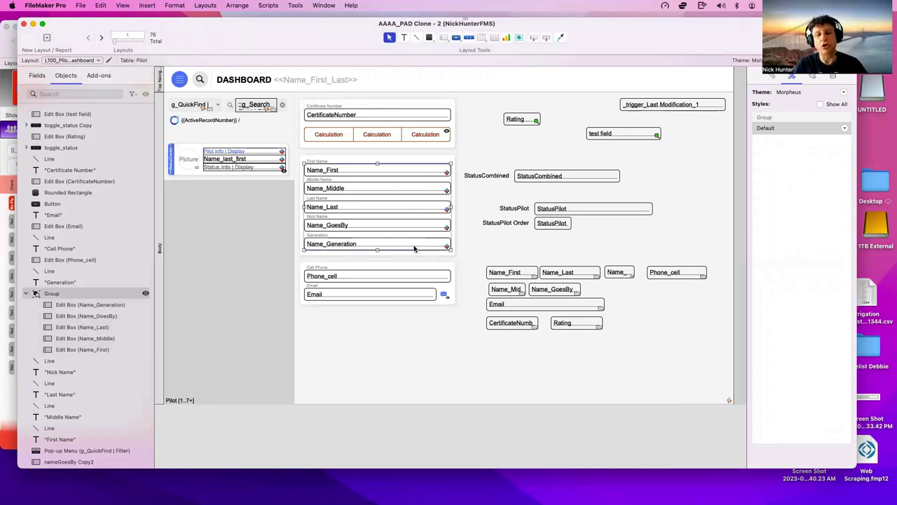
left_click(414, 248)
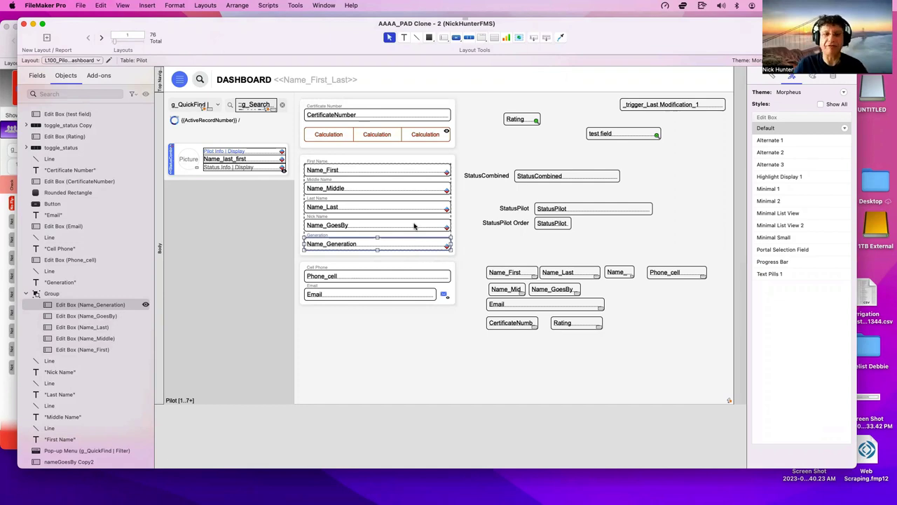
left_click(416, 227, "shift")
left_click(416, 208, "shift")
left_click(420, 185, "shift")
left_click(421, 172, "shift")
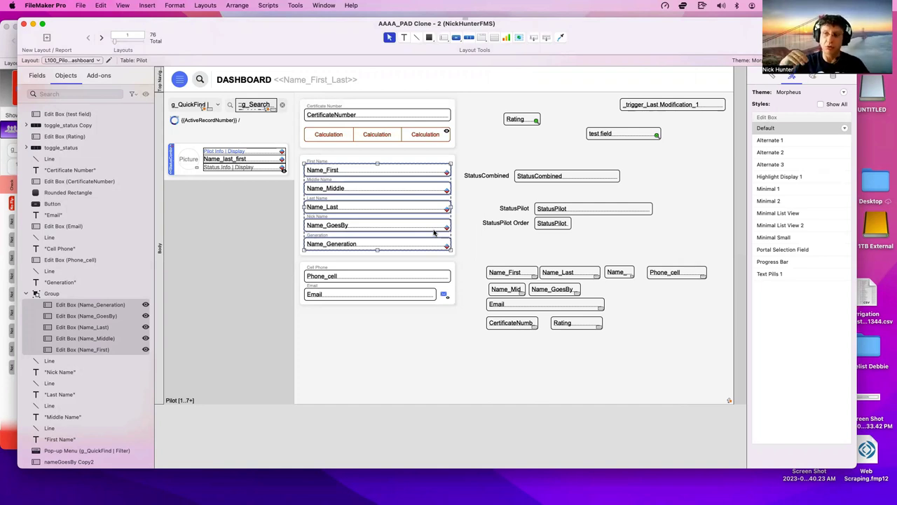
Check the dashboard in Browse mode, and respecify Pilot's test field as the source of the test field edit box in Layout mode
key("super+b")
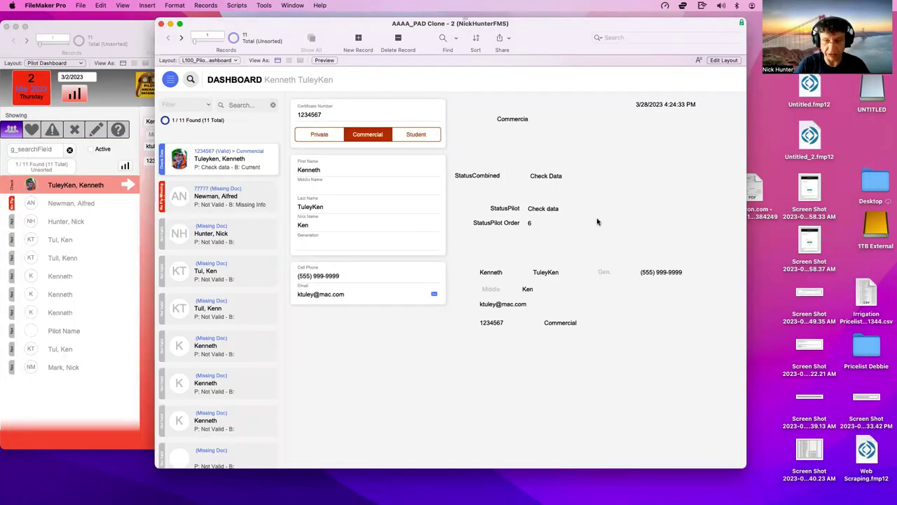
key("super+l")
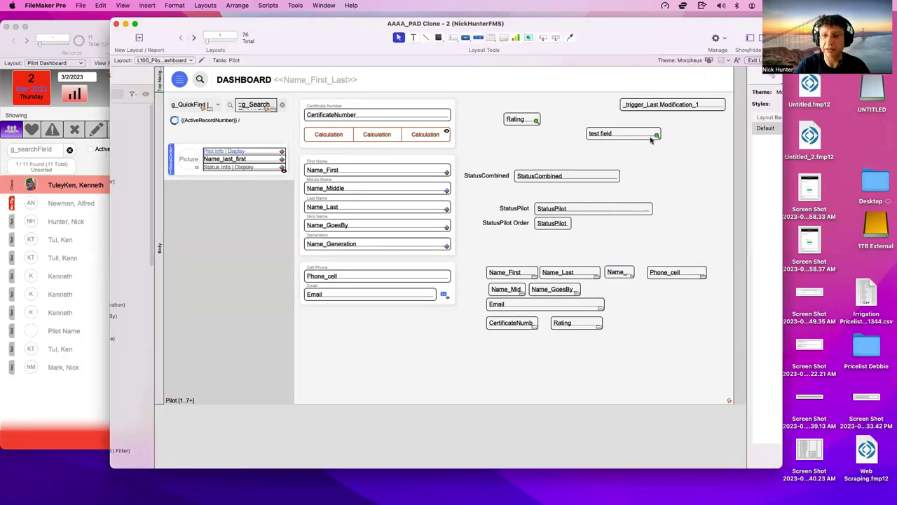
double_click(649, 135)
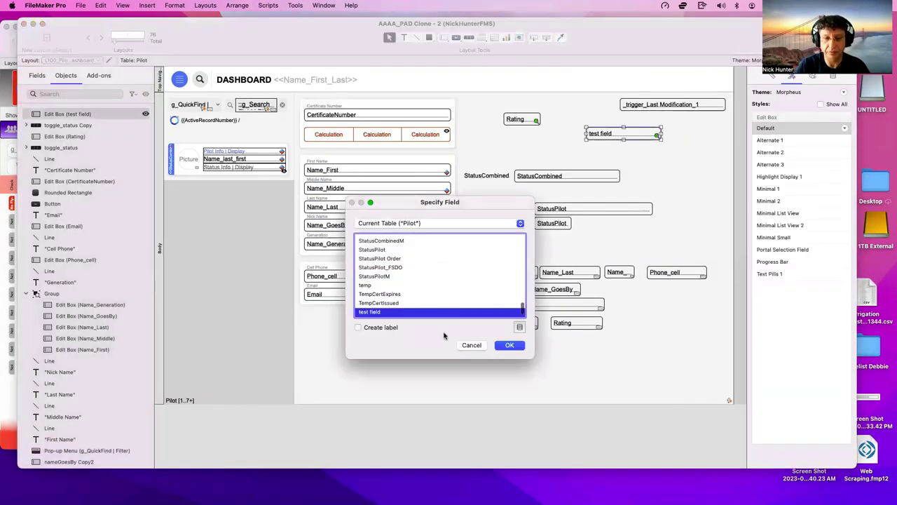
left_click(502, 345)
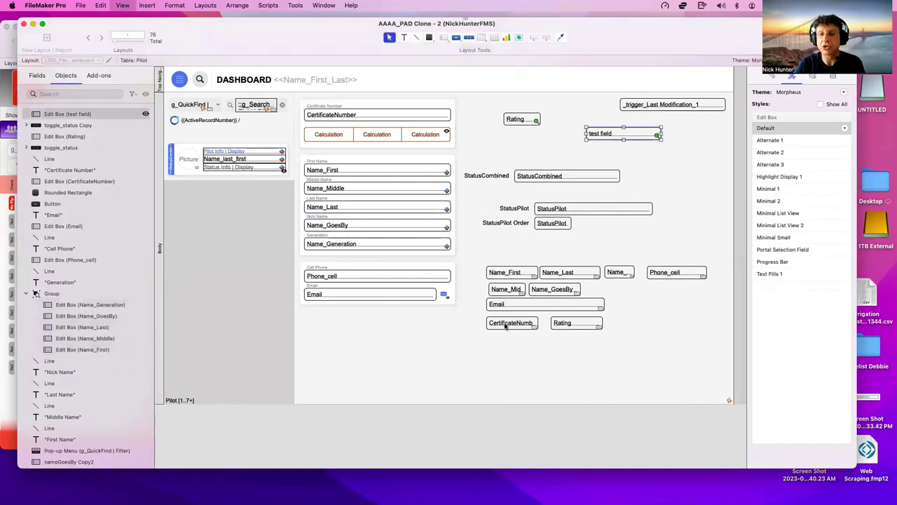
Enter 1 in the test field in Browse mode and commit the record
key("super+b")
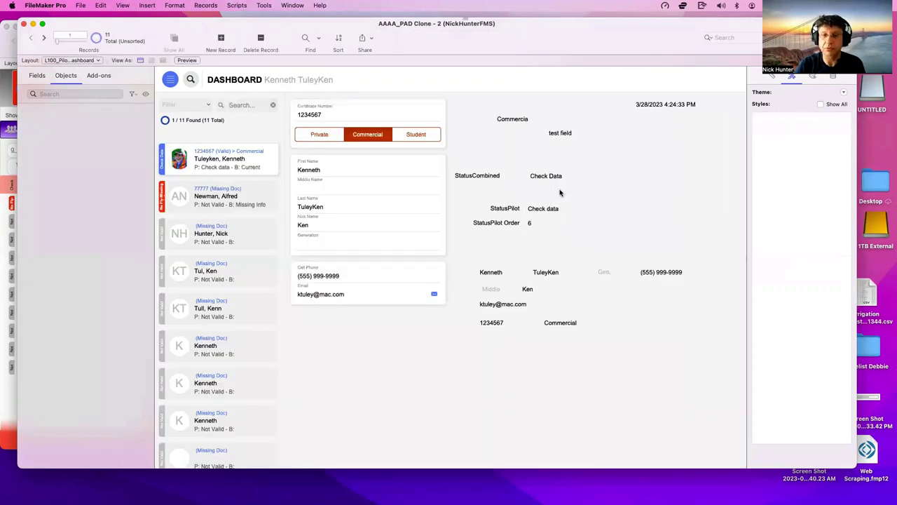
left_click(603, 132)
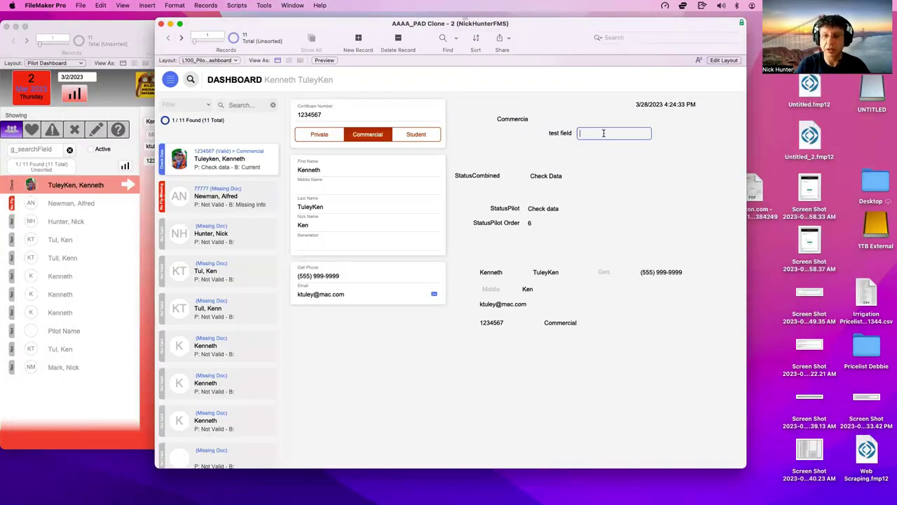
type("2")
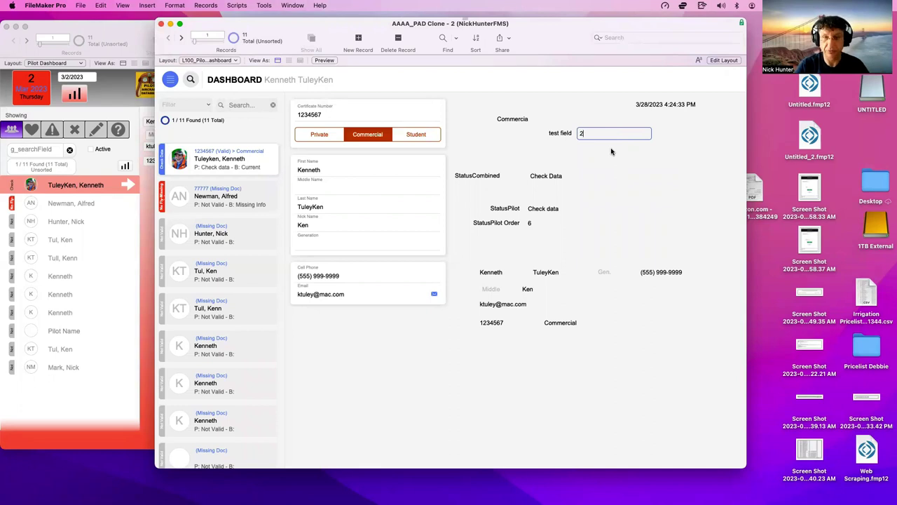
left_click(613, 153)
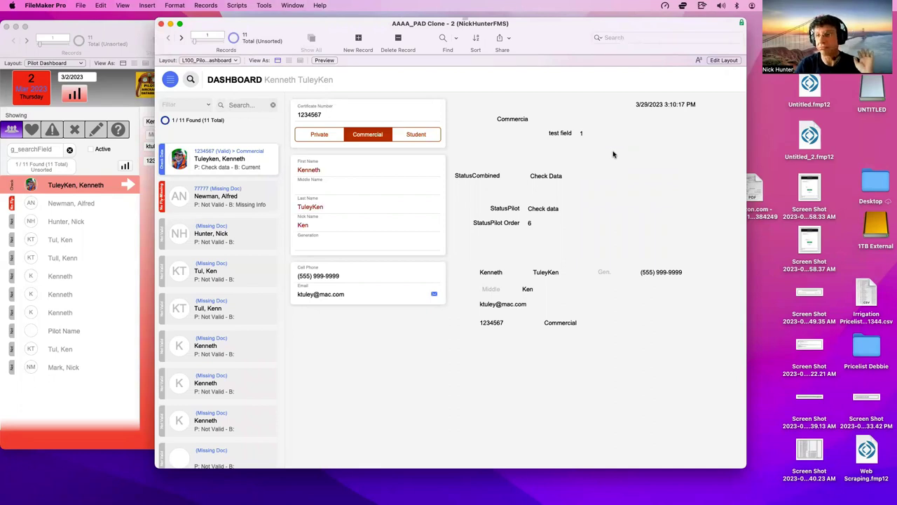
Clear the test field's value and commit the record
left_click(601, 131)
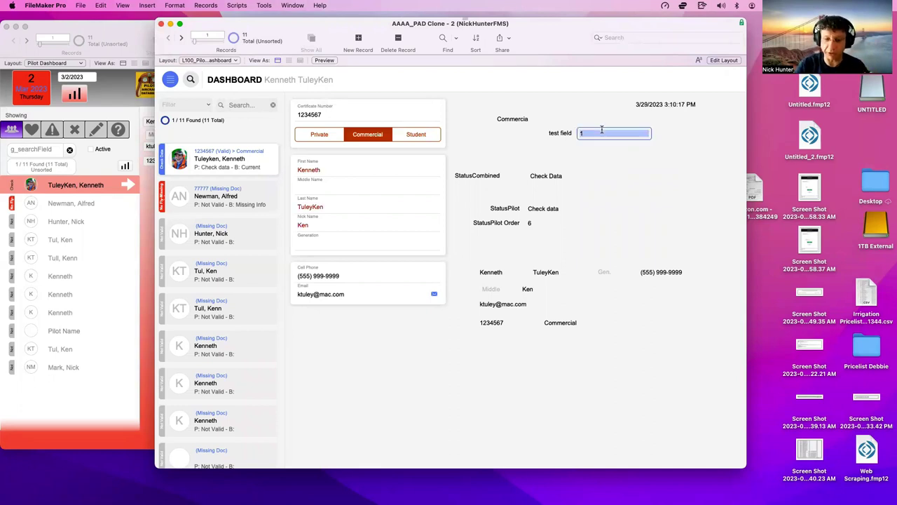
key("BackSpace")
left_click(617, 154)
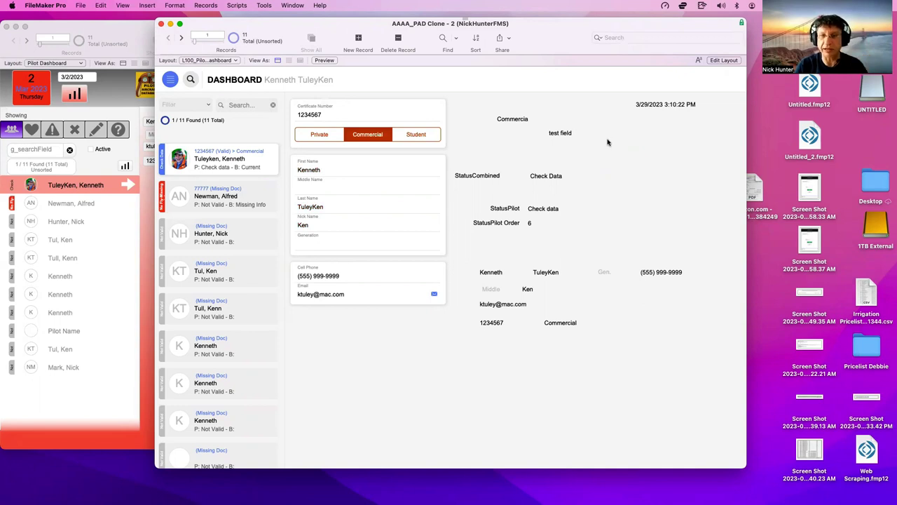
left_click(608, 139)
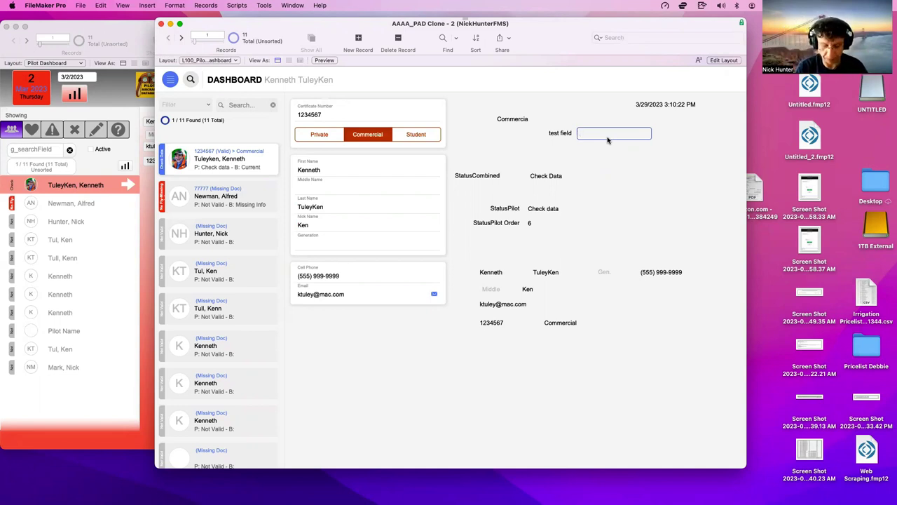
Duplicate the script "(1050) Trigger | OnRecordCommit | Pilots" in the Script Workspace
key("super+shift+l")
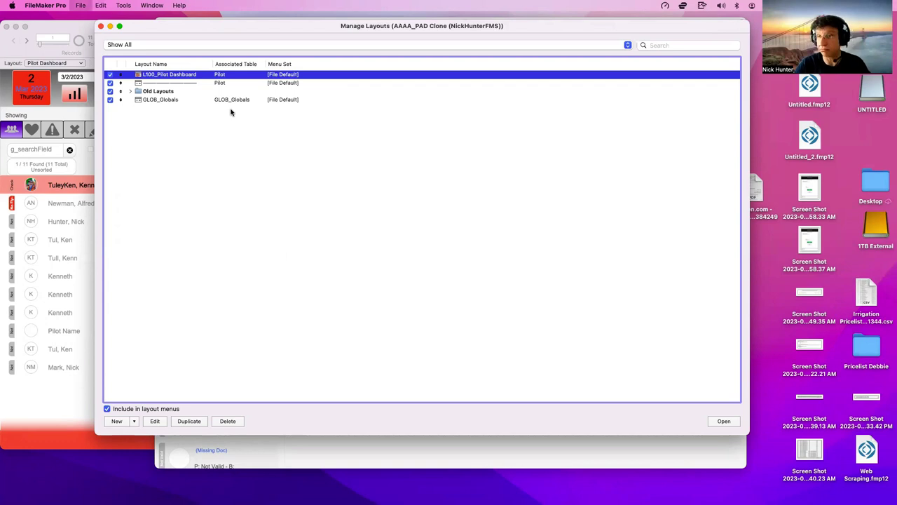
key("super+shift+s")
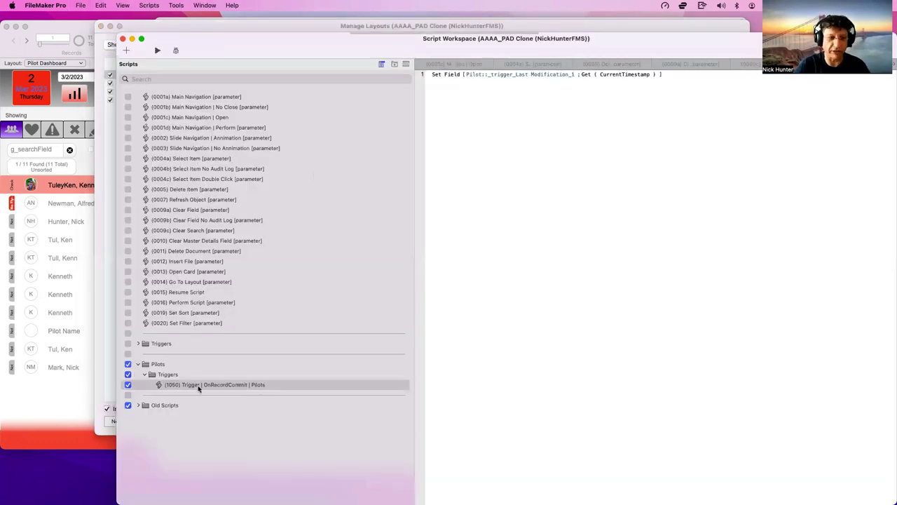
left_click(161, 387)
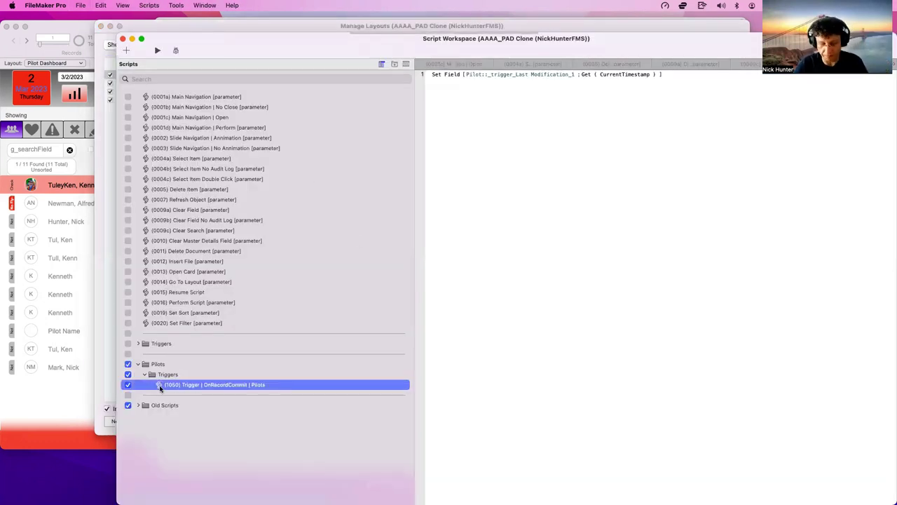
key("super+s")
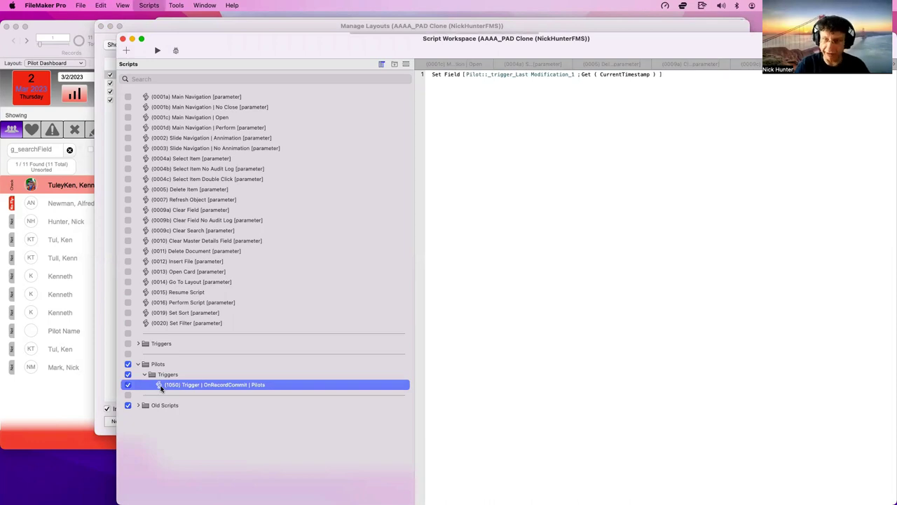
key("super+d")
Rename the duplicated script "(1051) Trigger | OnRecordload | Pilots"
left_click(165, 398)
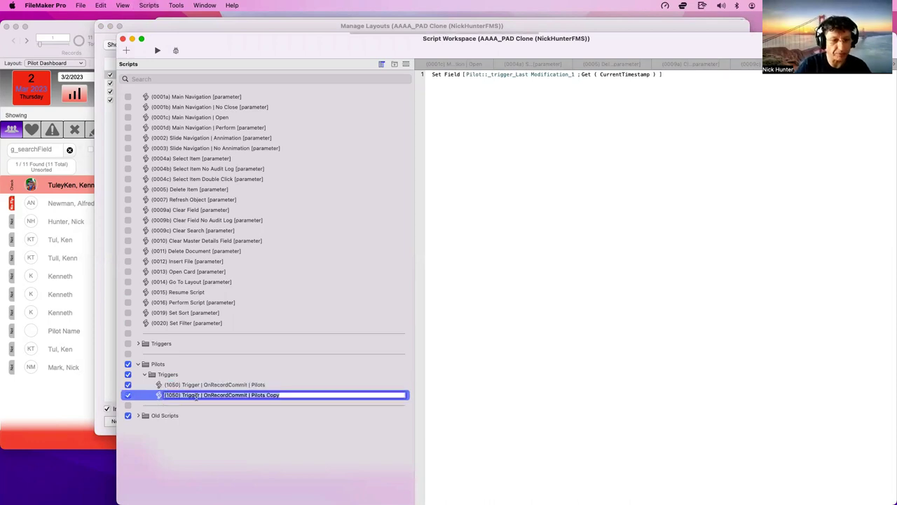
left_click(205, 395)
double_click(238, 394)
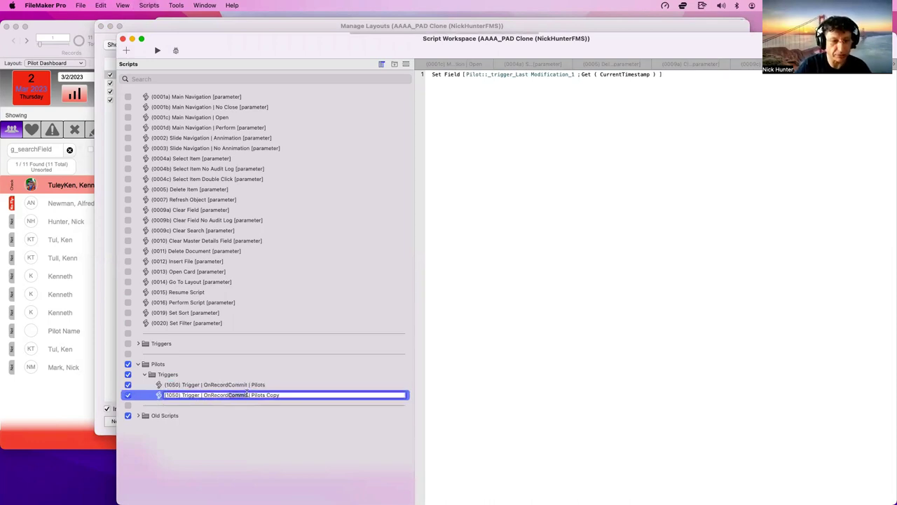
type("Load")
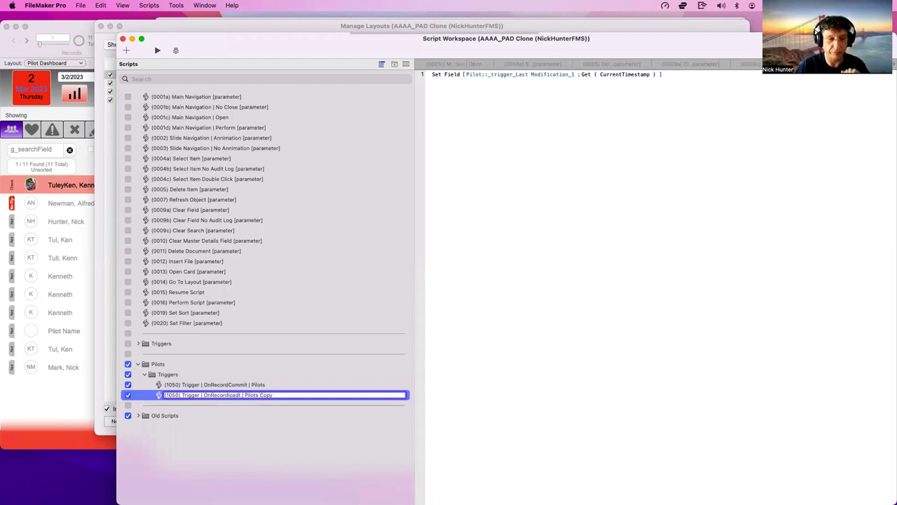
key("BackSpace")
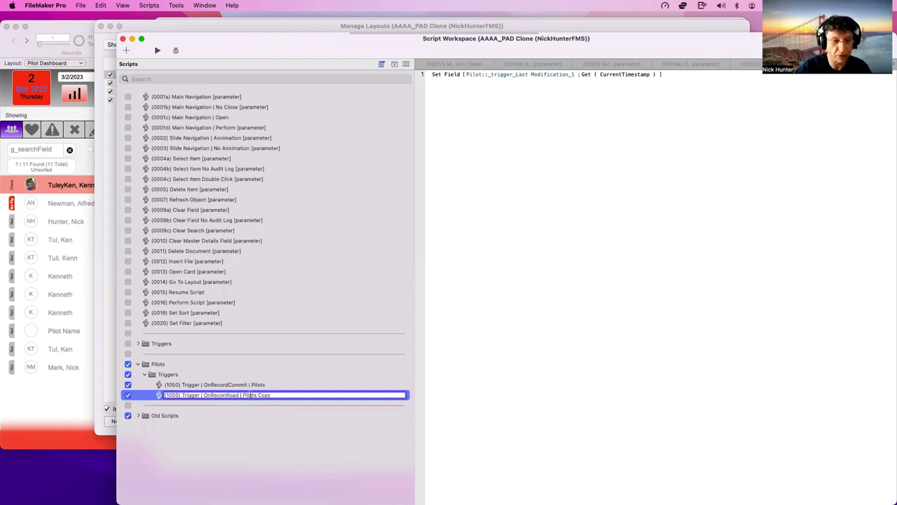
left_click_drag(256, 395, 272, 395)
key("BackSpace")
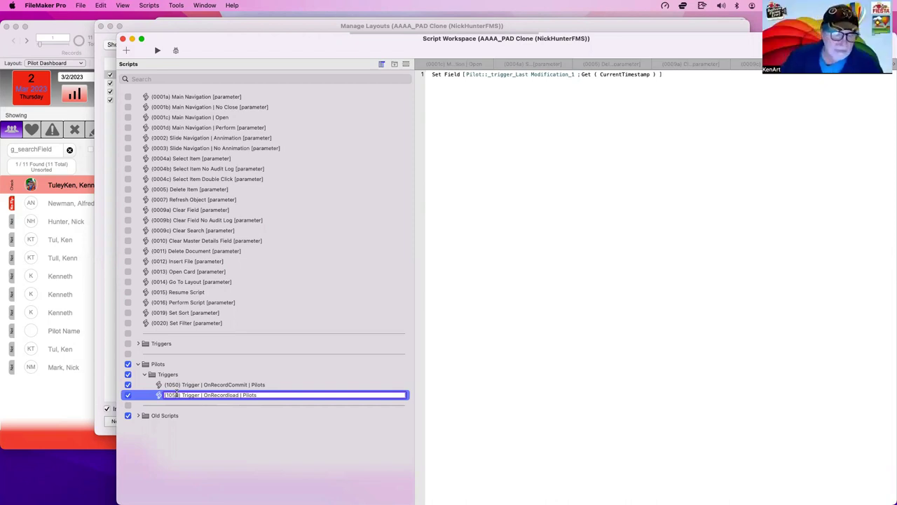
type("1051")
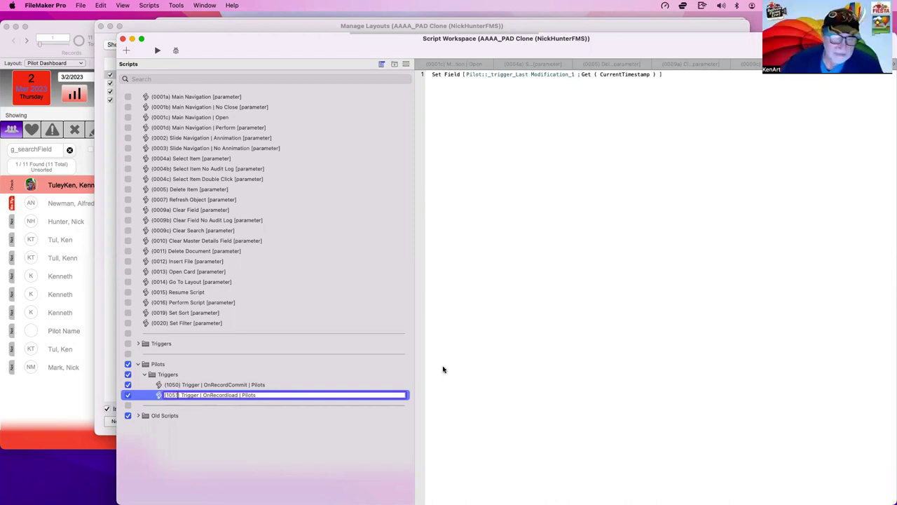
Delete the Set Field step for Pilot::_trigger_Last Modification_1 from the (1051) OnRecordload script
left_click(473, 203)
left_click(446, 75)
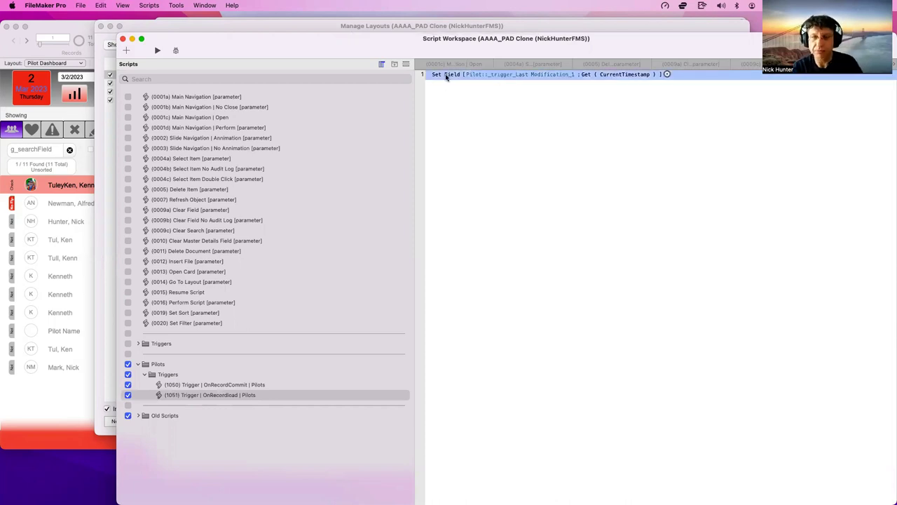
key("BackSpace")
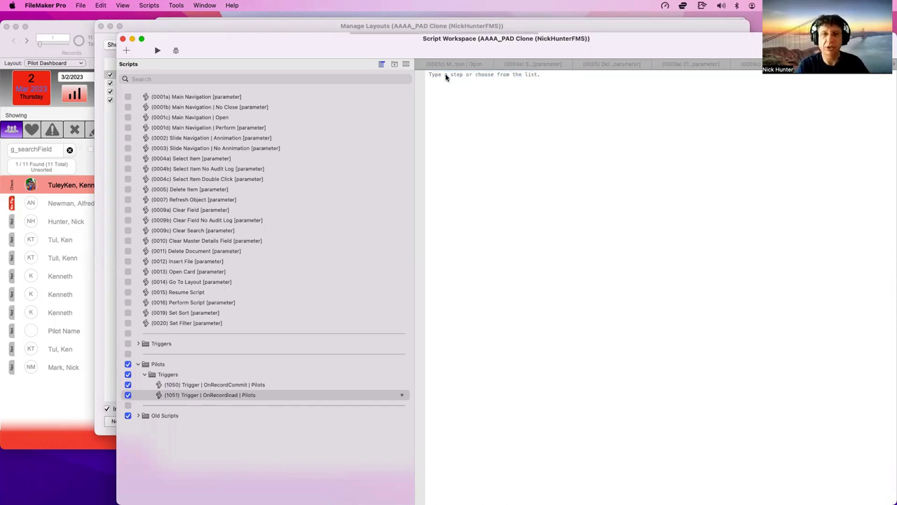
Add a Set Variable step for $$conditional_1 with the value Pilot::test field = 1 to the (1051) OnRecordload script and save it
type("set var")
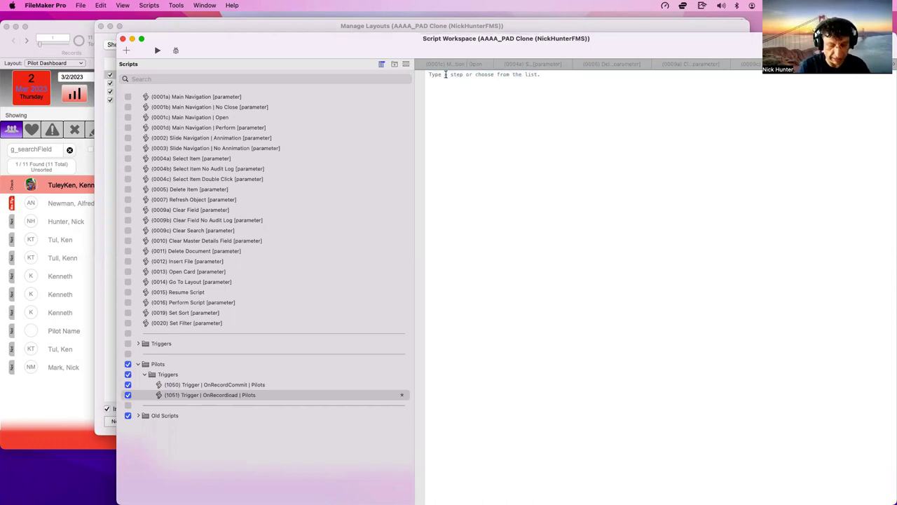
key("Return")
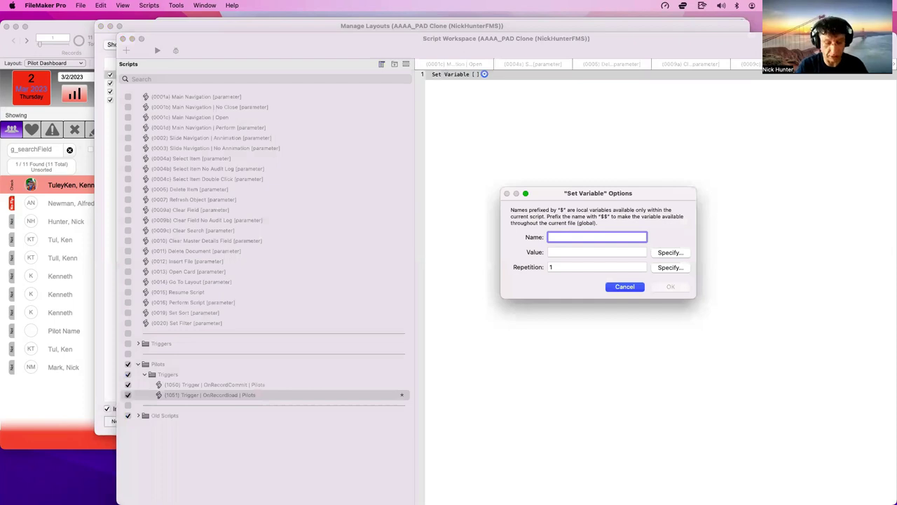
type("$$con")
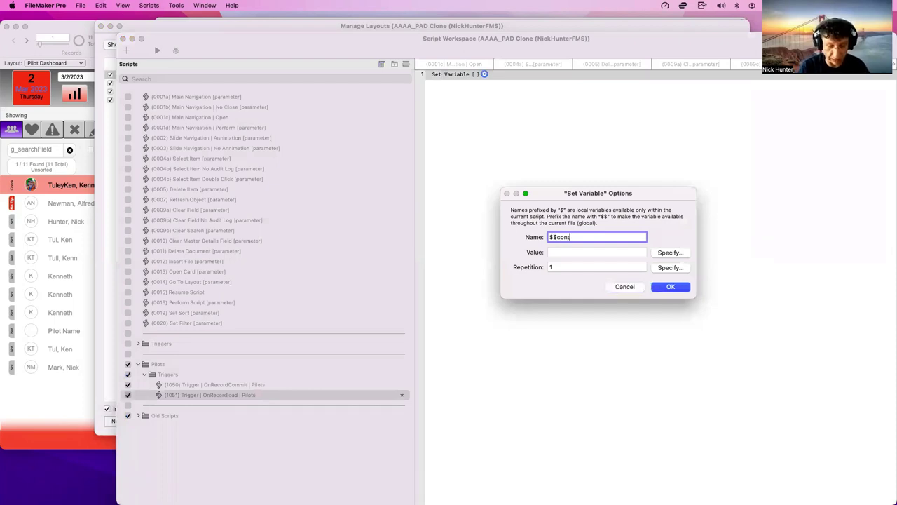
type("ditional_1")
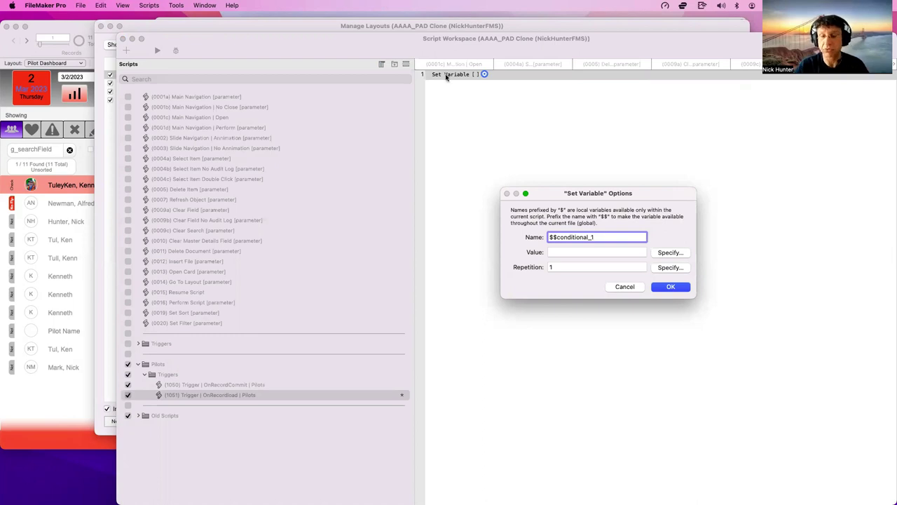
left_click_drag(663, 252, 554, 253)
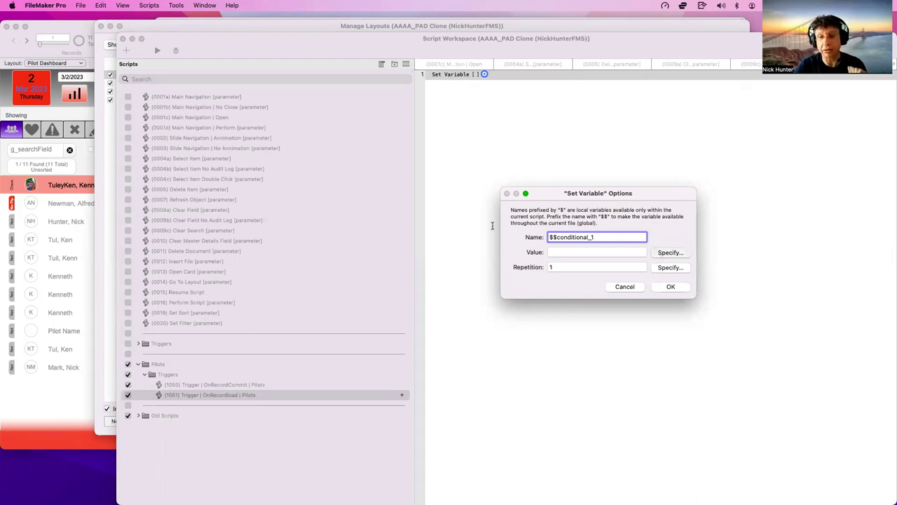
type("test")
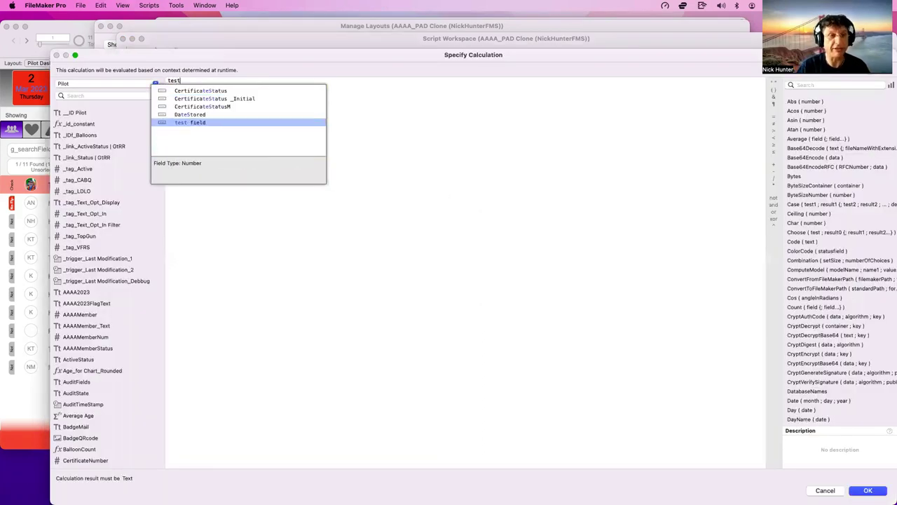
key("Return")
type("\\")
type("= 1")
key("Return")
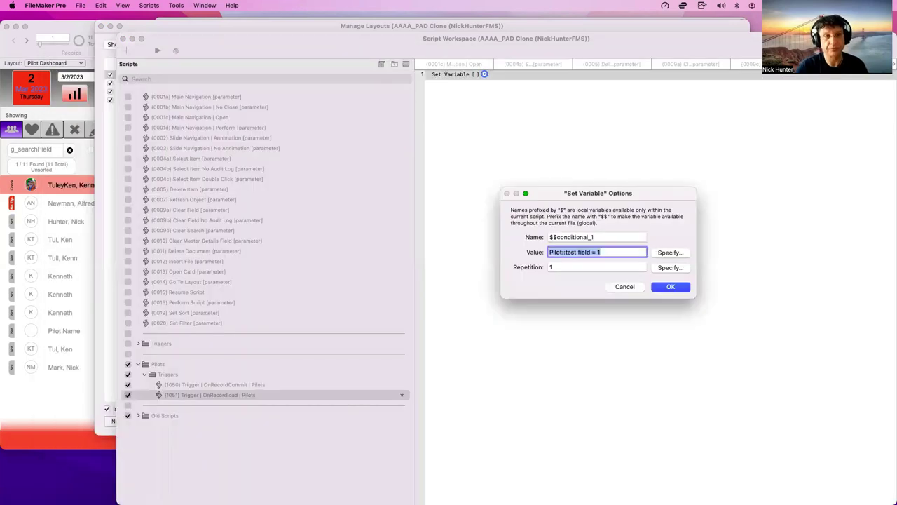
left_click(680, 289)
key("super+s")
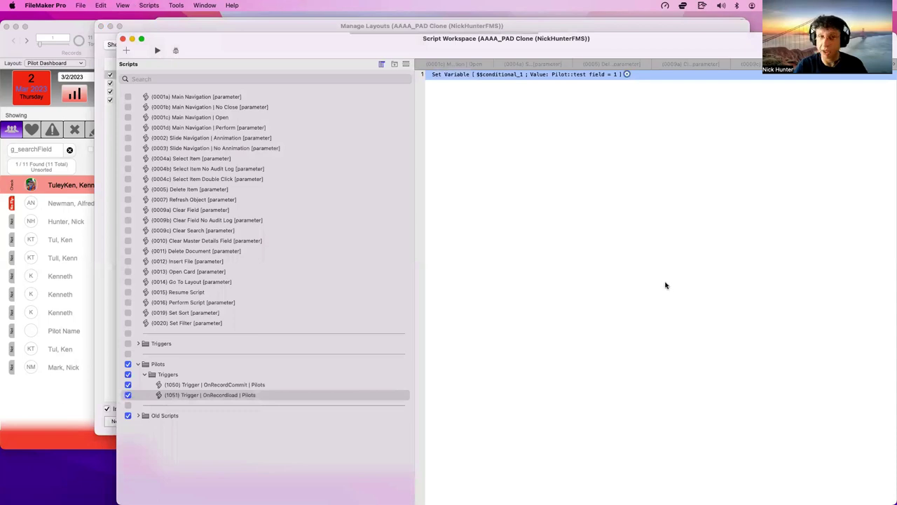
Copy the $$conditional_1 Set Variable step into the (1050) OnRecordCommit script and compare both trigger scripts
key("super+c")
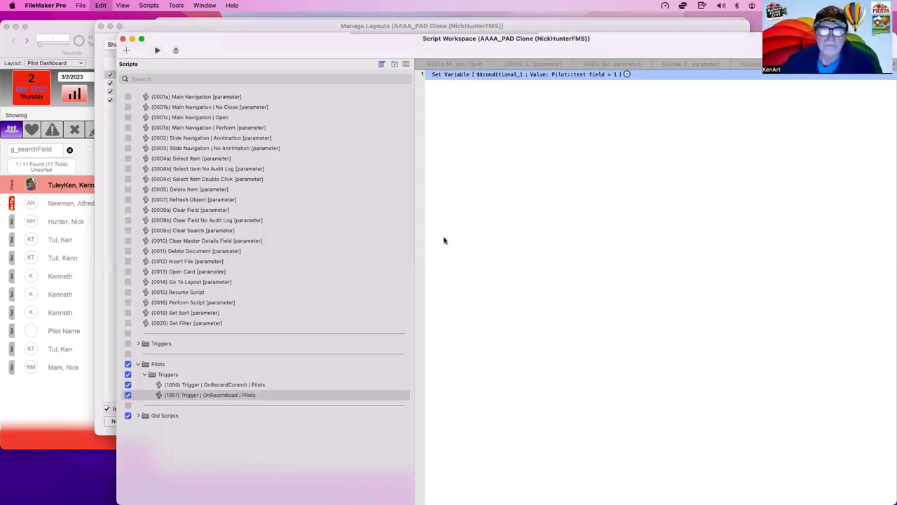
left_click(235, 387)
key("super+v")
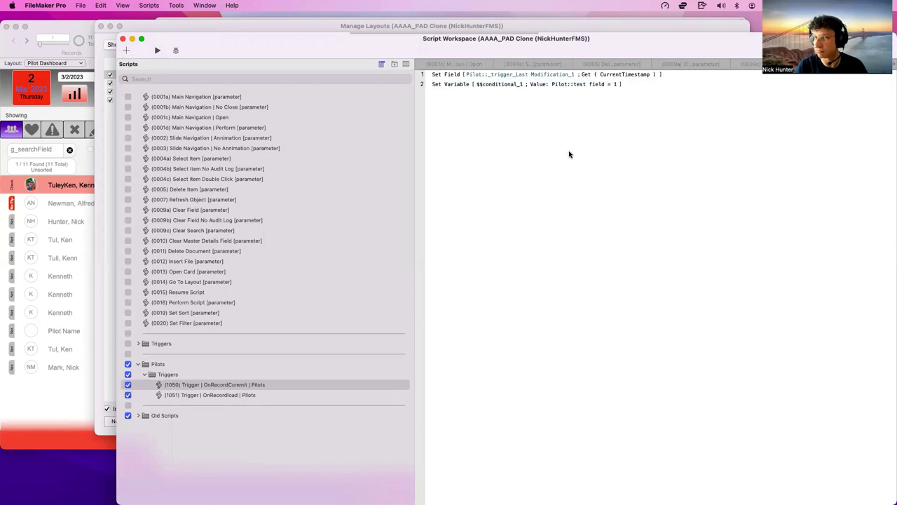
left_click(232, 395)
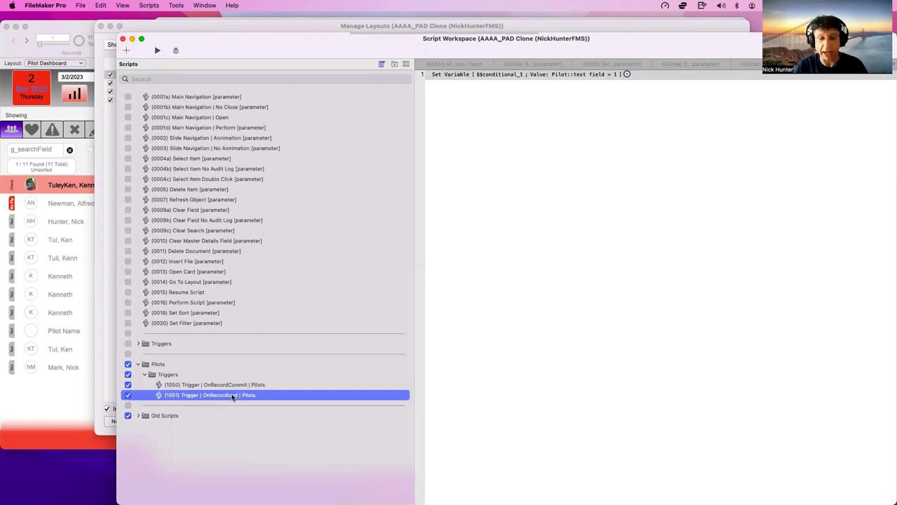
left_click(227, 386)
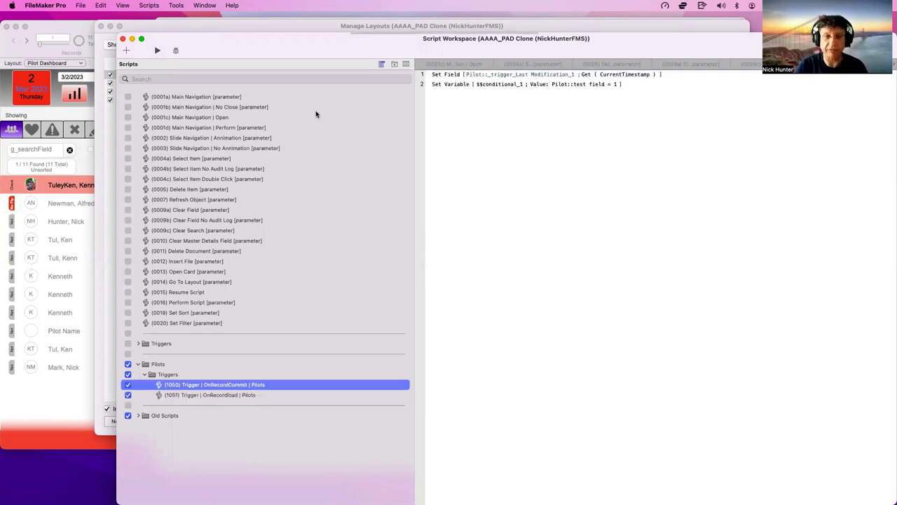
Close Manage Layouts and switch the L100_Pilot Dashboard layout to Layout mode
double_click(300, 52)
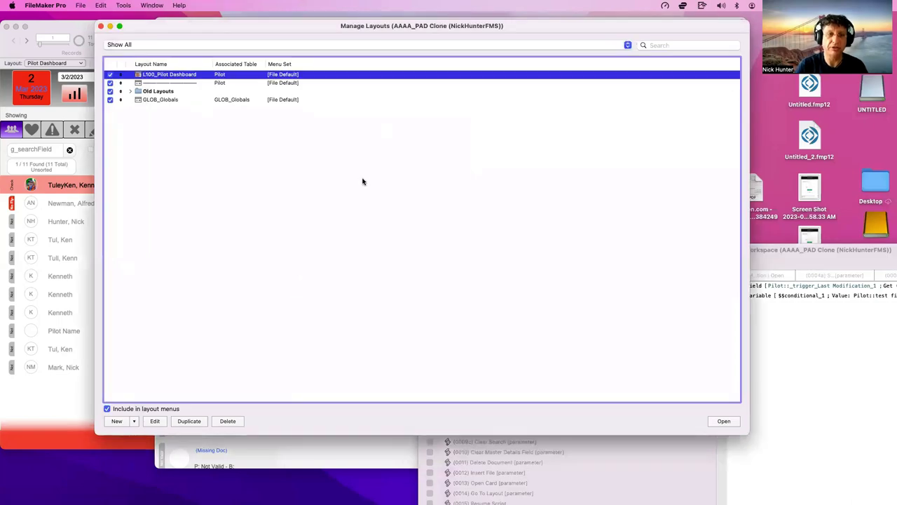
left_click(365, 182)
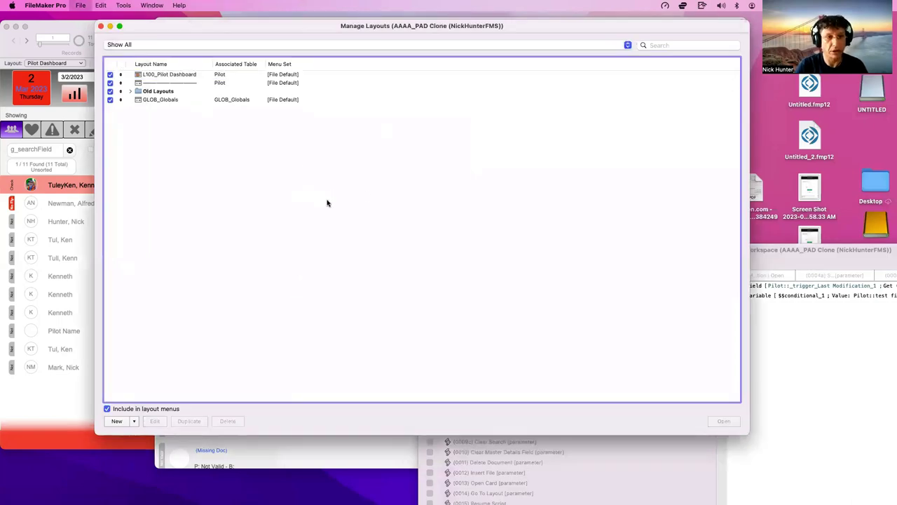
key("Escape")
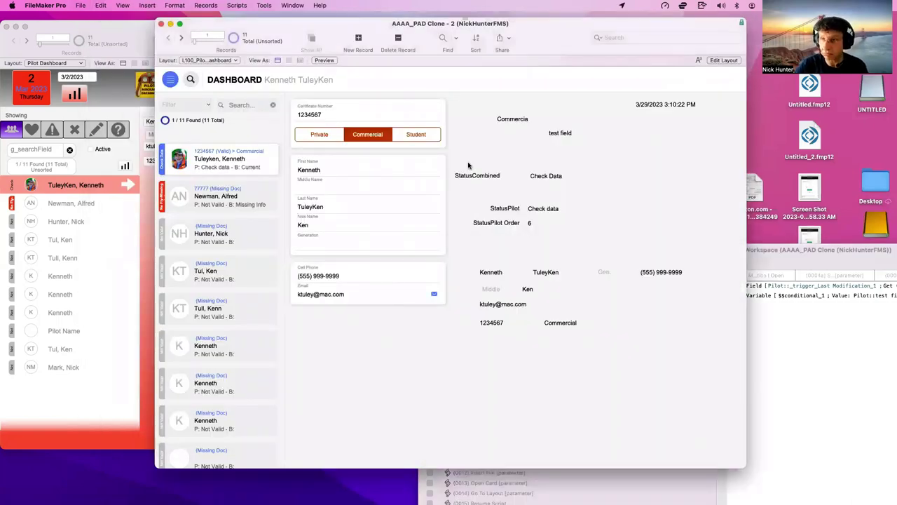
key("super+l")
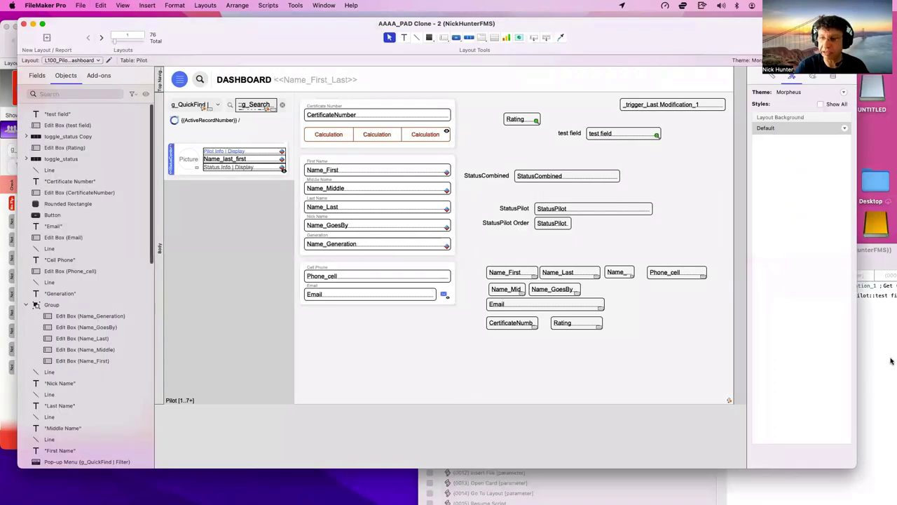
Copy the variable name $$conditional_1 from the Set Variable step in the (1050) OnRecordCommit script
left_click(891, 361)
double_click(756, 296)
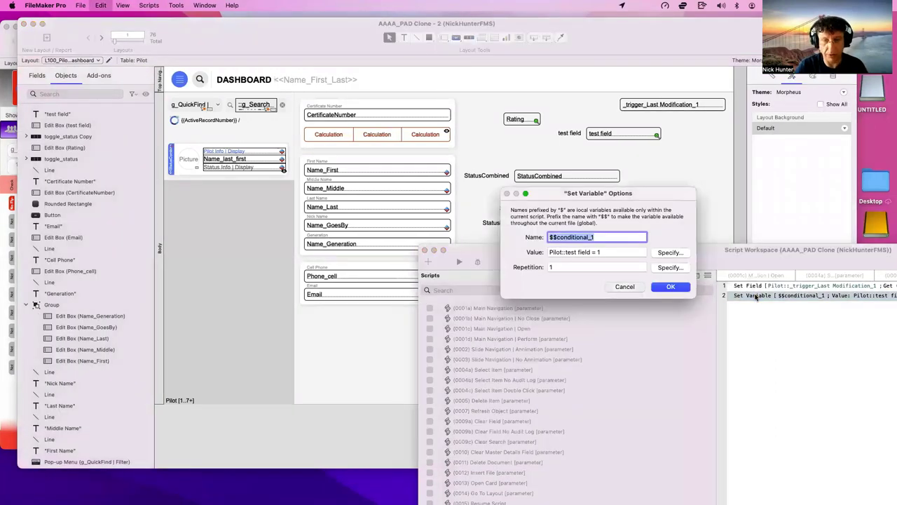
key("Return")
Base the conditional formatting formula of the five grouped name fields on the $$conditional_1 variable
left_click(422, 172)
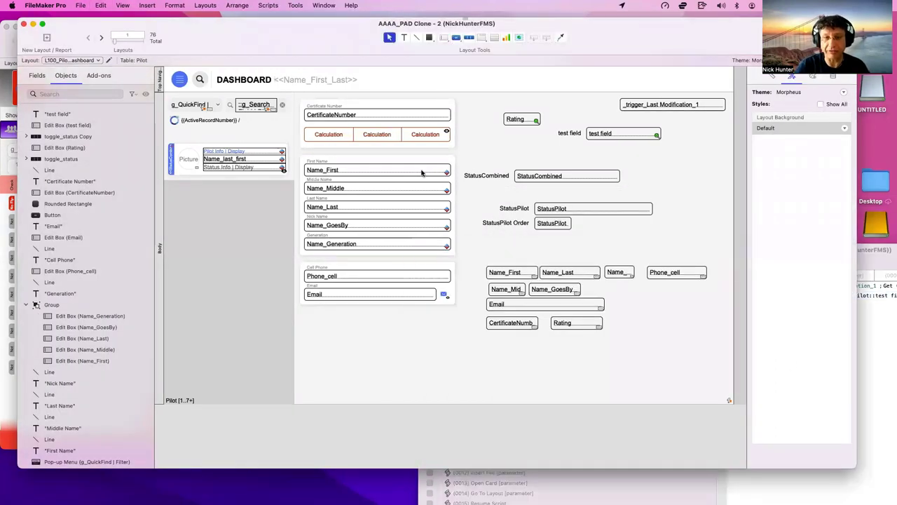
left_click(400, 172)
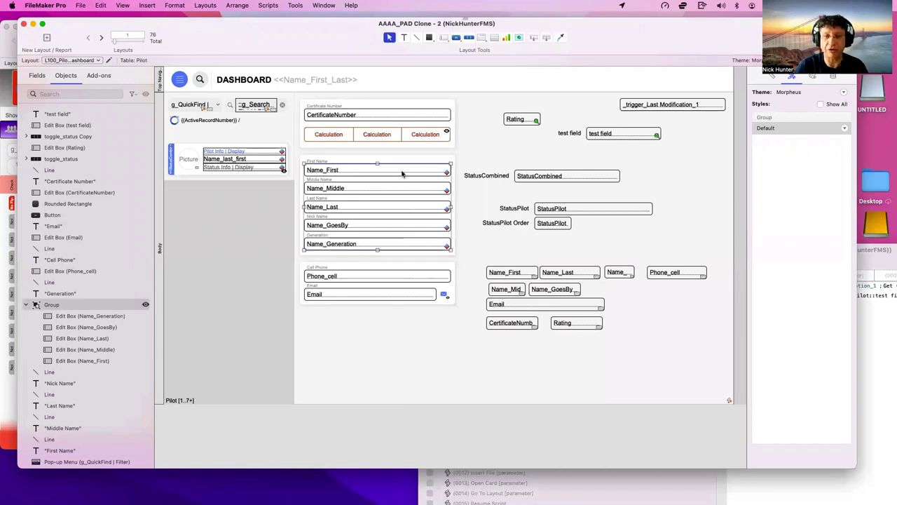
left_click(402, 173)
left_click(401, 189, "shift")
left_click(406, 243, "shift")
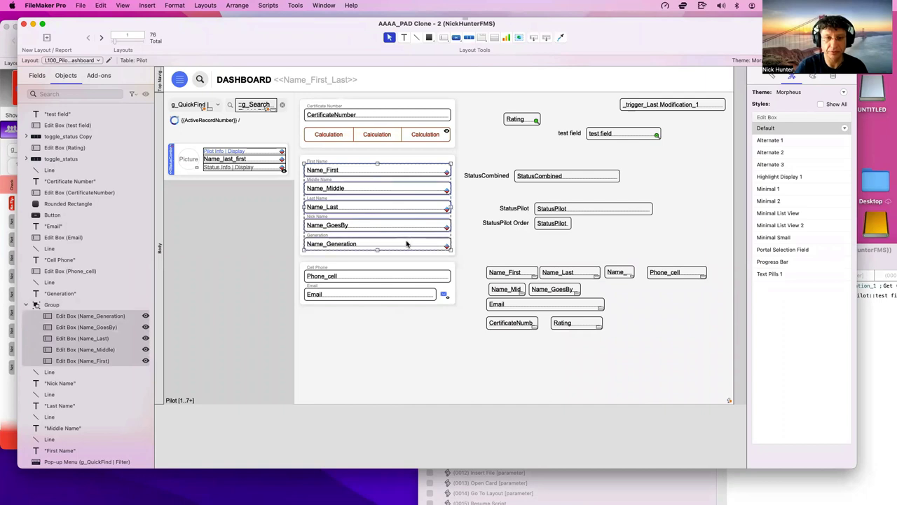
right_click(406, 243)
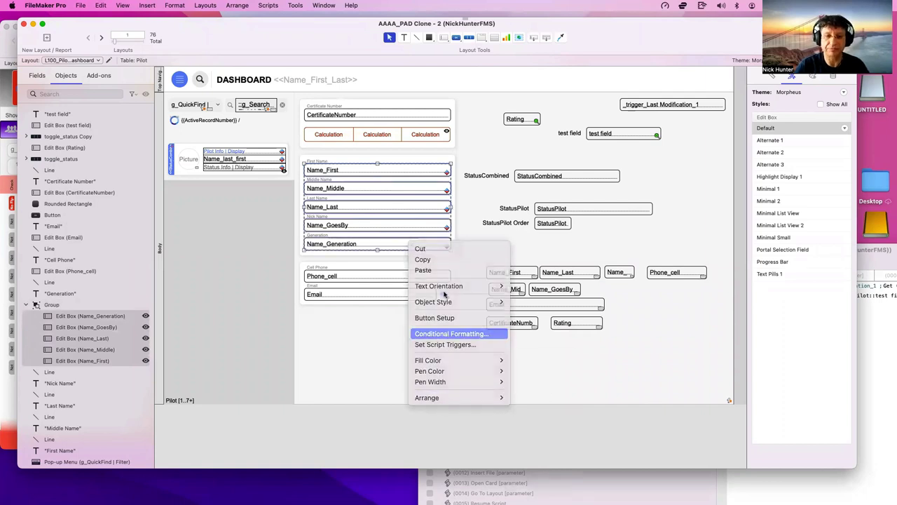
left_click(445, 332)
key("Tab")
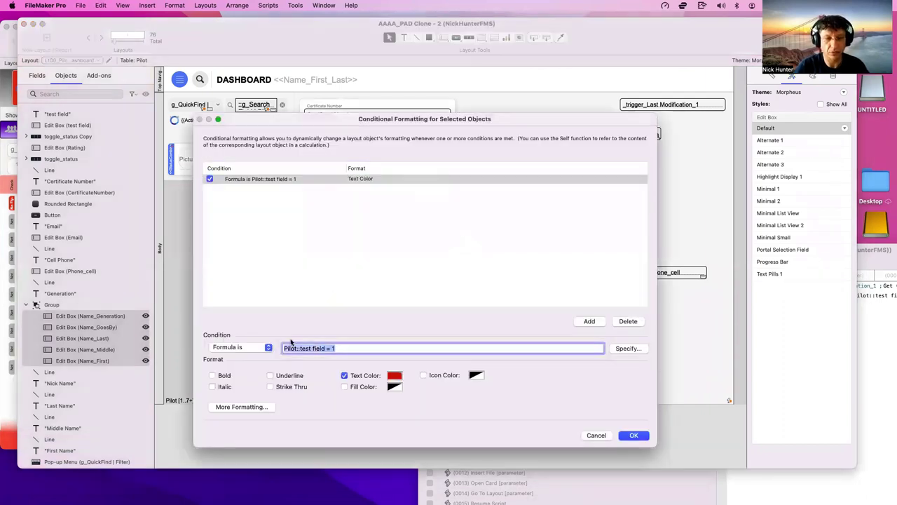
key("Right")
left_click(635, 436)
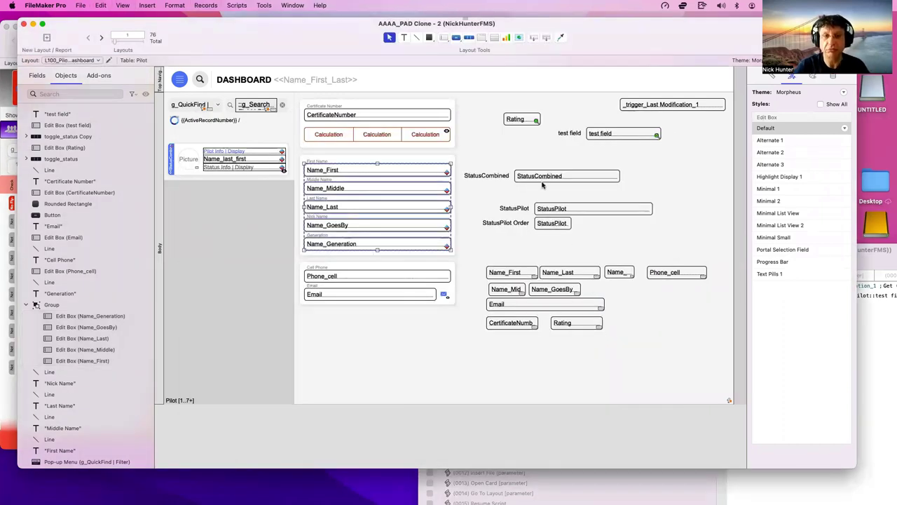
Test the formatting in Browse mode by committing 1 in the test field, then clear the field and commit again
key("super+b")
left_click(587, 133)
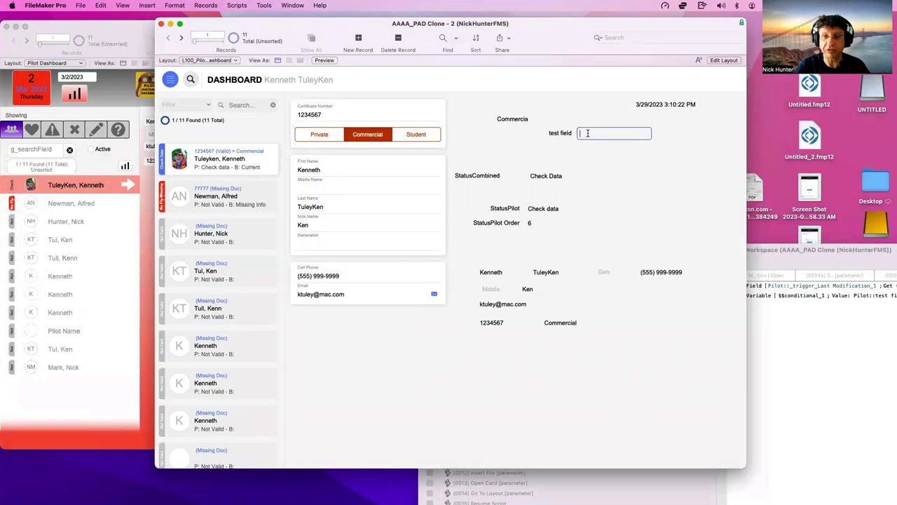
type("1")
left_click(586, 123)
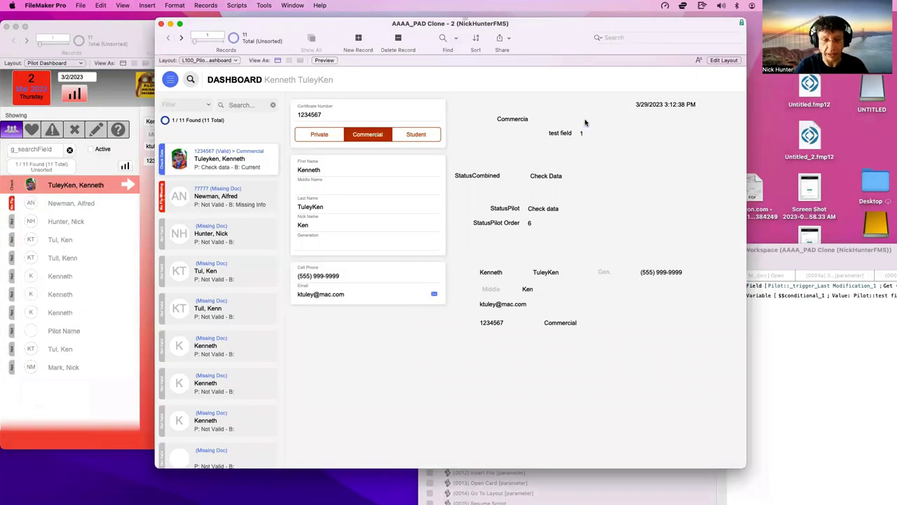
left_click(595, 136)
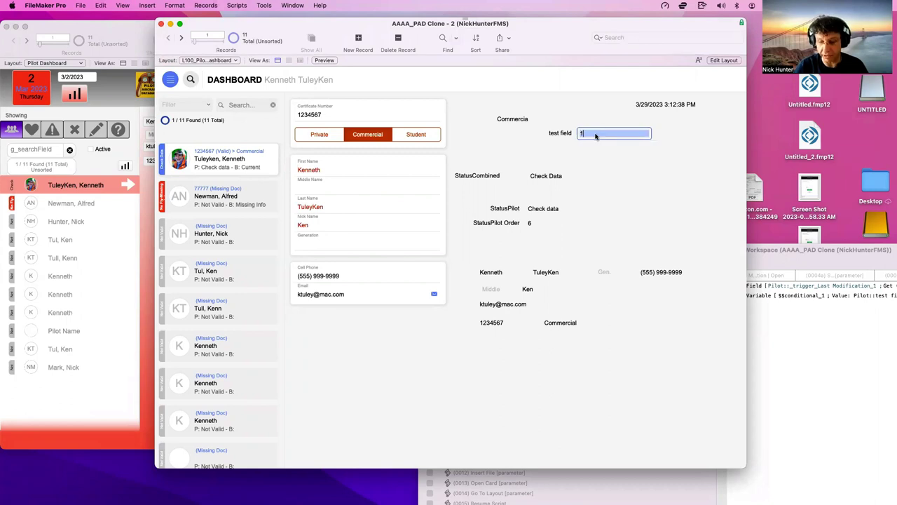
key("BackSpace")
left_click(587, 123)
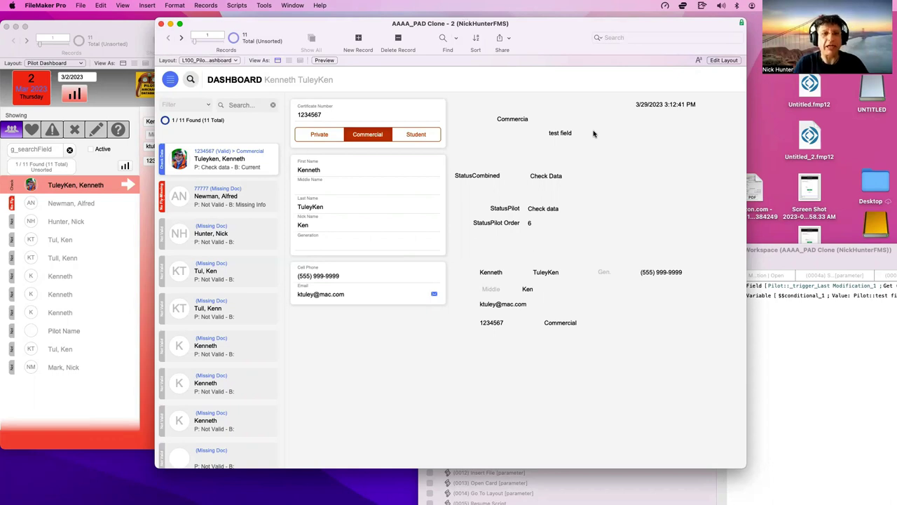
Enter each grouped name field in turn, from First Name through Generation, to check the individual fields
left_click(410, 172)
left_click(405, 189)
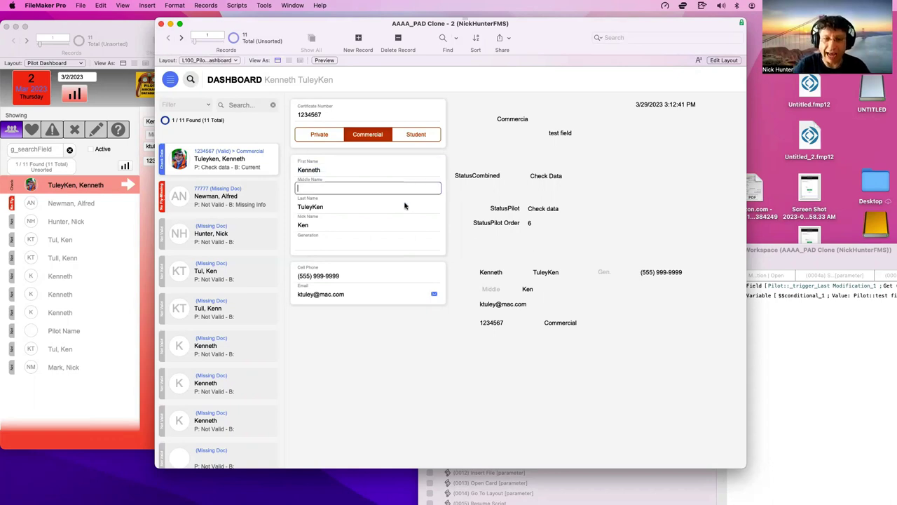
left_click(404, 206)
left_click(407, 224)
left_click(410, 244)
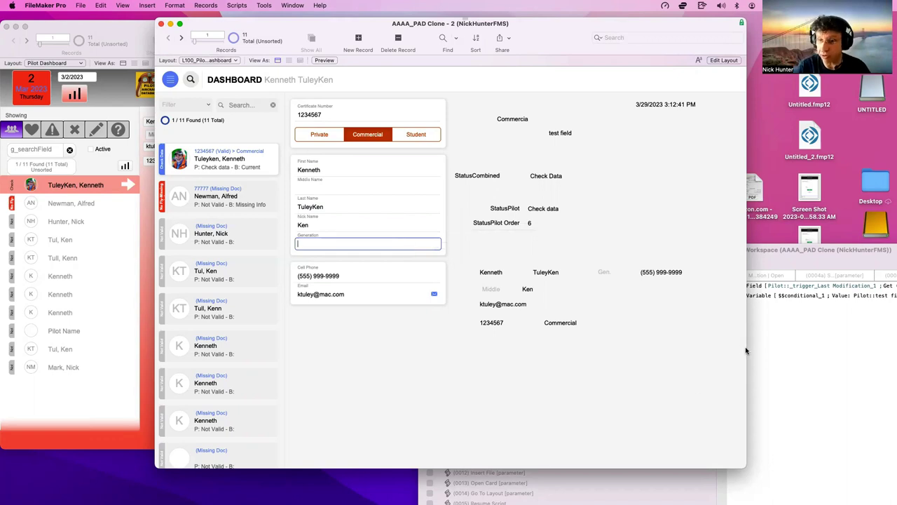
Review the $$conditional_1 Set Variable step in the OnRecordCommit script, then return to the dashboard
left_click(793, 331)
left_click_drag(600, 245, 458, 234)
left_click(583, 284)
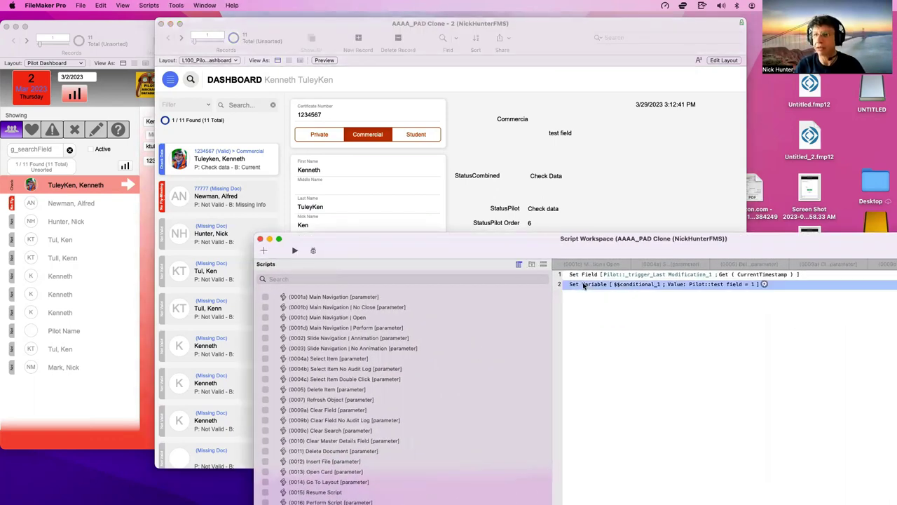
left_click(503, 162)
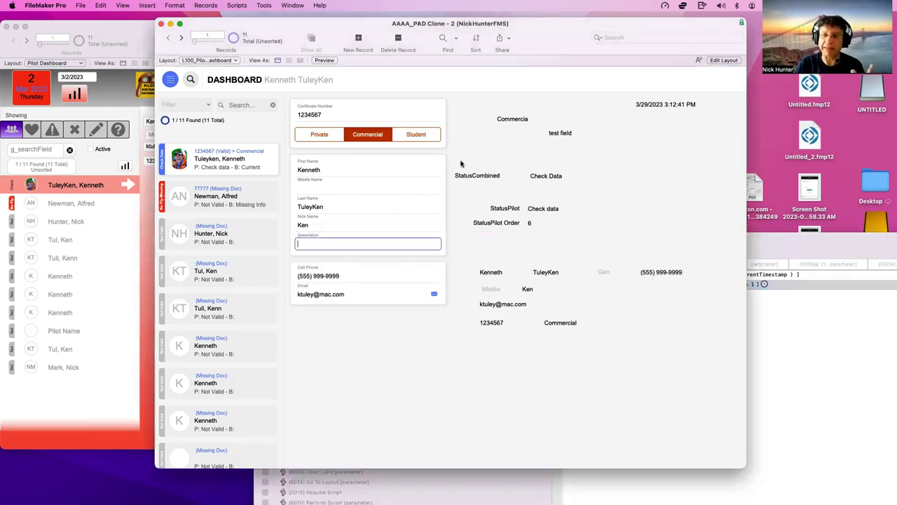
left_click(462, 163)
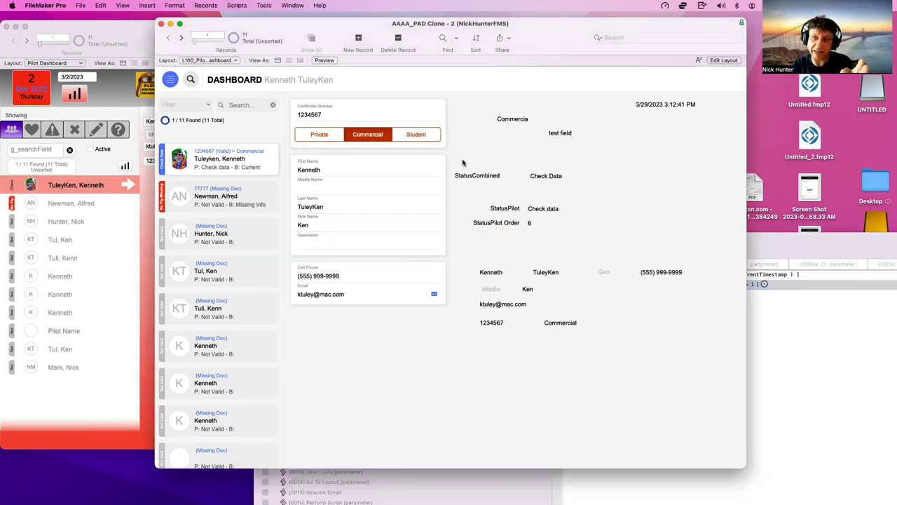
left_click(785, 307)
left_click(605, 168)
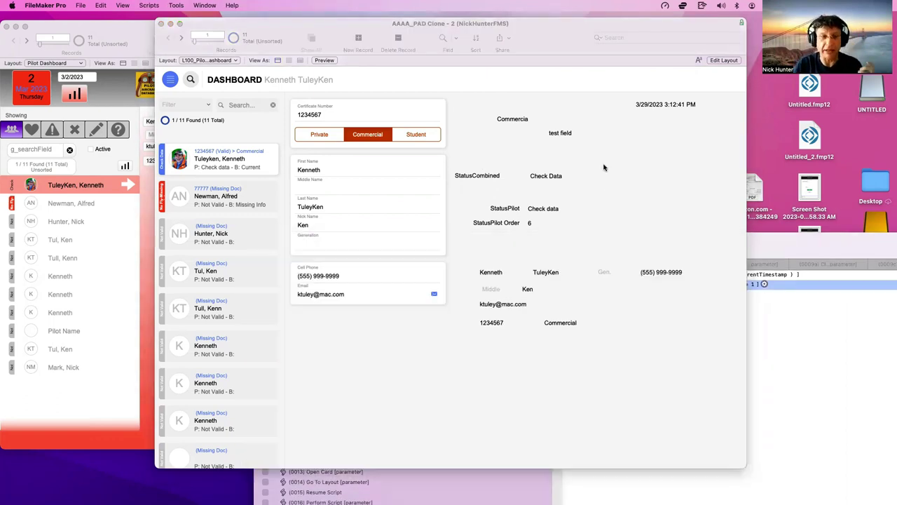
Set the test field to 1 and commit the record
left_click(593, 131)
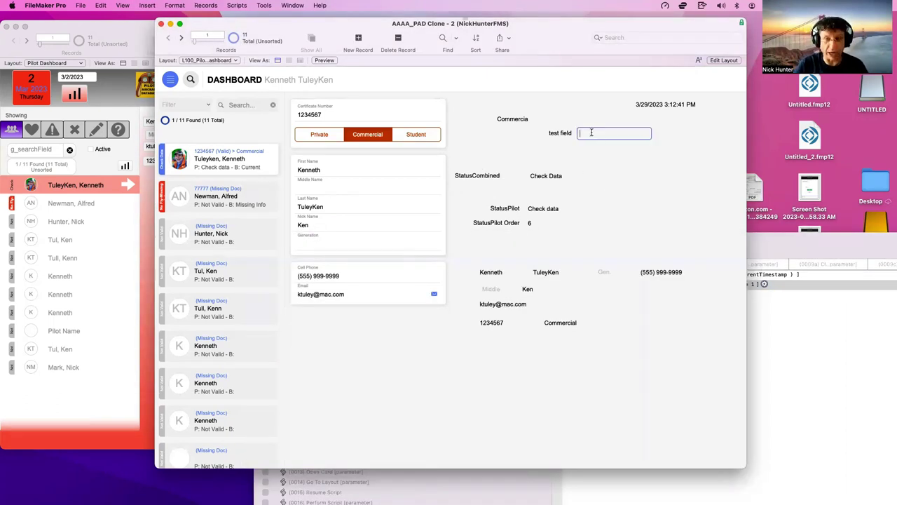
type("1")
left_click(581, 110)
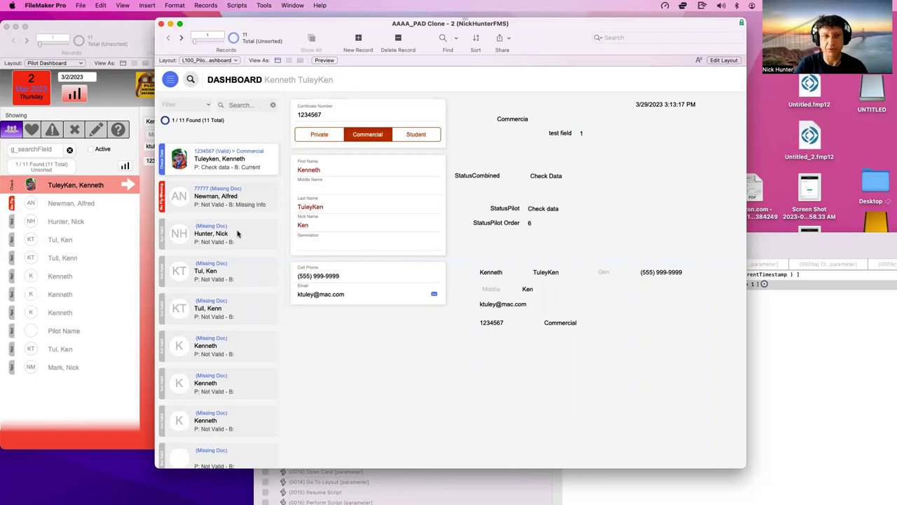
Set the test field to 0 on the second pilot record and commit it
left_click(227, 204)
left_click(604, 132)
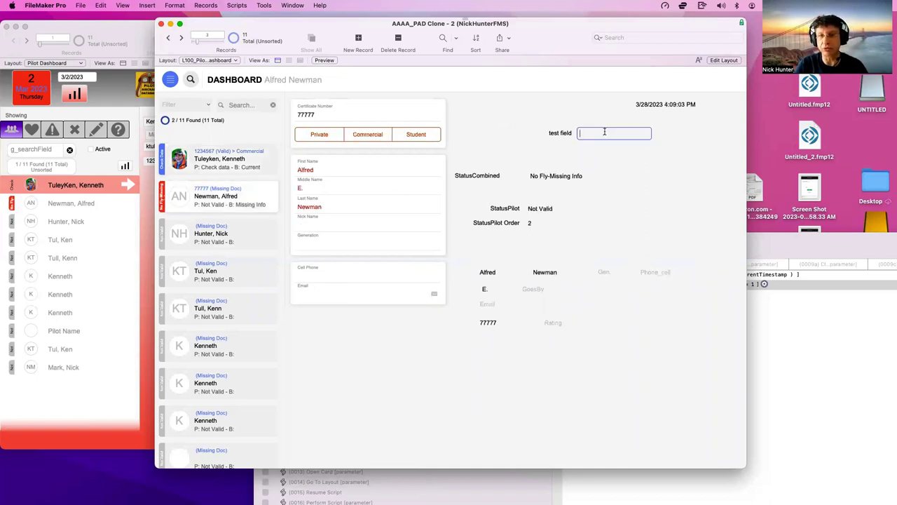
type("0")
left_click(585, 118)
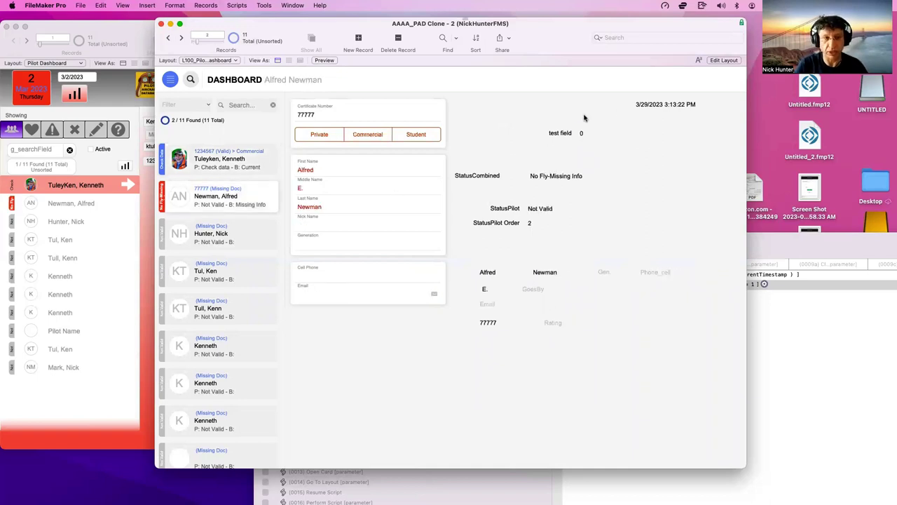
Set the test field to 1 on the third pilot record and commit it
left_click(217, 238)
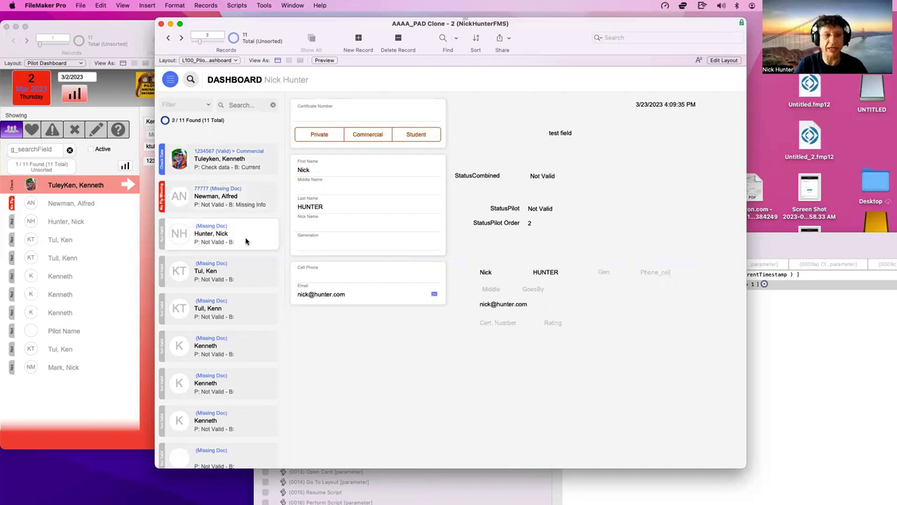
left_click(594, 133)
type("1")
left_click(581, 109)
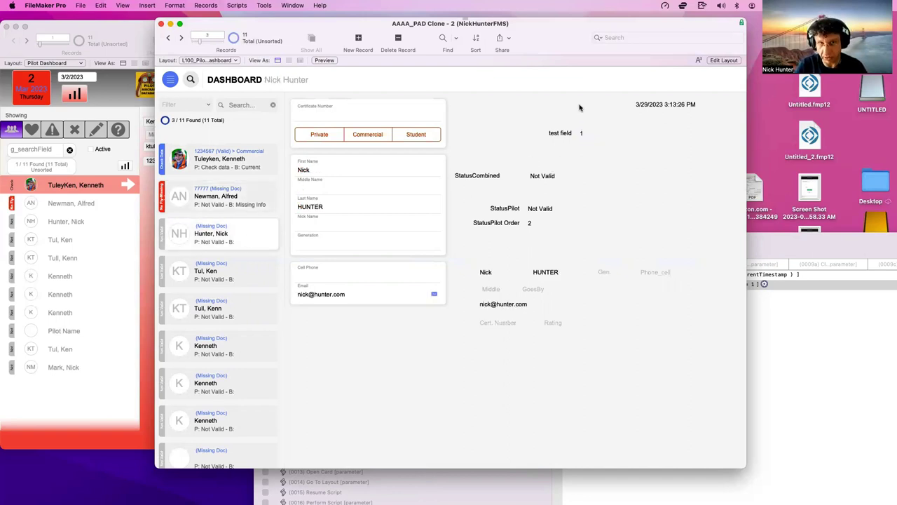
Switch between the first two pilot records to check the name fields' conditional formatting on record change
left_click(221, 205)
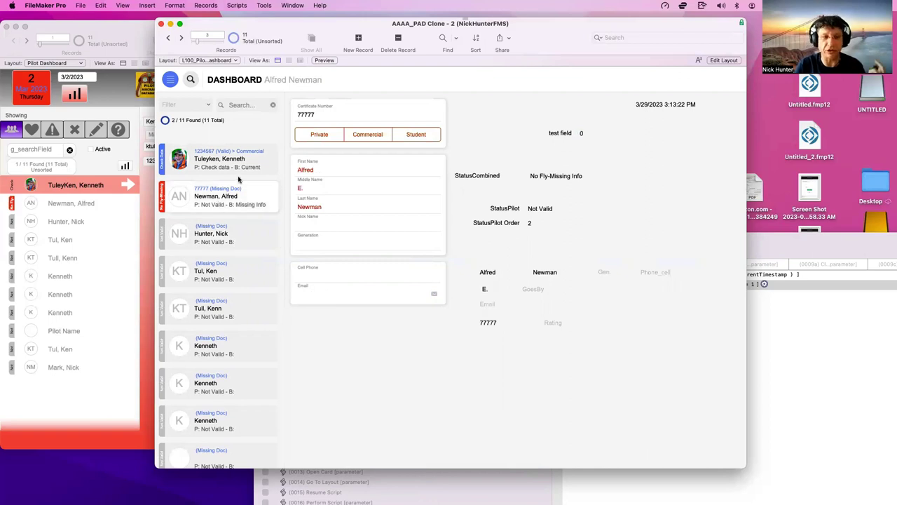
left_click(236, 174)
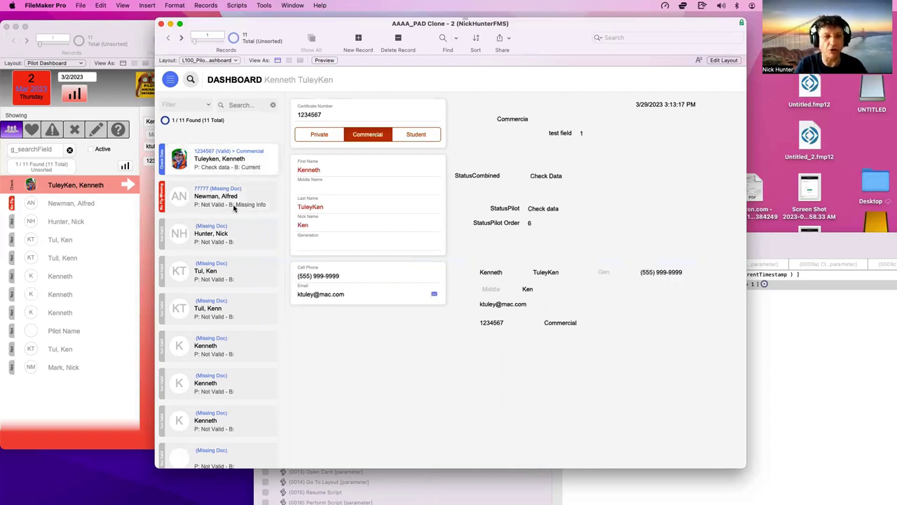
left_click(235, 203)
left_click(264, 5)
left_click(295, 15)
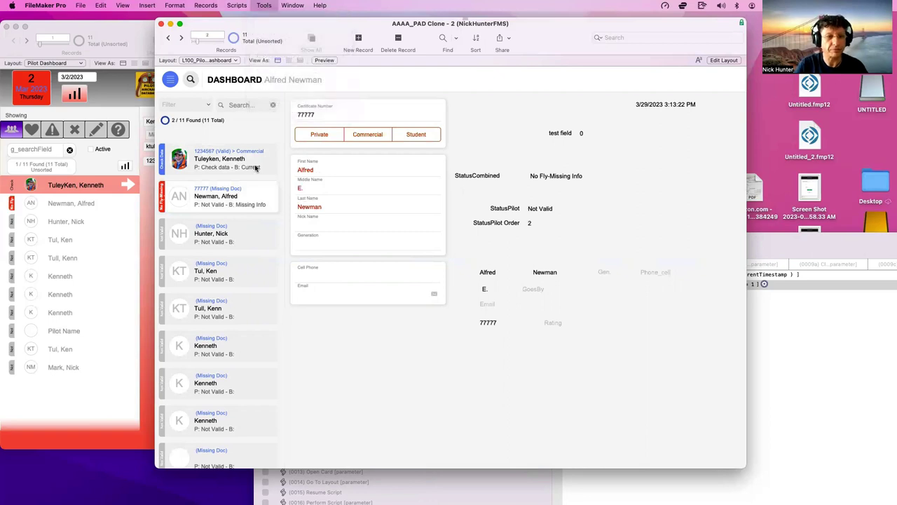
left_click(275, 55)
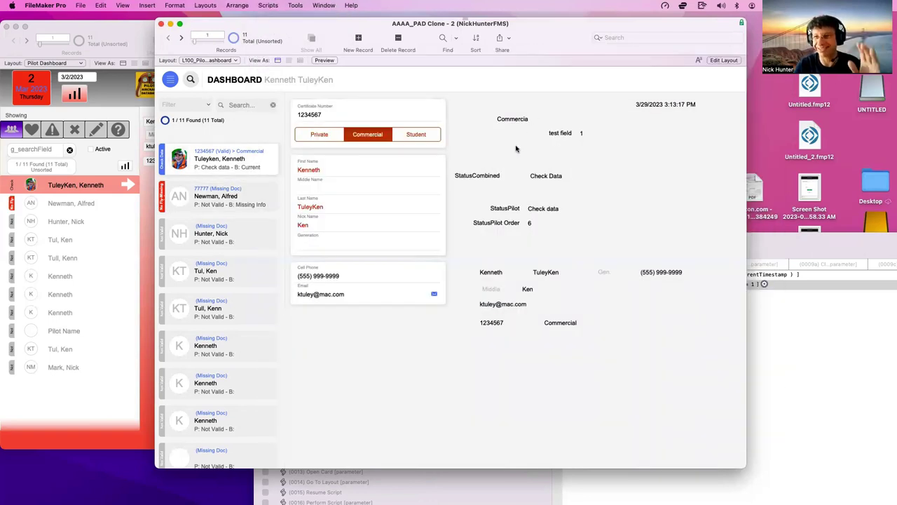
Enable the OnRecordLoad script trigger in the dashboard's layout setup
key("super+l")
left_click(109, 61)
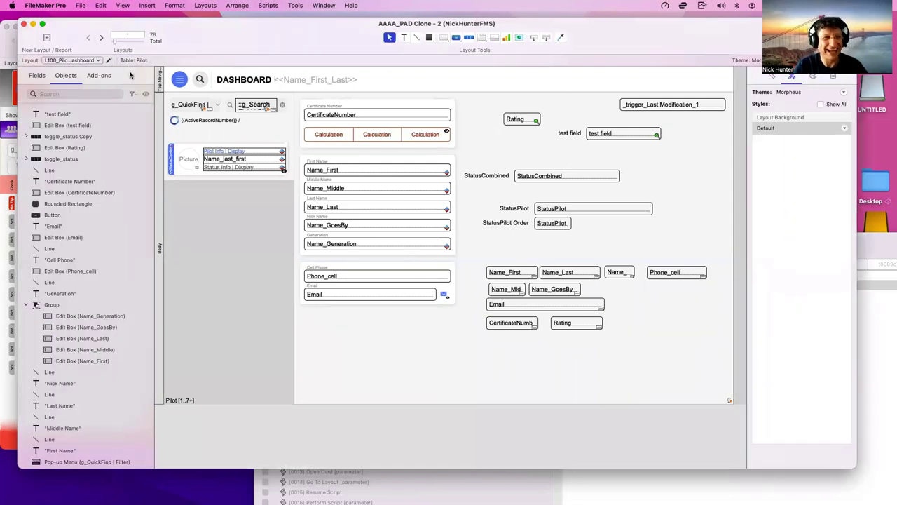
left_click(573, 172)
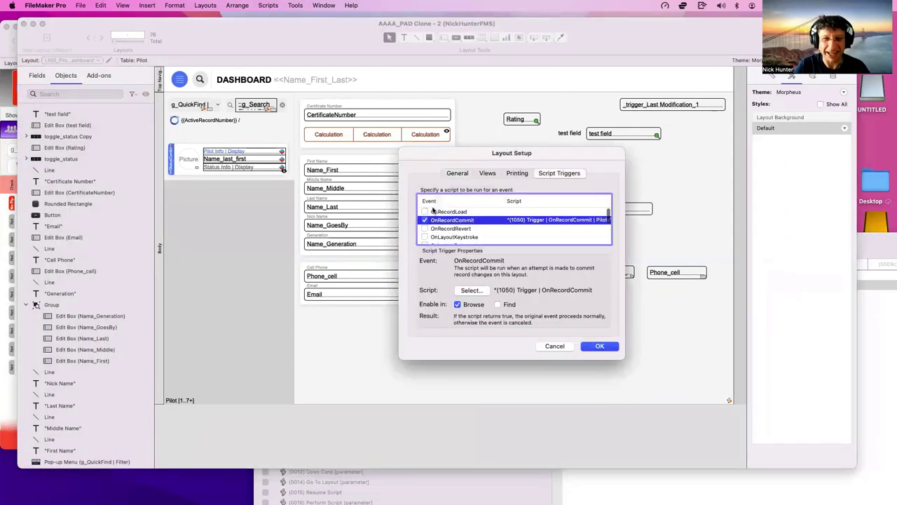
left_click(422, 212)
left_click(424, 212)
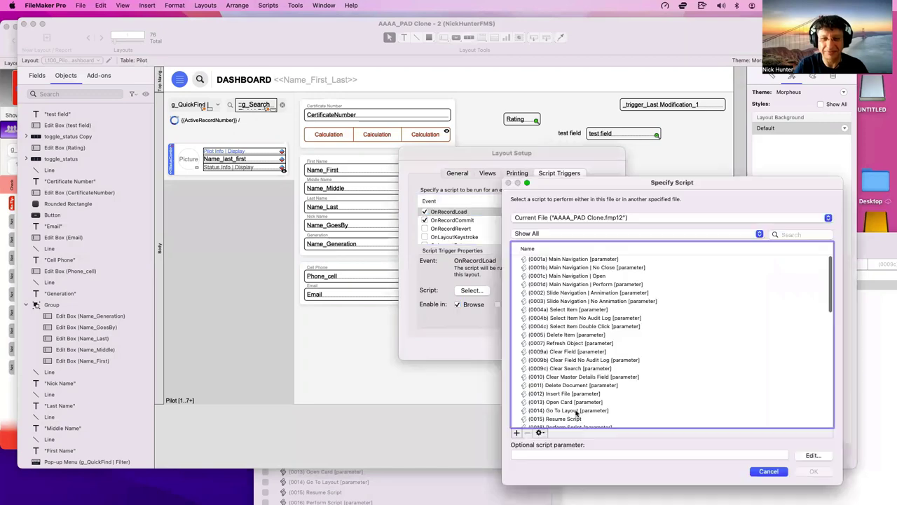
Assign the script "(1051) Trigger | OnRecordload | Pilots" to the OnRecordLoad trigger and confirm the layout setup
scroll(579, 414, "down", 10)
scroll(578, 421, "up", 2)
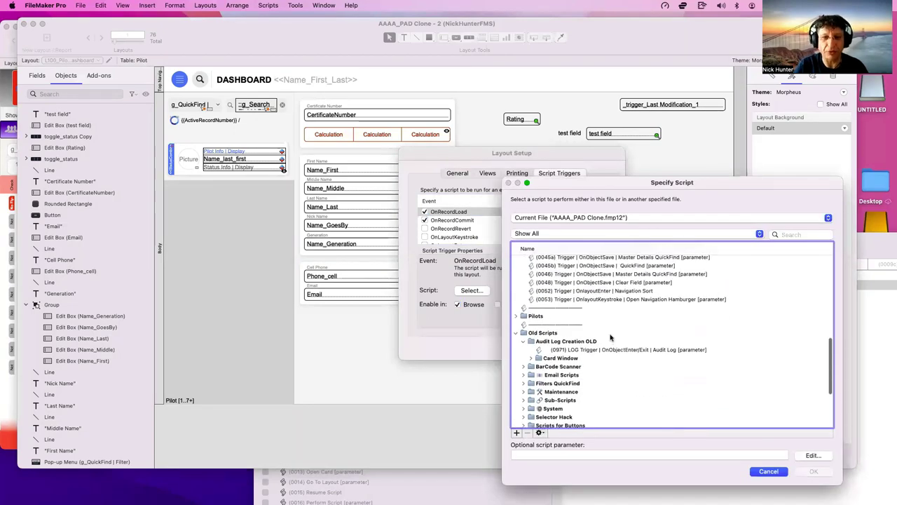
left_click_drag(589, 184, 478, 300)
left_click_drag(463, 243, 461, 195)
left_click(669, 244)
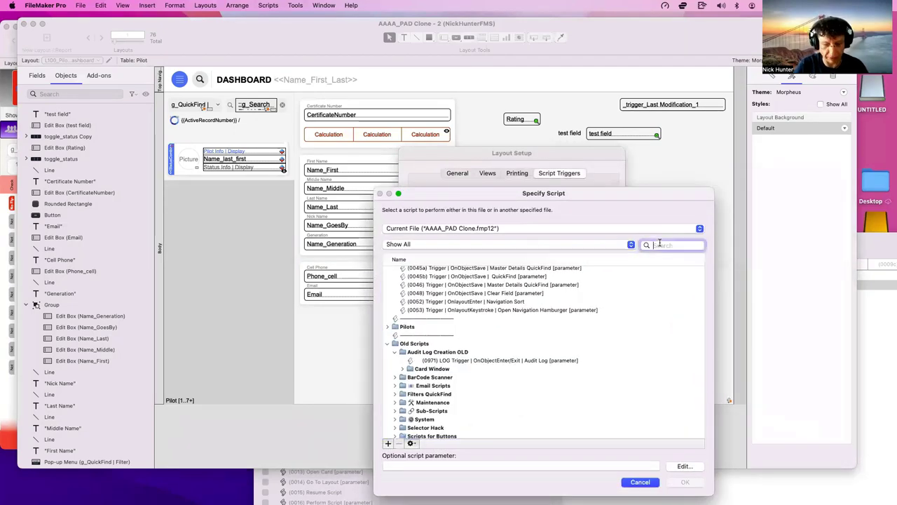
type("105")
double_click(449, 279)
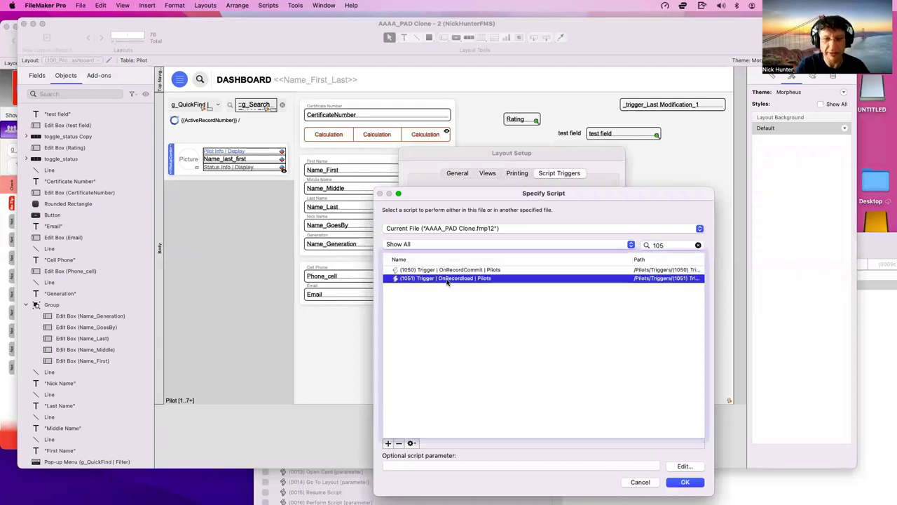
left_click(601, 347)
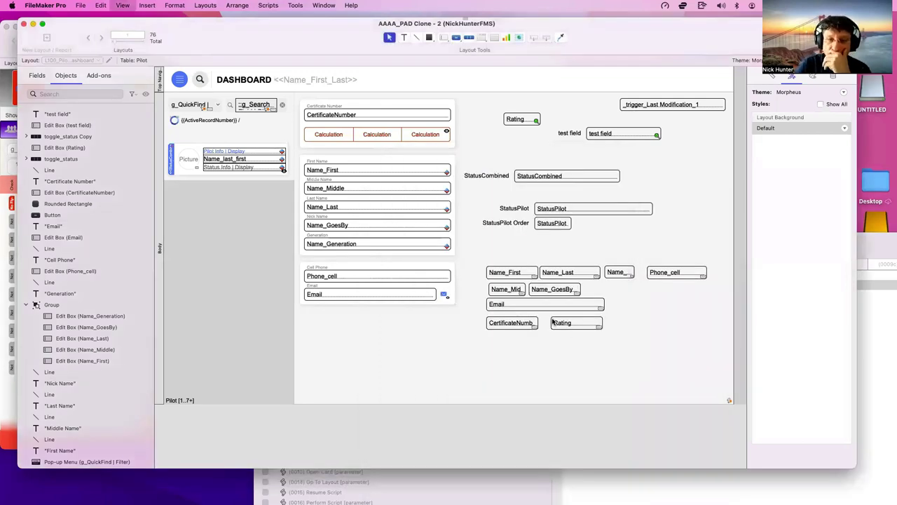
In Browse mode, switch among the first three pilot records to check how the name fields' formatting follows each test field value
key("super+b")
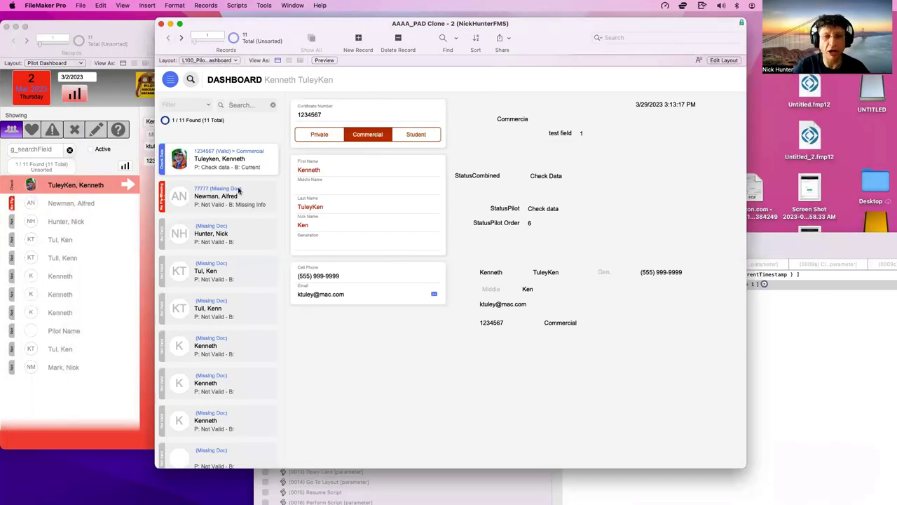
left_click(237, 191)
left_click(243, 169)
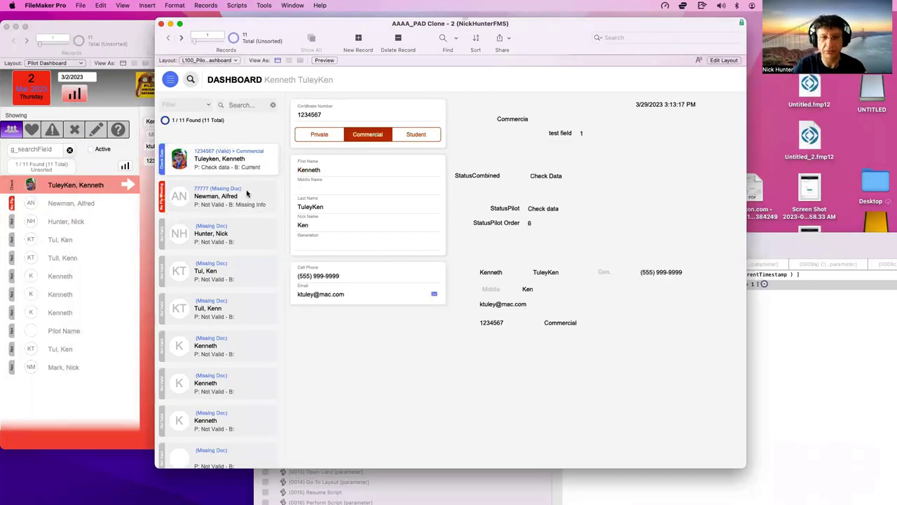
left_click(247, 194)
left_click(250, 166)
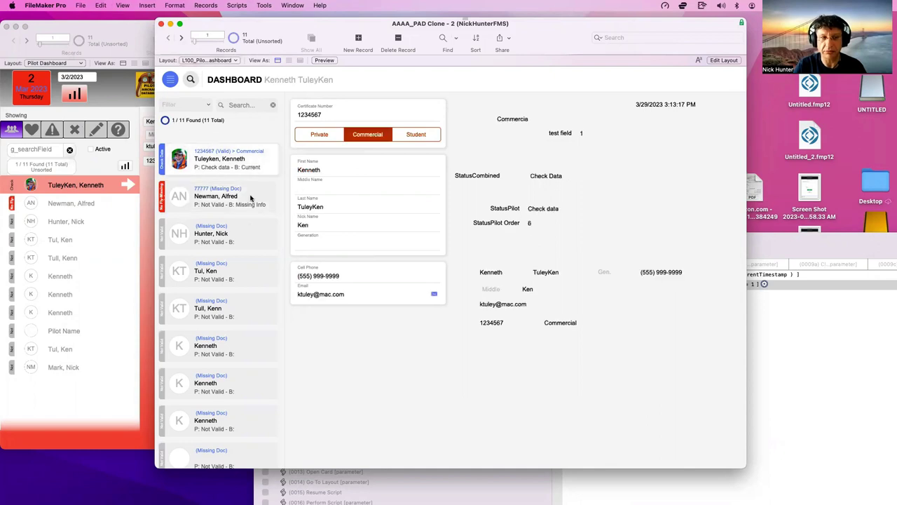
left_click(252, 199)
left_click(250, 241)
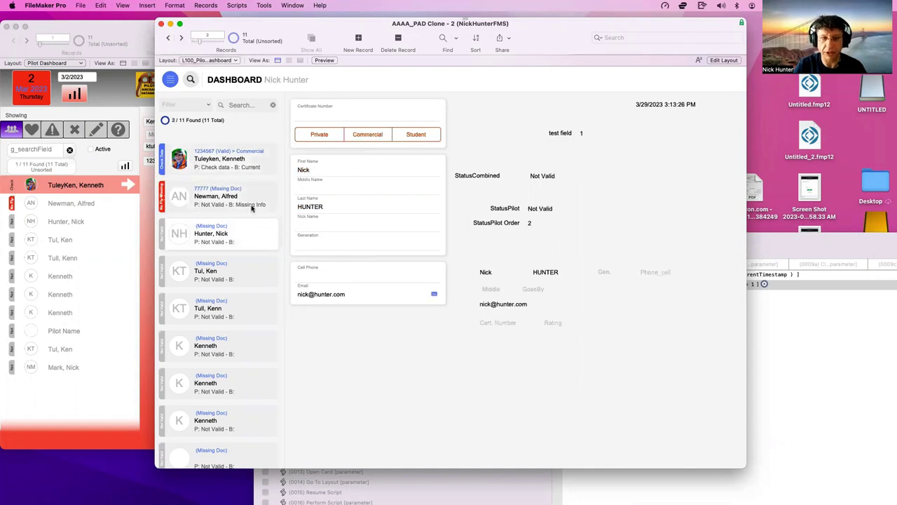
left_click(251, 204)
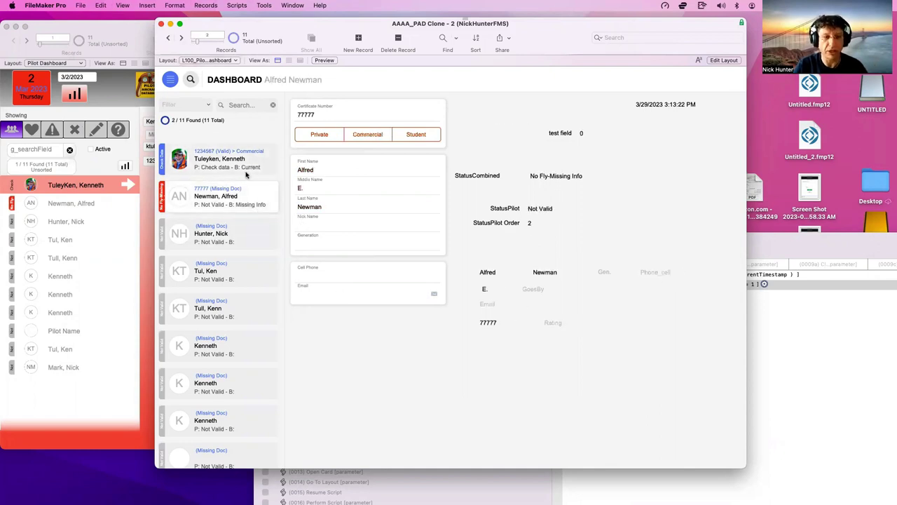
left_click(247, 175)
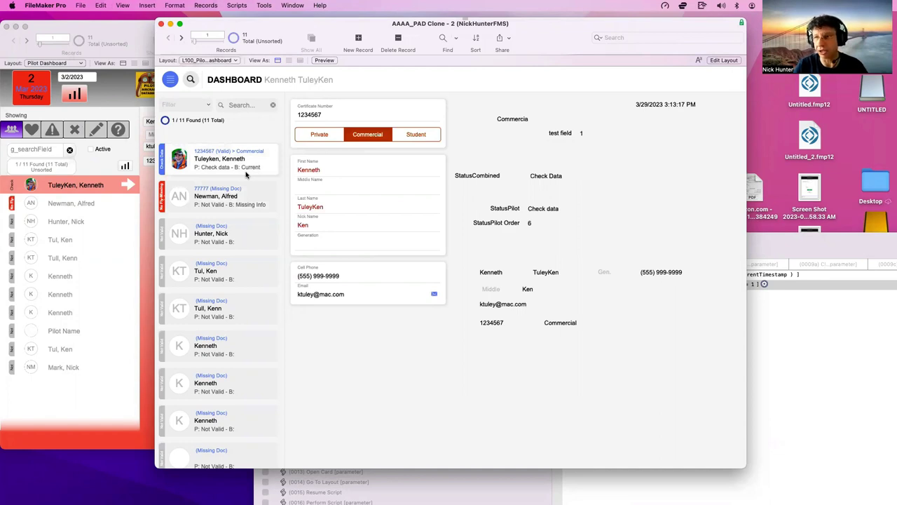
In Layout mode, name the grouped name fields object conditional_1
key("super+l")
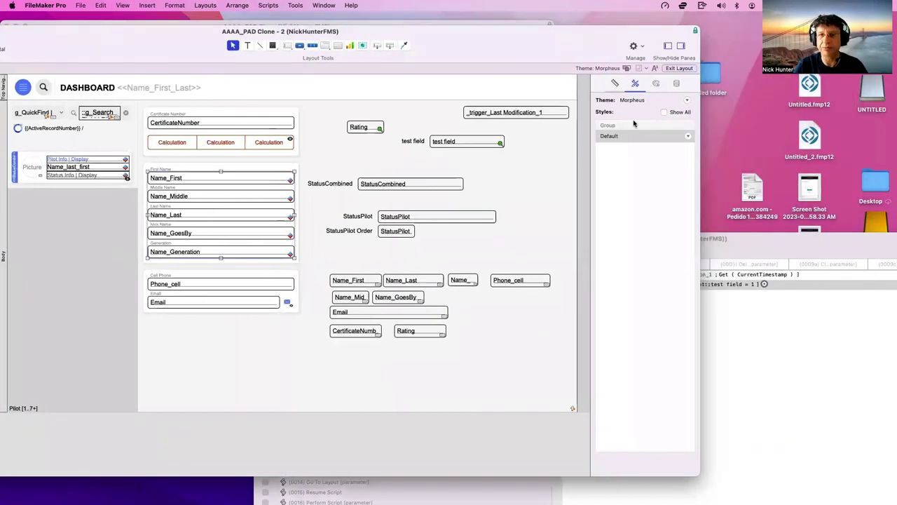
left_click(615, 83)
left_click(632, 112)
type("cont")
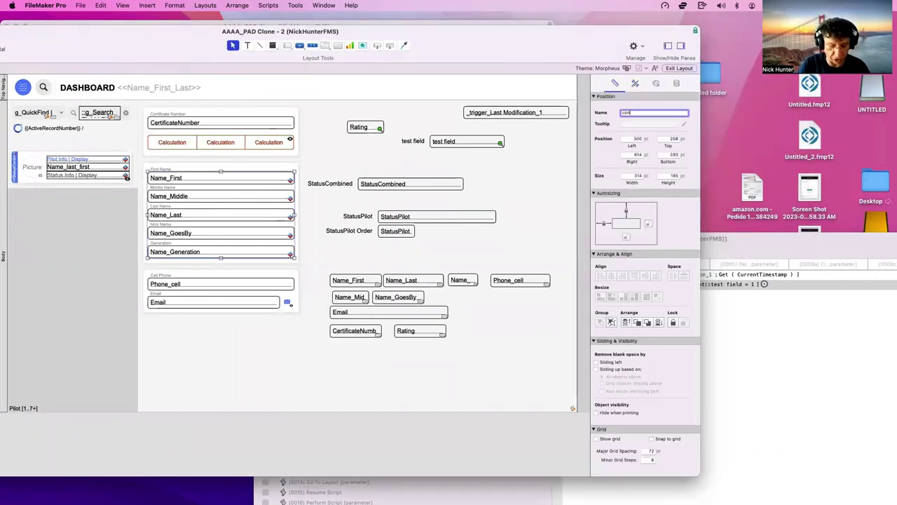
type("itional_1")
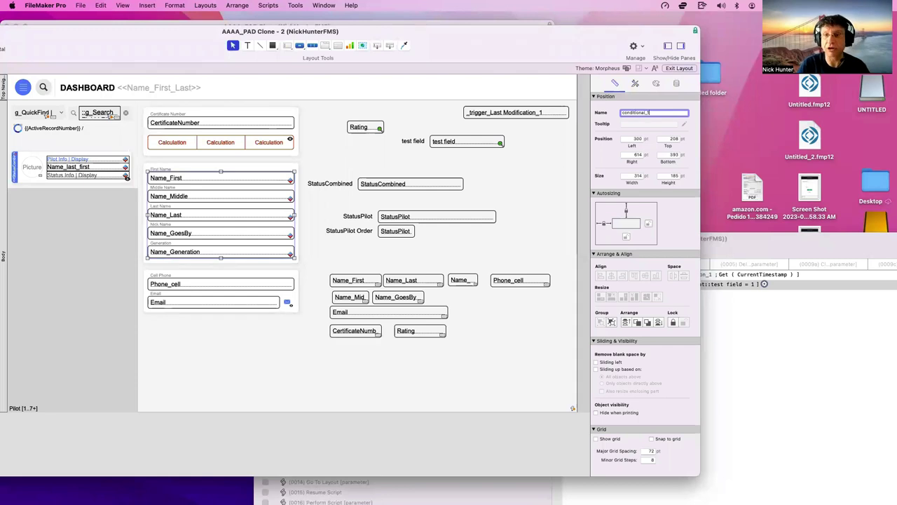
key("Return")
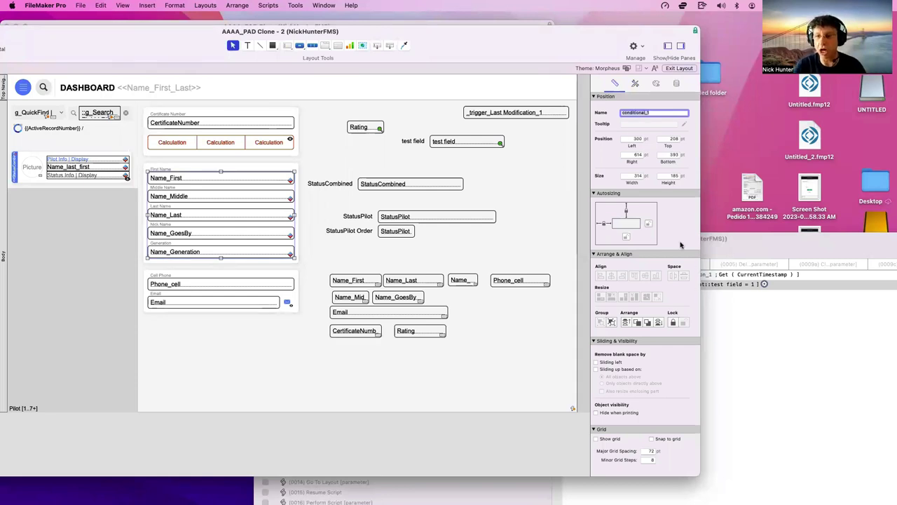
Add a Refresh Object step for "conditional_1" after the Set Variable step in the (1051) OnRecordload script and save it
left_click(806, 356)
left_click(592, 286)
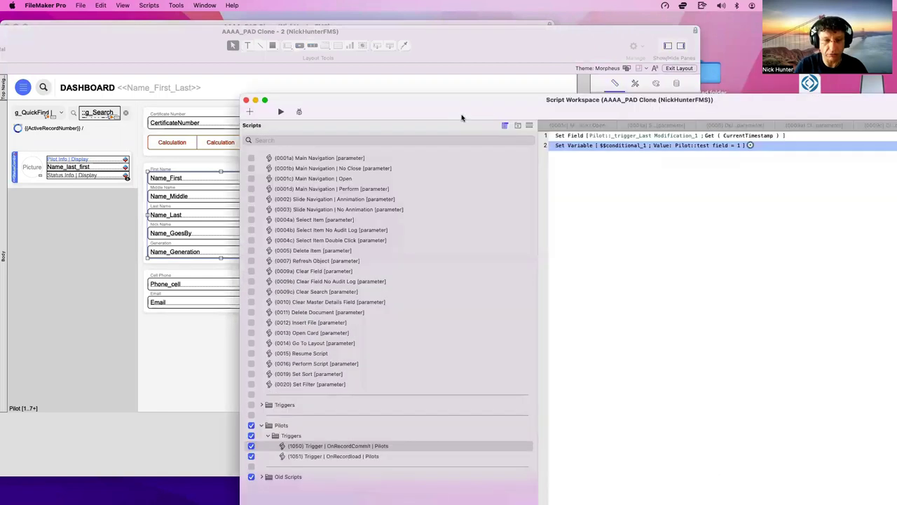
left_click(370, 457)
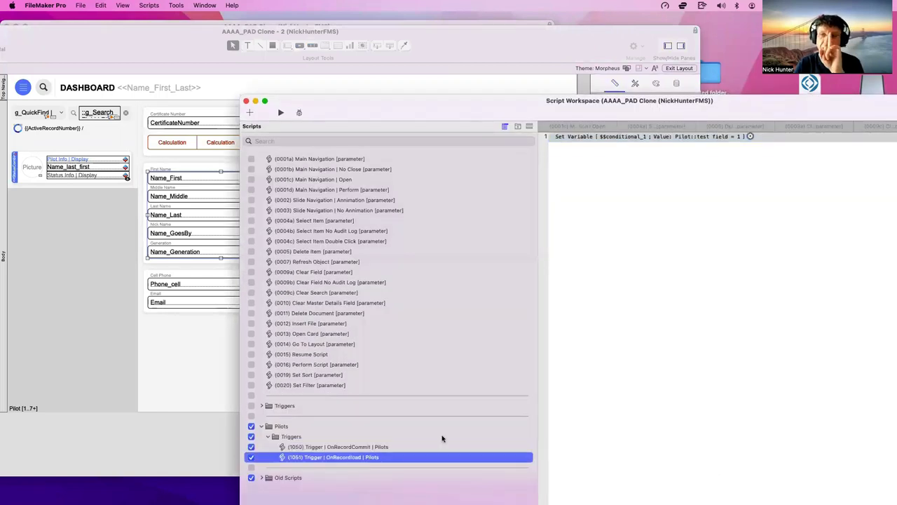
left_click(603, 238)
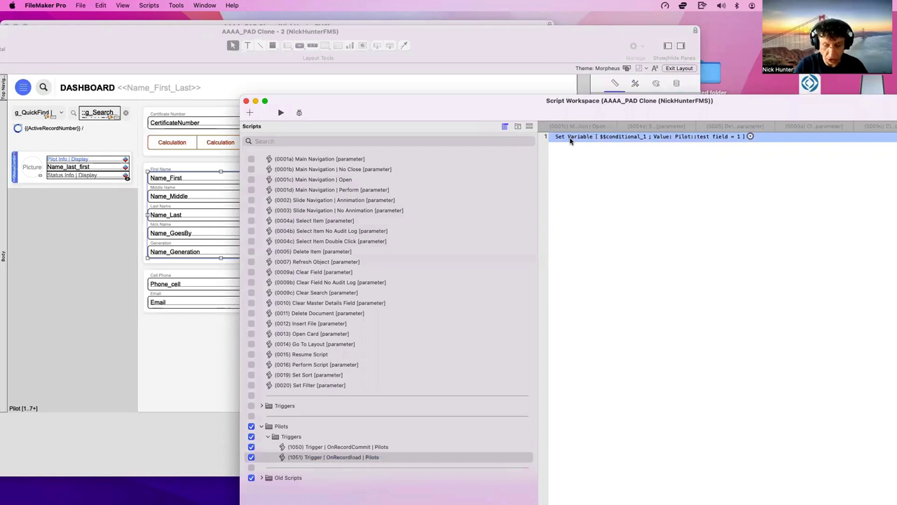
type("ref")
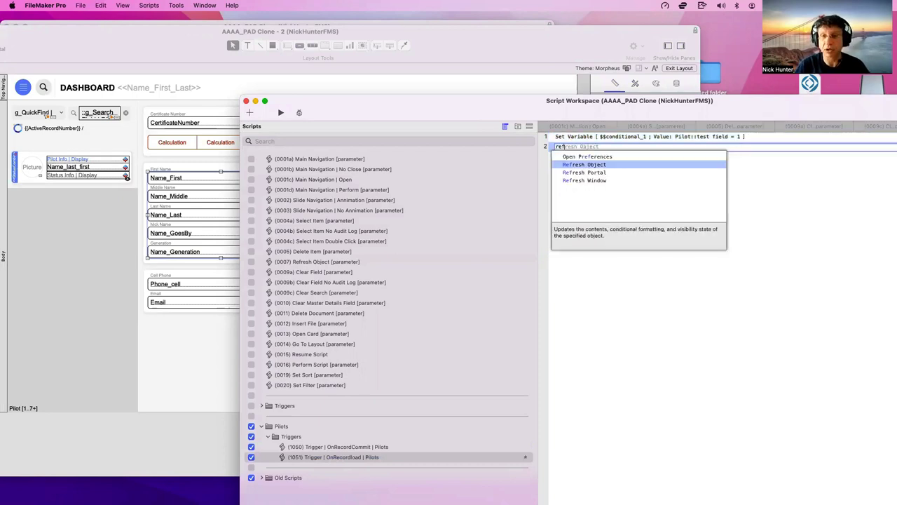
key("Return")
type("\"conditional_1\"")
key("Return")
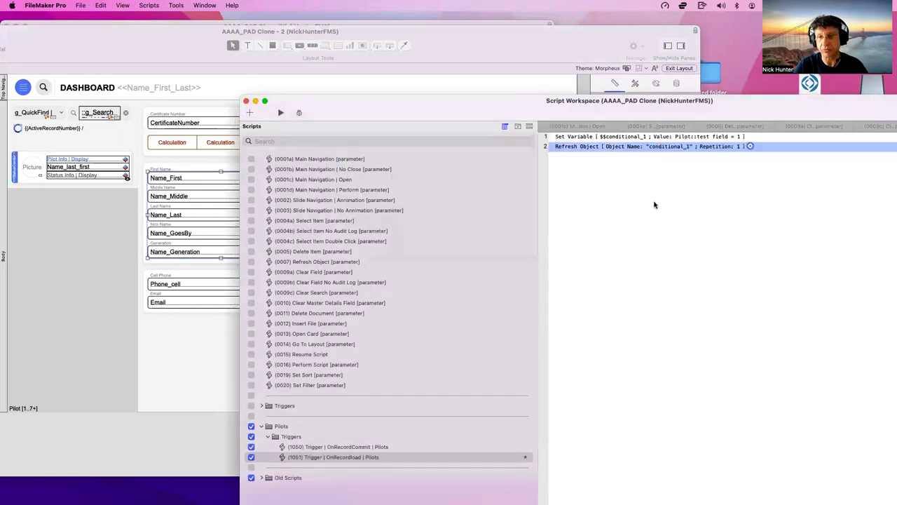
key("super+s")
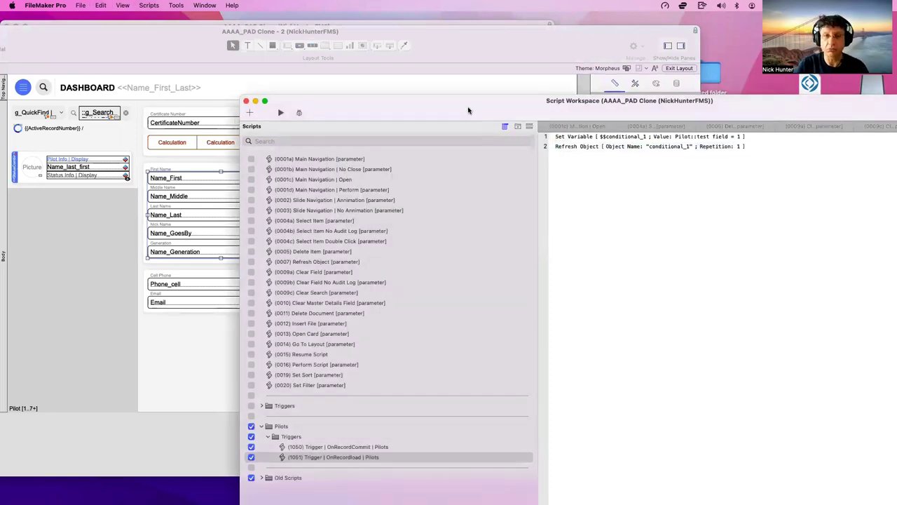
Return to the dashboard in Browse mode and switch between the first two pilot records to test the object refresh
left_click_drag(469, 110, 540, 163)
left_click(442, 113)
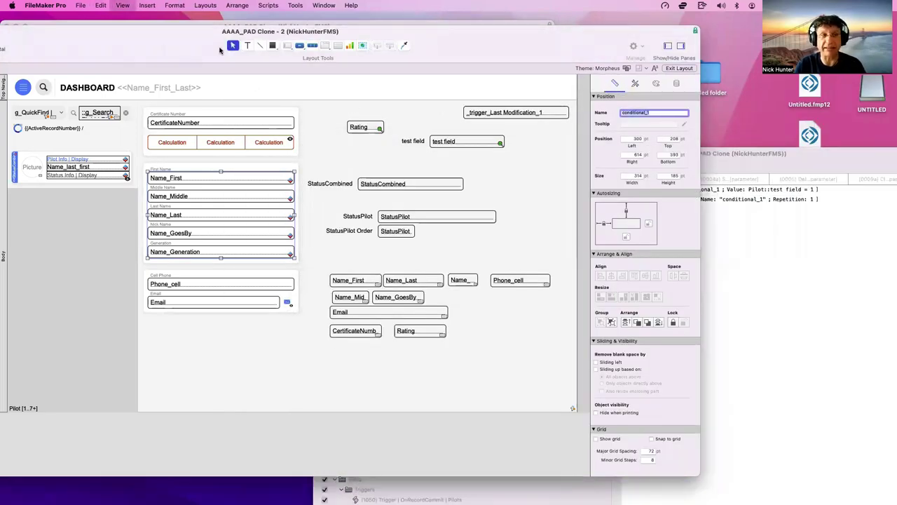
key("super+alt+o")
key("Escape")
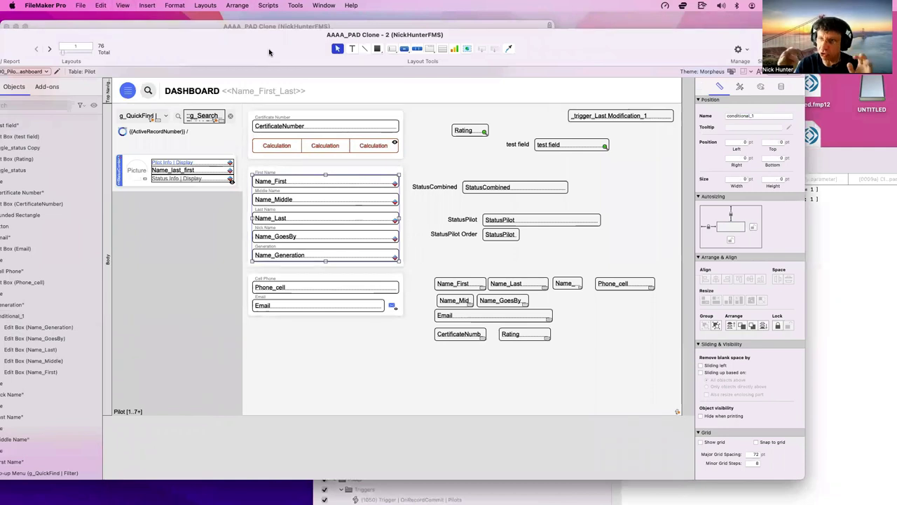
key("super+b")
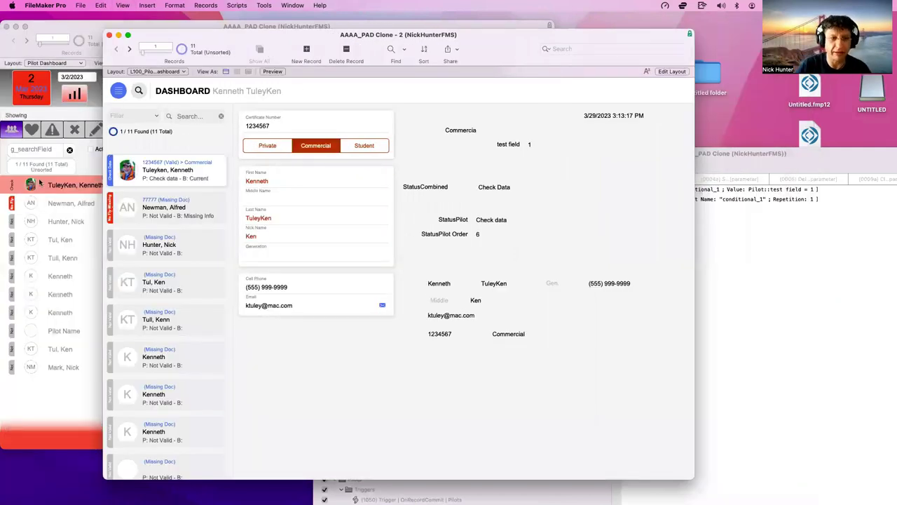
left_click(140, 214)
left_click(166, 184)
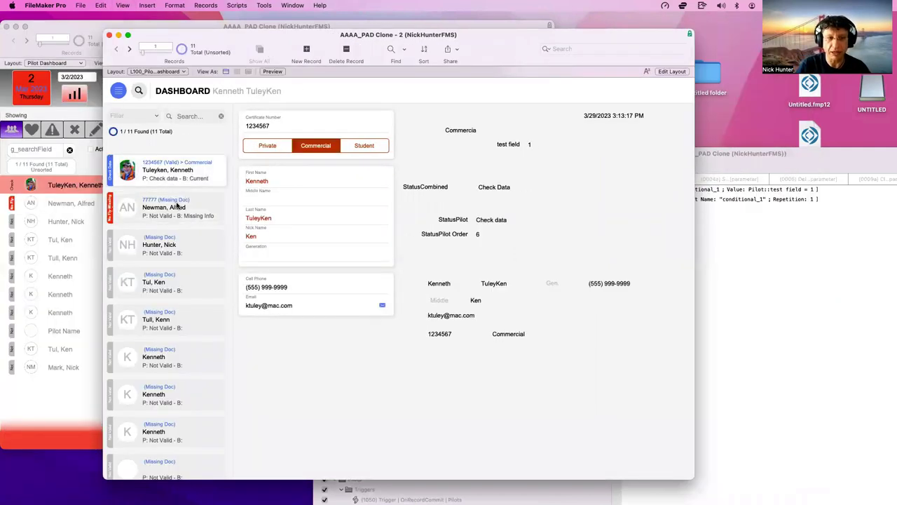
Switch among the first three pilot records to compare the formatting of their name fields
left_click(177, 206)
left_click(180, 237)
left_click(180, 208)
left_click(180, 175)
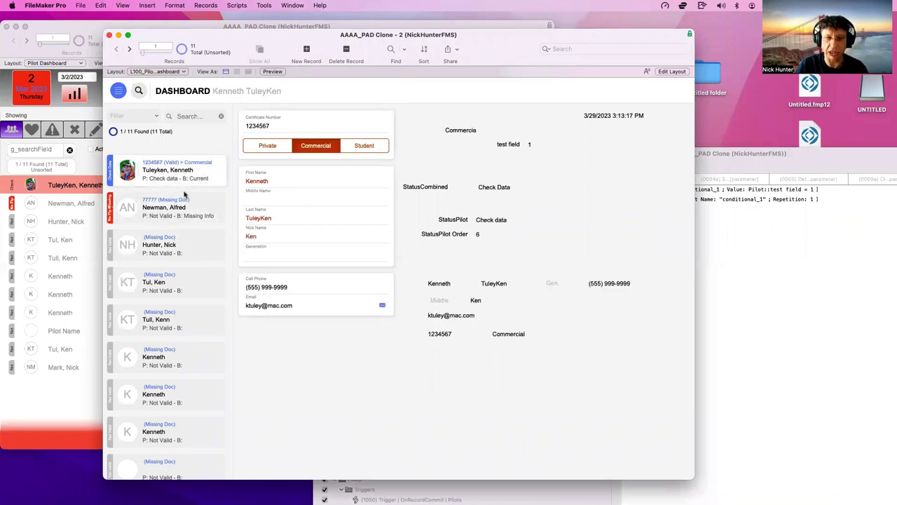
left_click(186, 209)
left_click(186, 242)
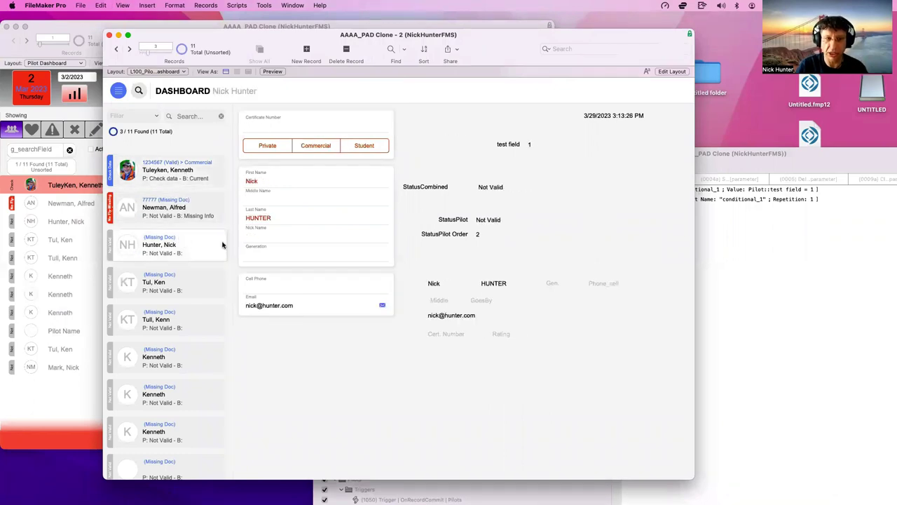
Set the third pilot record's test field to 0 and commit the record
left_click(532, 145)
type("0")
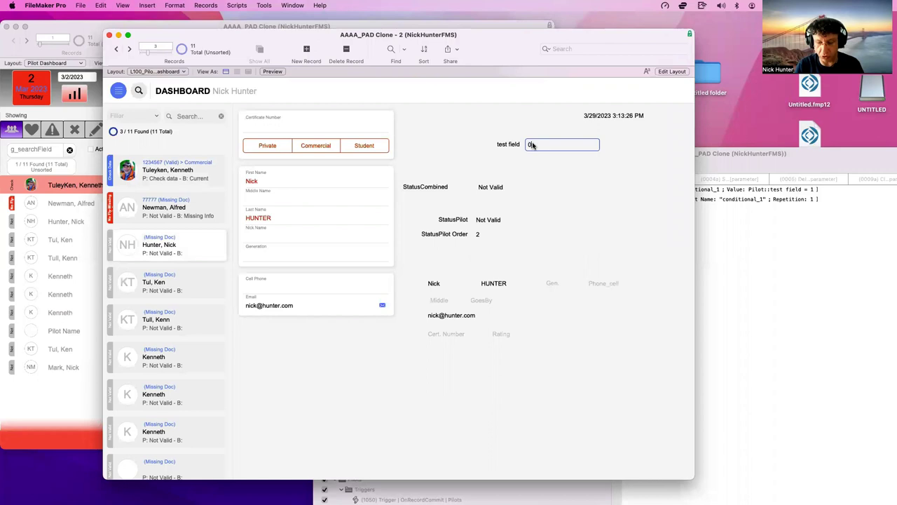
left_click(483, 137)
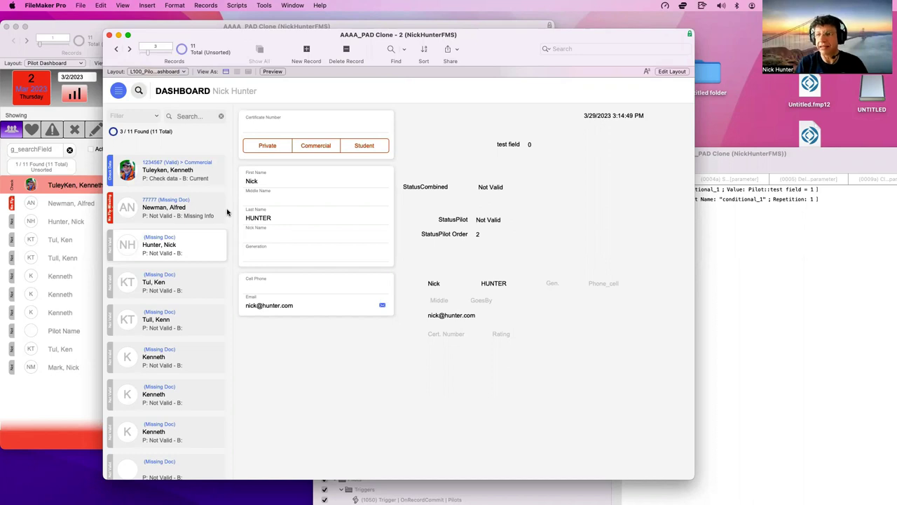
In the Script Workspace, disable the Set Variable and Refresh Object steps of the (1051) OnRecordload script
left_click(717, 273)
left_click_drag(709, 157, 598, 156)
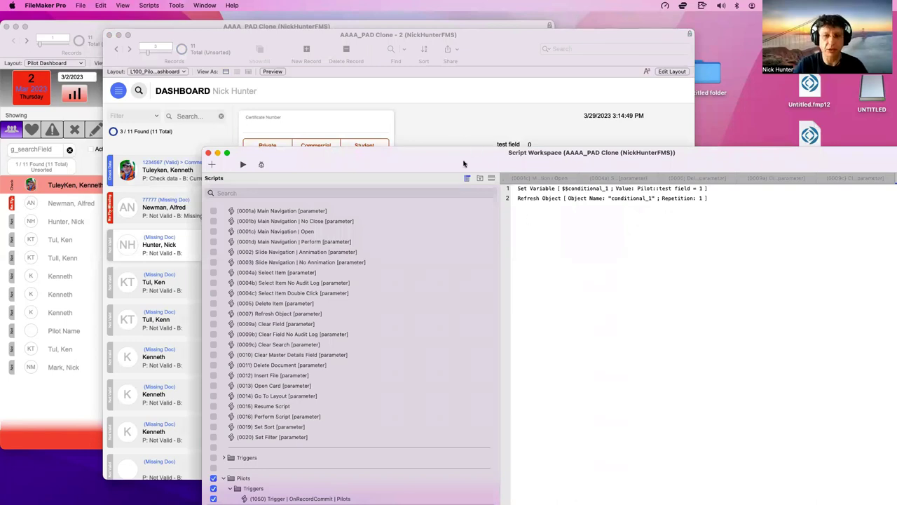
left_click_drag(465, 164, 498, 126)
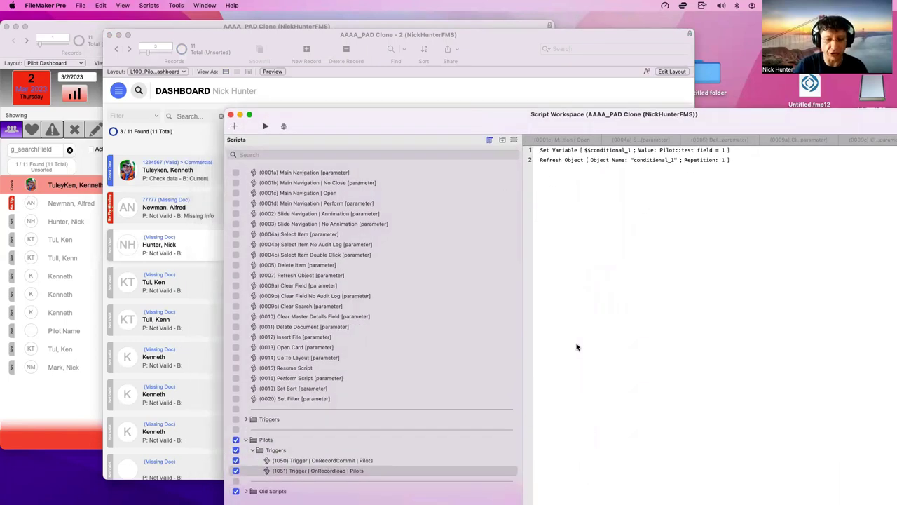
left_click_drag(555, 163, 556, 154)
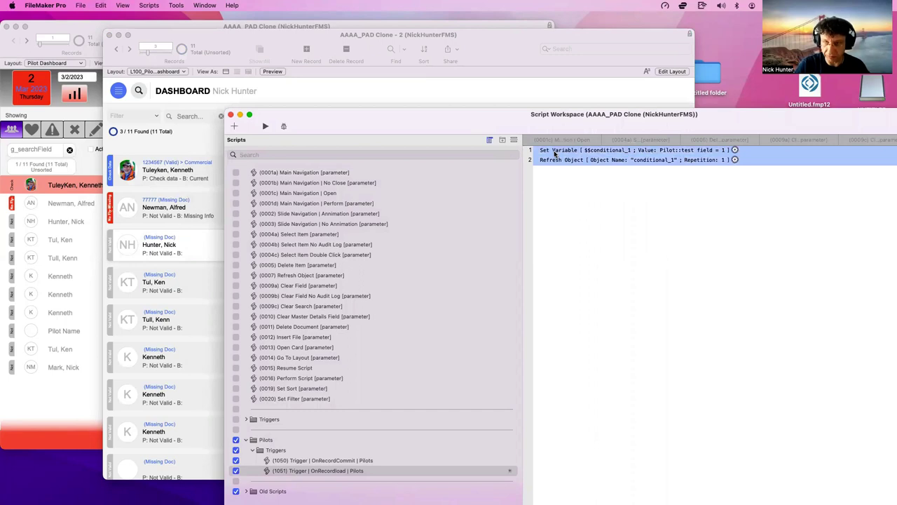
key("super+slash")
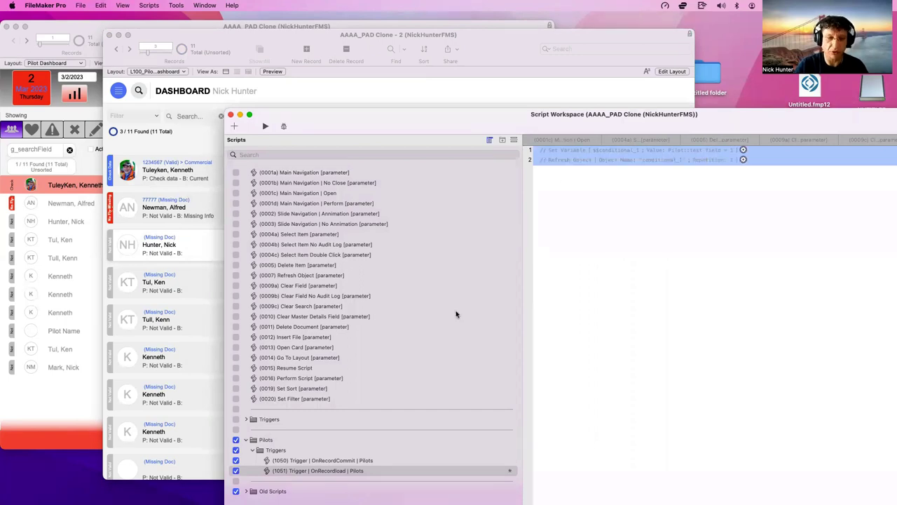
Disable the Set Variable step for $$conditional_1 in the (1050) OnRecordCommit script
left_click(341, 461)
left_click(557, 162)
key("super+slash")
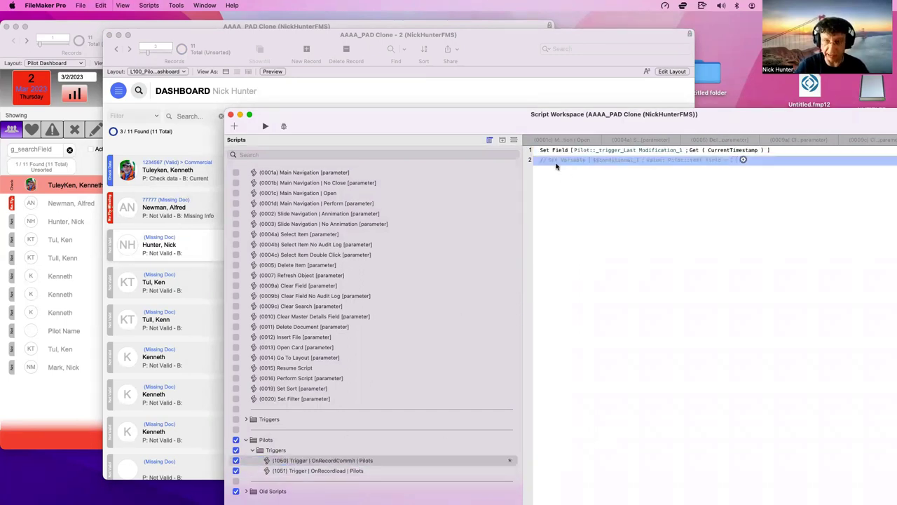
In the dashboard's Layout mode, delete the $$conditional_1 conditional formatting rule from the five name fields inside the group
left_click(460, 85)
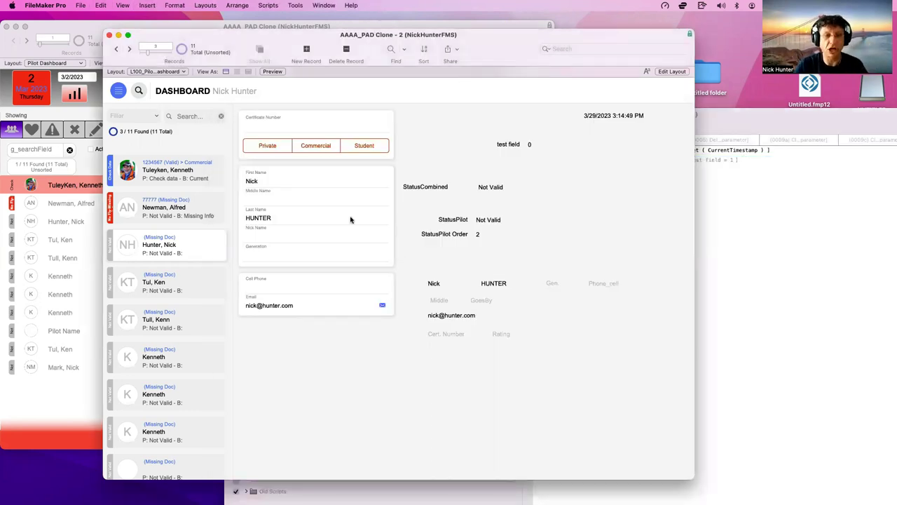
key("super+l")
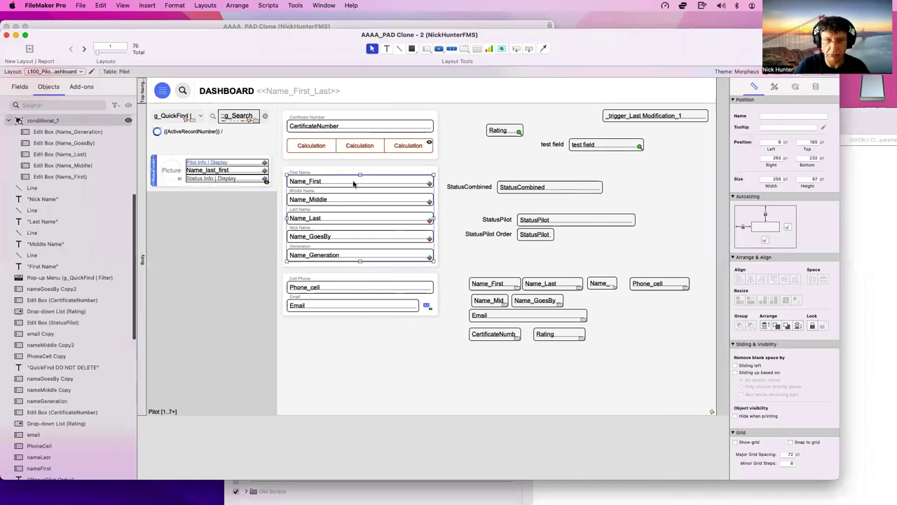
left_click(354, 184)
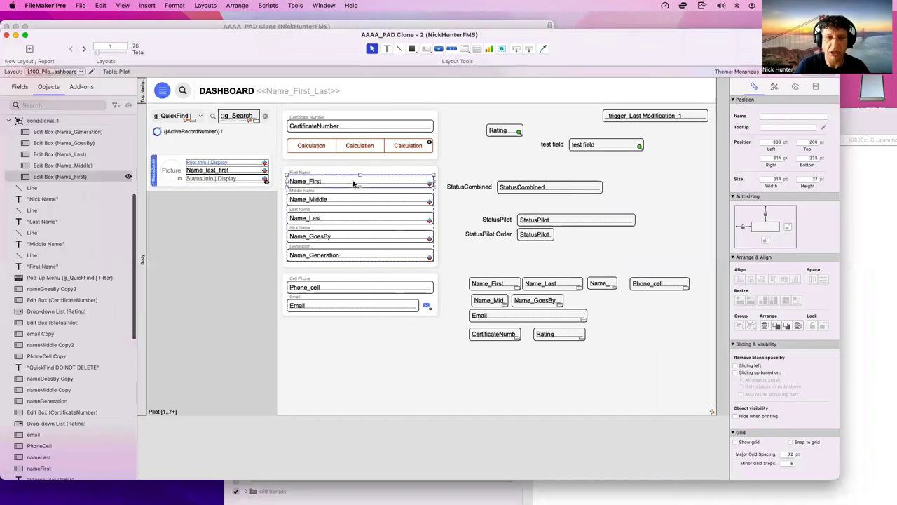
left_click(358, 202, "shift")
left_click(358, 218, "shift")
left_click(359, 237, "shift")
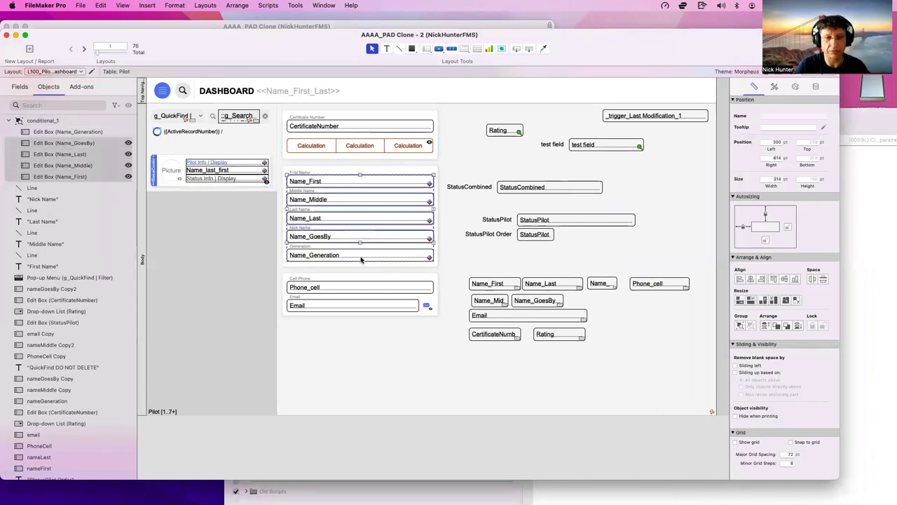
left_click(361, 259, "shift")
right_click(361, 259)
left_click(404, 349)
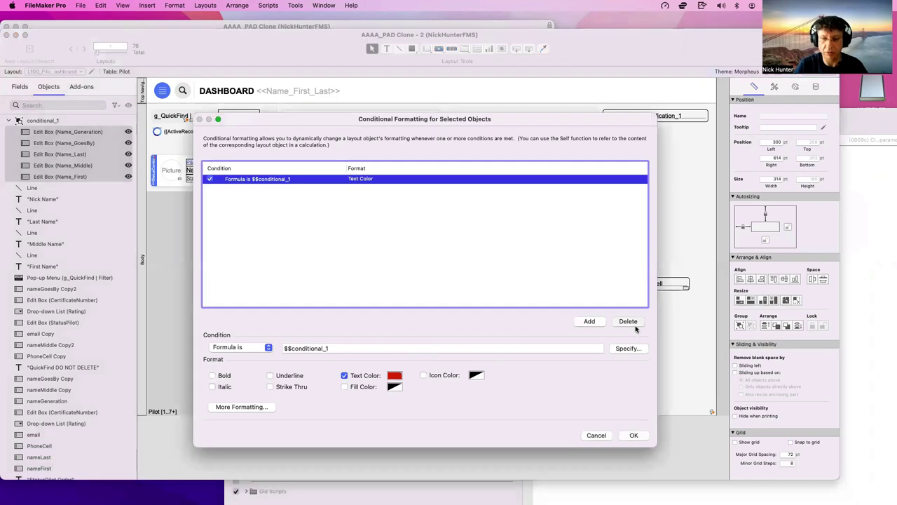
left_click(634, 324)
key("Return")
left_click(442, 242)
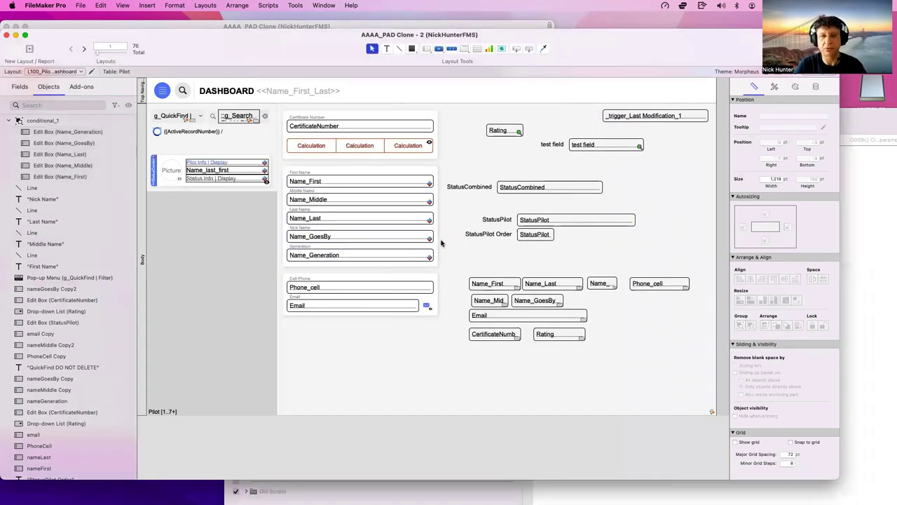
Duplicate the conditional_1 name fields group, offsetting the copy horizontally to a left position of 370 pt
left_click(390, 218)
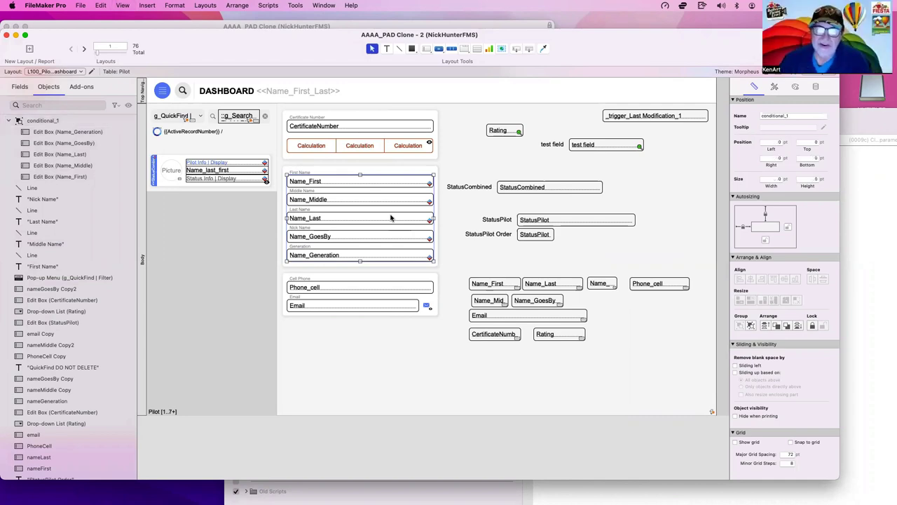
key("super+b")
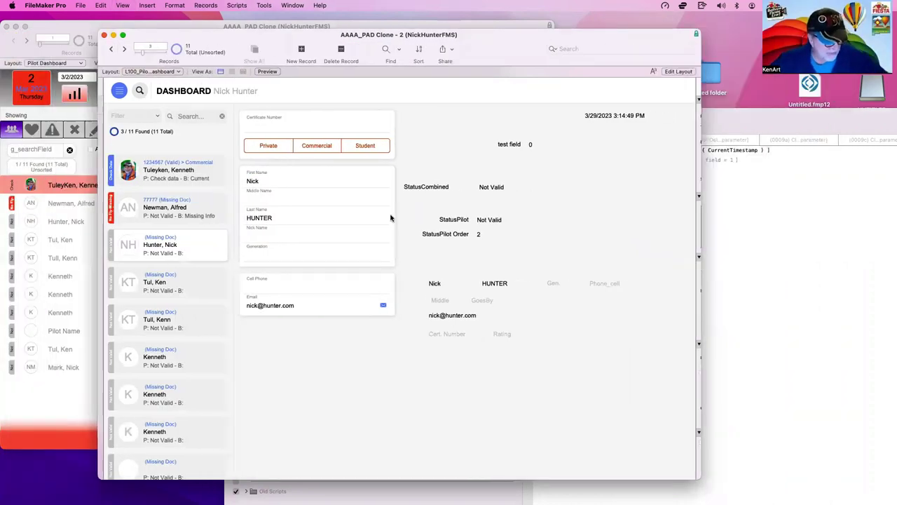
key("super+l")
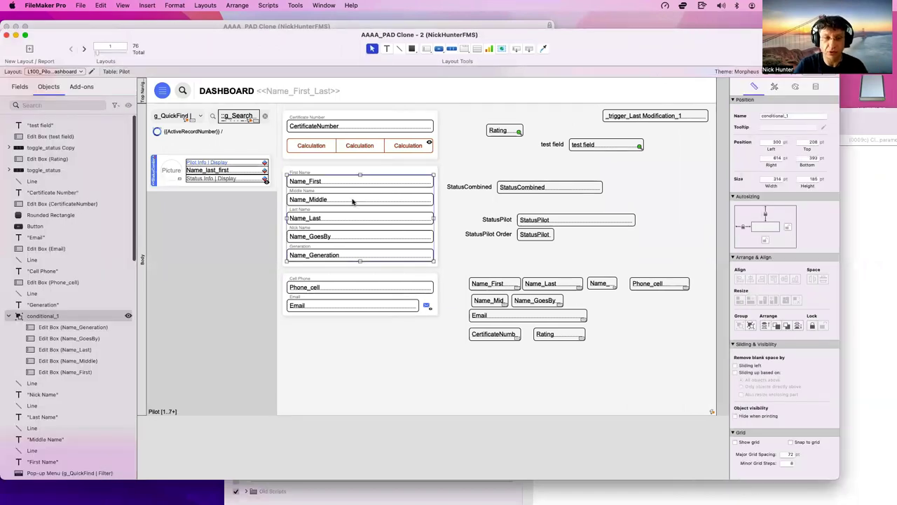
left_click_drag(353, 201, 384, 206)
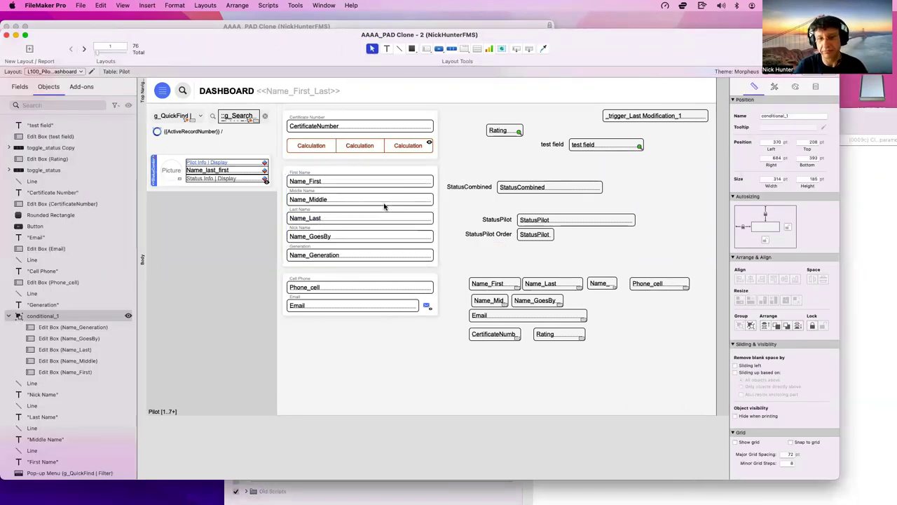
key("super+d")
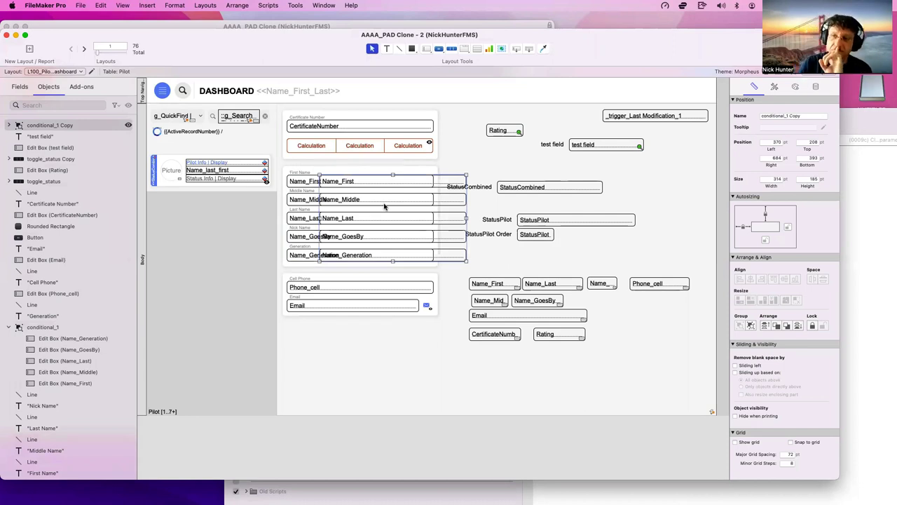
Hide the original conditional_1 group when Pilot::test field = 1
scroll(387, 206, "right", 1)
left_click(303, 200)
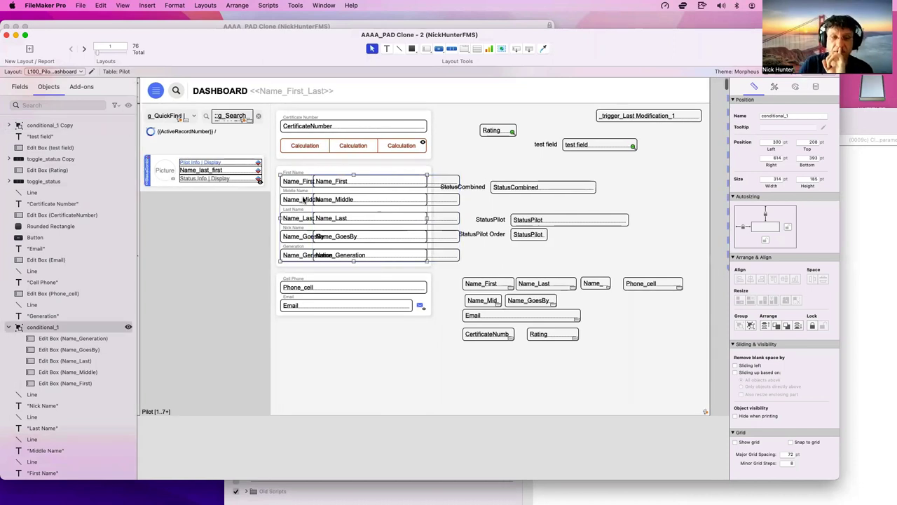
left_click_drag(550, 50, 498, 47)
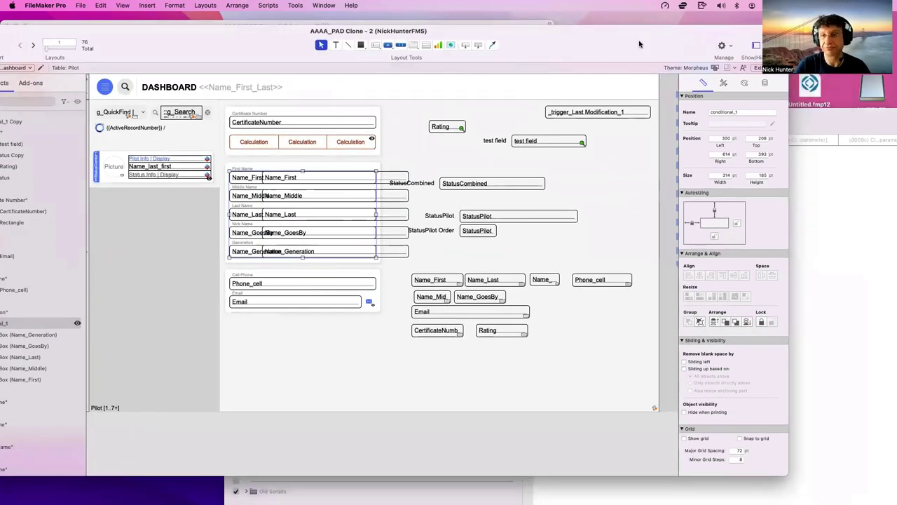
left_click_drag(639, 45, 589, 45)
left_click(716, 83)
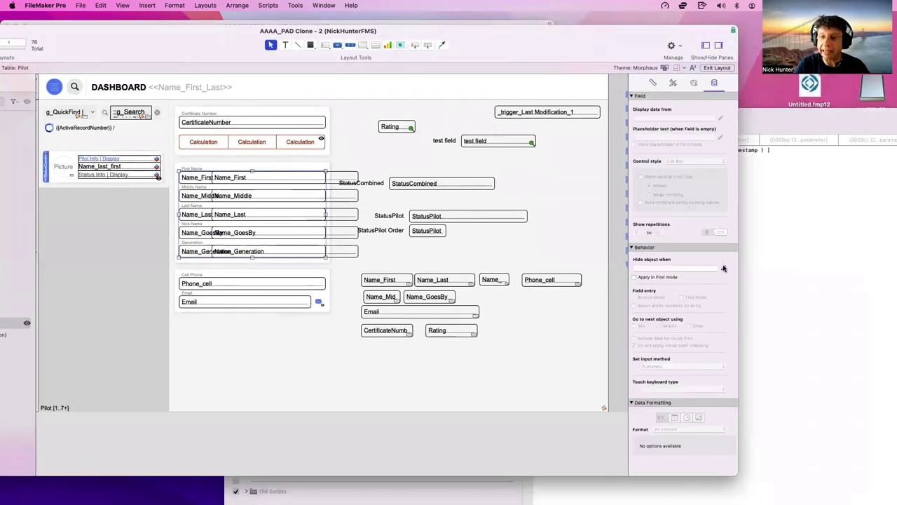
left_click(723, 265)
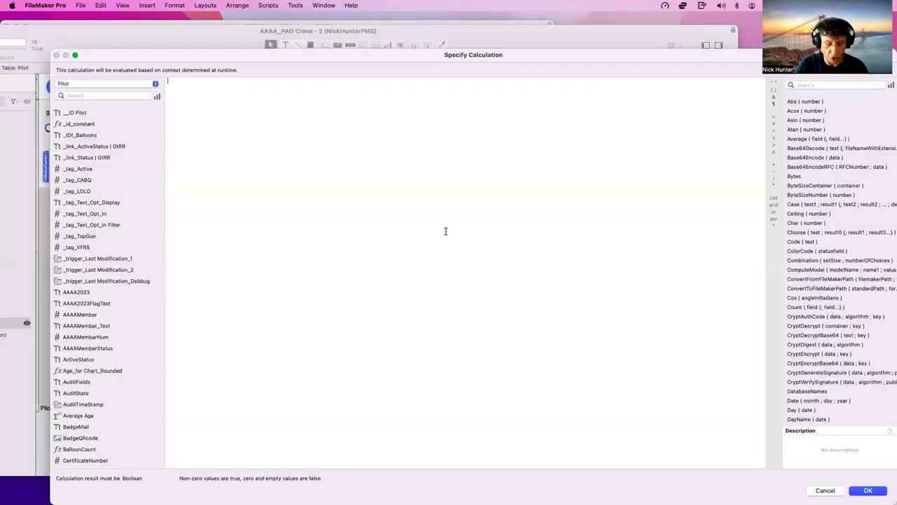
type("test")
key("Return")
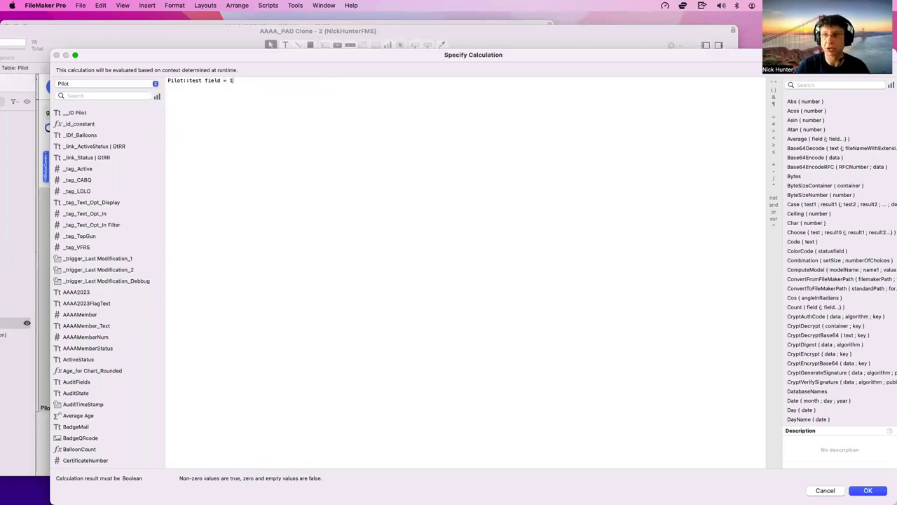
key("Return")
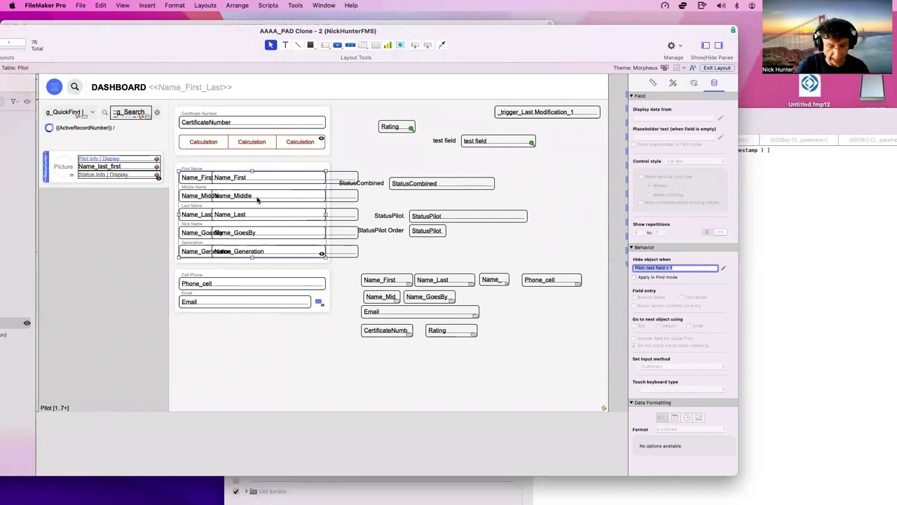
Hide the copied name fields group when Pilot::test field ≠ 1
left_click(671, 269)
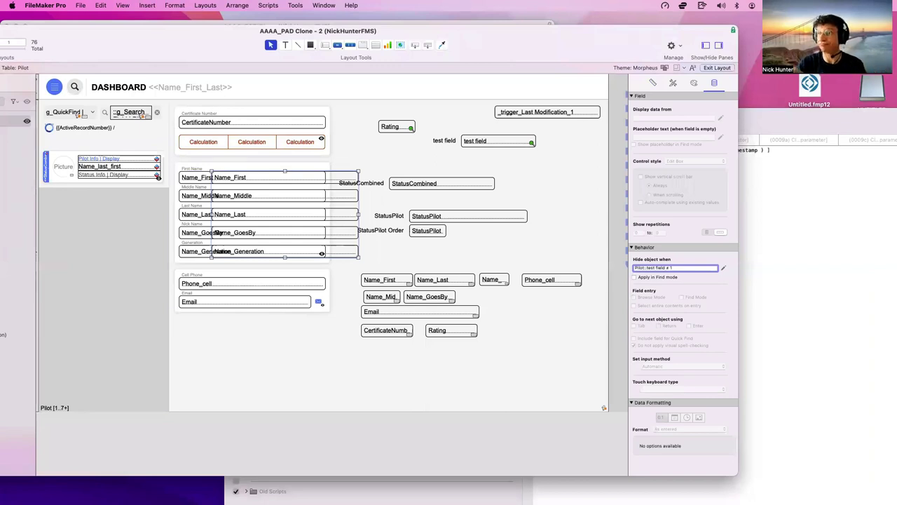
left_click(327, 257)
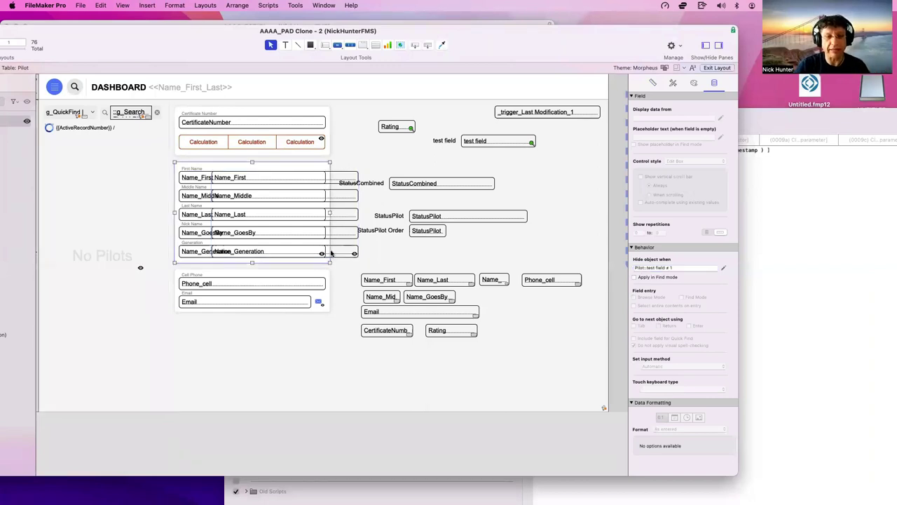
left_click(343, 254)
Color the text of the copied group's five name fields red and align the copy exactly over the original group
left_click(694, 82)
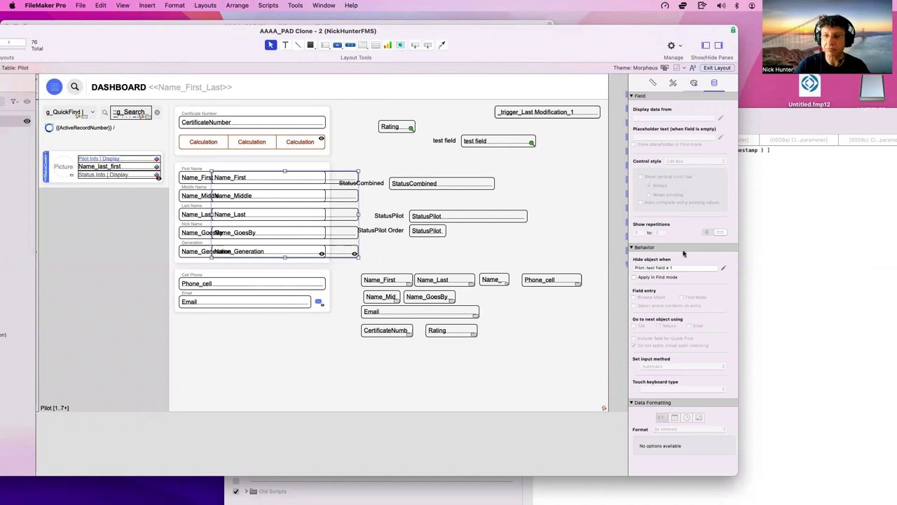
left_click(321, 180)
left_click(323, 198, "shift")
left_click(338, 218, "shift")
left_click(340, 235, "shift")
left_click(340, 253, "shift")
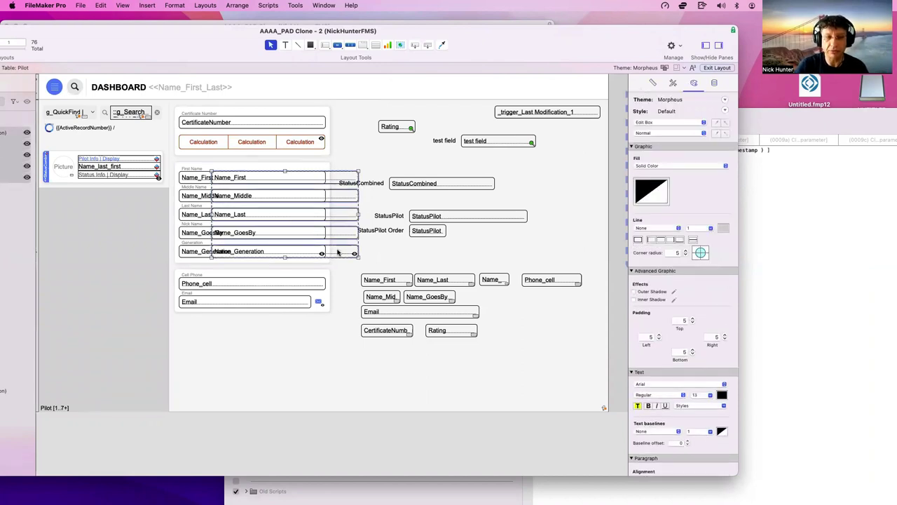
left_click(722, 397)
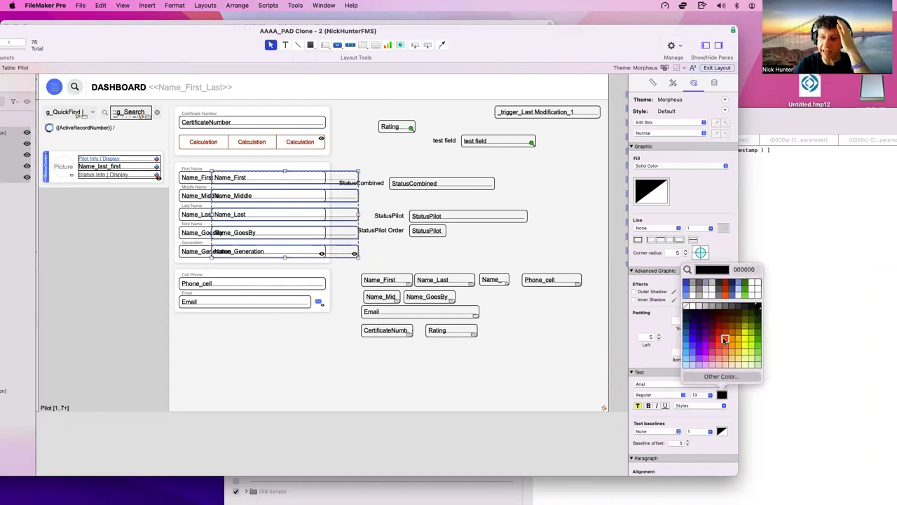
left_click(718, 339)
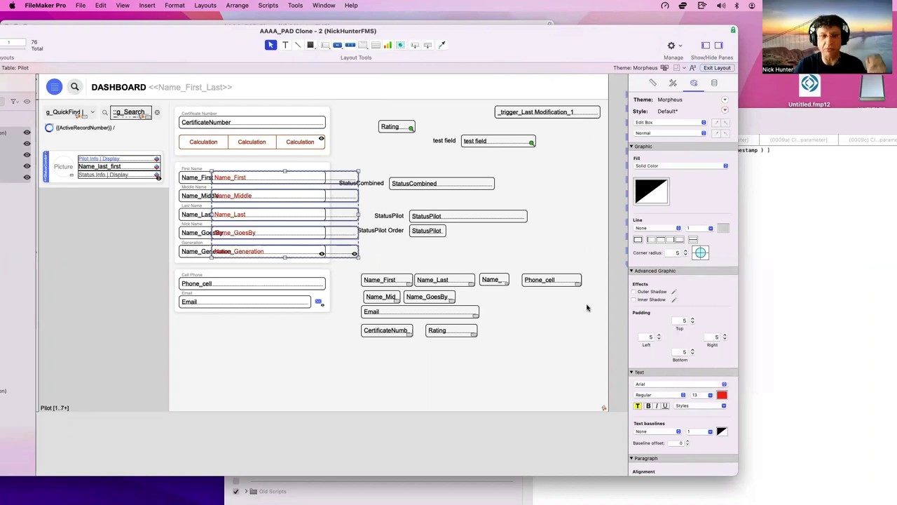
left_click(723, 395)
left_click(721, 336)
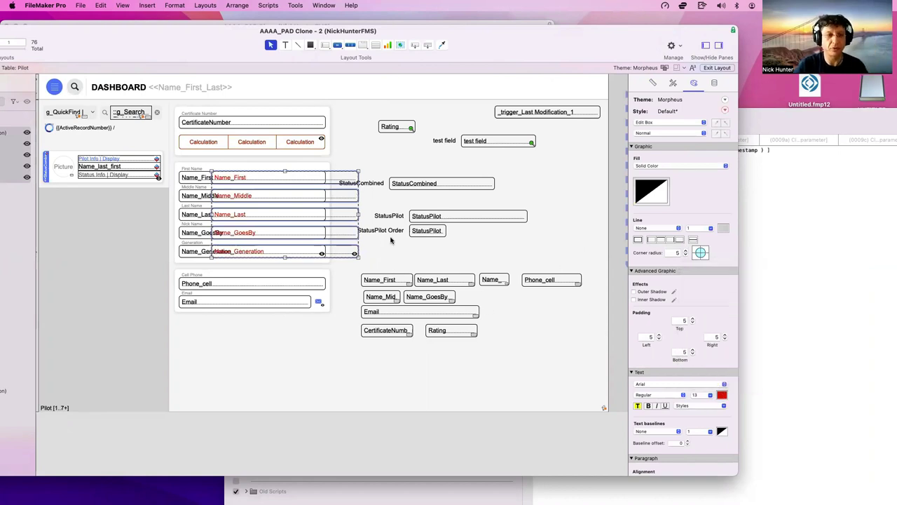
left_click_drag(299, 222, 263, 218)
key("super+s")
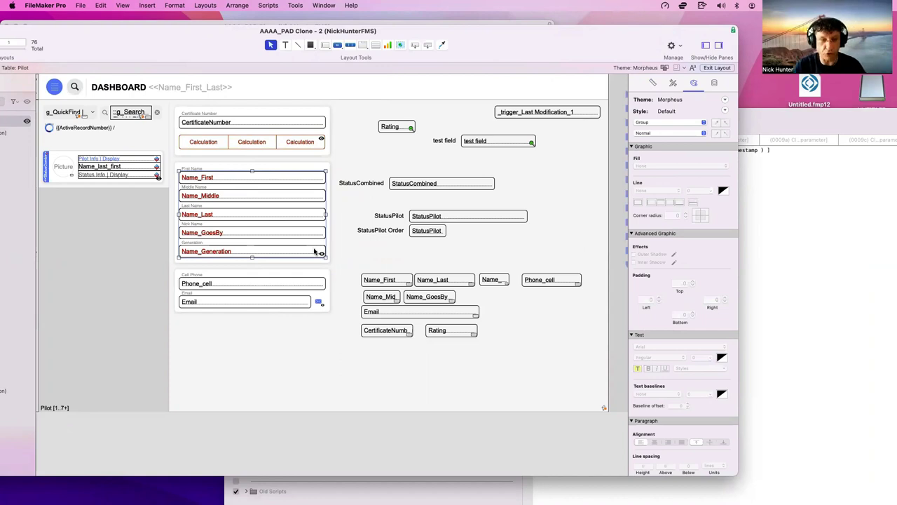
Ungroup the red name fields group and move its five separate fields into the empty area below the Email field
left_click_drag(277, 235, 481, 279)
key("super+shift+r")
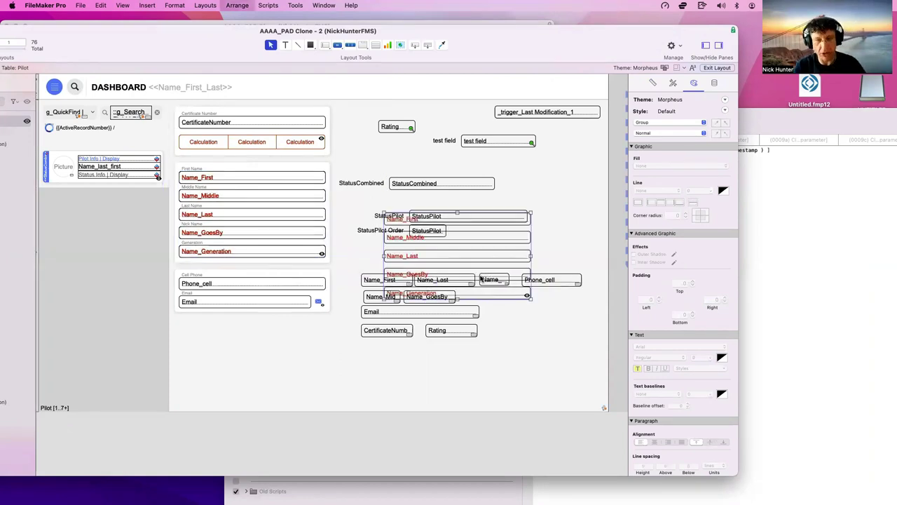
left_click(493, 210)
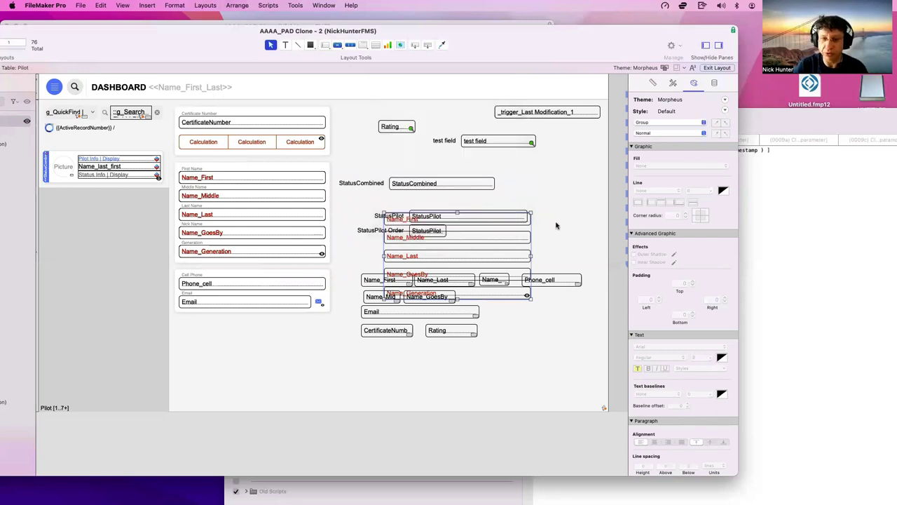
left_click(502, 222)
left_click(511, 239, "shift")
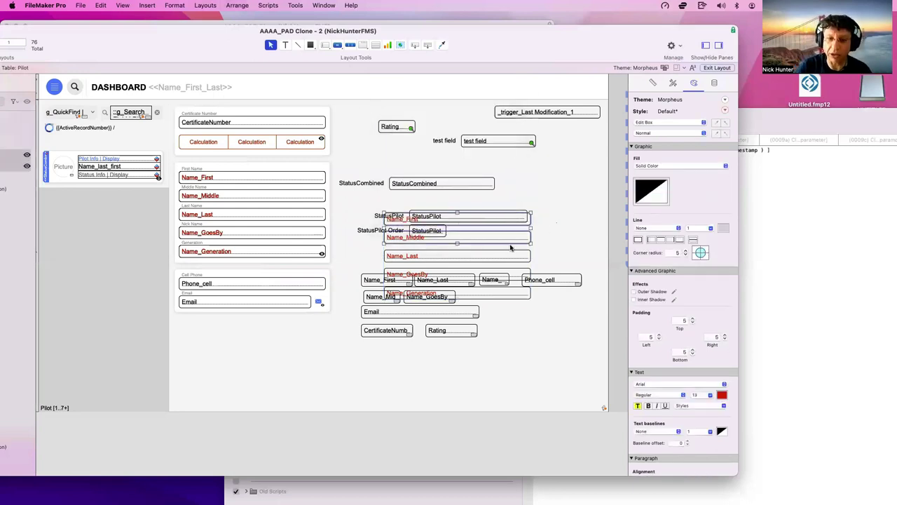
left_click(515, 256, "shift")
left_click(520, 293, "shift")
left_click(520, 275, "shift")
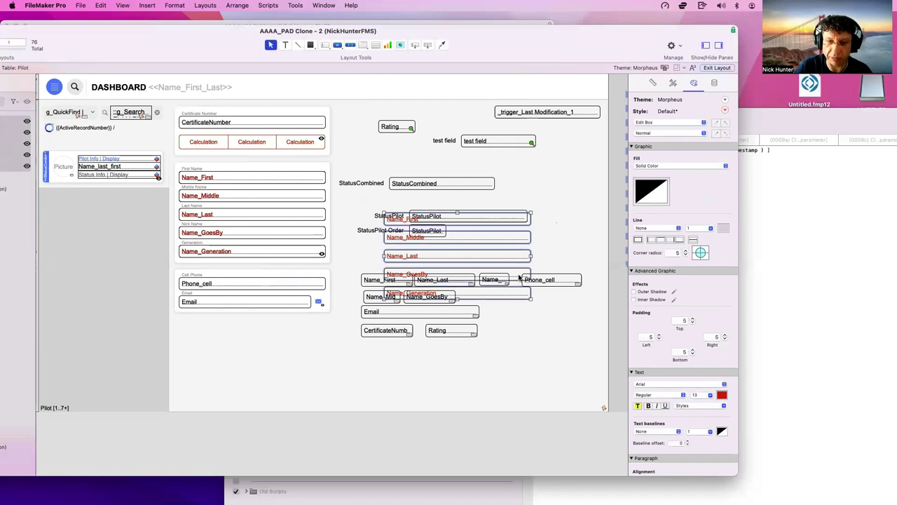
left_click_drag(518, 259, 336, 364)
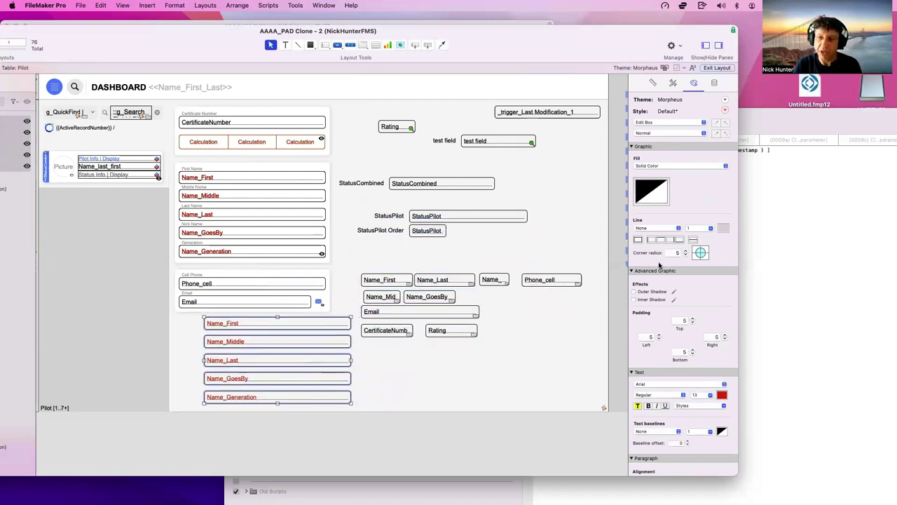
Try hiding the five ungrouped name fields when Pilot::test field = 1, and undo back to the grouped, stacked red fields
left_click(714, 82)
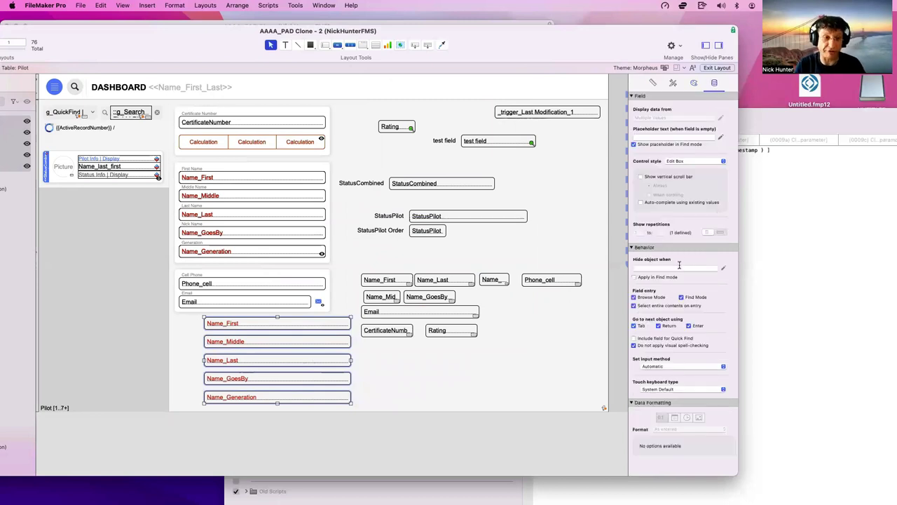
left_click(679, 266)
type("Pilot::test field = 1")
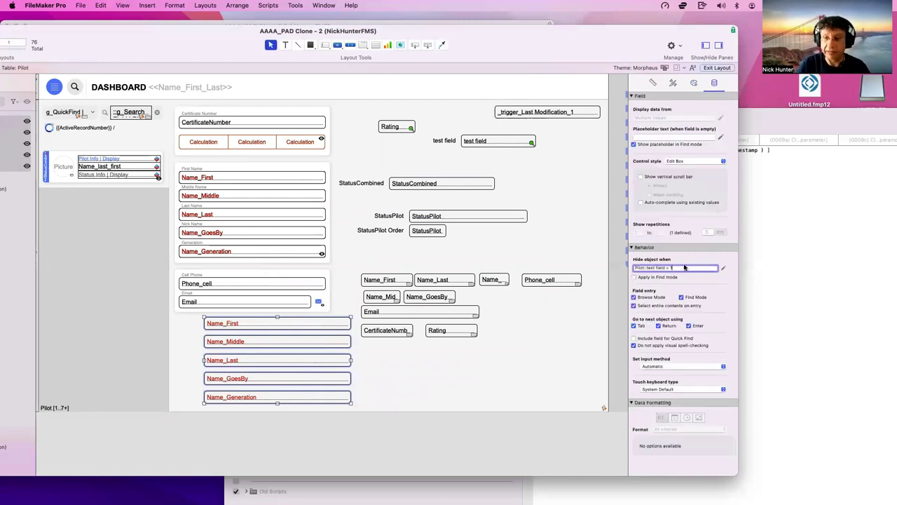
left_click(474, 351)
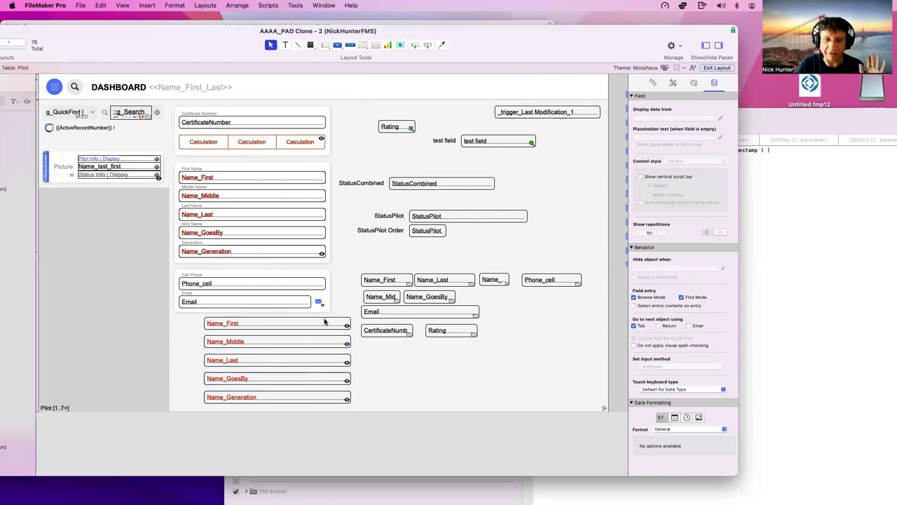
left_click(331, 361)
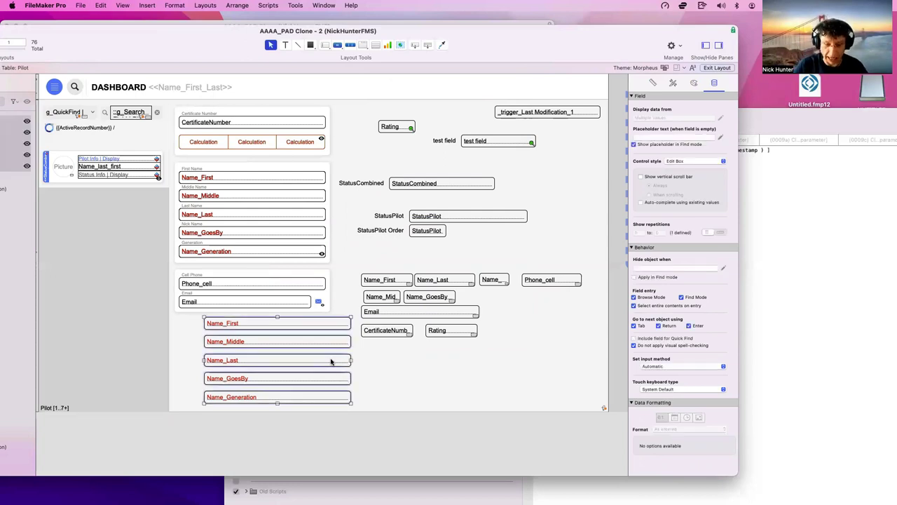
left_click_drag(331, 361, 316, 254)
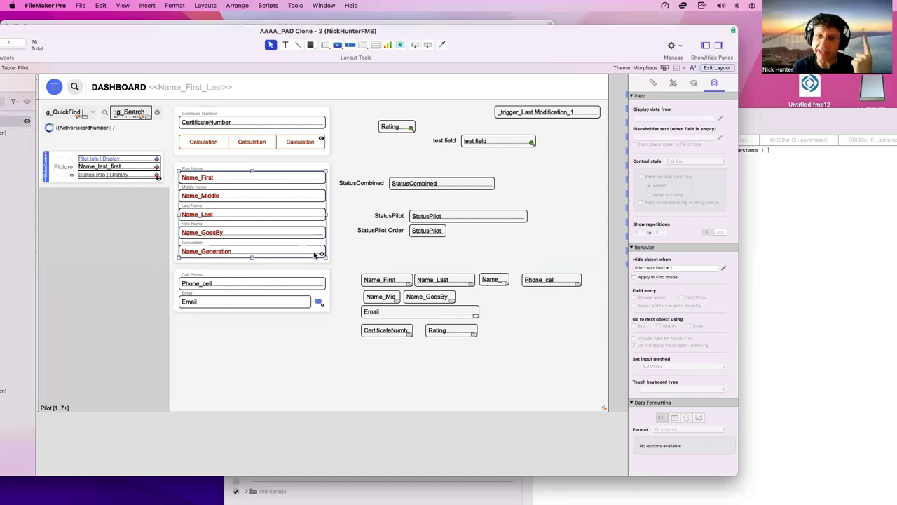
left_click(343, 251)
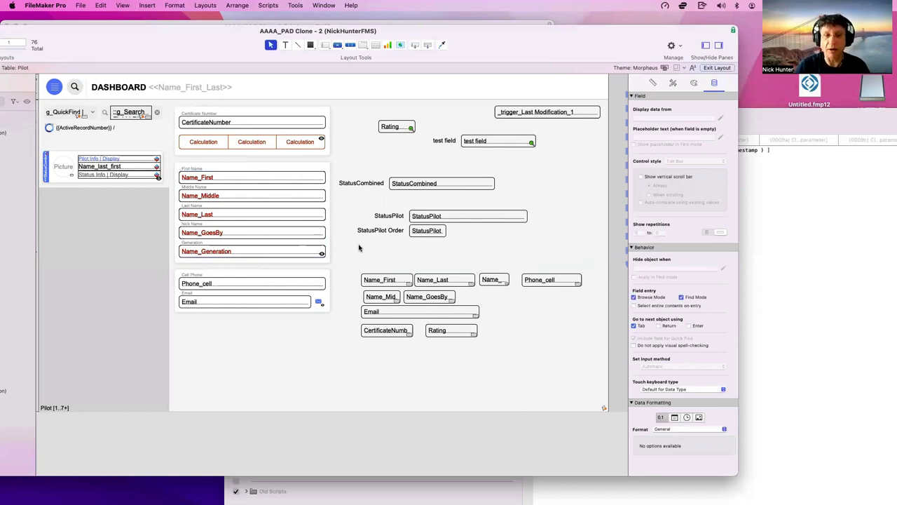
Set test field to 1 on the current pilot record in Browse mode and commit the record
key("super+b")
left_click(489, 141)
type("1")
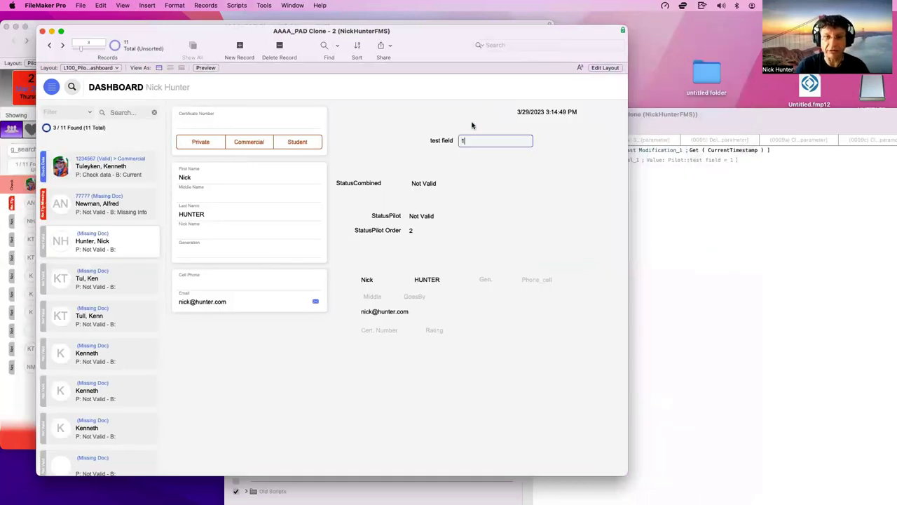
left_click(471, 125)
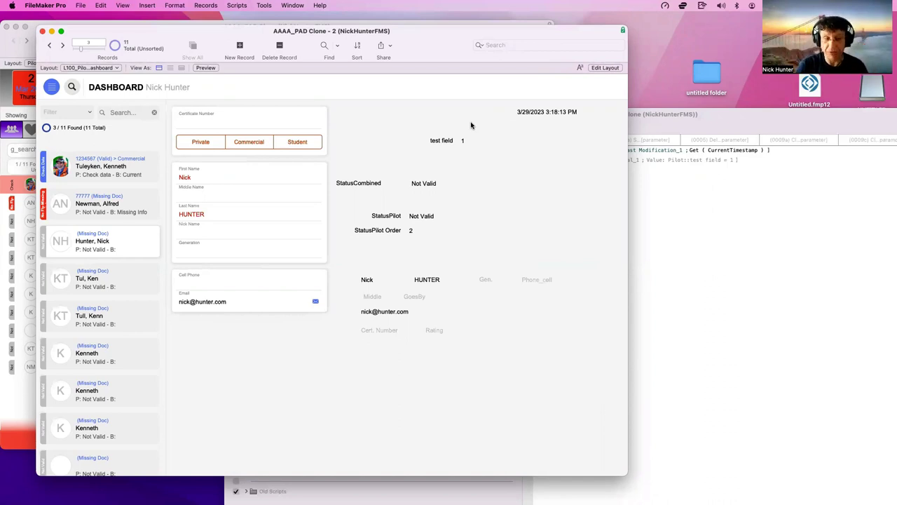
Try a conditional formatting rule on the red group's Name_First field with the text, fill and icon color options, and cancel it
key("super+l")
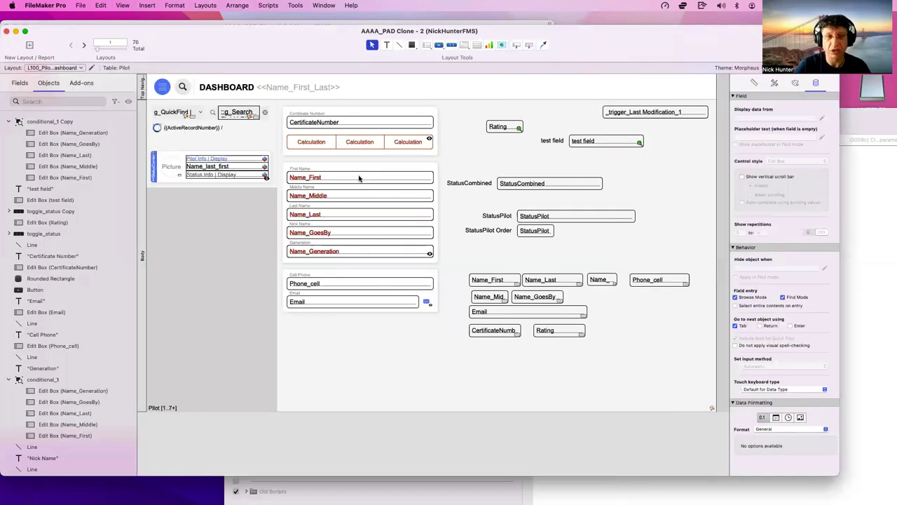
left_click(363, 180)
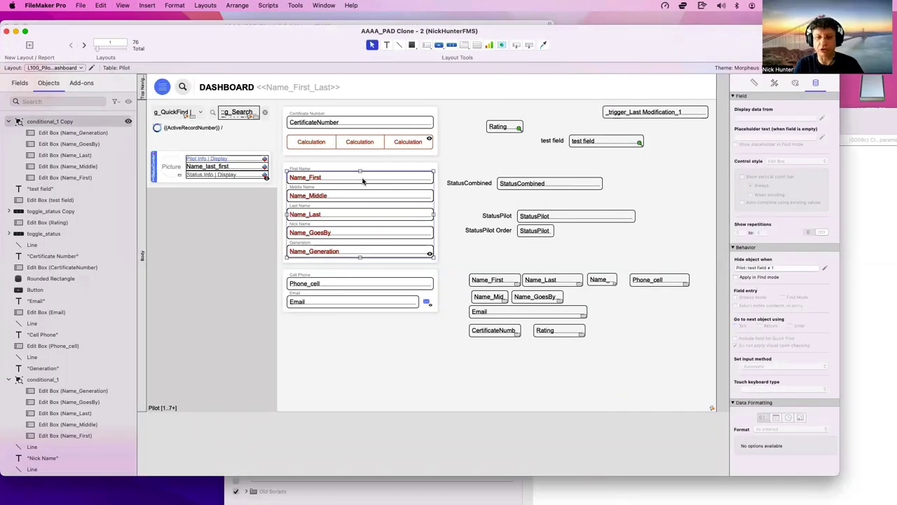
left_click(363, 181)
right_click(362, 181)
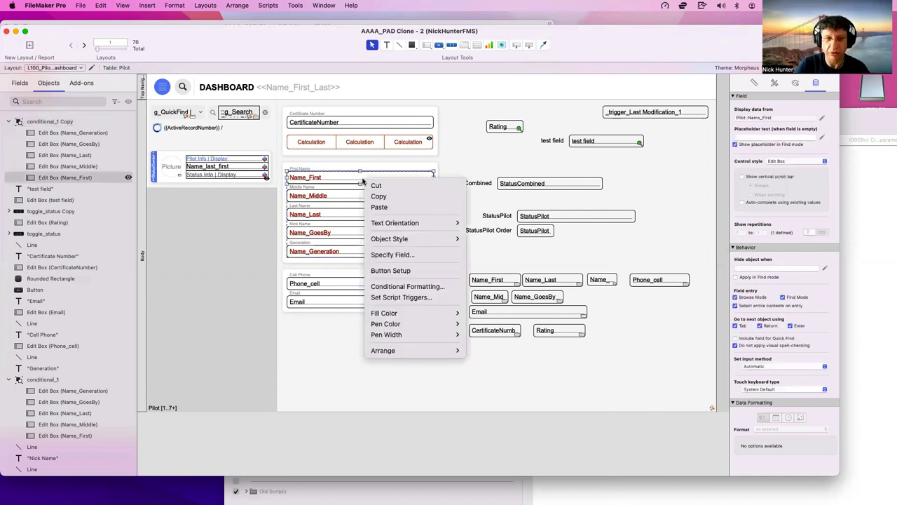
left_click(415, 288)
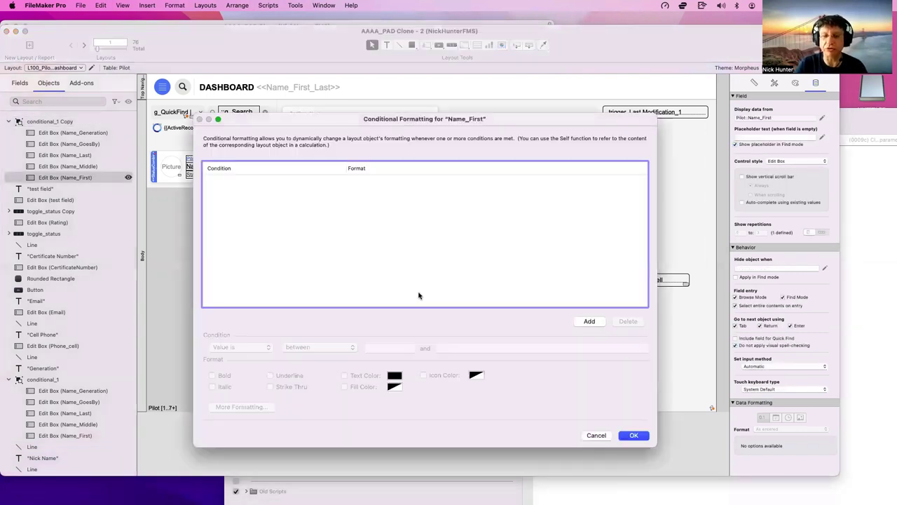
left_click(590, 321)
left_click(362, 380)
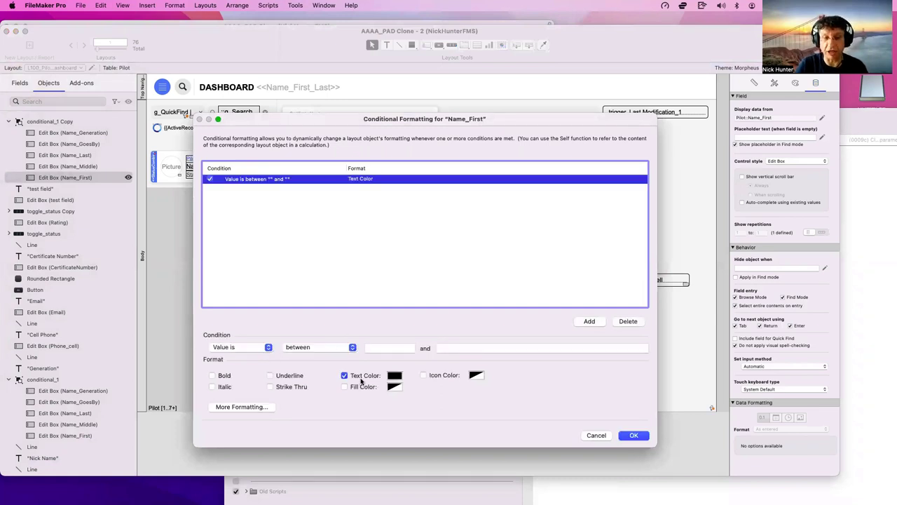
left_click(361, 376)
left_click(363, 386)
left_click(363, 387)
left_click(455, 376)
left_click(455, 377)
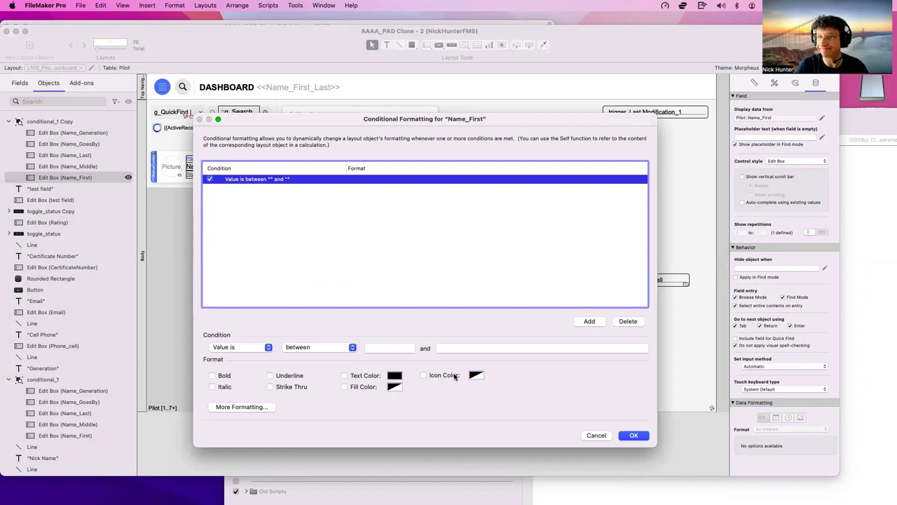
key("Escape")
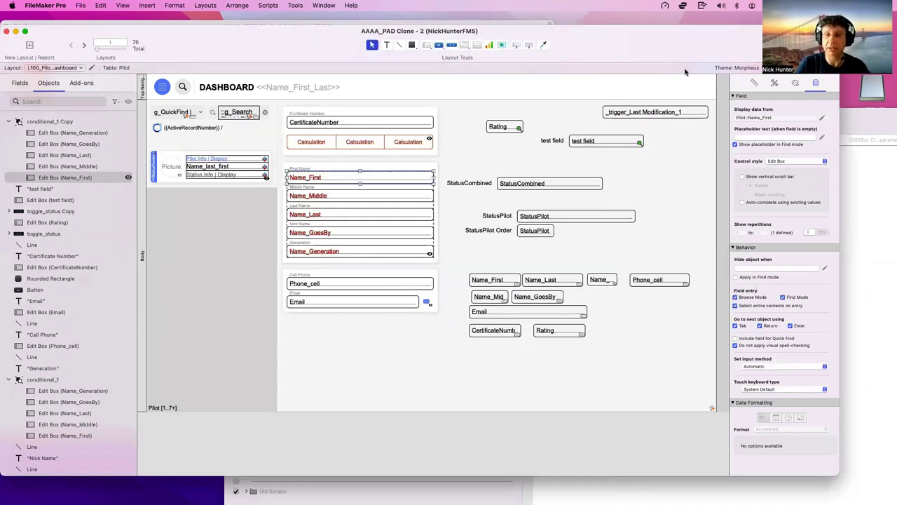
Give the red group's Name_First field a solid 1 pt border and set its line color to red
left_click_drag(687, 43, 526, 46)
left_click(634, 87)
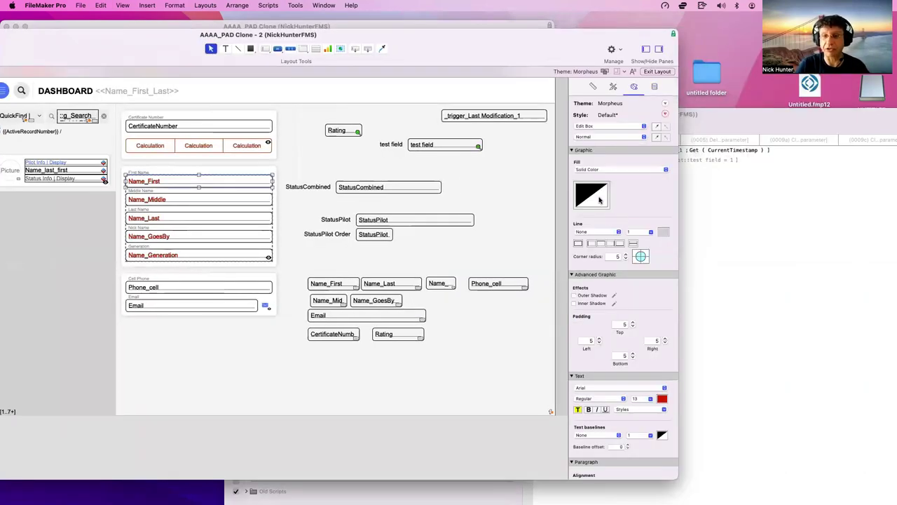
left_click(603, 231)
left_click(583, 245)
left_click(664, 231)
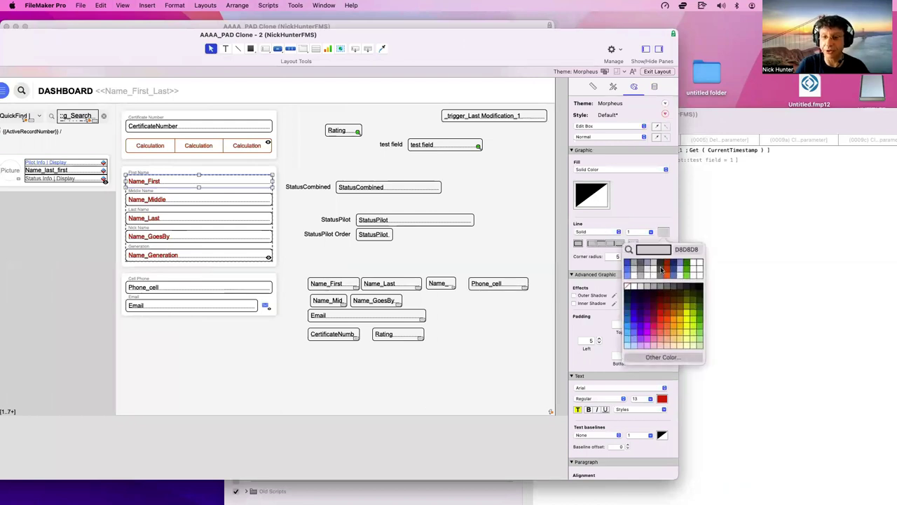
left_click(661, 269)
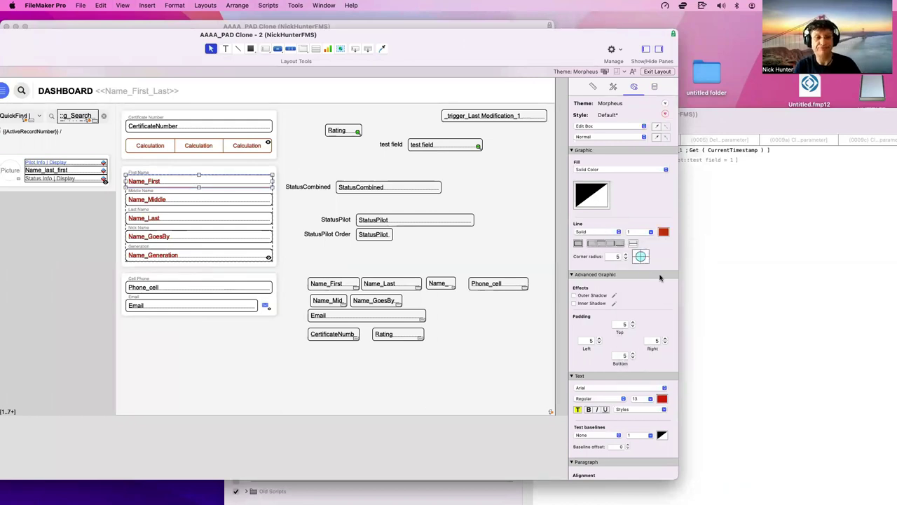
Apply a solid red 1 pt border on all sides to all five name fields in the red group
left_click(251, 202, "shift")
left_click(253, 222, "shift")
left_click(254, 242, "shift")
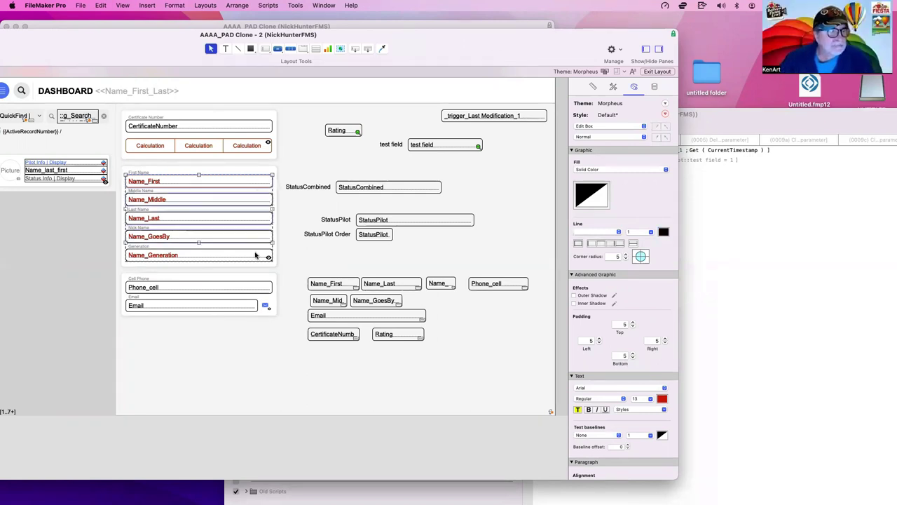
left_click(256, 255, "shift")
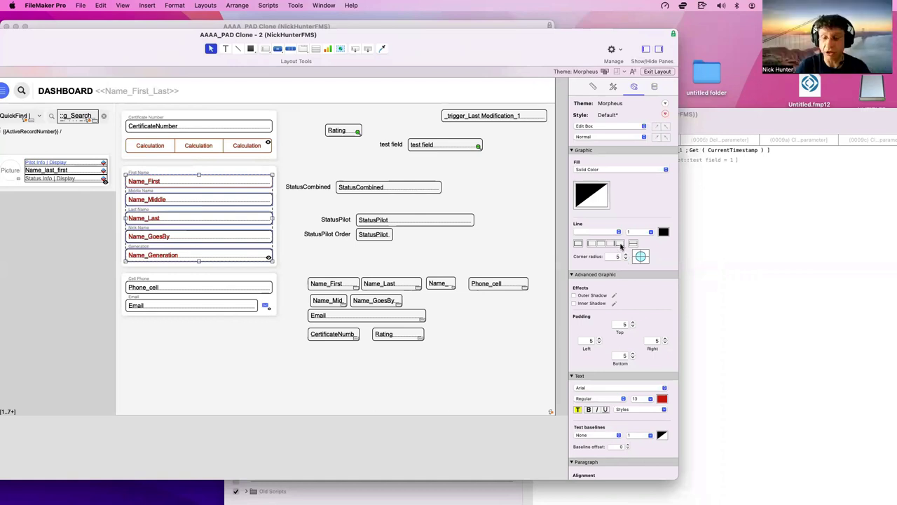
left_click(663, 232)
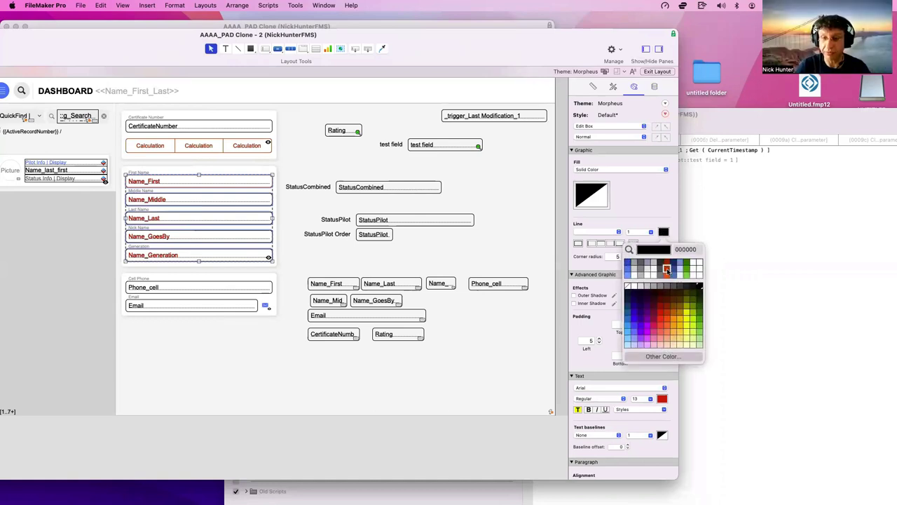
left_click(667, 274)
left_click(582, 244)
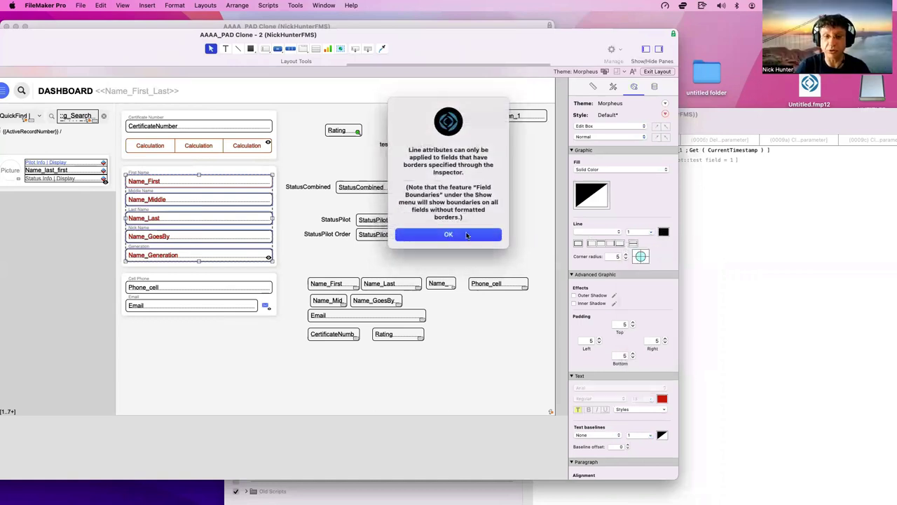
key("Return")
left_click(618, 231)
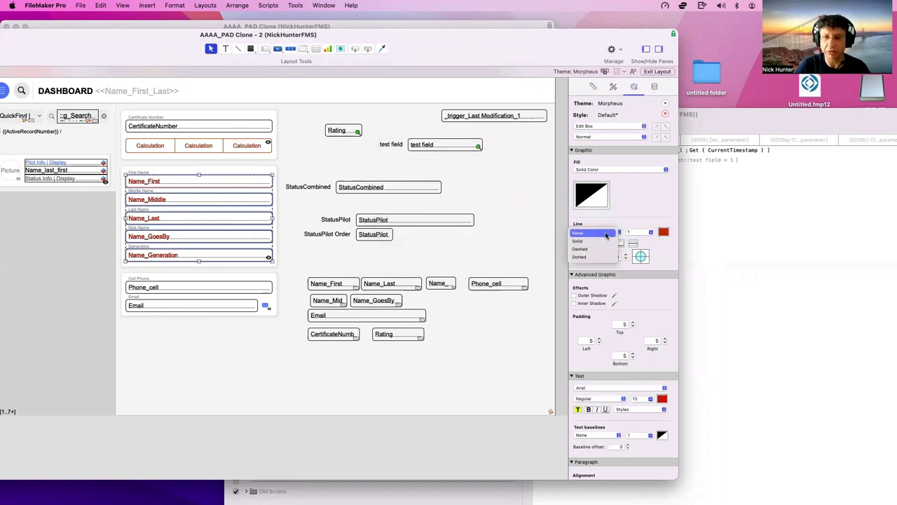
left_click(596, 235)
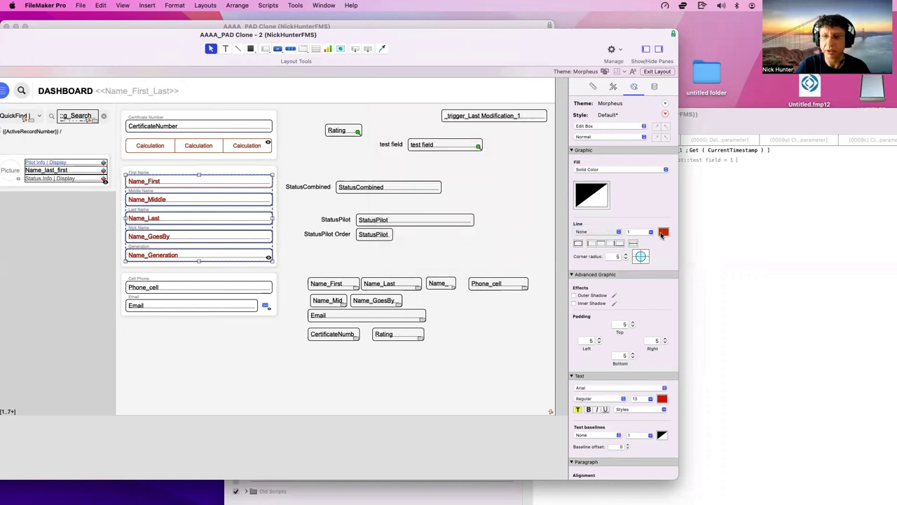
left_click(579, 243)
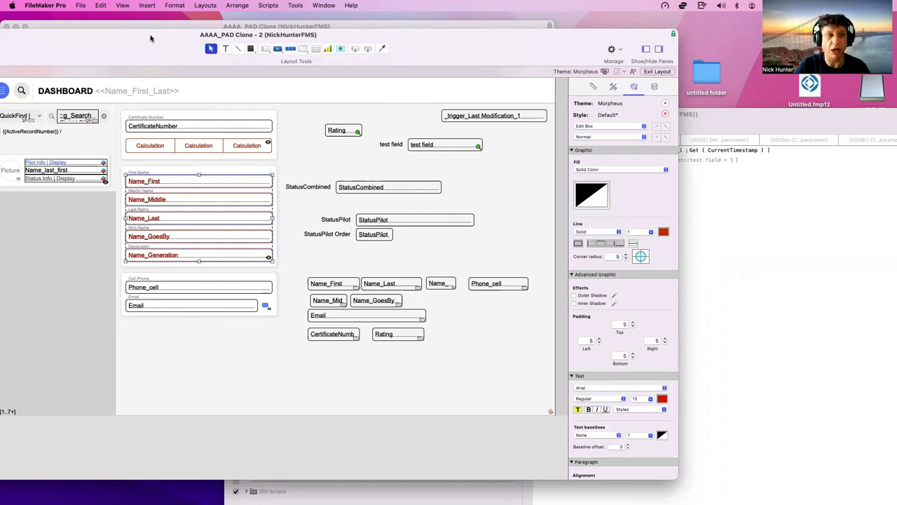
Try to group the four divider lines beneath the First, Middle, Last and Nick Name fields
double_click(283, 60)
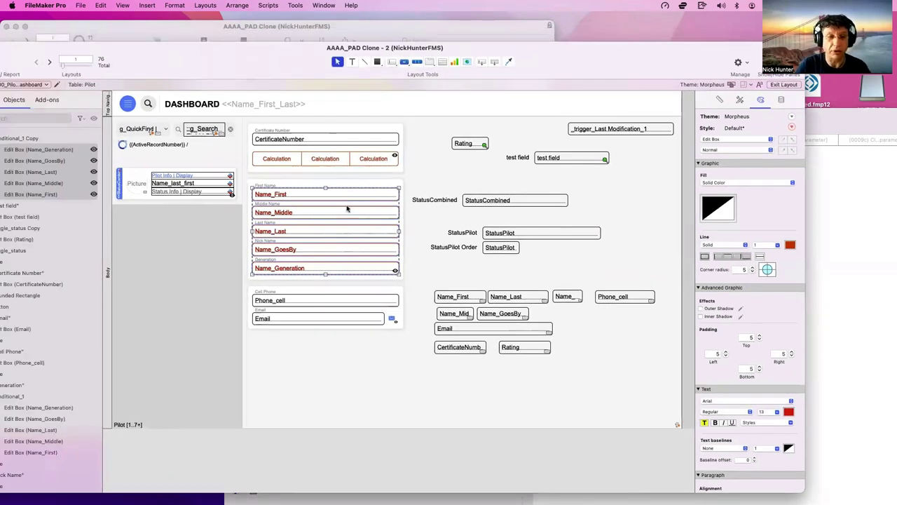
left_click(344, 202)
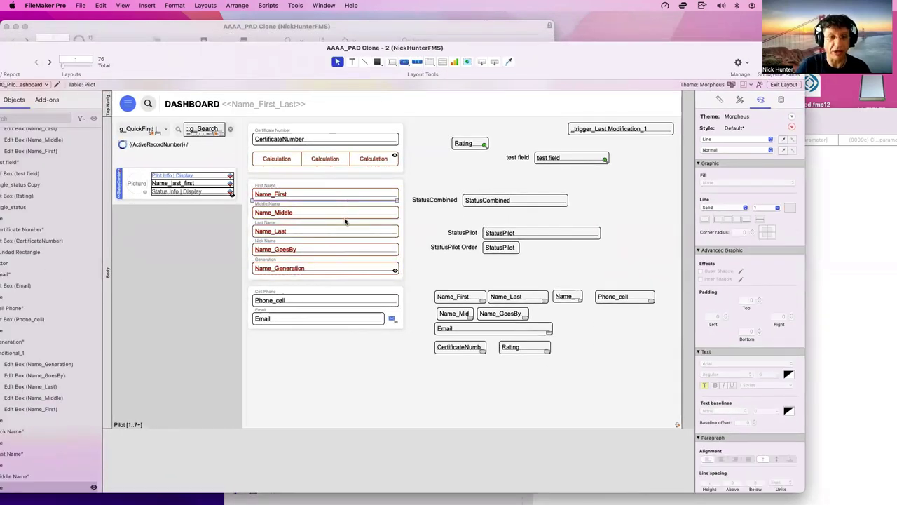
left_click(346, 220, "shift")
left_click(346, 238, "shift")
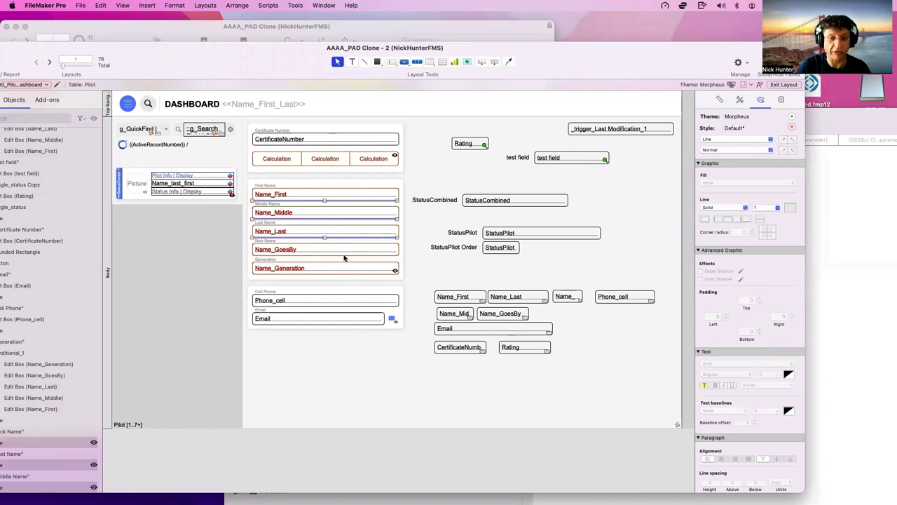
left_click(346, 256, "shift")
key("super+r")
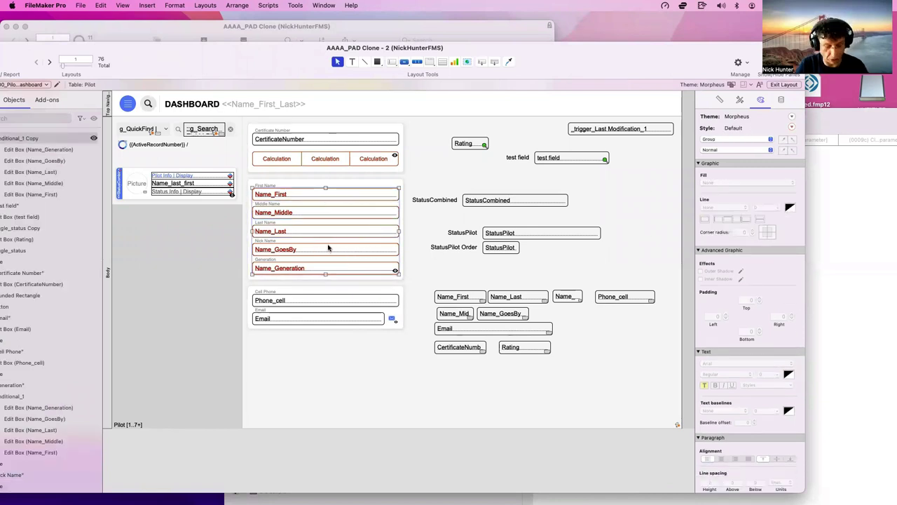
View the red-bordered name fields of the current pilot record in Browse mode
key("super+y")
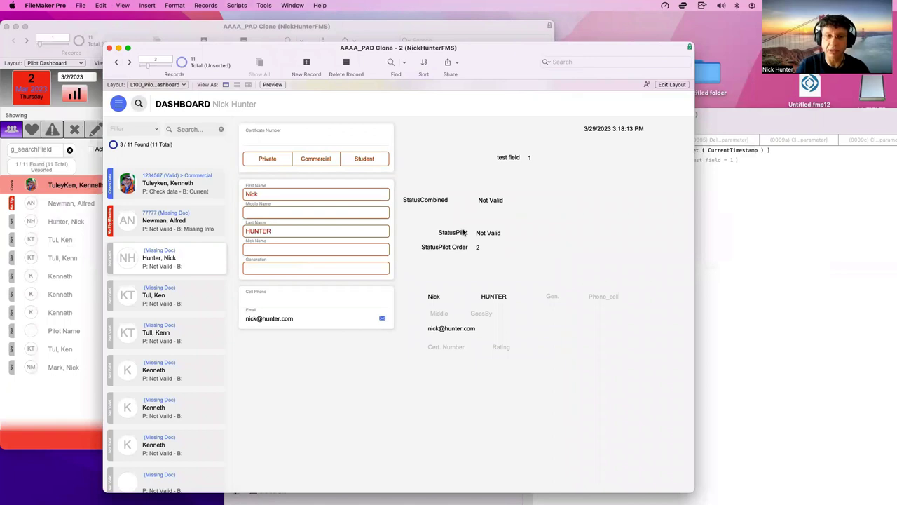
Test the switching of the name field groups by setting the test field to 0 and back to 1
left_click(536, 161)
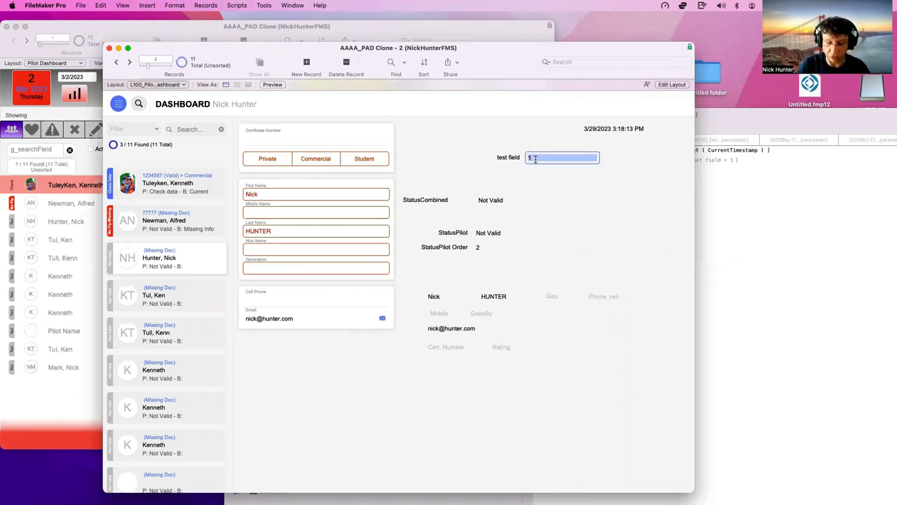
type("0")
key("Return")
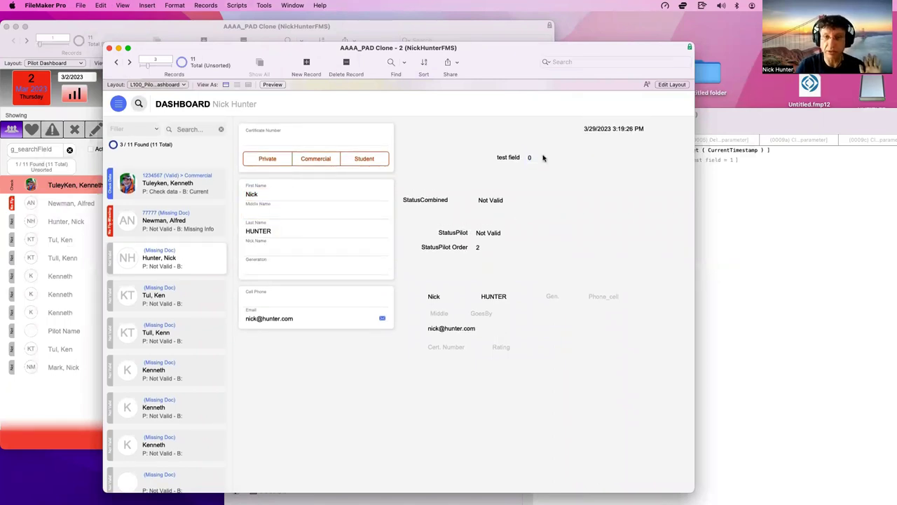
left_click(542, 157)
type("1")
key("Return")
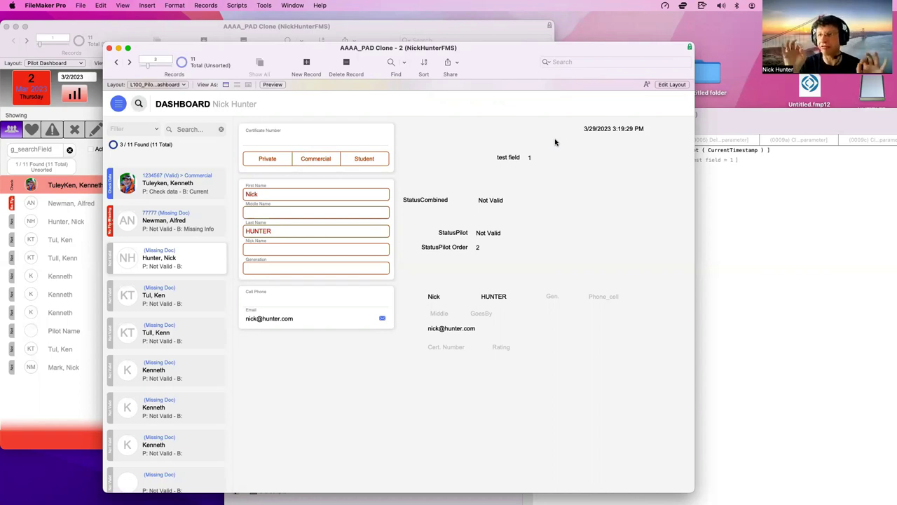
right_click(555, 142)
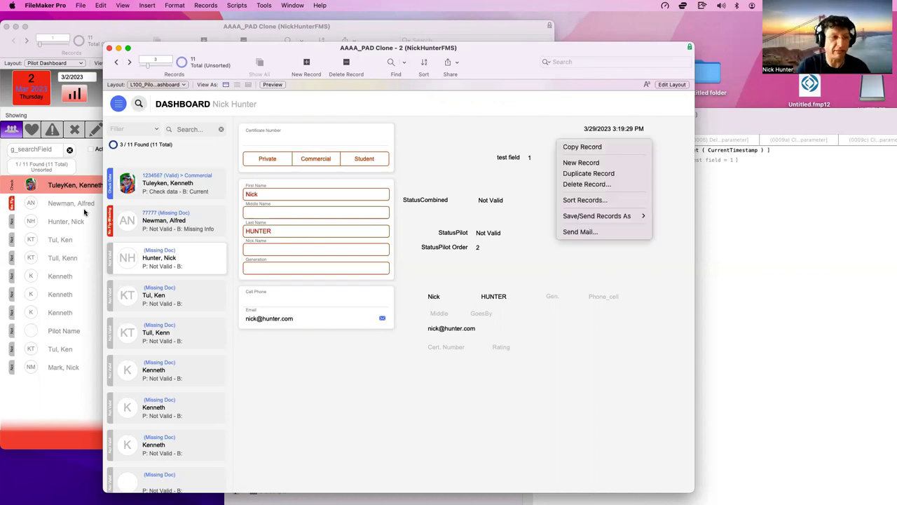
left_click(433, 168)
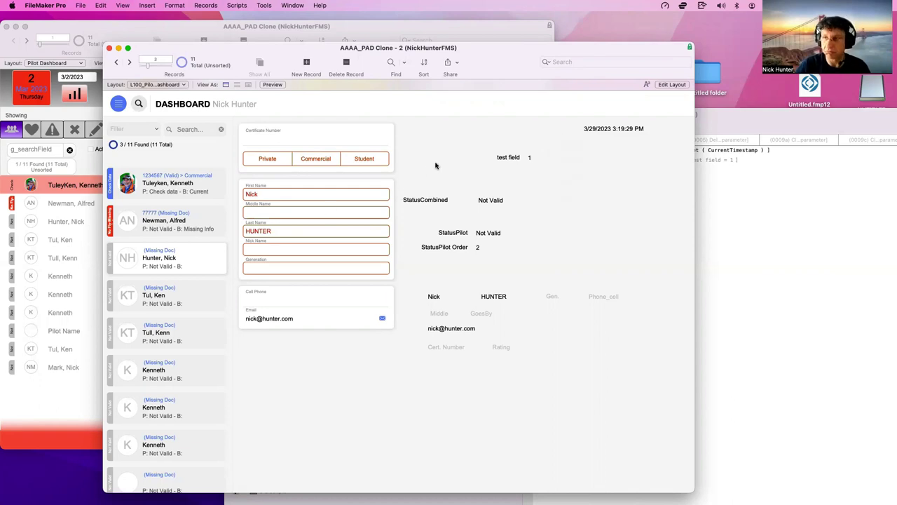
Switch to Layout mode and restore the display of all layout objects
key("super+l")
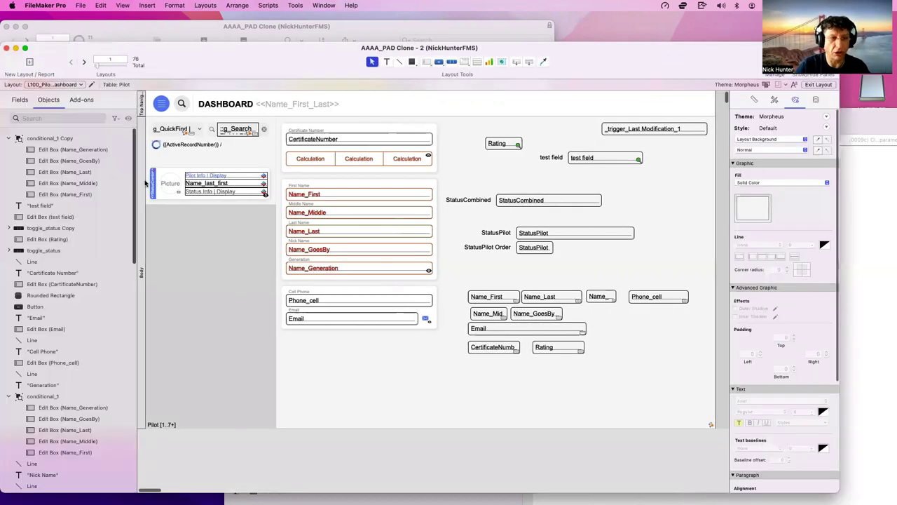
left_click(112, 183)
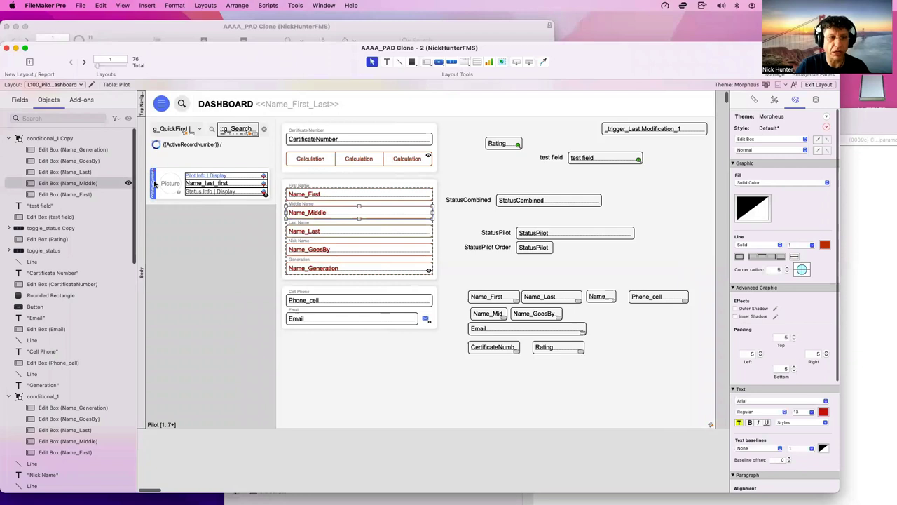
right_click(155, 184)
left_click(154, 184)
right_click(155, 184)
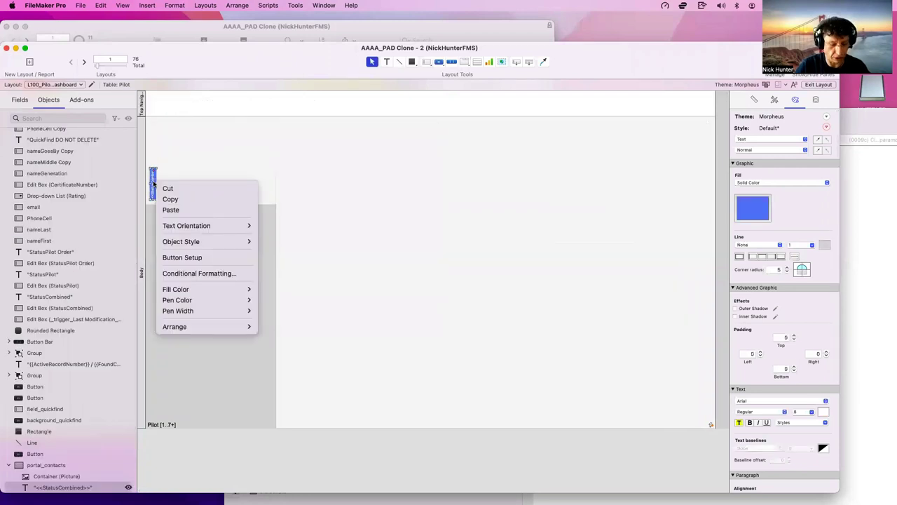
left_click(247, 143)
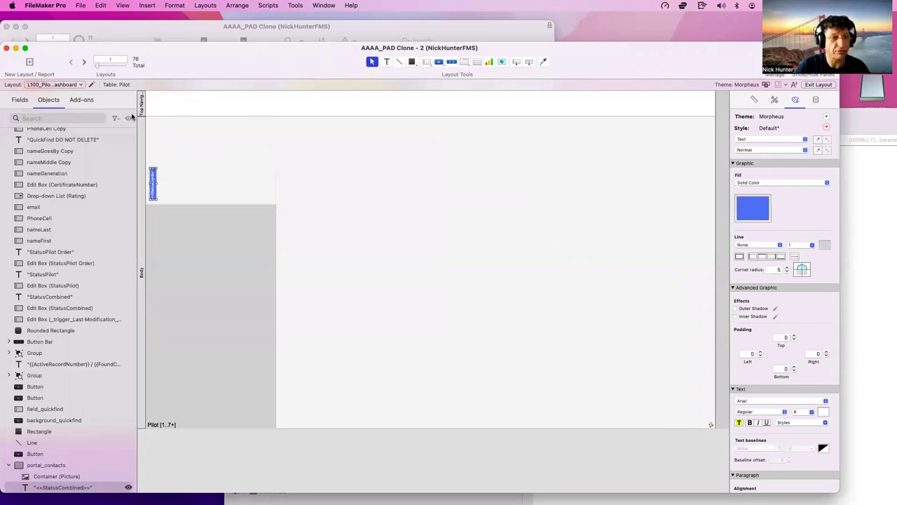
left_click(129, 118)
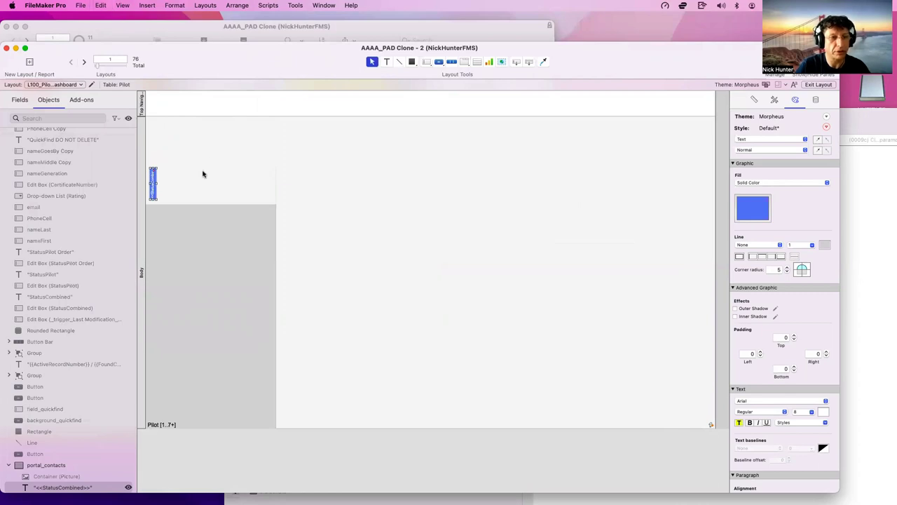
key("super+v")
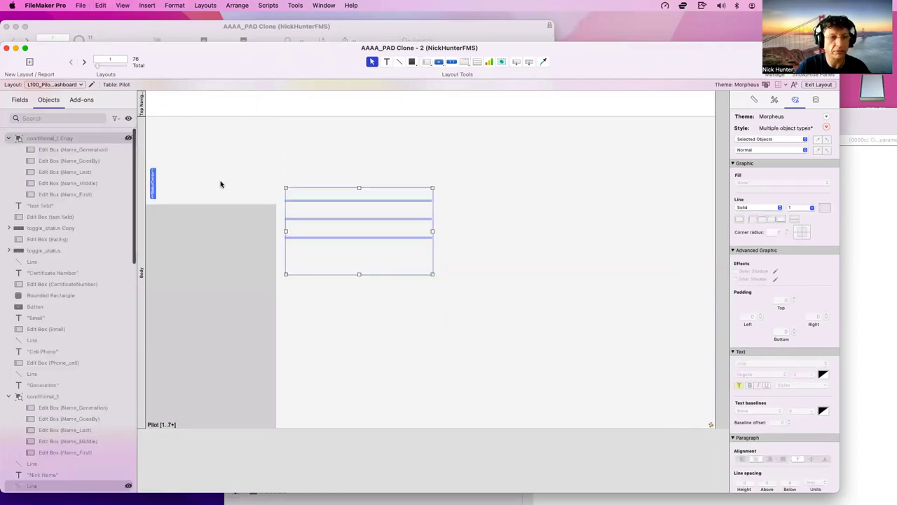
left_click(129, 119)
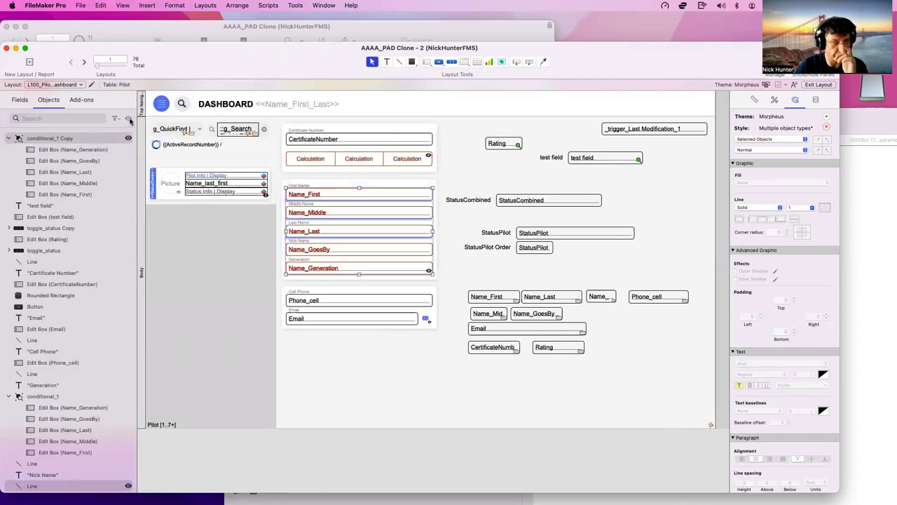
Review the conditional formatting conditions of the StatusCombined label in the portal, including No Fly, Inactive, Student and Not Valid
right_click(153, 183)
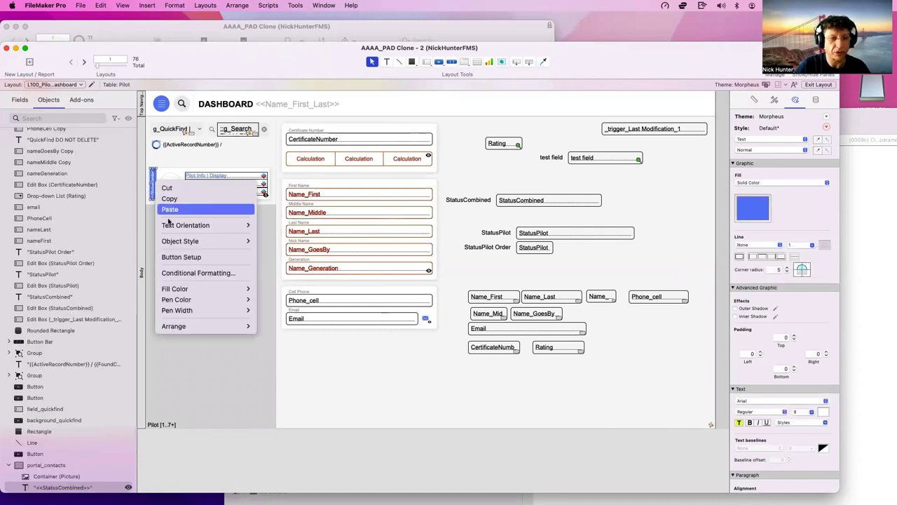
left_click(186, 274)
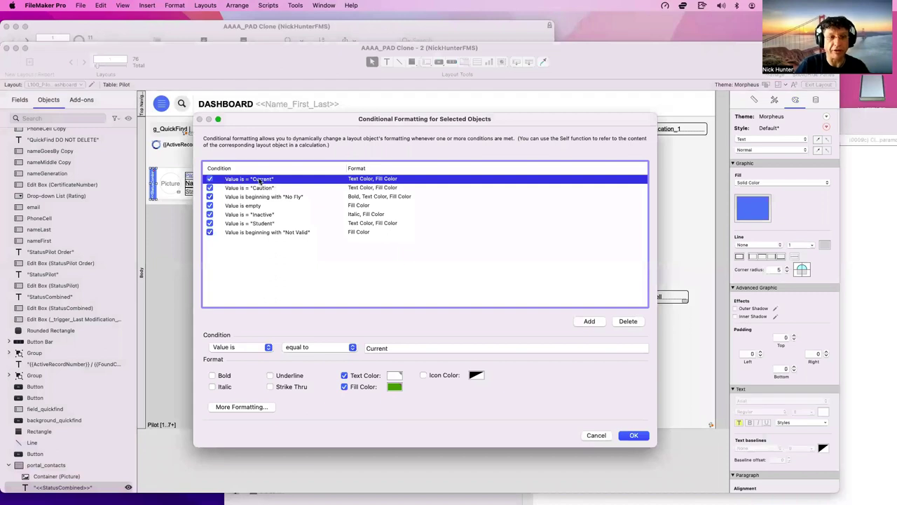
left_click(402, 346)
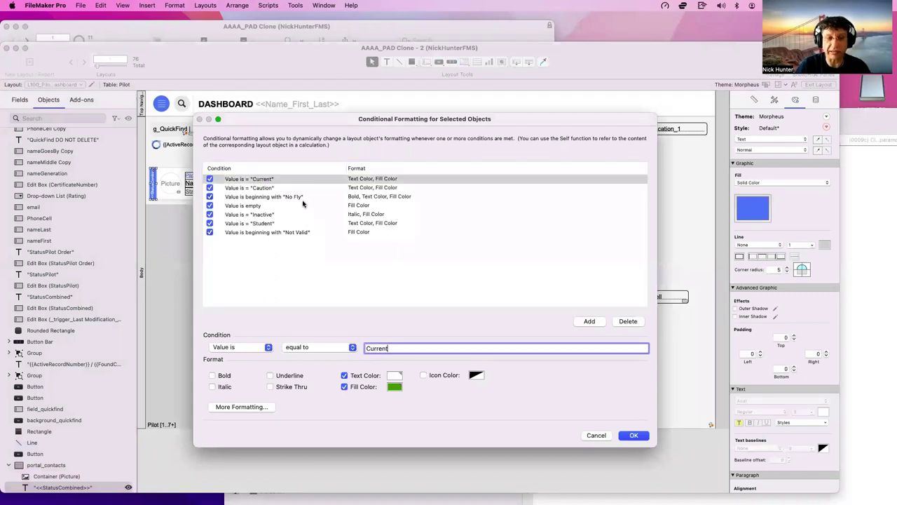
left_click(301, 199)
left_click(300, 214)
left_click(303, 223)
left_click(307, 232)
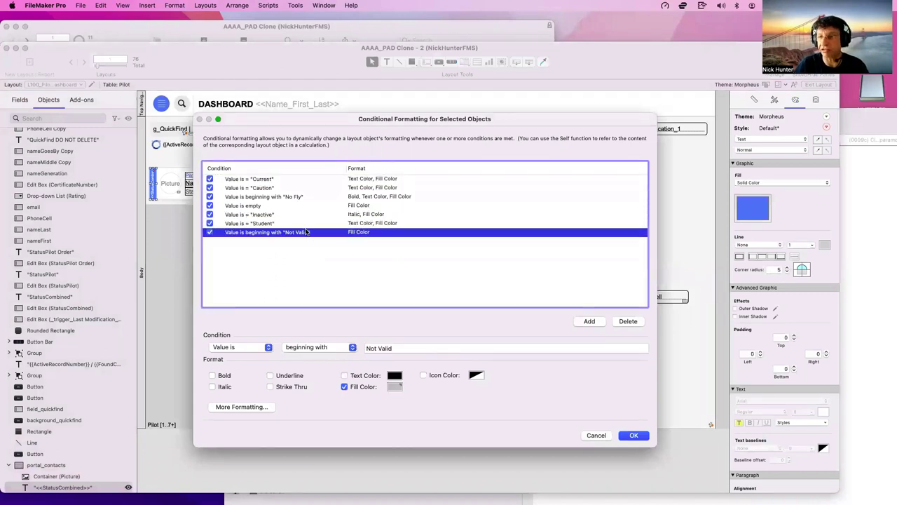
key("Escape")
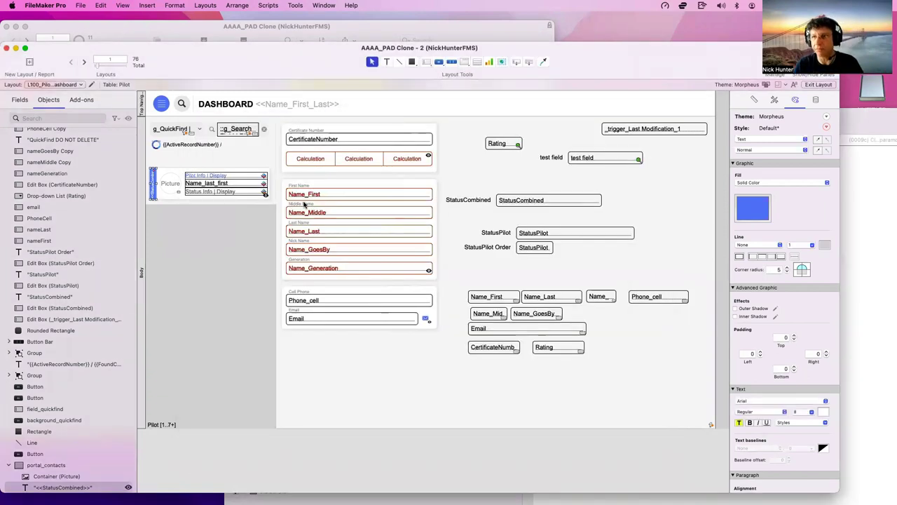
Compare the stacked red and black name field groups on the layout
left_click(346, 230)
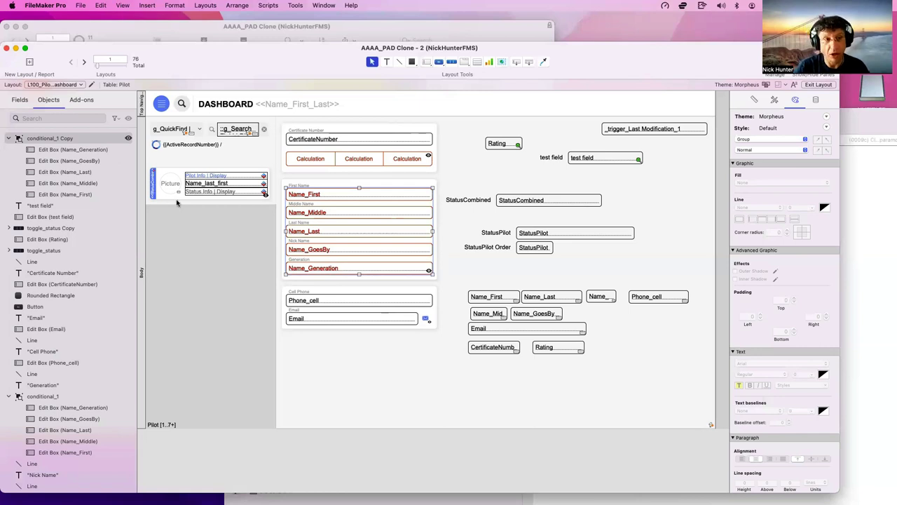
left_click(328, 211)
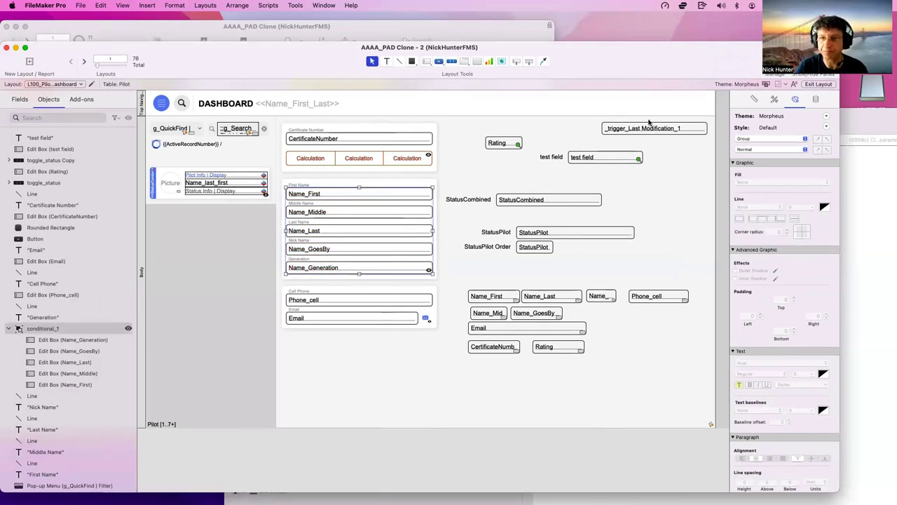
left_click_drag(491, 47, 376, 37)
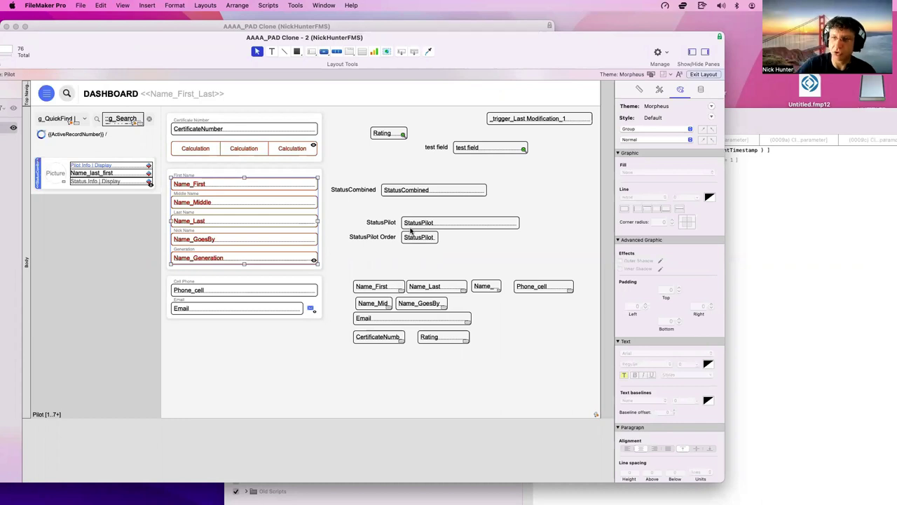
Examine the disabled Set Variable step for $$conditional_1 in the Trigger | OnRecordCommit | Pilots script and return to the layout
left_click(792, 419)
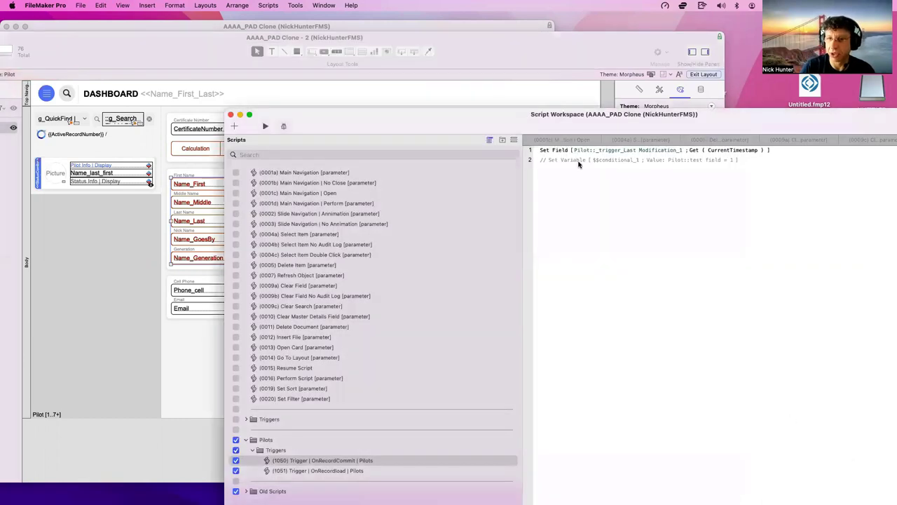
left_click(579, 161)
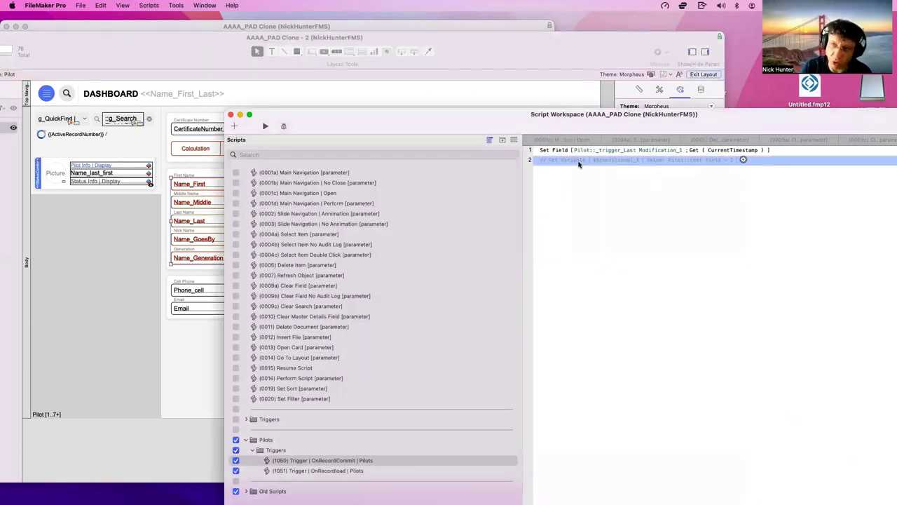
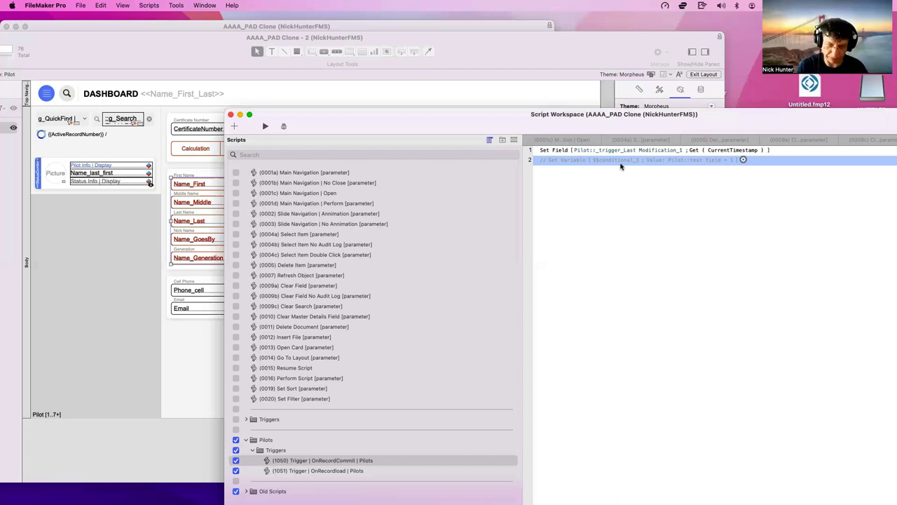
left_click_drag(505, 128, 600, 157)
left_click(293, 186)
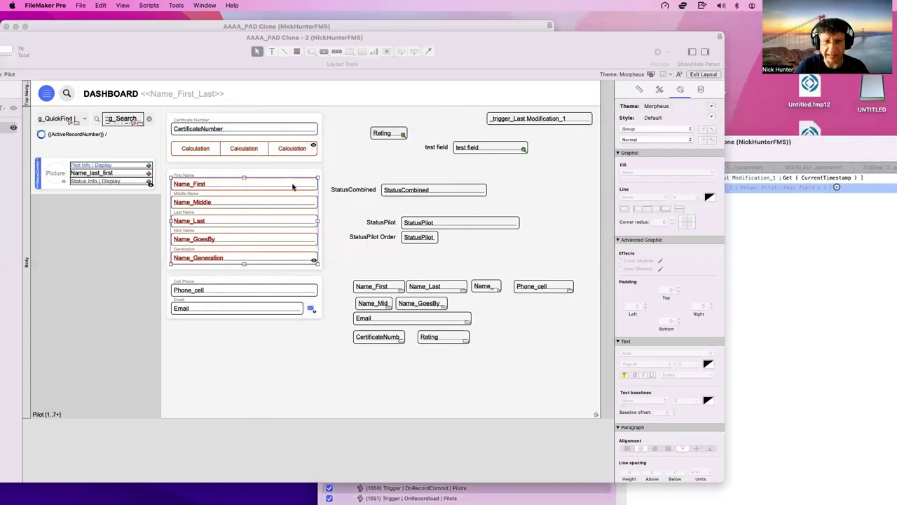
Select the red name field group and hide conditional_1 Copy on the layout canvas
left_click(345, 173)
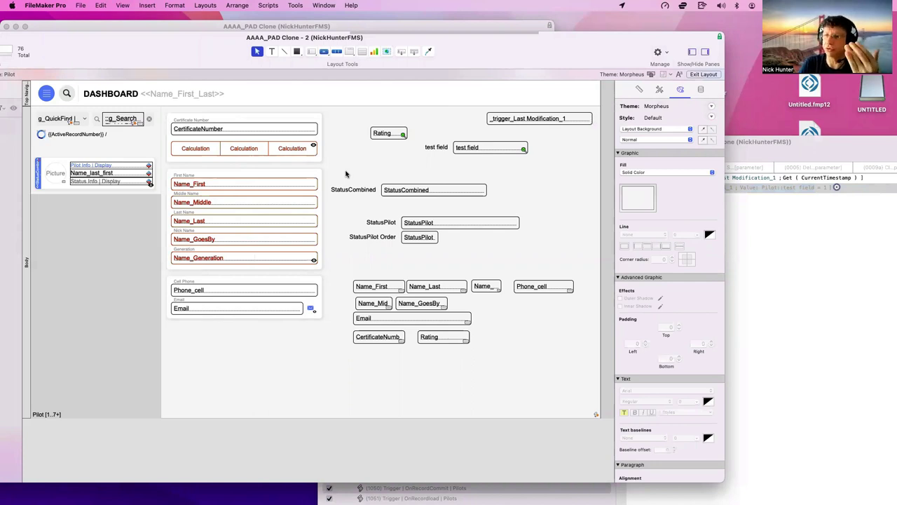
left_click(296, 190)
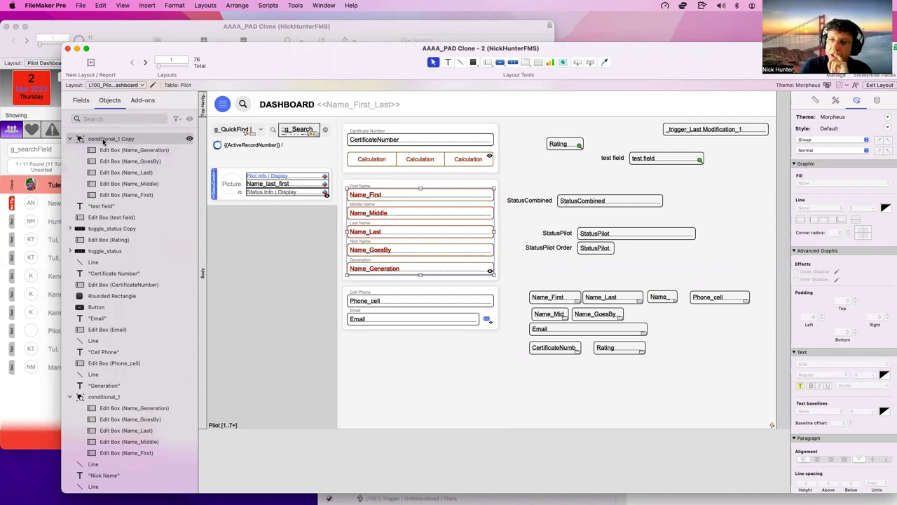
left_click(189, 139)
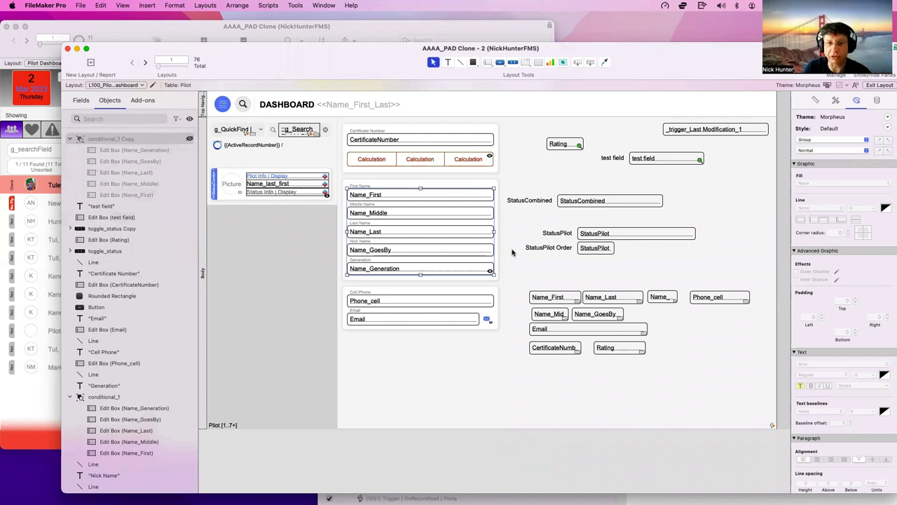
left_click(110, 142)
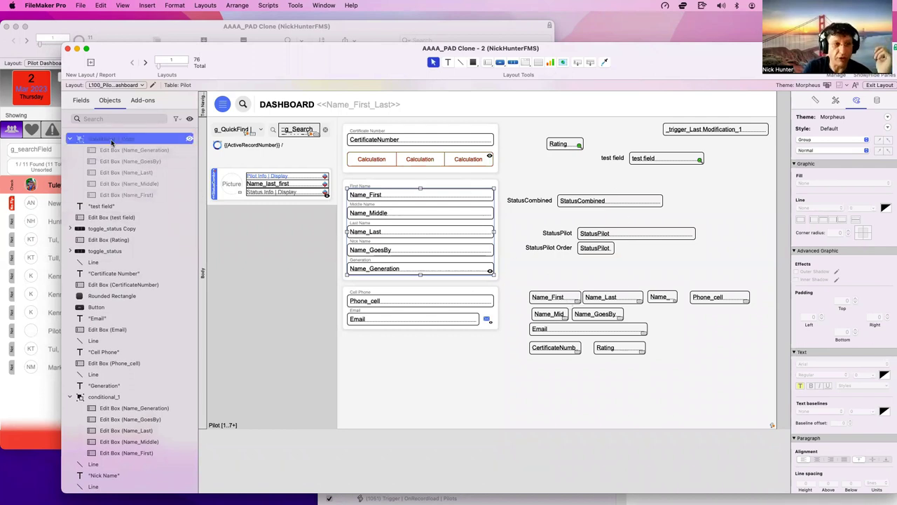
double_click(115, 140)
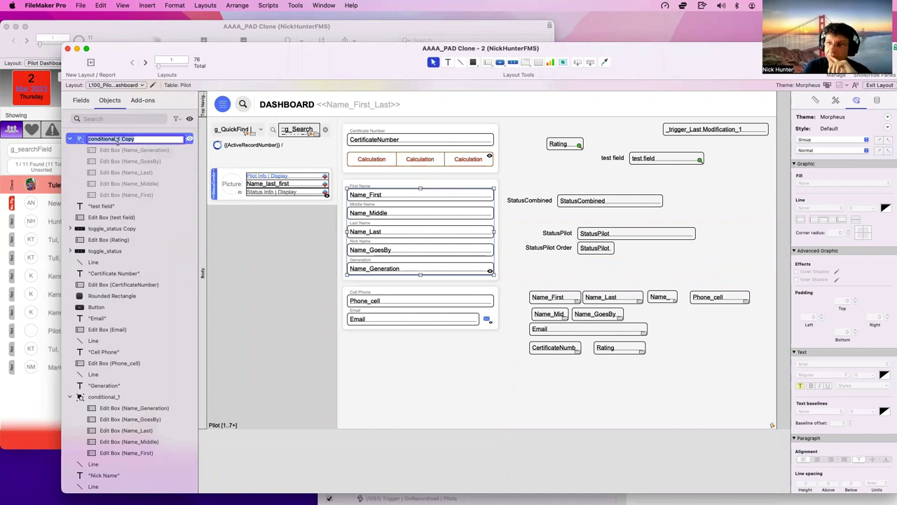
key("Return")
key("Down")
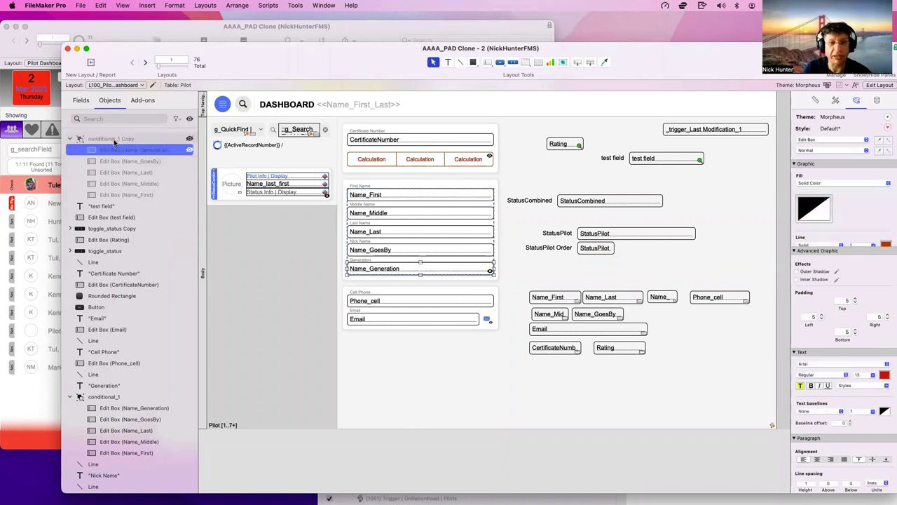
key("Up")
key("Up")
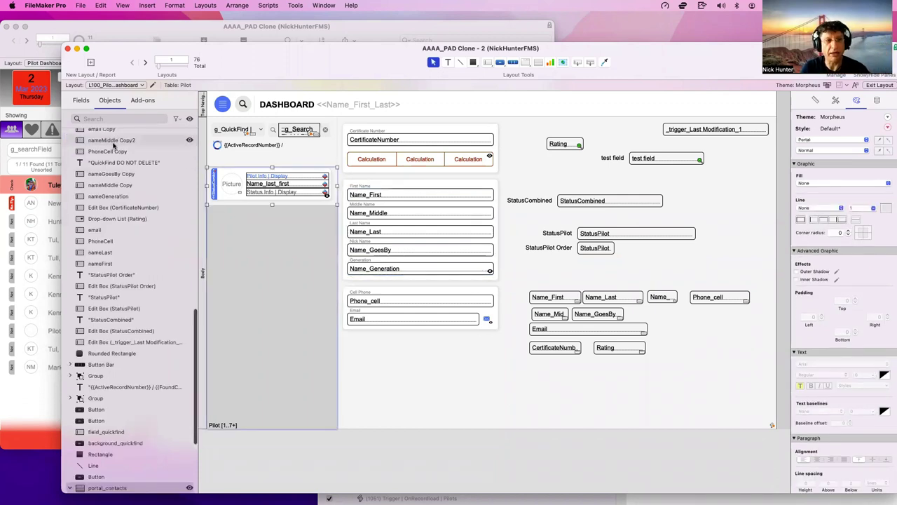
left_click(112, 140)
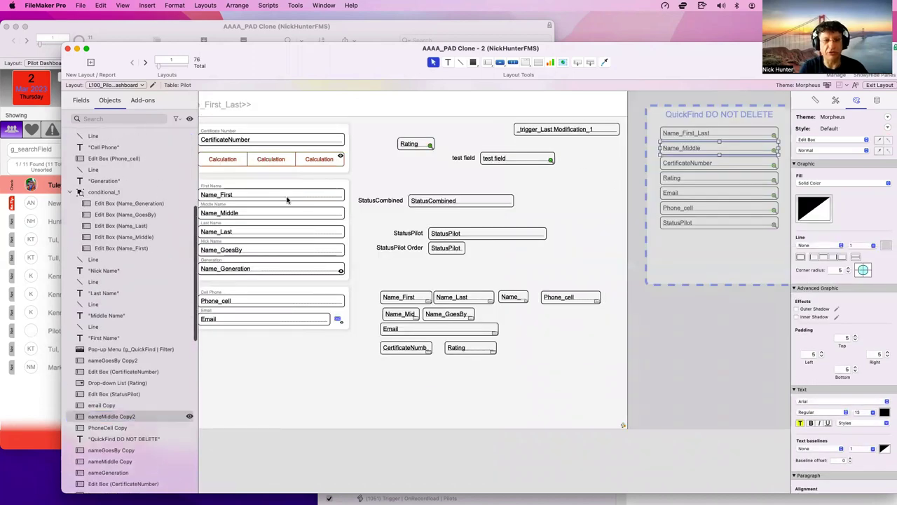
Rename the conditional_1 group as conditional_1 [black] and collapse its contents in the object list
left_click(102, 191)
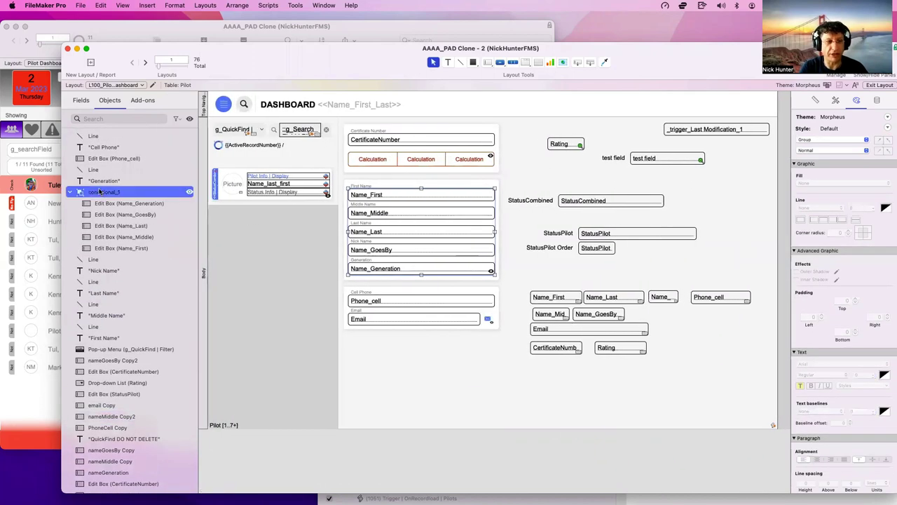
double_click(128, 191)
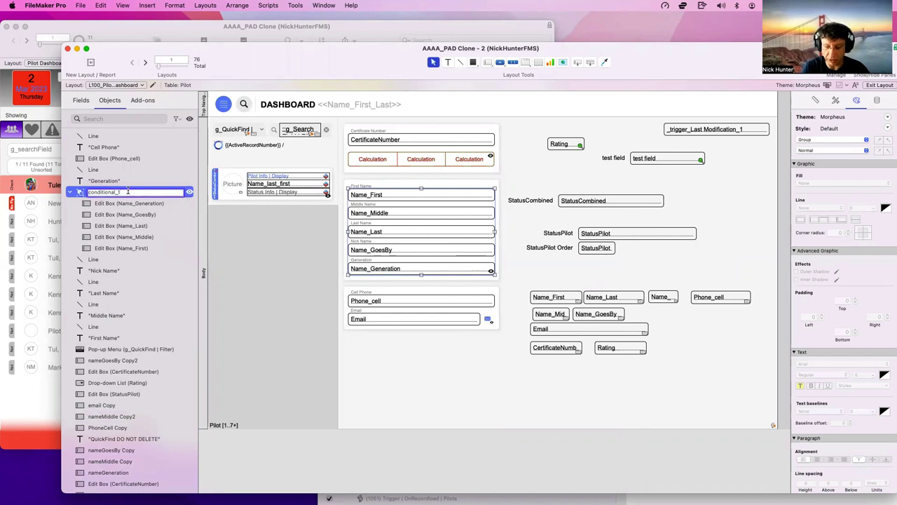
type("(bl")
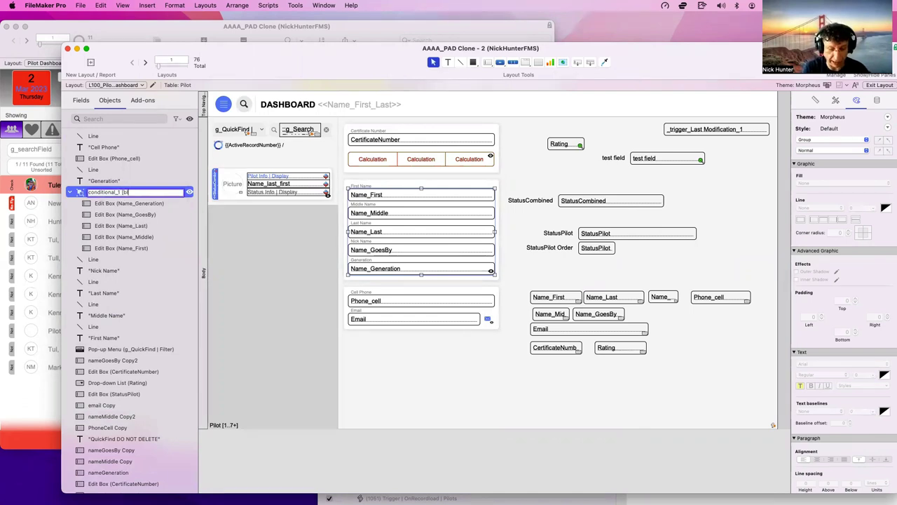
type("ack")
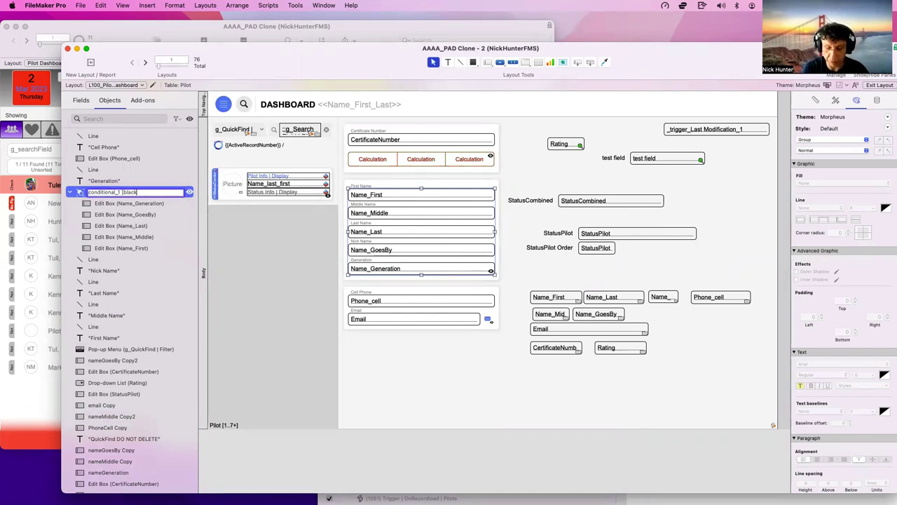
type(")")
key("Return")
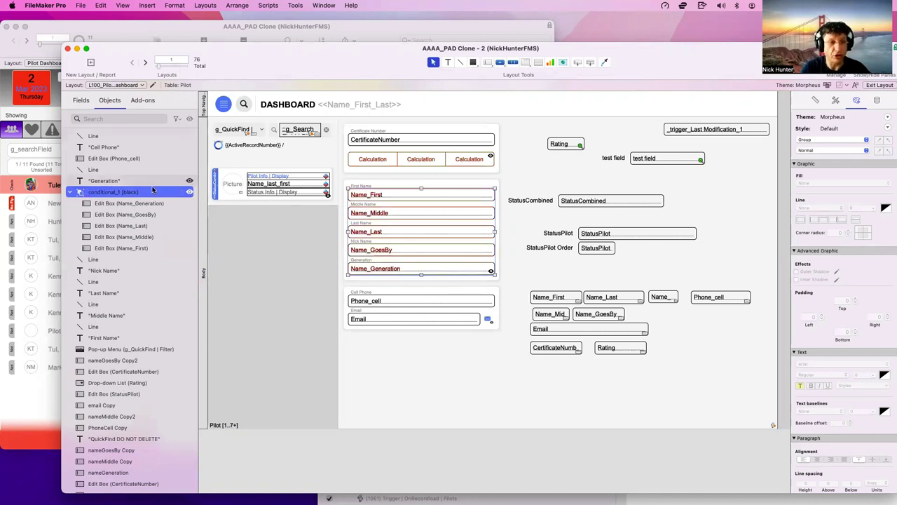
left_click(68, 192)
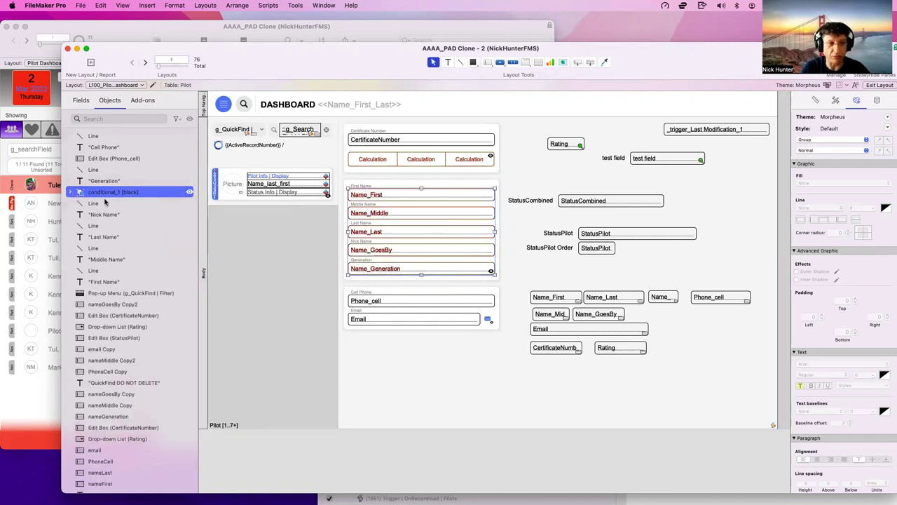
Look for the copied conditional group in the object list and filter the list by "Condi"
scroll(122, 301, "up", 6)
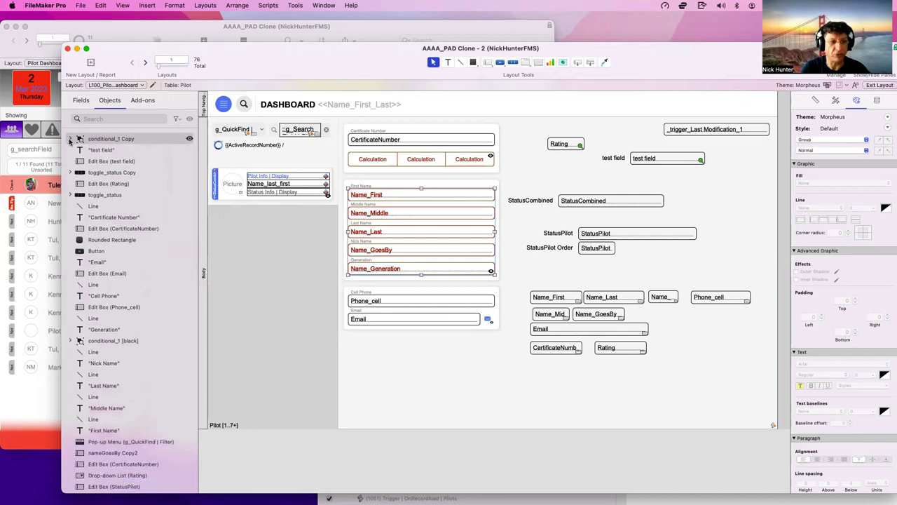
scroll(93, 442, "down", 3)
scroll(93, 442, "down", 15)
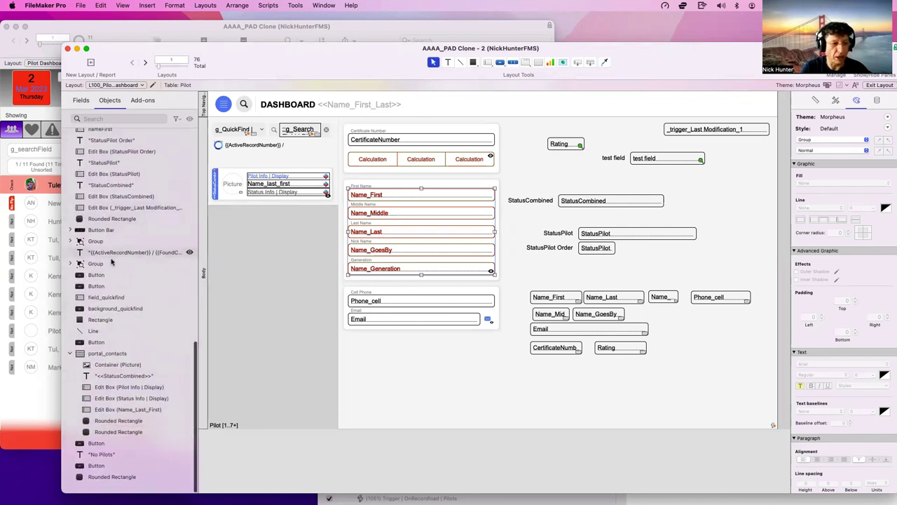
scroll(106, 288, "up", 10)
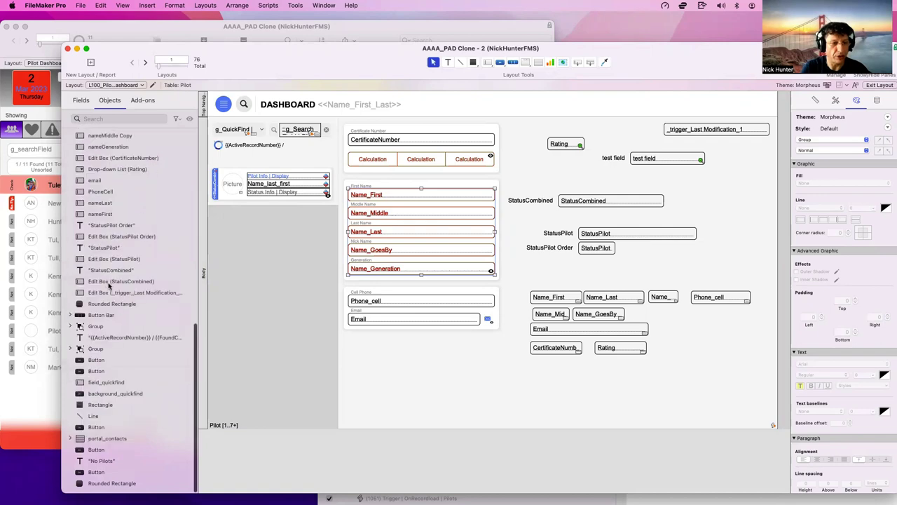
scroll(109, 284, "up", 5)
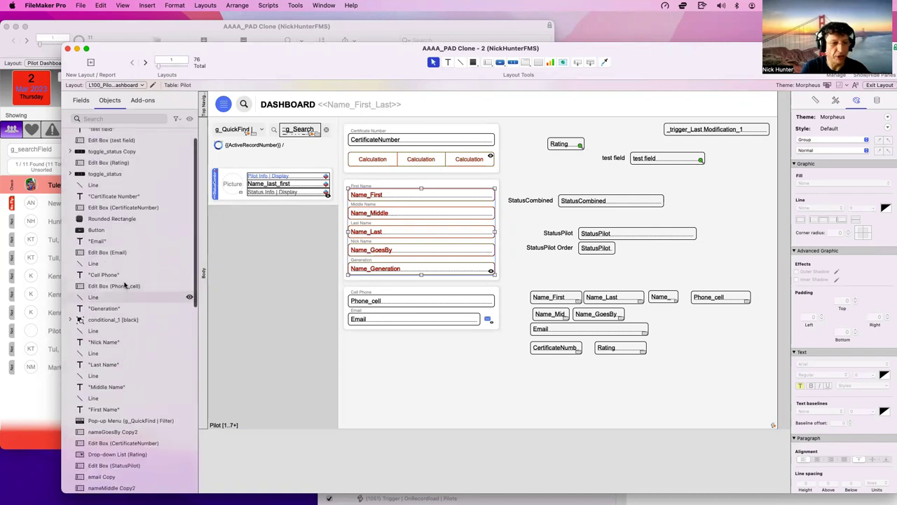
left_click(176, 119)
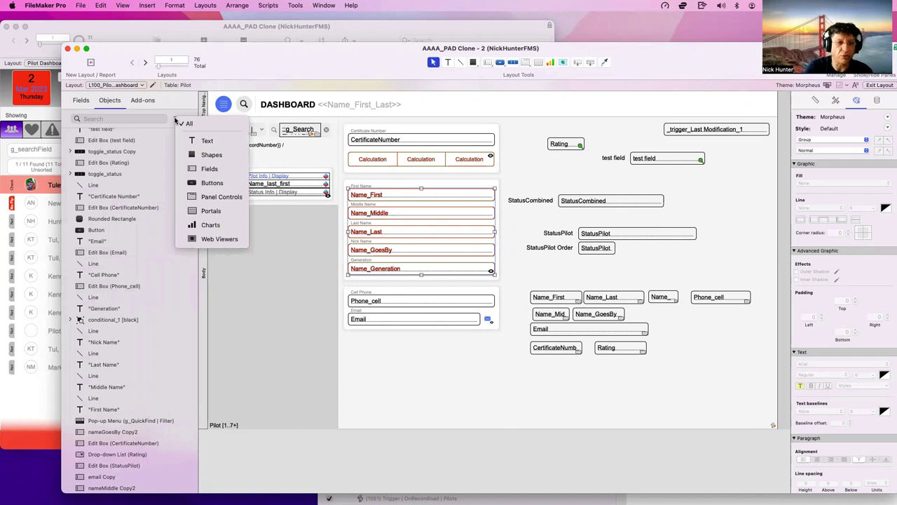
left_click(115, 120)
left_click(114, 120)
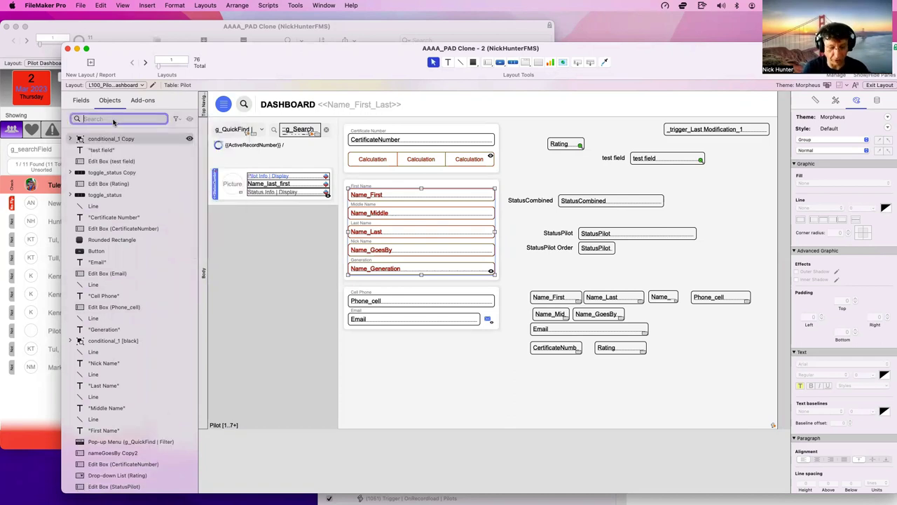
type("Condi")
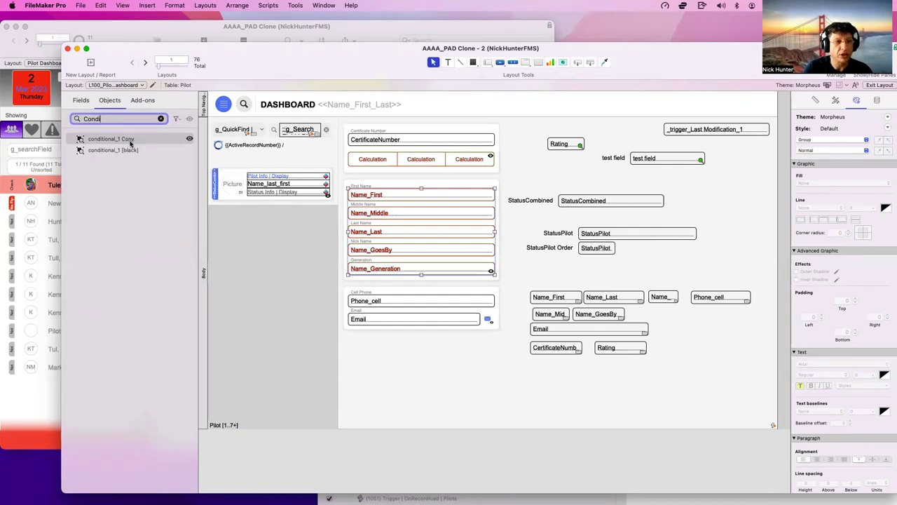
Rename the conditional_1 Copy group as conditional_1 [red]
left_click(123, 140)
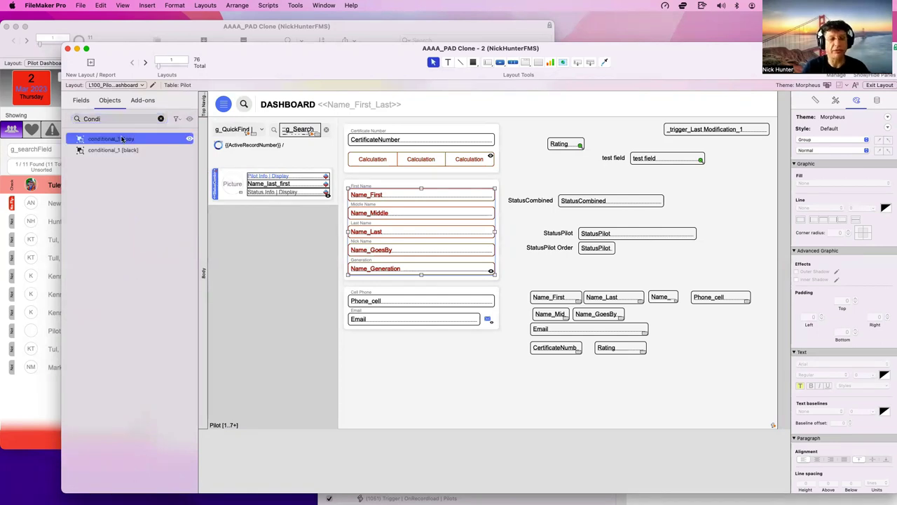
left_click(128, 139)
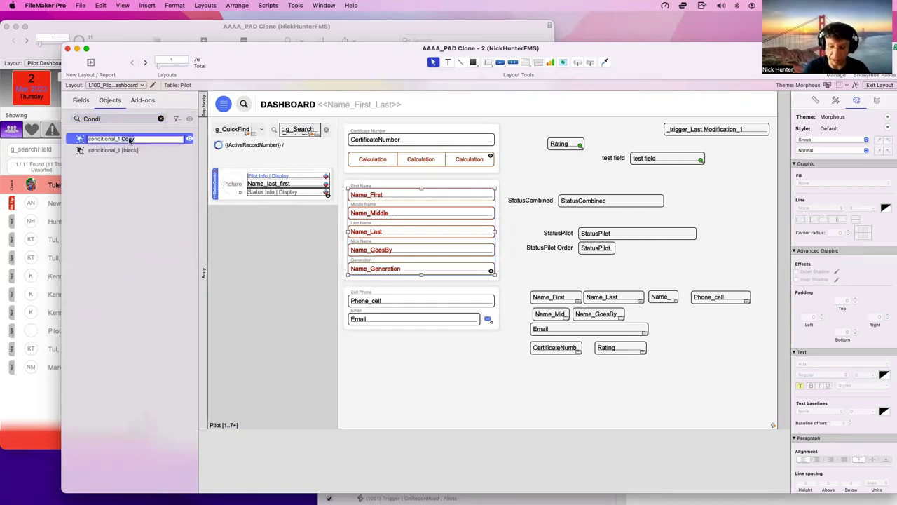
key("BackSpace")
key("BackSpace")
key("BackSpace")
key("BackSpace")
type("[red]")
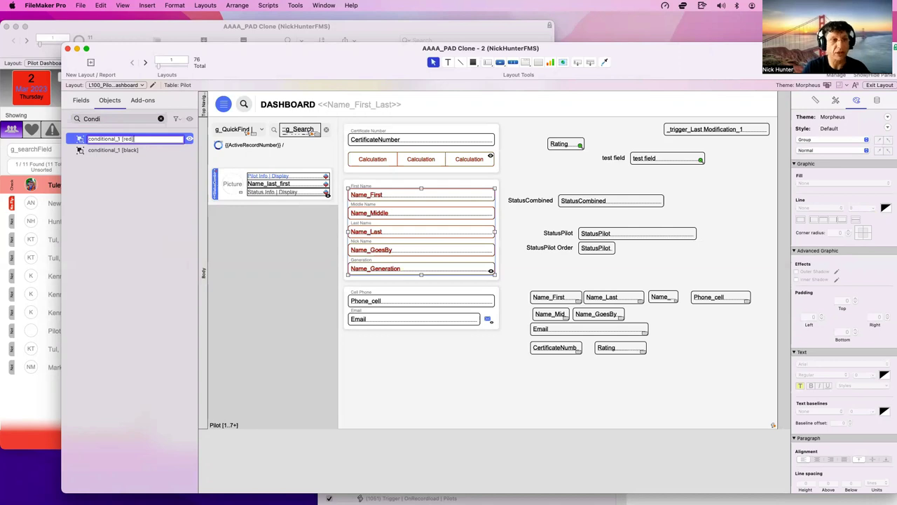
left_click(131, 176)
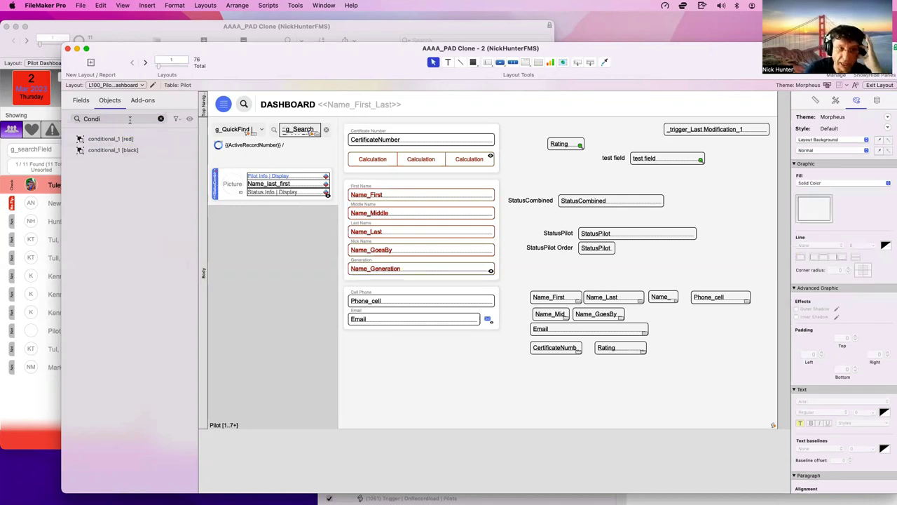
Clear the object search and select the conditional_1 [red] group in the full object list
left_click(160, 119)
scroll(163, 300, "down", 3)
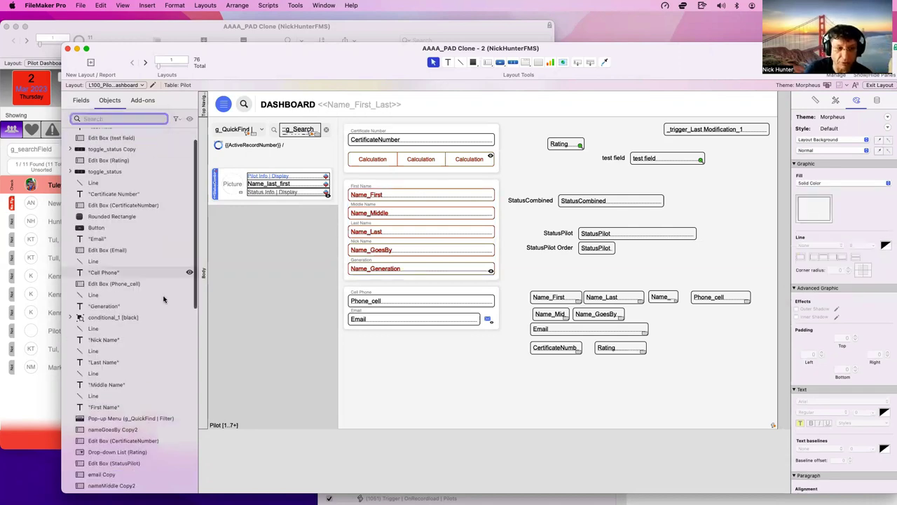
scroll(163, 299, "up", 2)
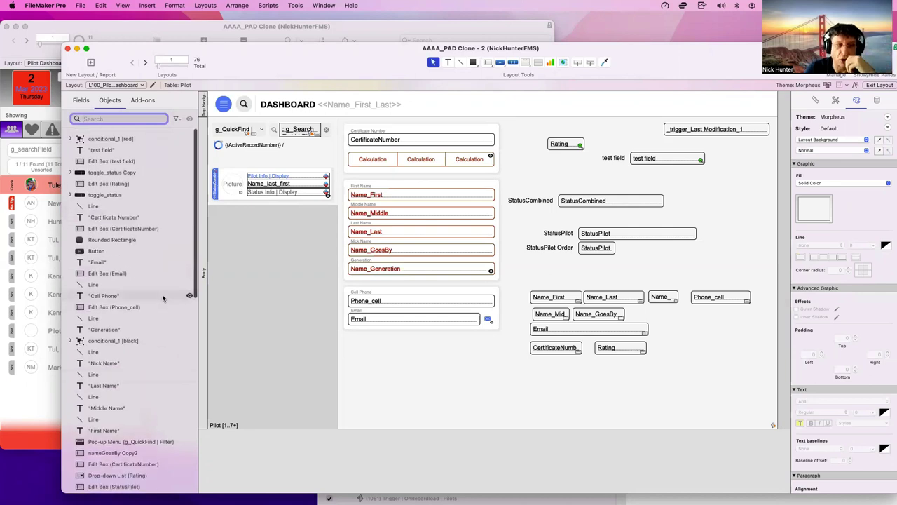
left_click(123, 138)
scroll(120, 190, "down", 3)
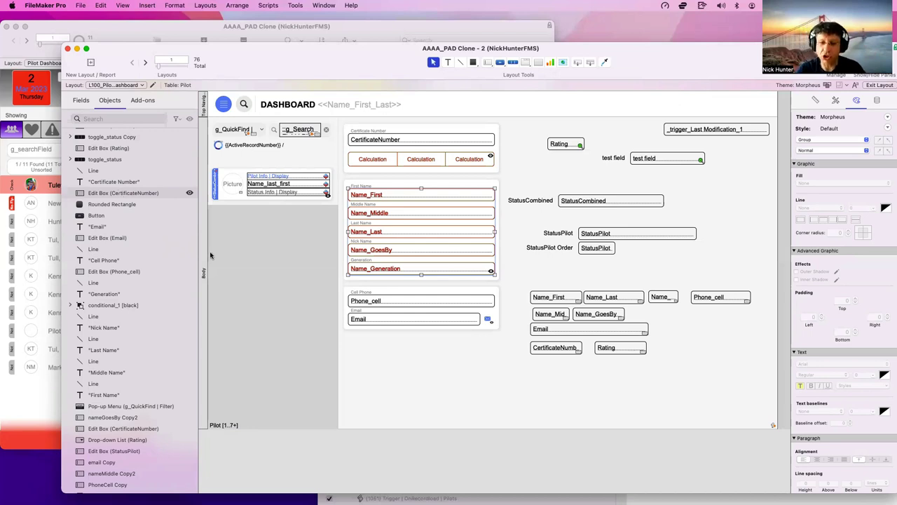
left_click(551, 330)
scroll(500, 251, "right", 2)
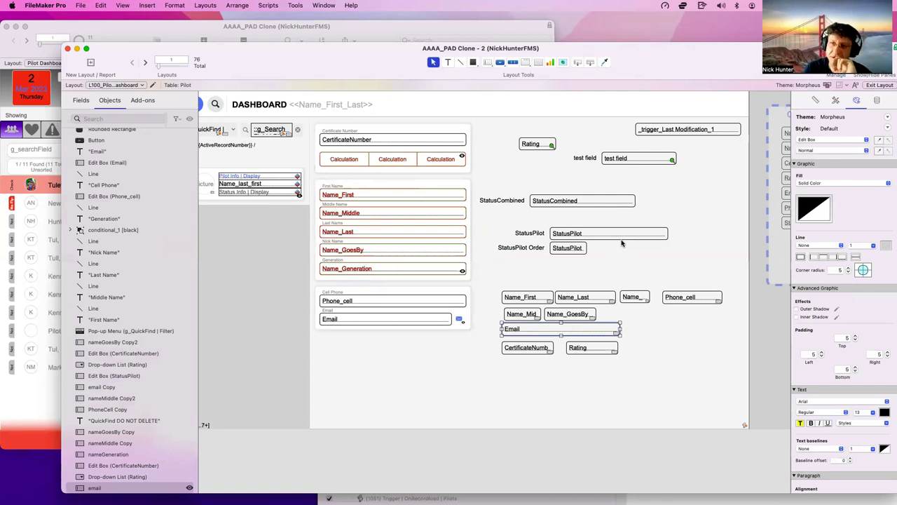
left_click(566, 235)
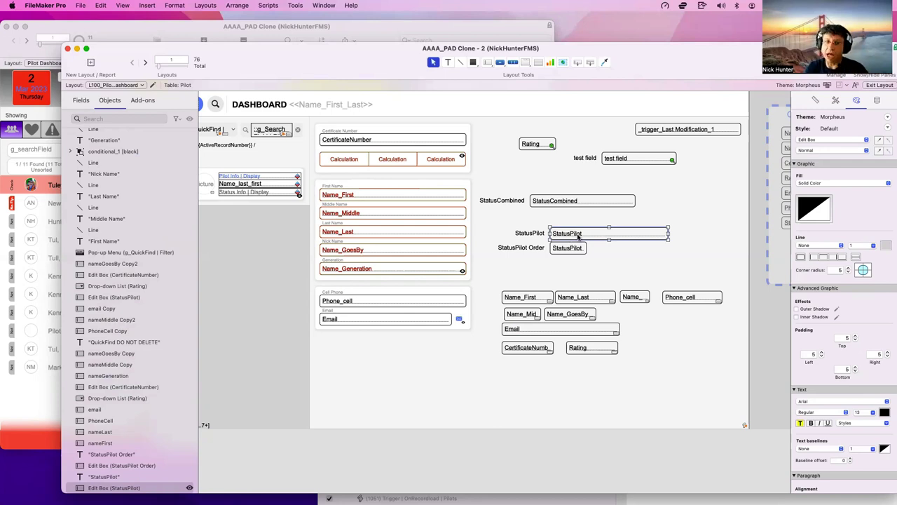
Open the Data Viewer and start a new watch expression
left_click_drag(319, 62, 316, 54)
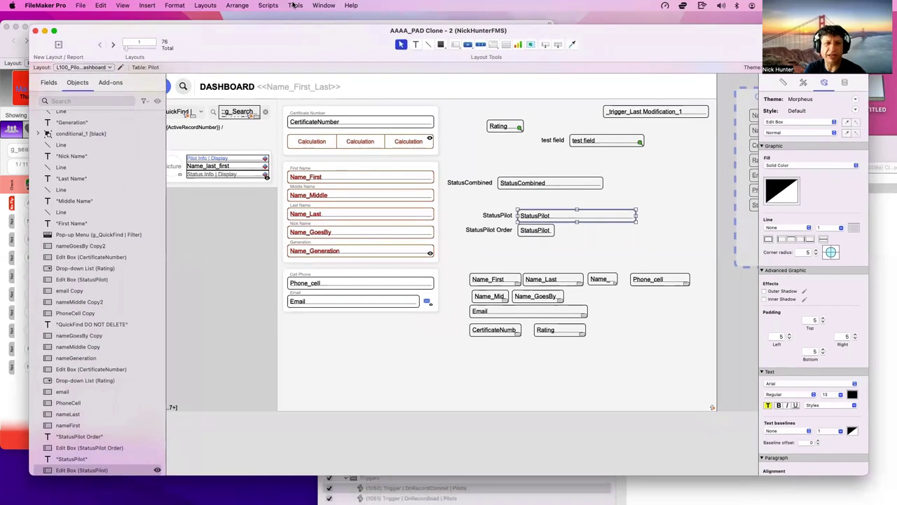
left_click(295, 5)
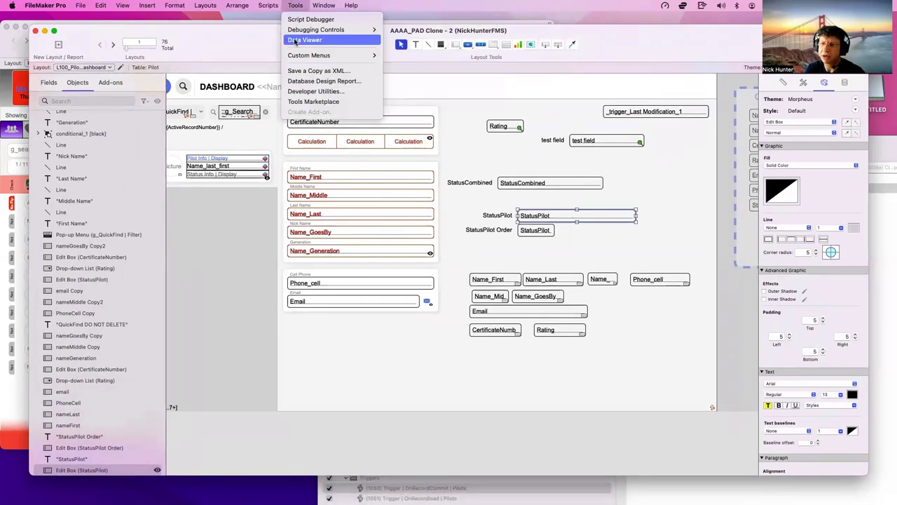
left_click(295, 40)
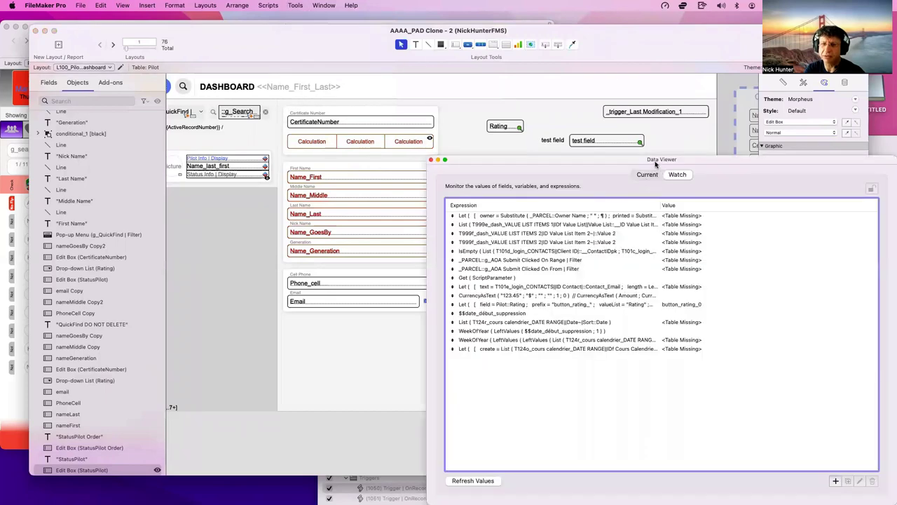
left_click_drag(656, 164, 394, 86)
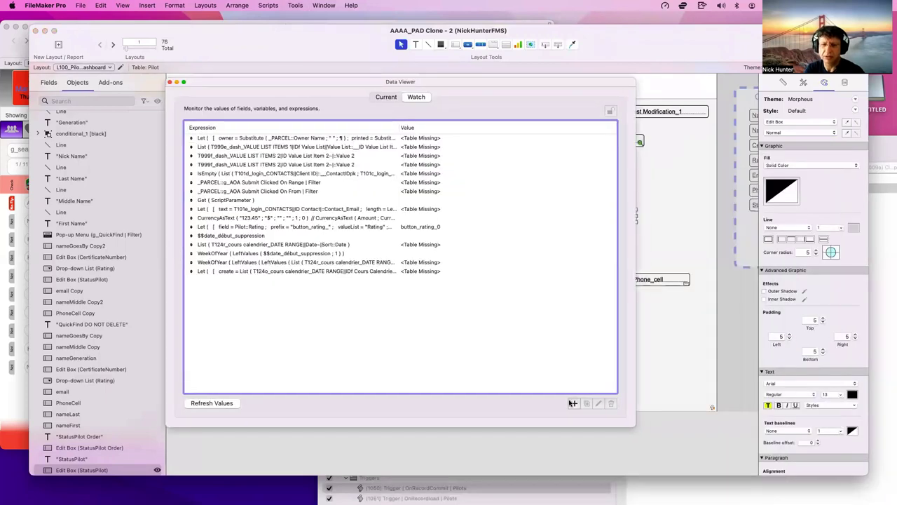
double_click(481, 162)
Look up the time-related parameters of the Get function, including CurrentTimeUTCMicroseconds, in the watch expression, then discard it and return to the layout
type("time")
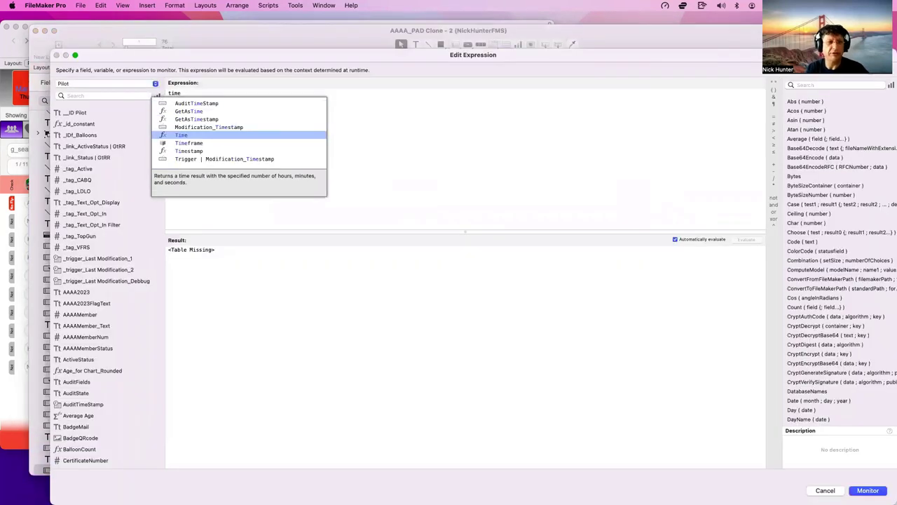
key("BackSpace")
key("BackSpace")
key("BackSpace")
key("BackSpace")
type("get")
key("Return")
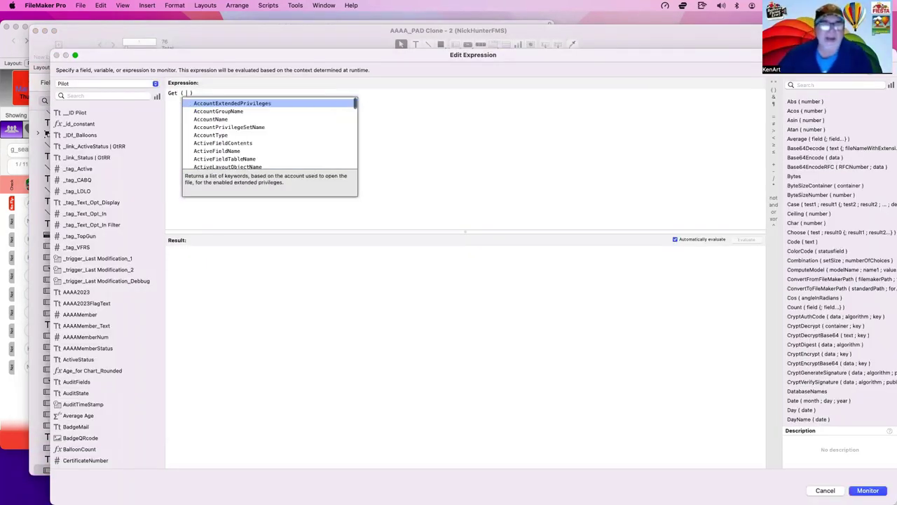
type("tim")
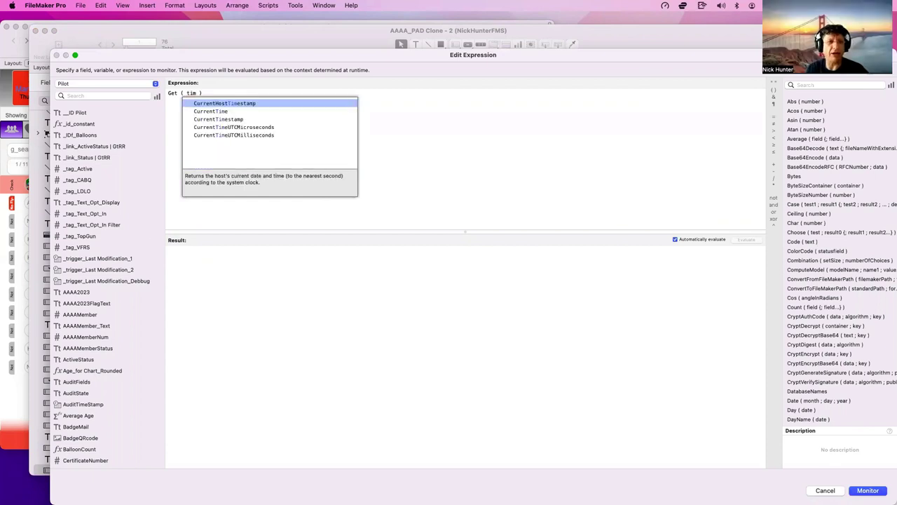
key("Down")
key("Down")
key("Down")
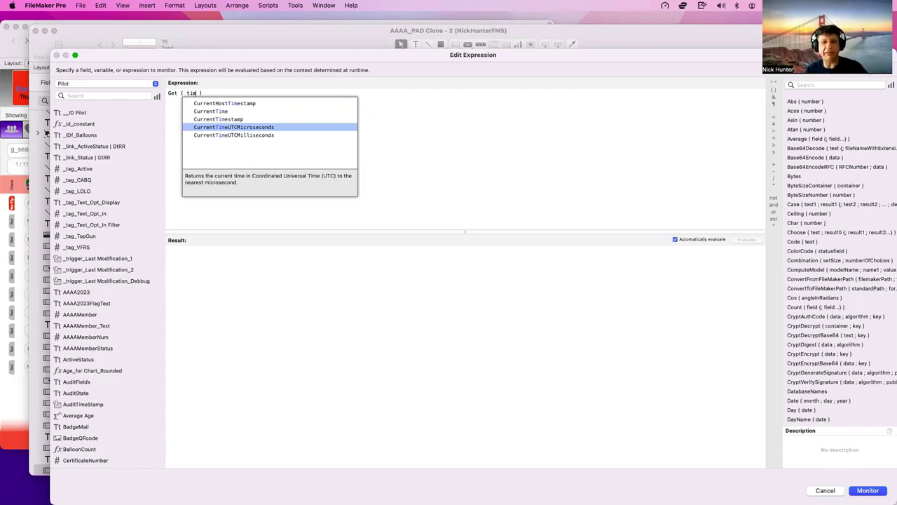
key("Up")
key("Down")
key("Down")
key("Up")
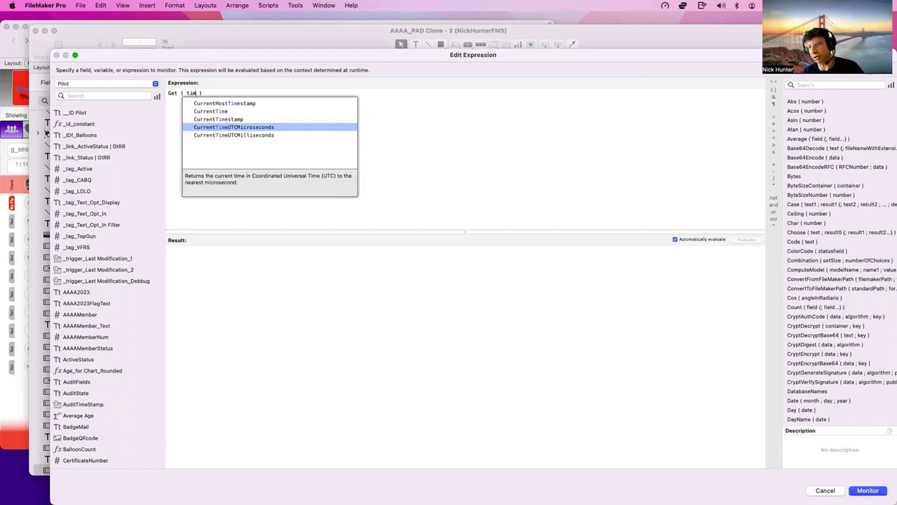
key("Escape")
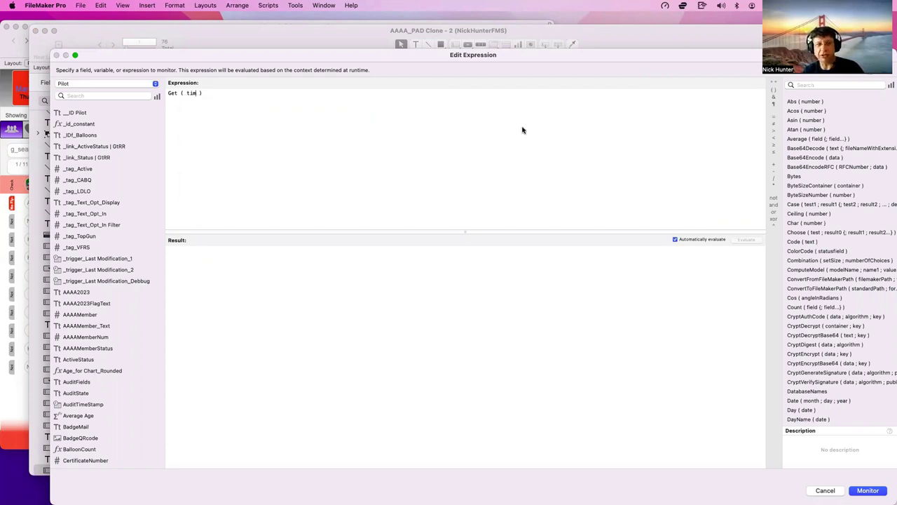
key("Escape")
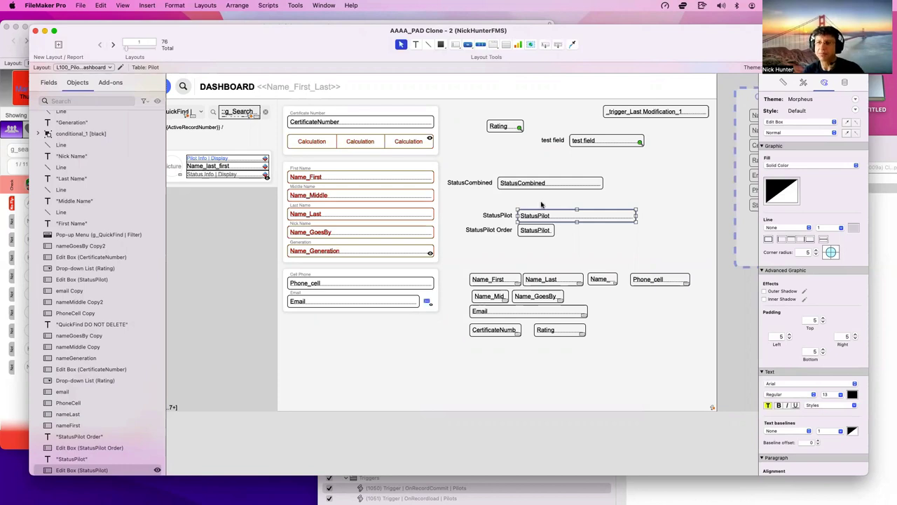
Select the red name field group on the layout
left_click(410, 215)
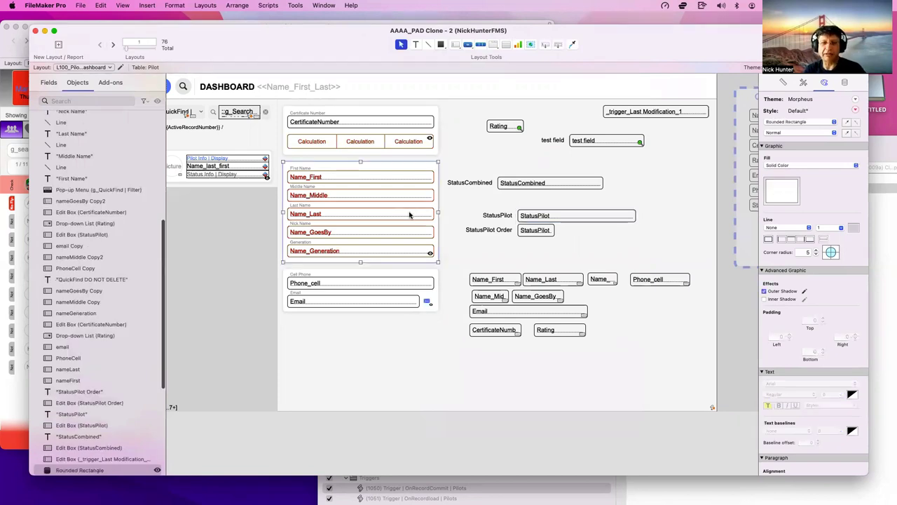
left_click(410, 215)
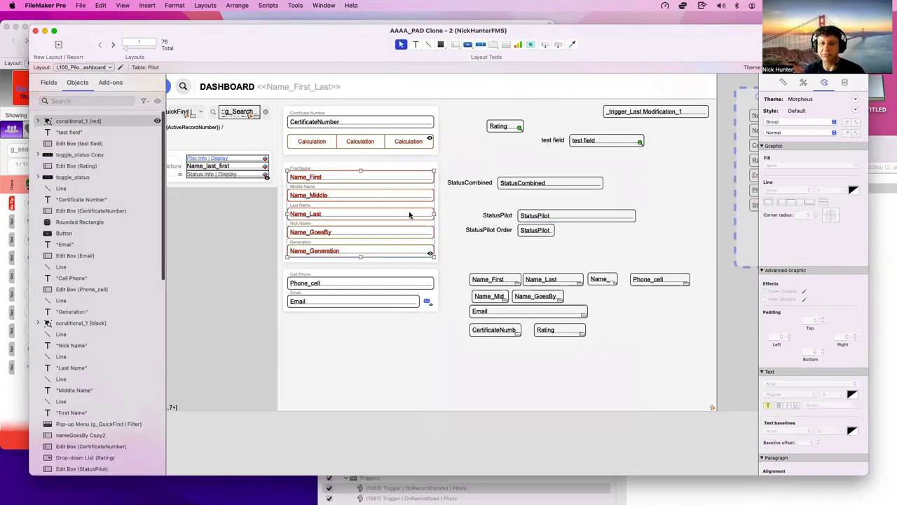
left_click(575, 119)
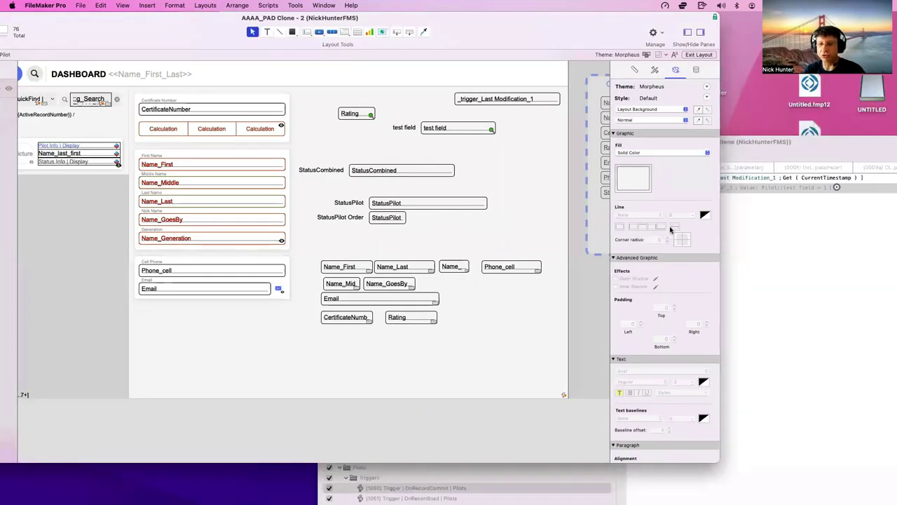
key("Tab")
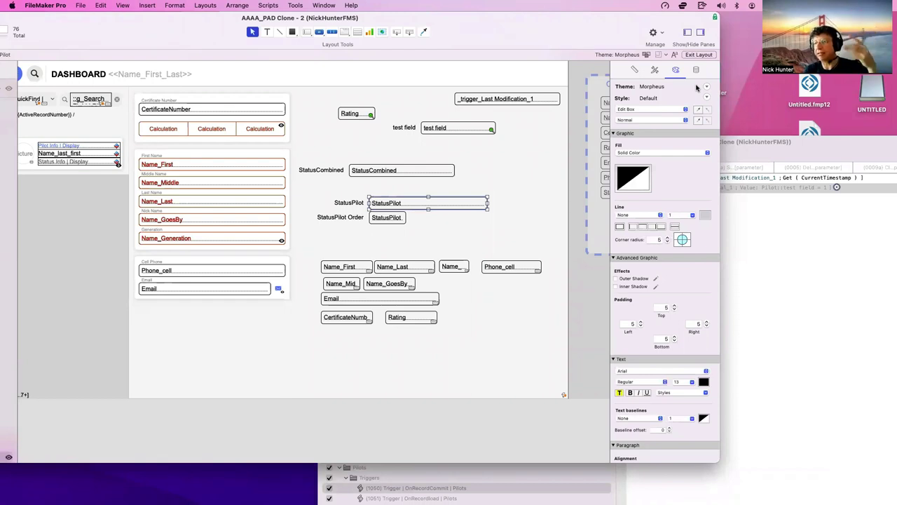
Create a Number field named tag_Crazy Stuff in the Pilot table through the database definition
left_click(85, 5)
mouse_move(92, 95)
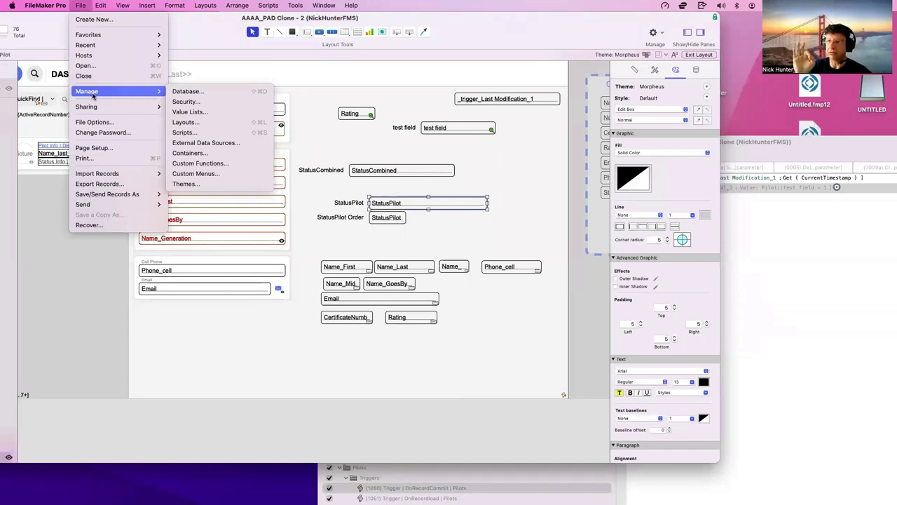
left_click(168, 92)
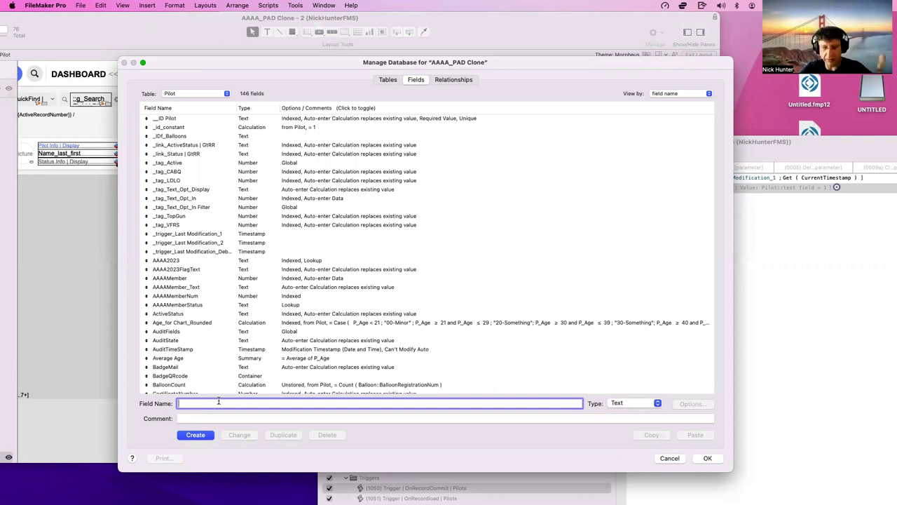
type("tag_")
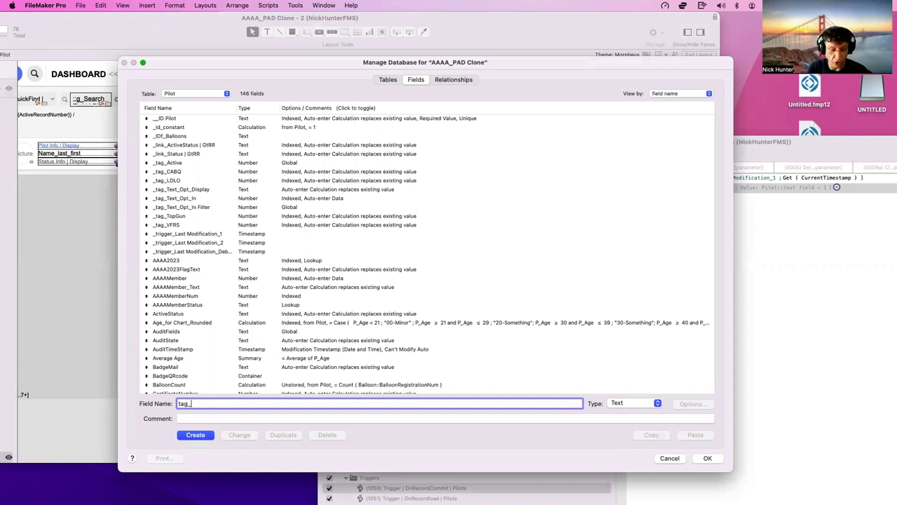
type("Crazy Stu")
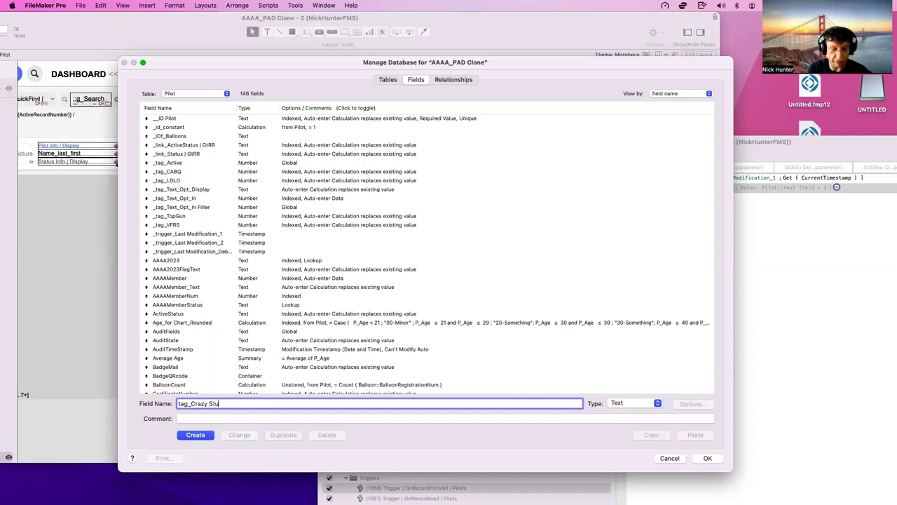
type("ff")
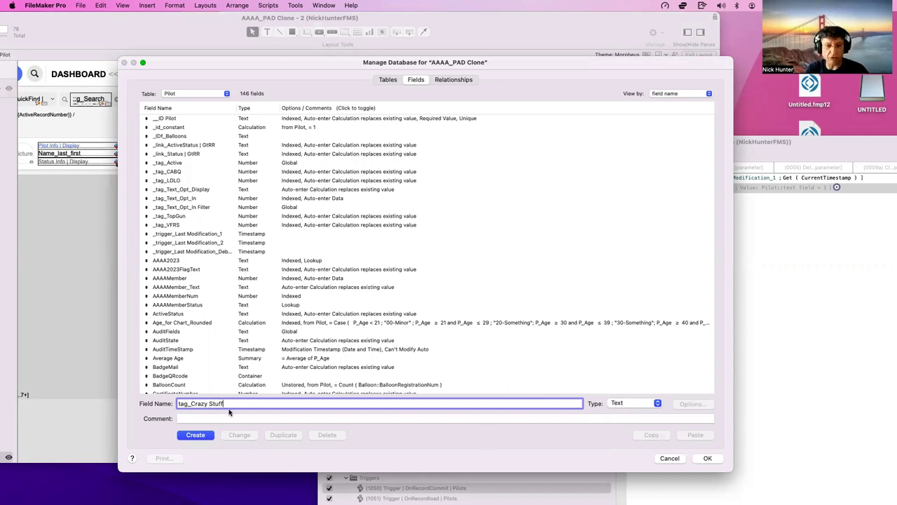
left_click(190, 404)
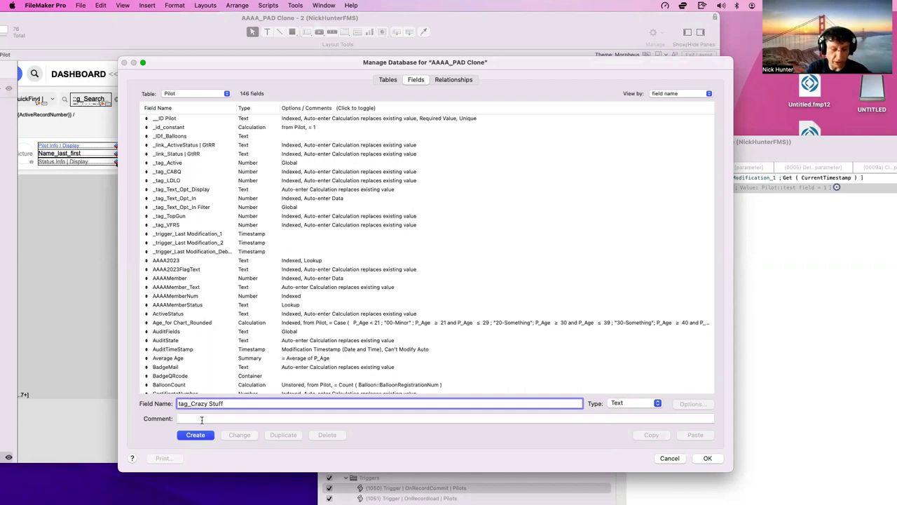
left_click(645, 407)
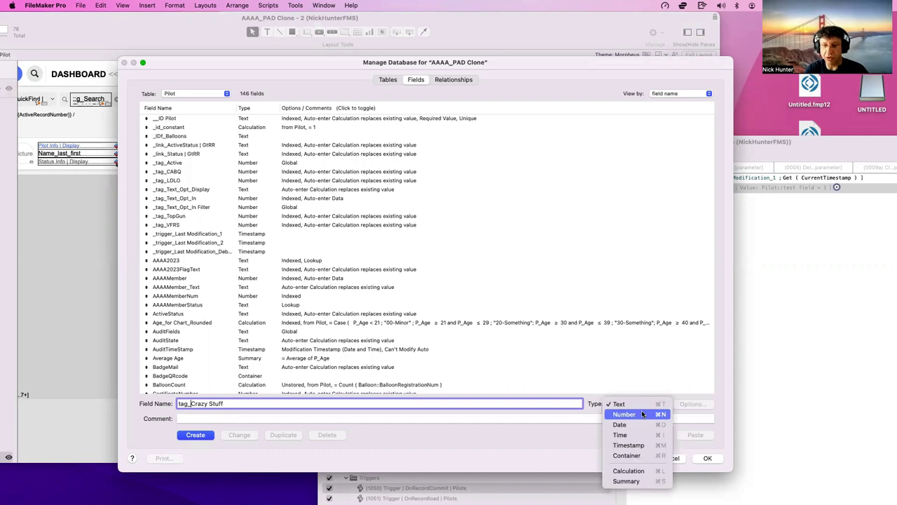
left_click(631, 414)
left_click(195, 436)
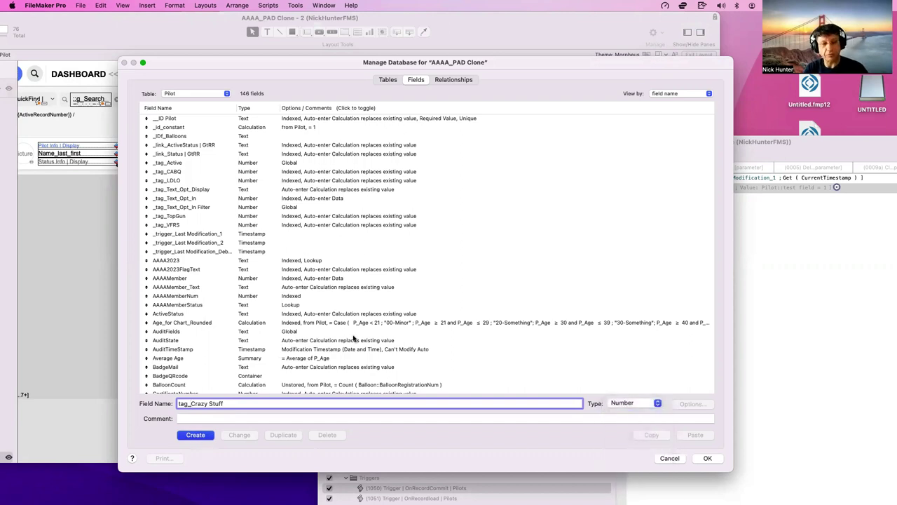
Open the auto-enter calculation for tag_Crazy Stuff and enter the placeholder text "result of the crazy stuff is Boolena (1 or 0)"
left_click(245, 391)
double_click(245, 390)
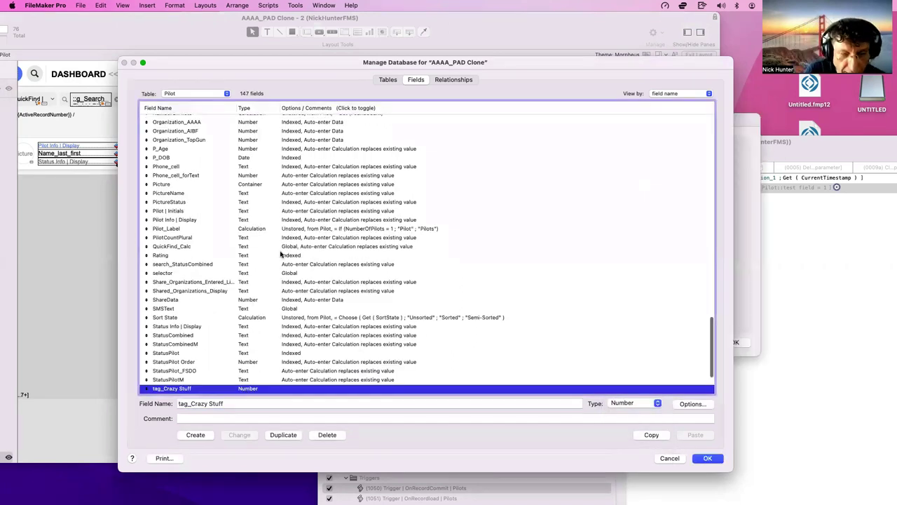
left_click(631, 281)
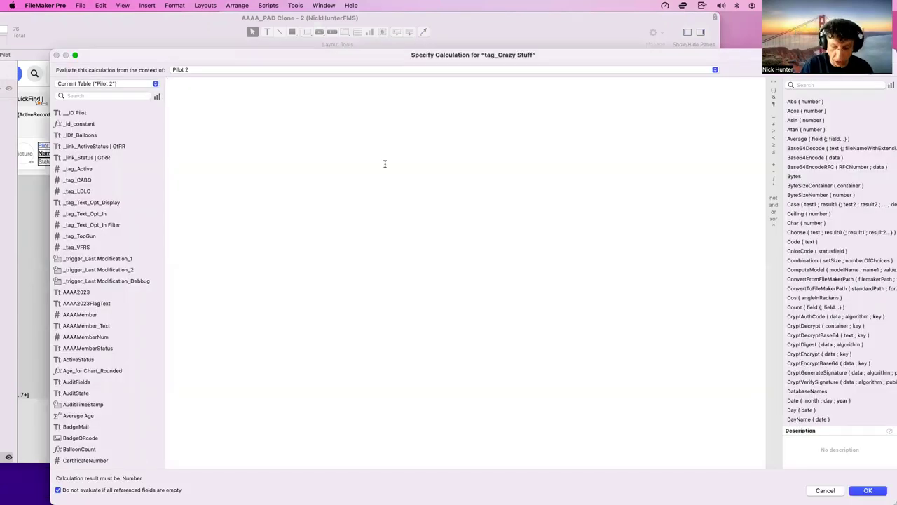
type("\"result of t")
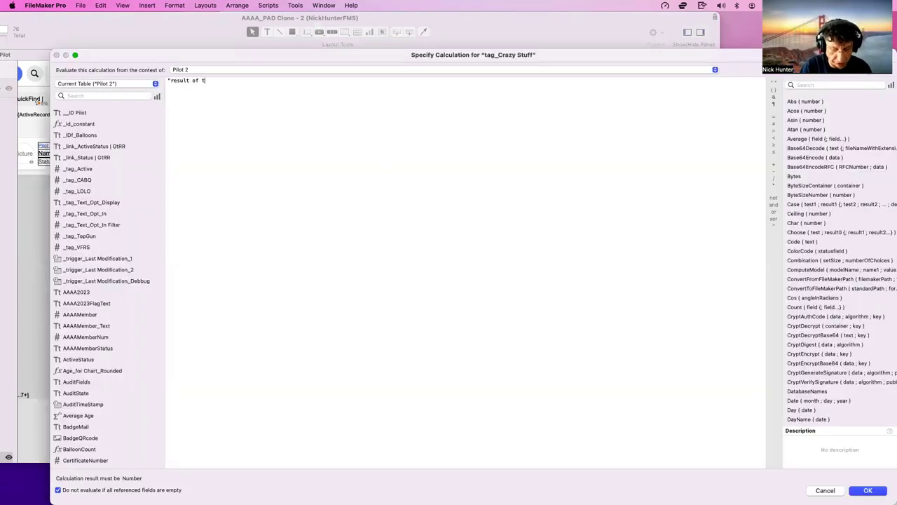
type("he crazy stuff")
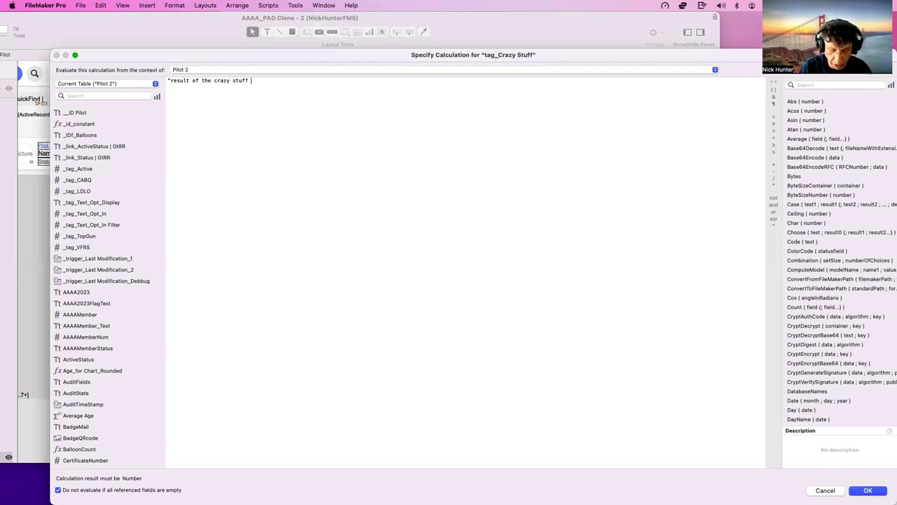
type(" is ")
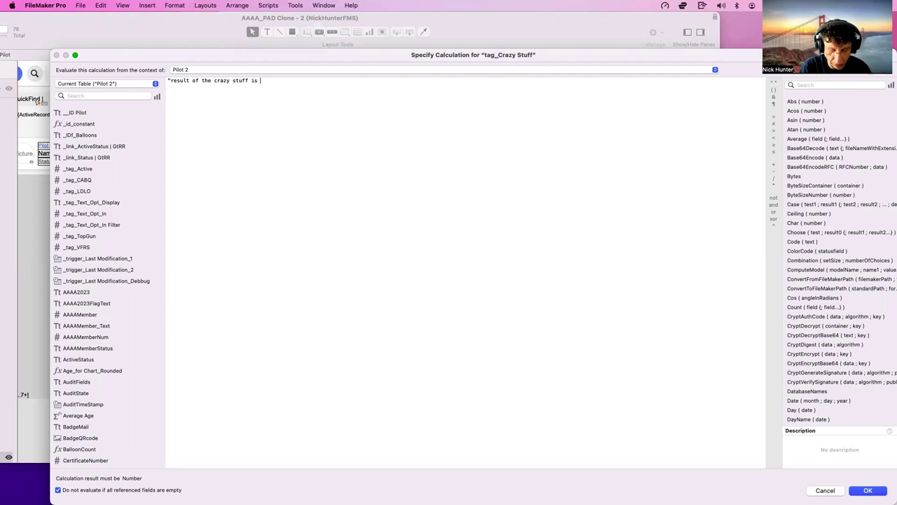
type("Boolena (")
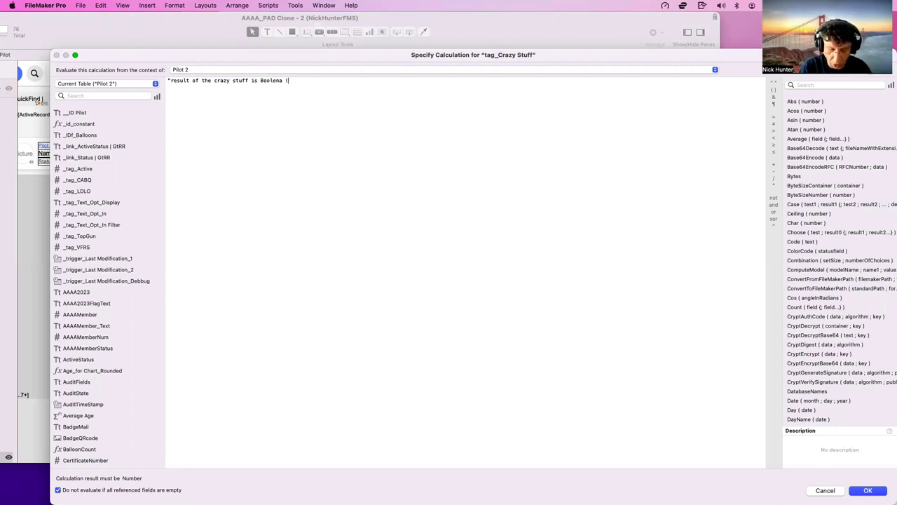
type("1 or 0")
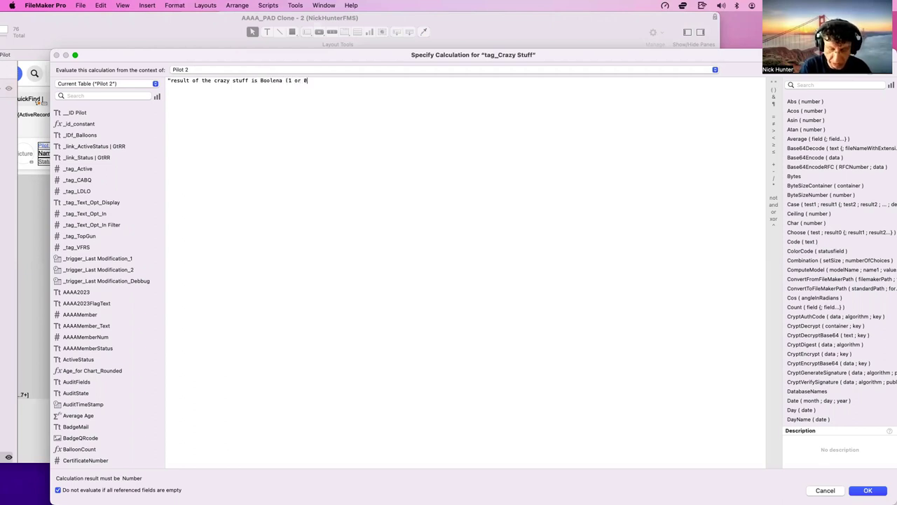
type(")\"")
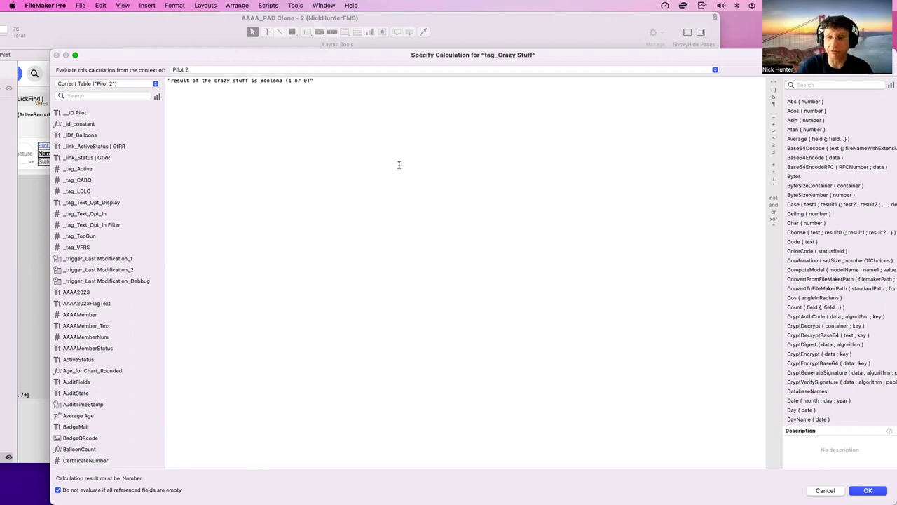
Wrap the placeholder text in a Let function that declares trigger = _trigger_Last Modification_1, indenting the body and closing the parenthesis
key("Return")
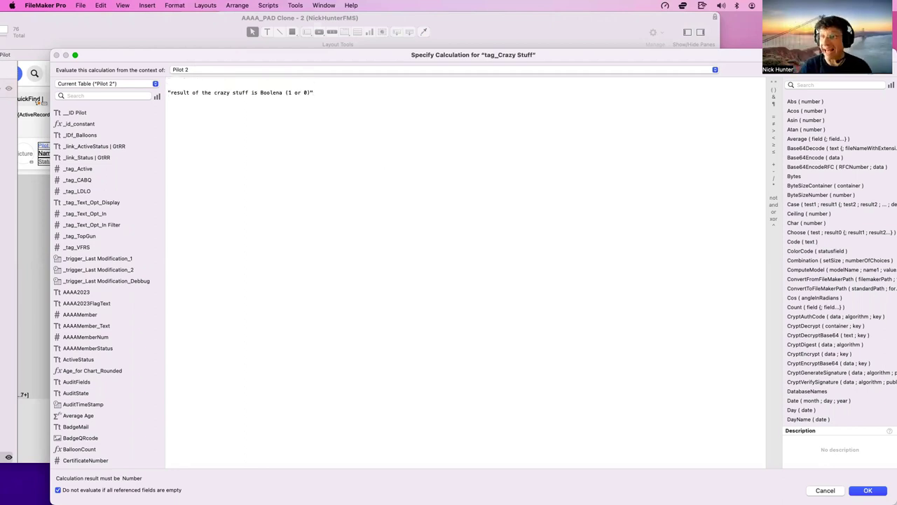
type("Let (")
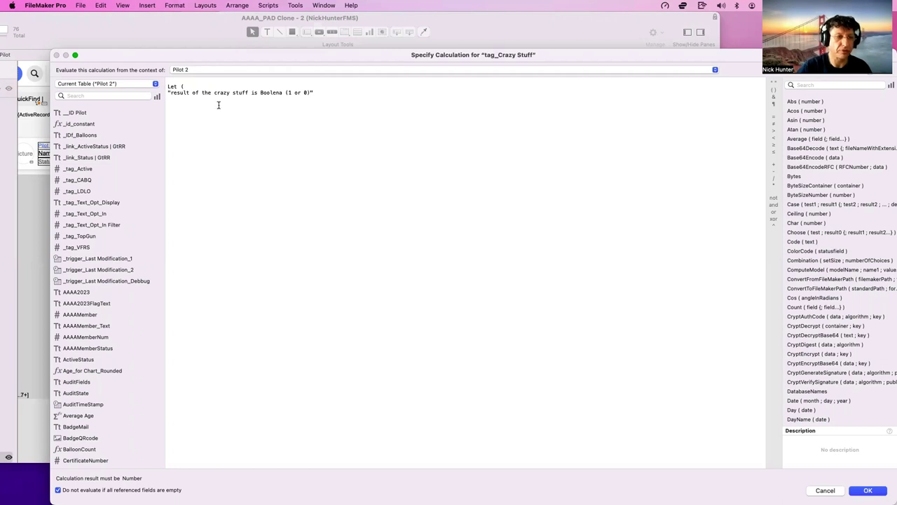
left_click(169, 86)
key("BackSpace")
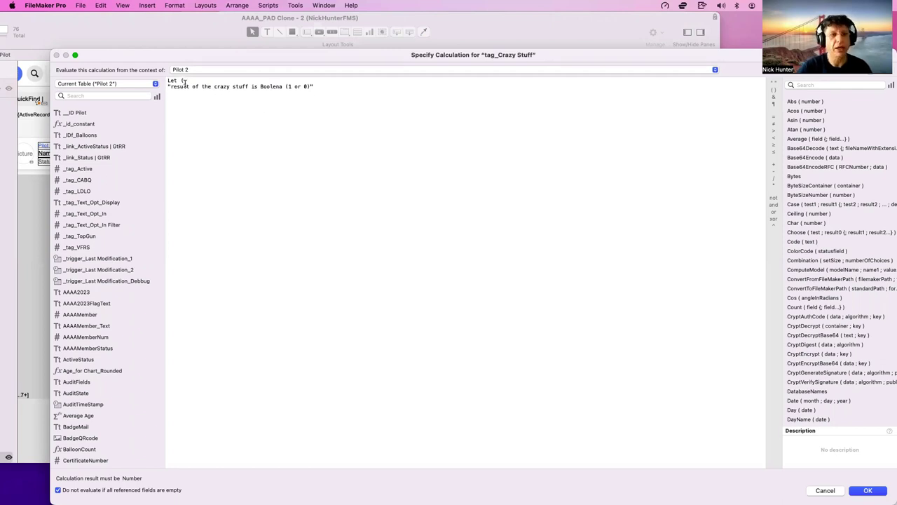
key("Return")
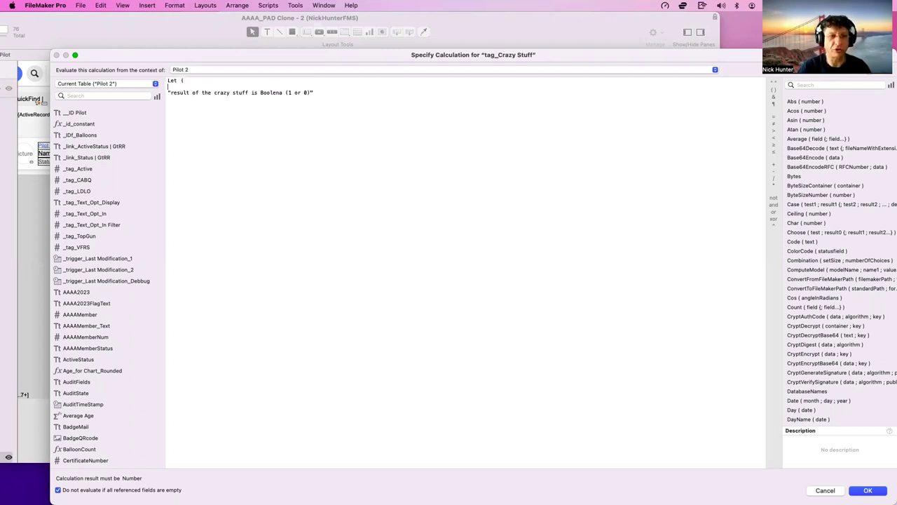
key("Tab")
type("trigger ")
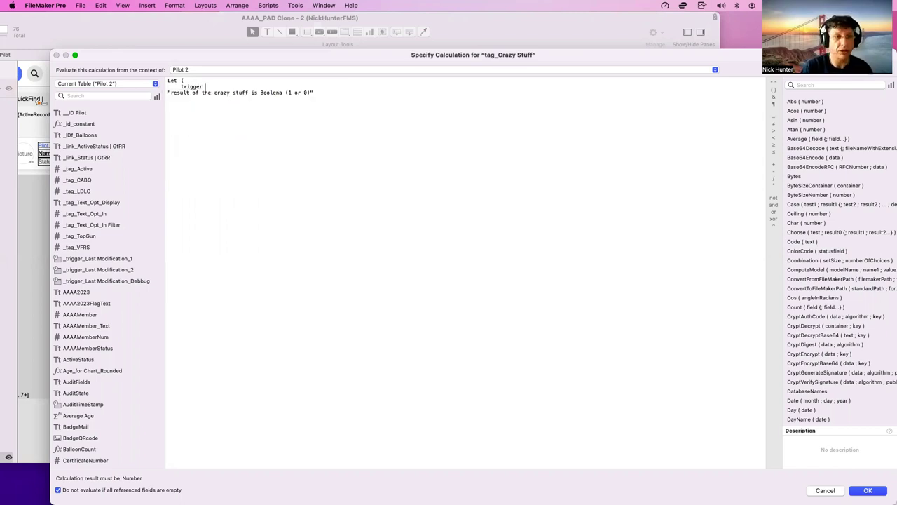
type("= _tr")
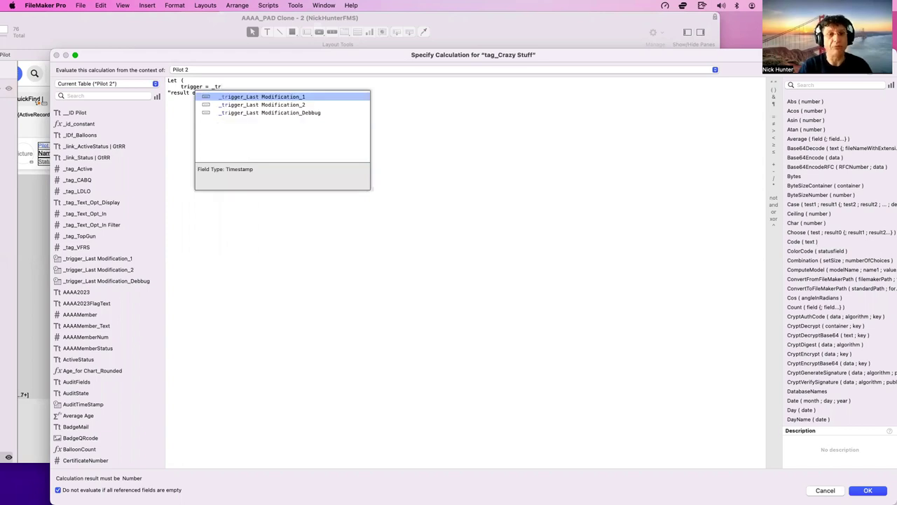
key("Return")
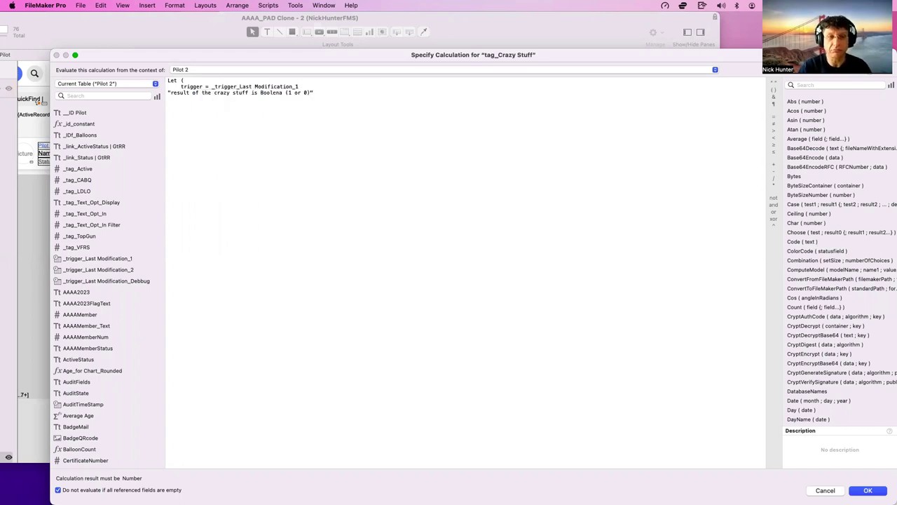
type(";")
key("Return")
key("Tab")
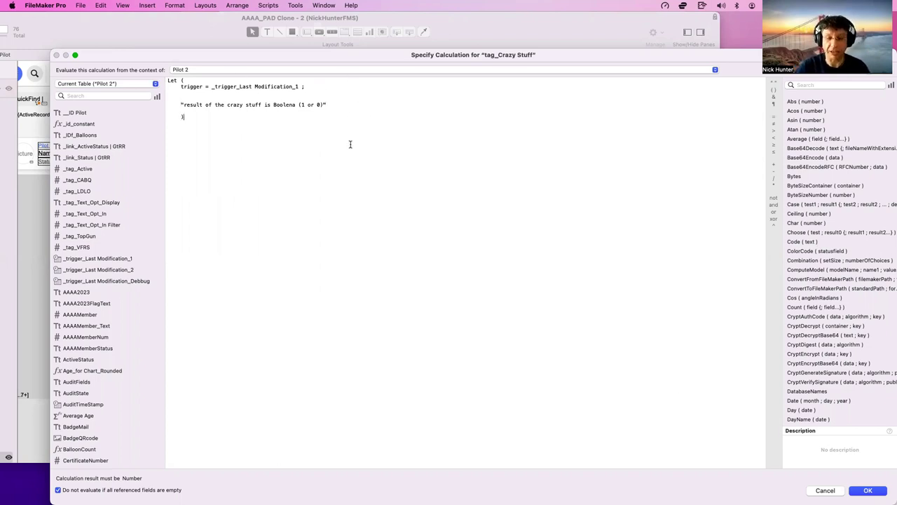
Evaluate the tag_Crazy Stuff calculation from the Pilot context, let it replace existing values, and save the database changes
left_click(190, 70)
key("Up")
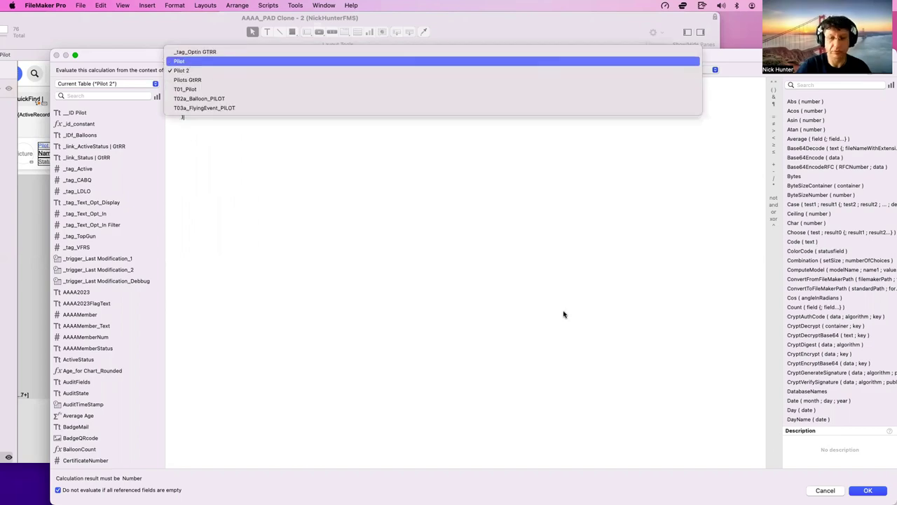
key("Return")
left_click(852, 490)
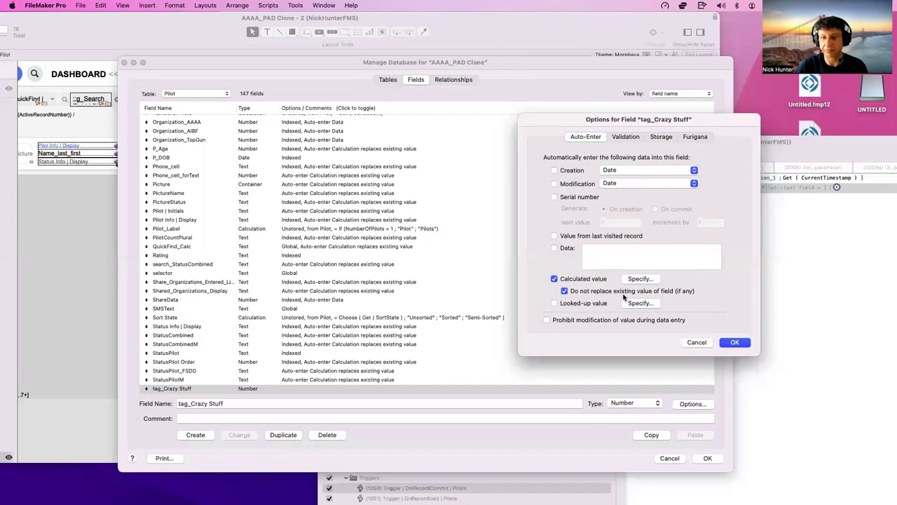
left_click(734, 342)
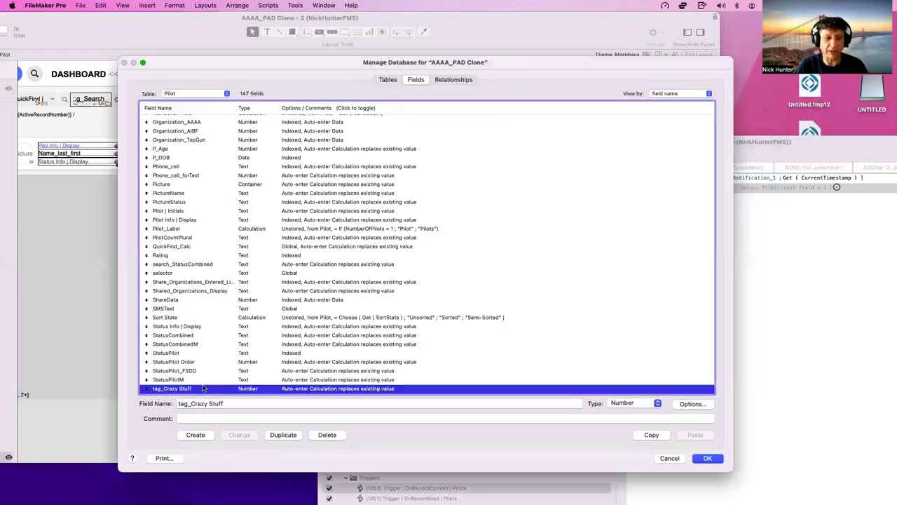
left_click(708, 458)
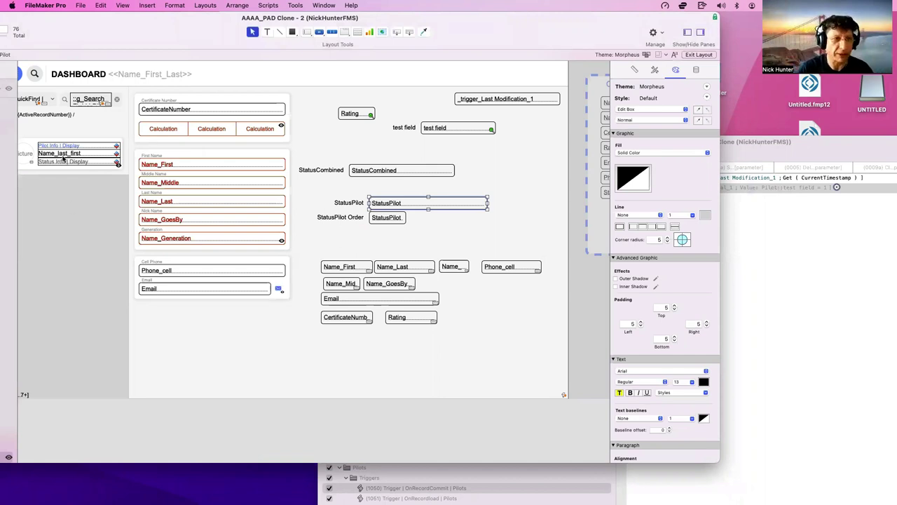
Set the hide condition of the grouped name fields on the layout to Pilot::tag_Crazy Stuff ≠ 1
double_click(187, 49)
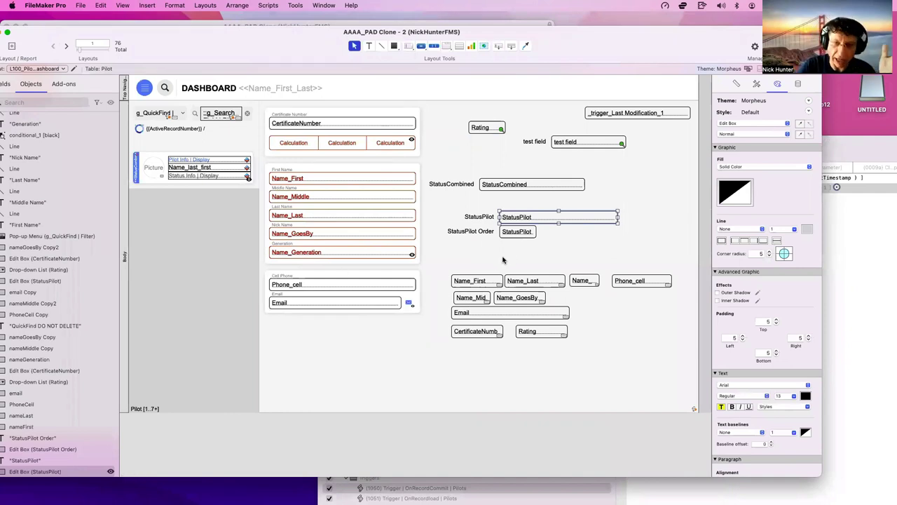
left_click(338, 202)
left_click_drag(582, 53, 492, 54)
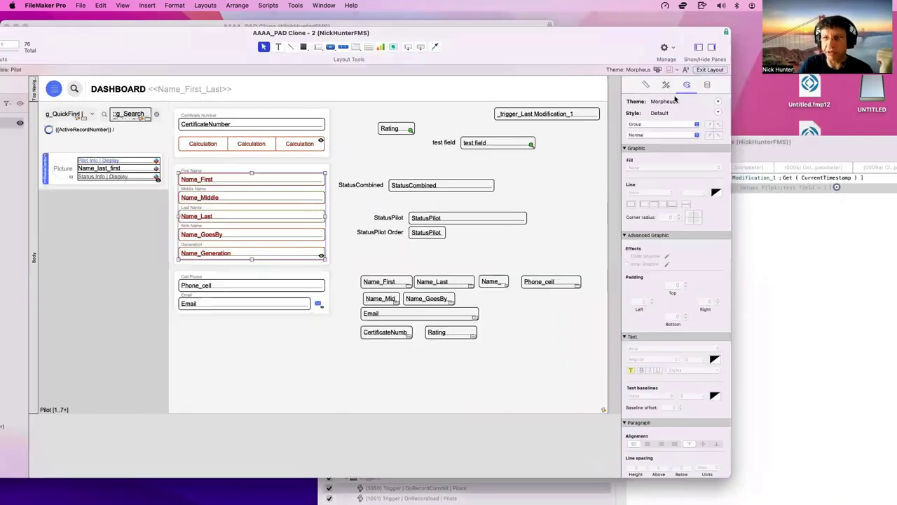
left_click(707, 84)
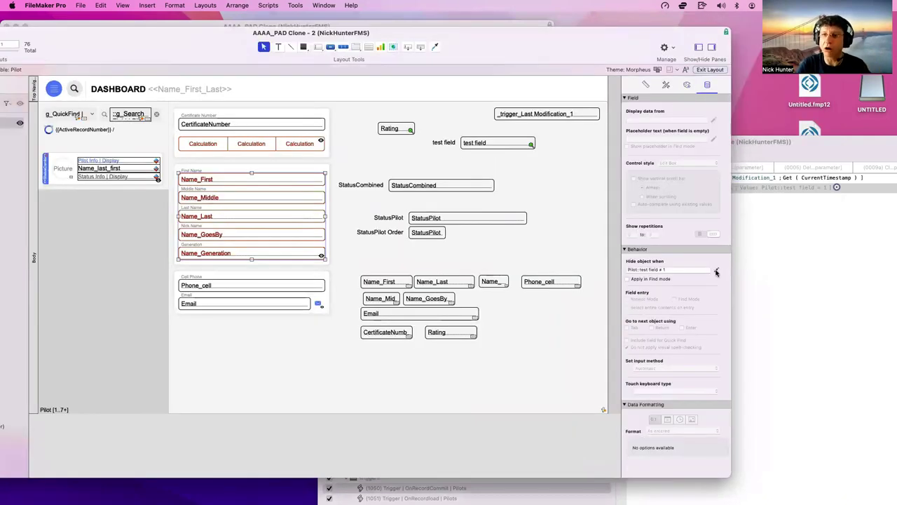
left_click(716, 270)
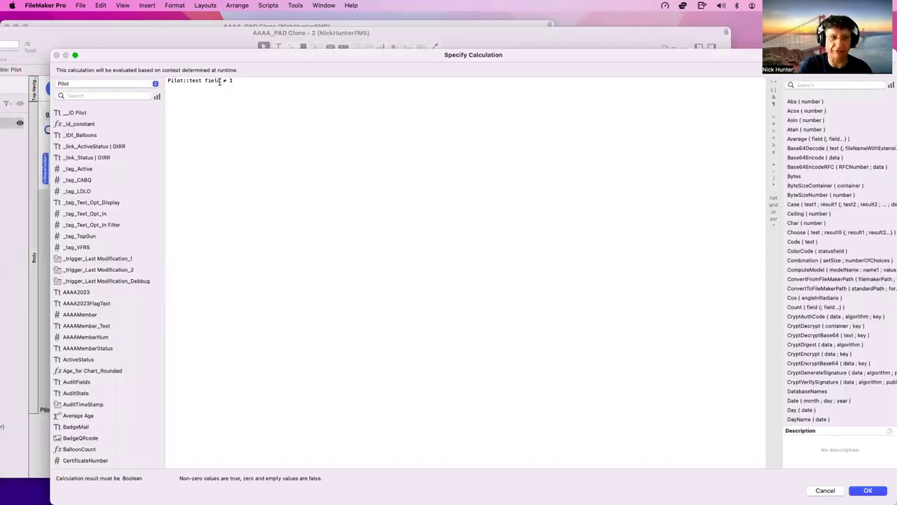
left_click_drag(220, 81, 152, 76)
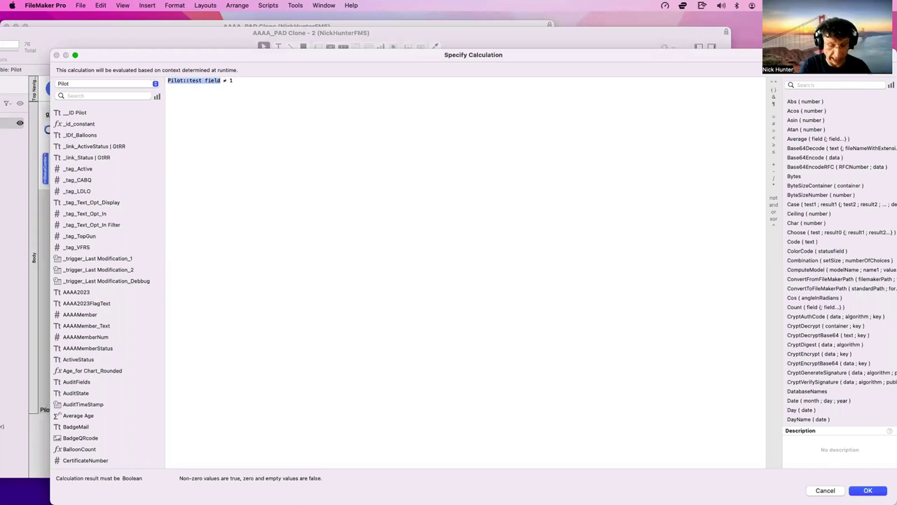
type("tag")
key("Down")
key("Down")
key("Down")
key("Up")
key("Up")
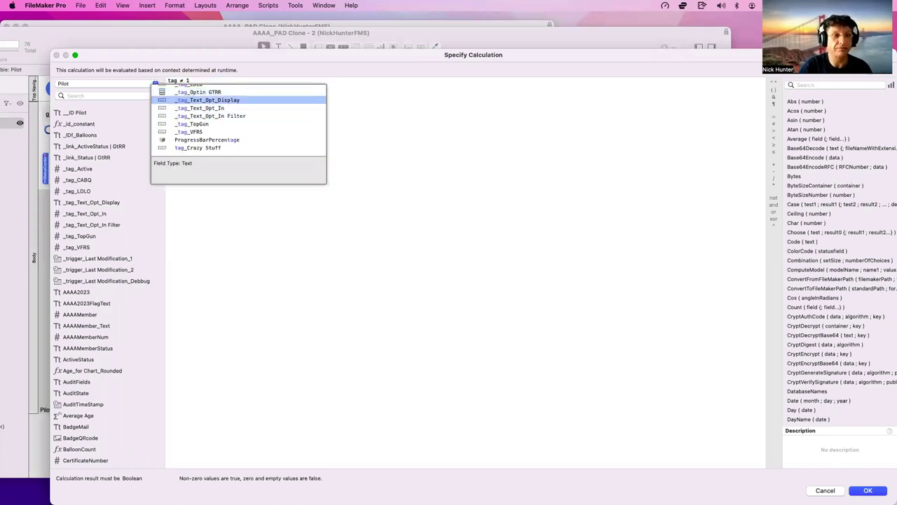
key("Up")
key("Up")
key("Up")
key("Up")
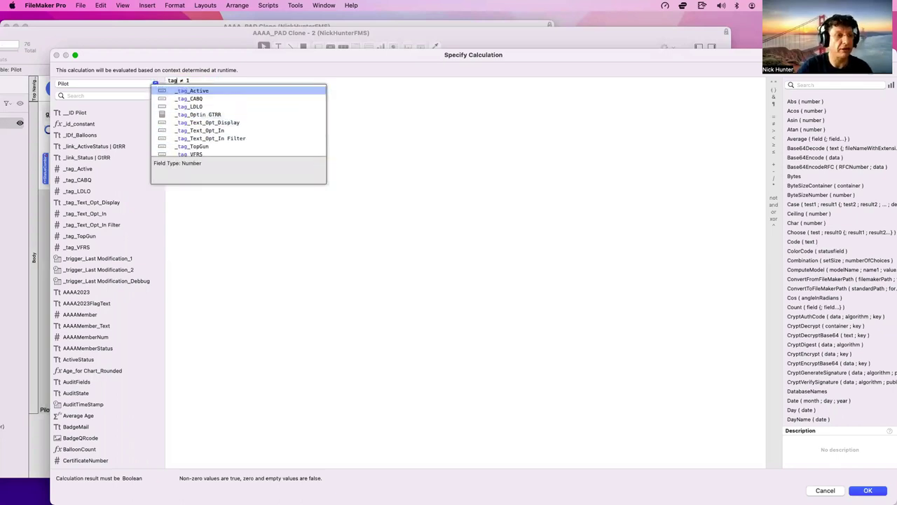
scroll(177, 123, "down", 3)
scroll(184, 133, "up", 1)
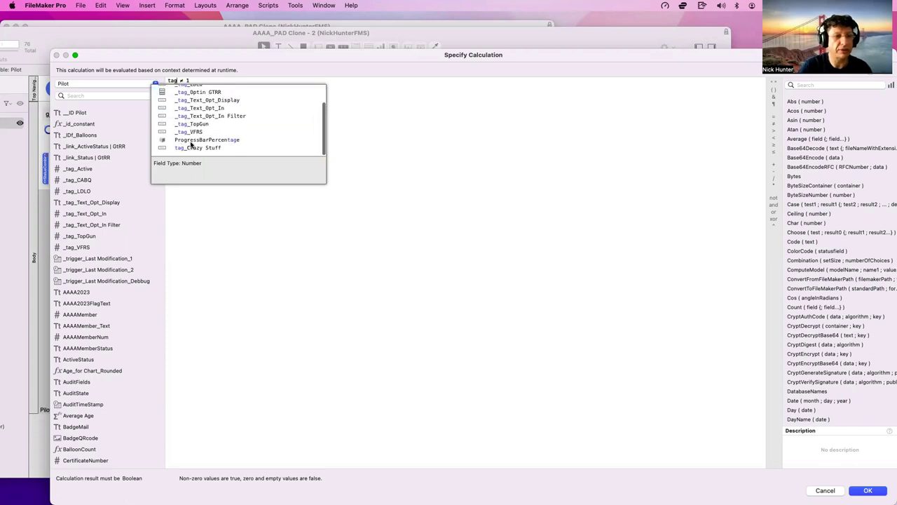
left_click(191, 147)
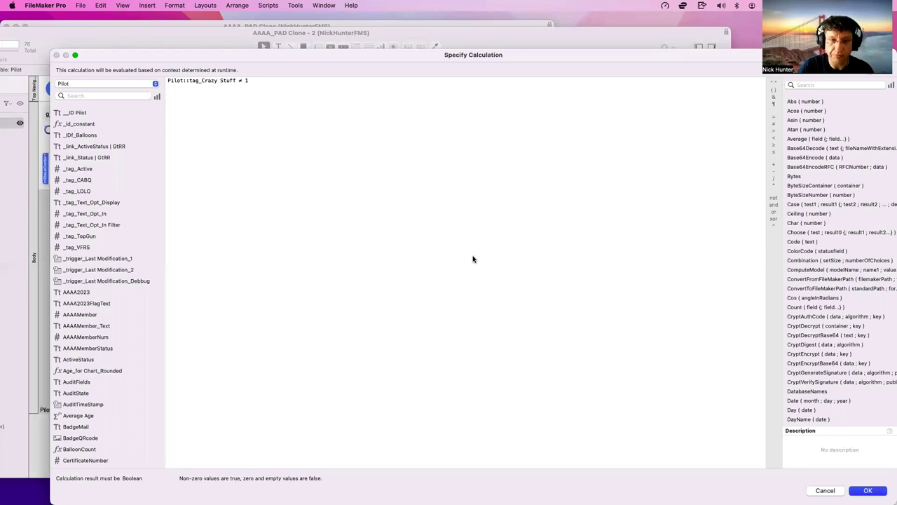
key("Return")
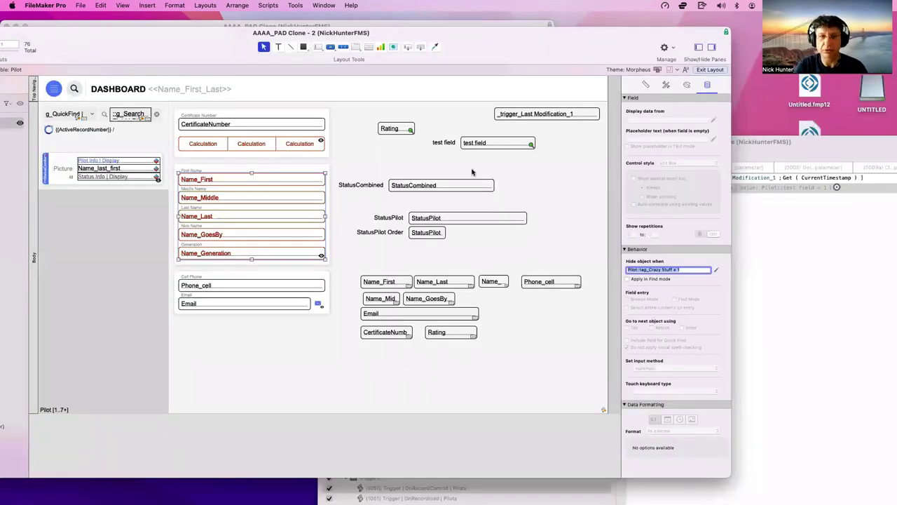
Change the test field edit box on the layout to show data from tag_Crazy Stuff
left_click(483, 147)
double_click(483, 147)
scroll(459, 276, "down", 2)
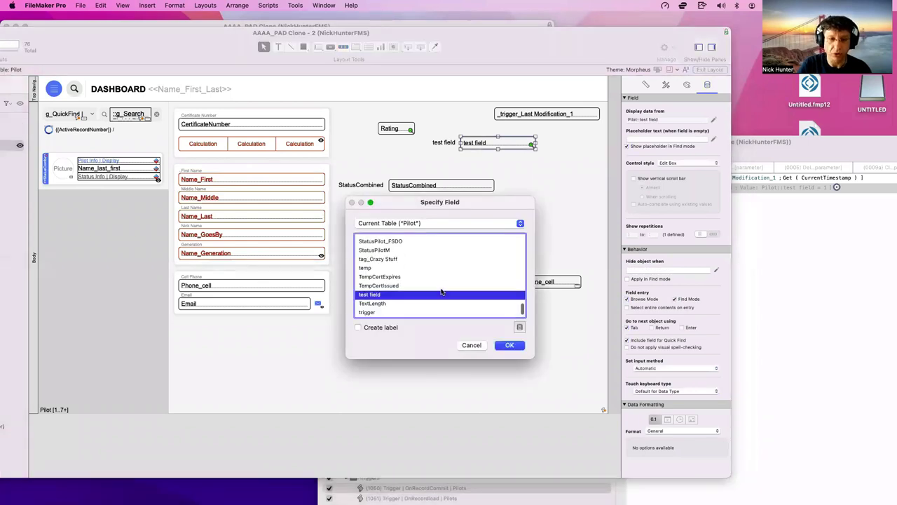
key("Down")
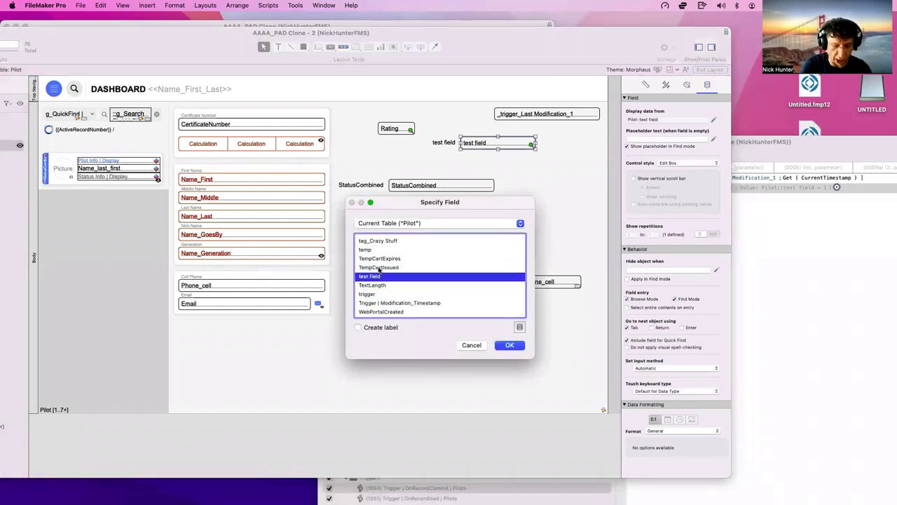
key("t")
double_click(405, 242)
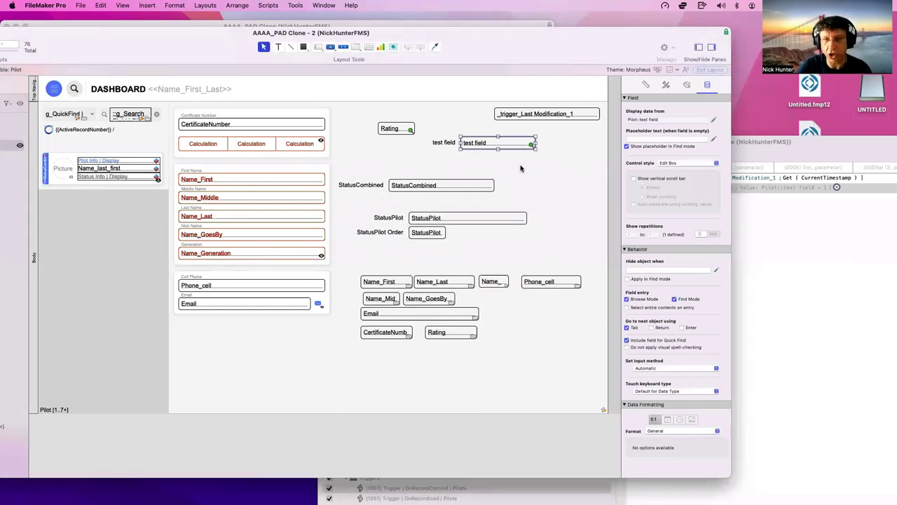
Replace the test field label beside the tag_Crazy Stuff edit box with Crazy
double_click(435, 143)
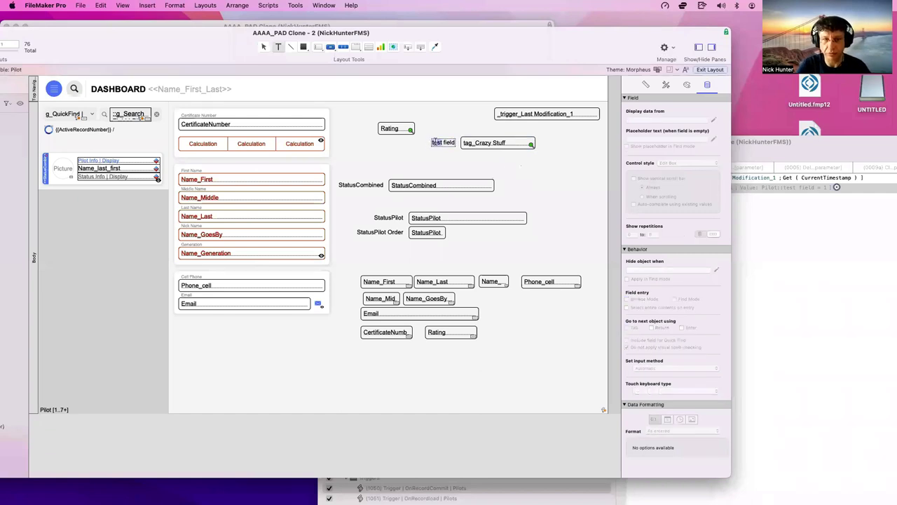
type("Crazy:")
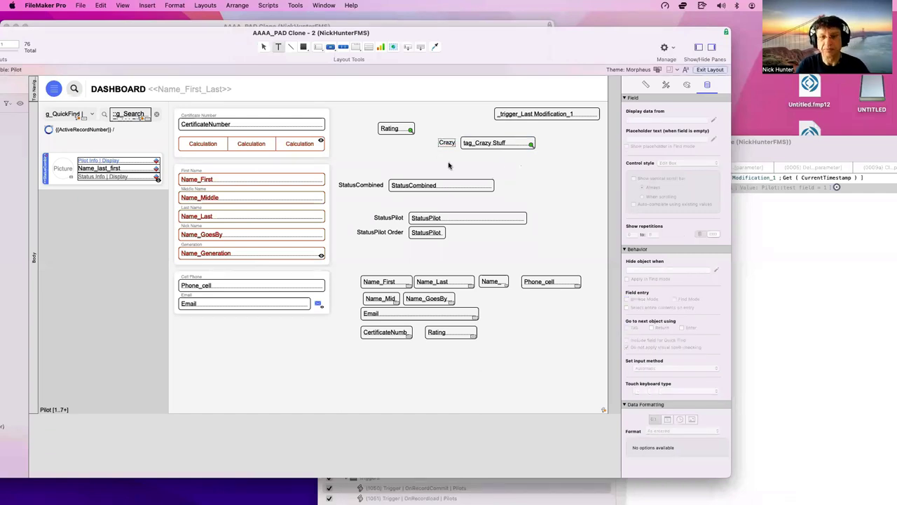
left_click(449, 166)
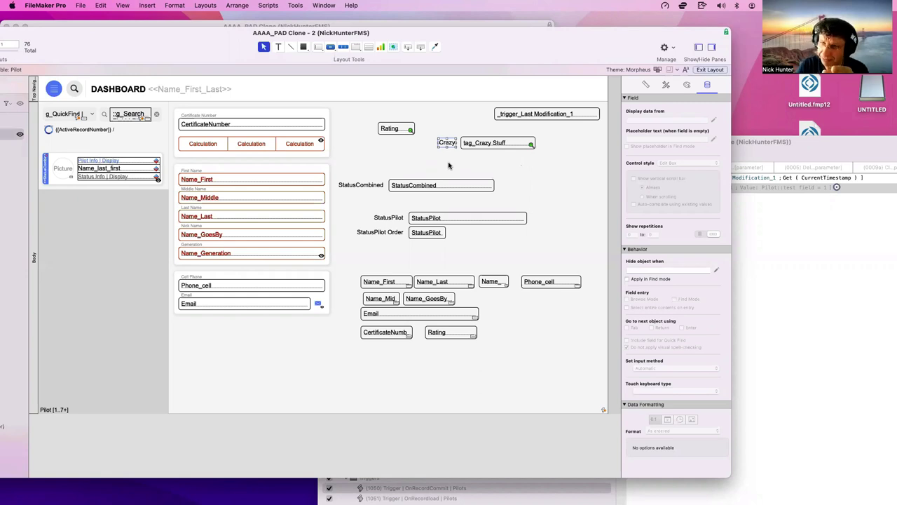
Switch the layout to Browse mode and open a new window of the same dashboard
key("super+b")
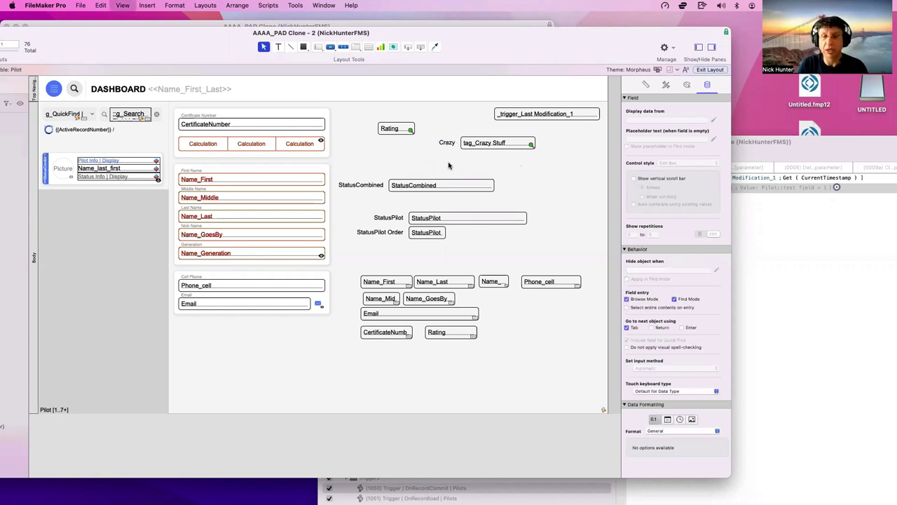
key("super+b")
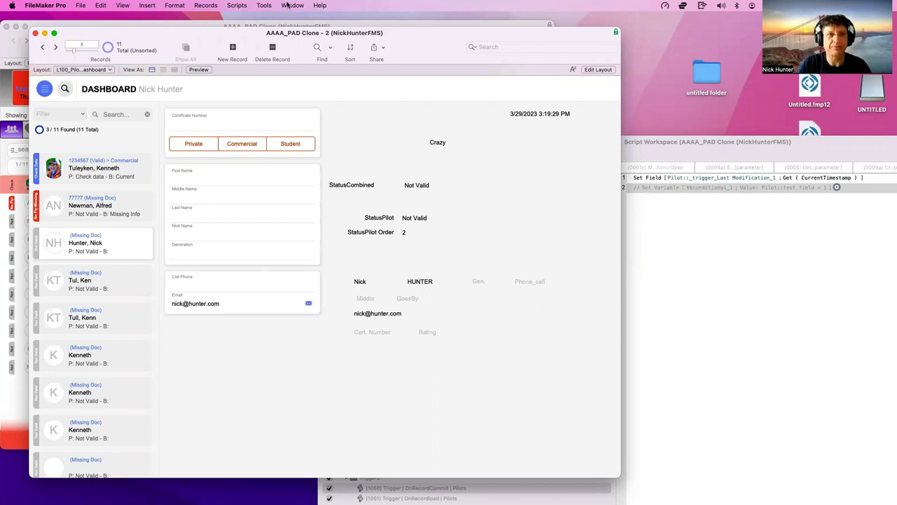
left_click(289, 5)
left_click(281, 19)
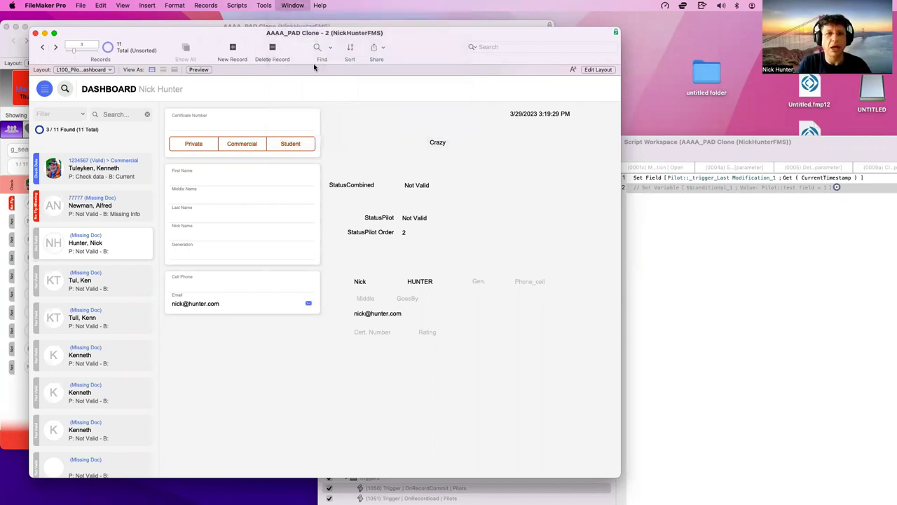
Add a Perform Script on Server step at the end of the (0003) Slide Navigation | No Annimation script
key("super+shift+s")
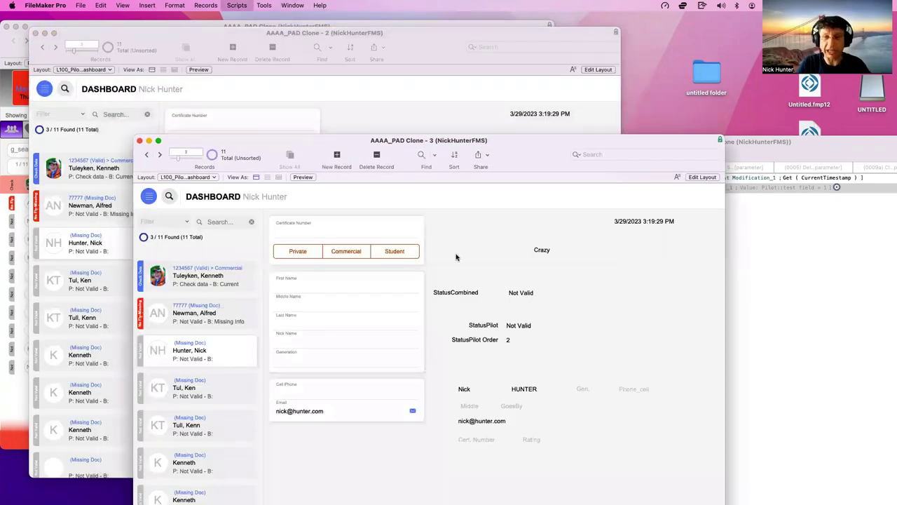
left_click(482, 254)
left_click(653, 227)
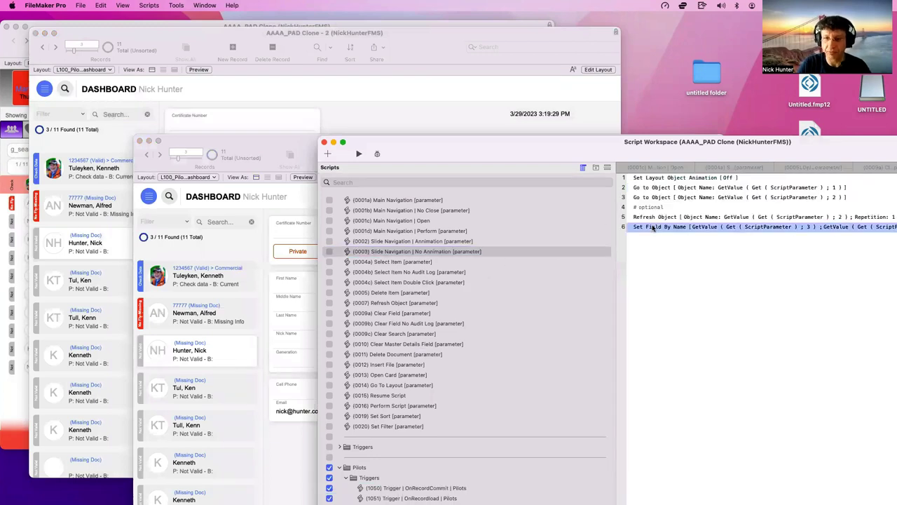
key("Return")
key("Return")
type("perf")
key("Down")
key("Down")
key("Down")
key("Down")
key("Down")
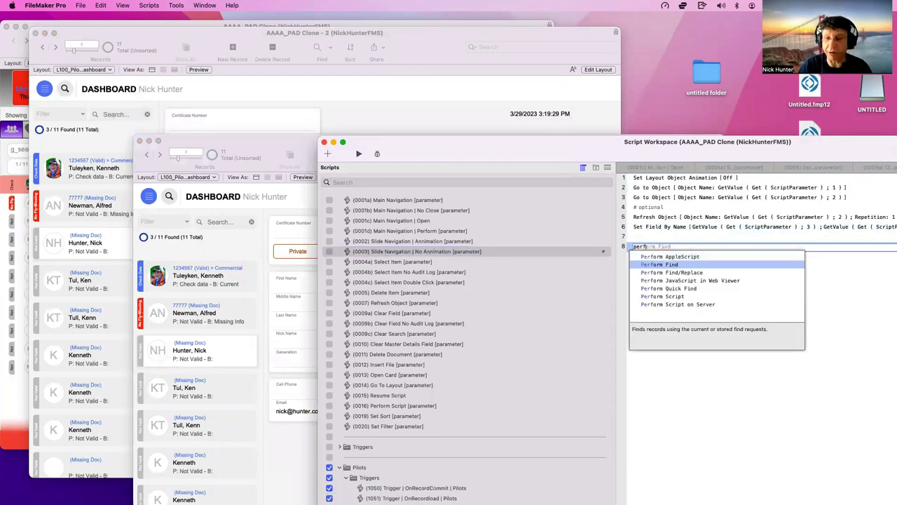
key("Down")
key("Return")
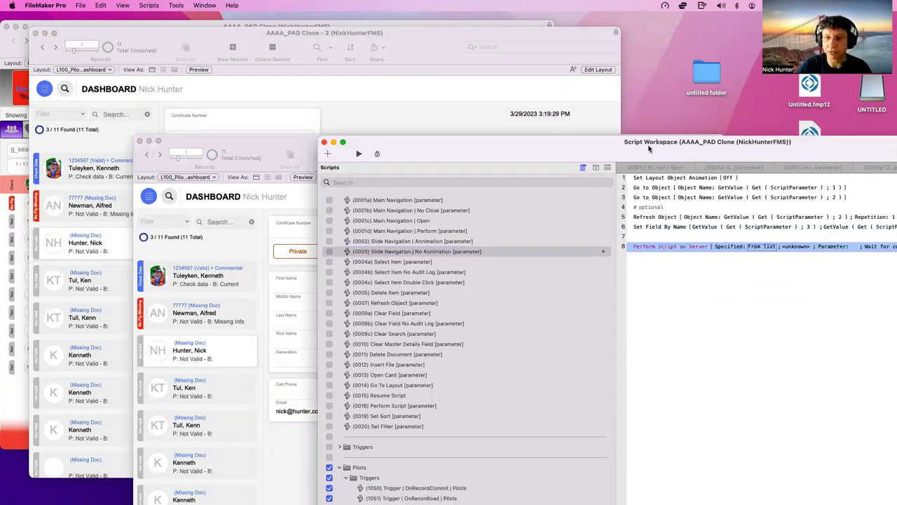
Remove the Perform Script on Server step from the Slide Navigation script and save the script
left_click_drag(659, 142, 608, 151)
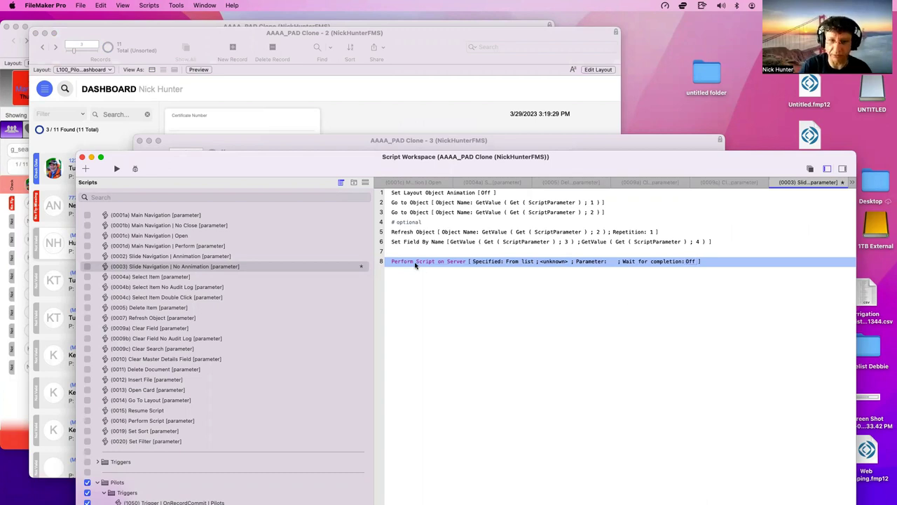
key("Delete")
key("super+s")
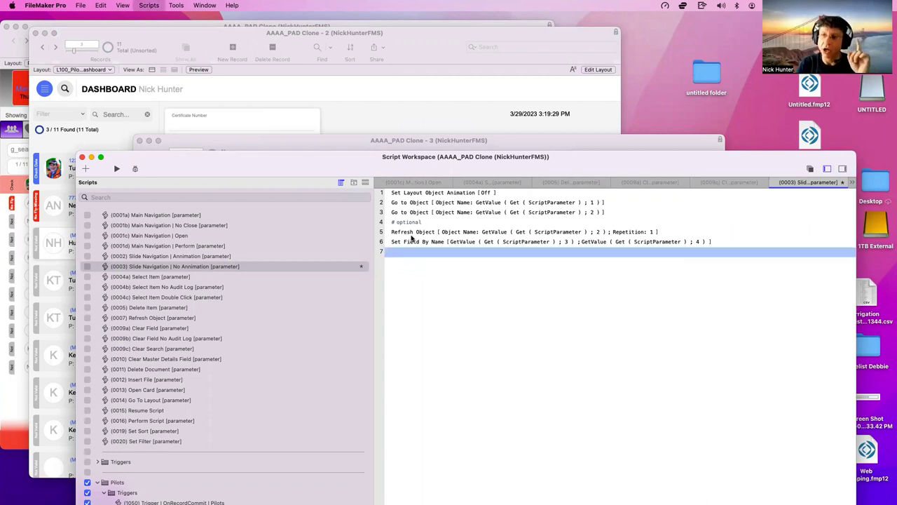
Return to the new dashboard window and enter 0 in the record's Crazy field
mouse_move(393, 168)
left_mouse_down()
mouse_move(460, 170)
mouse_move(536, 212)
left_mouse_up()
left_click(492, 143)
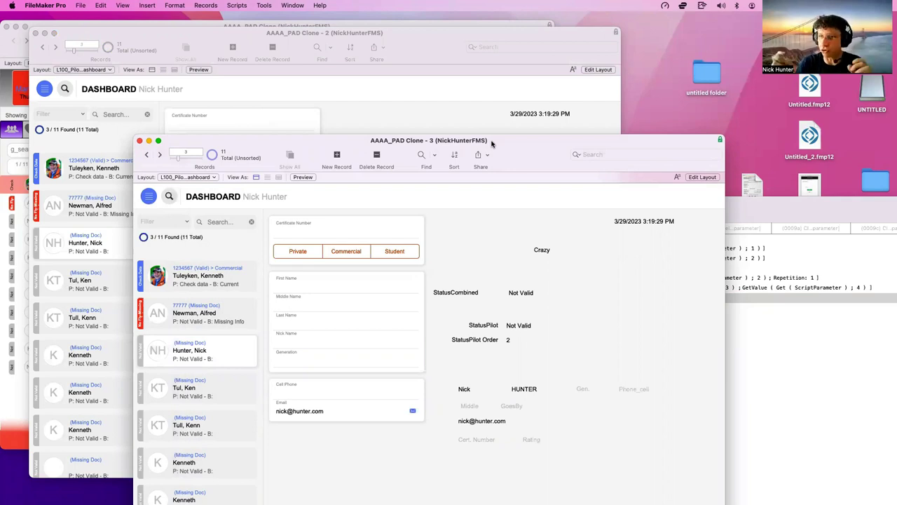
left_click(570, 250)
type("?")
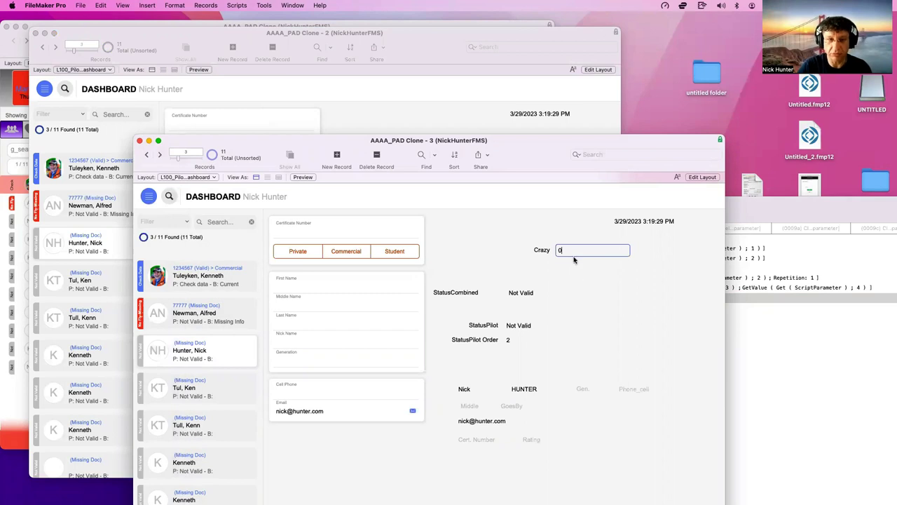
left_click(572, 260)
left_click_drag(572, 254, 614, 258)
Open the auto-enter calculation of the Pilot table's tag_Crazy Stuff field in the database definition
key("super+shift+d")
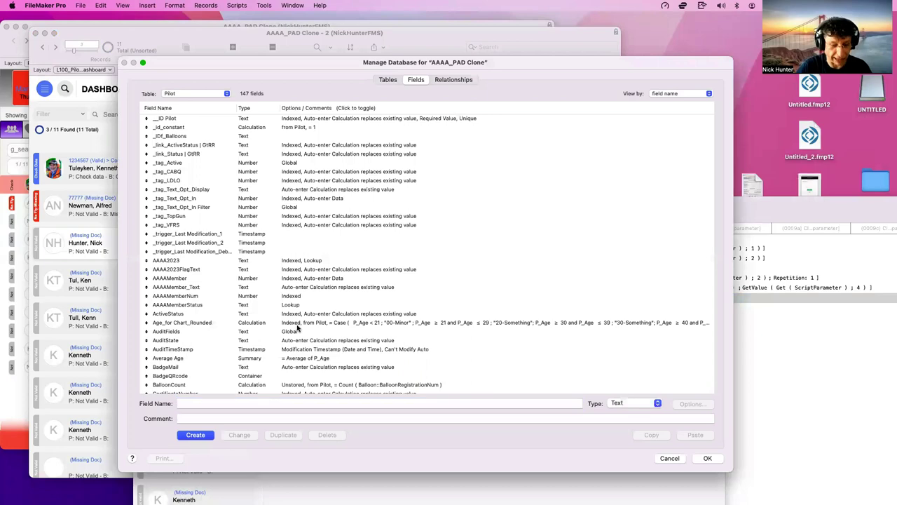
left_click(298, 325)
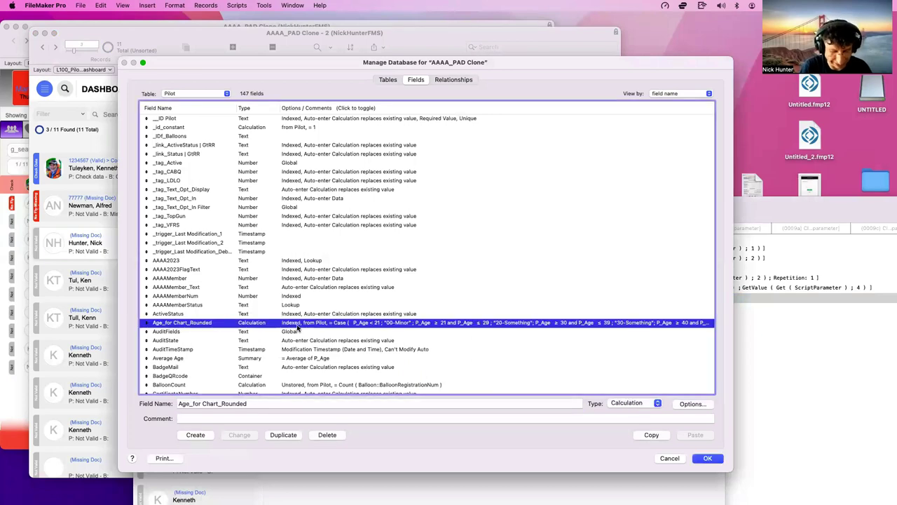
scroll(298, 324, "down", 20)
left_click(208, 388)
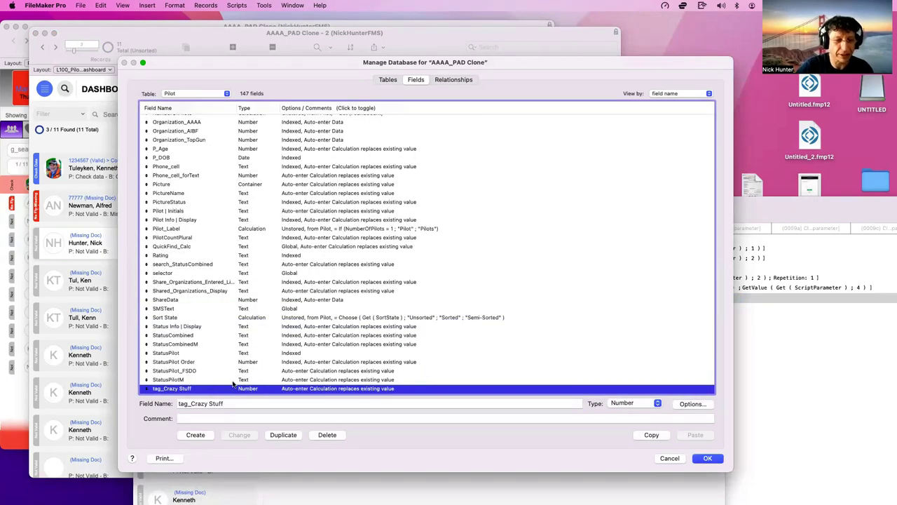
double_click(208, 388)
left_click(640, 279)
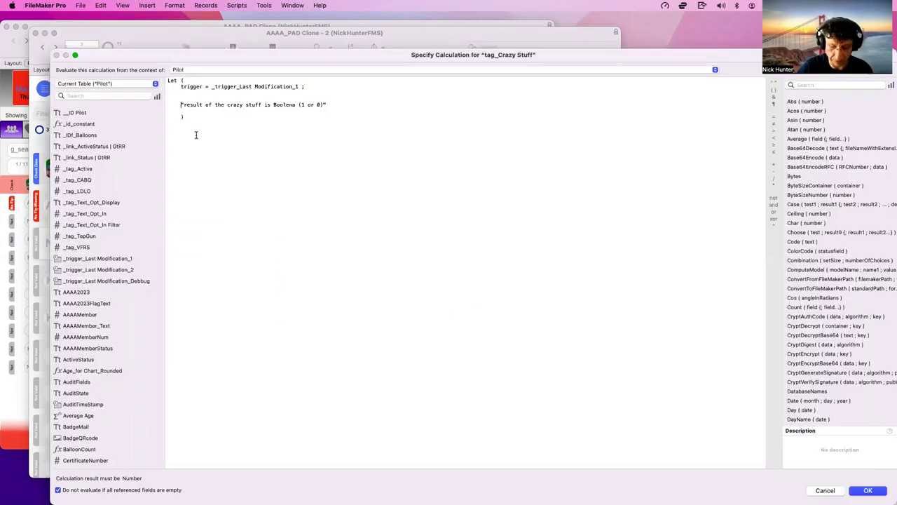
Comment out the "result of the crazy stuff" text, return Self in the tag_Crazy Stuff calculation instead, and save the database changes
type("//")
key("KP_Enter")
key("Return")
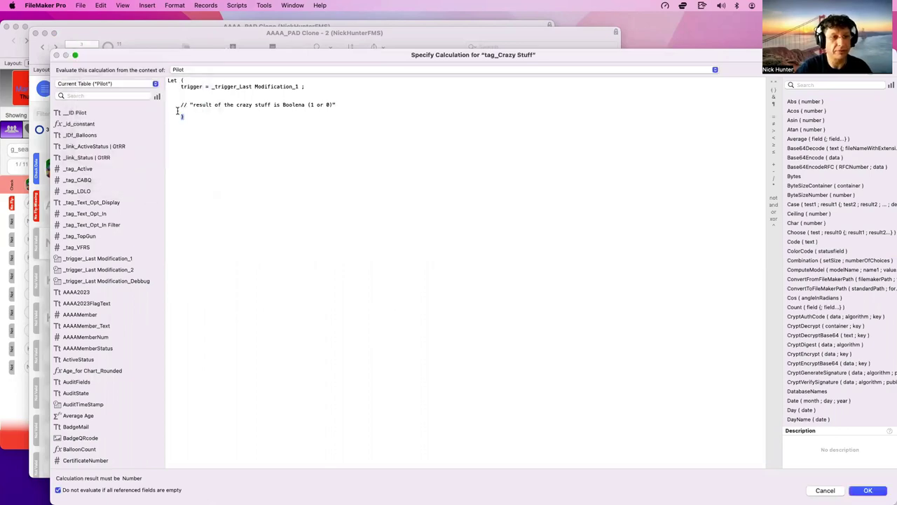
type("Self")
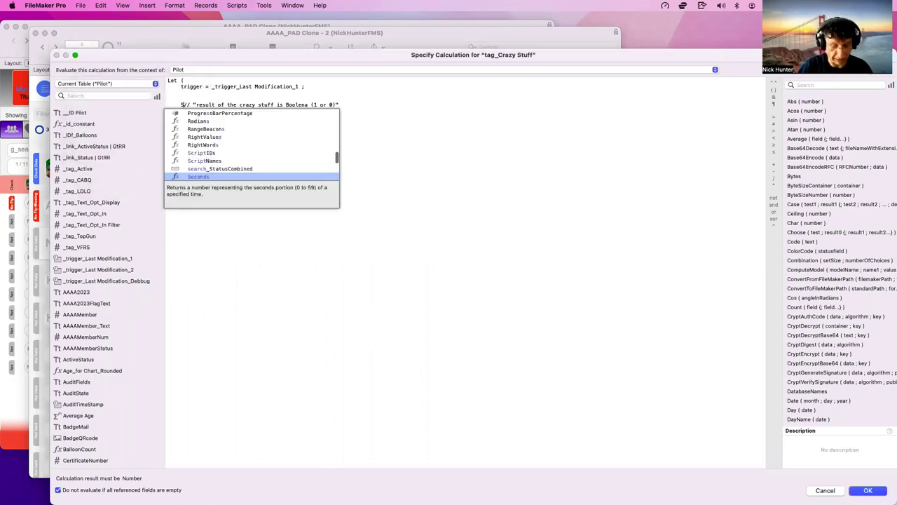
key("KP_Enter")
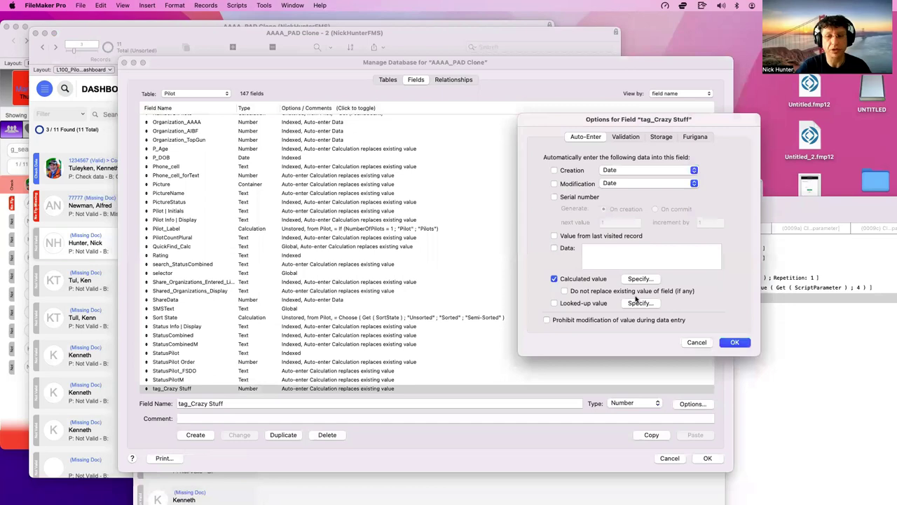
left_click(737, 344)
left_click(708, 458)
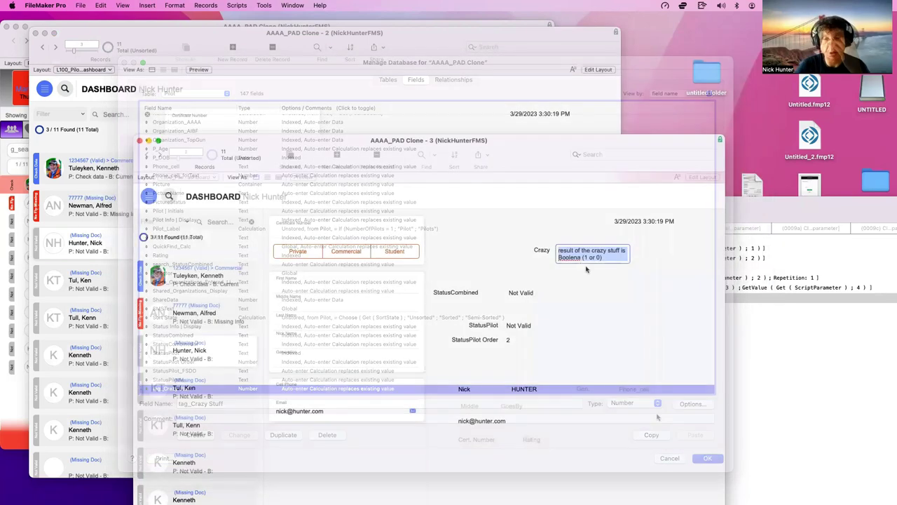
Set the record's Crazy field to 1 and commit it, and set the field back to 0
key("Return")
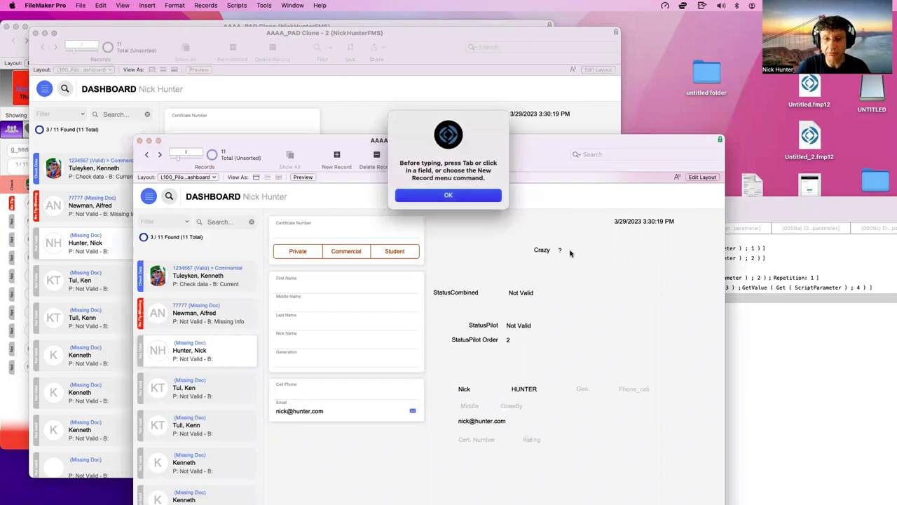
key("Return")
double_click(565, 250)
key("super+a")
type("1")
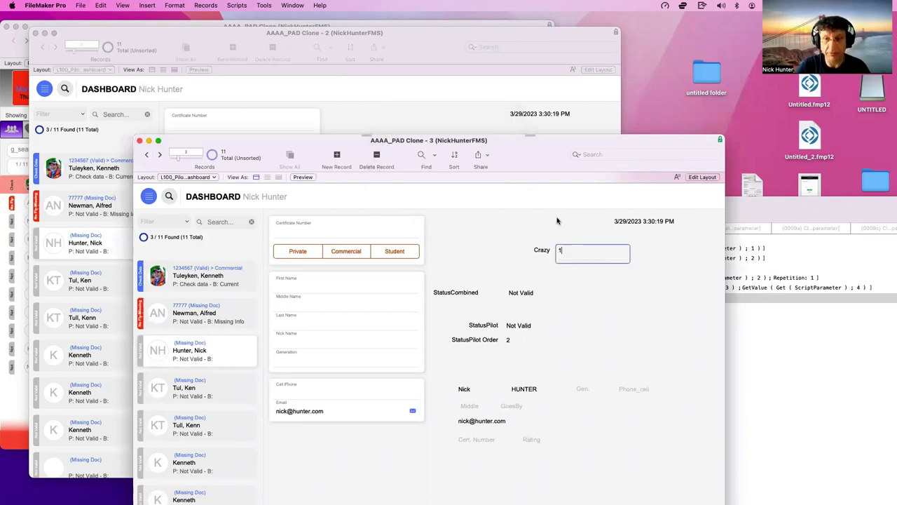
left_click(566, 230)
left_click(567, 249)
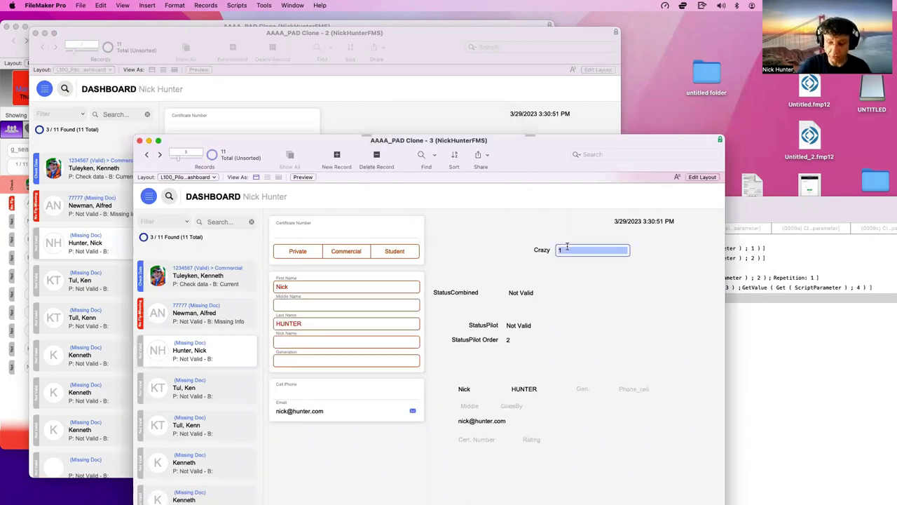
type("0")
key("Return")
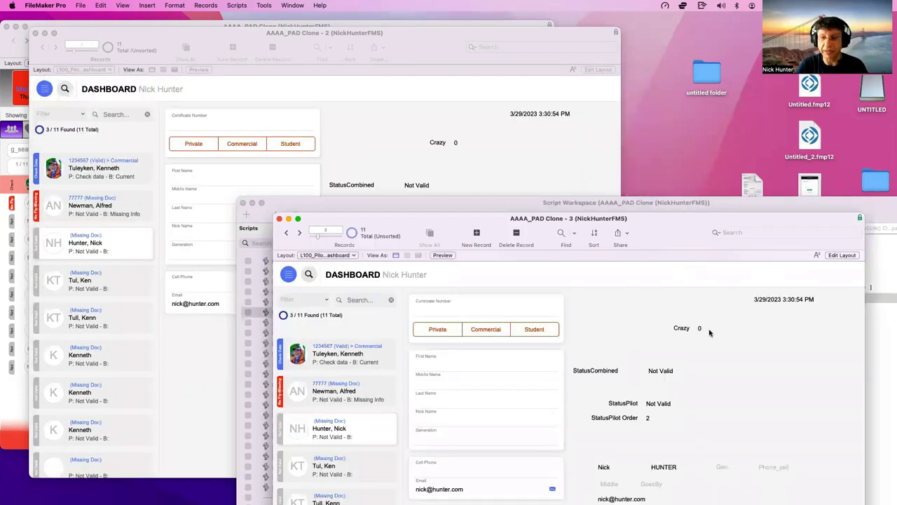
Close the Script Workspace and show the first pilot record in both dashboard windows, placed so both can be seen
left_click(708, 329)
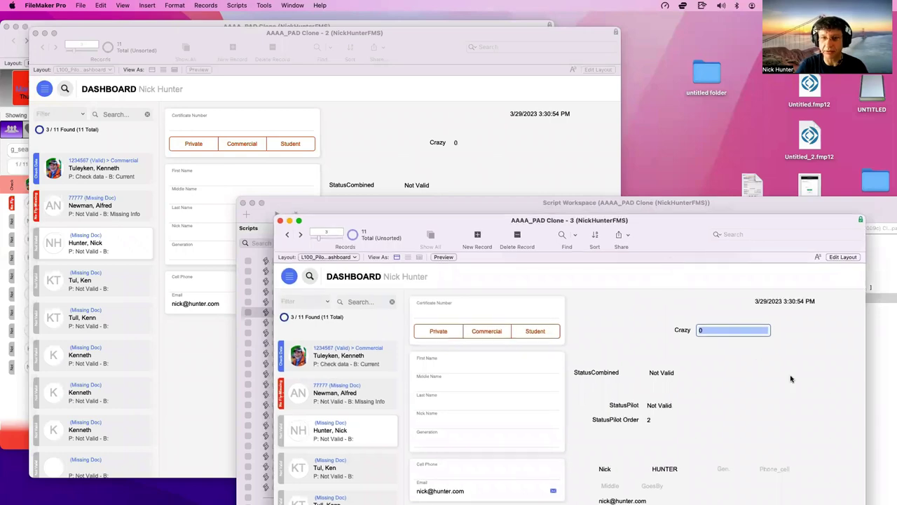
left_click(244, 204)
left_click(138, 171)
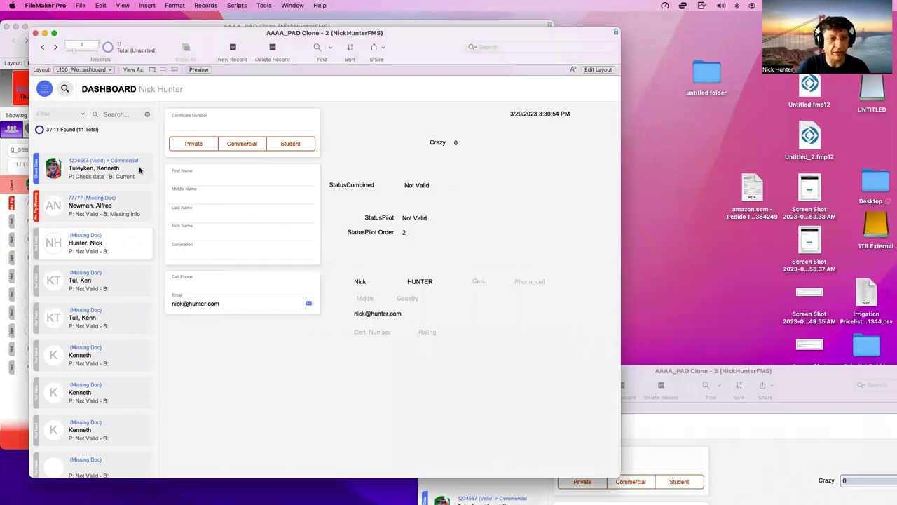
left_click(129, 172)
left_click(796, 389)
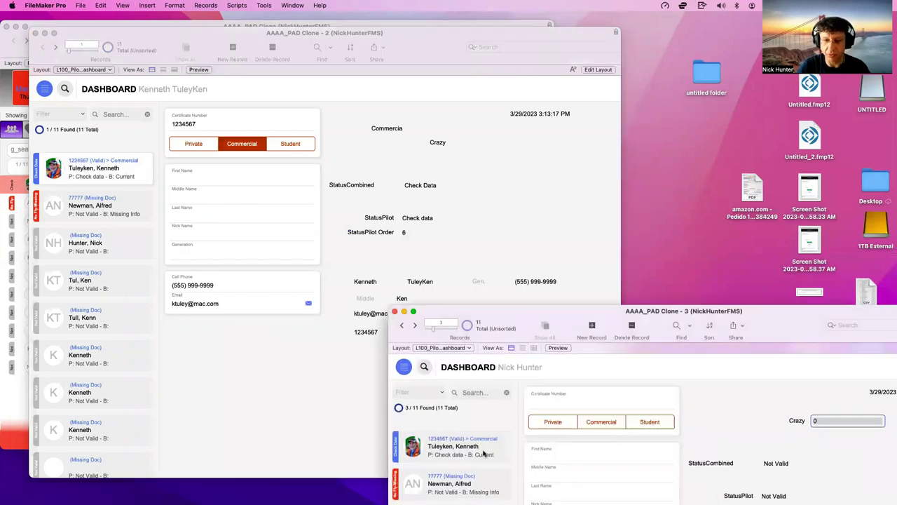
left_click(483, 454)
left_click_drag(753, 339, 727, 397)
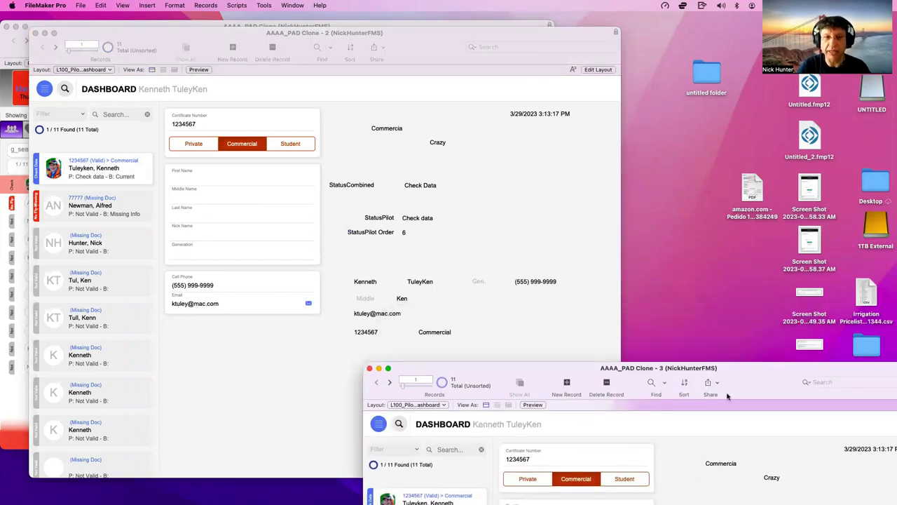
Enter 0 in the first pilot's Crazy field in the AAAA_PAD Clone - 2 window and commit the record
left_click(798, 479)
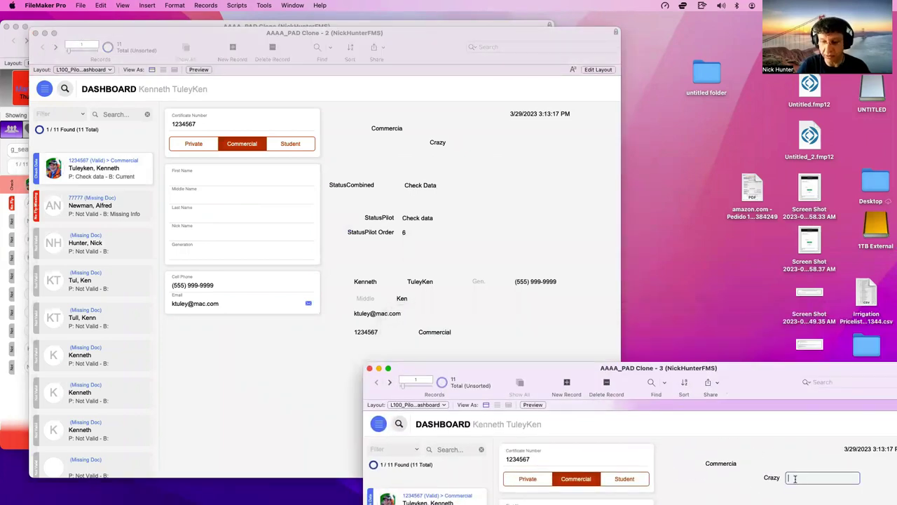
left_click(470, 148)
type("0")
left_click(488, 167)
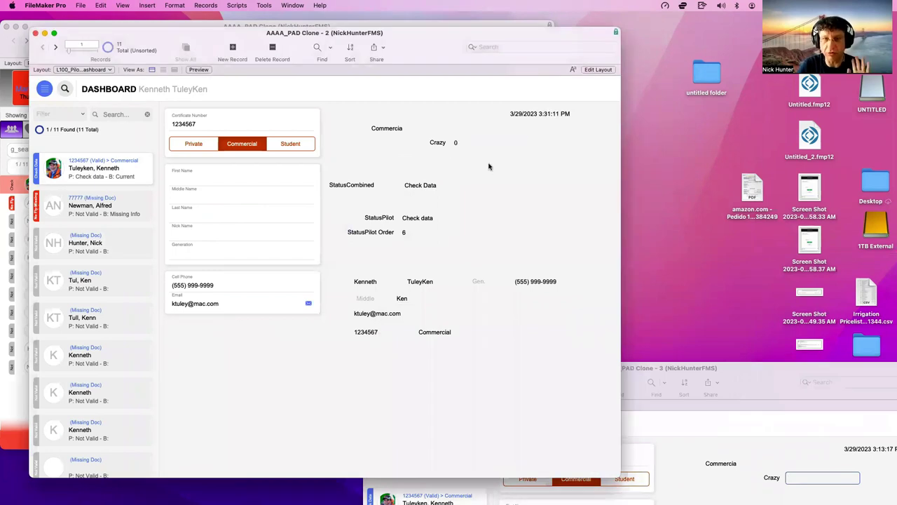
Set the first pilot's Crazy field to 1 from the AAAA_PAD Clone - 3 window and commit the record
left_click(741, 397)
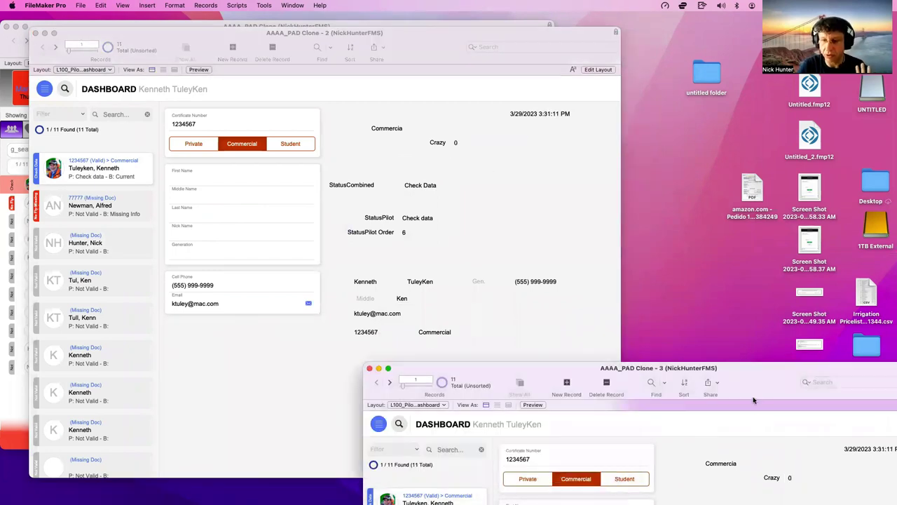
left_click_drag(753, 393, 756, 397)
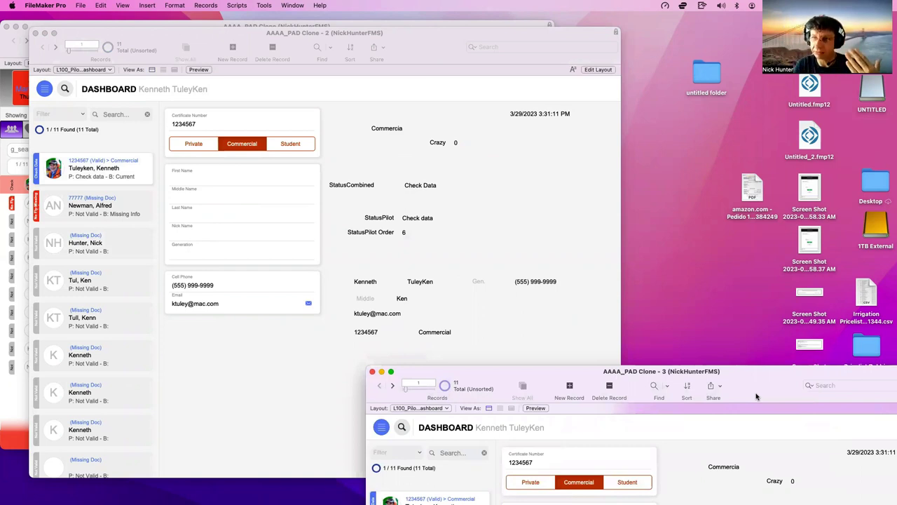
left_click(797, 483)
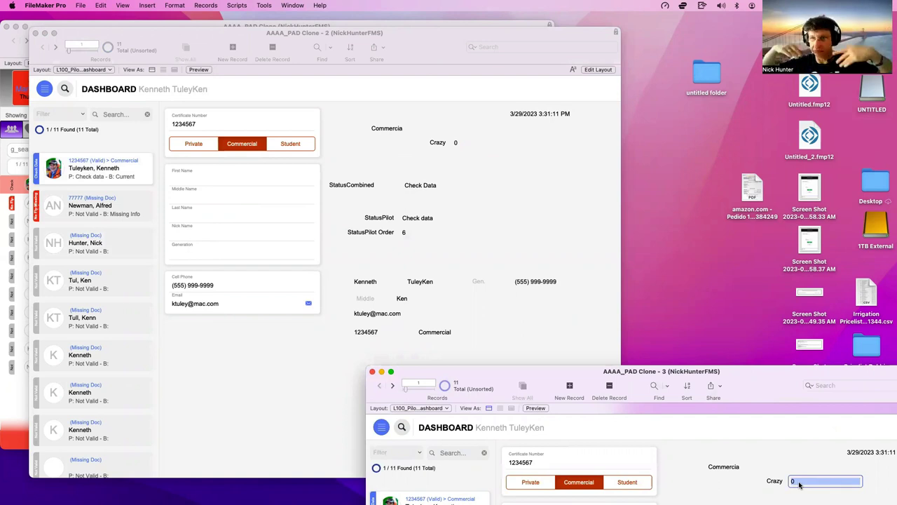
type("1")
key("Return")
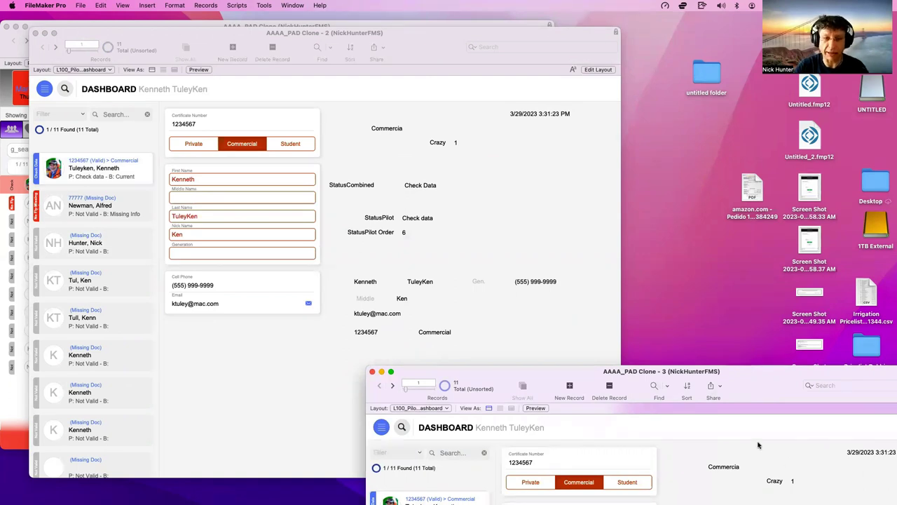
Reset the Crazy field to 0 in the AAAA_PAD Clone - 3 window, uncover the other window and commit the record
left_click(805, 482)
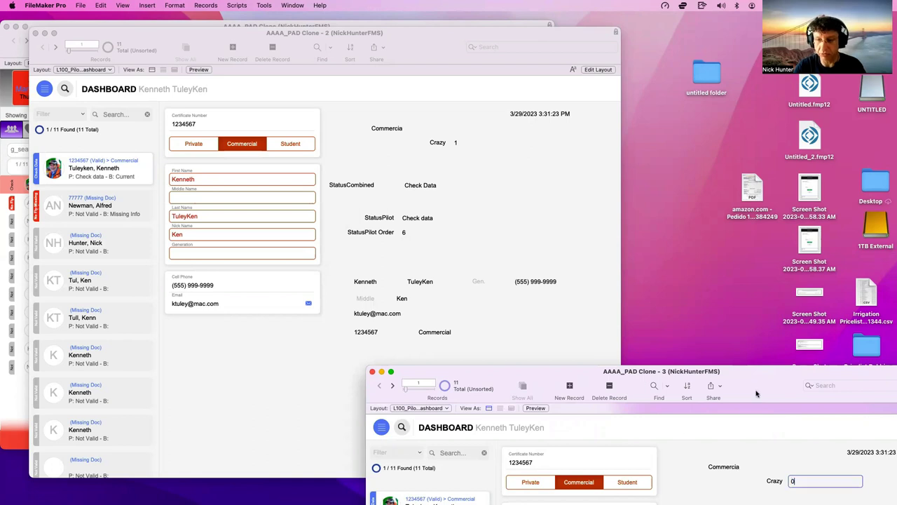
left_click_drag(757, 395, 796, 463)
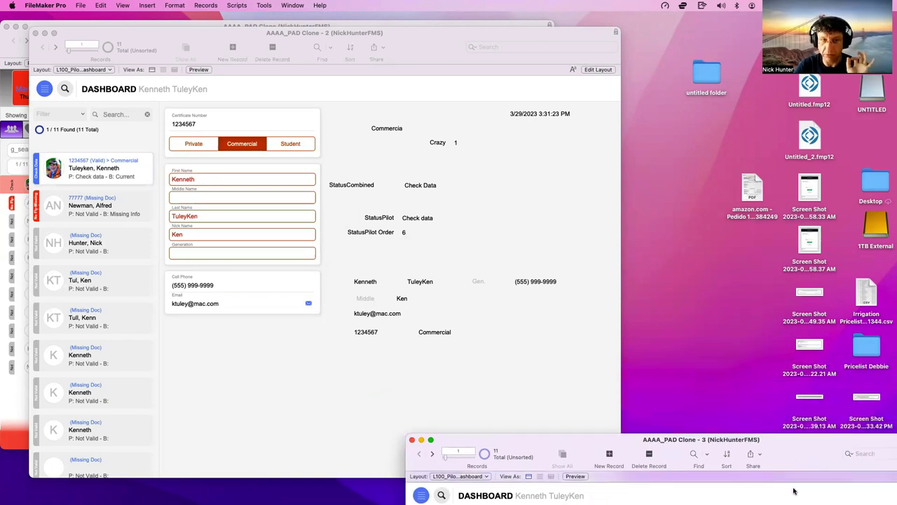
type("0")
key("Return")
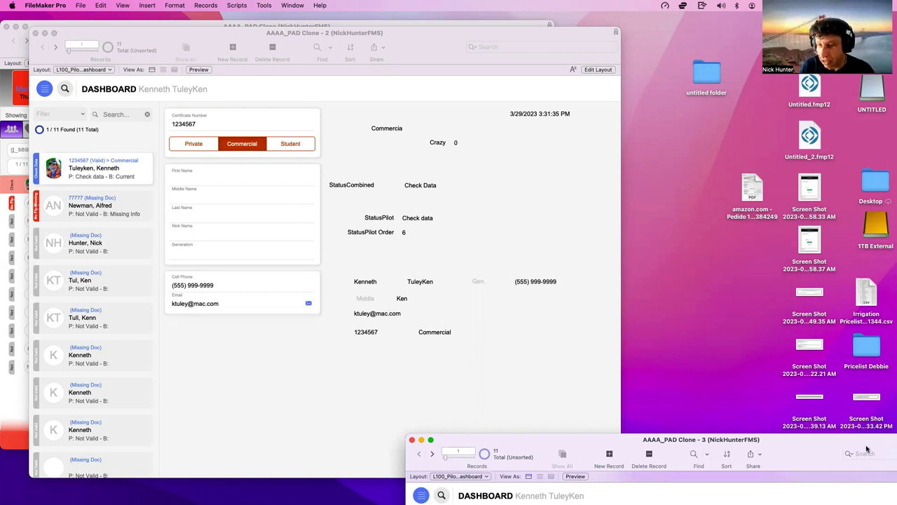
Set the Crazy field to 1 again from the AAAA_PAD Clone - 3 window, keeping the window clear of the other dashboard
left_click_drag(866, 450, 829, 370)
left_click(809, 470)
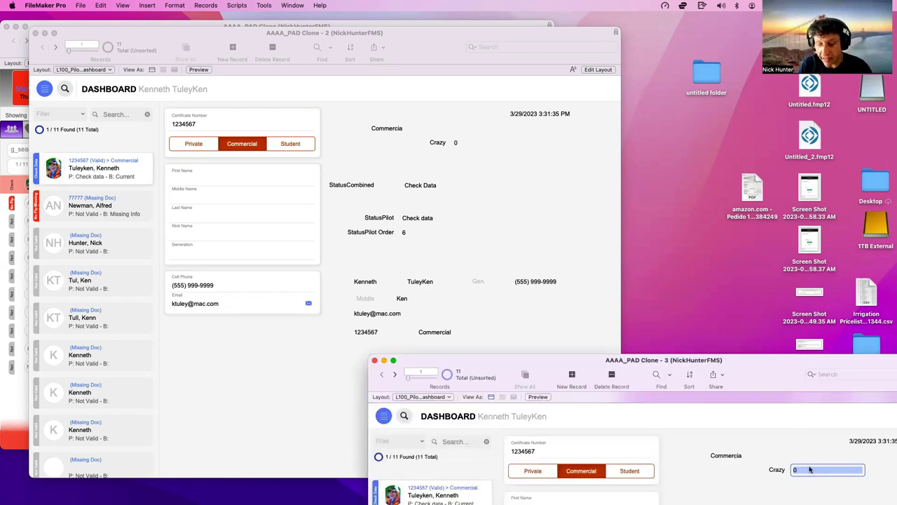
left_click_drag(697, 363, 780, 473)
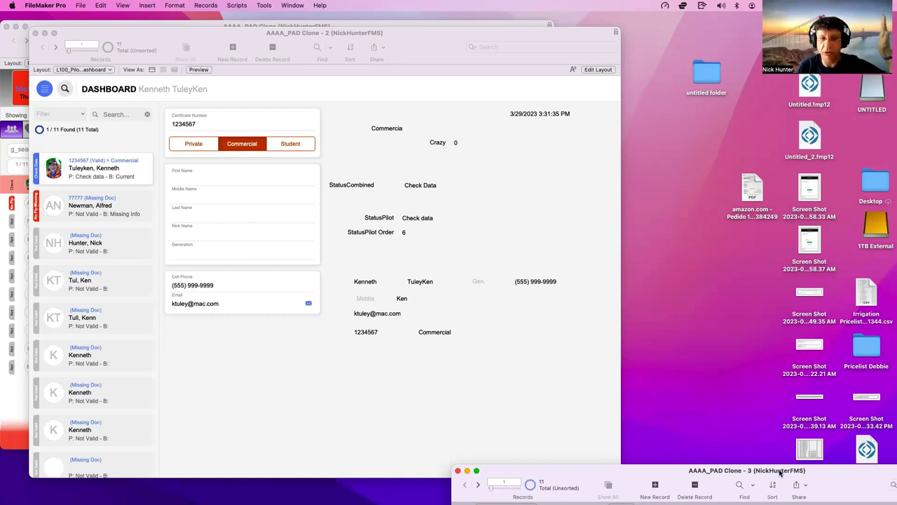
left_click_drag(781, 473, 829, 446)
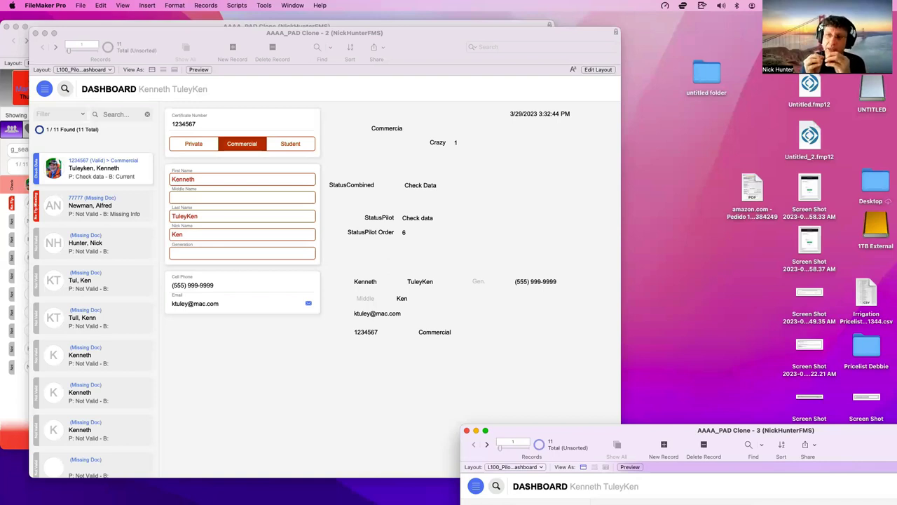
Open the AAAA_PAD Clone - 2 dashboard in Layout mode and delete the conditional_1 [red] group of name fields
left_click(582, 396)
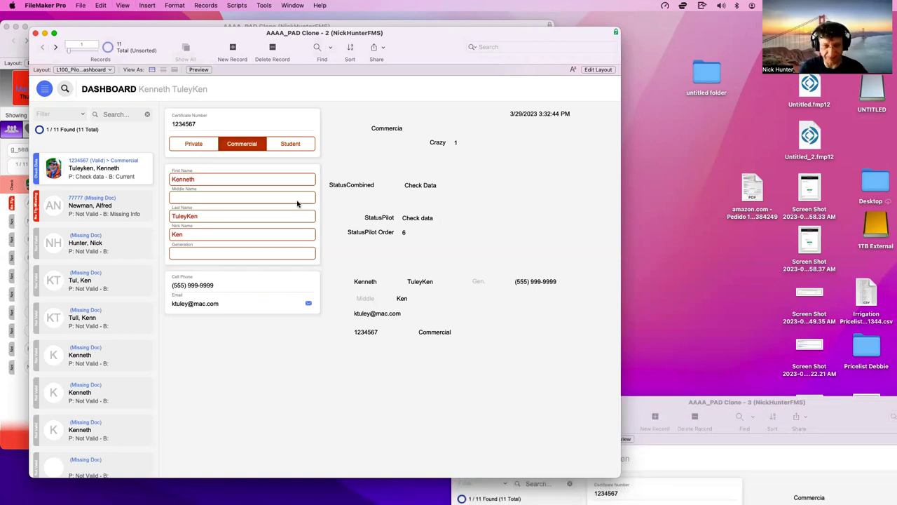
key("super+l")
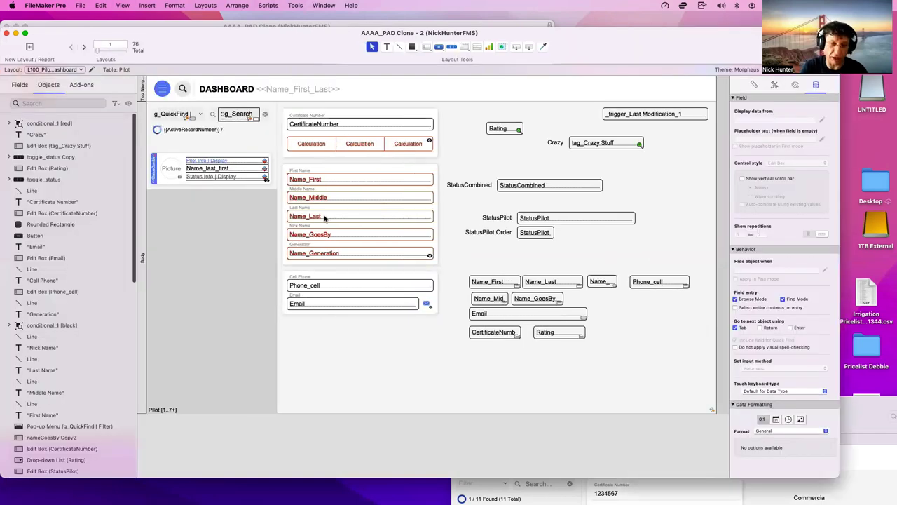
left_click(324, 219)
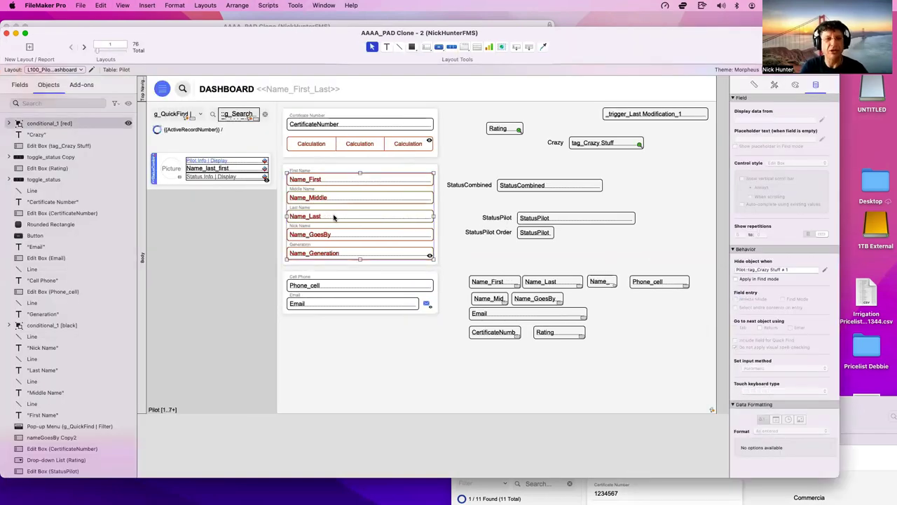
key("Delete")
Examine the hide settings of the conditional_1 [black] group and its Name_Generation and Name_GoesBy fields
left_click(336, 218)
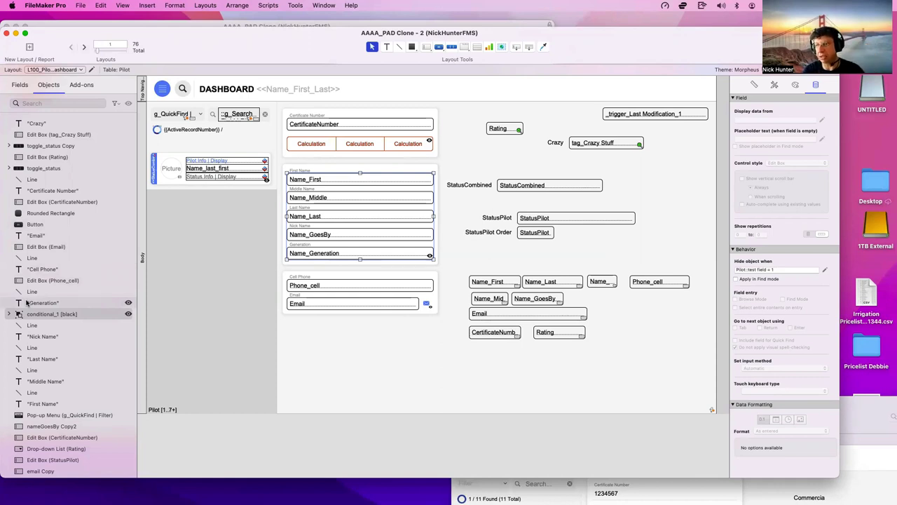
left_click(309, 255)
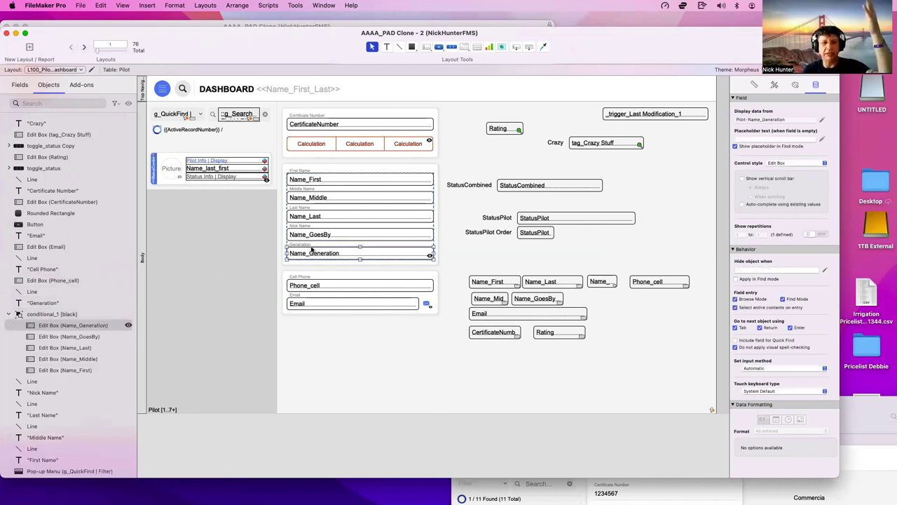
left_click(324, 235)
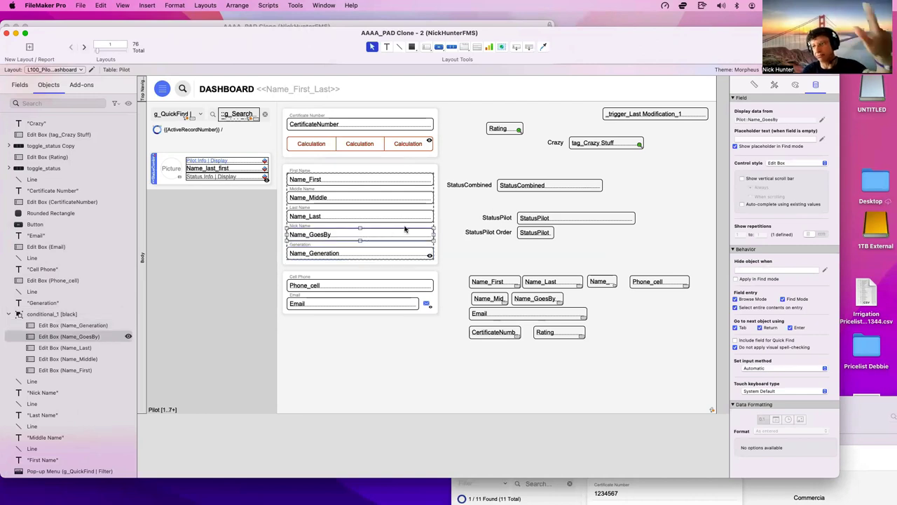
left_click(463, 237)
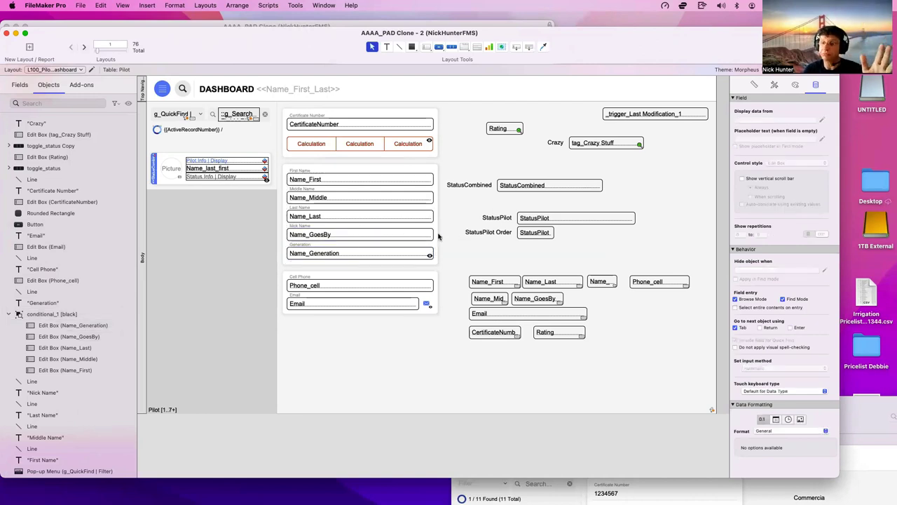
Ungroup the conditional_1 [black] group of name fields so each edit box stands alone on the layout
left_click(376, 235)
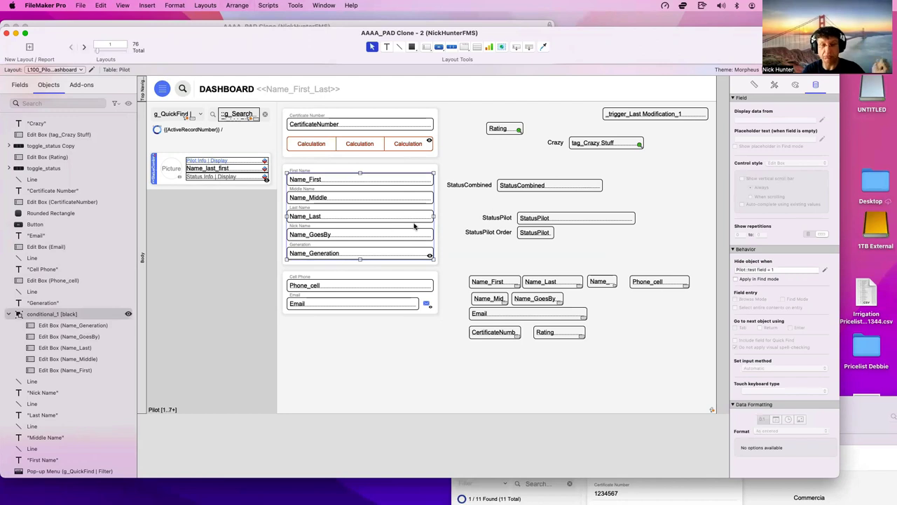
key("super+shift+a")
left_click(468, 214)
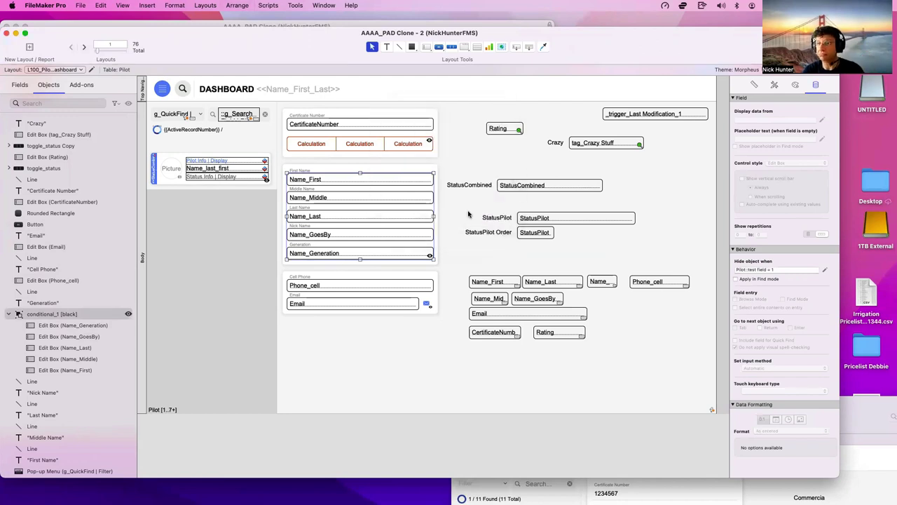
left_click(466, 210)
Draw a slide control below the Email field, keep its three panels and enlarge it
left_click(443, 49)
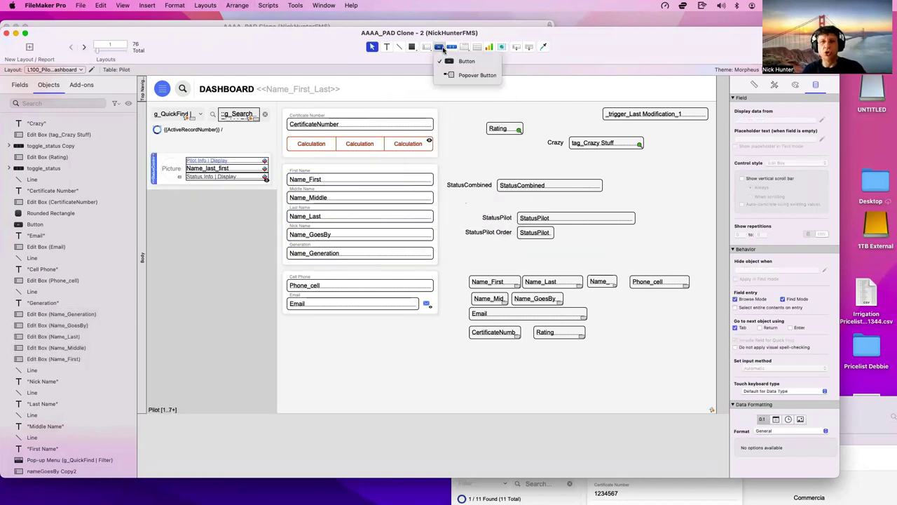
left_click(449, 41)
left_click(466, 47)
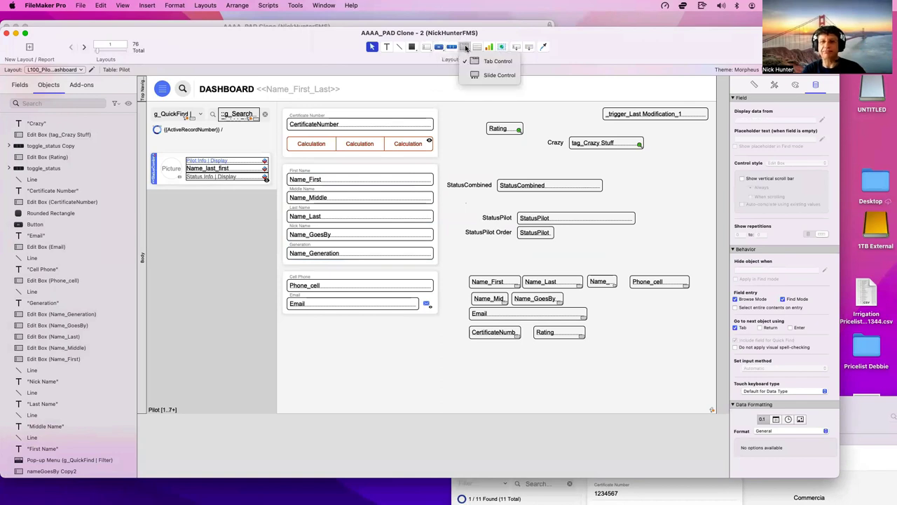
left_click(471, 75)
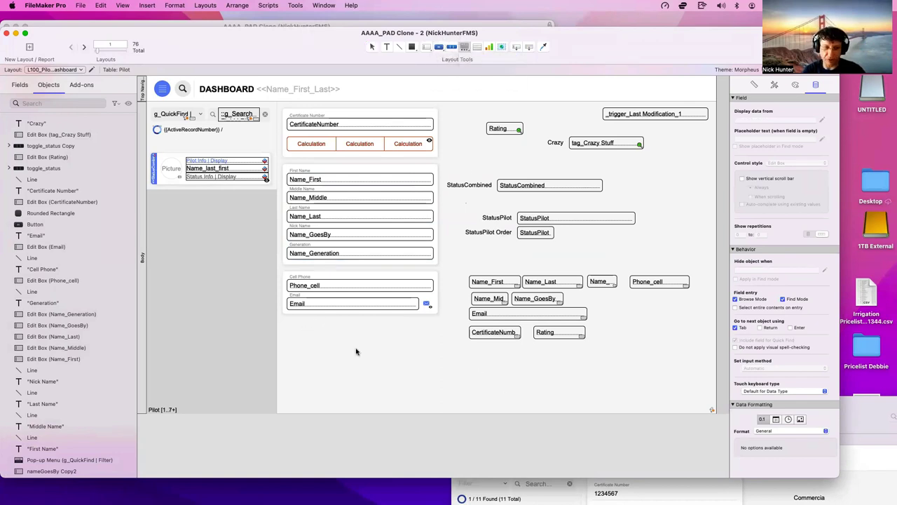
left_click_drag(316, 324, 405, 377)
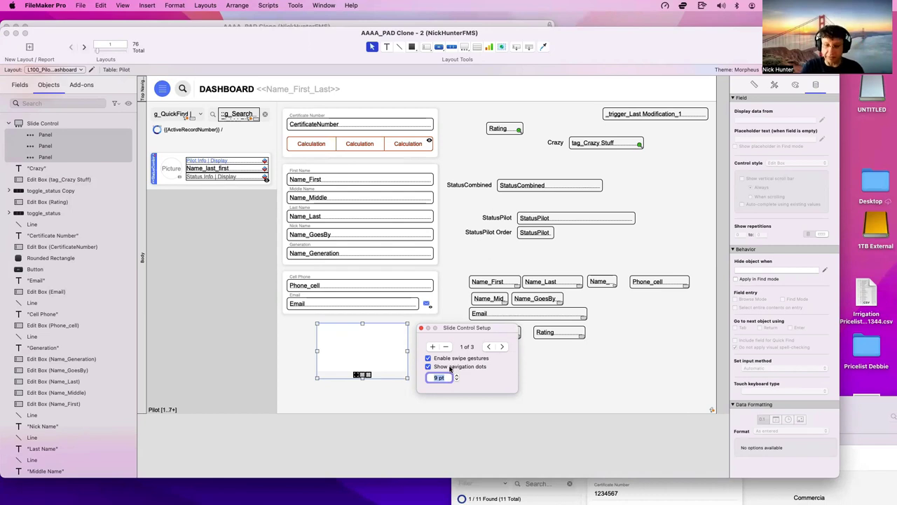
left_click(421, 329)
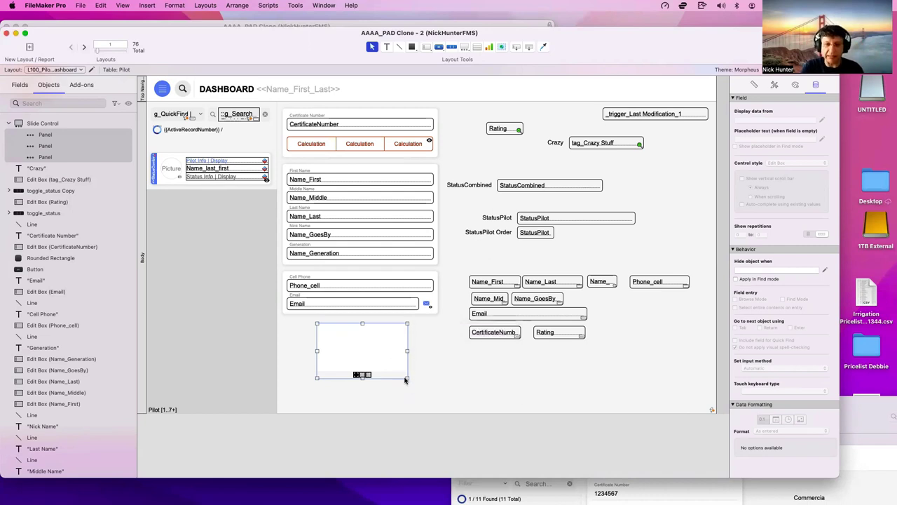
left_click_drag(407, 377, 472, 394)
Place the loose CertificateNumber, Rating and Name_Middle fields on the slide control's first panel, repositioning the control between placements
left_click(498, 335)
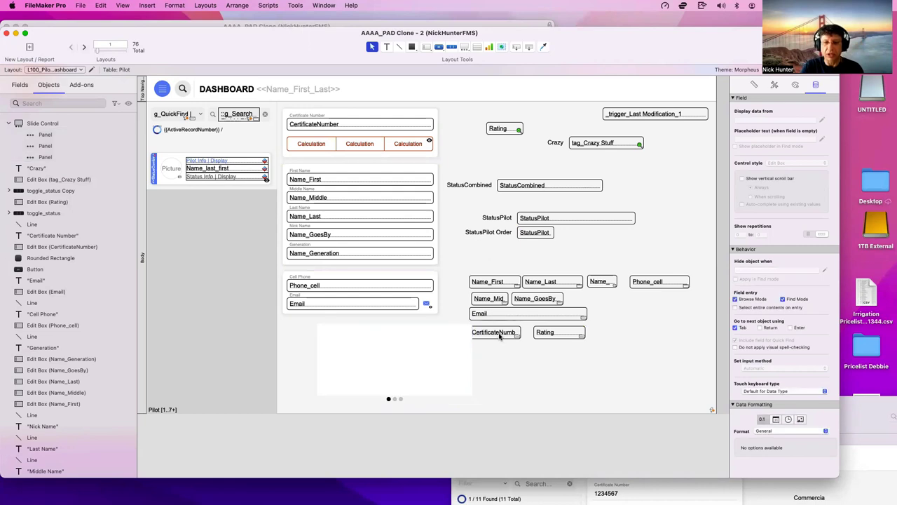
left_click_drag(499, 335, 397, 357)
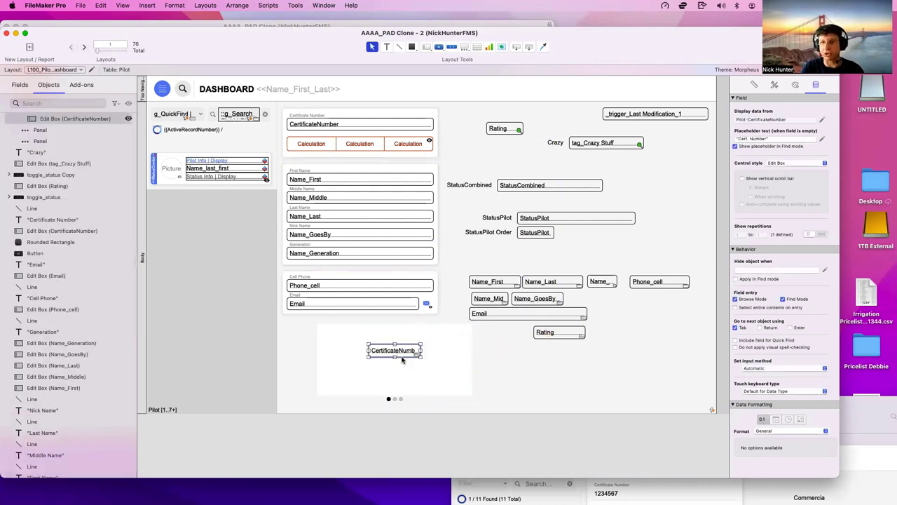
left_click(409, 372)
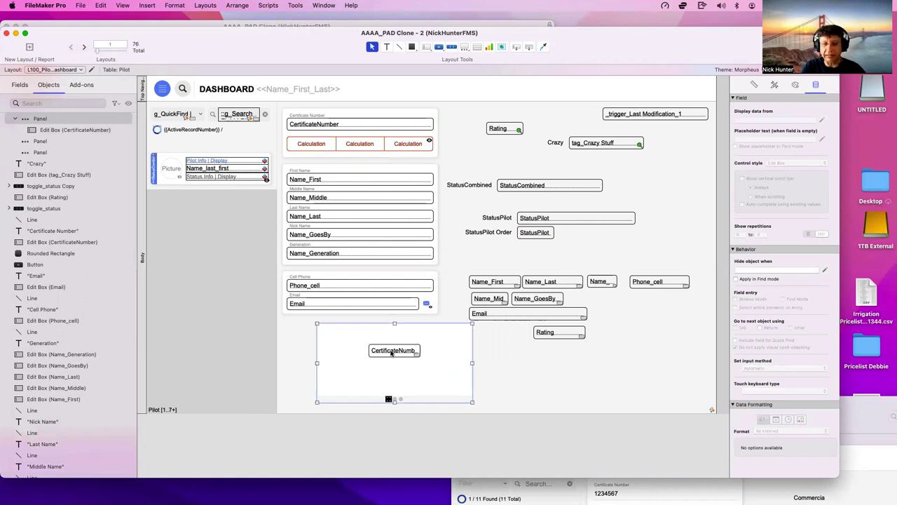
left_click(393, 353)
left_click(404, 370)
left_click_drag(403, 370, 340, 381)
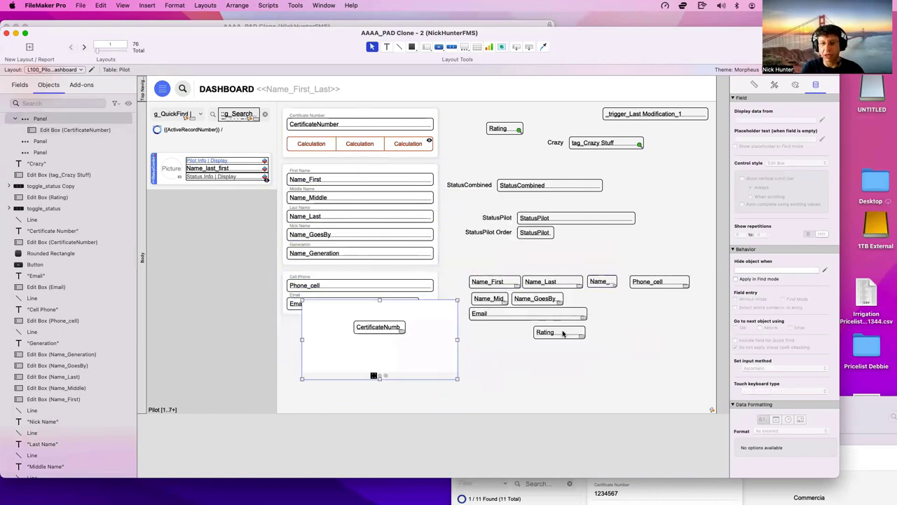
left_click_drag(554, 333, 375, 343)
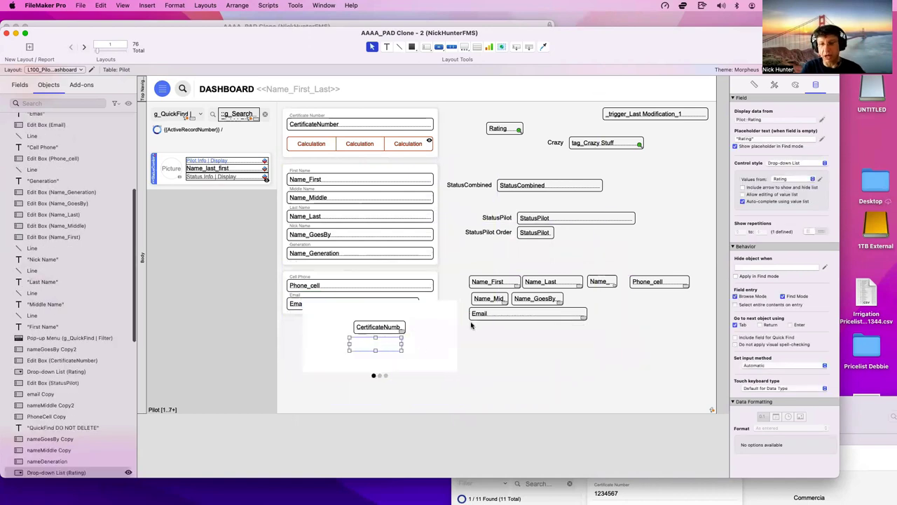
left_click_drag(489, 299, 352, 312)
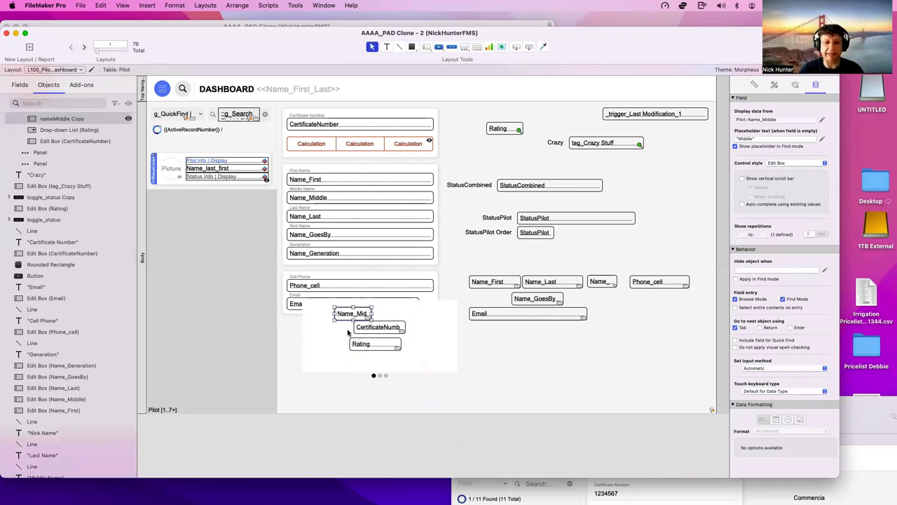
Move the slide control around the layout with its contained fields, then delete it together with them
left_click_drag(446, 369, 532, 316)
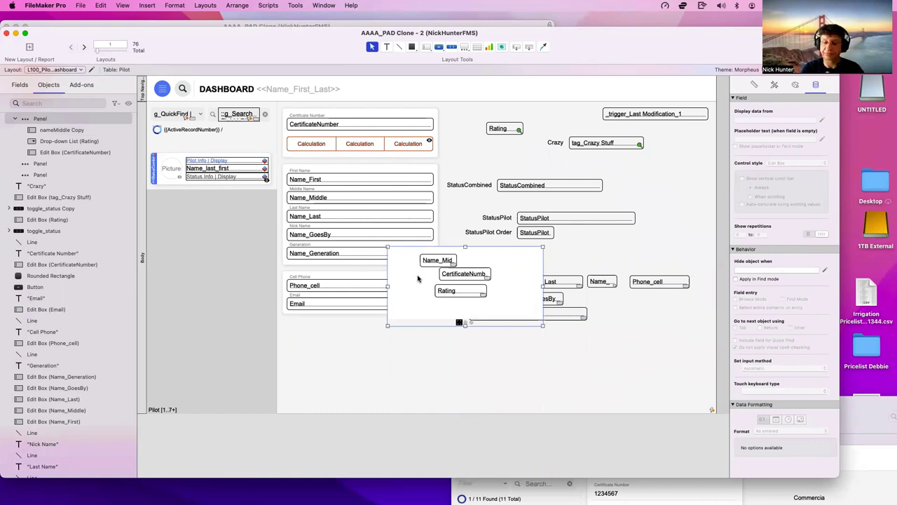
left_click_drag(407, 276, 365, 354)
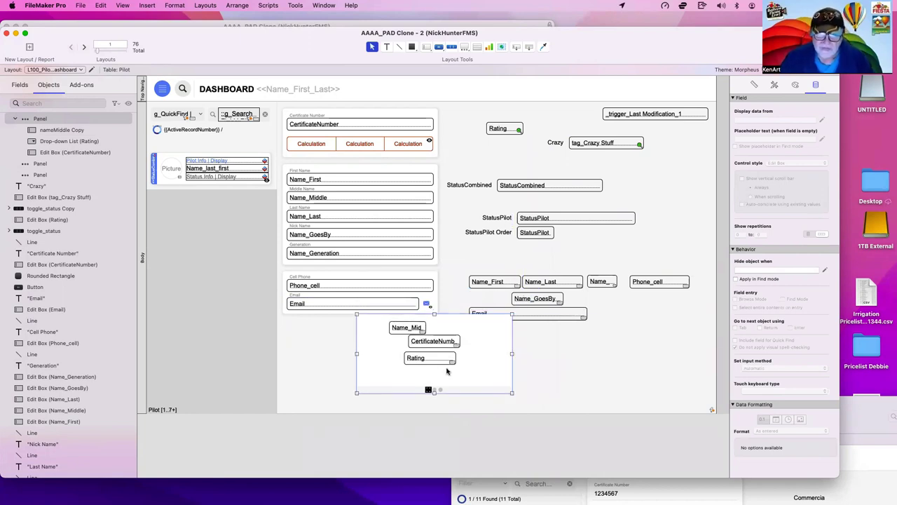
key("BackSpace")
left_click(475, 196)
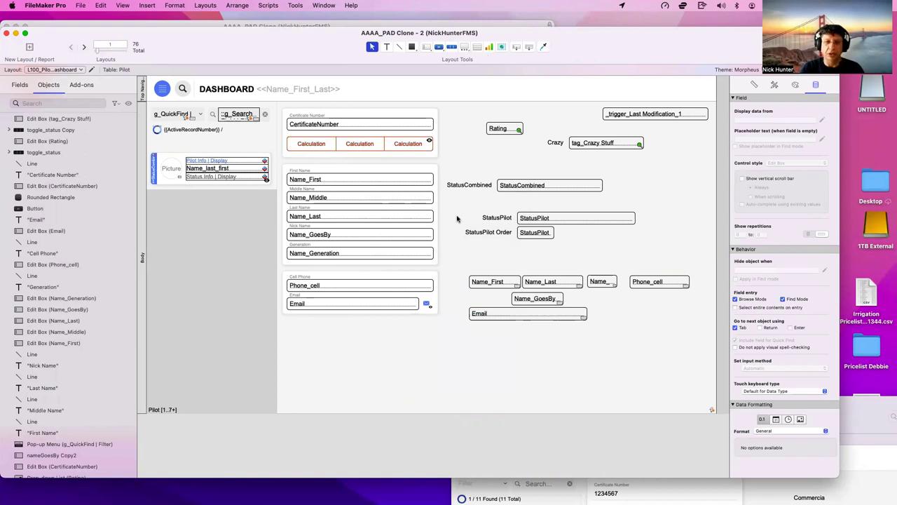
Draw a new slide control below the Email field and reduce it to a single panel
left_click_drag(379, 321, 453, 371)
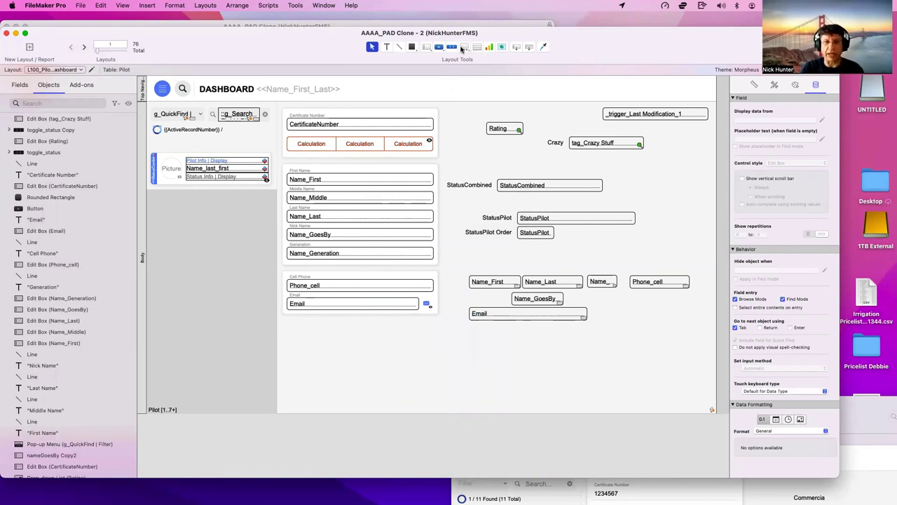
left_click(463, 47)
left_click_drag(355, 327, 438, 390)
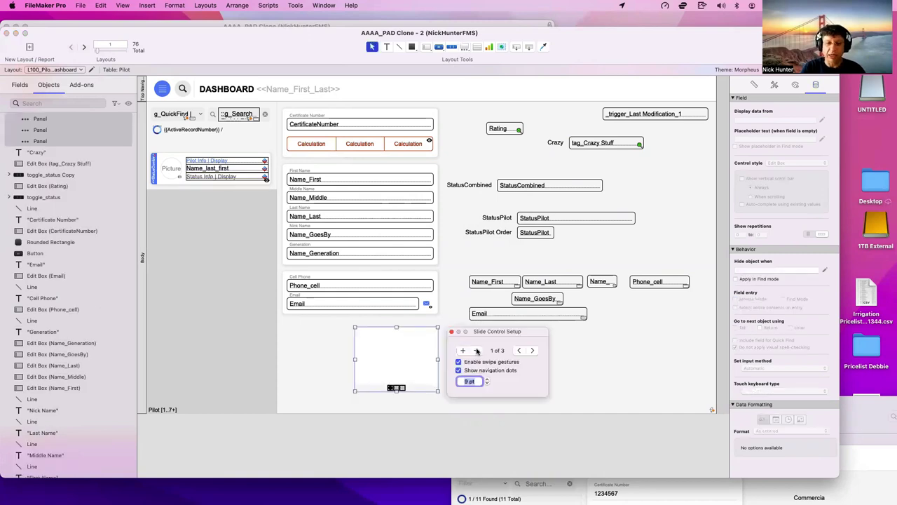
left_click(477, 350)
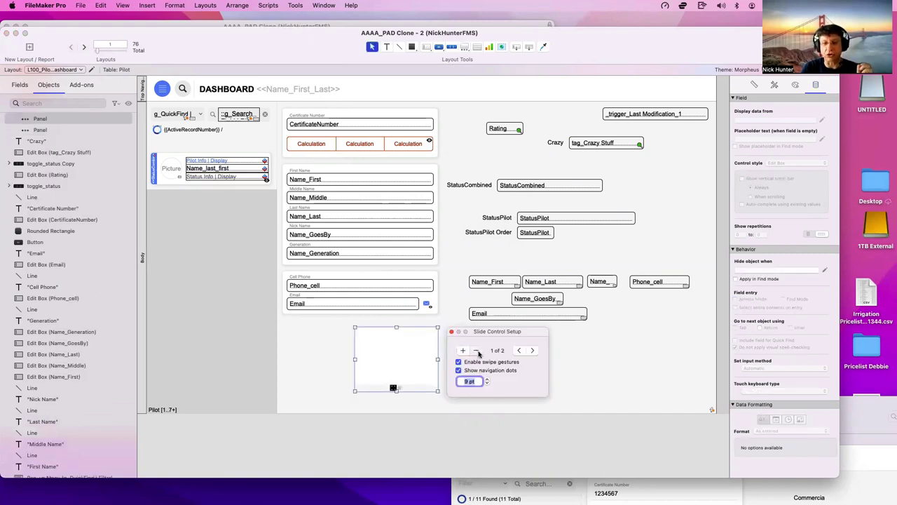
left_click(477, 351)
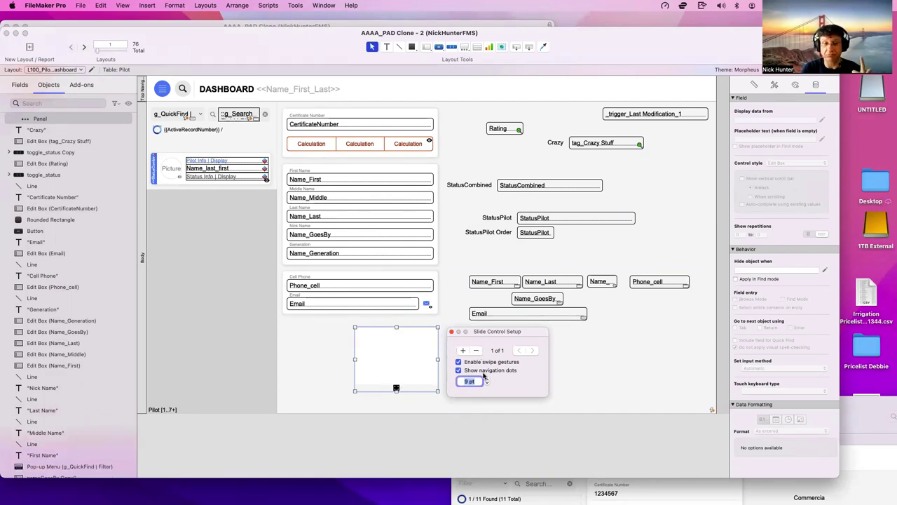
Disable swipe gestures and navigation dots for the slide control, close its setup and enlarge it
left_click(484, 370)
left_click(485, 361)
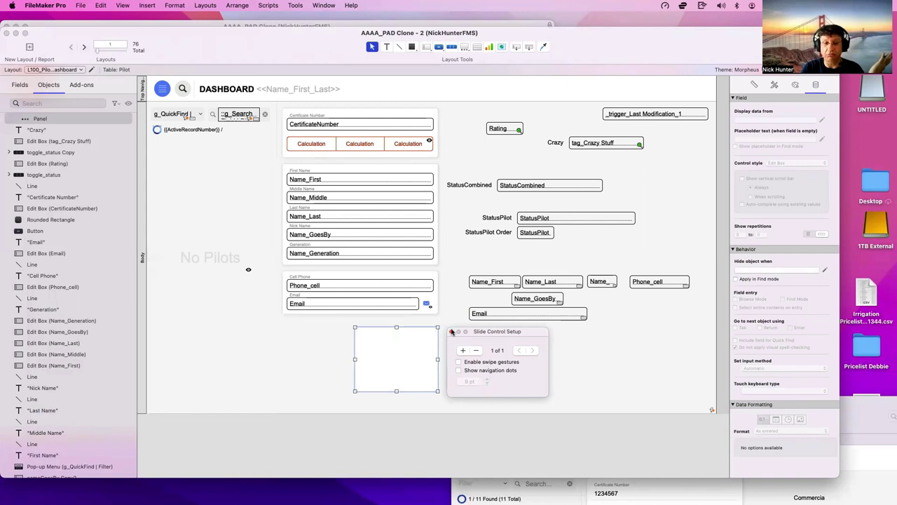
left_click(475, 371)
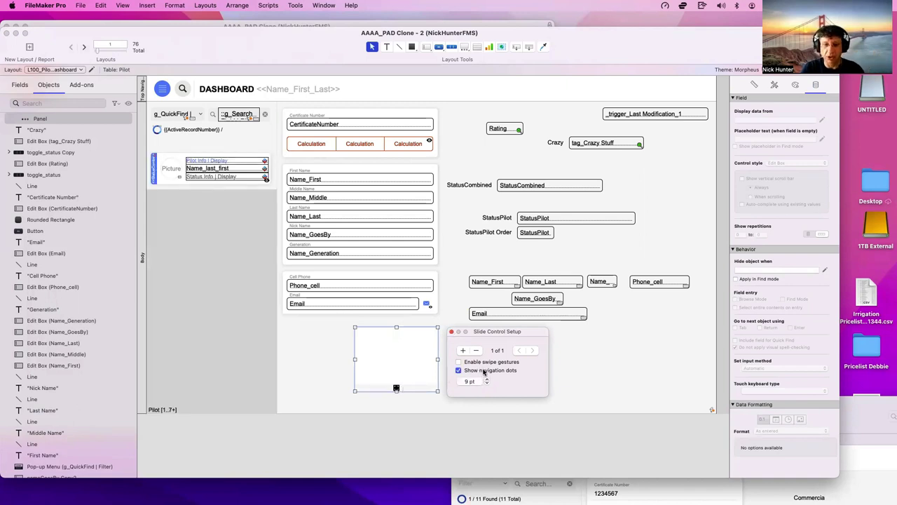
left_click(483, 371)
left_click(452, 333)
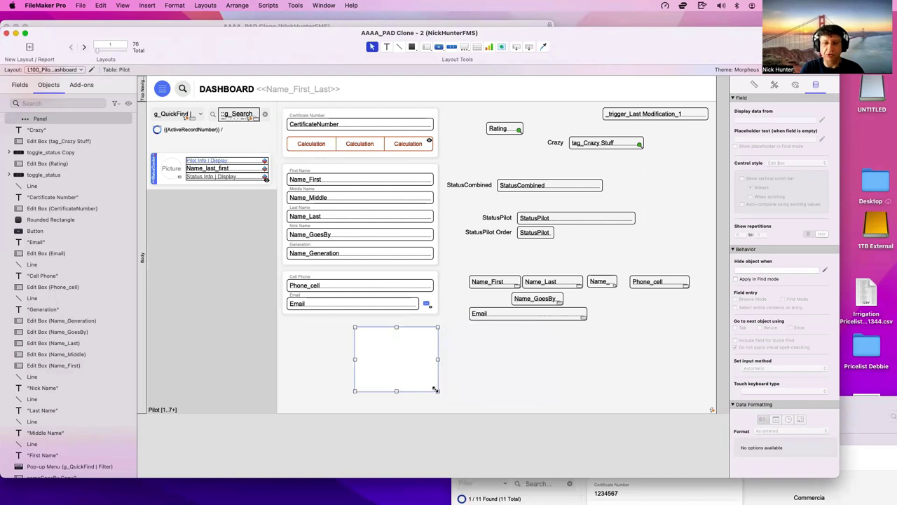
left_click_drag(454, 391, 472, 400)
left_click(495, 398)
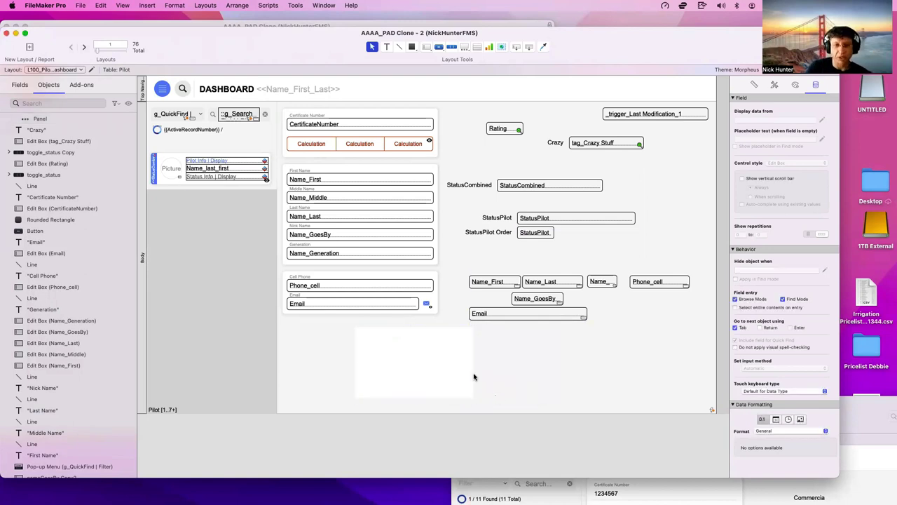
Try moving the rounded rectangle behind the name fields over to the status fields, and check the available shape types
left_click(418, 171)
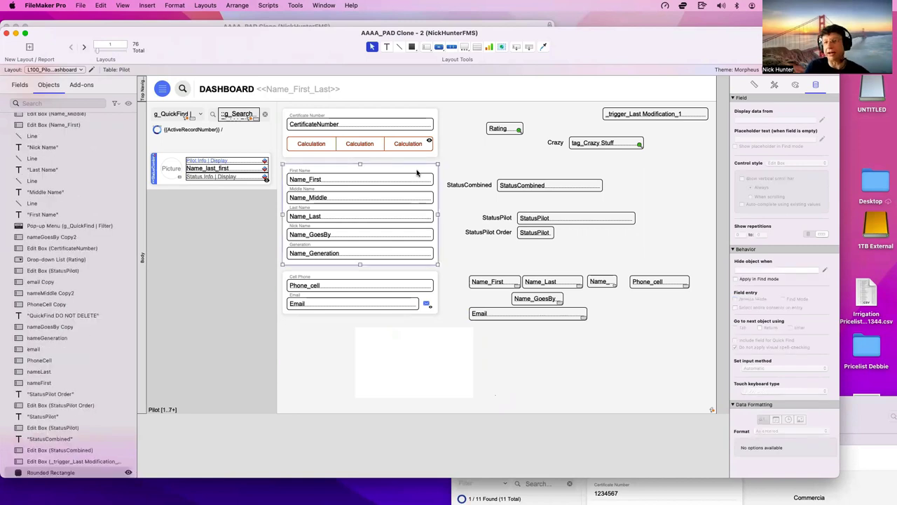
left_click_drag(400, 169, 593, 165)
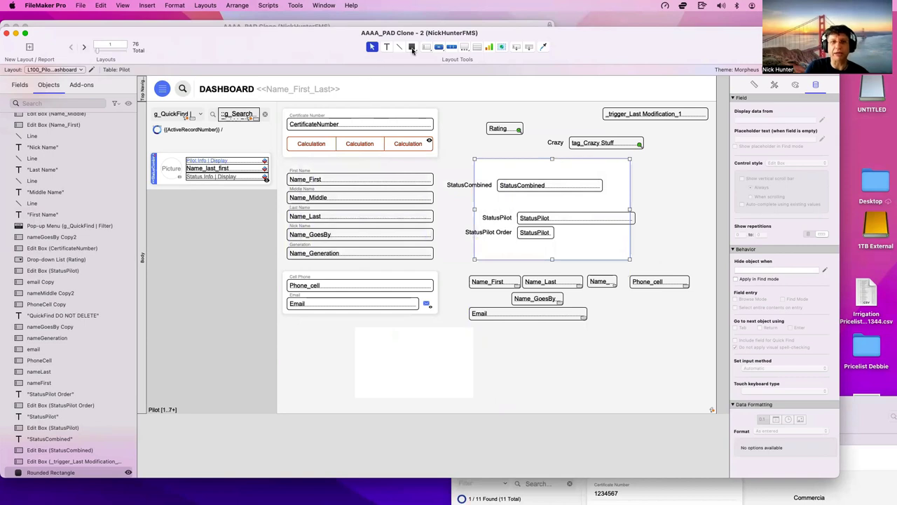
left_click(413, 51)
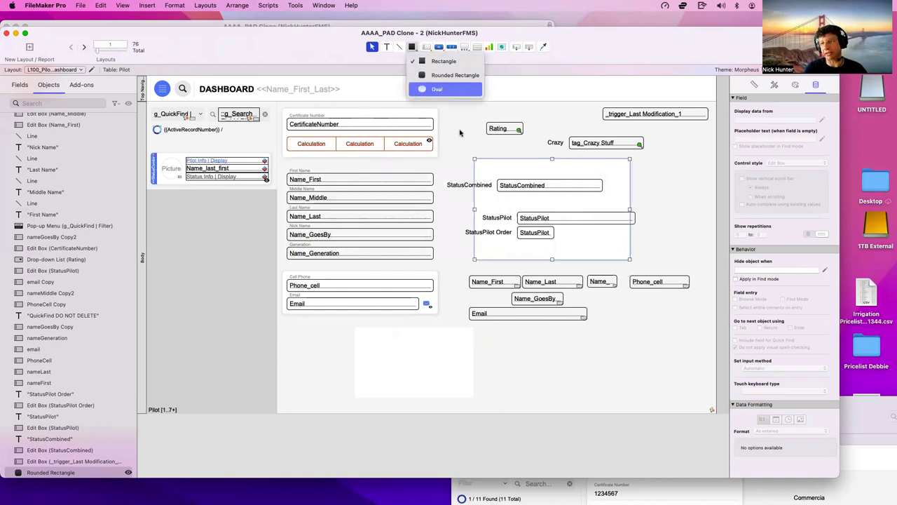
left_click(562, 171)
left_click(648, 176)
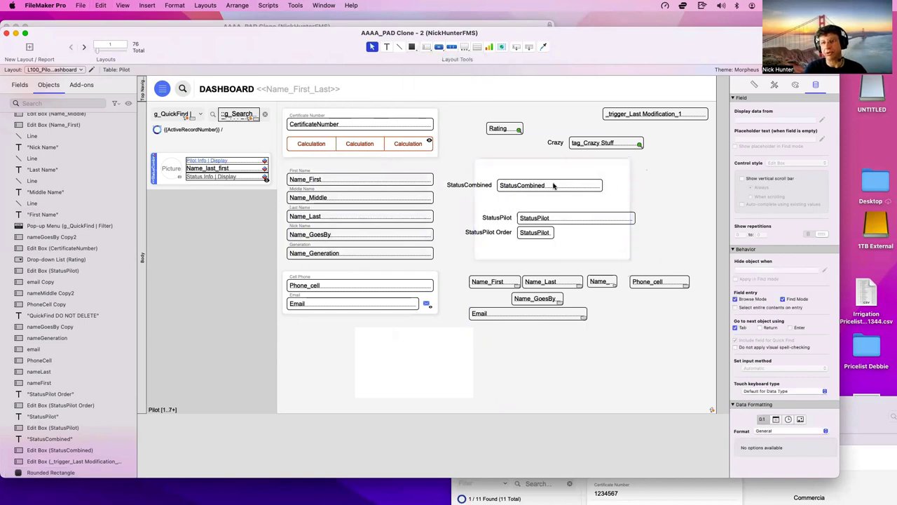
Copy the formatting of the name section's rounded rectangle onto the slide control
left_click(419, 173)
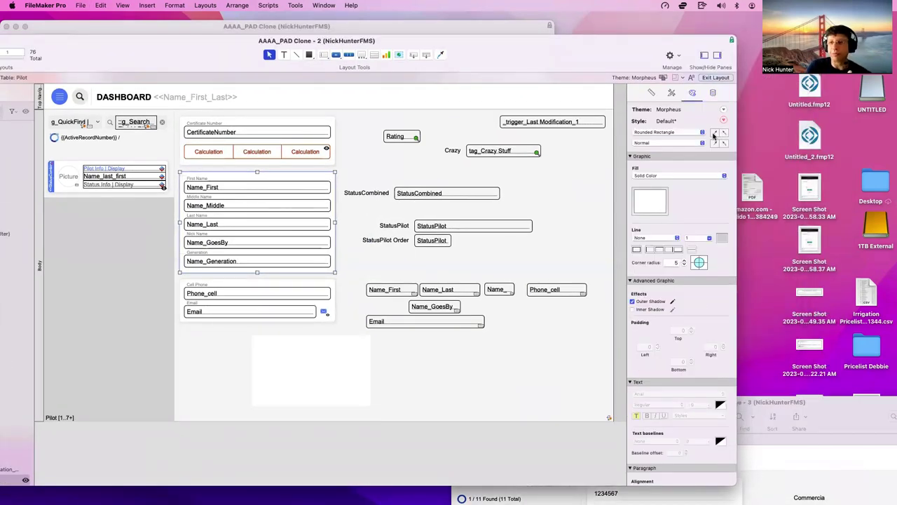
left_click(359, 366)
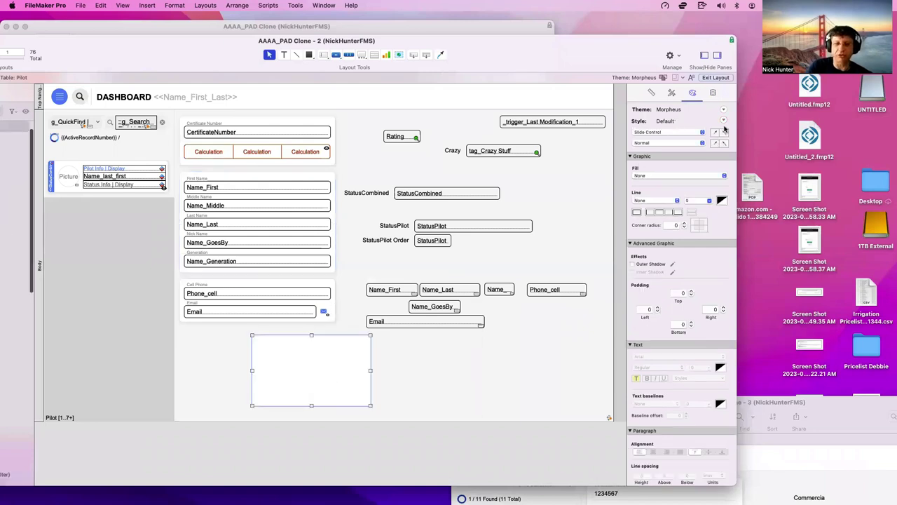
left_click(407, 373)
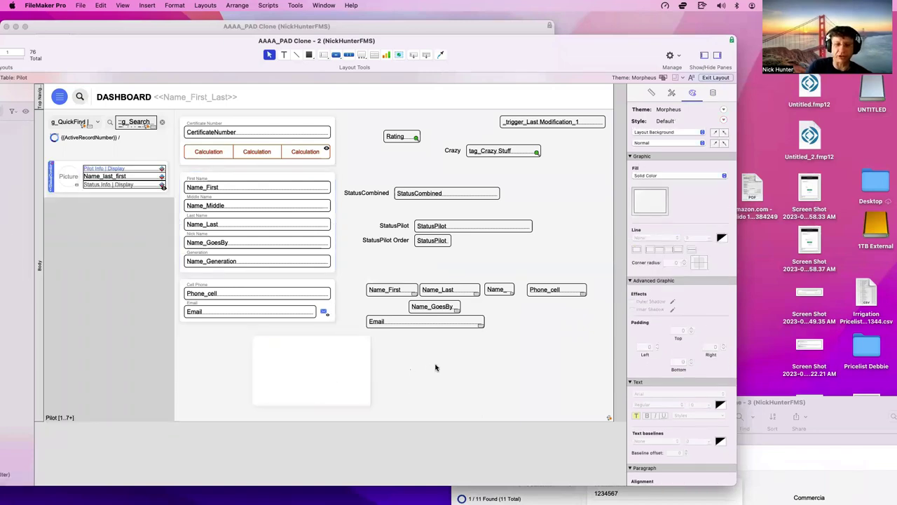
left_click(343, 369)
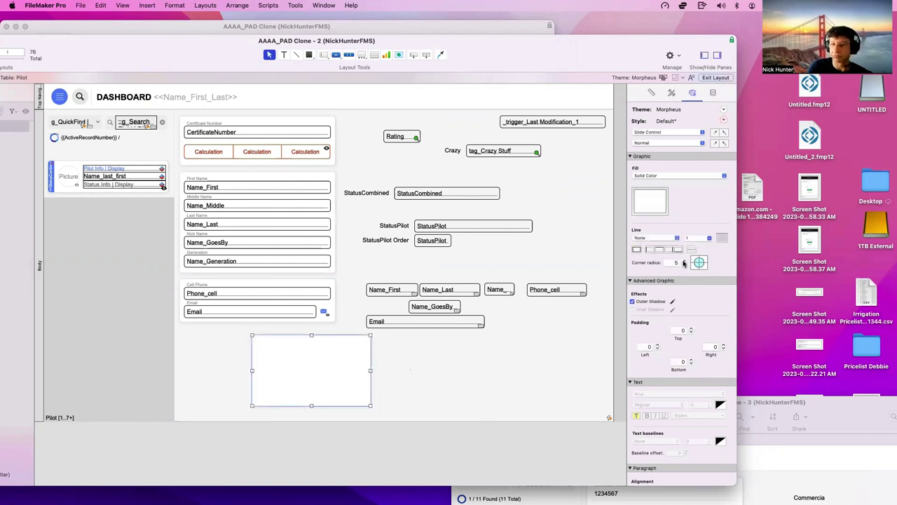
Set the corner radius of the slide control's Panel part to 3 and move the control over the status fields
left_click(664, 134)
left_click(666, 141)
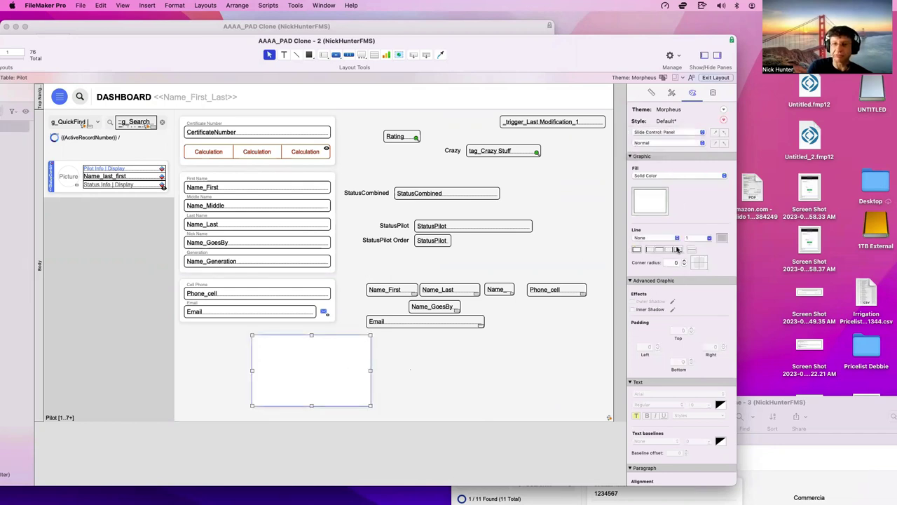
double_click(681, 262)
type("3")
left_click(470, 363)
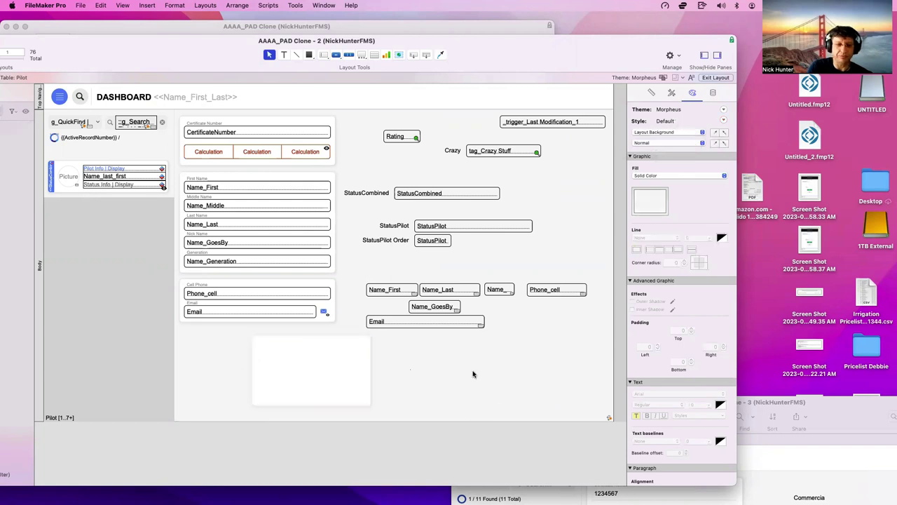
left_click(332, 385)
left_click_drag(376, 385, 548, 202)
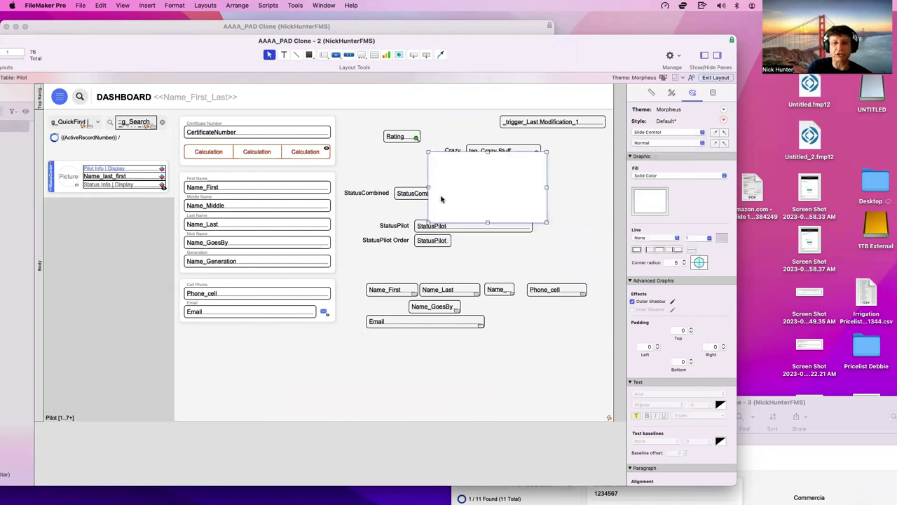
Resize the slide control to the same width and height as the rounded rectangle behind the name fields
left_click(345, 180)
left_click(333, 177)
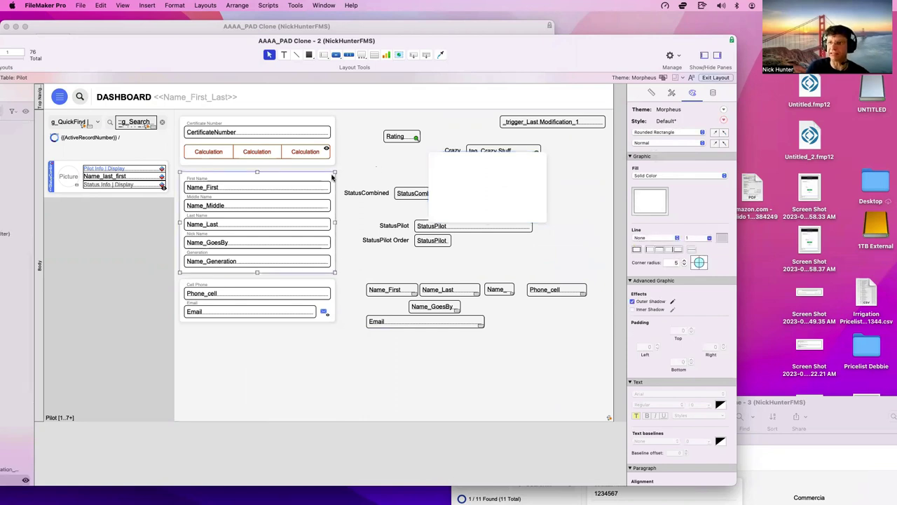
left_click_drag(424, 213, 368, 228)
left_click(314, 176, "shift")
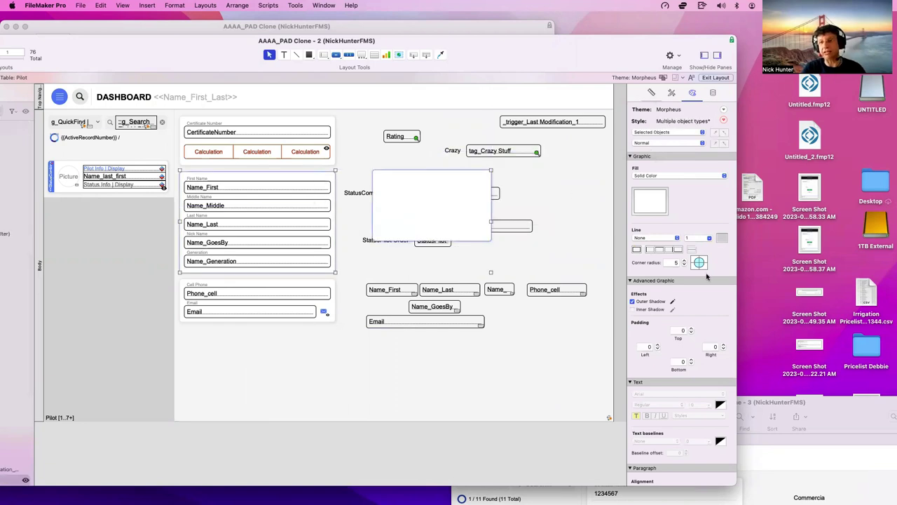
left_click(652, 92)
left_click(693, 310)
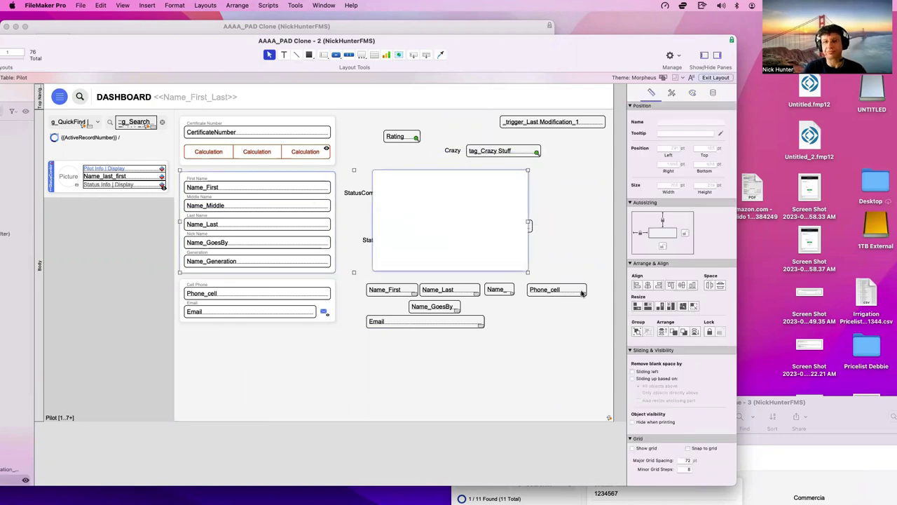
left_click(572, 340)
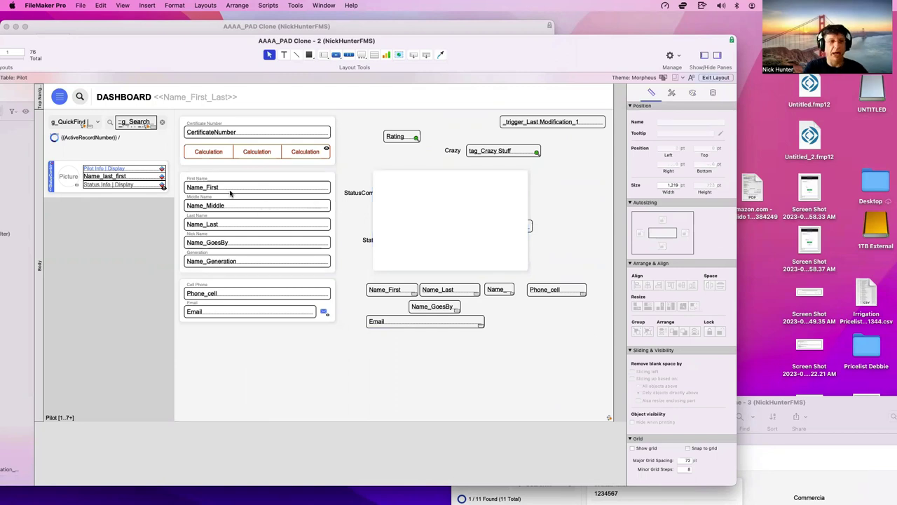
Move the name fields with their labels onto the slide control and delete the emptied rounded rectangle
left_click_drag(184, 172, 335, 280)
left_click_drag(205, 226, 398, 225)
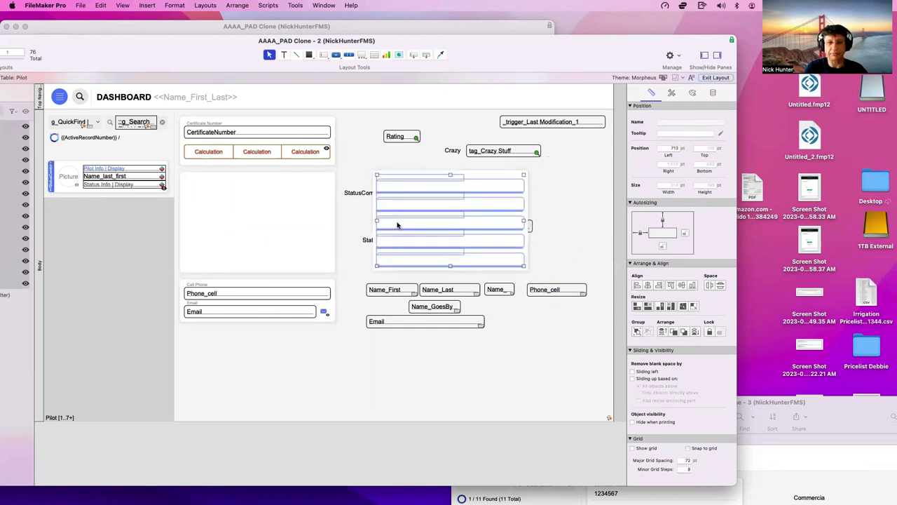
left_click(293, 226)
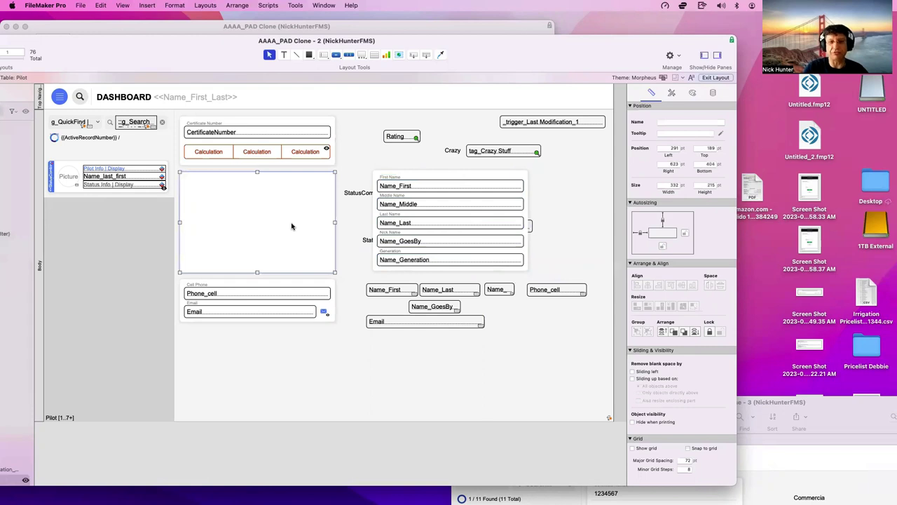
key("Delete")
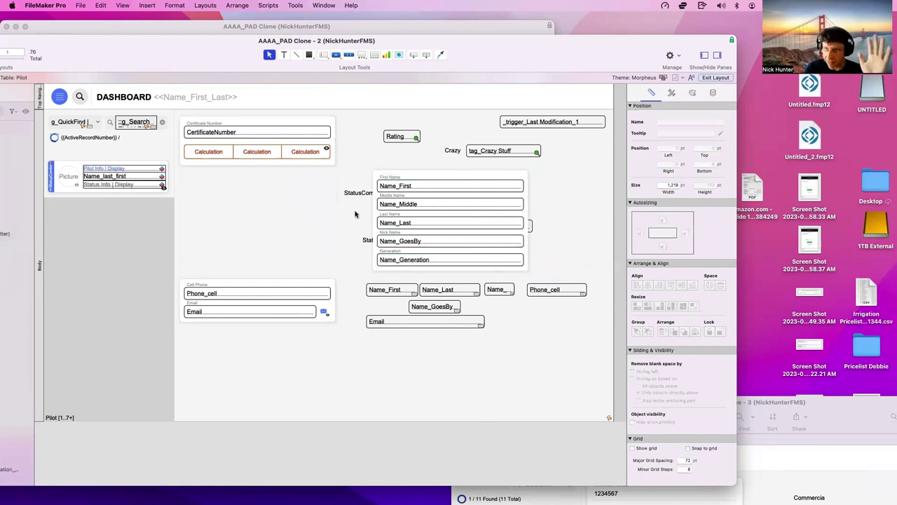
Move the filled slide control into the gap between the certificate and phone sections, undoing the extra trial move
left_click_drag(440, 175, 240, 178)
left_click(365, 165)
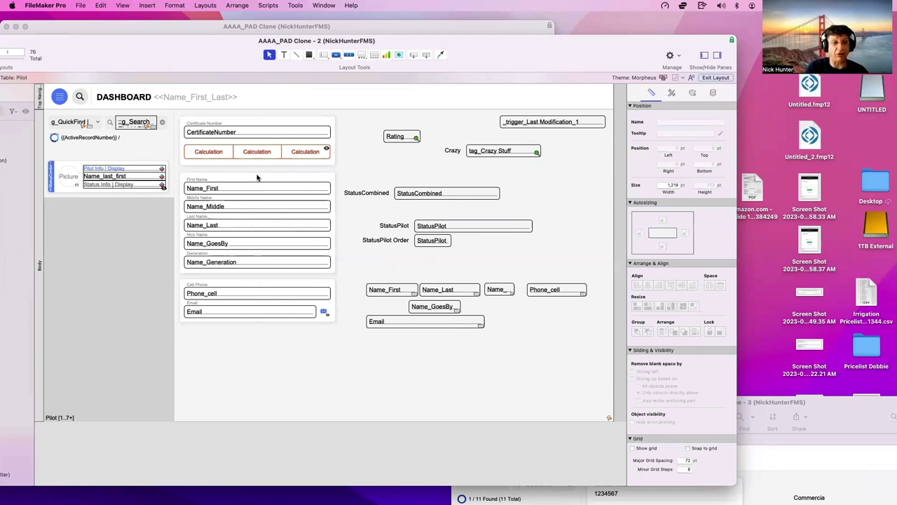
left_click_drag(322, 181, 430, 172)
key("super+z")
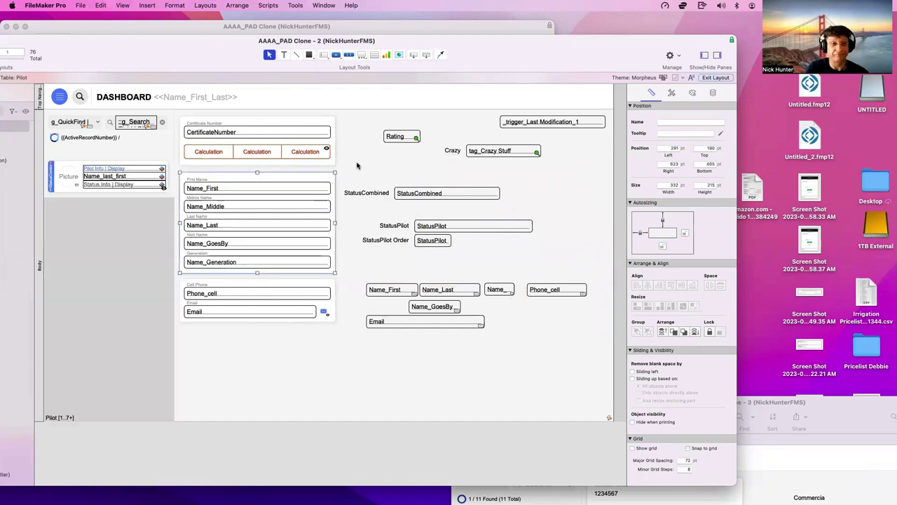
Examine how the name fields are nested under the slide control's Panel by selecting individual fields and the Panel
left_click(354, 167)
left_click(262, 223)
left_click(265, 243)
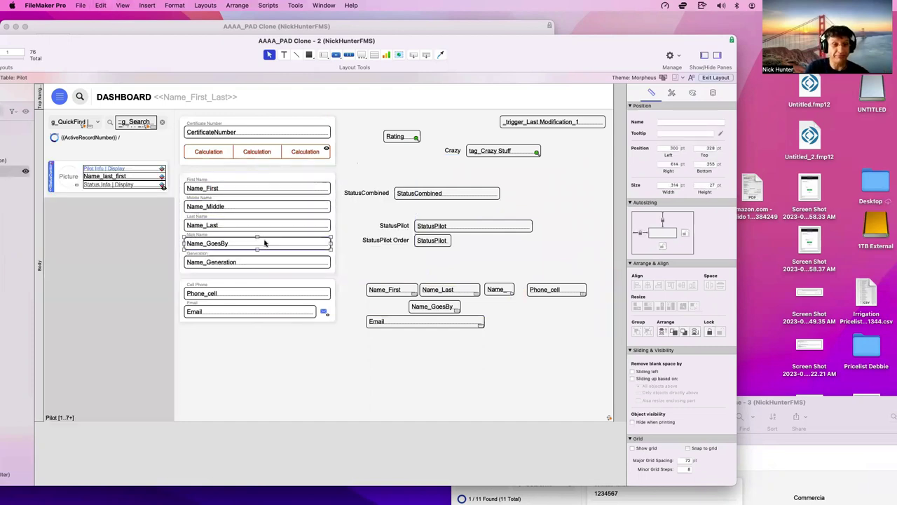
double_click(253, 52)
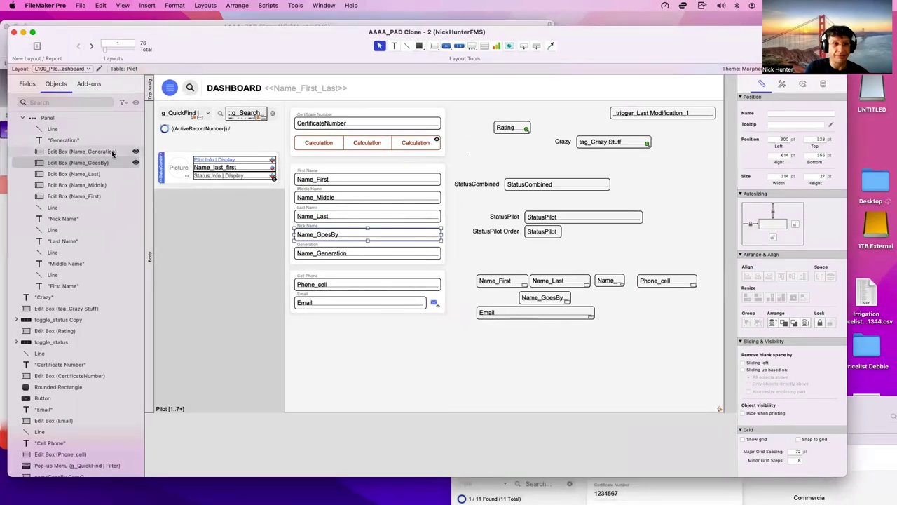
left_click(111, 151)
left_click(101, 196)
scroll(101, 201, "up", 1)
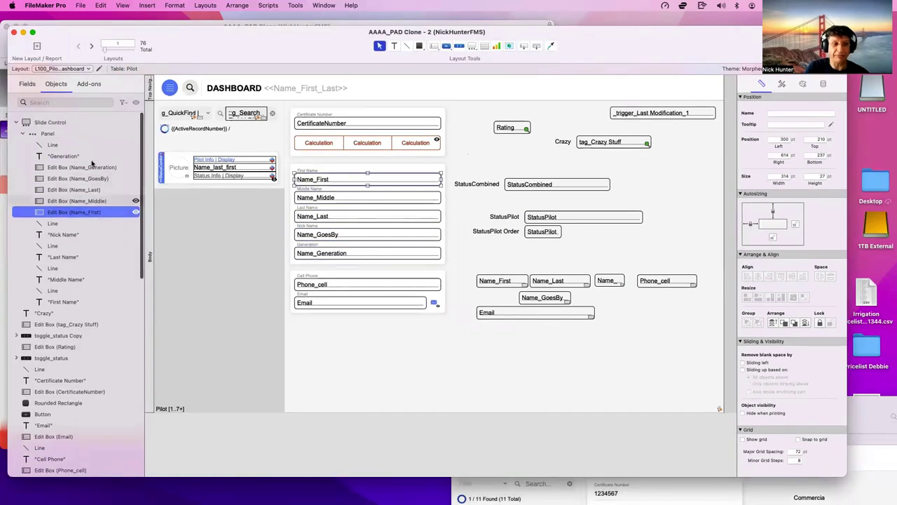
left_click(60, 136)
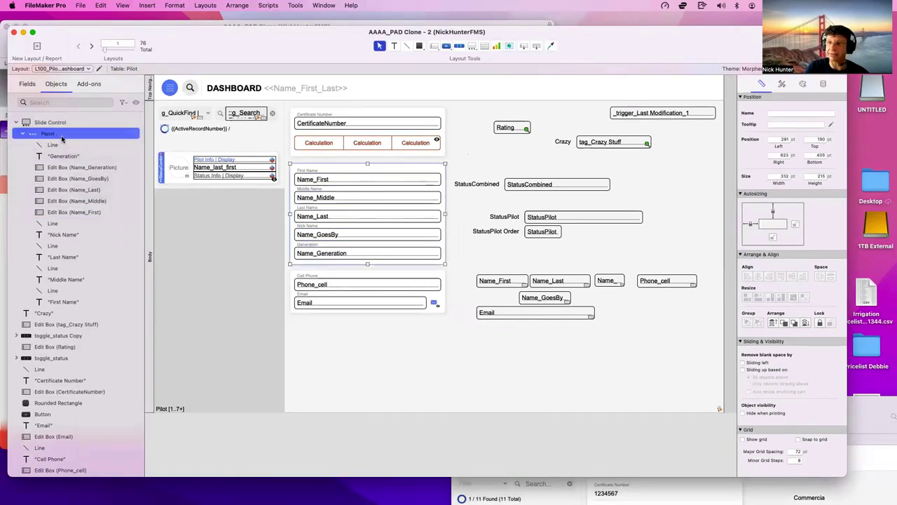
Try moving the slide control with its name fields toward the status fields, and undo the move
left_click_drag(345, 170, 489, 161)
key("super+z")
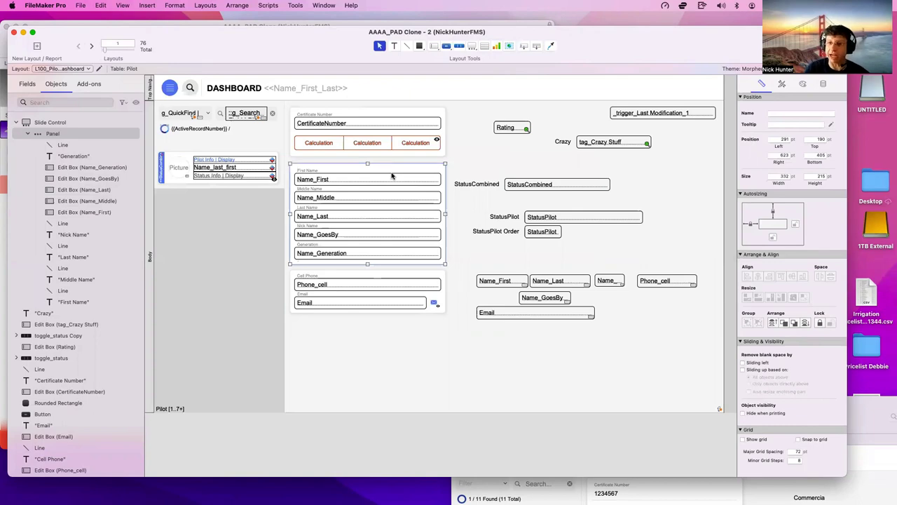
Give the slide control the hide condition Pilot::tag_Crazy Stuff = 1
left_click_drag(638, 59, 527, 75)
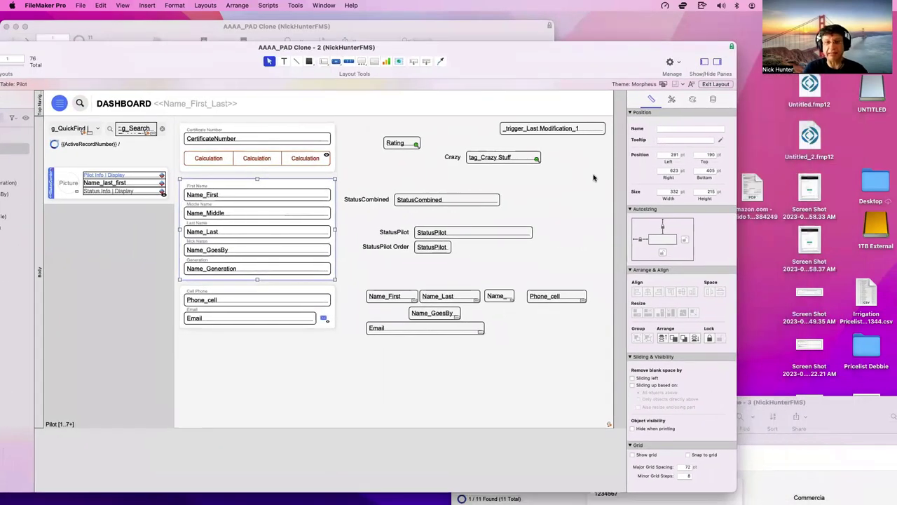
left_click(714, 100)
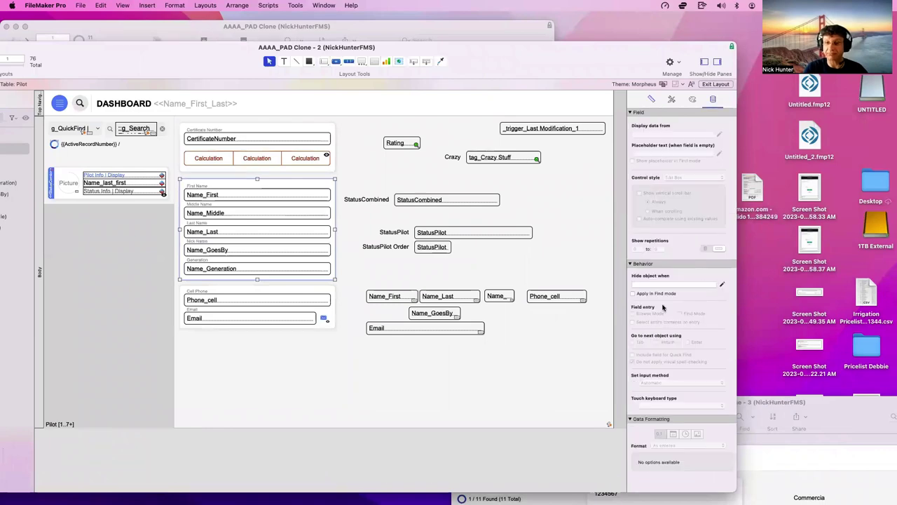
double_click(393, 229)
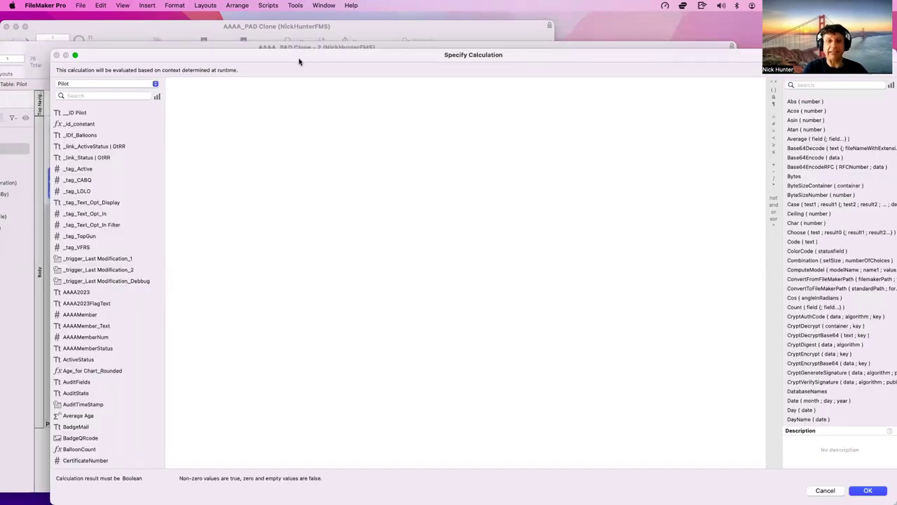
key("Escape")
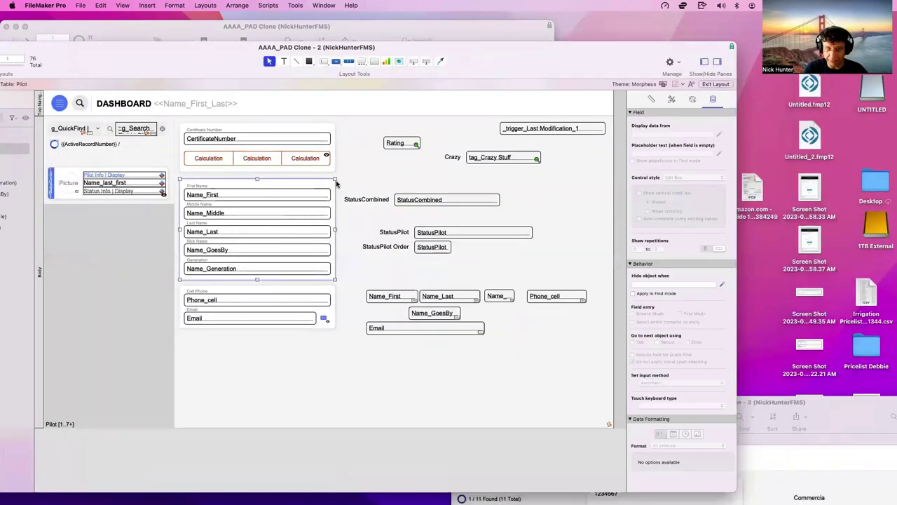
left_click(723, 286)
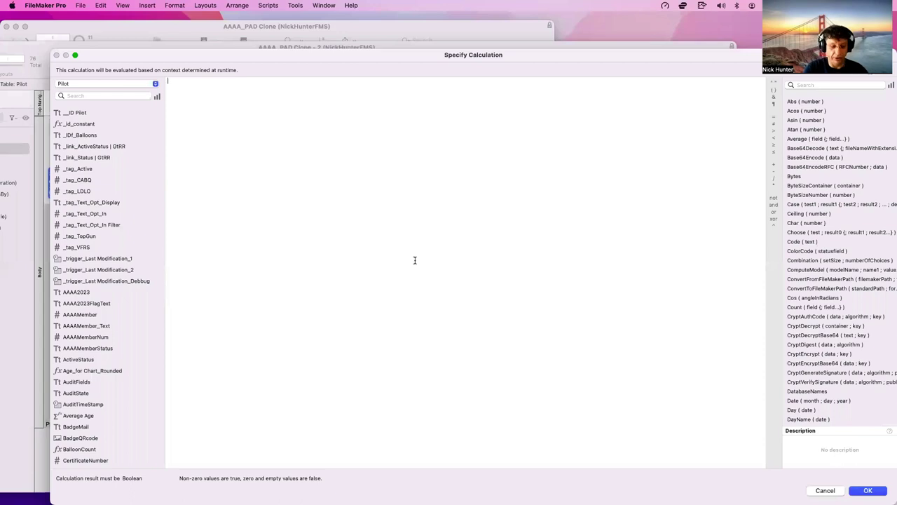
type("crazy")
key("Return")
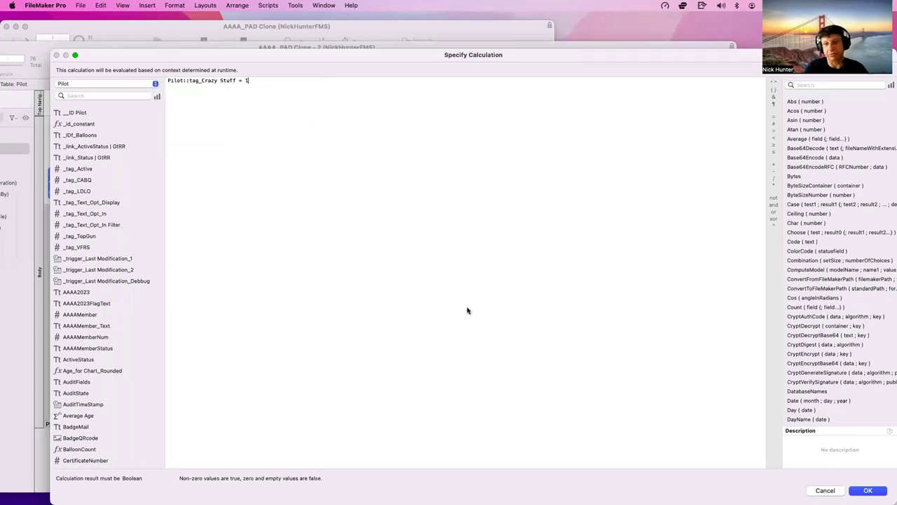
key("Return")
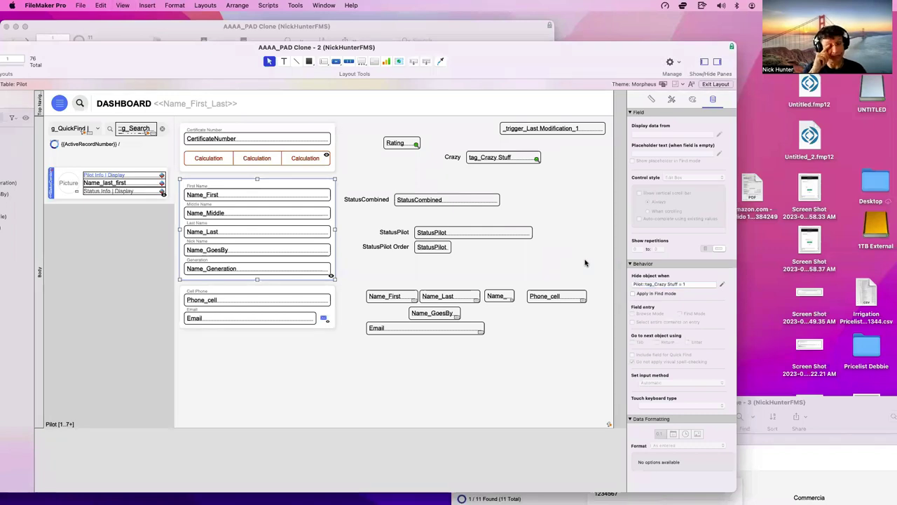
Test the hide condition in Browse mode by setting the record's Crazy field to 0
key("super+b")
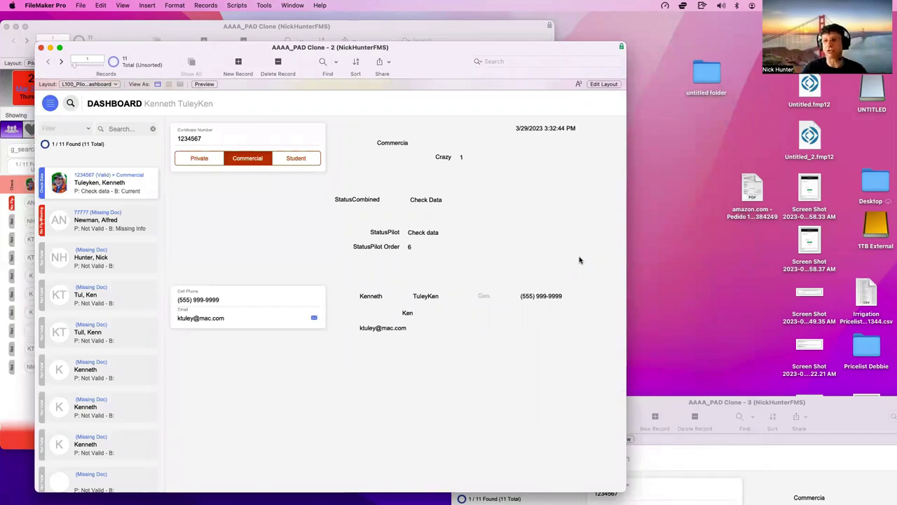
left_click(467, 159)
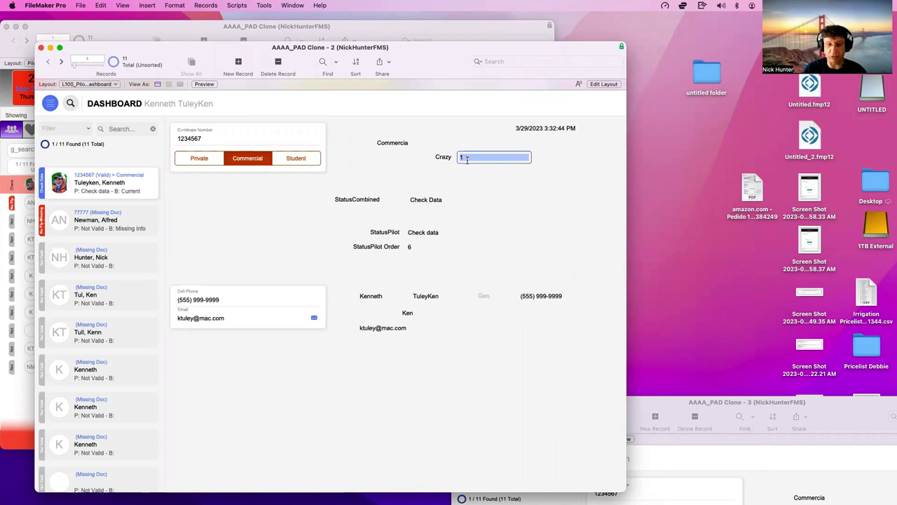
type("0")
left_click(487, 174)
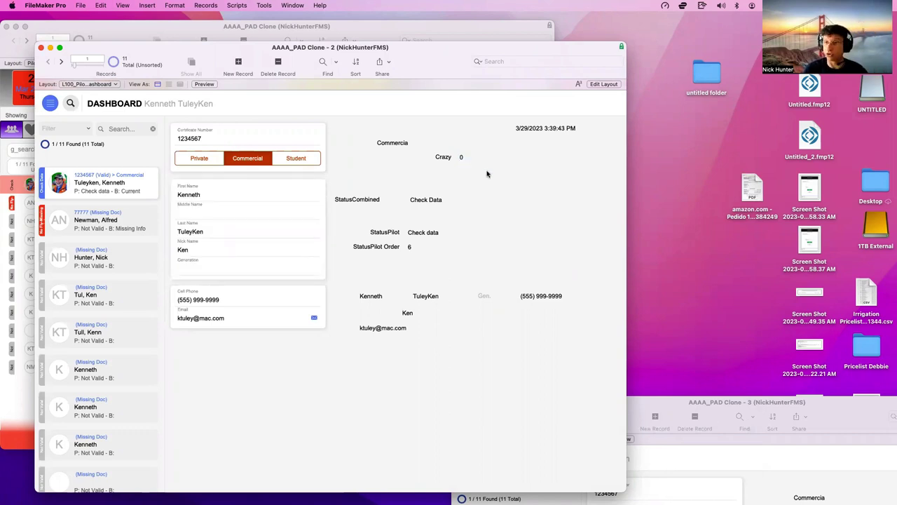
Return to Layout mode and check the Name_First field within the slide control's Panel
key("super+l")
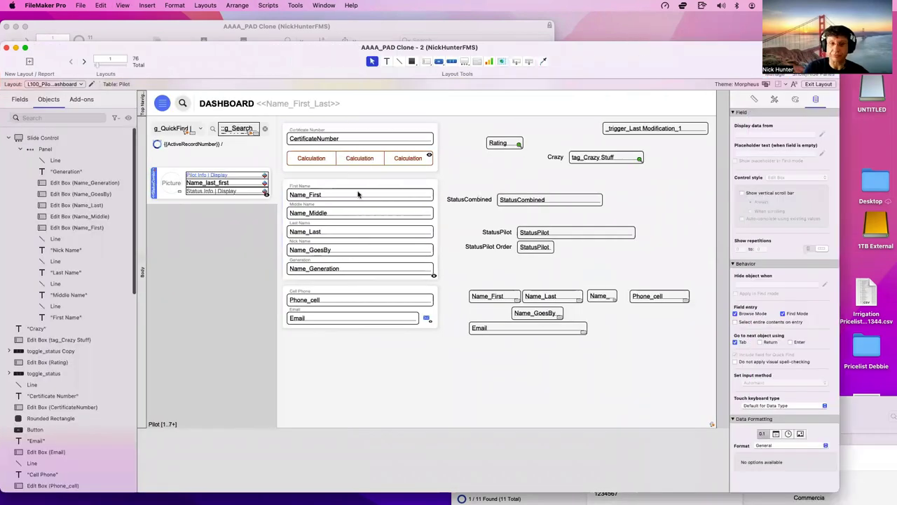
left_click(357, 195)
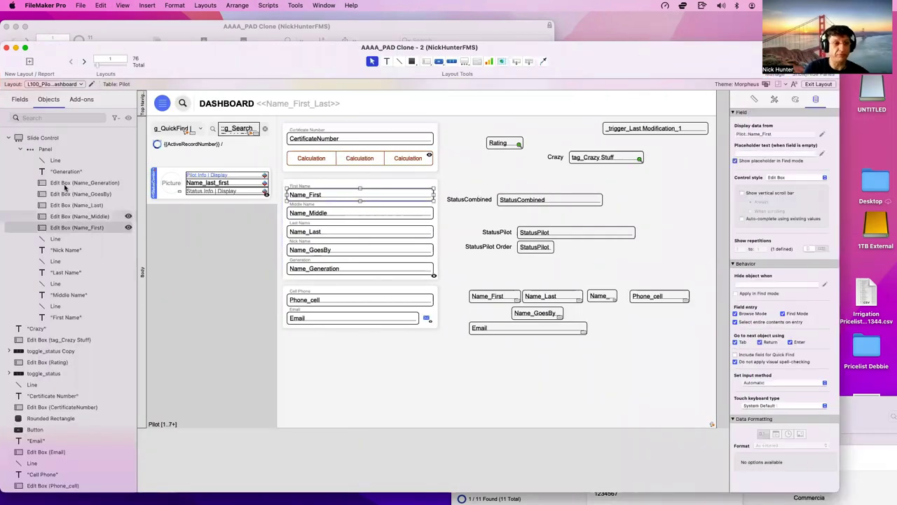
scroll(65, 187, "down", 1)
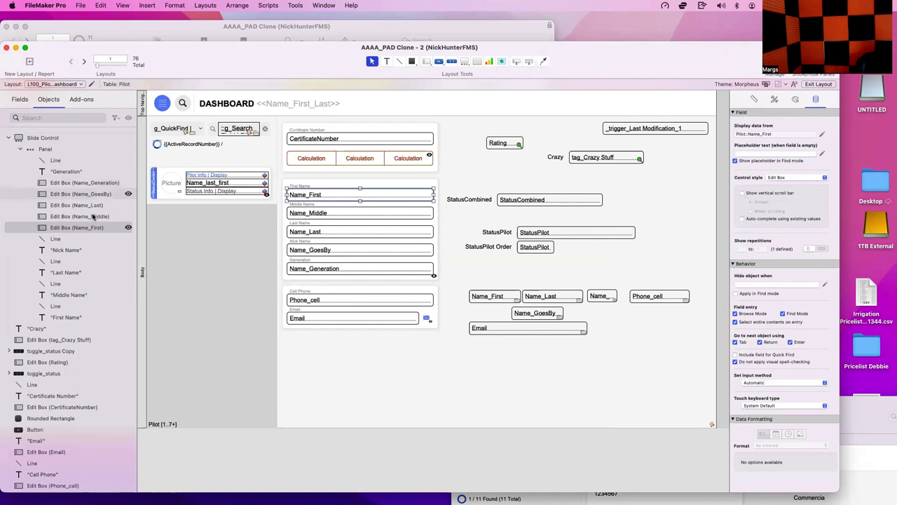
left_click(501, 279)
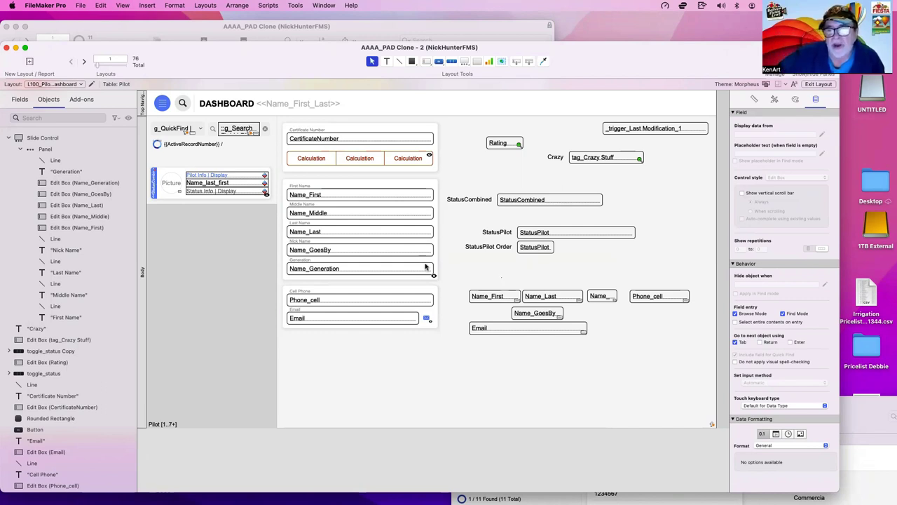
Duplicate the slide control with its name fields and stack the copy over the original
left_click(351, 184)
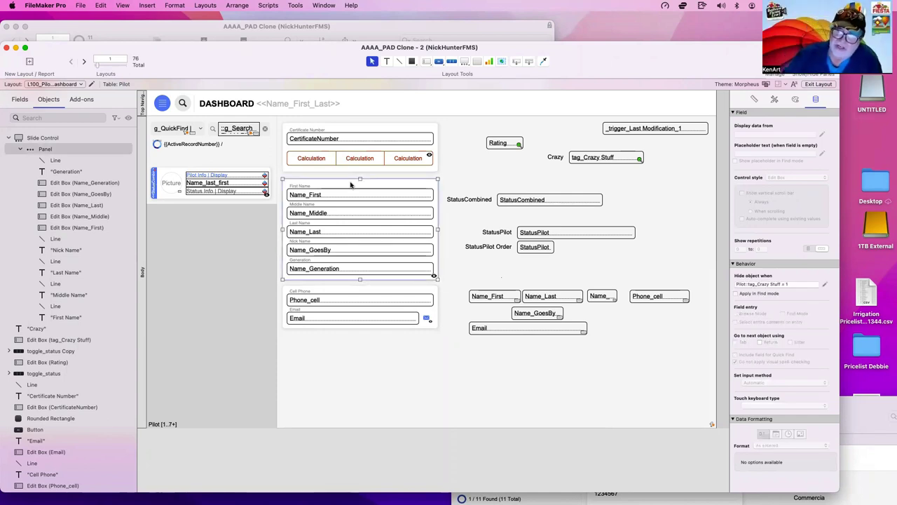
right_click(350, 184)
left_click(314, 184)
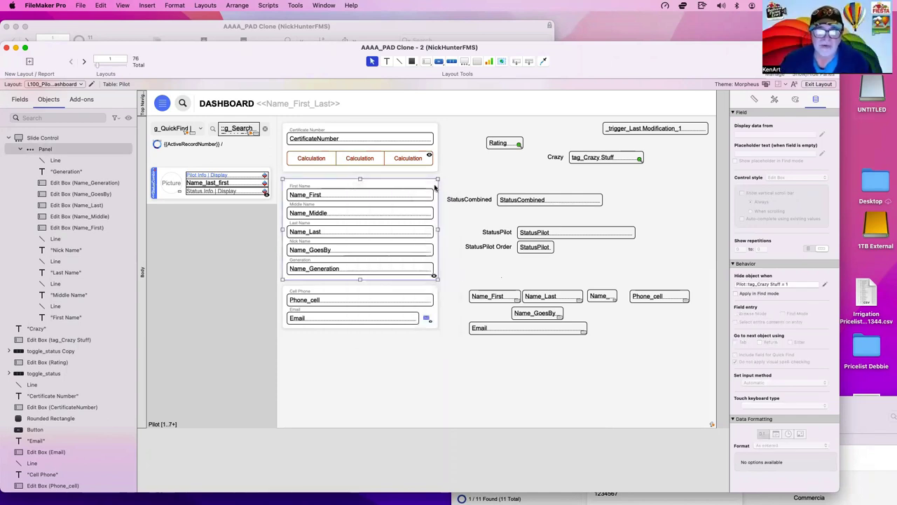
left_click_drag(314, 184, 440, 176)
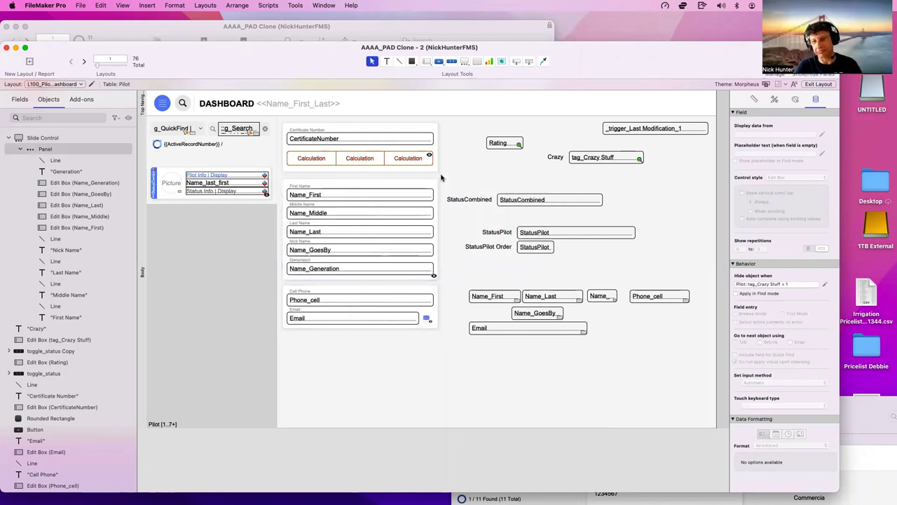
key("super+d")
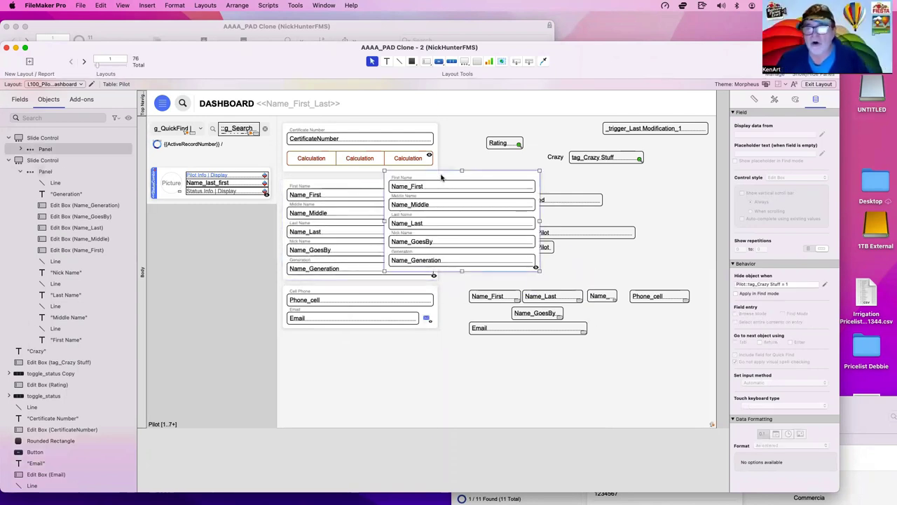
left_click_drag(449, 179, 349, 183)
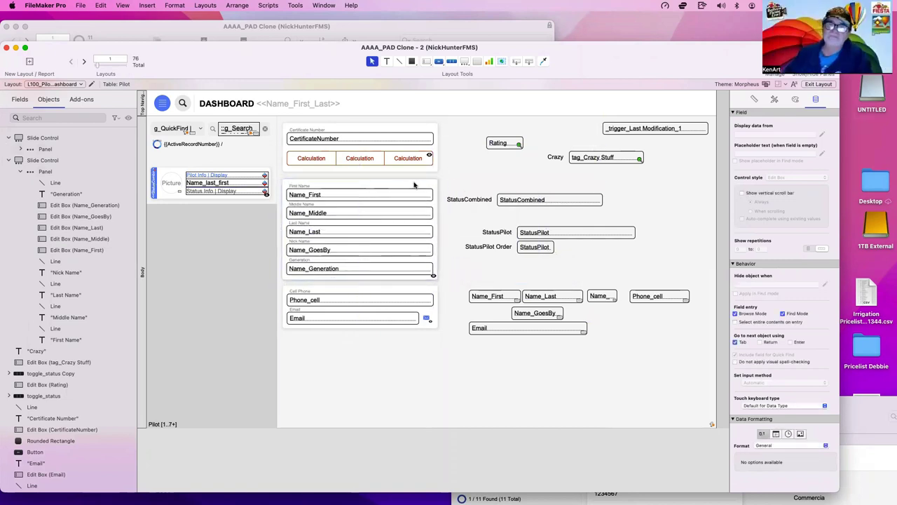
Collapse and expand the two stacked slide controls in the object list to see how they are organized
left_click(10, 161)
left_click(8, 138)
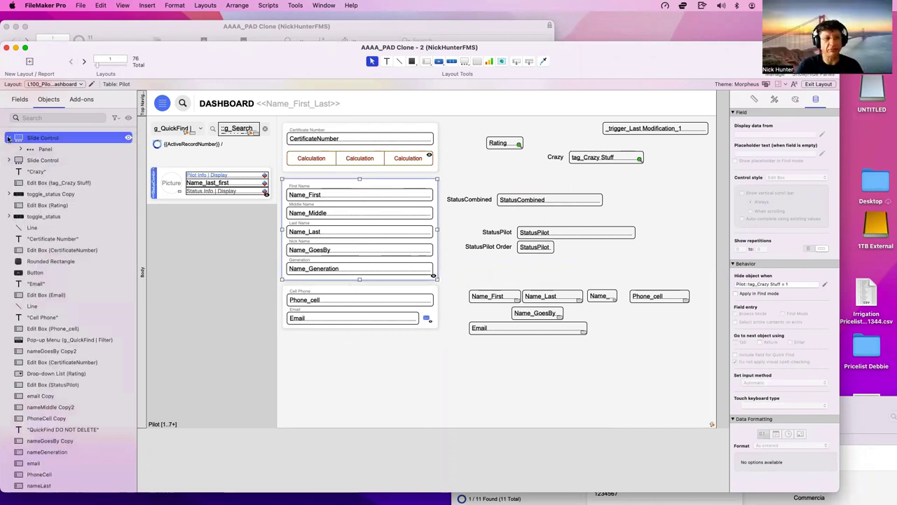
left_click(9, 138)
left_click(8, 138)
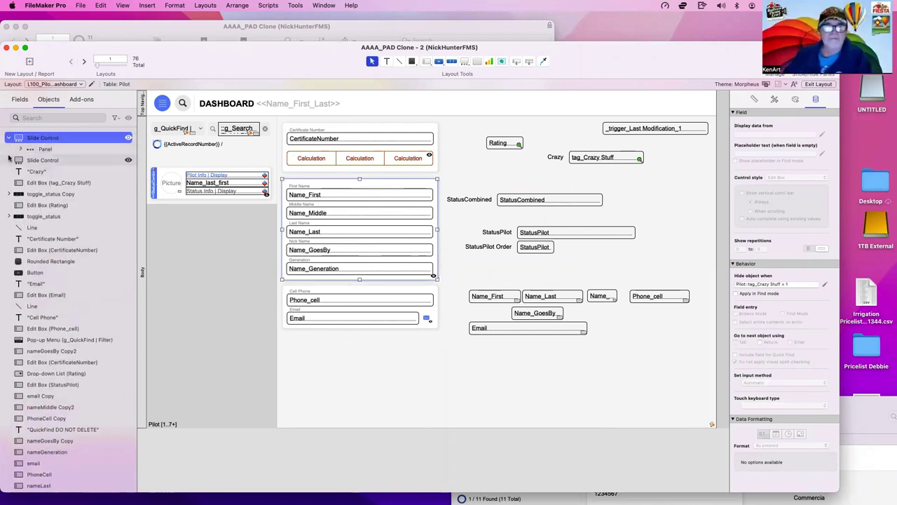
Check the contents of the second slide control's Panel in the object list and select both slide controls
left_click(9, 159)
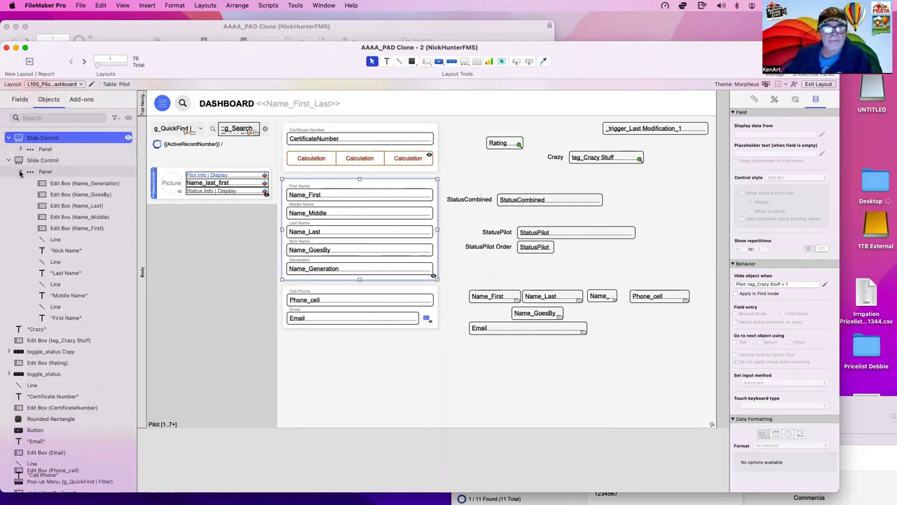
left_click(21, 171)
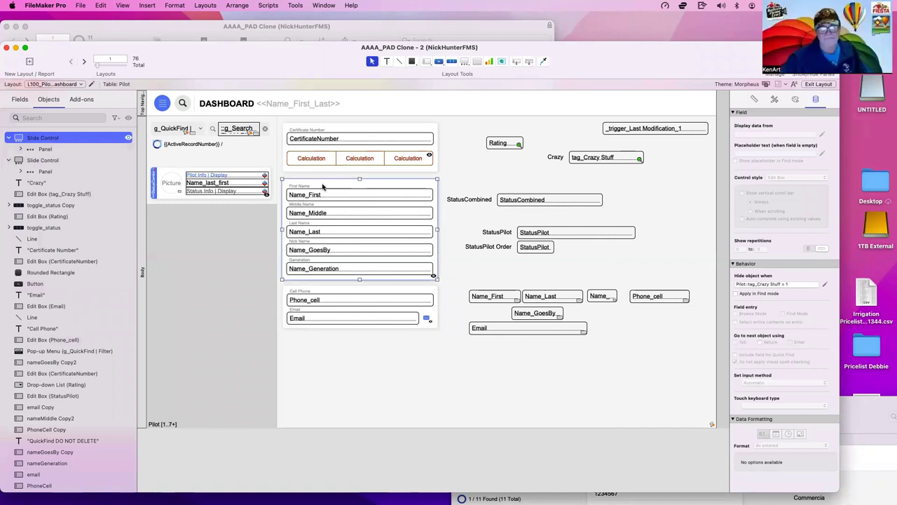
left_click(129, 139)
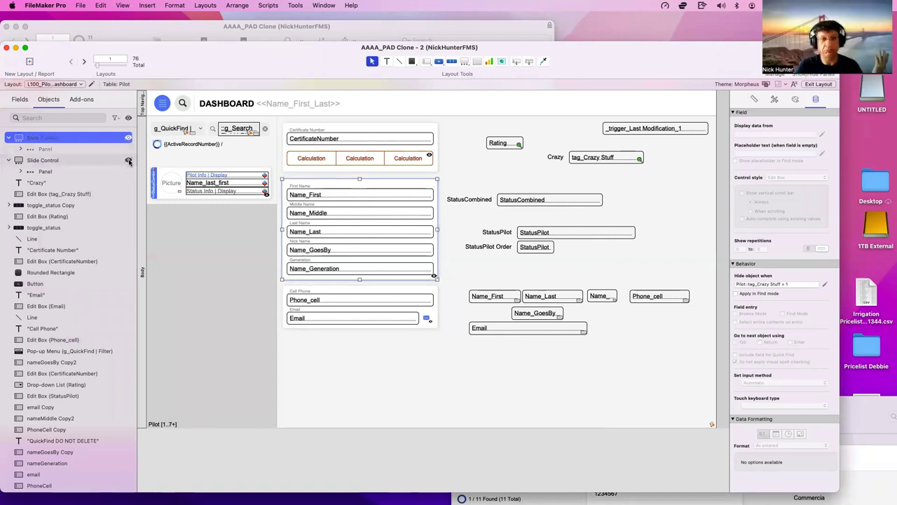
left_click(128, 139)
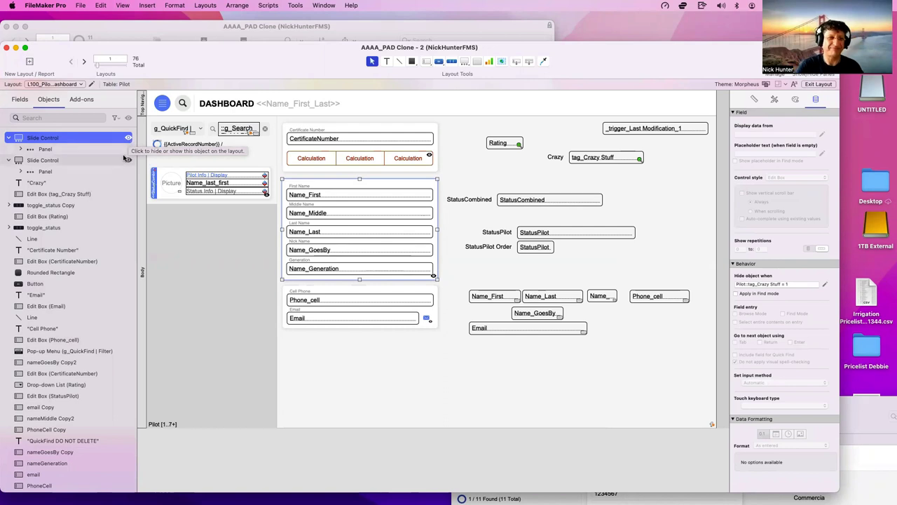
left_click(133, 144)
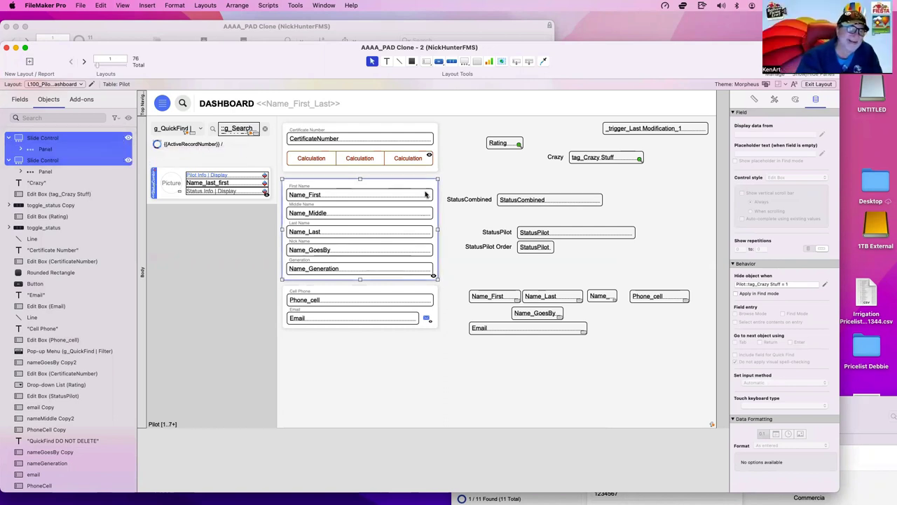
left_click_drag(690, 88, 639, 82)
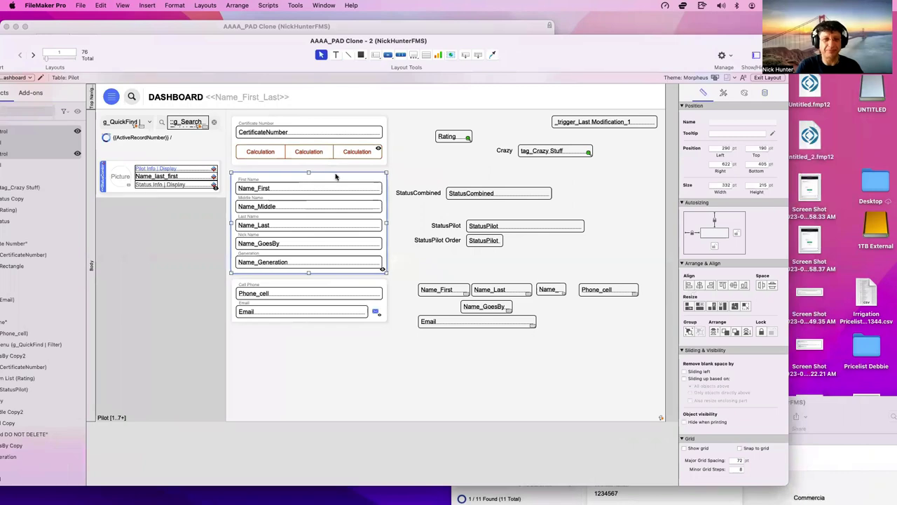
left_click_drag(278, 59, 391, 61)
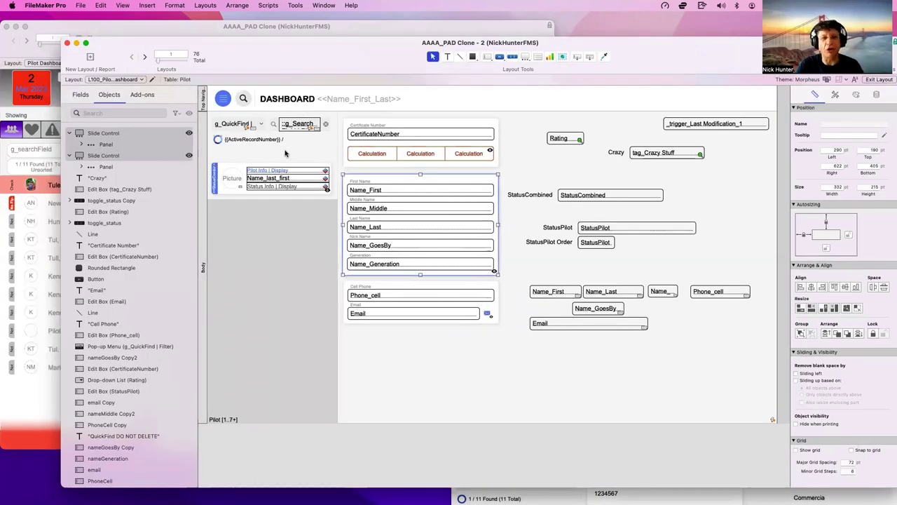
Locate the First Name label and its enclosing Panel in the object list
left_click(285, 153)
scroll(187, 205, "up", 1)
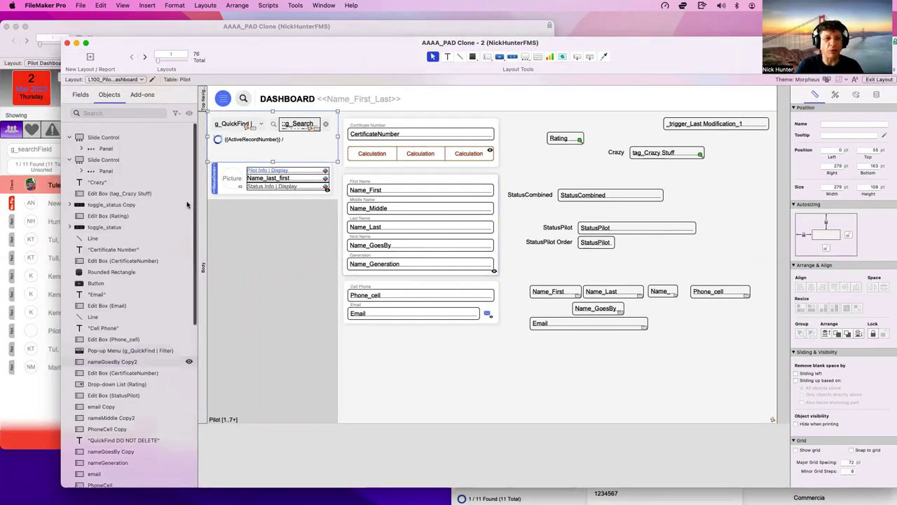
left_click(391, 182)
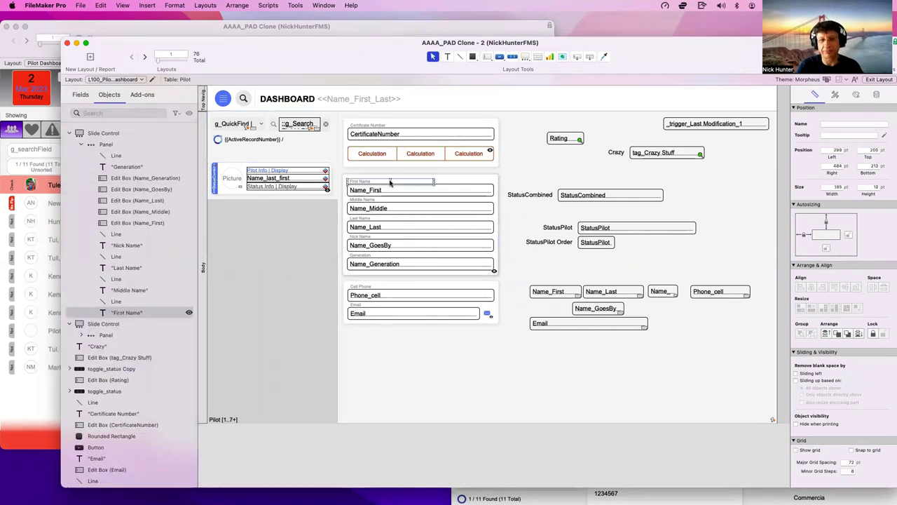
left_click(461, 183)
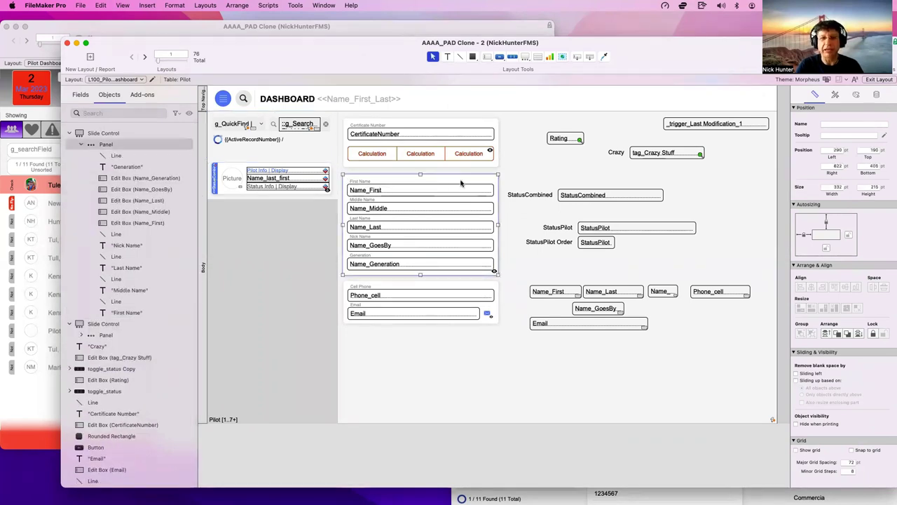
Collapse the two slide controls in the object list and hide both of them on the layout
left_click(69, 133)
left_click(72, 145)
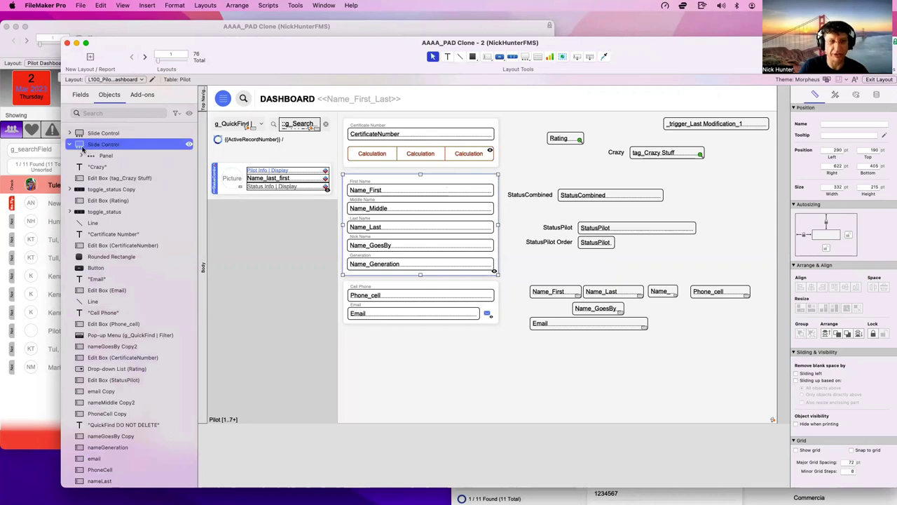
left_click(72, 145)
left_click(98, 134, "shift")
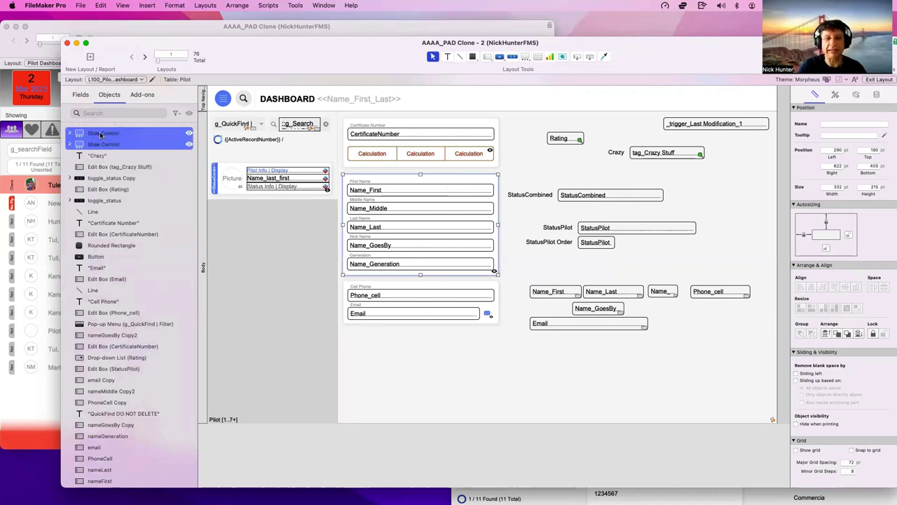
left_click(188, 134)
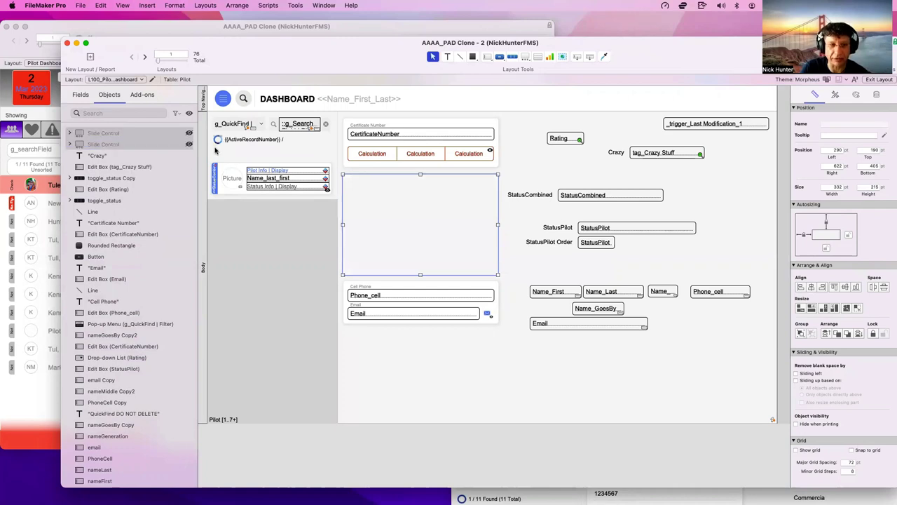
Show the two slide controls on the layout again, toggling their visibility one at a time
scroll(191, 148, "up", 10)
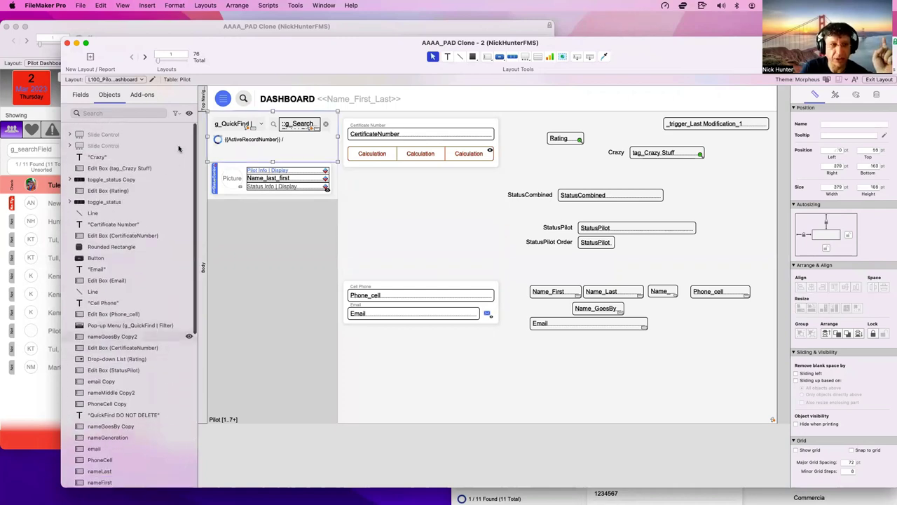
left_click(189, 134)
scroll(189, 134, "down", 10)
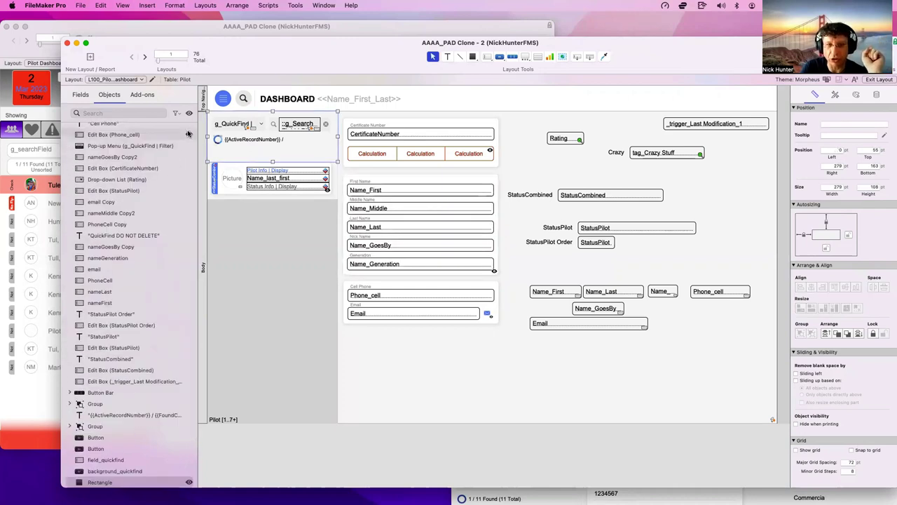
left_click(189, 145)
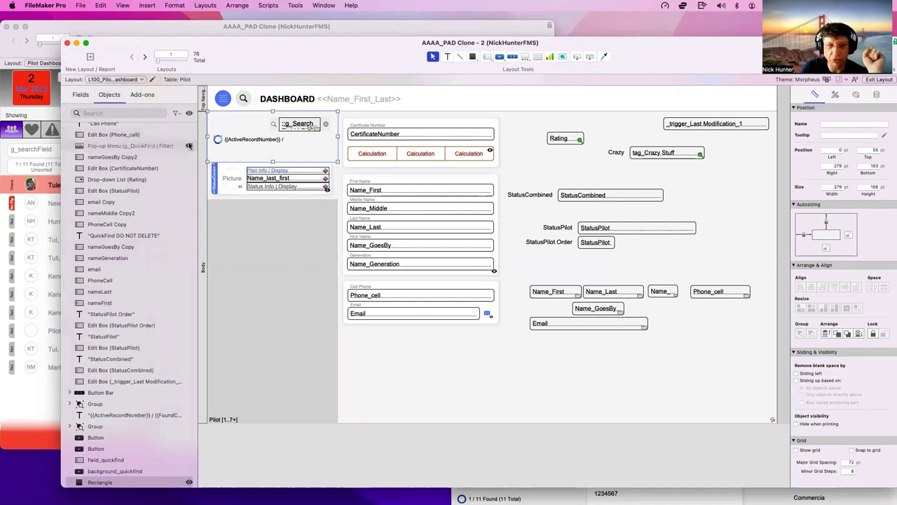
left_click(189, 135)
scroll(188, 140, "up", 10)
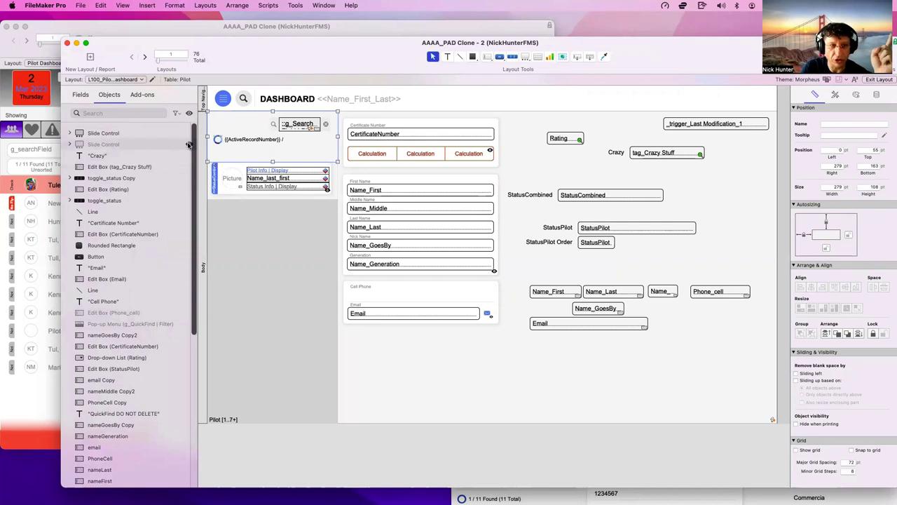
left_click(189, 145)
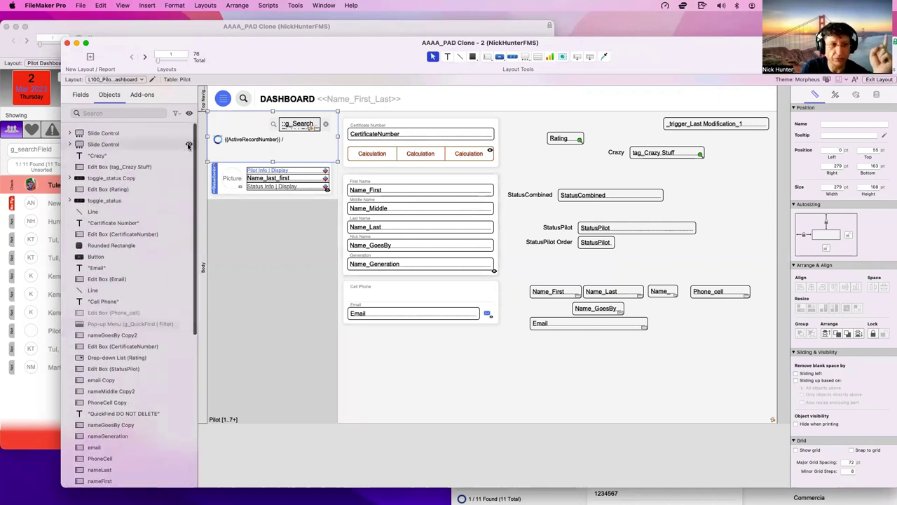
scroll(189, 136, "down", 10)
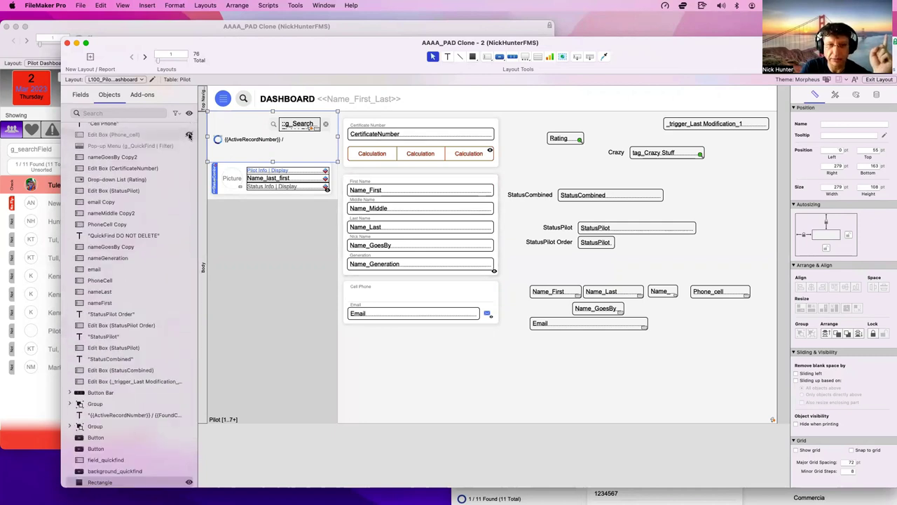
scroll(186, 140, "up", 8)
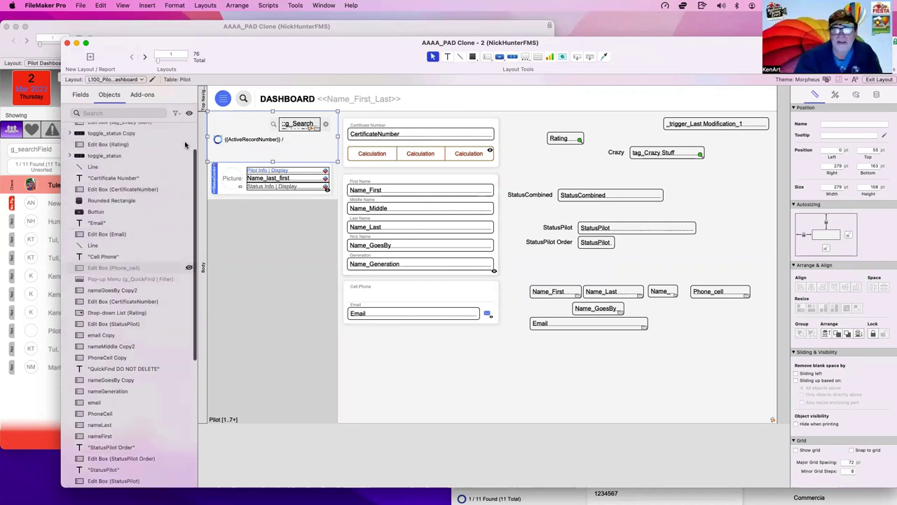
scroll(183, 145, "up", 2)
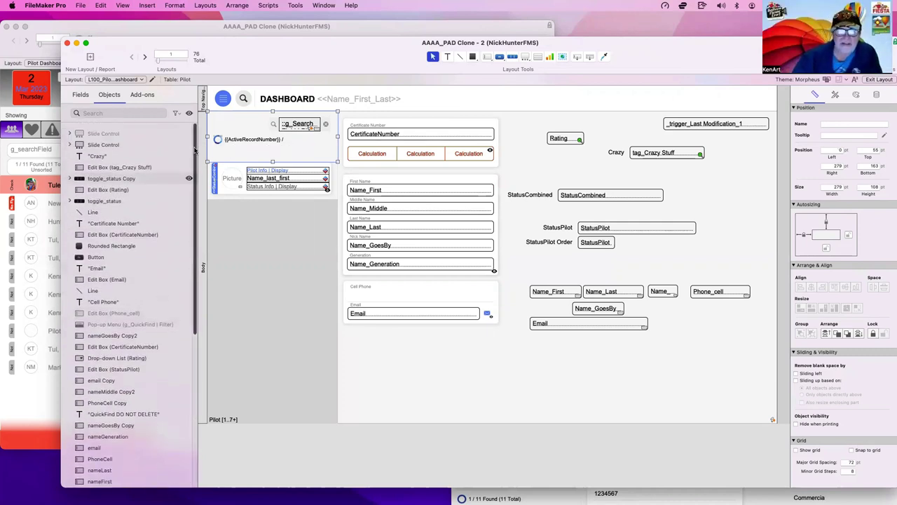
Delete the duplicate slide control stacked on the name fields together with all objects inside it
left_click(133, 133)
left_click(345, 179)
key("Delete")
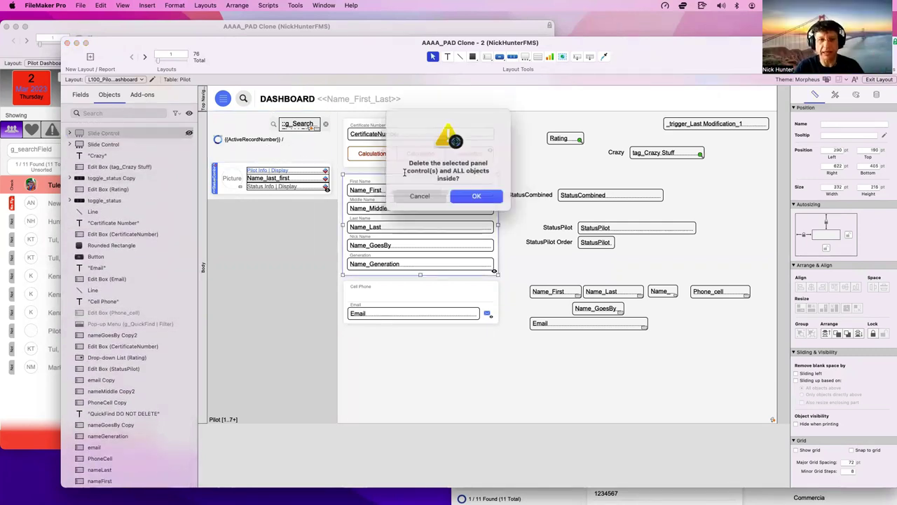
left_click(475, 196)
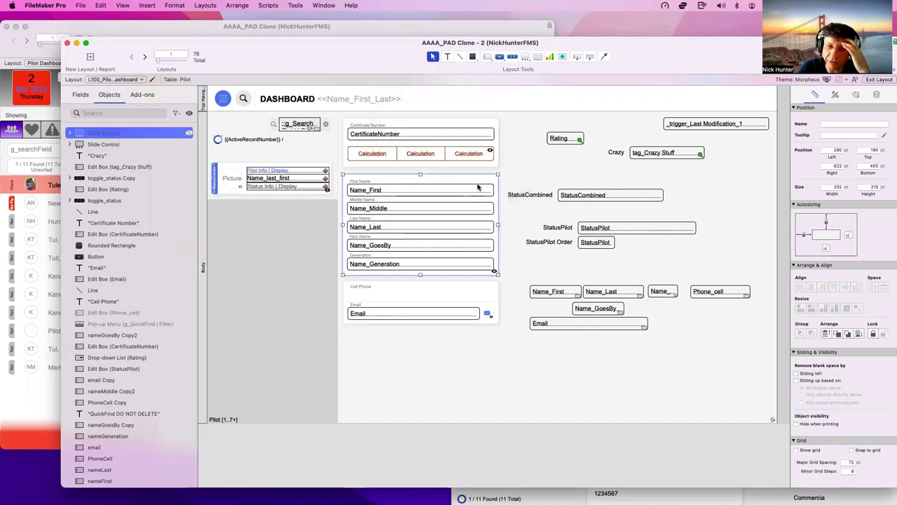
Clear the hide condition of the remaining slide control that holds the name fields
left_click(495, 183)
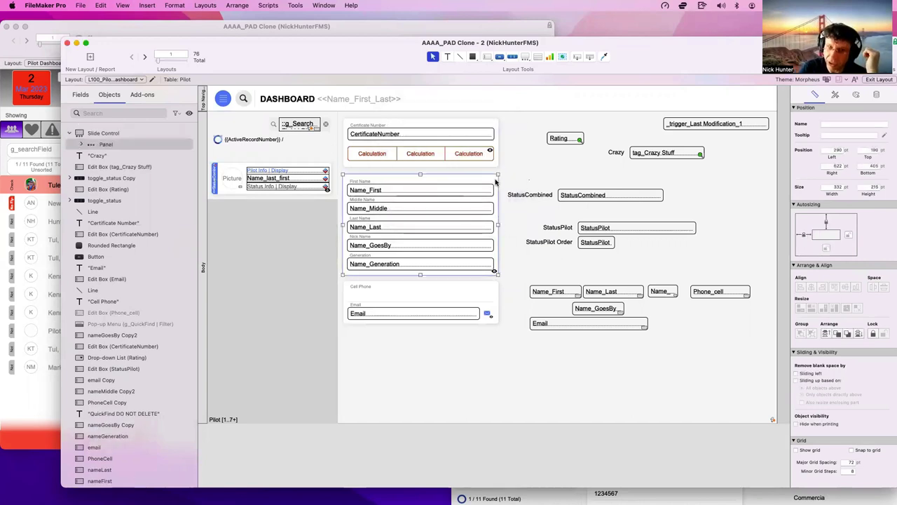
left_click_drag(492, 70, 345, 72)
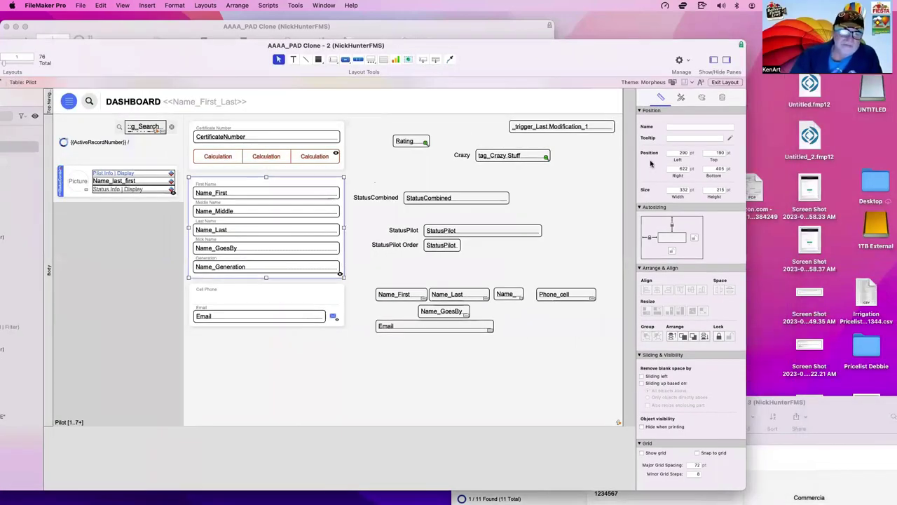
left_click(722, 97)
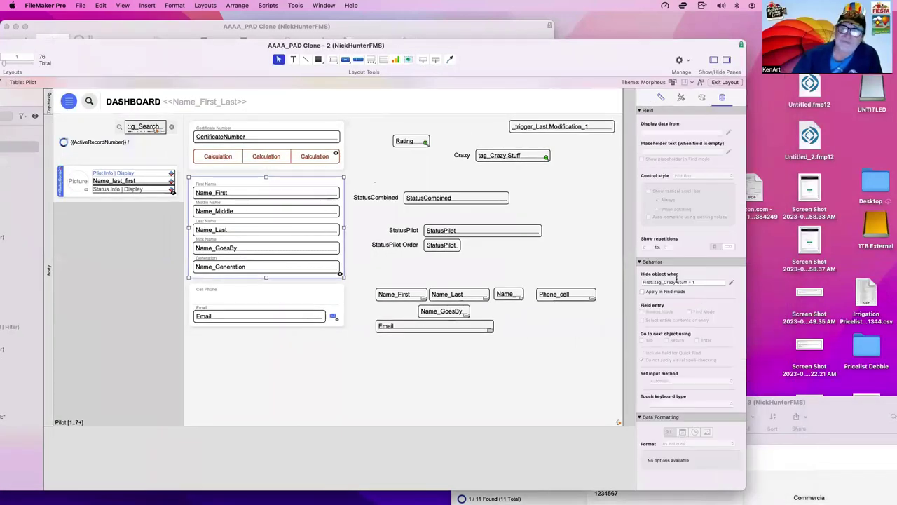
triple_click(683, 282)
key("BackSpace")
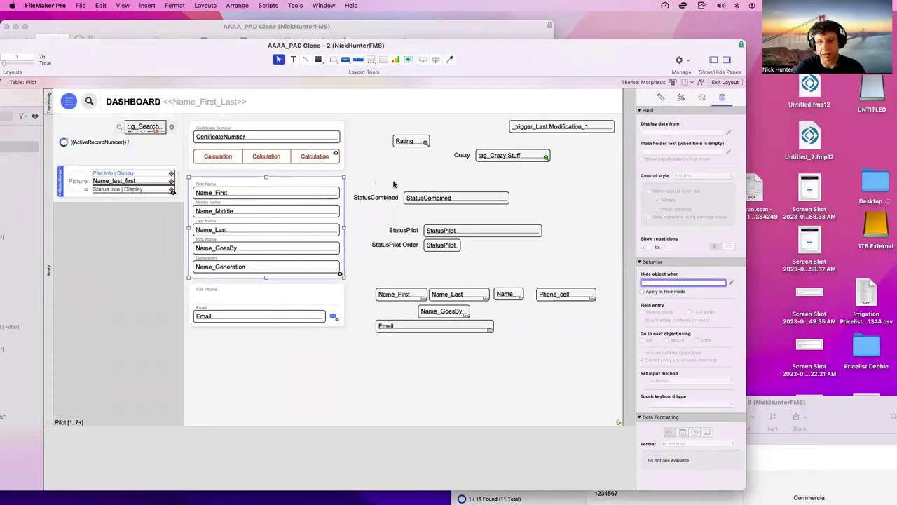
left_click(370, 185)
left_click(342, 182)
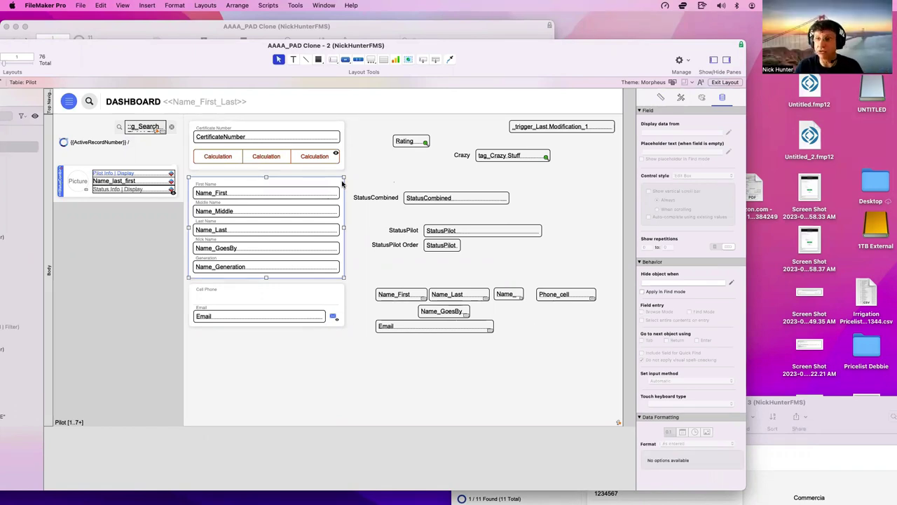
Draw a new slide control over the status fields and turn off its navigation dots
left_click(371, 59)
left_click(379, 87)
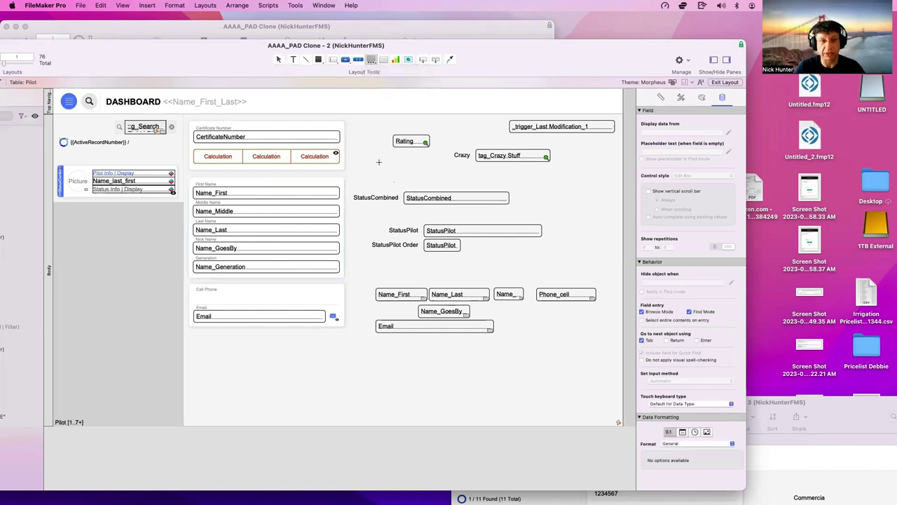
left_click_drag(376, 160, 534, 260)
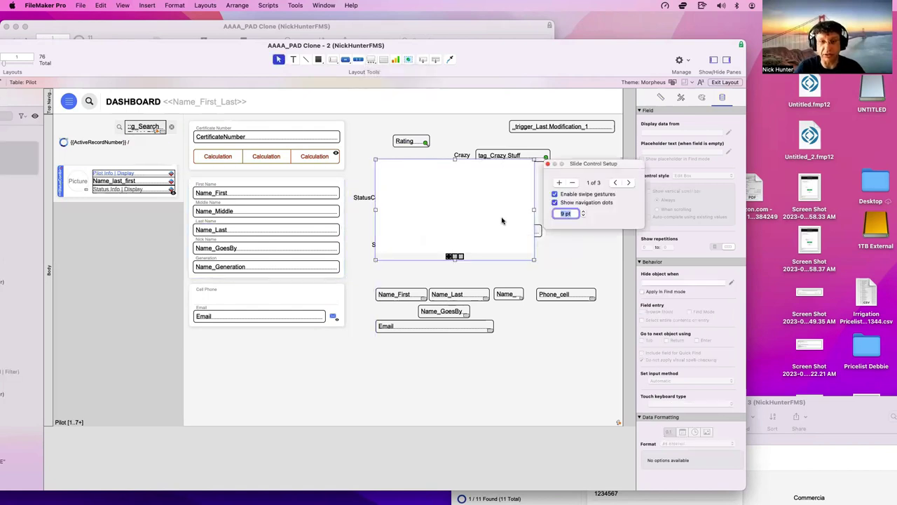
left_click(582, 202)
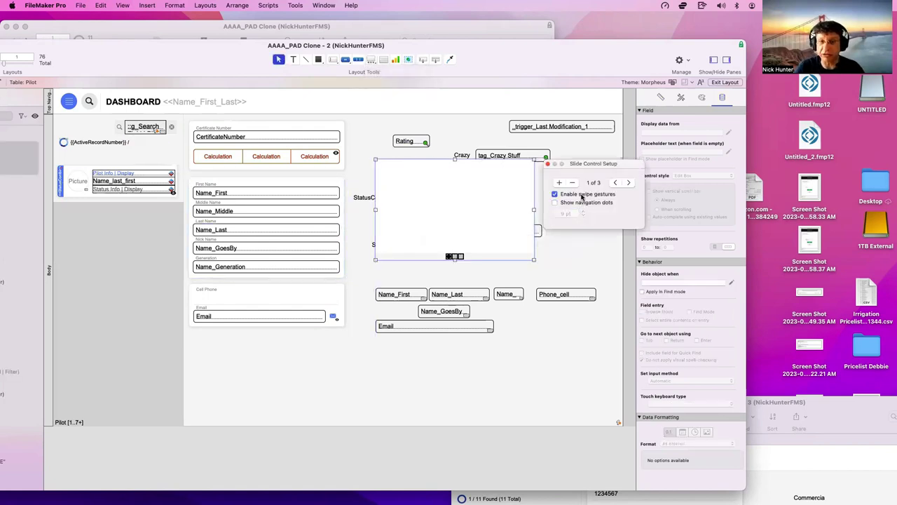
left_click(547, 165)
Apply the Alternate Slide Control 1 style to the new slide control and reposition it around the StatusCombined and StatusPilot fields
left_click(681, 97)
left_click(679, 163)
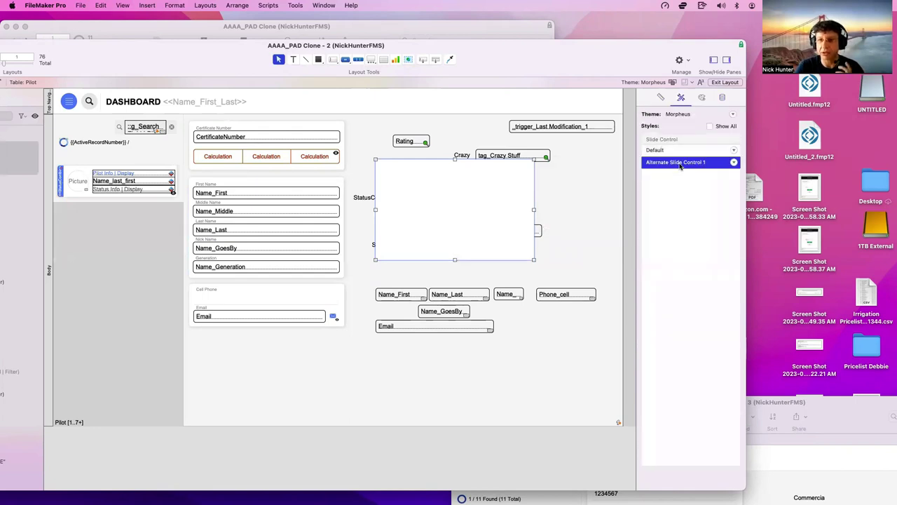
left_click(589, 179)
left_click(456, 179)
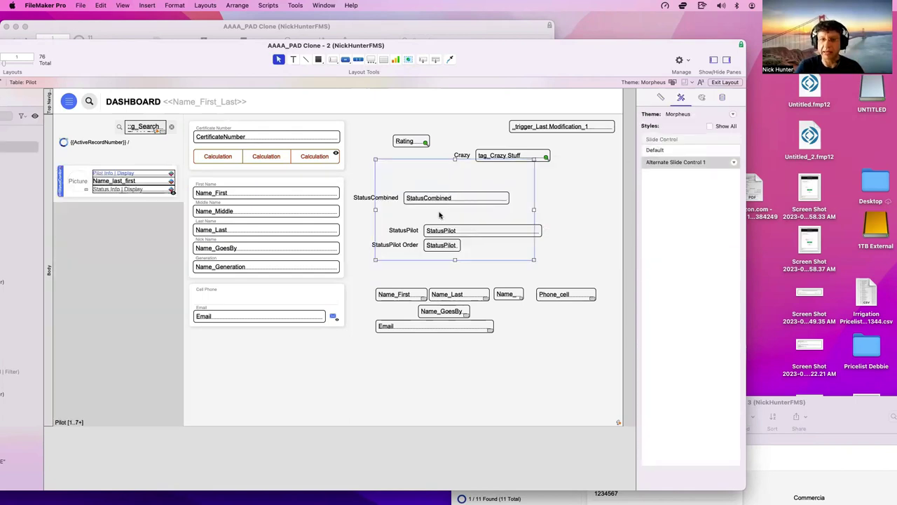
mouse_move(440, 215)
left_mouse_down()
mouse_move(579, 194)
mouse_move(592, 284)
mouse_move(531, 276)
mouse_move(429, 201)
left_mouse_up()
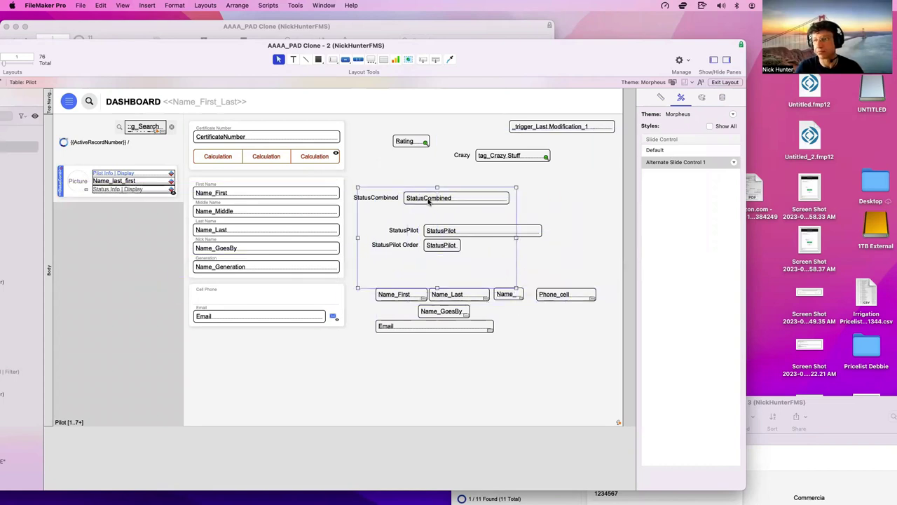
left_click_drag(471, 225, 430, 192)
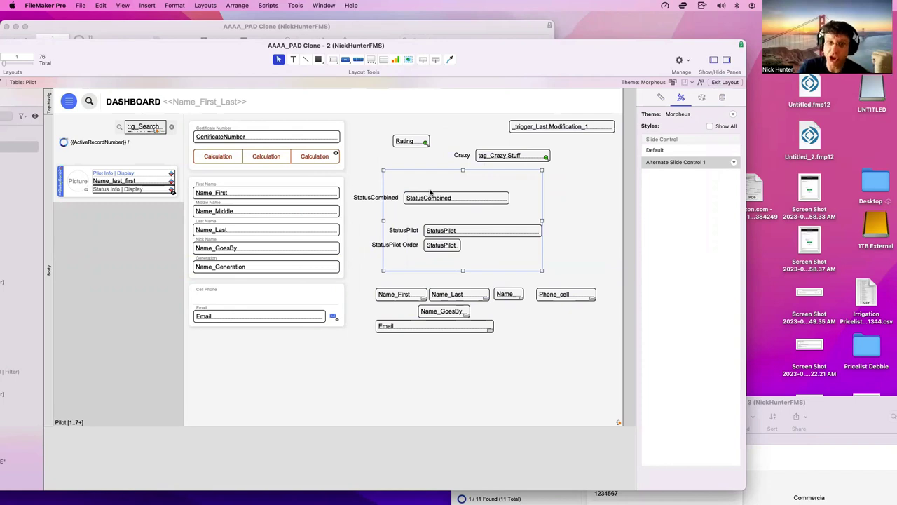
Move the transparent slide control to the empty area below Email, place Name_First, Name_Last and Name_GoesBy inside it, and reposition the container
left_click_drag(446, 182, 467, 377)
left_click_drag(374, 273, 479, 321)
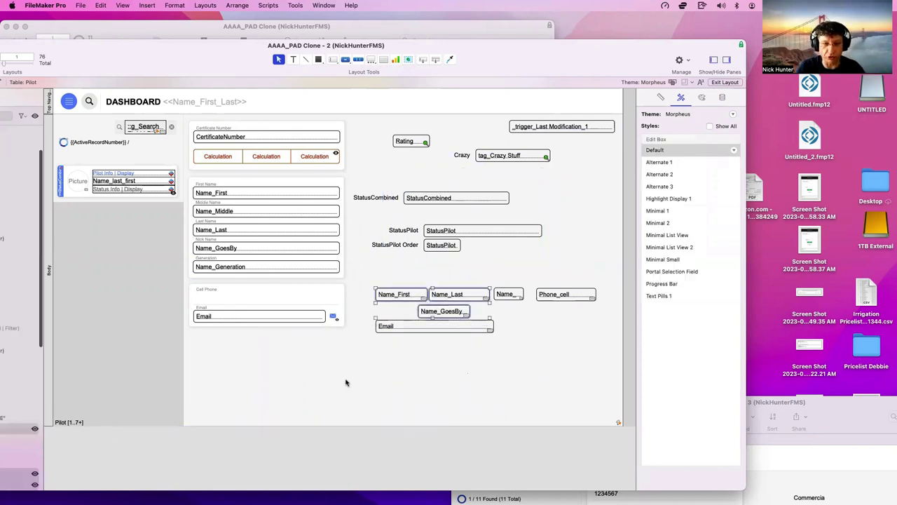
left_click_drag(346, 382, 491, 370)
left_click(356, 395)
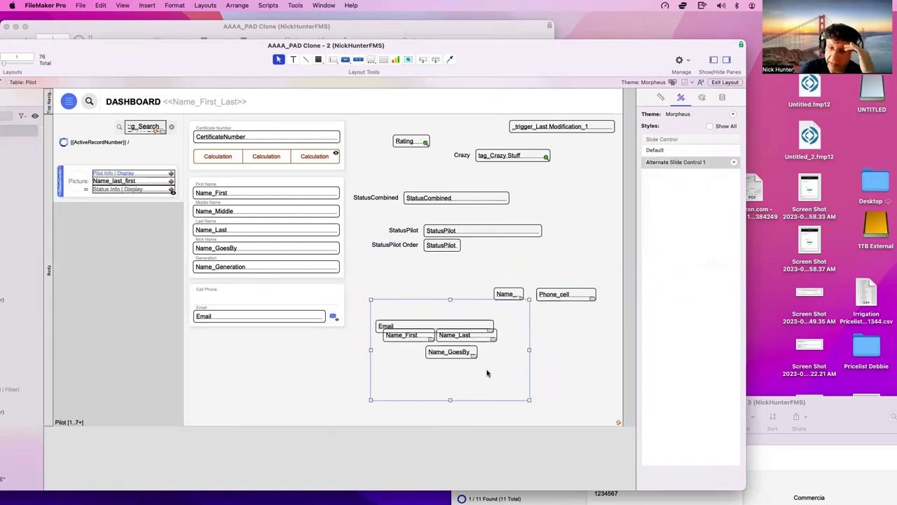
left_click_drag(487, 373, 514, 407)
left_click(410, 407)
left_click(551, 381)
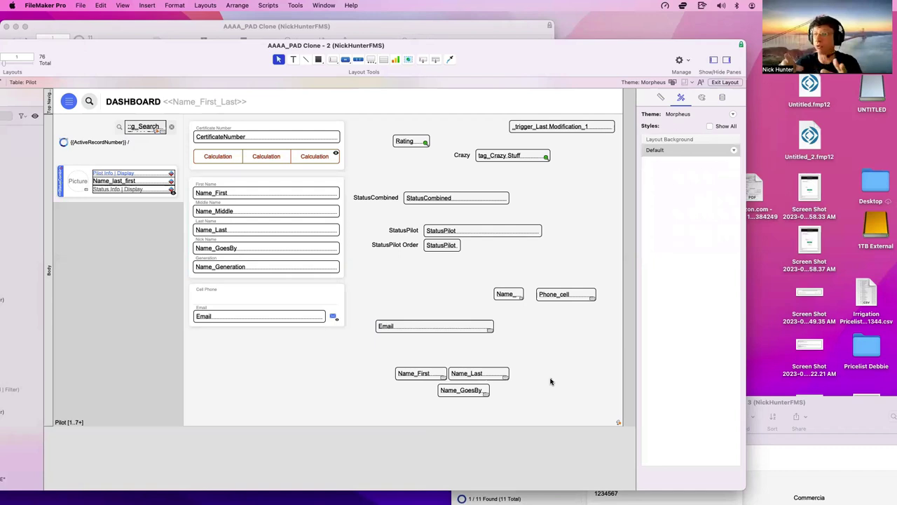
Add the short Name_ field beside Phone_cell to the slide control and shift the container with its fields
left_click(320, 245)
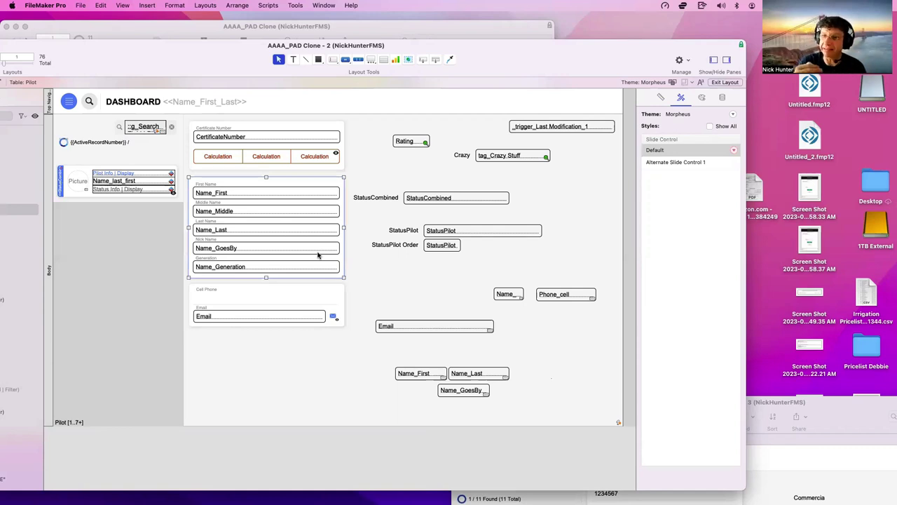
left_click(507, 293)
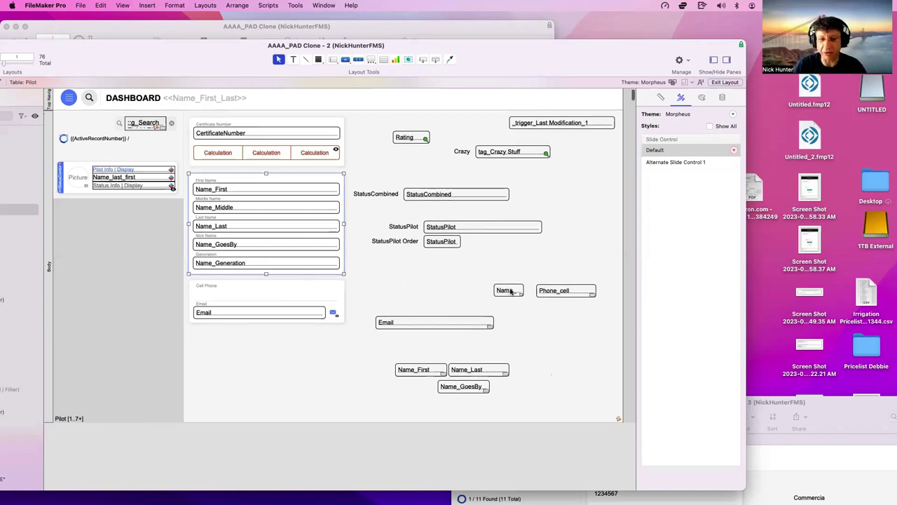
left_click_drag(507, 290, 475, 347)
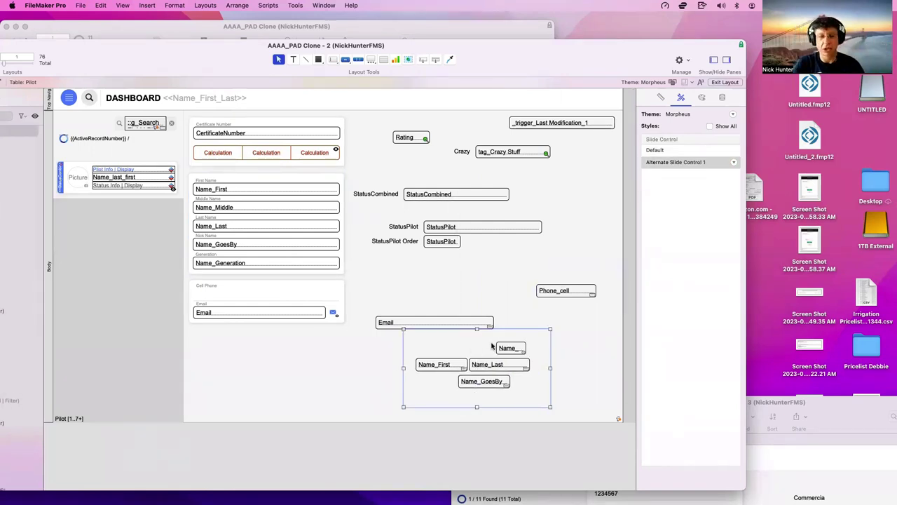
Move the four name fields out of the transparent slide control to the area above Email, and delete the empty control
left_click(509, 349)
left_click_drag(509, 349, 464, 291)
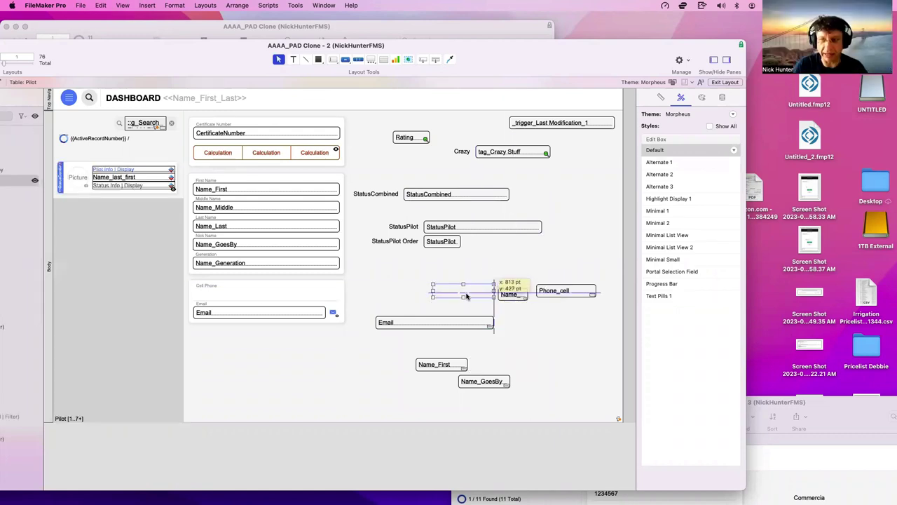
left_click_drag(483, 381, 420, 313)
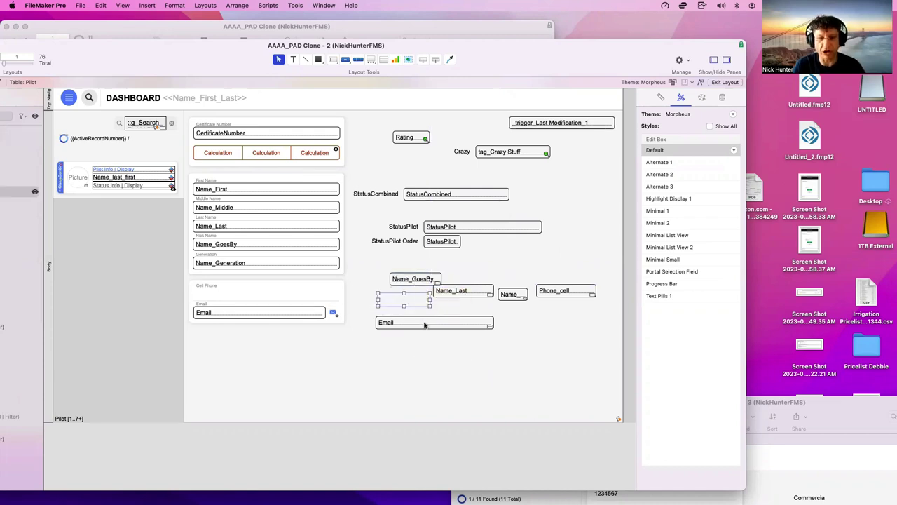
left_click(443, 351)
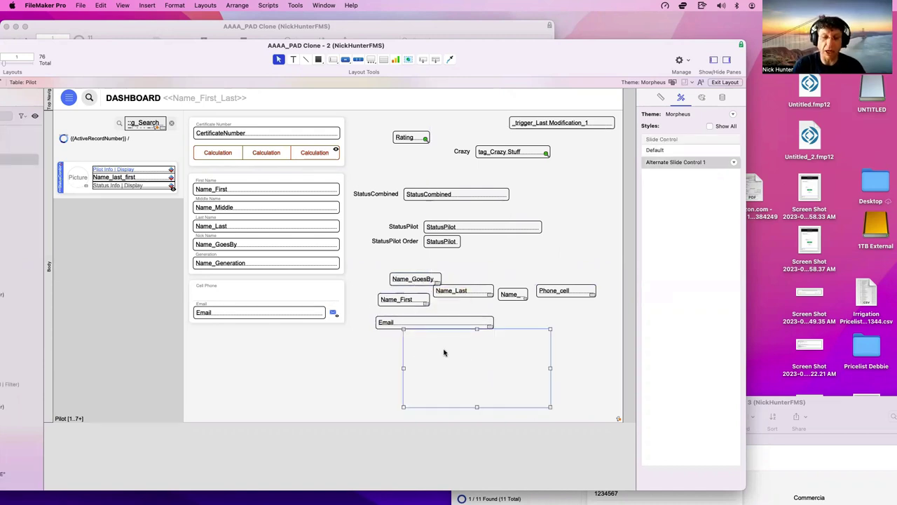
key("Delete")
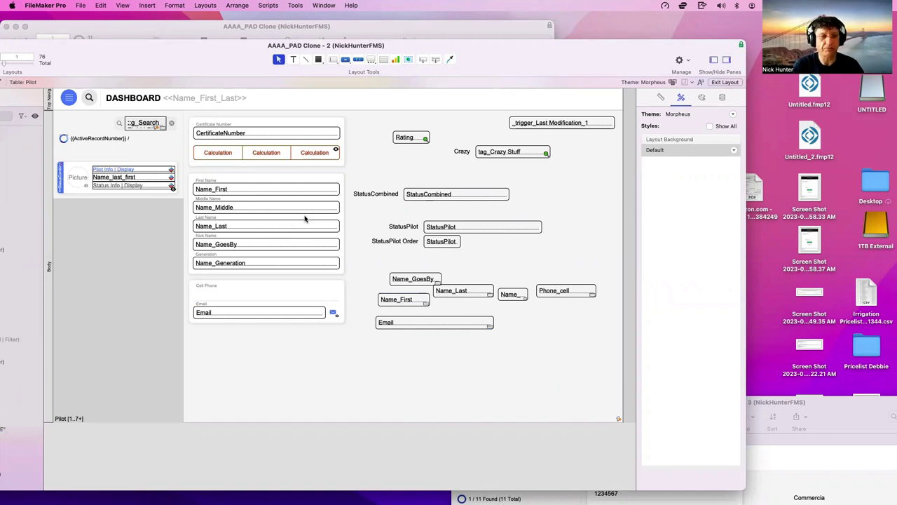
Nudge the slide control containing the First Name to Generation fields slightly upward and deselect it
scroll(305, 220, "right", 3)
left_click(289, 183)
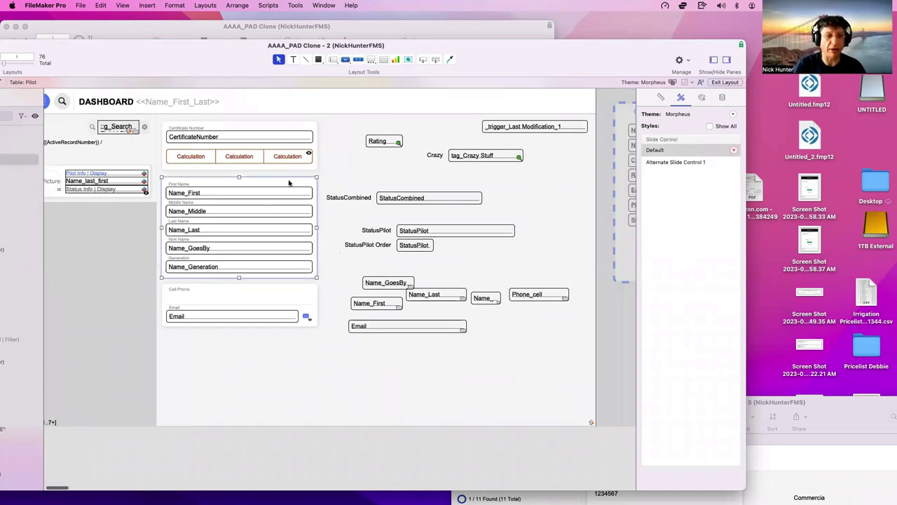
key("Up")
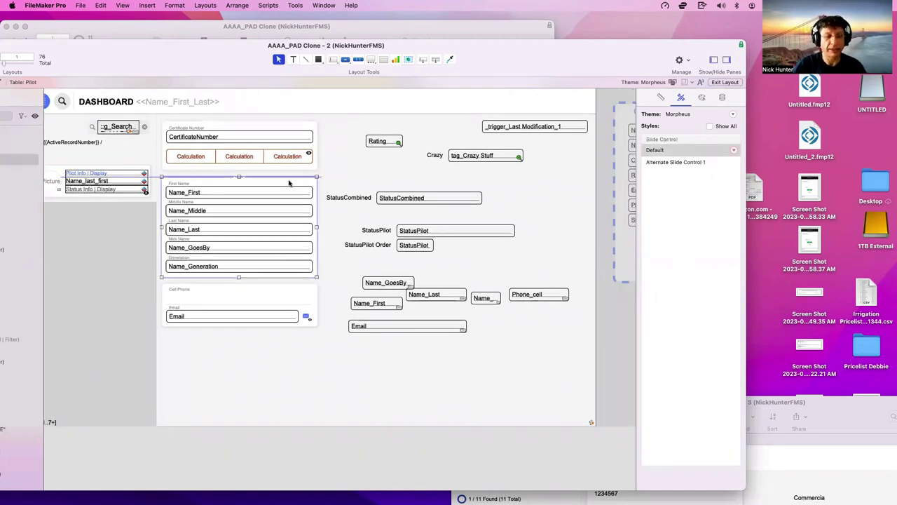
left_click(340, 175)
Open a new window from the Pilot Dashboard window, show the Pilot Verification layout in it, and move it aside
key("super+grave")
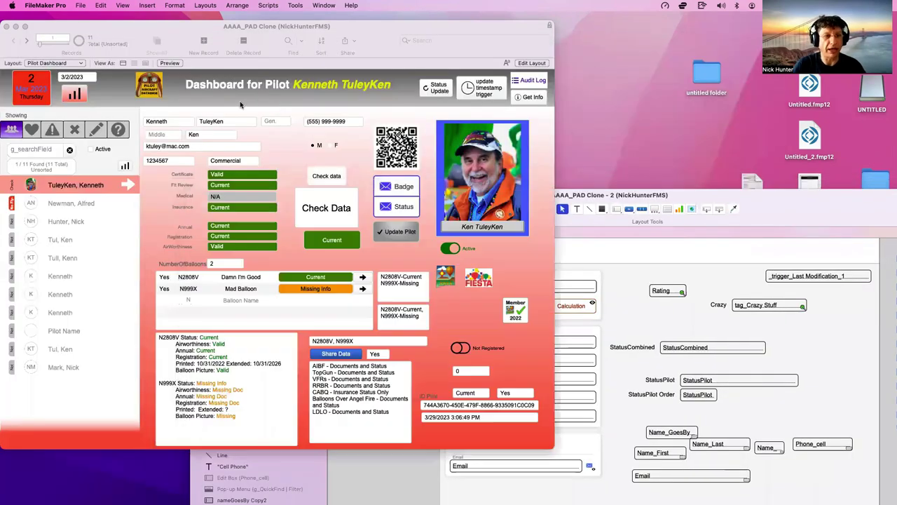
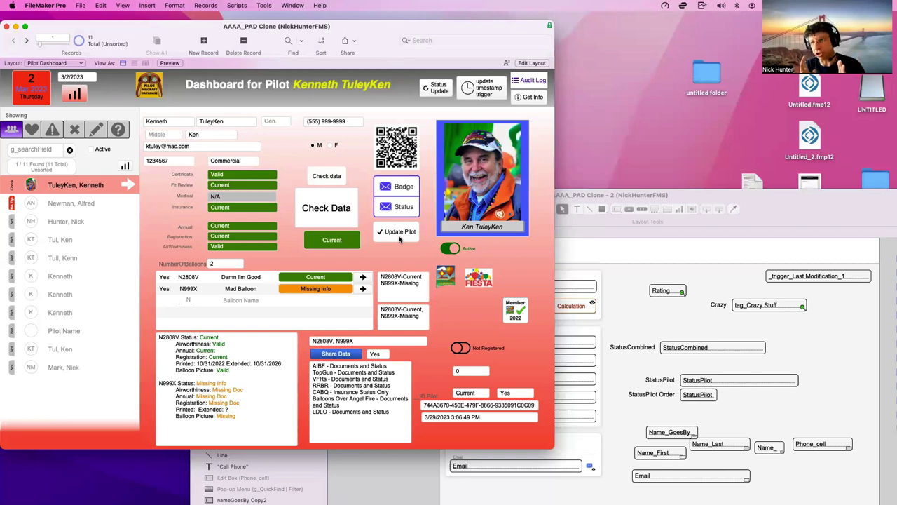
left_click(399, 240)
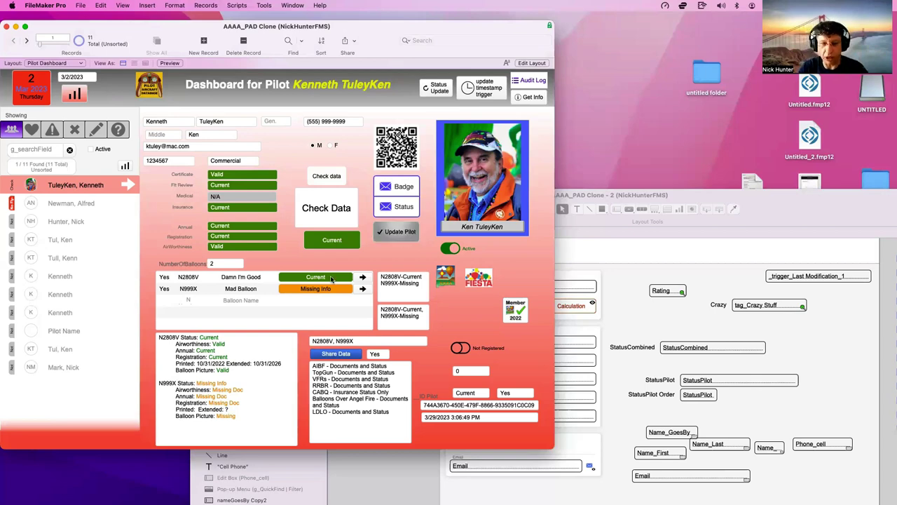
left_click(293, 5)
left_click(298, 20)
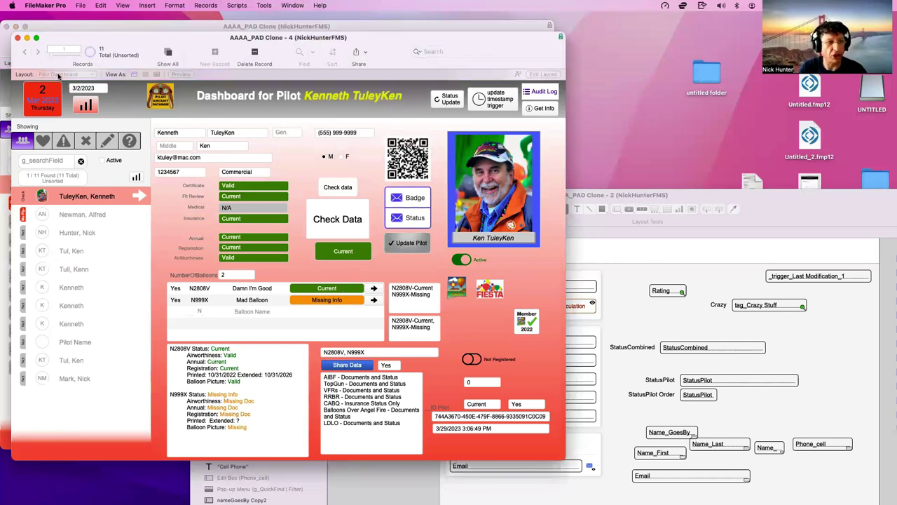
left_click(59, 74)
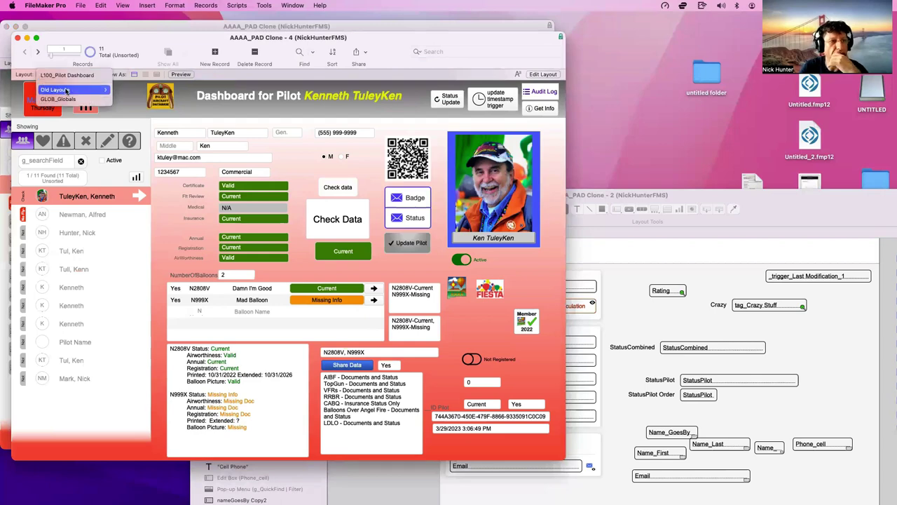
mouse_move(67, 90)
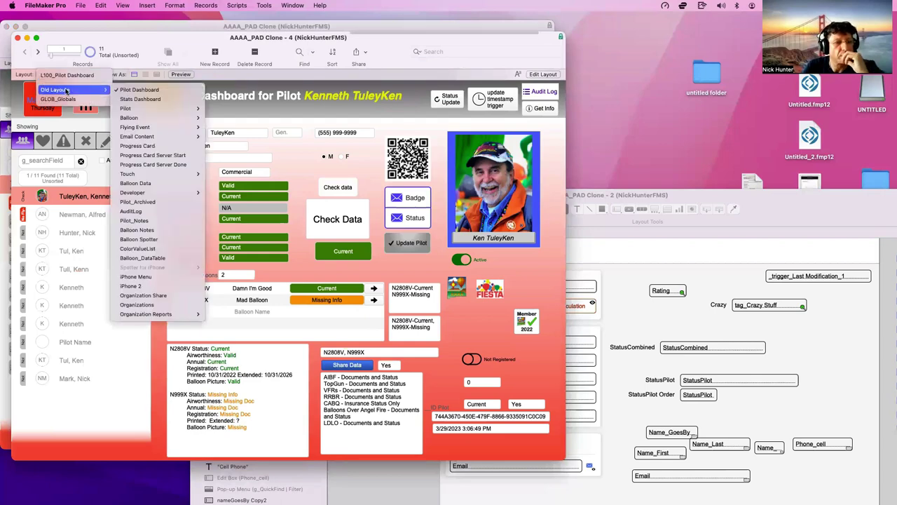
mouse_move(158, 122)
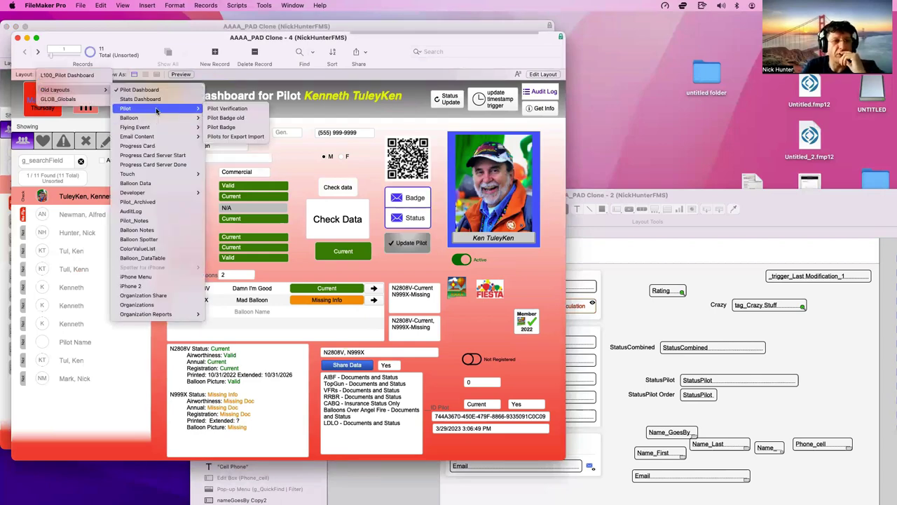
left_click(233, 108)
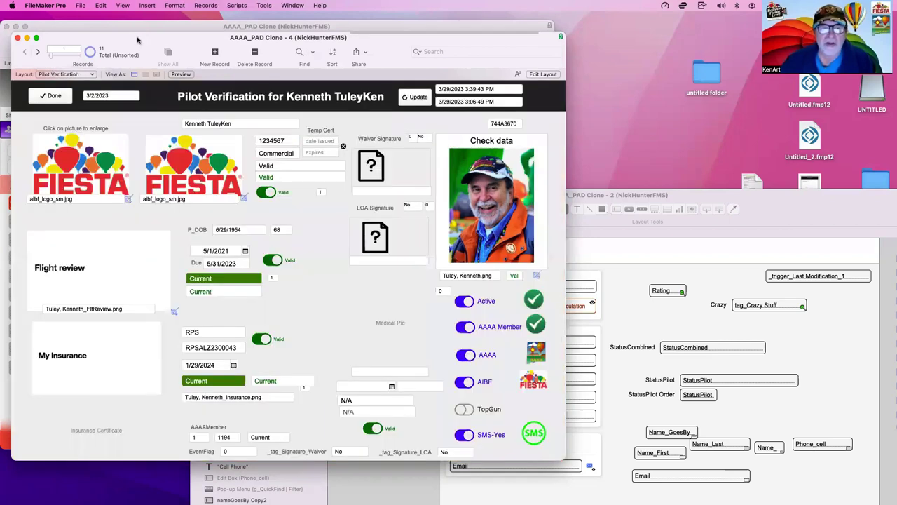
mouse_move(137, 40)
left_mouse_down()
mouse_move(320, 51)
mouse_move(334, 39)
left_mouse_up()
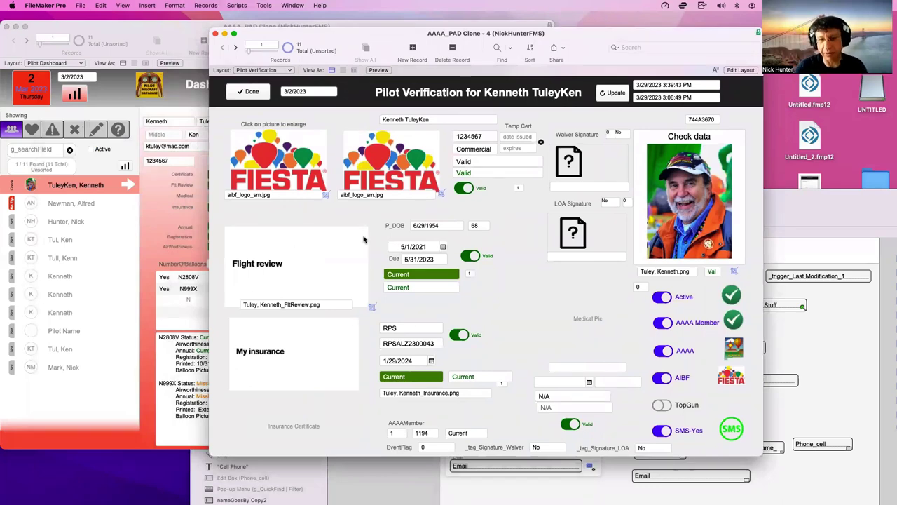
Review the Pilot table's field definitions in creation order, checking the newest fields up to StatusPilot Order
key("super+shift+d")
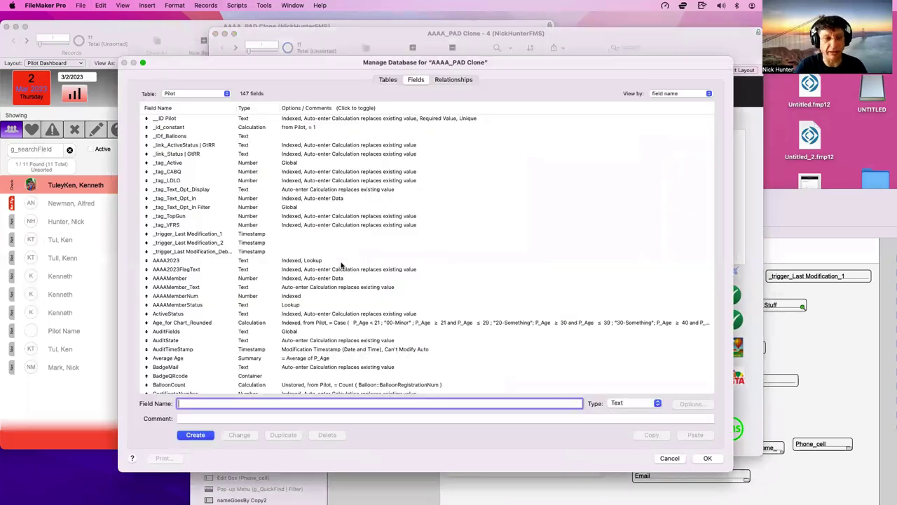
scroll(341, 264, "down", 15)
left_click(671, 92)
left_click(650, 119)
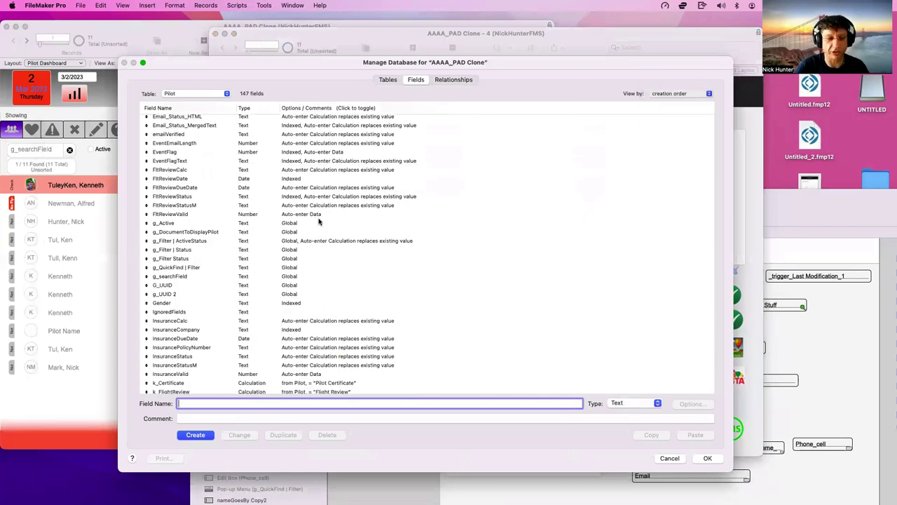
scroll(316, 232, "down", 5)
scroll(300, 250, "down", 5)
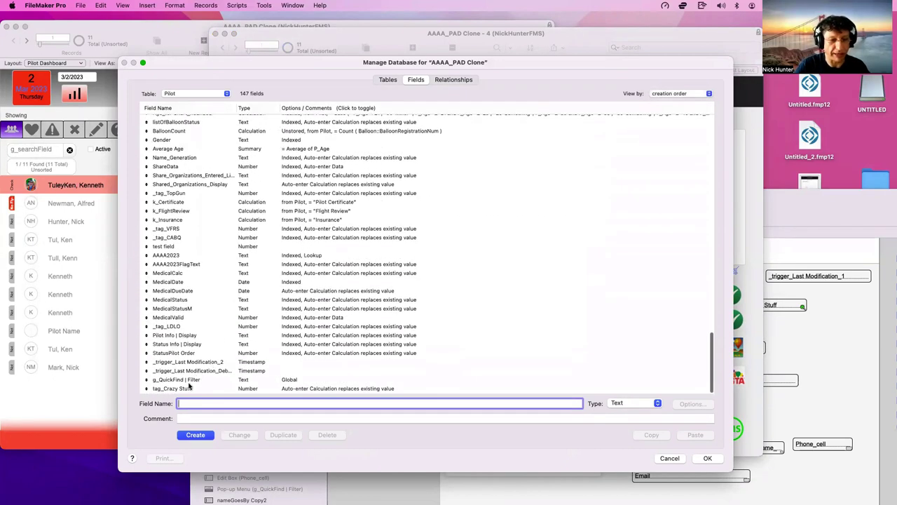
key("Tab")
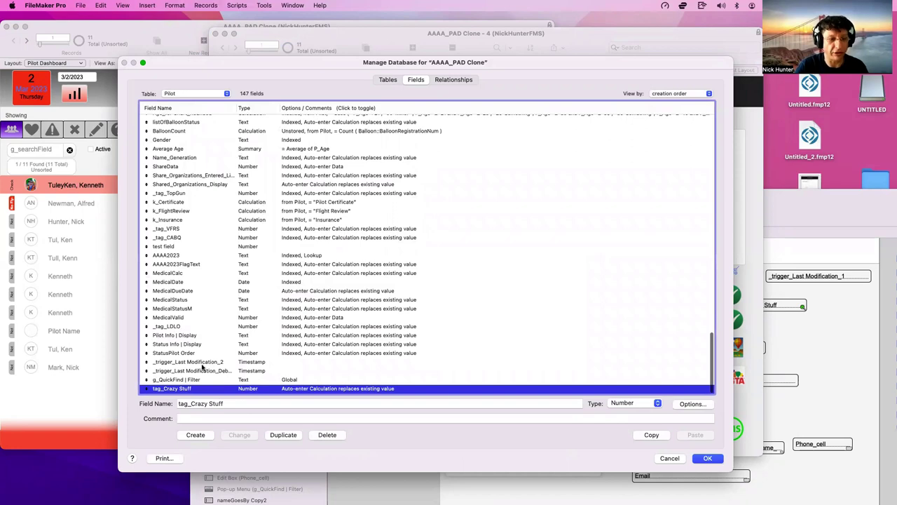
left_click(202, 370)
key("Up")
key("Up")
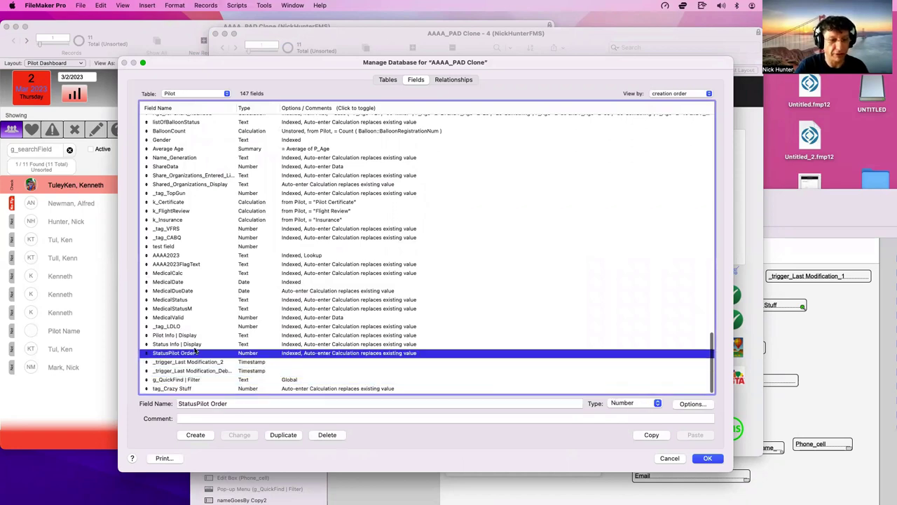
key("Return")
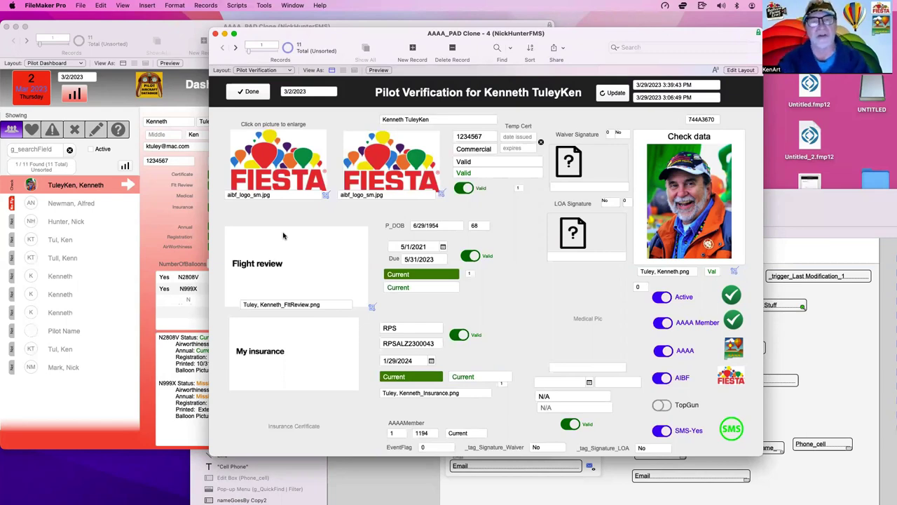
Switch the new window to the Balloon Verification layout and look through the other available layouts
left_click(265, 70)
mouse_move(274, 85)
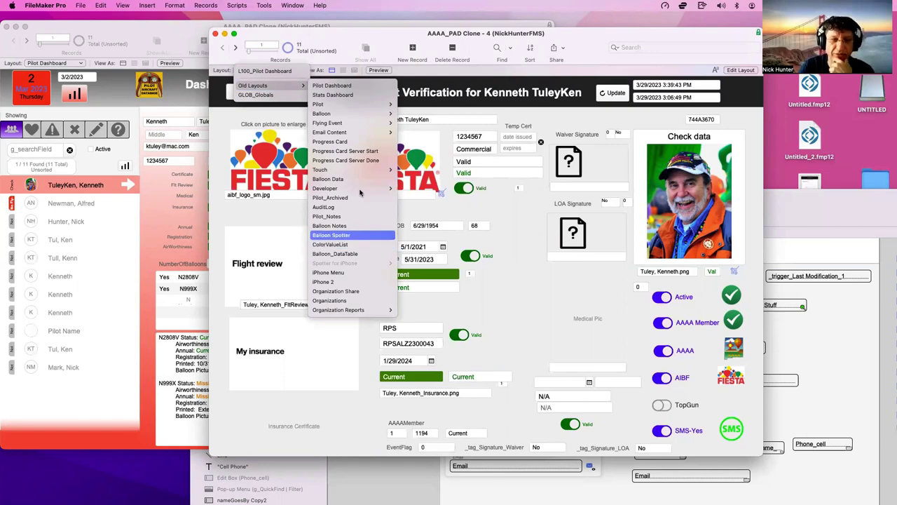
mouse_move(364, 113)
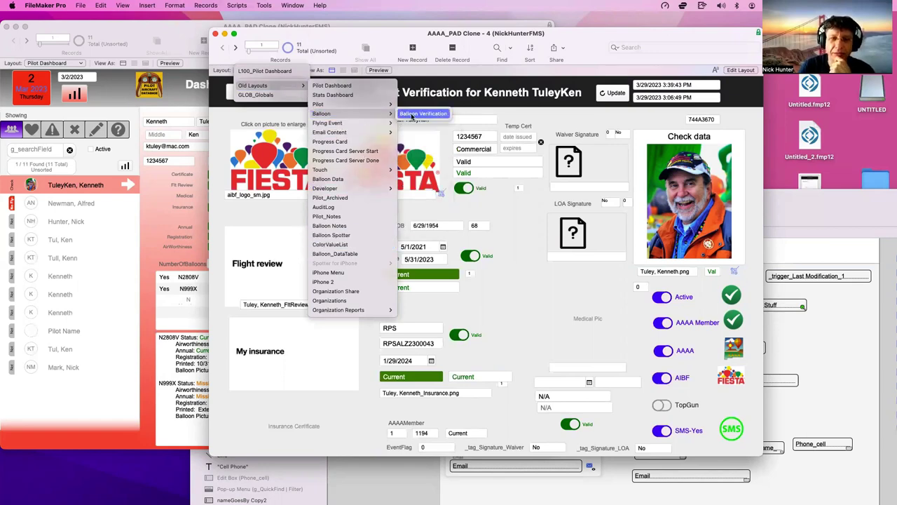
left_click(413, 114)
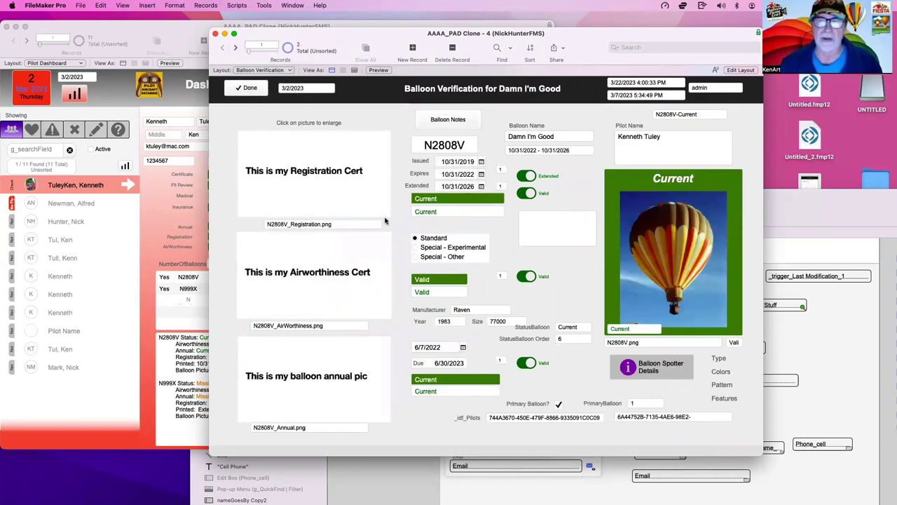
left_click(254, 71)
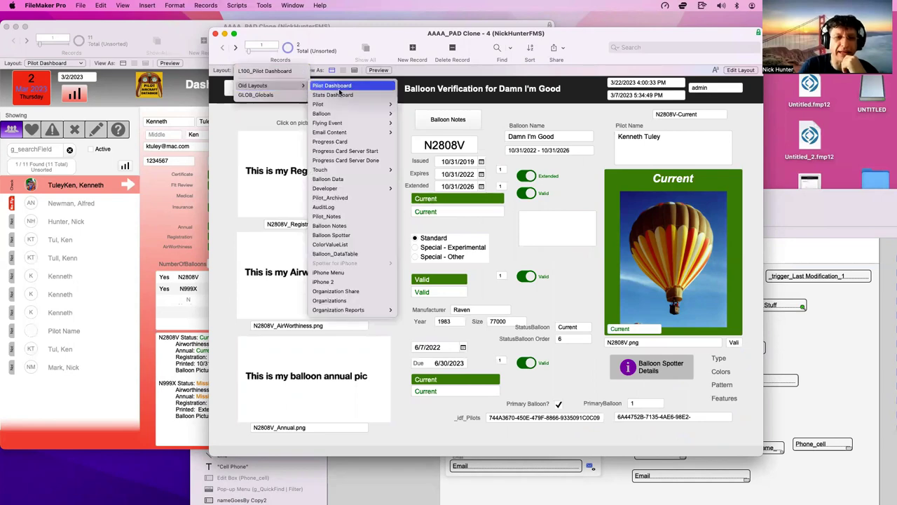
left_click(499, 128)
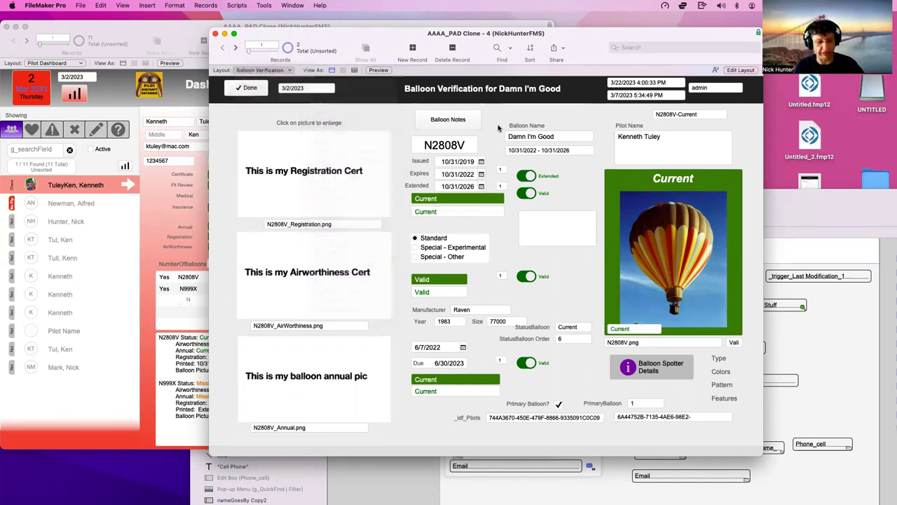
Check the Balloon table's field definitions and the database's list of tables, choosing Pilot_Documents
key("super+shift+d")
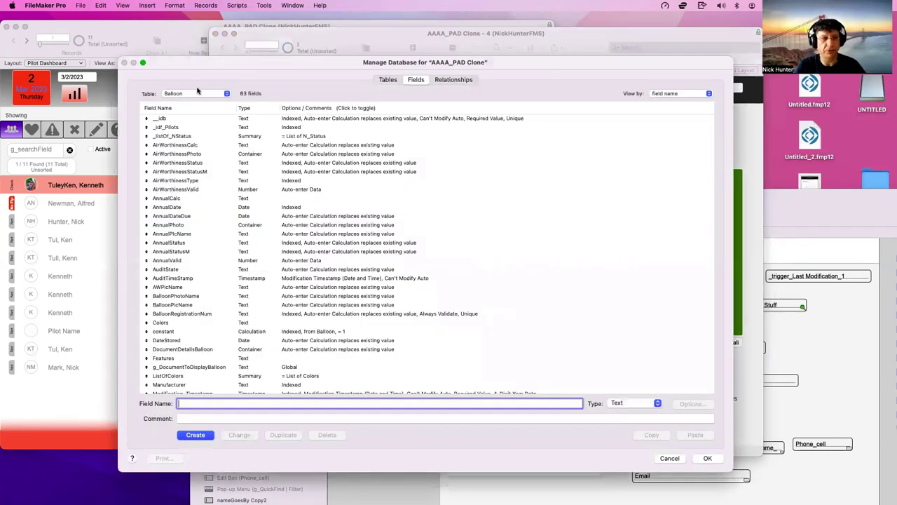
left_click(199, 93)
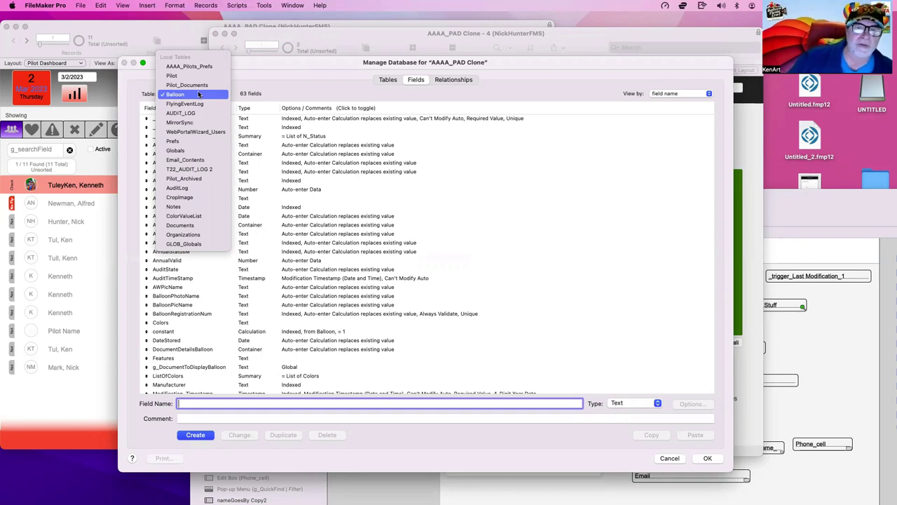
left_click(197, 85)
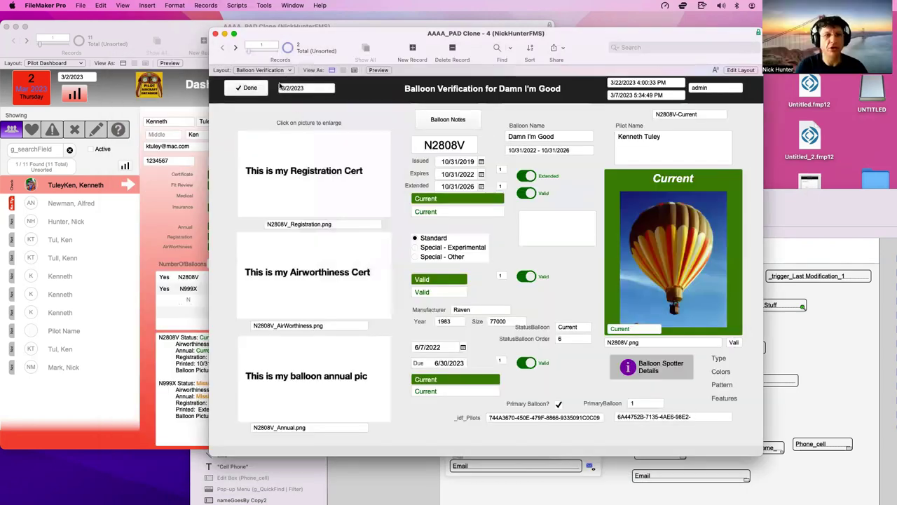
Switch the window to the Pilot Verification layout from the Pilot group of the old layouts
left_click(259, 71)
mouse_move(266, 84)
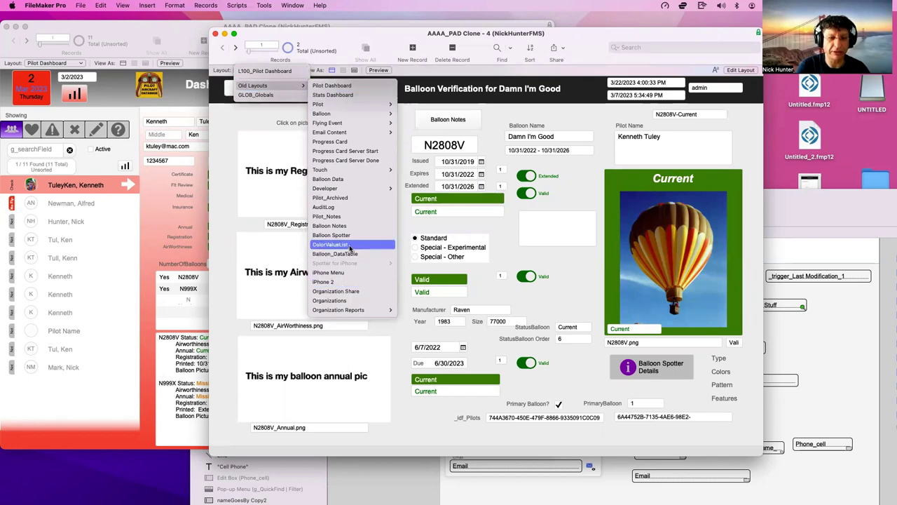
mouse_move(350, 104)
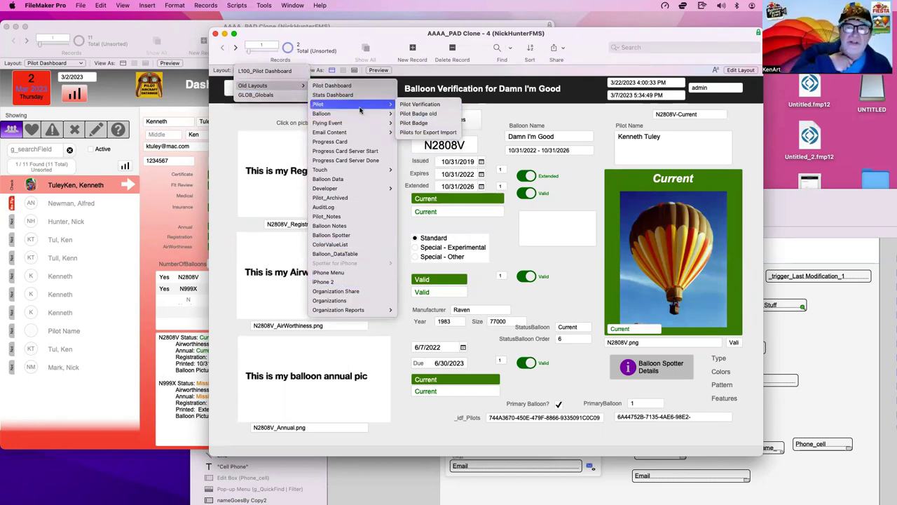
left_click(420, 104)
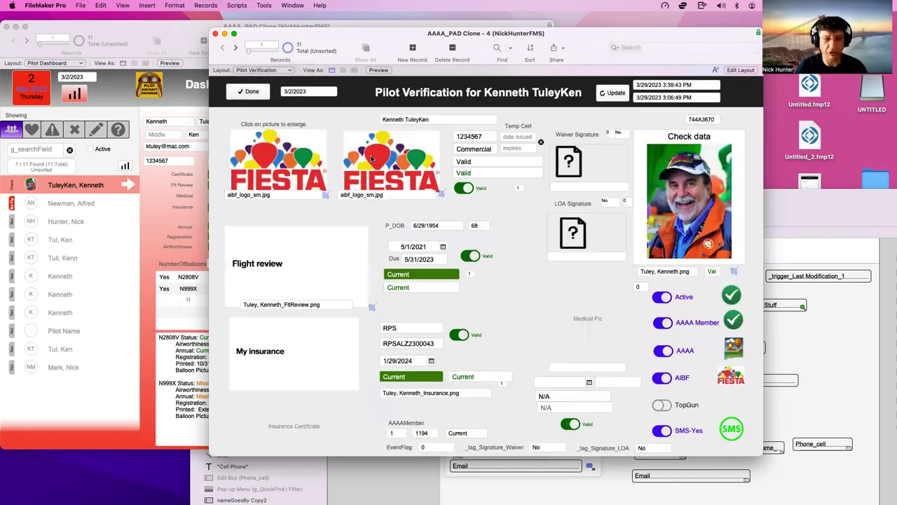
Find the hidden Pilots_Documents layout in the file's full layout list and open it in its own window
key("super+l")
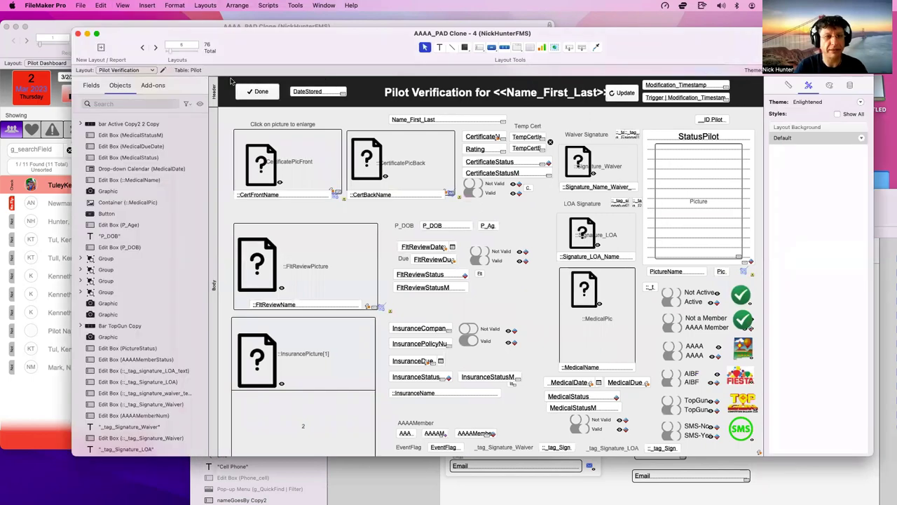
key("shift+super+l")
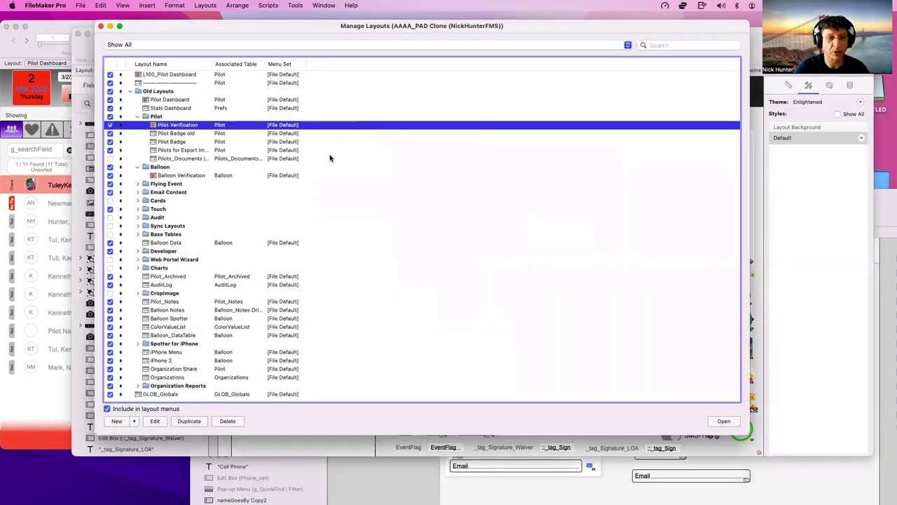
left_click(236, 160)
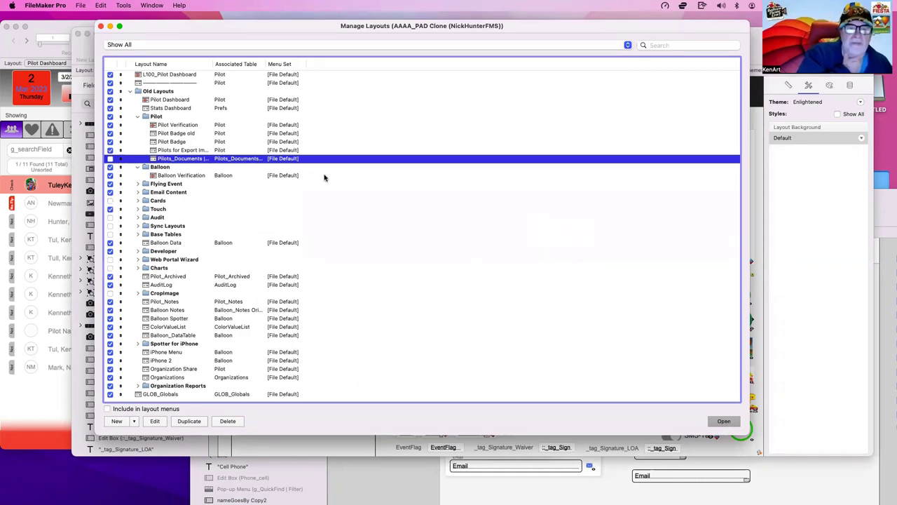
key("Return")
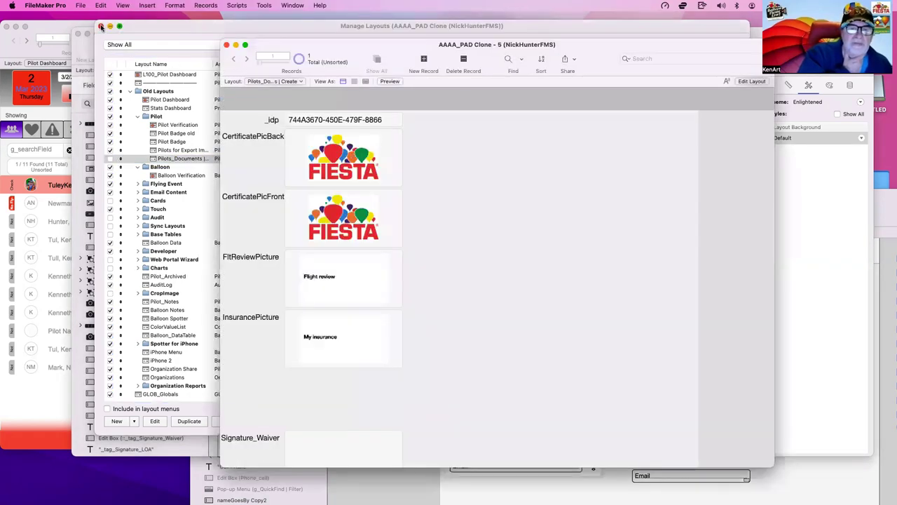
Close the Manage Layouts and Pilot Verification windows and move the Pilots_Documents window over the Pilot Dashboard
left_click(101, 26)
left_click_drag(293, 50, 452, 70)
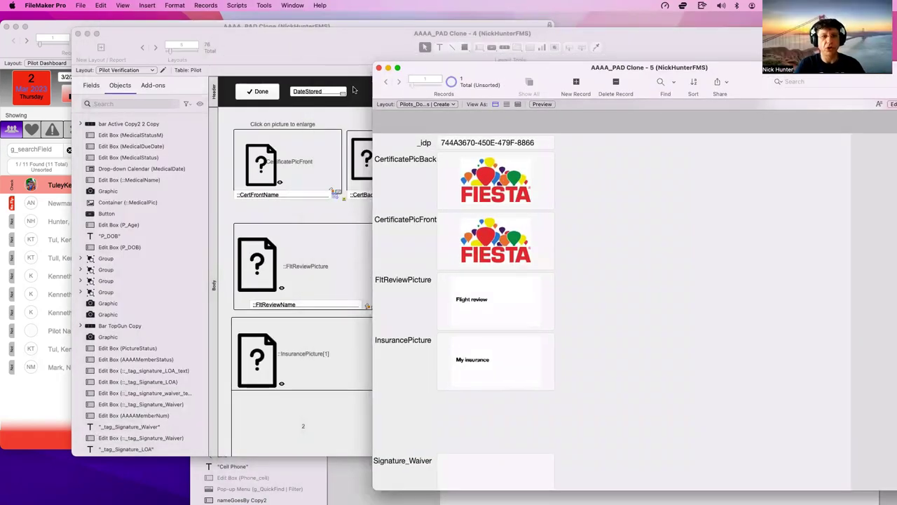
left_click_drag(179, 63, 262, 137)
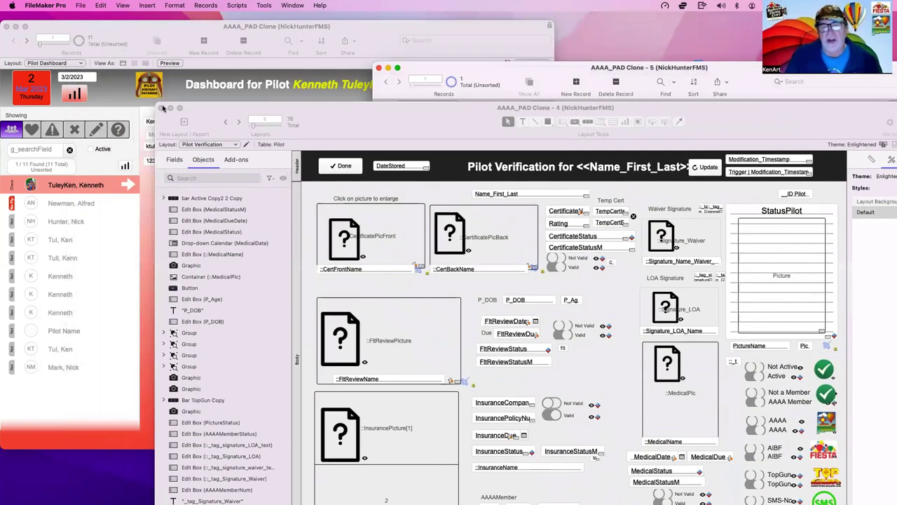
left_click(163, 108)
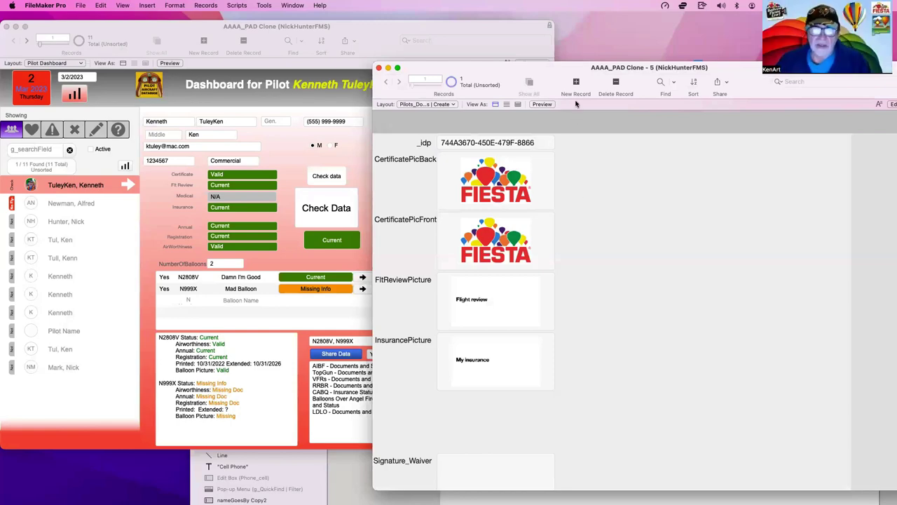
mouse_move(582, 67)
left_mouse_down()
mouse_move(675, 103)
mouse_move(274, 88)
mouse_move(407, 54)
left_mouse_up()
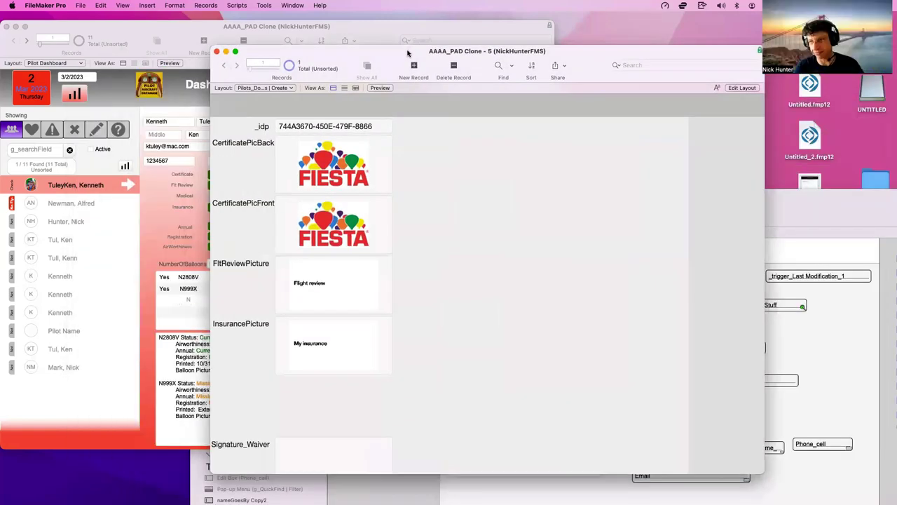
Examine the FltReviewPicture and InsurancePicture container fields on the Pilots_Documents record
left_click(362, 322)
left_click(370, 301)
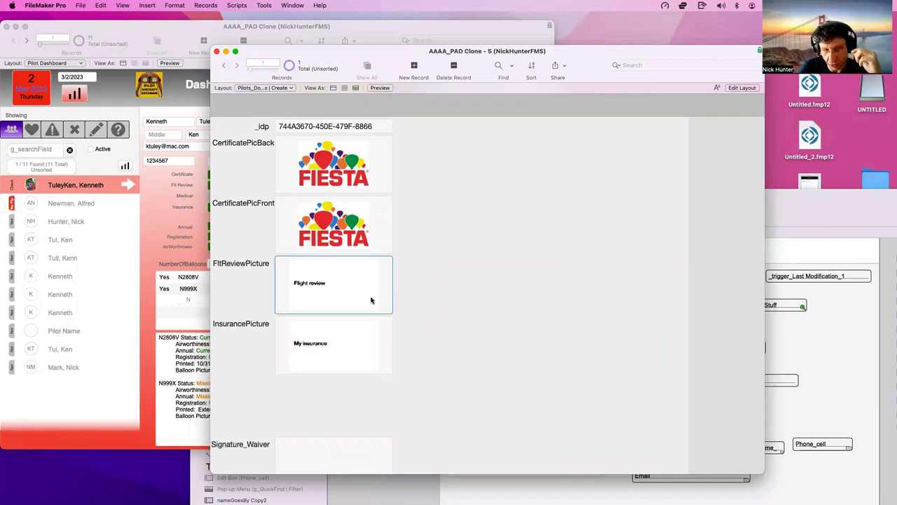
left_click(374, 324)
left_click(404, 316)
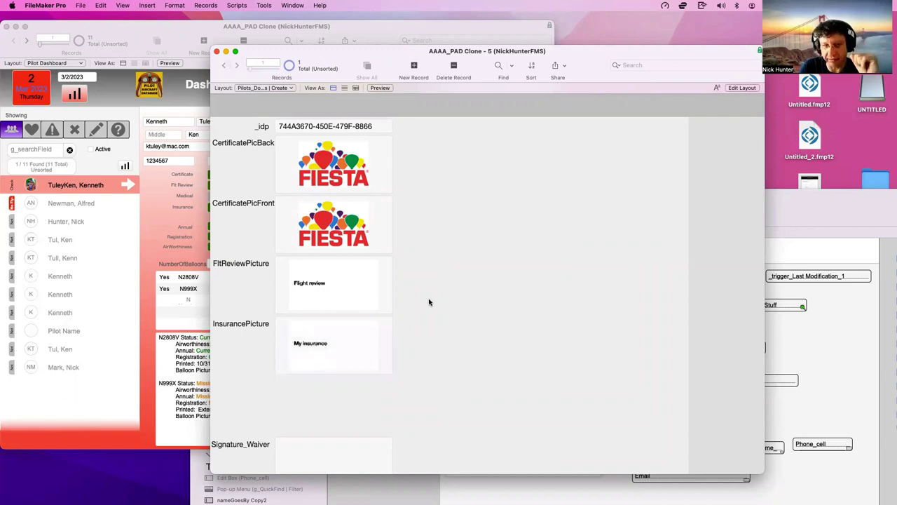
left_click(338, 301)
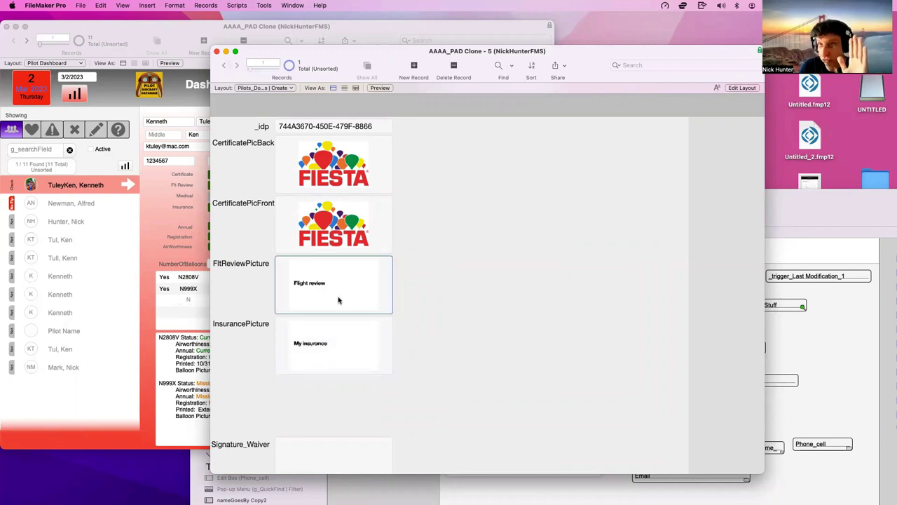
left_click(453, 301)
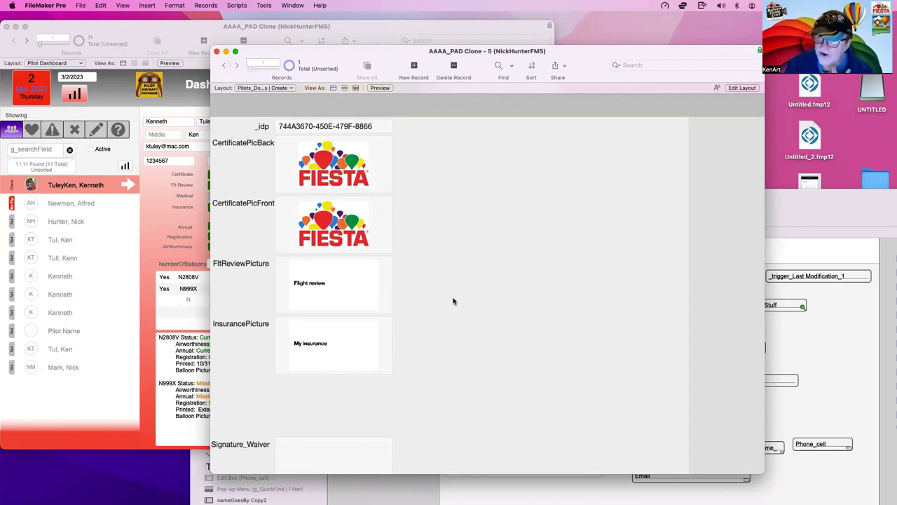
left_click(365, 284)
left_click(425, 278)
left_click(372, 297)
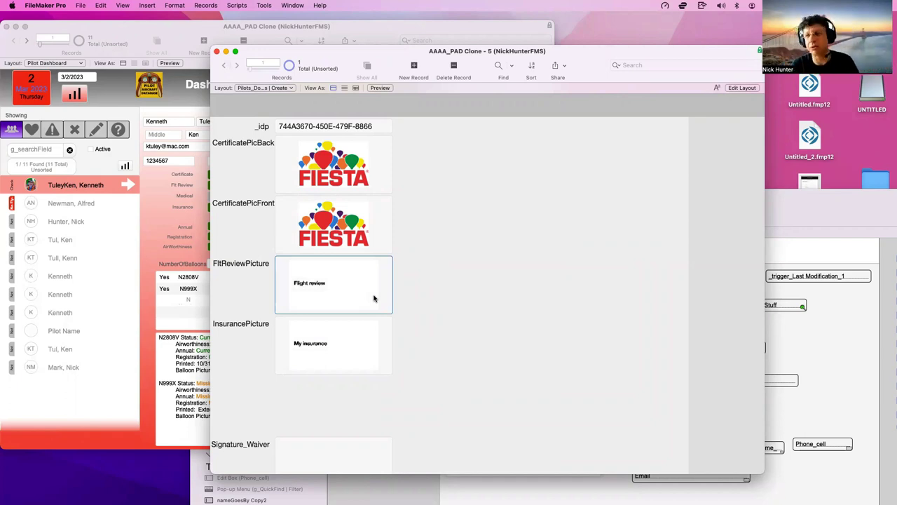
left_click(359, 339)
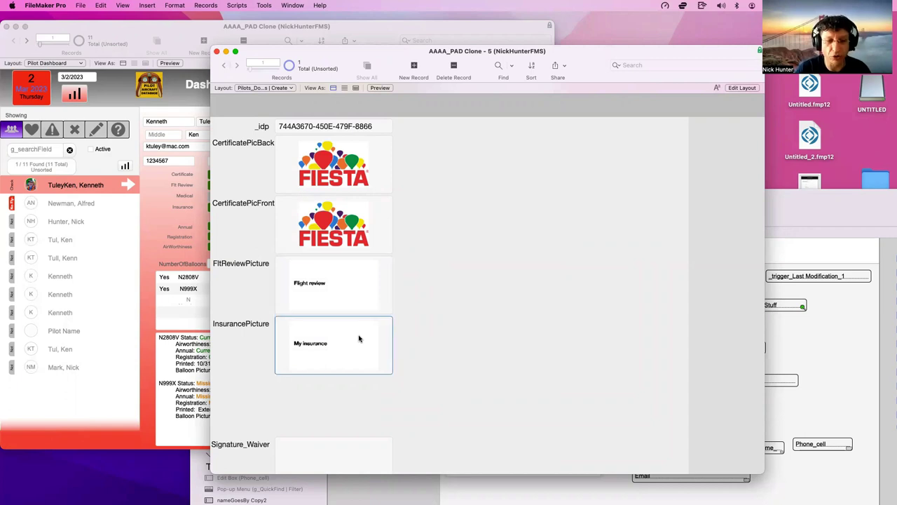
Review the Pilot_Documents table's field definitions sorted by type, comparing its container fields with the layout
key("super+shift+d")
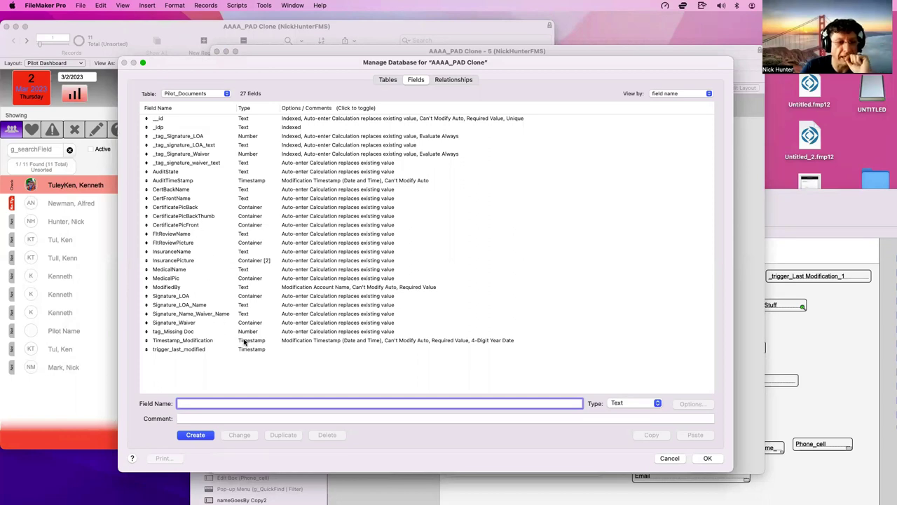
left_click(256, 322)
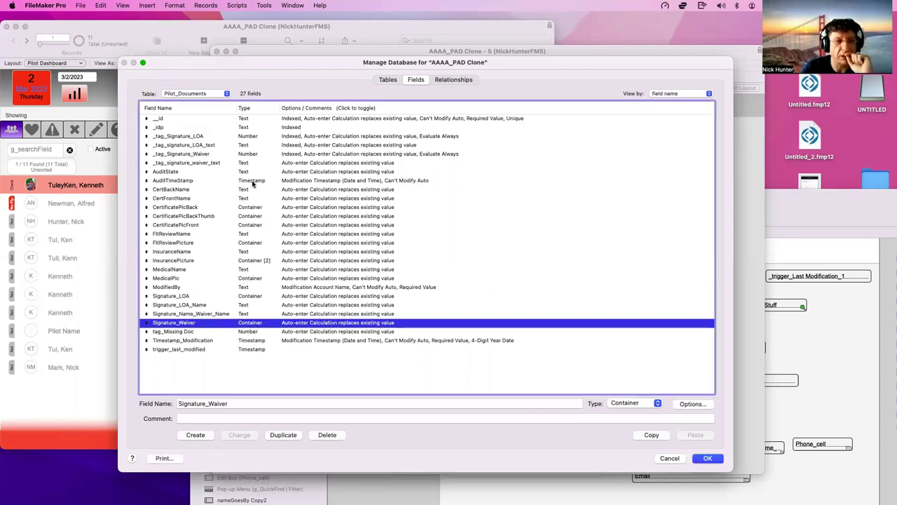
left_click(261, 208)
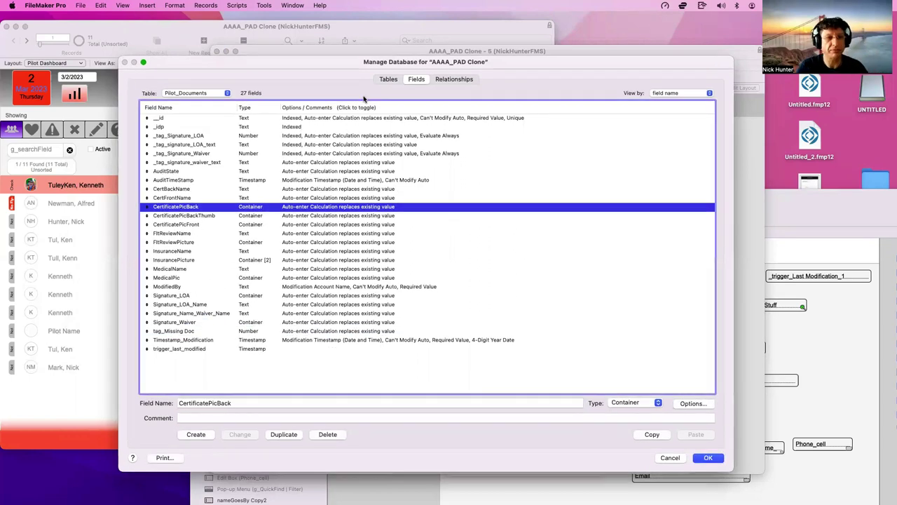
left_click_drag(208, 66, 496, 111)
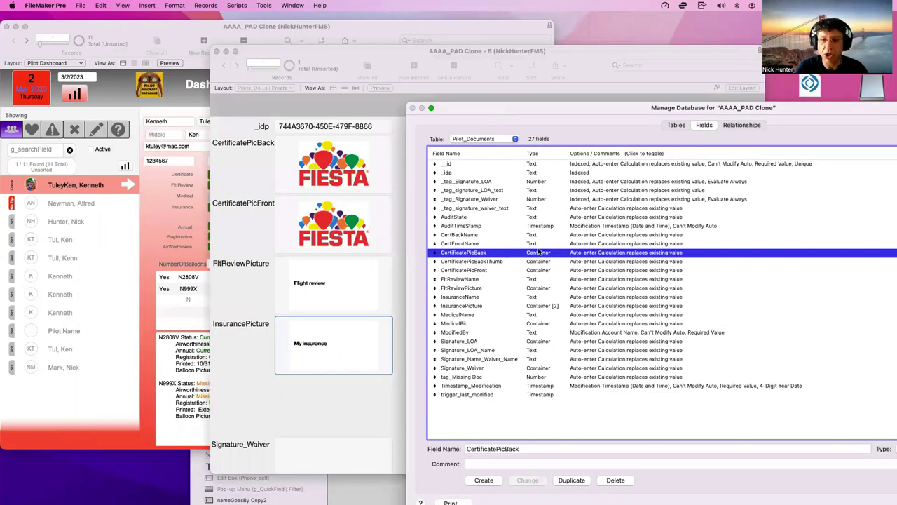
left_click(532, 153)
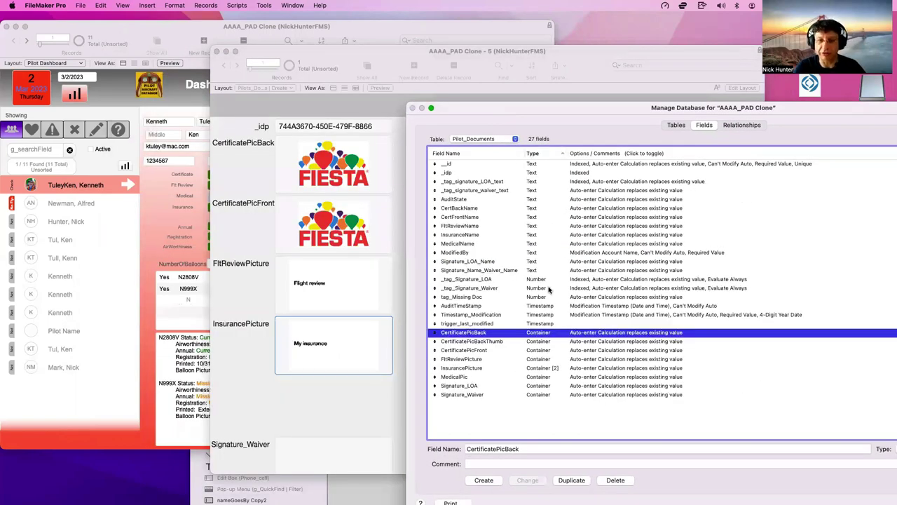
Examine the auto-enter calculation of the CertificatePicBack container field, then close the database definitions
double_click(544, 337)
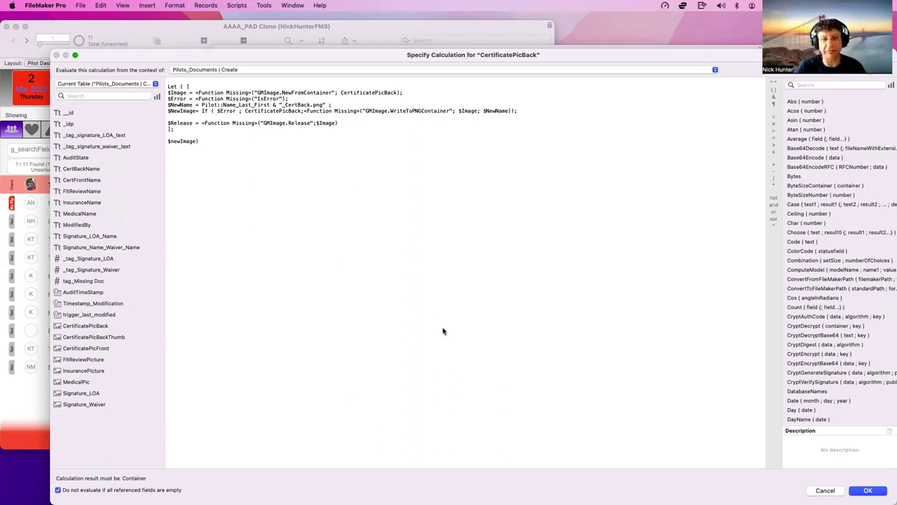
key("Return")
key("Return")
key("Return")
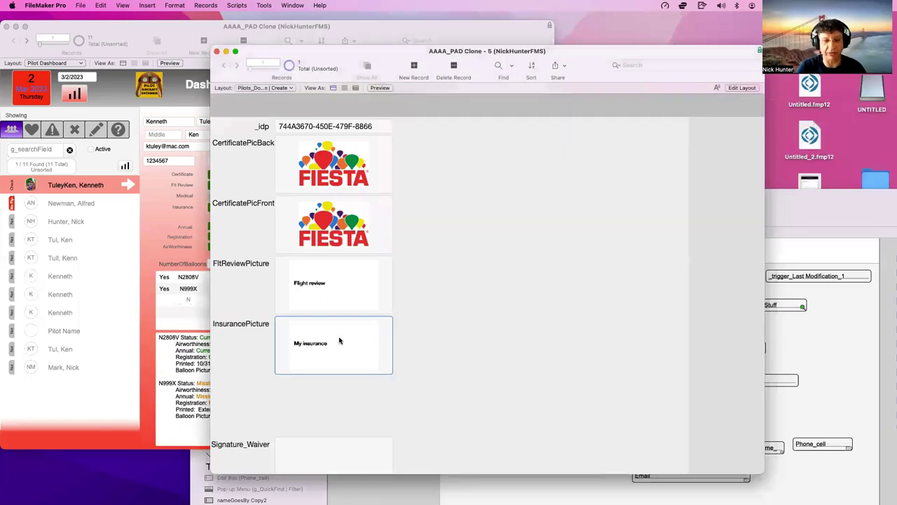
Clear the stored image from the InsurancePicture container and select the FltReviewPicture container
key("Delete")
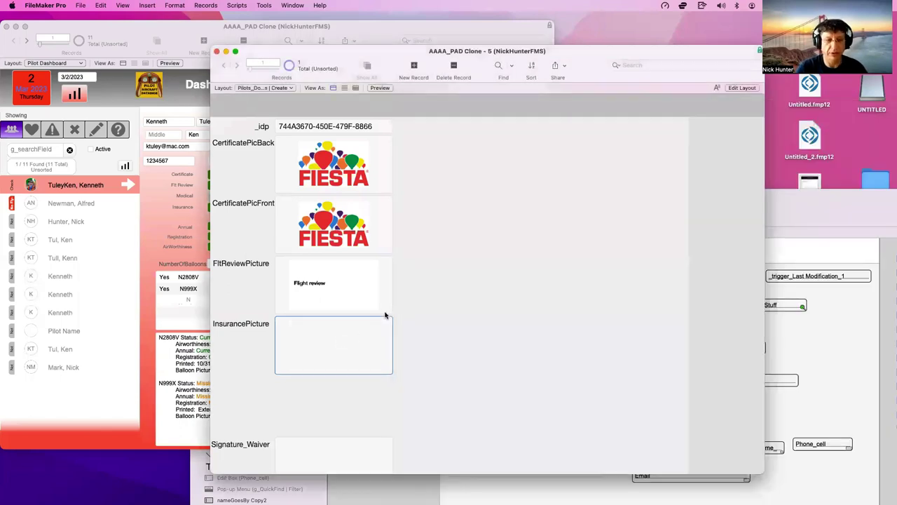
left_click(336, 292)
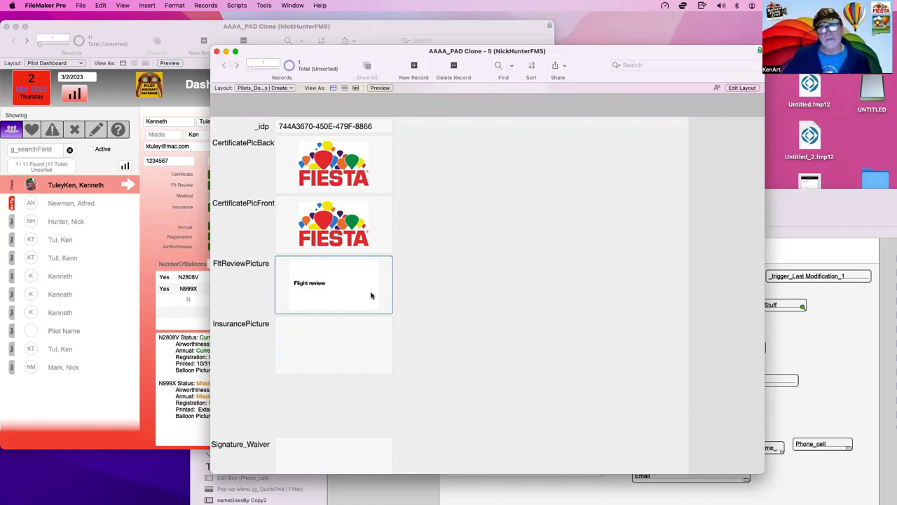
Check the $newImage result line in the CertificatePicBack calculation, then turn off the field's calculated auto-enter value
key("super+shift+d")
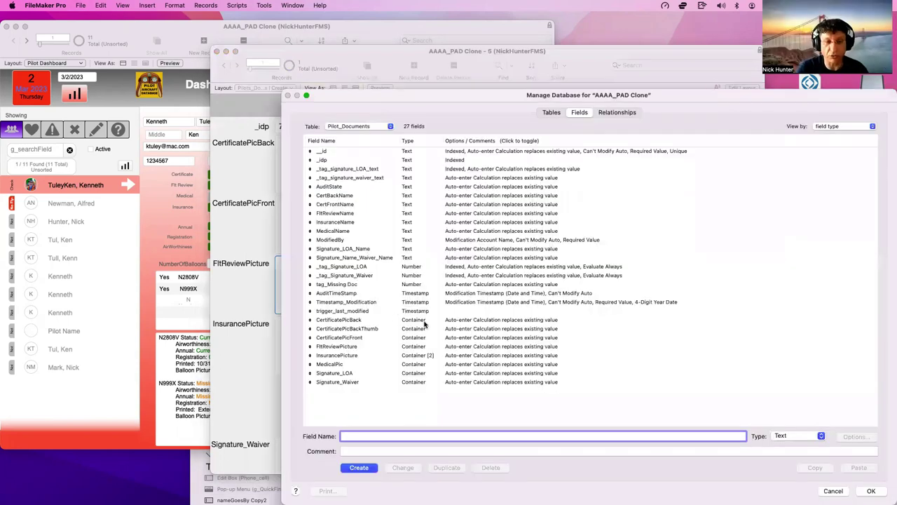
left_click(429, 320)
double_click(429, 320)
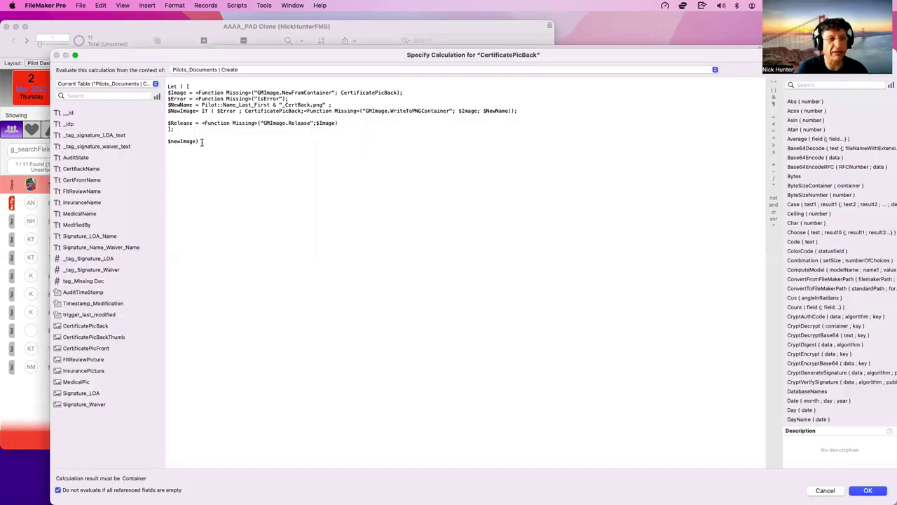
left_click_drag(202, 142, 151, 136)
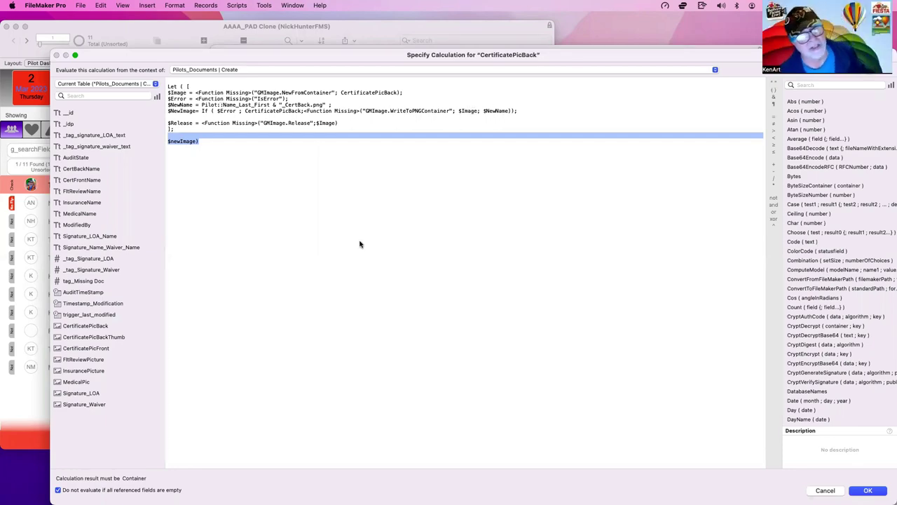
key("Escape")
left_click(554, 278)
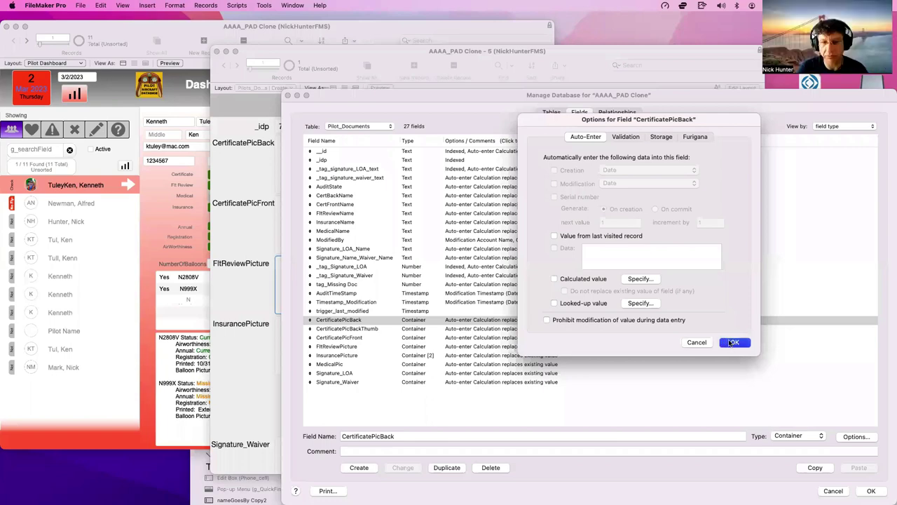
left_click(456, 321)
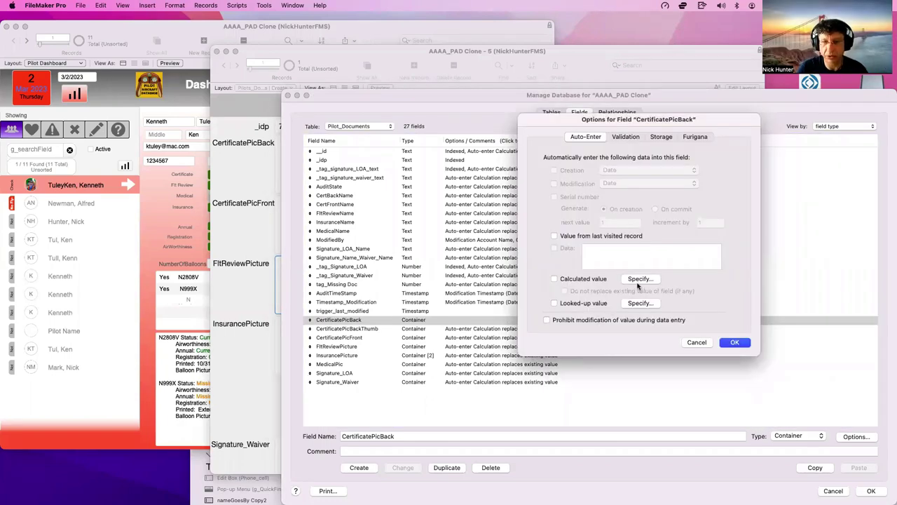
Try to make the CertificatePicBack auto-enter calculation return $NewName, with $newImage commented out
left_click(575, 278)
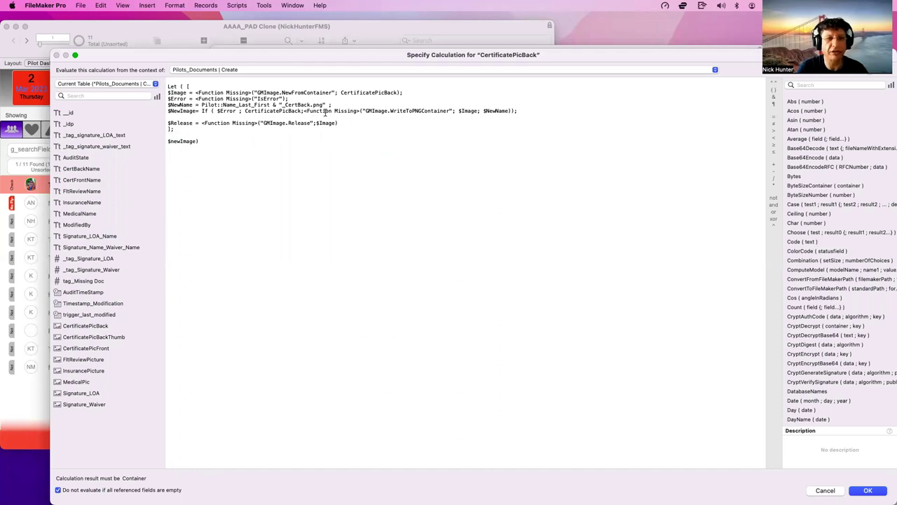
double_click(484, 111)
key("super+c")
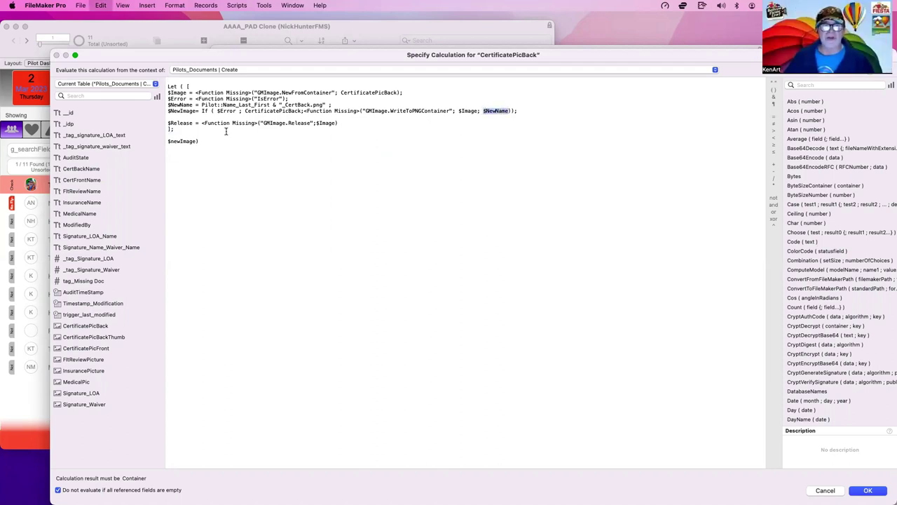
left_click(169, 141)
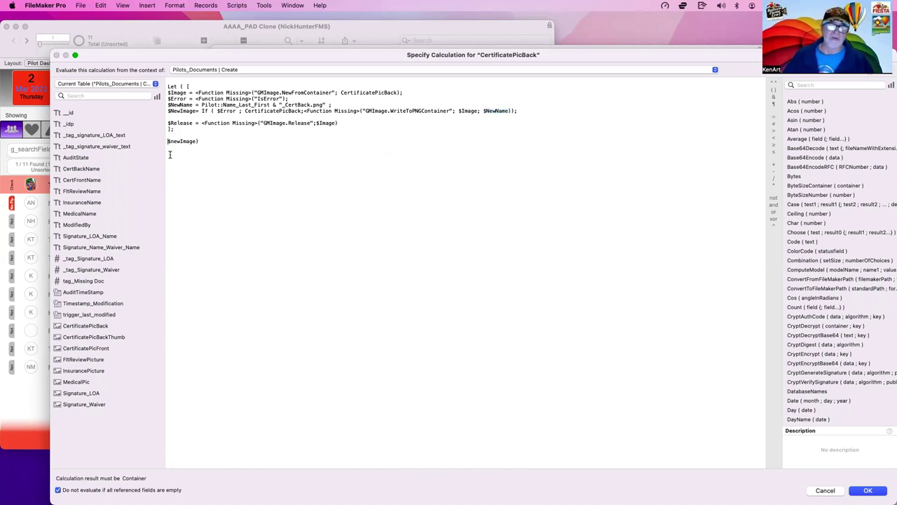
type("//")
key("super+v")
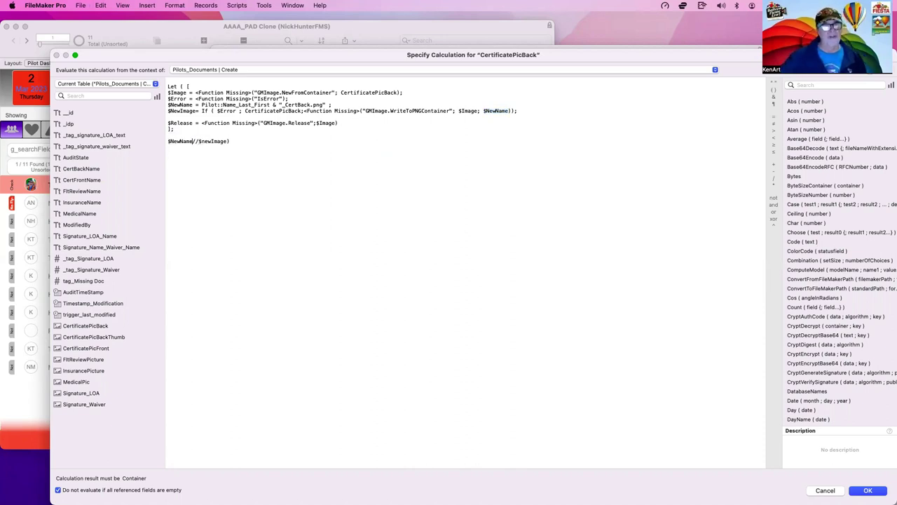
left_click(229, 141)
key("Return")
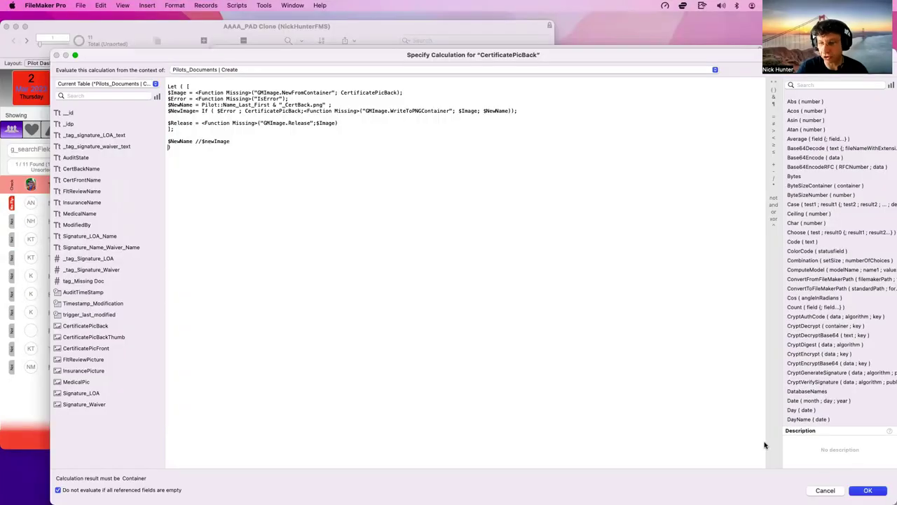
key("KP_Enter")
left_click(167, 157)
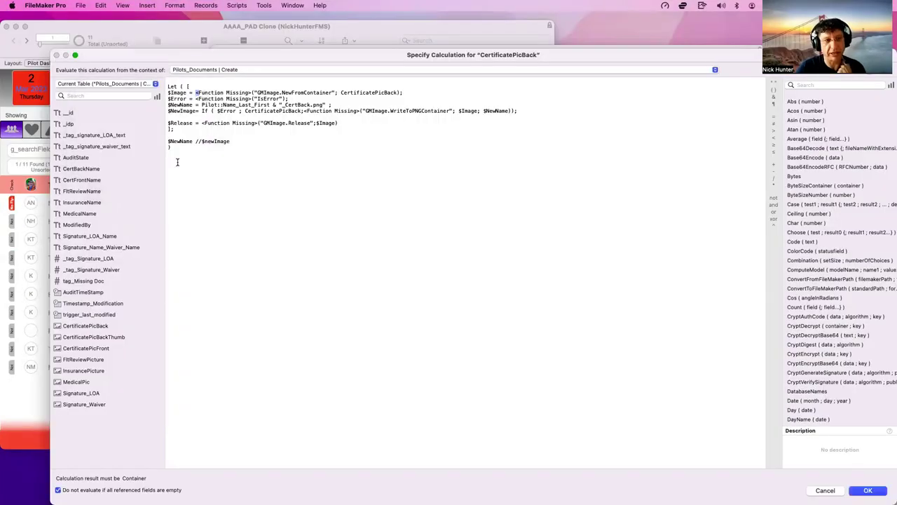
left_click(192, 105)
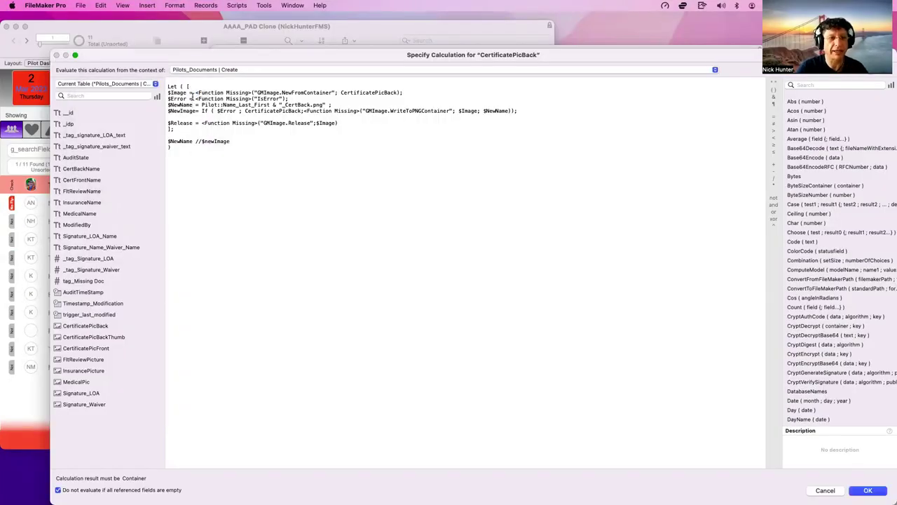
key("Escape")
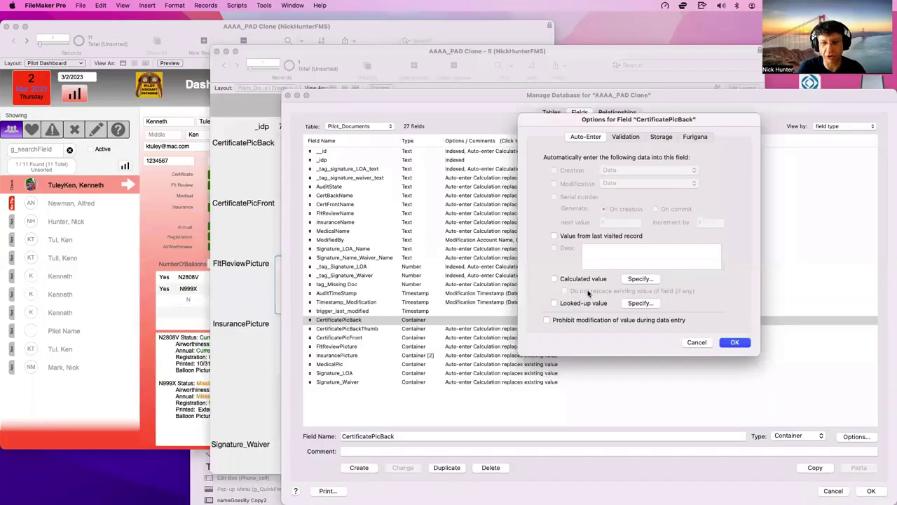
Accept CertificatePicBack without auto-enter and turn off the calculated auto-enter value for CertificatePicBackThumb, CertificatePicFront and FltReviewPicture
key("Escape")
double_click(500, 330)
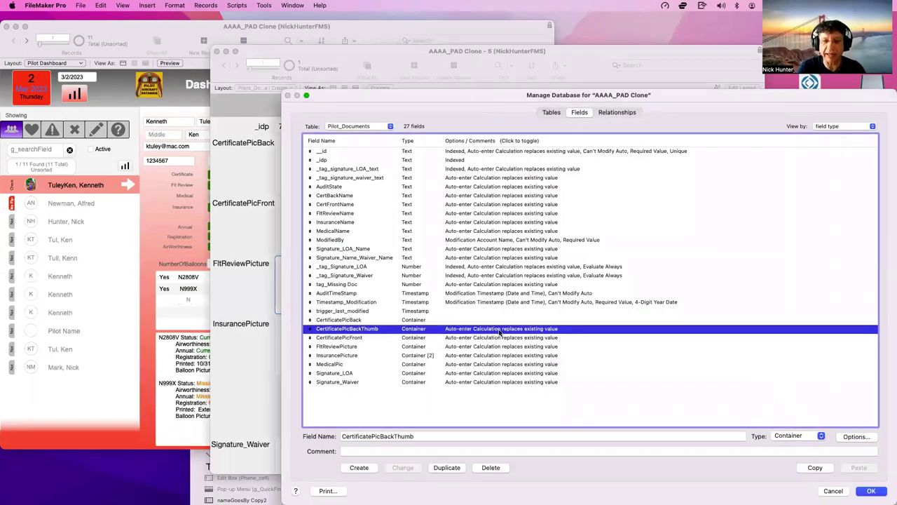
left_click(721, 343)
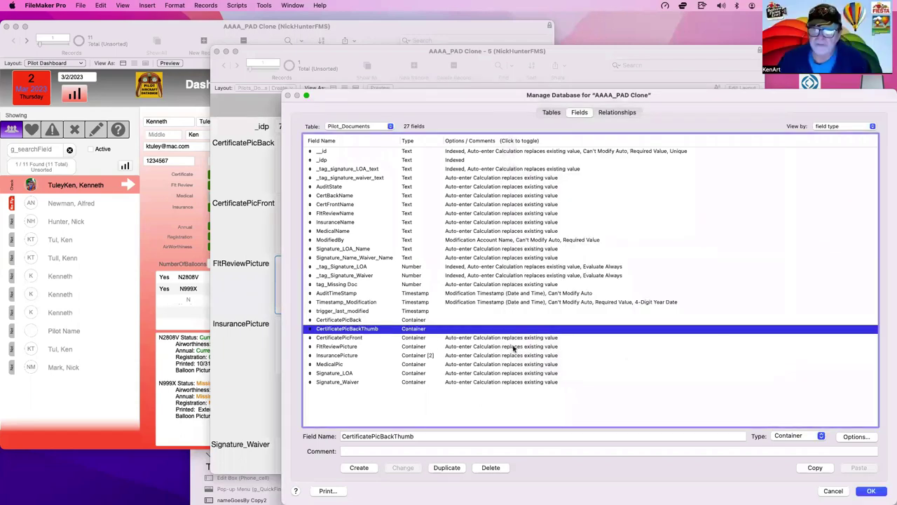
double_click(440, 340)
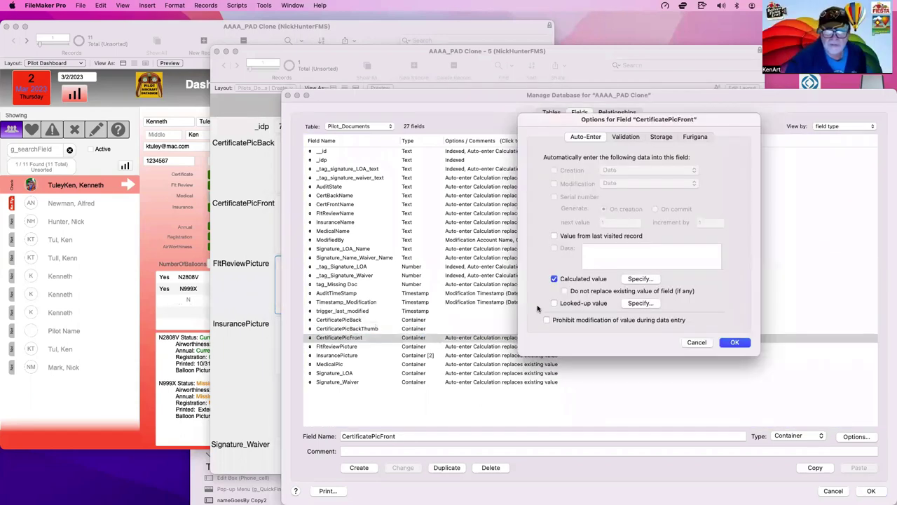
left_click(729, 342)
double_click(433, 347)
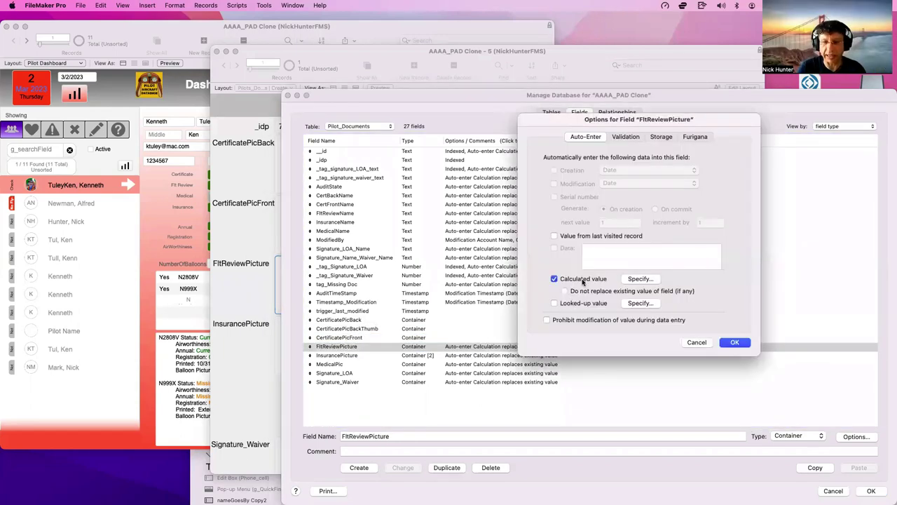
left_click(735, 342)
Turn off the calculated auto-enter value for the InsurancePicture and MedicalPic container fields
left_click(433, 356)
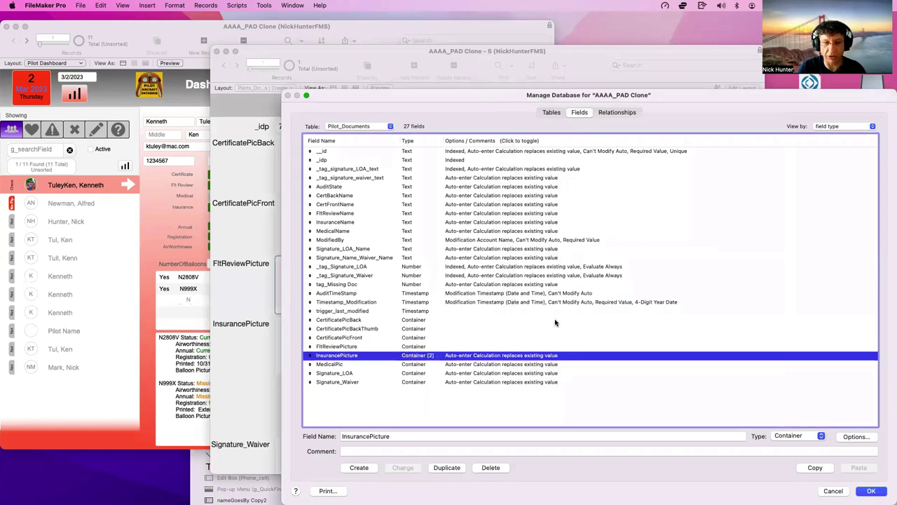
left_click(584, 283)
left_click(733, 345)
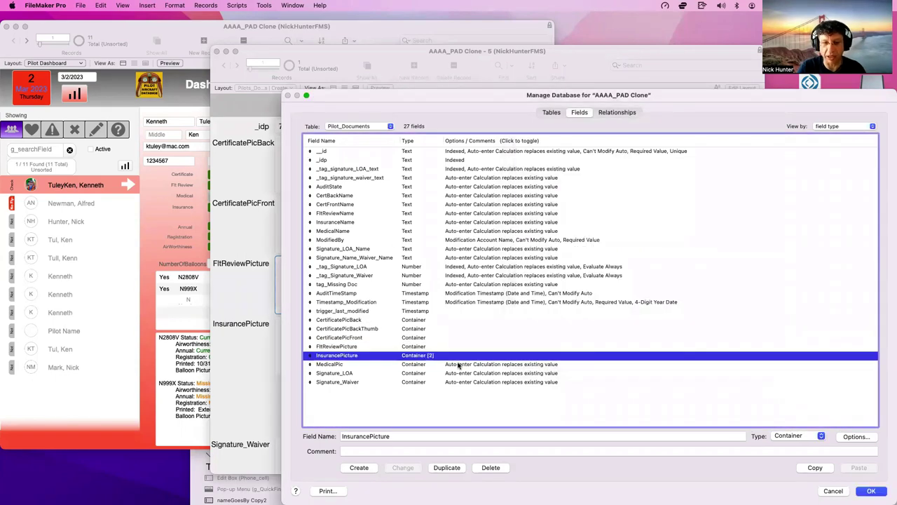
double_click(458, 365)
left_click(563, 280)
left_click(734, 345)
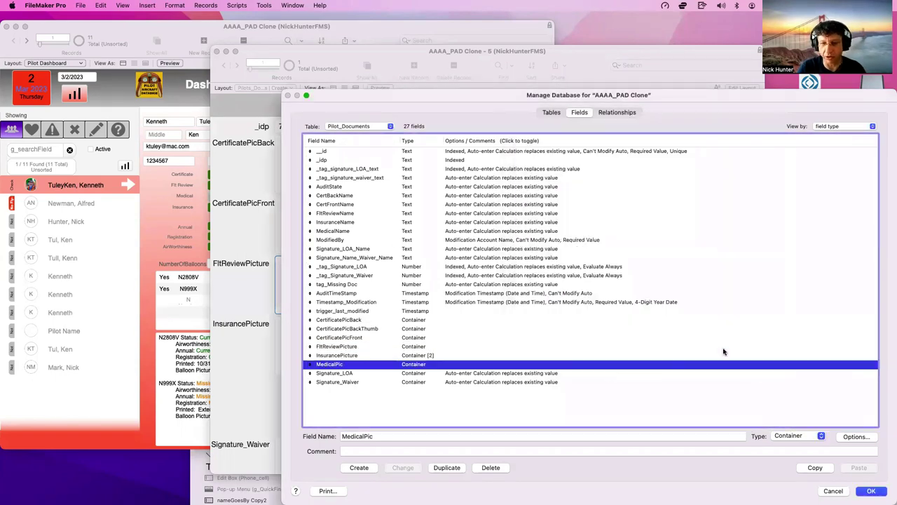
Turn off the calculated auto-enter value for Signature_LOA and Signature_Waiver, then save the database definitions
double_click(572, 373)
key("Escape")
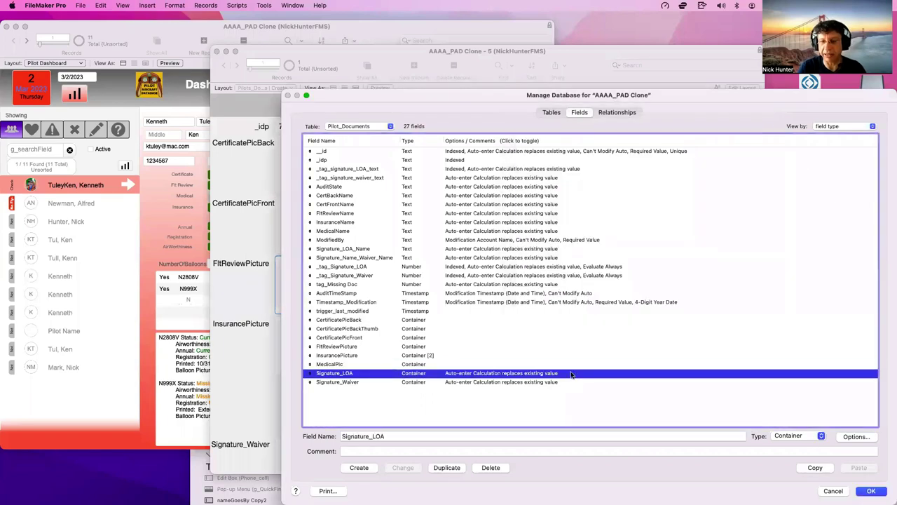
double_click(571, 375)
left_click(592, 281)
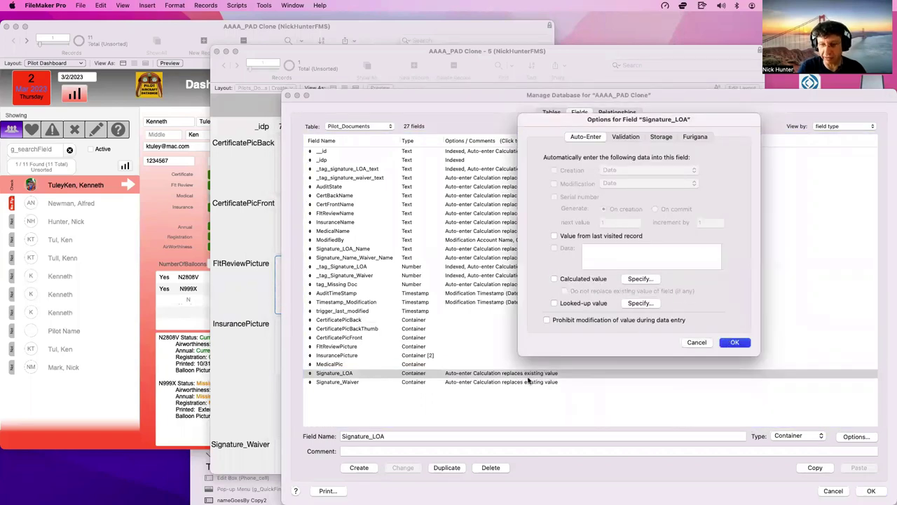
left_click(735, 342)
double_click(517, 383)
left_click(570, 280)
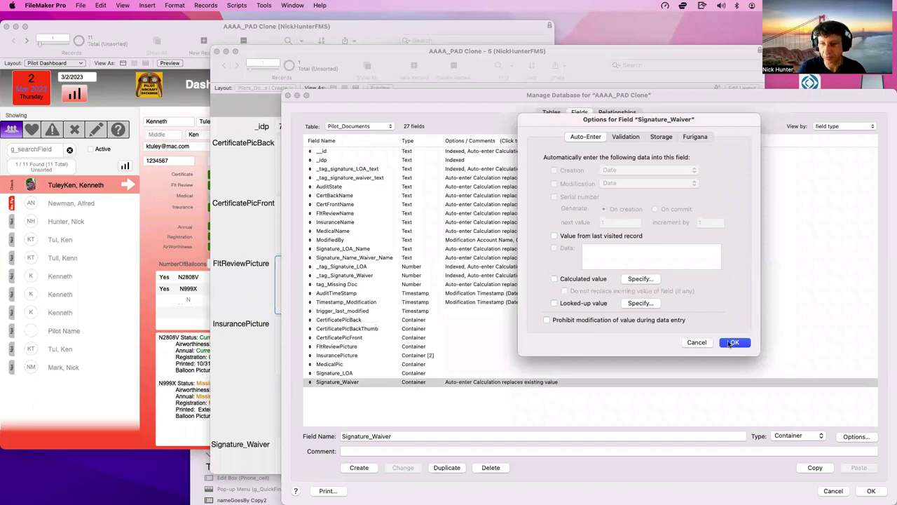
left_click(734, 342)
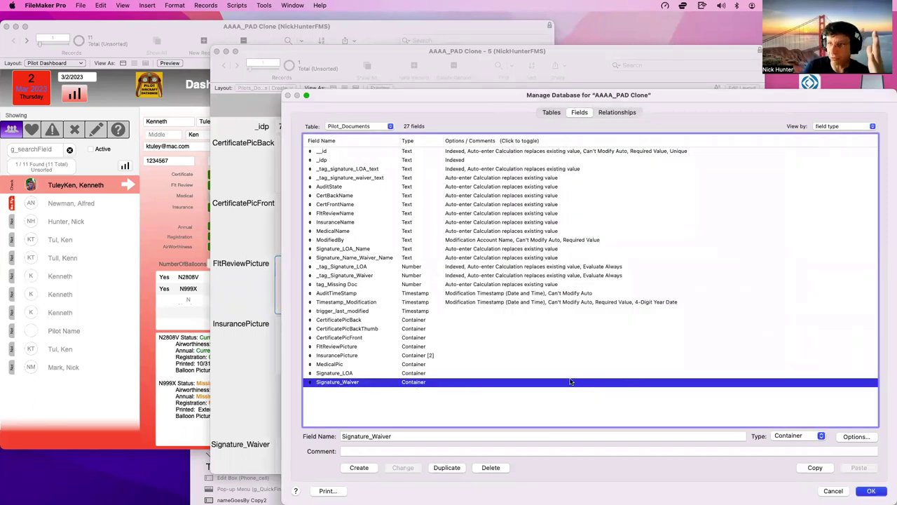
key("Return")
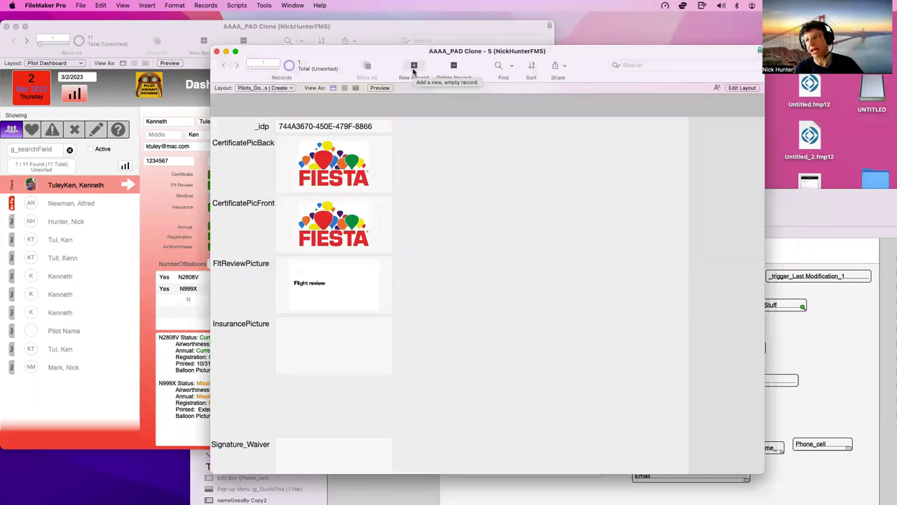
Clear the stored flight review image from the FltReviewPicture container and commit the record
left_click(347, 270)
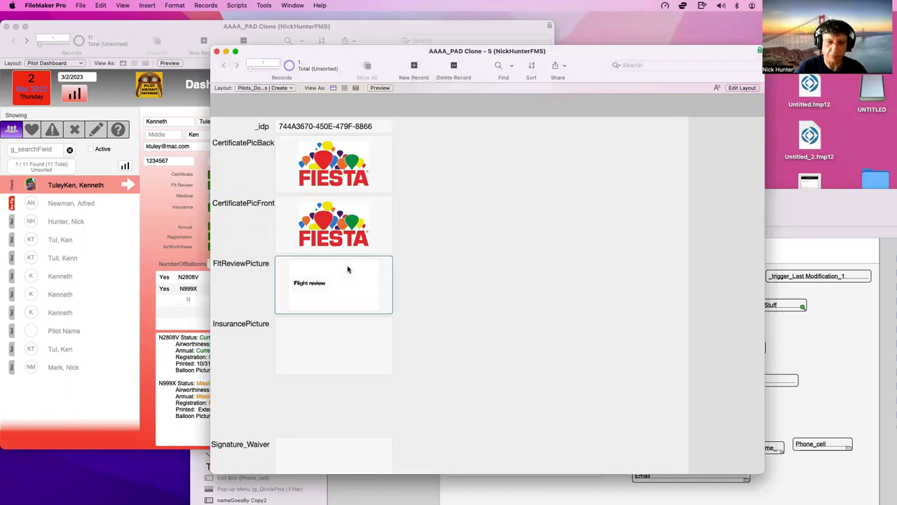
key("Delete")
left_click(438, 270)
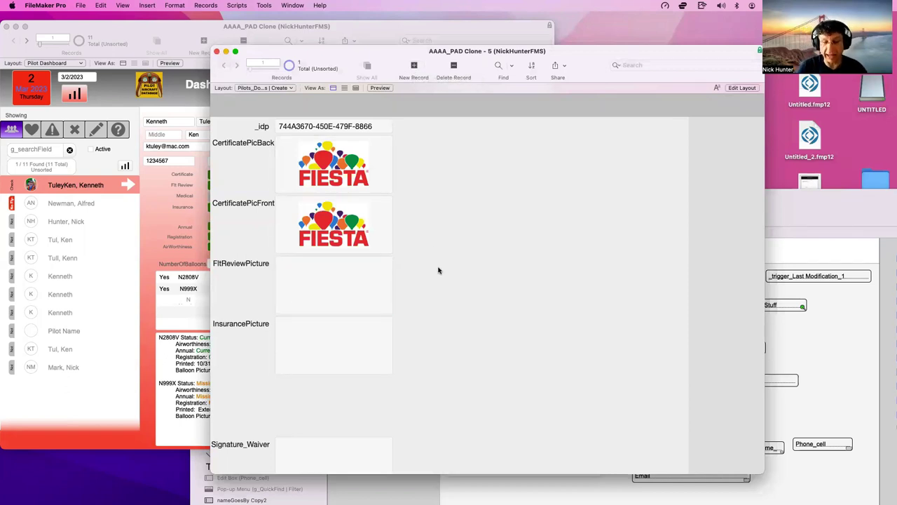
In Layout mode, set the placeholder text of the FltReviewPicture container to Flight Review
key("super+l")
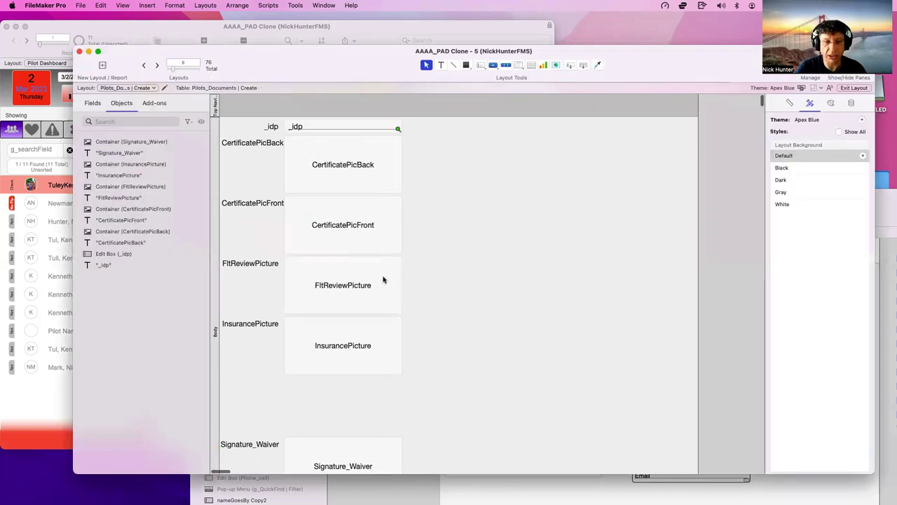
left_click(370, 286)
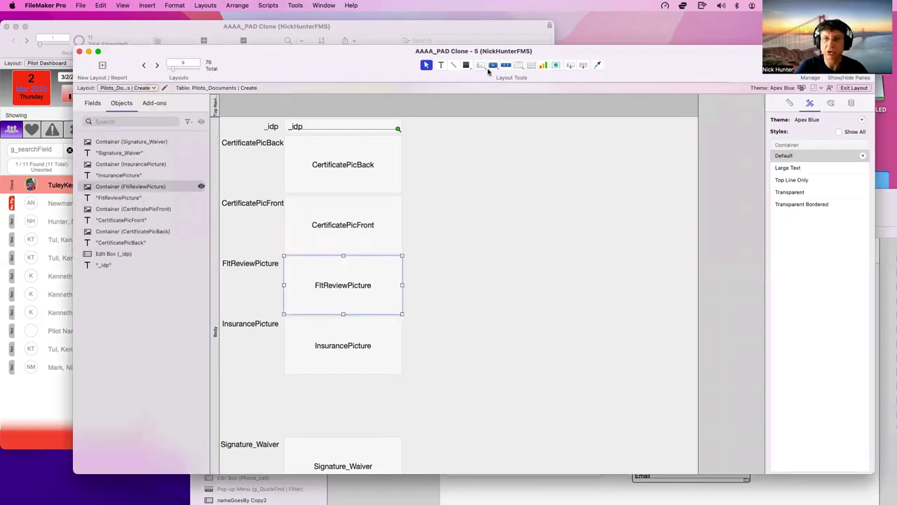
left_click_drag(488, 71, 333, 71)
left_click(696, 103)
left_click(659, 157)
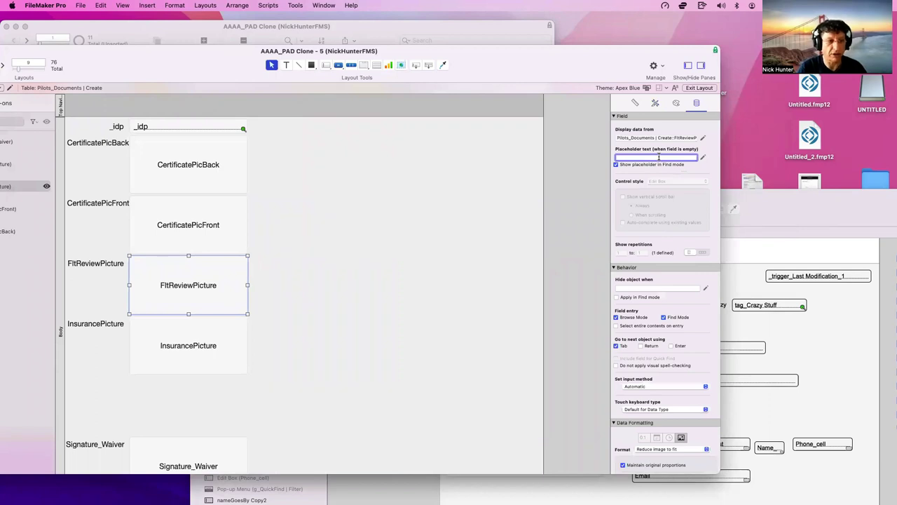
type("Rev")
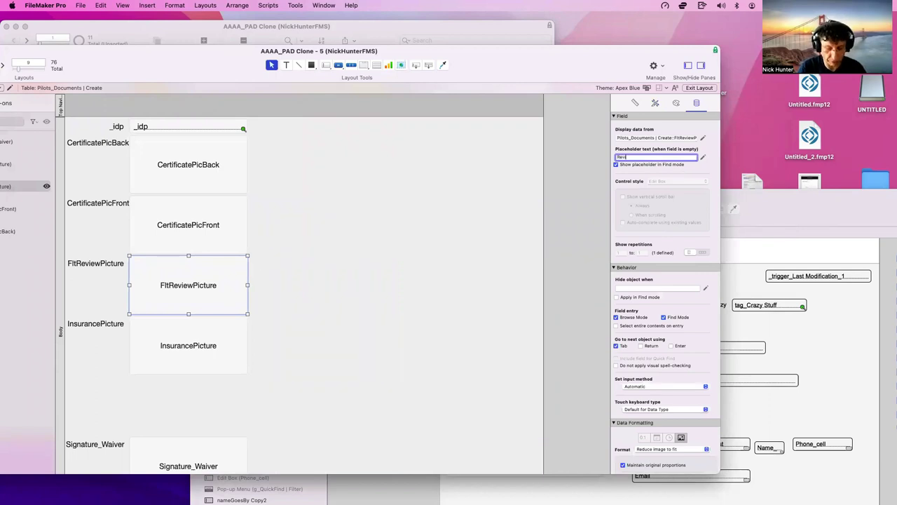
type("iew")
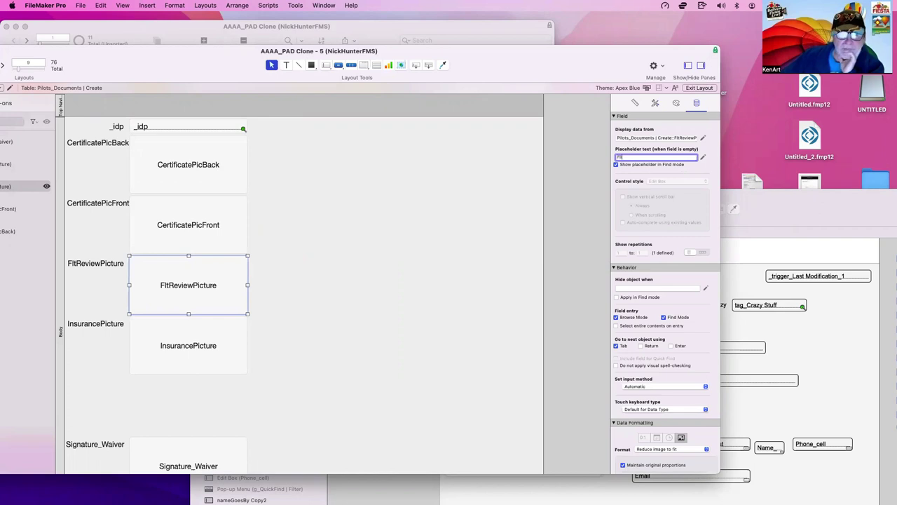
type("Re")
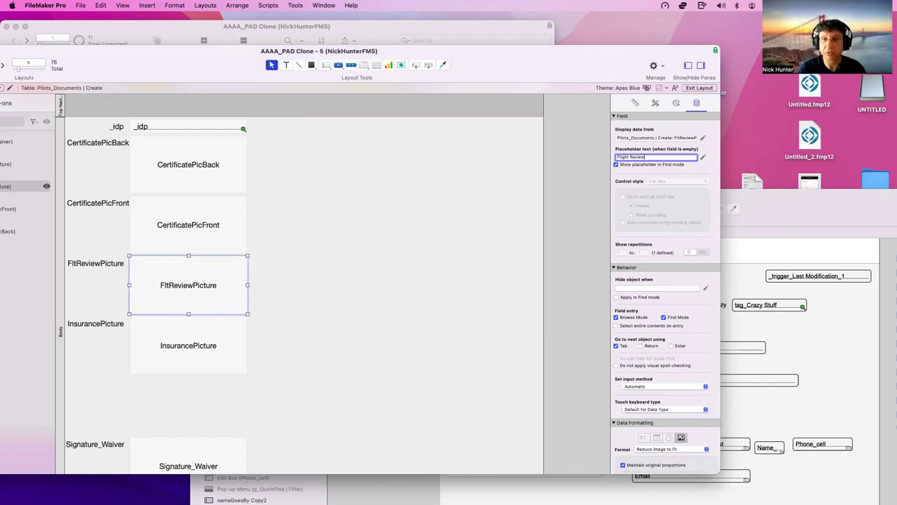
type("view")
Set the placeholder text to Insurance for the InsurancePicture container and "Certificate Front Picture" for the CertificatePicFront container
left_click(233, 335)
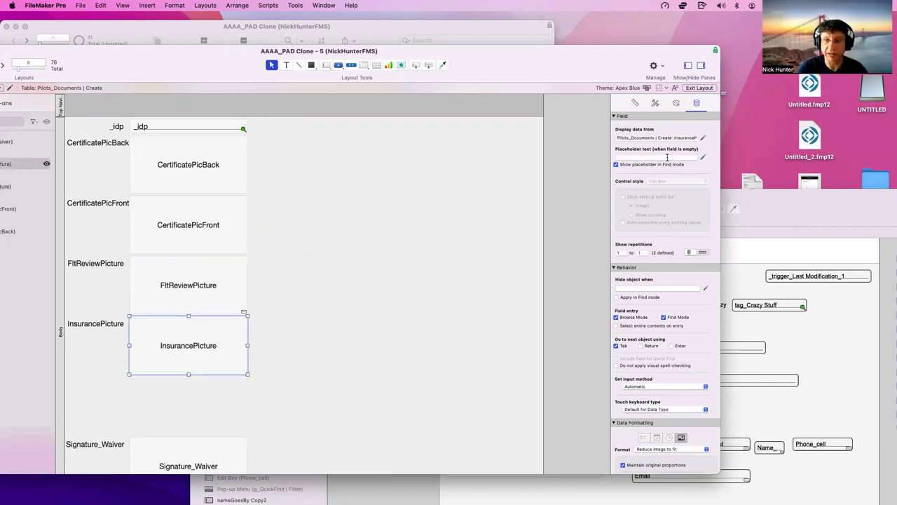
left_click(667, 157)
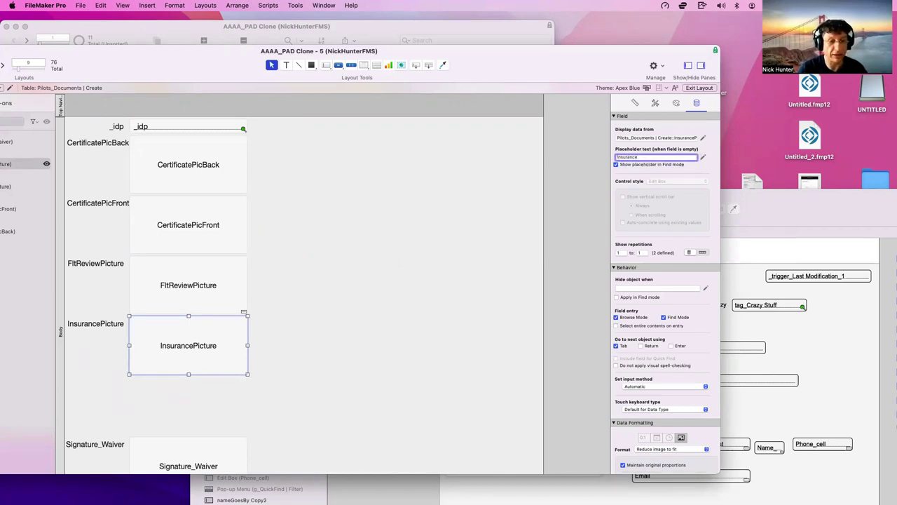
left_click(229, 211)
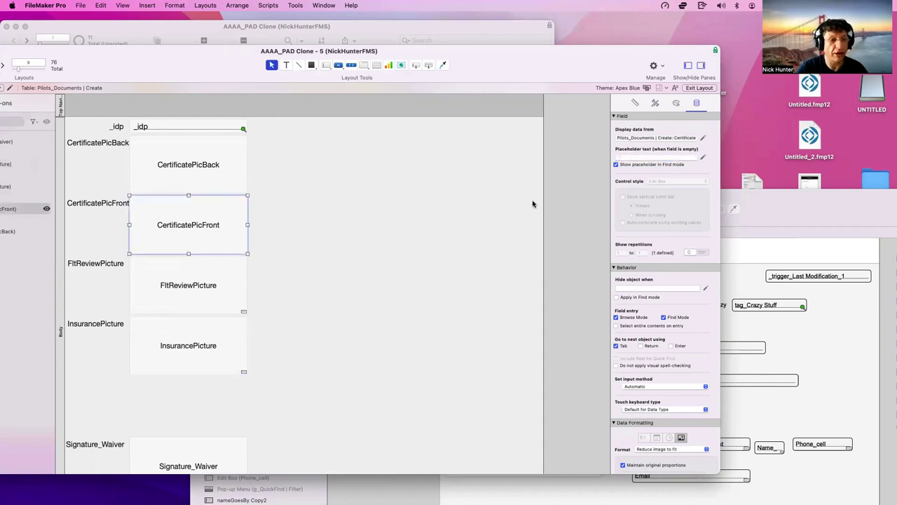
left_click(645, 157)
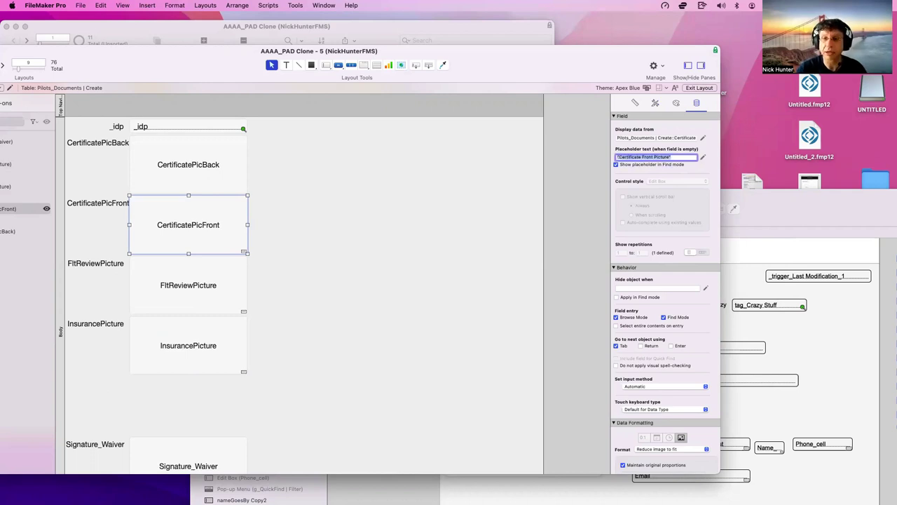
Set the placeholder text of the CertificatePicBack container to "Certificate Back Picture" and save the layout
left_click(215, 161)
left_click(638, 158)
type("\"Certificate Front Picture\"")
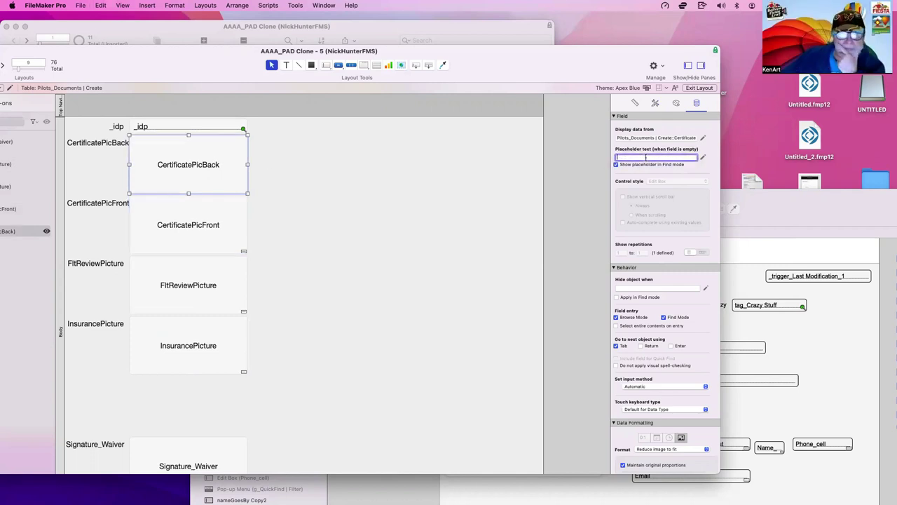
double_click(648, 157)
type("Back")
type("ck")
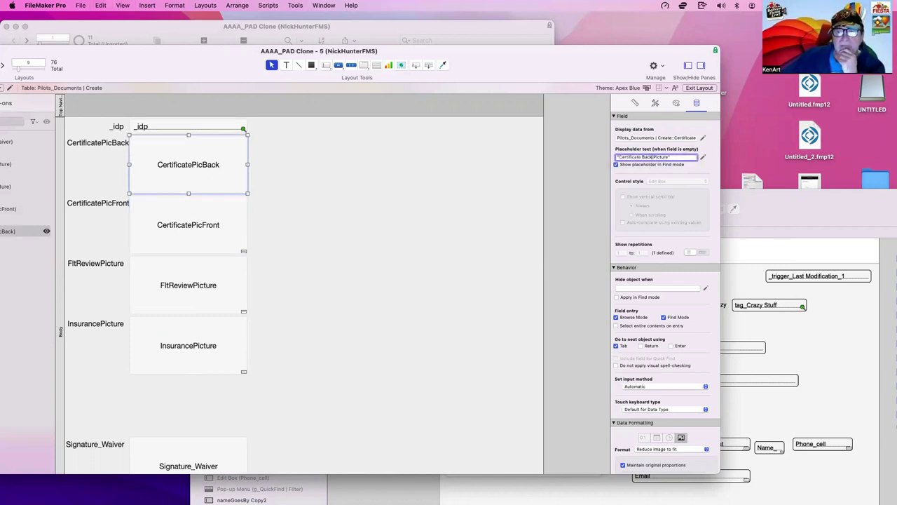
left_click(385, 173)
key("super+s")
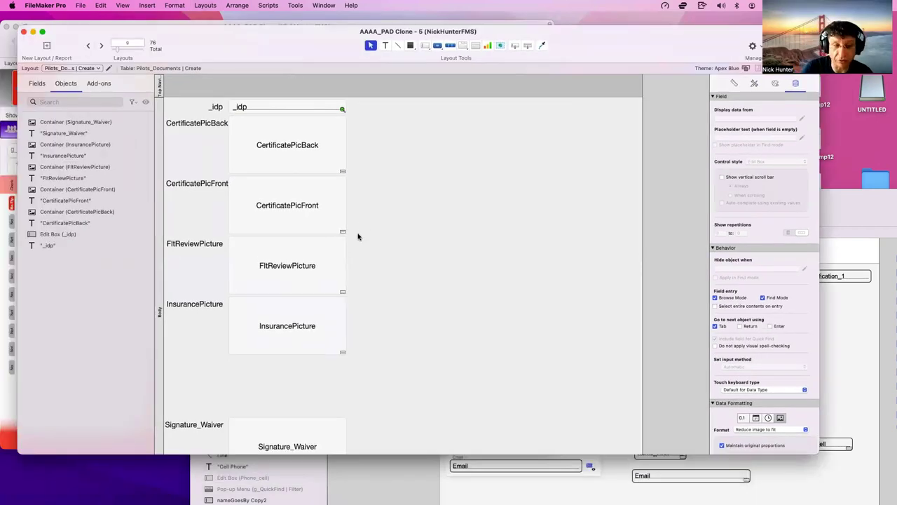
Check the containers' placeholder text in Browse mode and return to Layout mode
key("super+b")
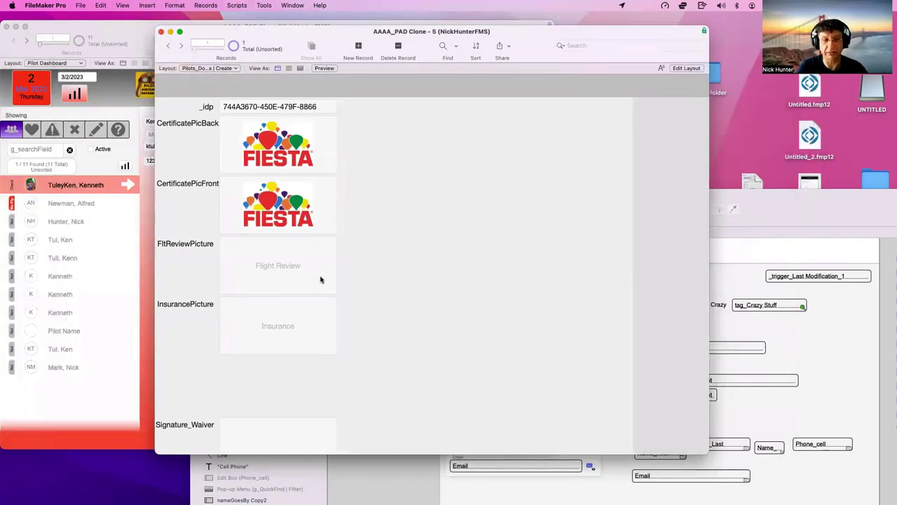
left_click(313, 273)
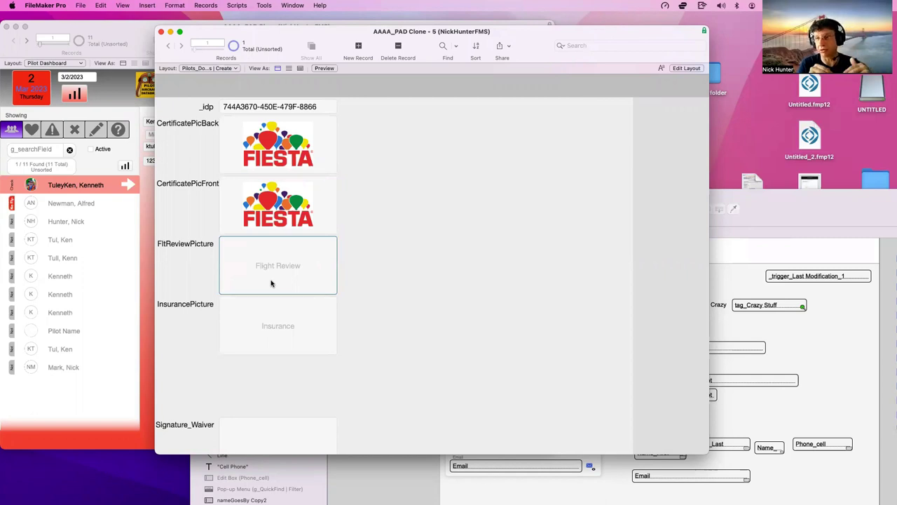
key("super+l")
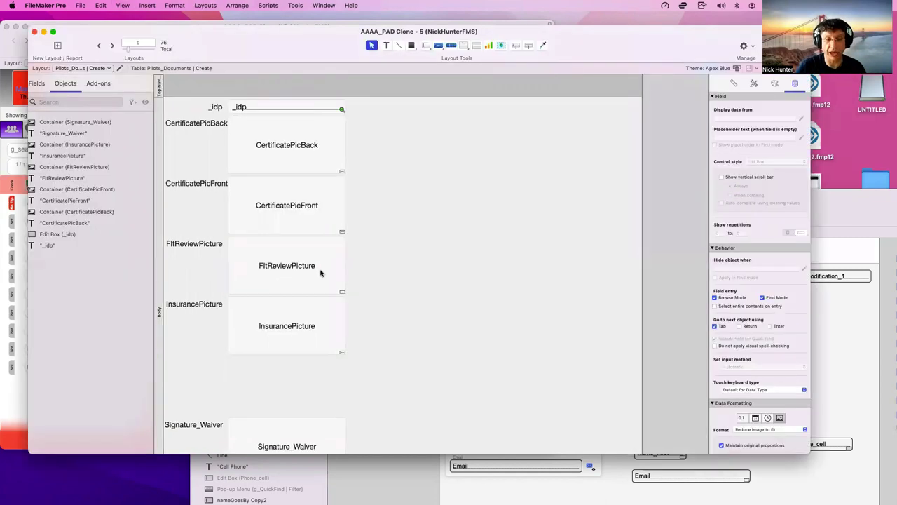
Set the font size of the FltReviewPicture container's Placeholder Text state to 22
left_click(322, 271)
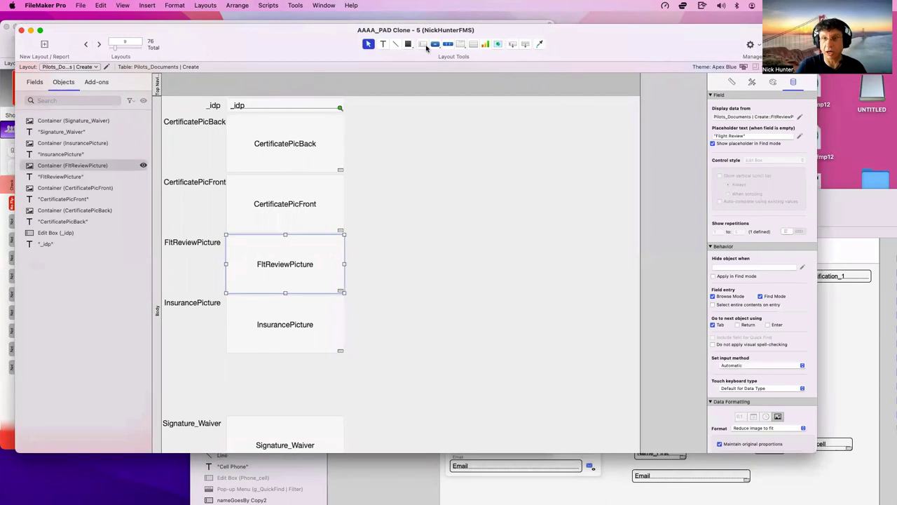
left_click_drag(583, 48, 425, 48)
left_click(597, 84)
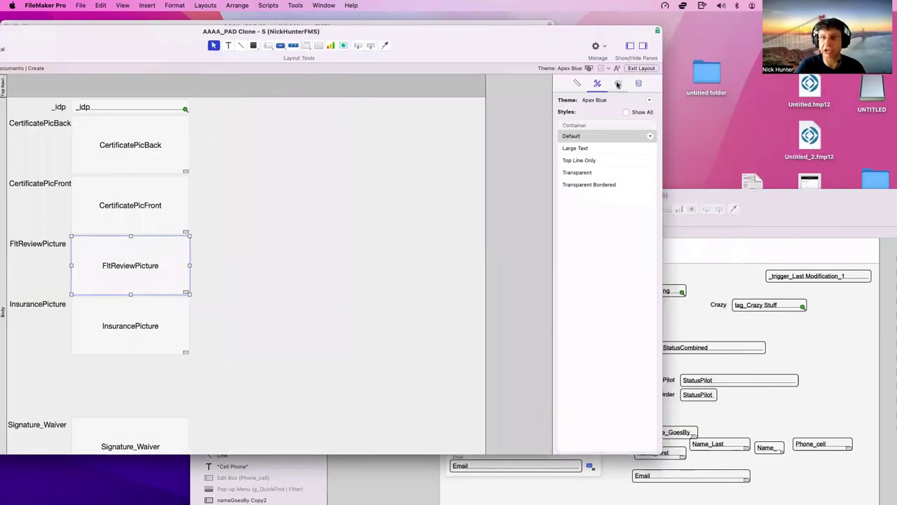
left_click(617, 83)
left_click(599, 135)
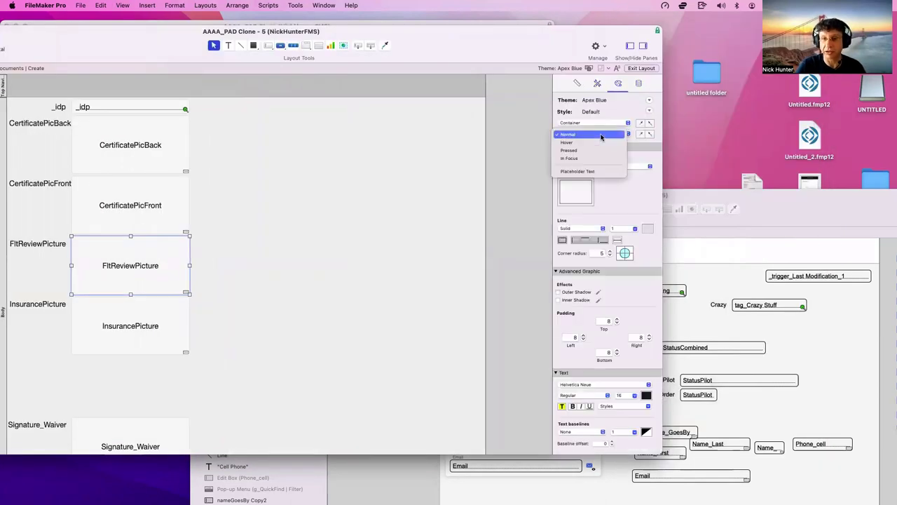
key("Escape")
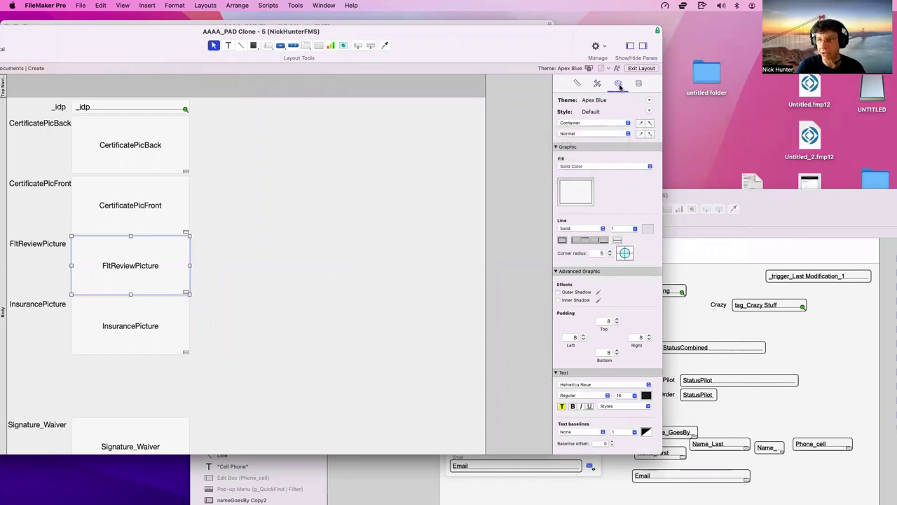
left_click(593, 134)
key("Escape")
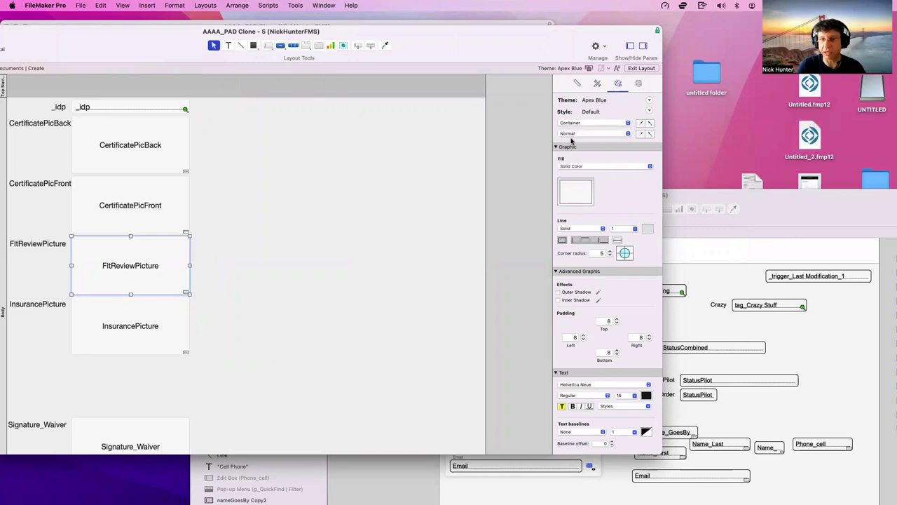
left_click(575, 133)
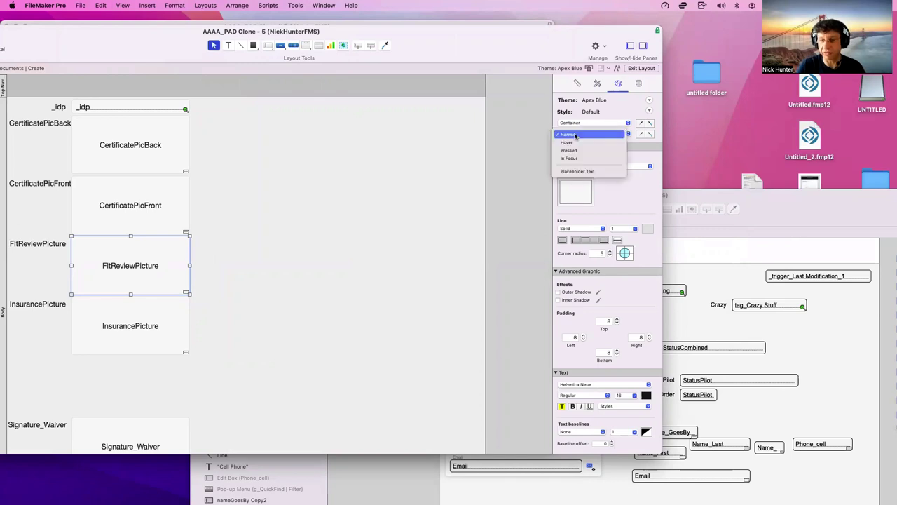
left_click(579, 172)
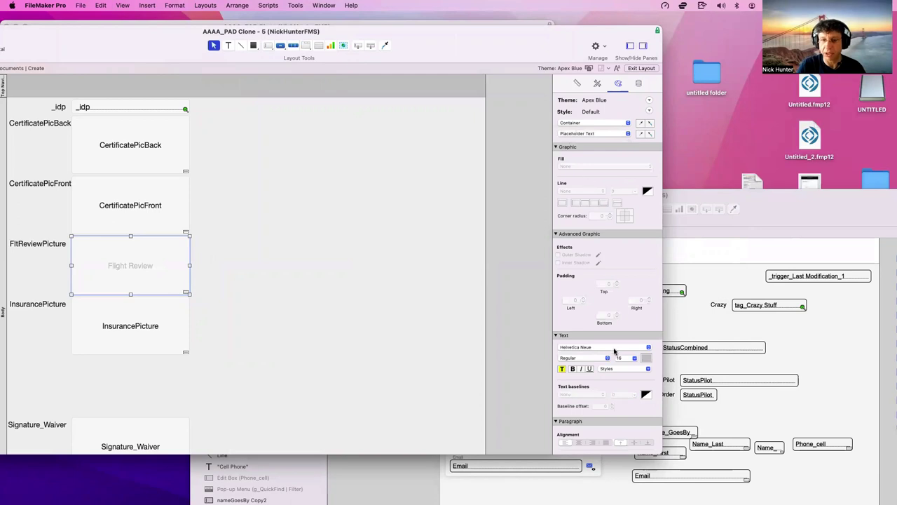
double_click(622, 358)
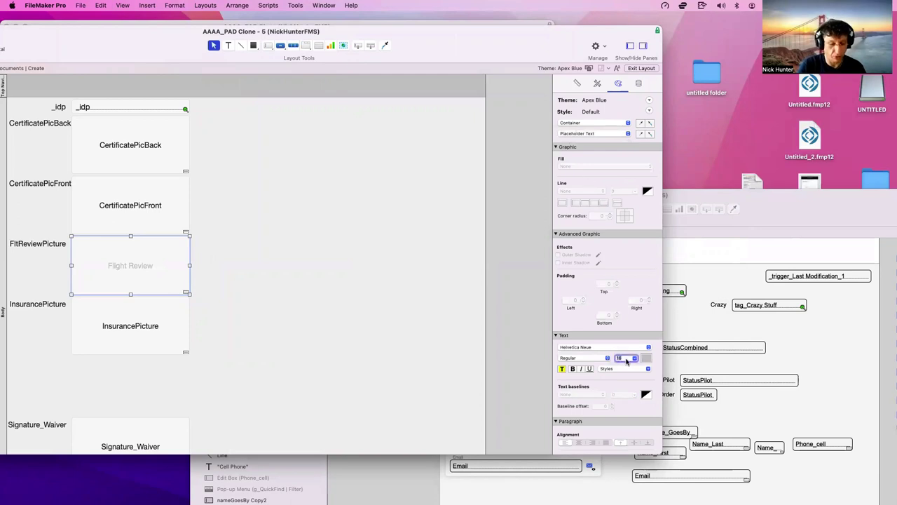
type("22")
key("Return")
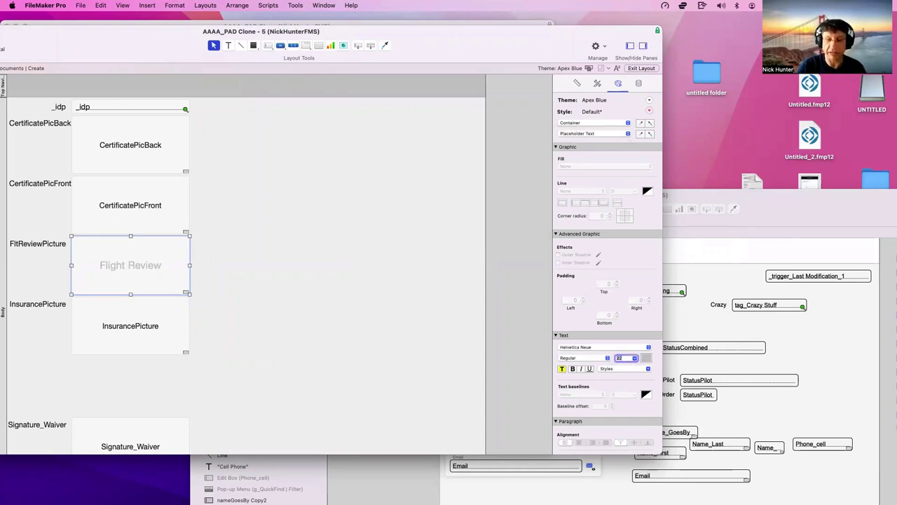
Set the Placeholder Text font size to 22 for the certificate back, certificate front, flight review and insurance containers together
left_click(156, 330)
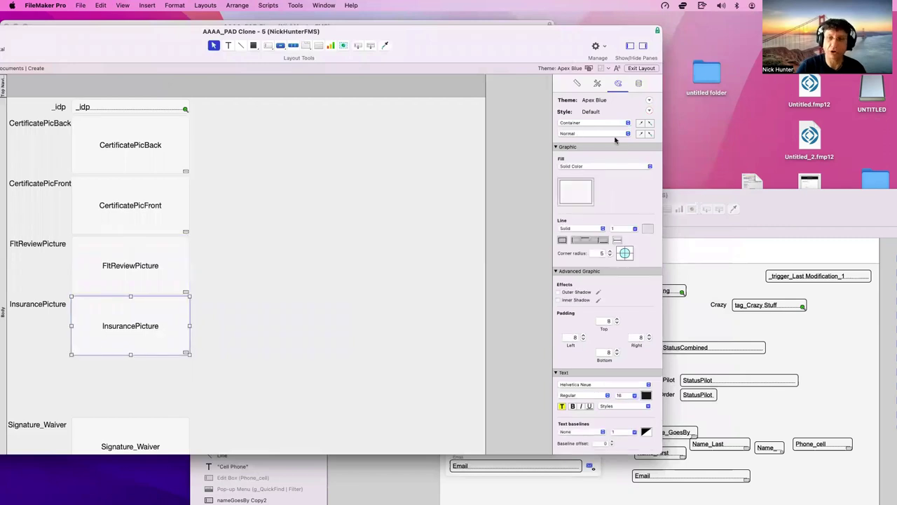
left_click(605, 133)
left_click(582, 173)
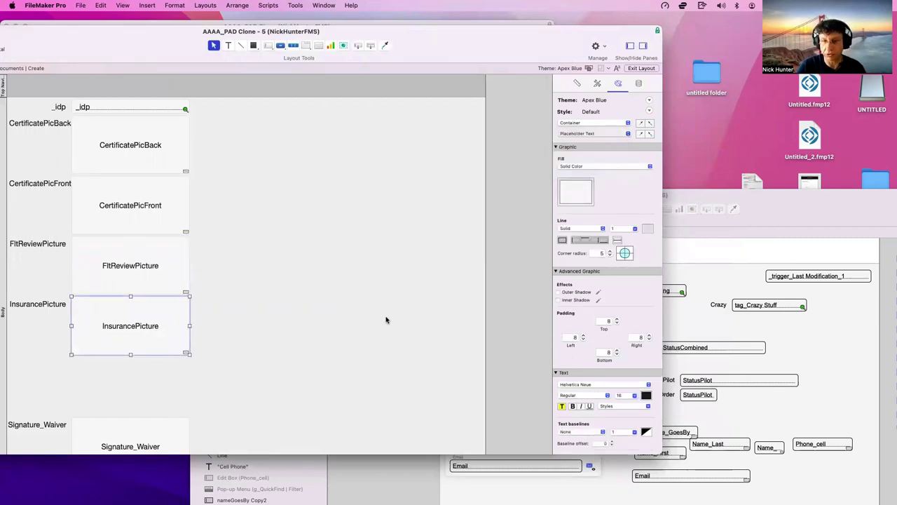
left_click(159, 262, "shift")
left_click(163, 225, "shift")
left_click(164, 145, "shift")
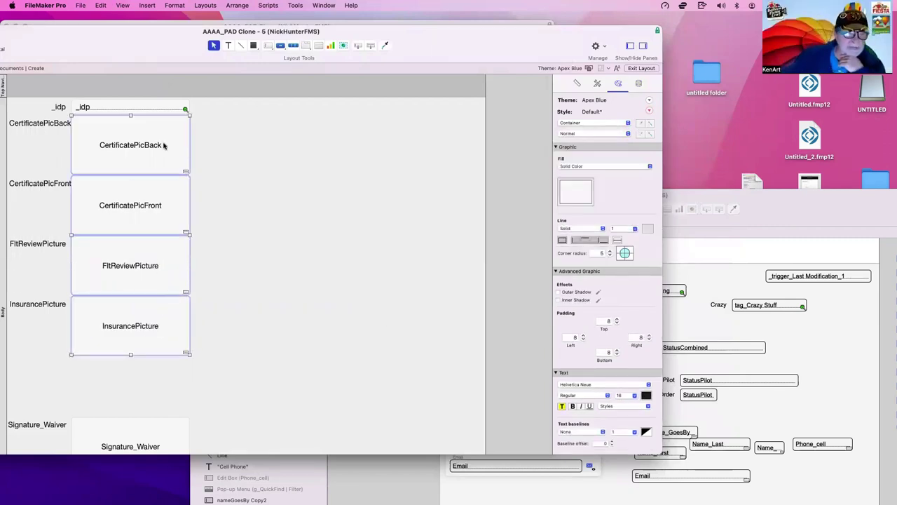
left_click(597, 133)
left_click(599, 172)
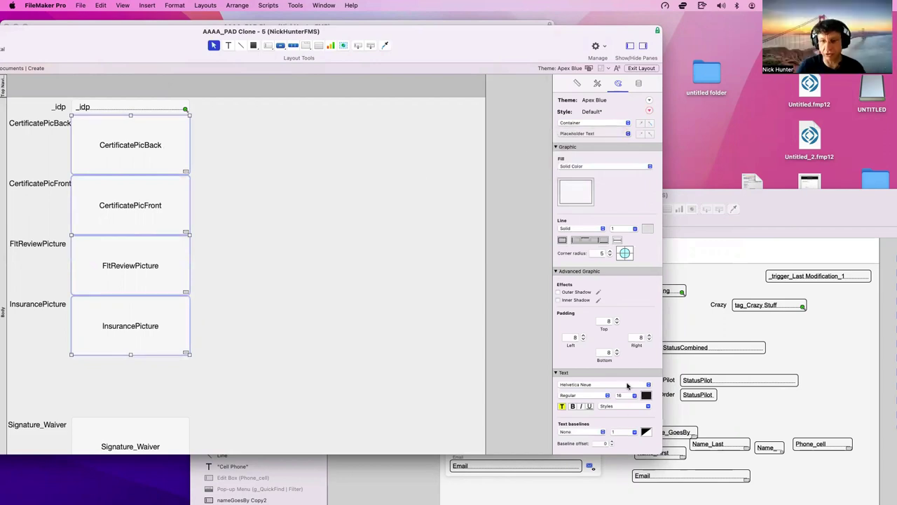
left_click(624, 359)
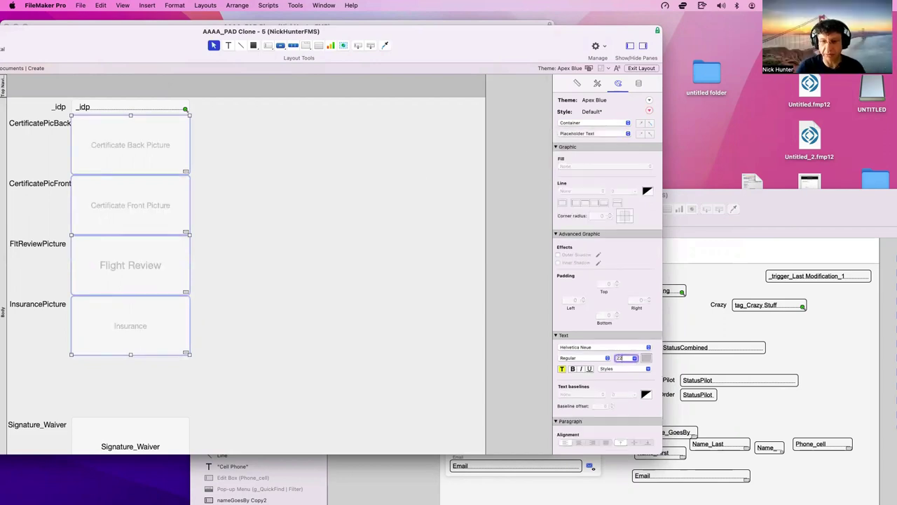
Try the Academy Engraved LET font on the four containers' placeholder text and restore Helvetica Neue
left_click(591, 348)
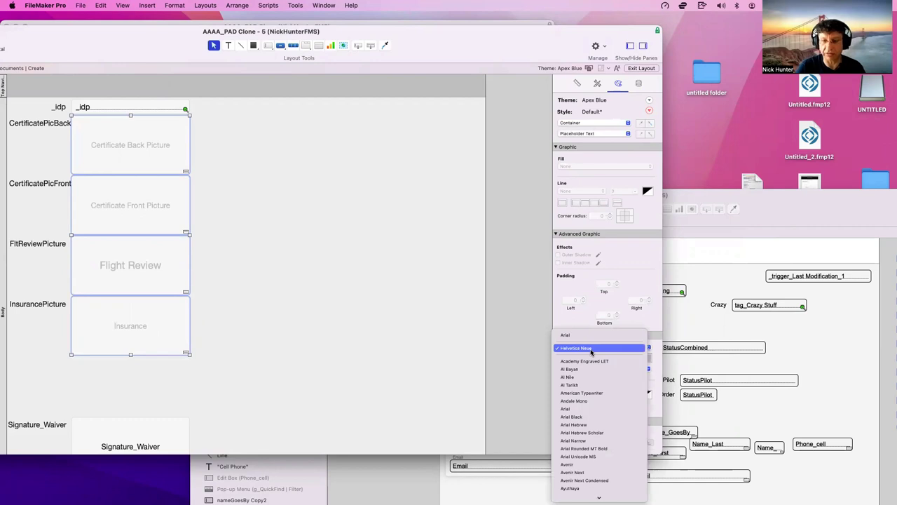
left_click(592, 361)
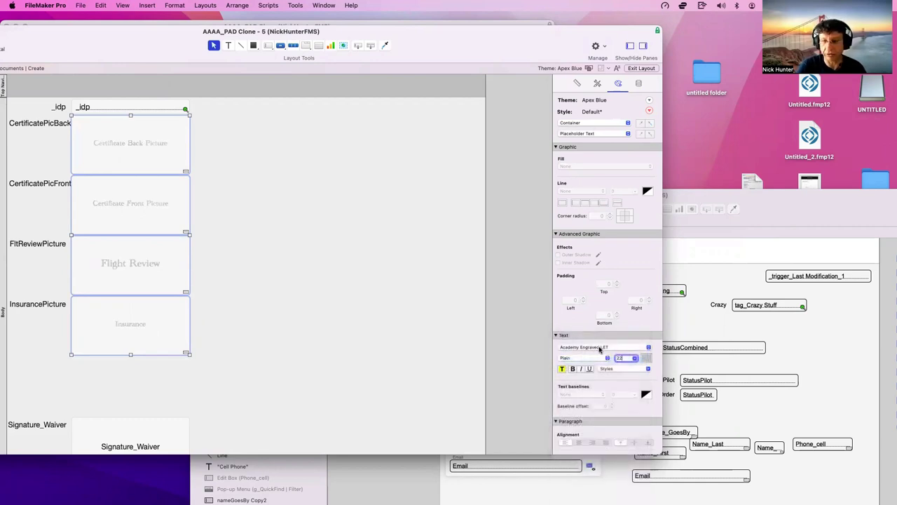
left_click(600, 348)
left_click(589, 369)
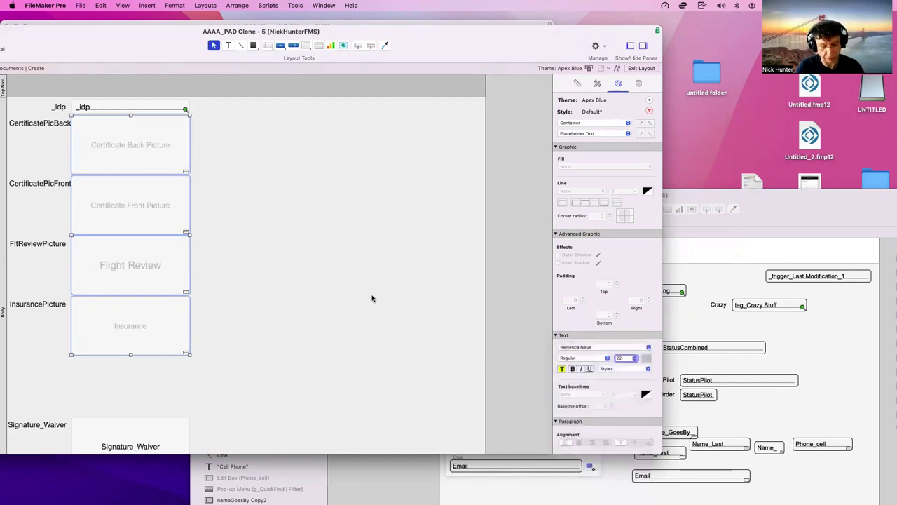
Review the resized placeholder text in Browse mode and in the Placeholder Text state of all four picture containers in Layout mode
key("super+l")
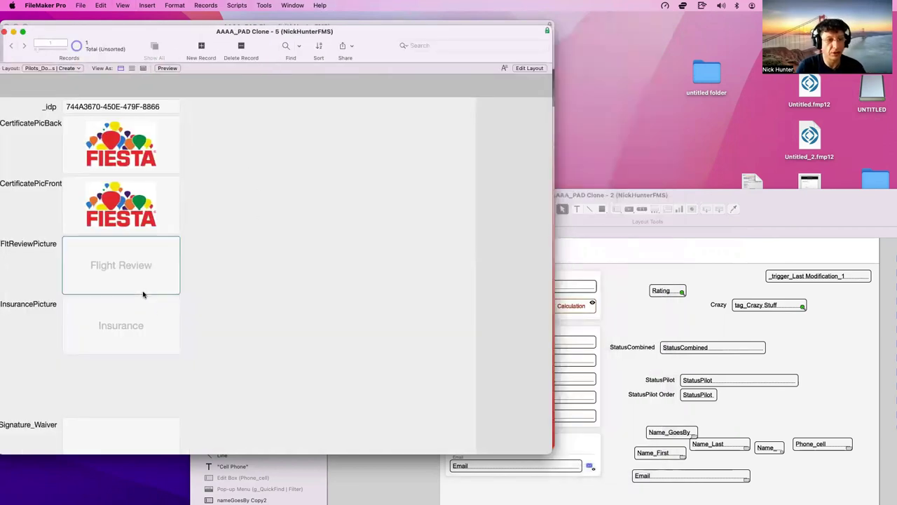
key("super+l")
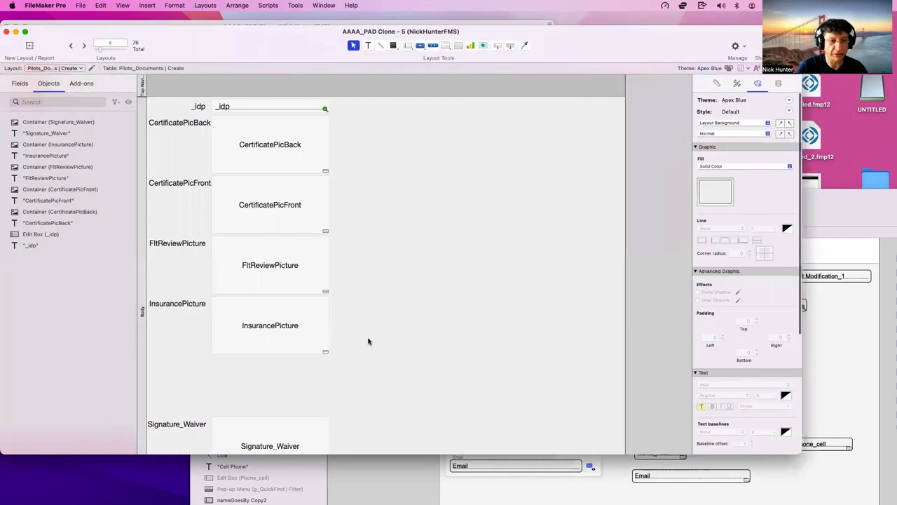
left_click_drag(368, 342, 309, 165)
left_click_drag(608, 49, 497, 46)
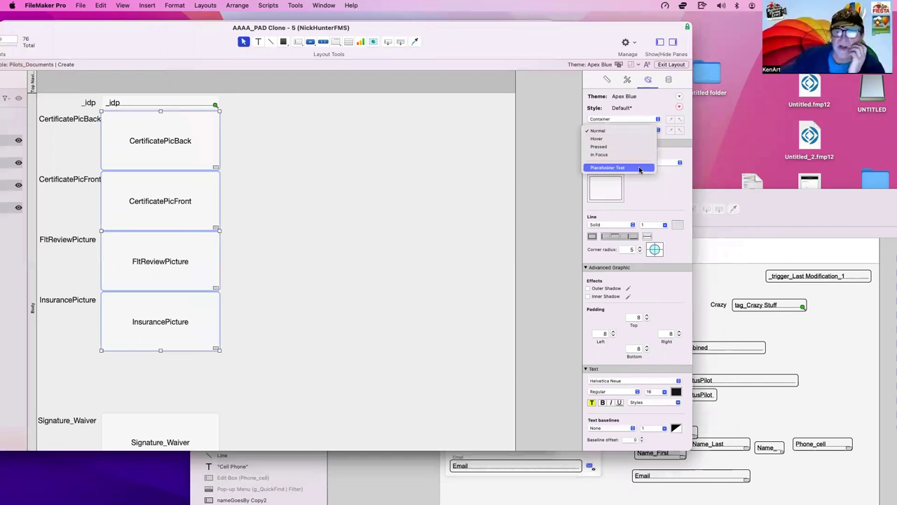
left_click(641, 167)
left_click(368, 326)
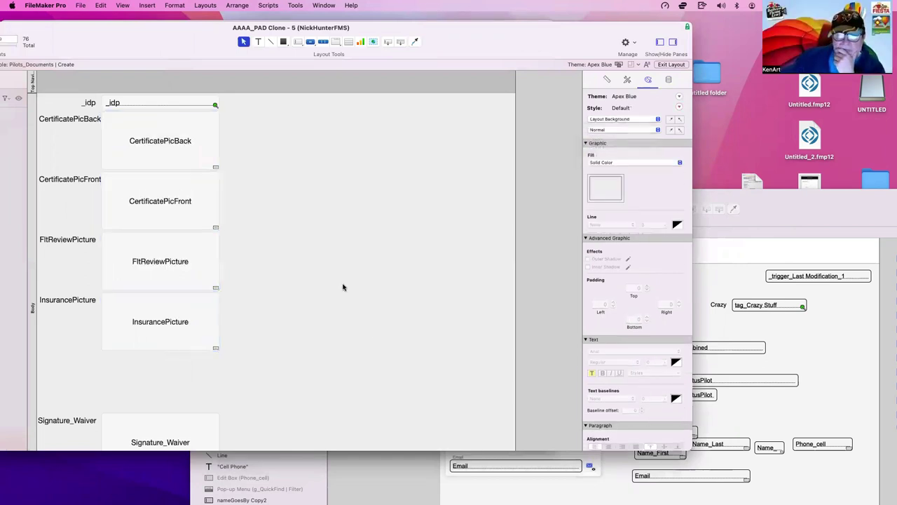
left_click_drag(251, 332, 165, 137)
left_click(624, 130)
left_click(632, 167)
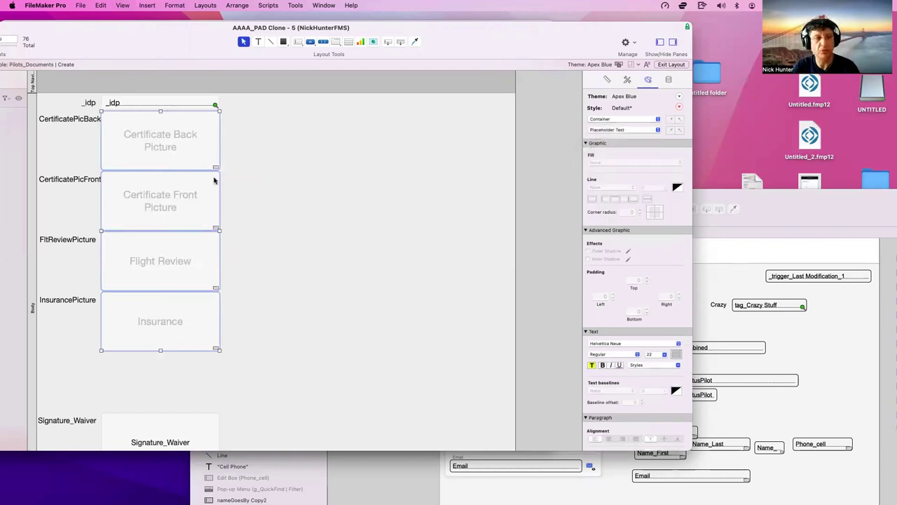
key("super+b")
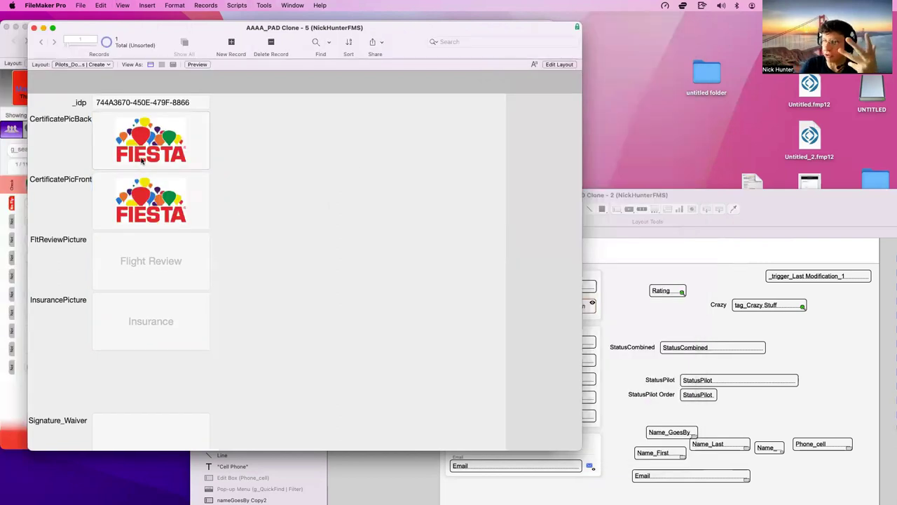
Move the pilot documents window aside and compare its picture containers with the document statuses on the Pilot Dashboard
left_click_drag(139, 33, 338, 62)
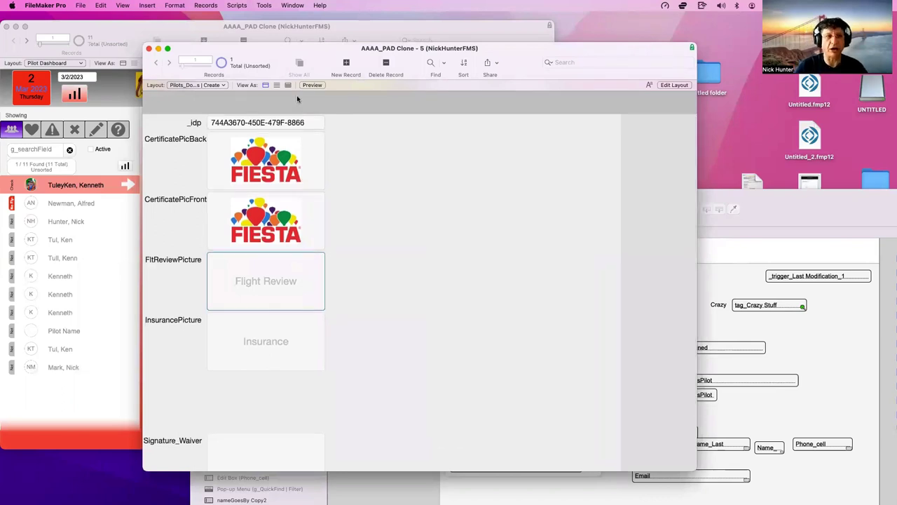
left_click_drag(295, 53, 382, 58)
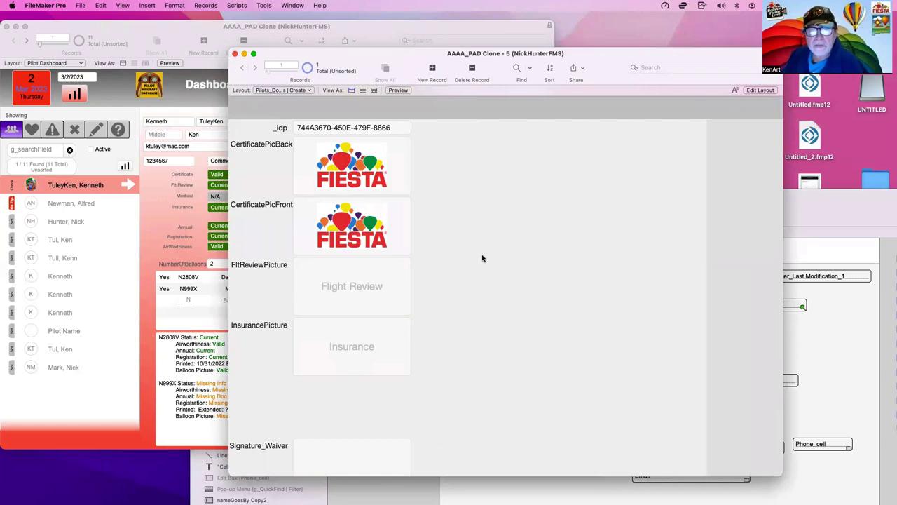
left_click(180, 184)
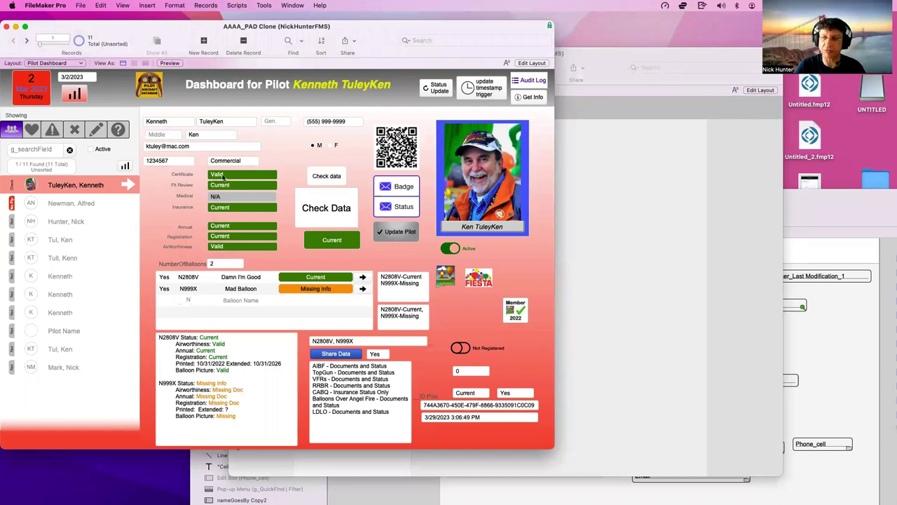
left_click(750, 207)
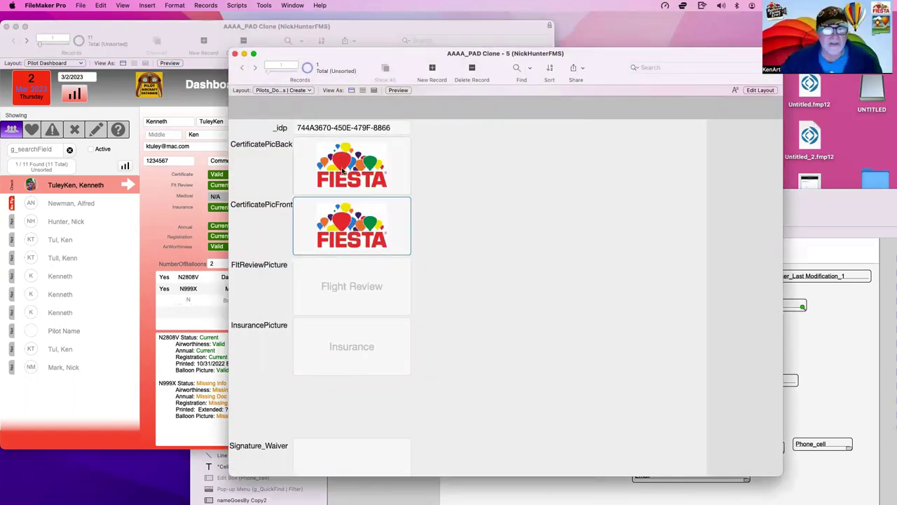
key("Tab")
key("Tab")
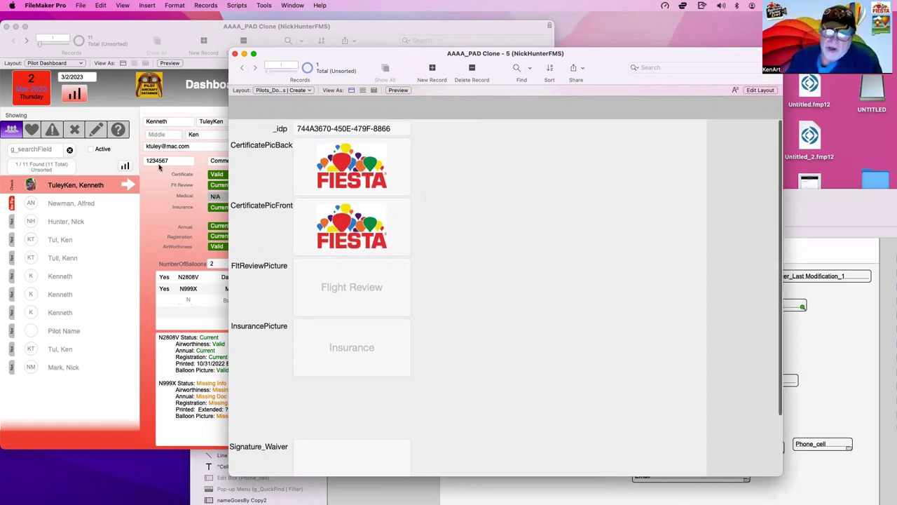
Switch to the Pilot Dashboard in Layout mode, select the CertificateStatus field, and browse the Pilot table's fields in the database definition
left_click(176, 186)
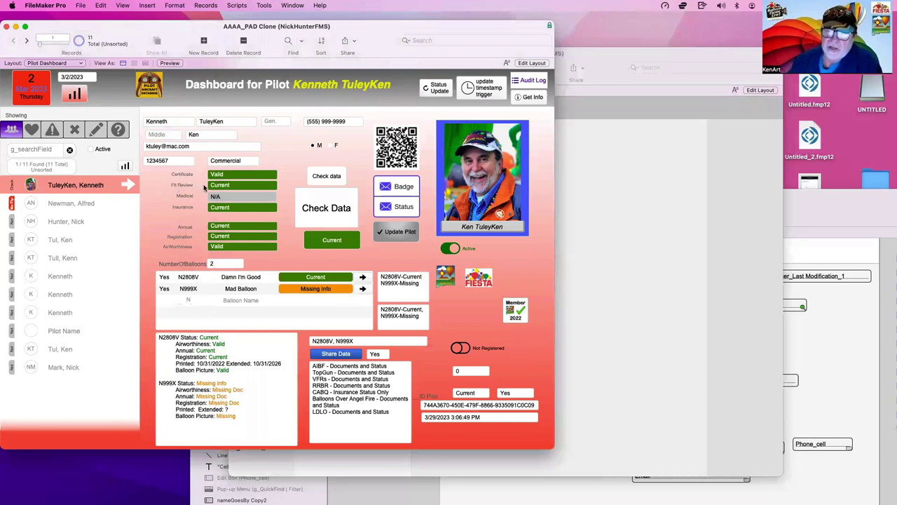
key("super+l")
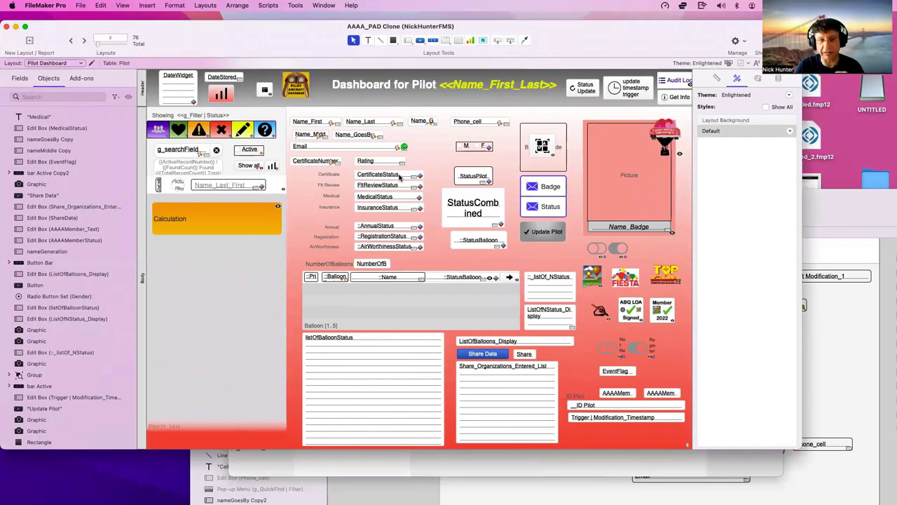
left_click(399, 177)
key("shift+super+d")
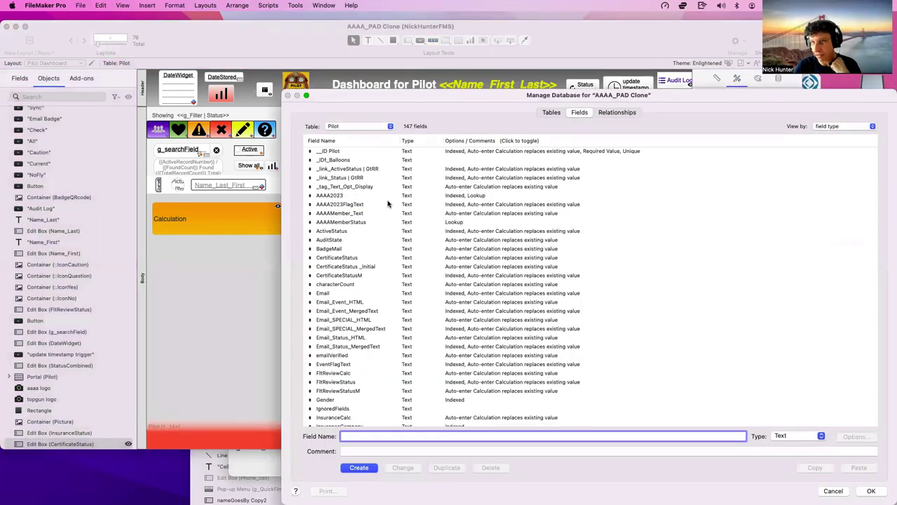
left_click_drag(421, 97, 308, 58)
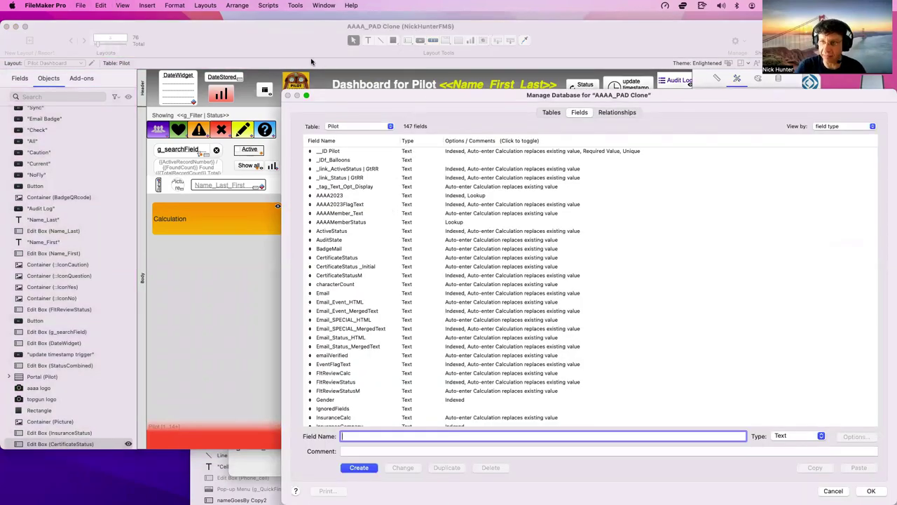
scroll(344, 251, "down", 5)
scroll(345, 251, "down", 5)
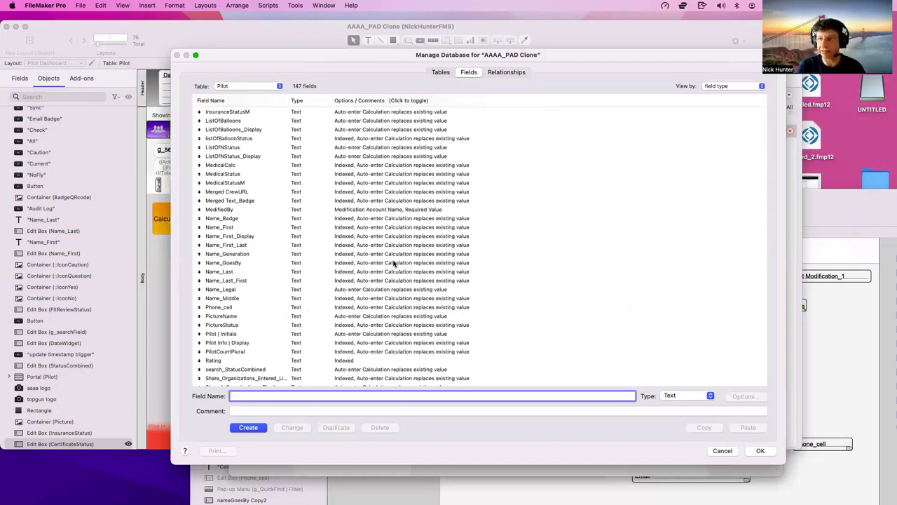
Examine the relationships graph around Pilot, collapsing the Balloon table occurrence to uncover the ones beneath it
left_click(502, 74)
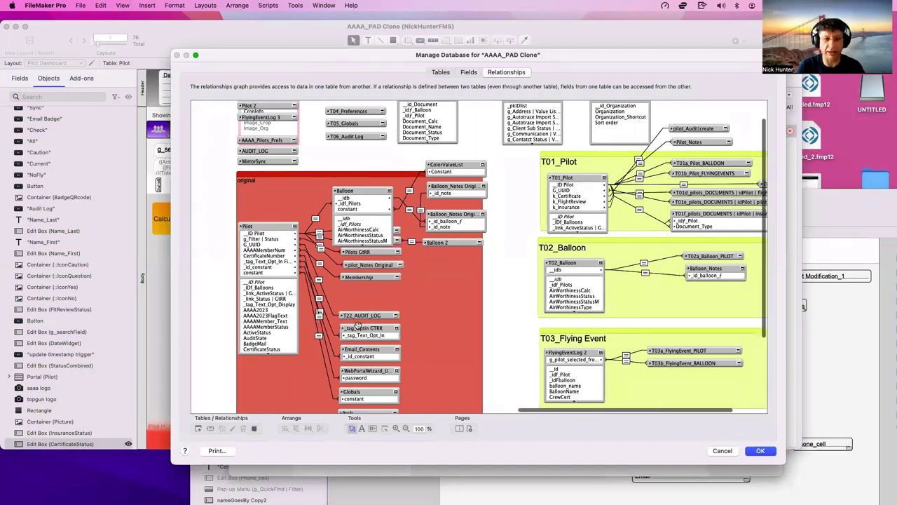
scroll(384, 282, "down", 3)
scroll(384, 283, "left", 1)
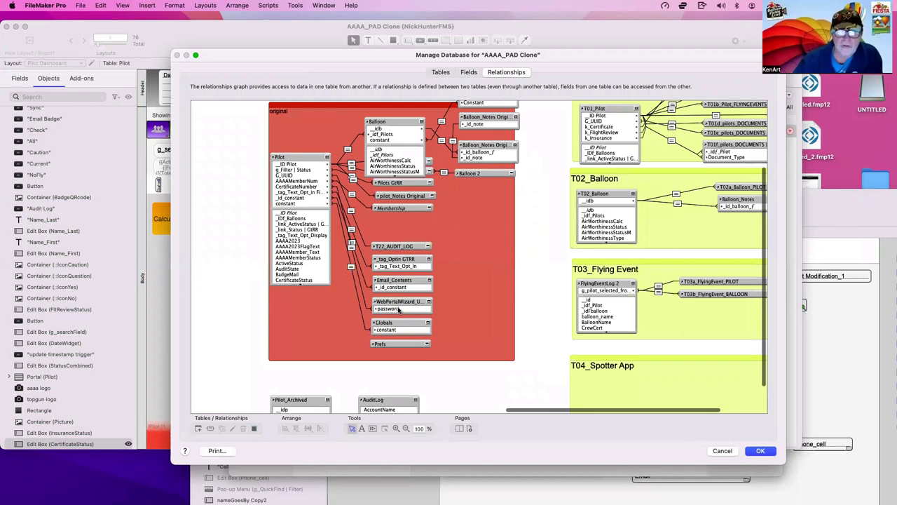
scroll(393, 298, "up", 3)
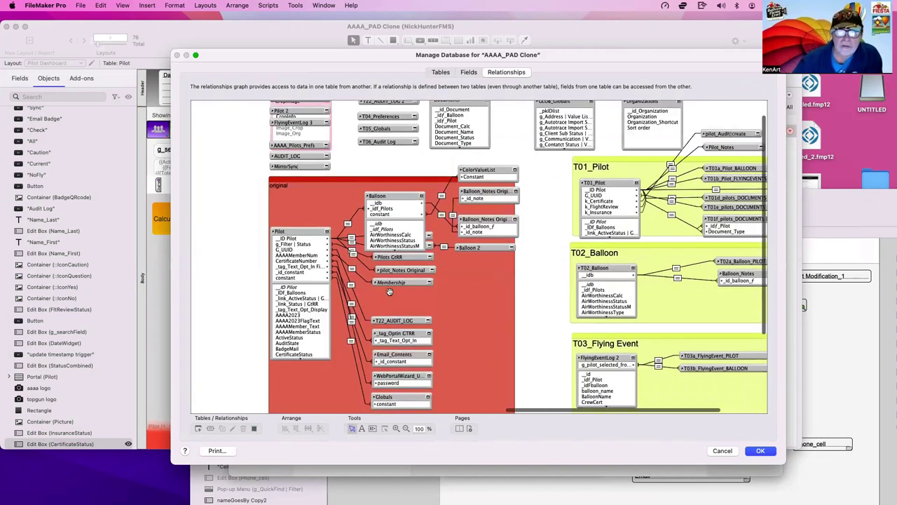
left_click_drag(396, 283, 401, 287)
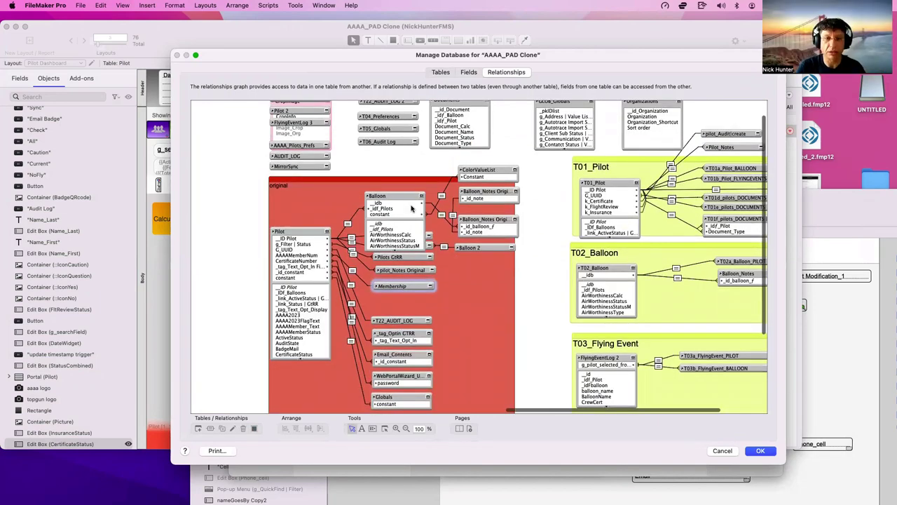
left_click(421, 196)
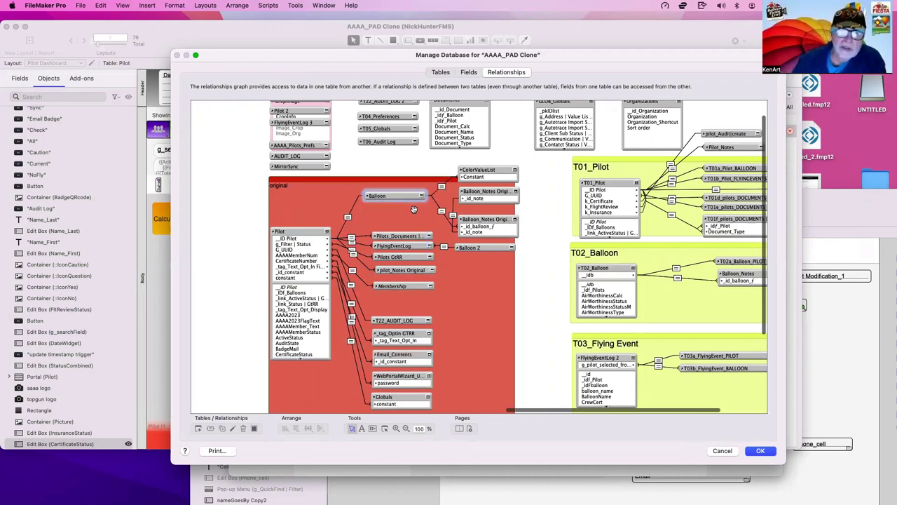
Inspect the source table of the Pilots_Documents | Create occurrence and its relationship to Pilot, leaving both unchanged
double_click(402, 236)
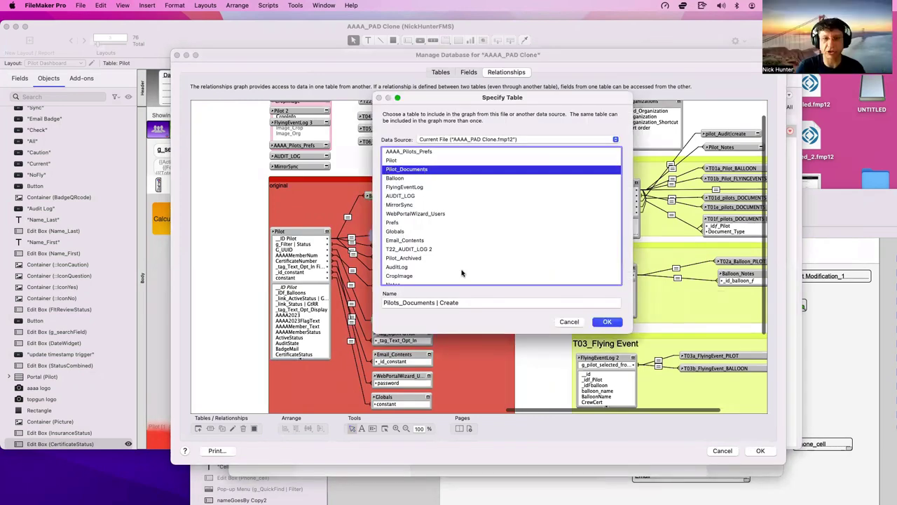
key("Escape")
double_click(353, 240)
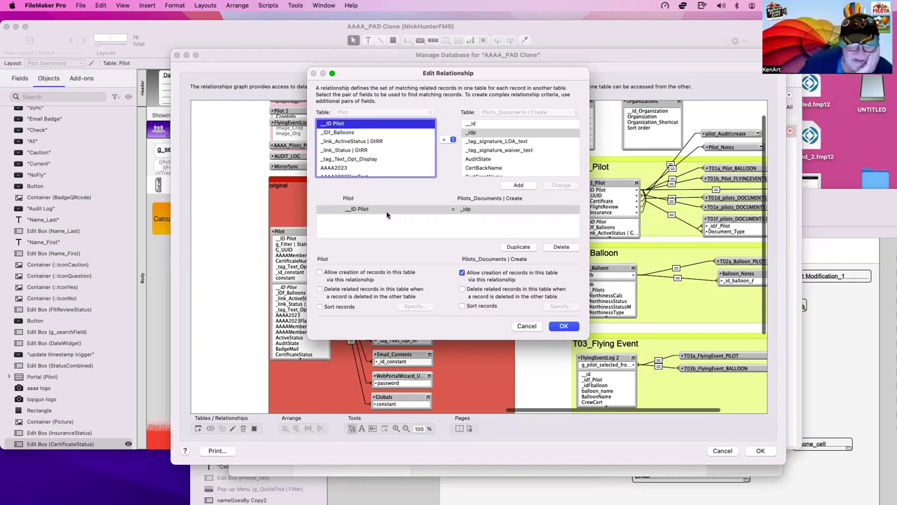
key("Escape")
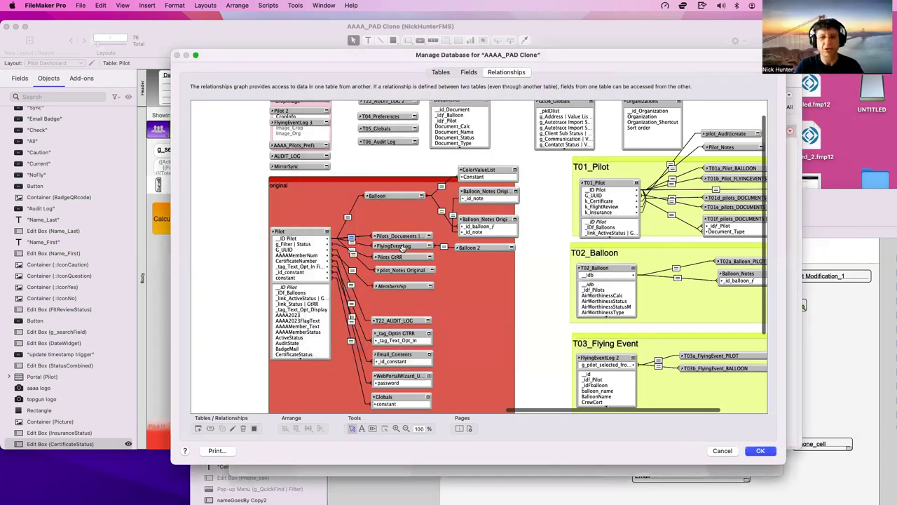
Shift the Pilots_Documents occurrence slightly upward, then discard all changes in the database definition
left_click_drag(406, 237, 407, 233)
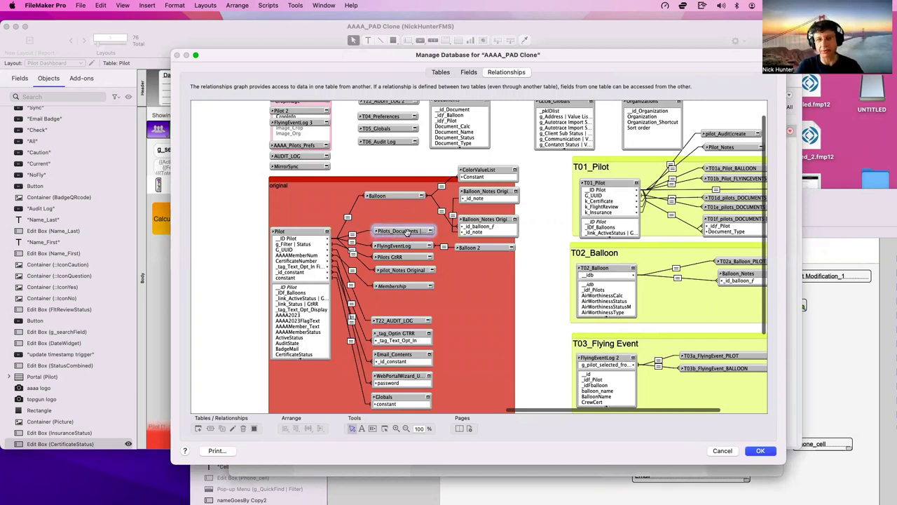
key("Escape")
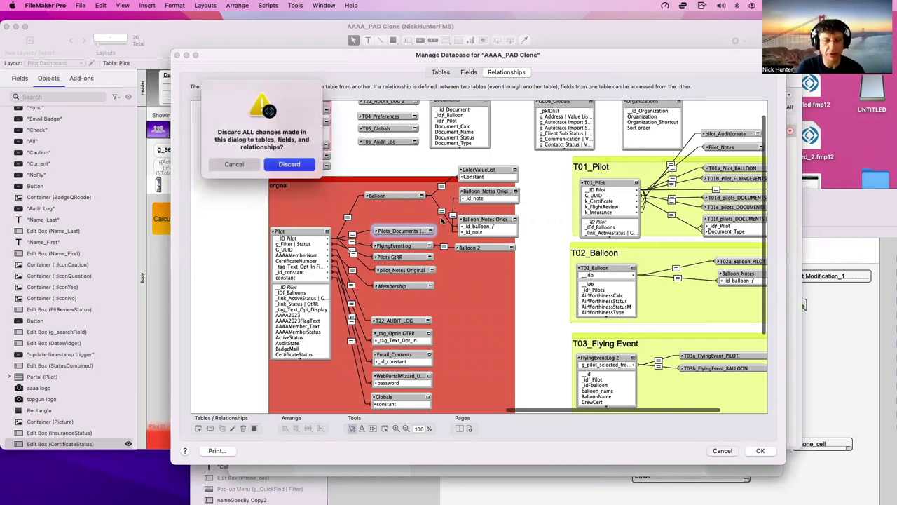
key("Return")
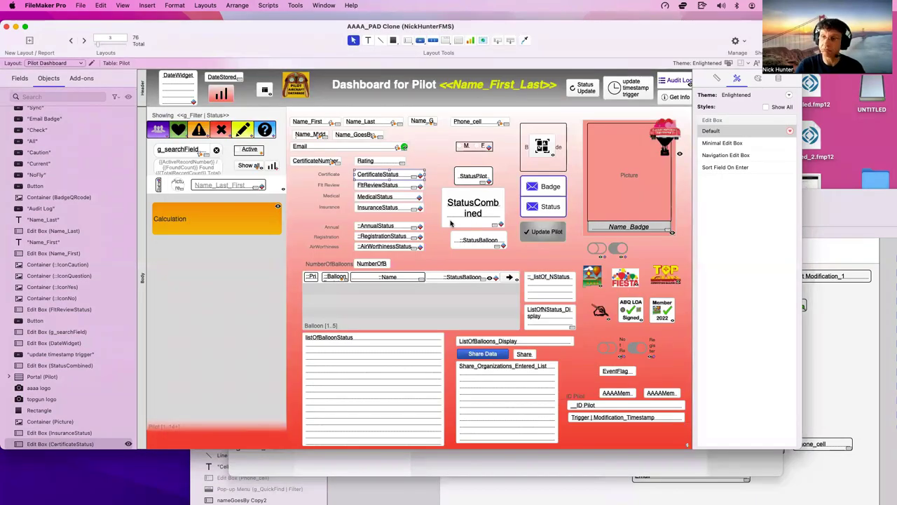
Reopen the database definition on the Pilot table's fields and sort them by field name
key("super+shift+d")
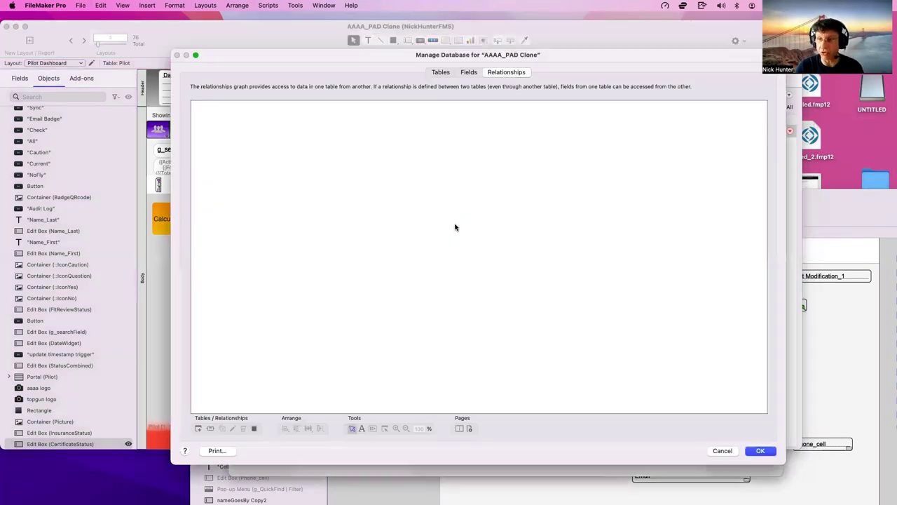
left_click(468, 73)
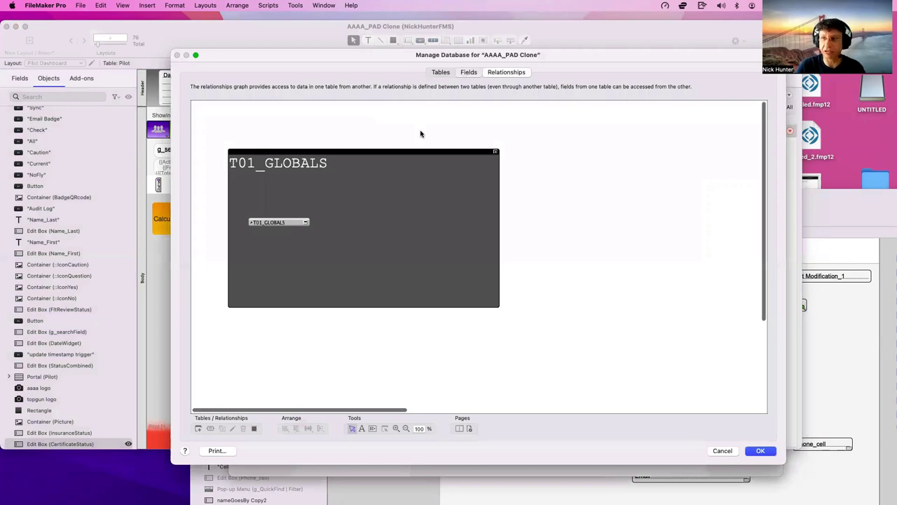
left_click(420, 236)
key("Down")
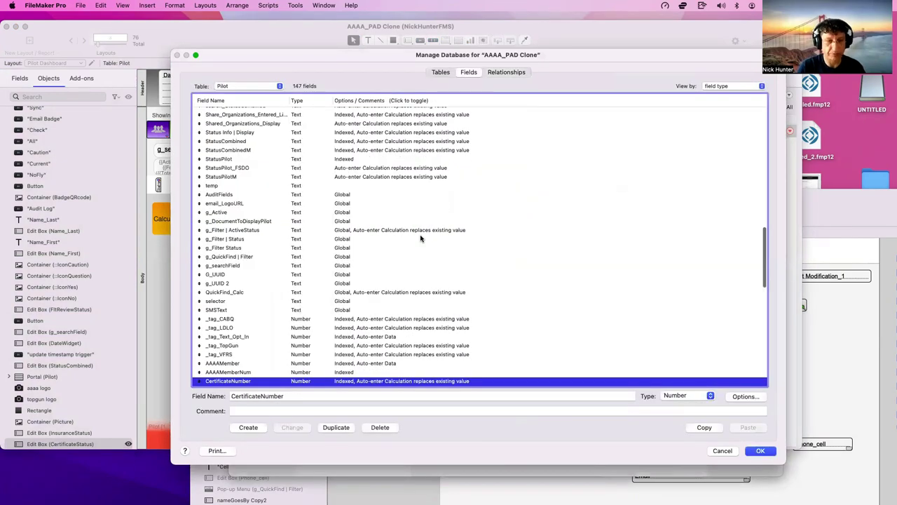
scroll(337, 307, "down", 3)
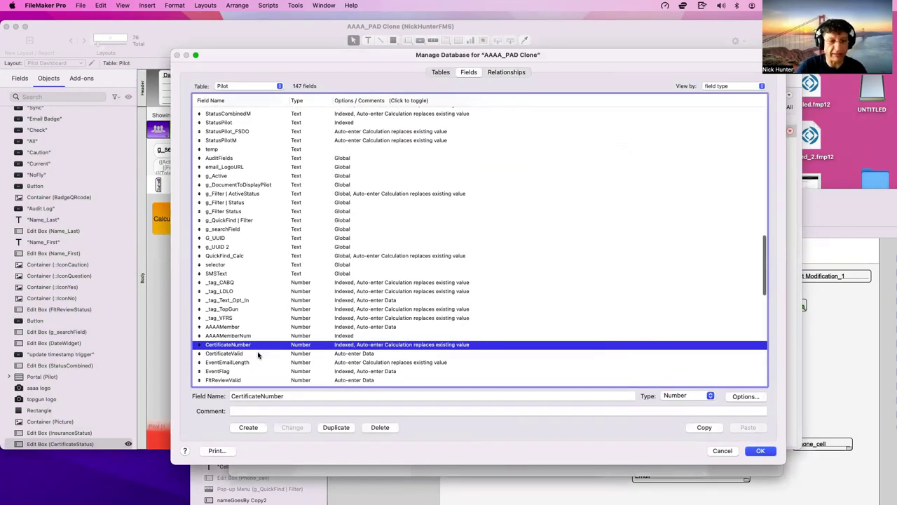
left_click(256, 354)
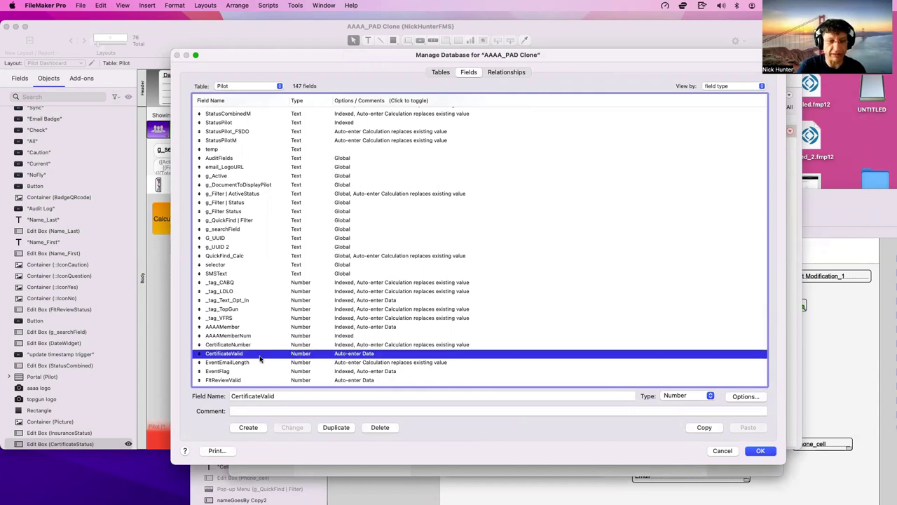
scroll(261, 357, "down", 2)
left_click(242, 100)
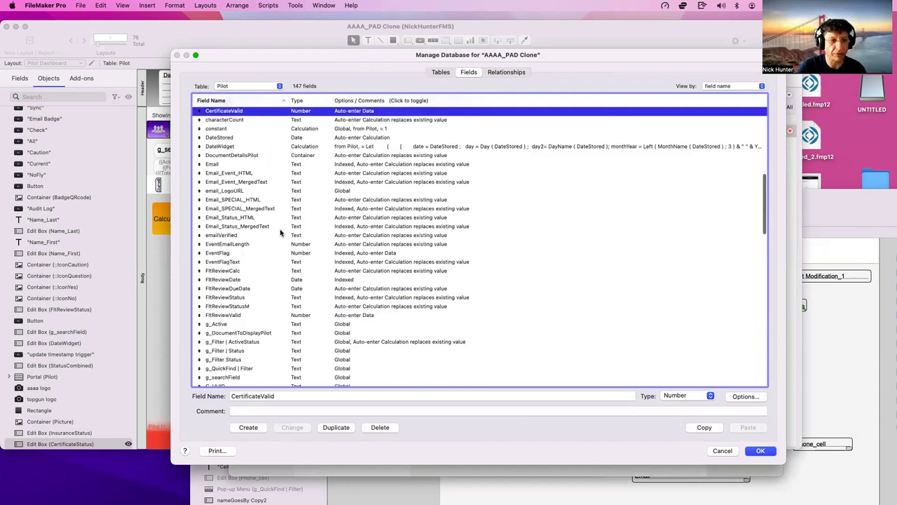
Open the auto-enter calculation of the CertificateStatus field in the Pilot table
scroll(269, 188, "up", 2)
left_click(244, 134)
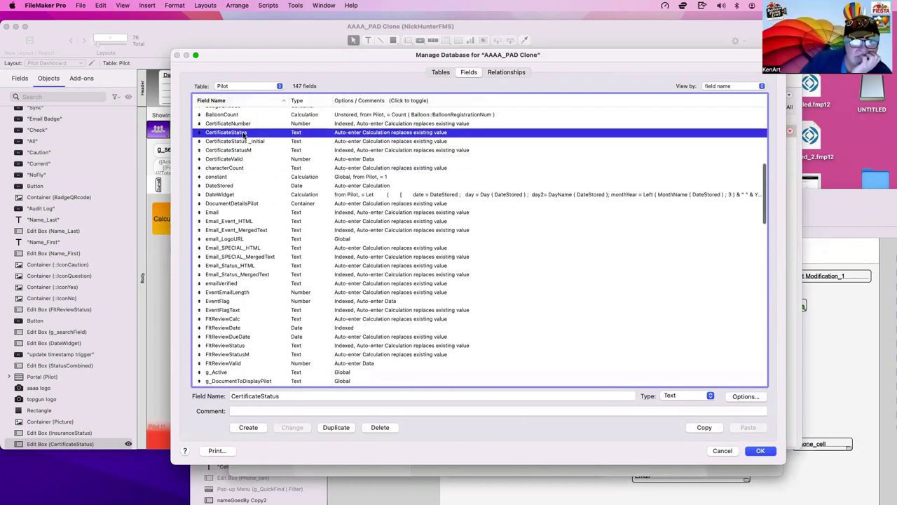
key("super+o")
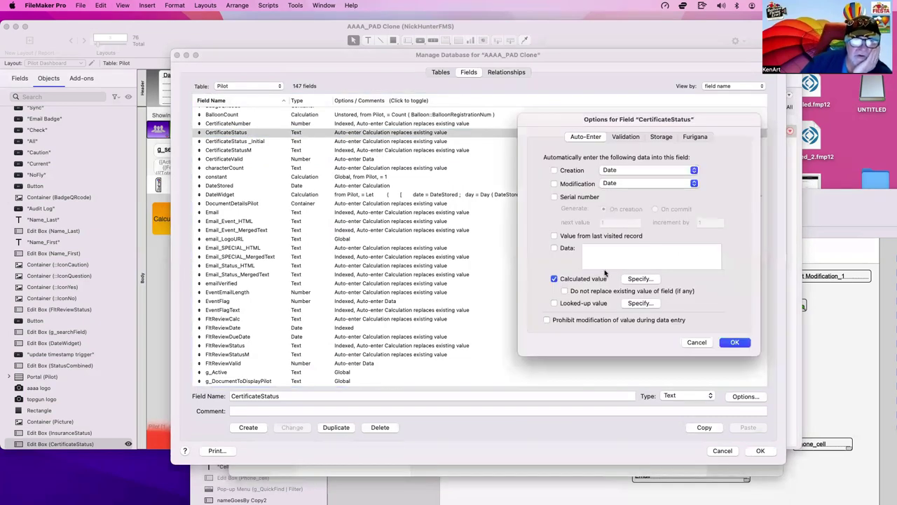
left_click(635, 279)
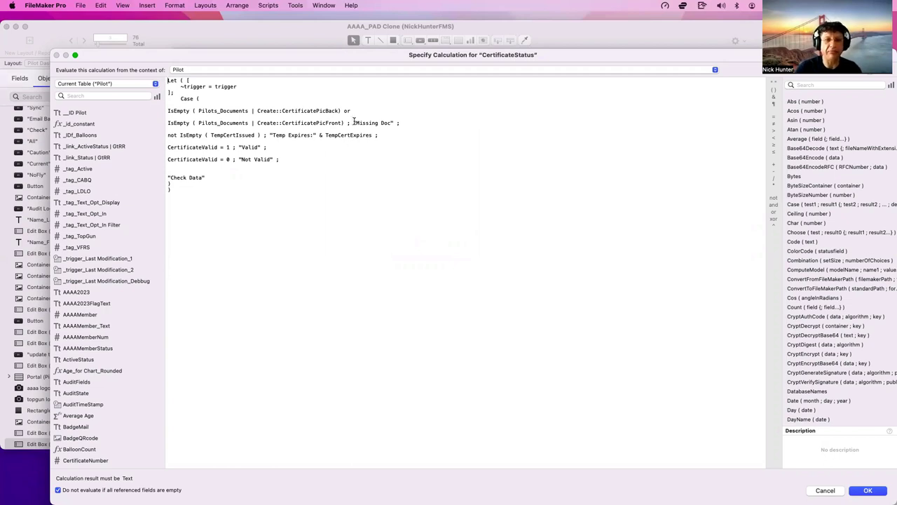
Review the CertificateStatus calculation's "Missing Doc" and "Temp Expires:" results and the IsEmpty tests on both certificate pictures, then close it without saving
left_click_drag(353, 122, 394, 122)
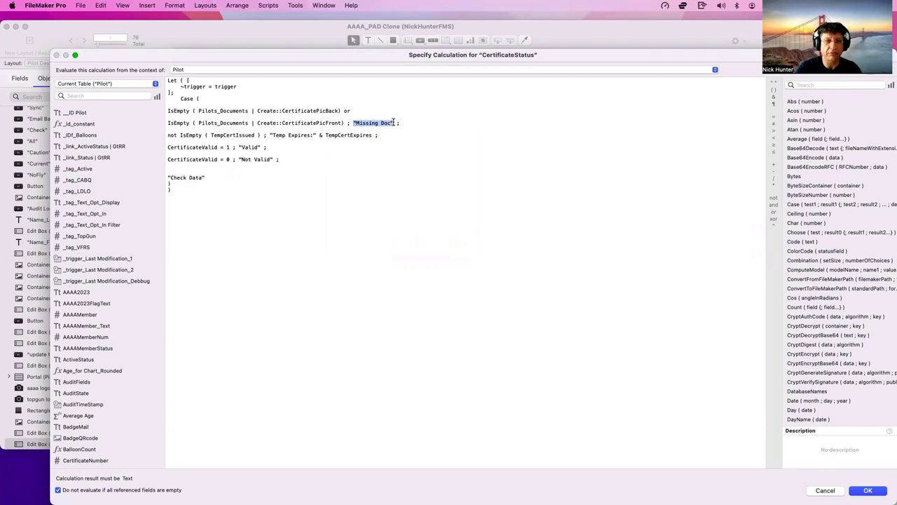
left_click(368, 238)
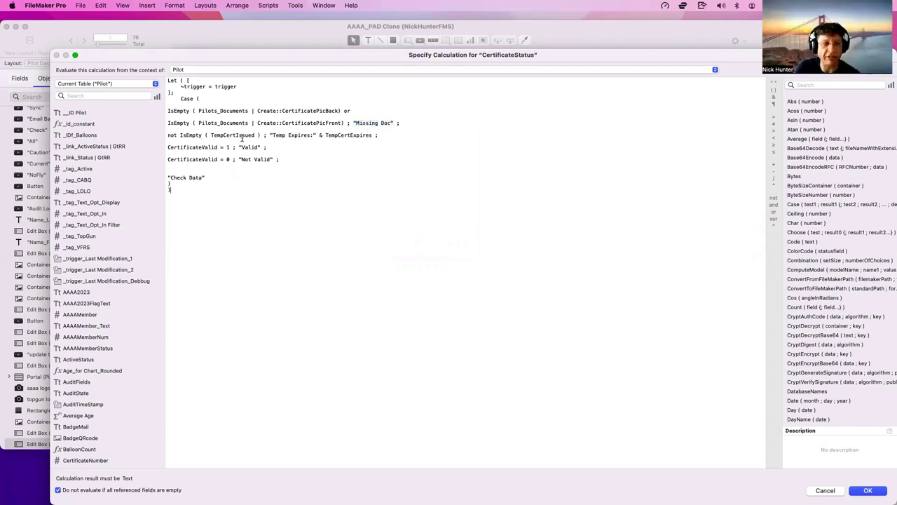
left_click_drag(272, 134, 316, 134)
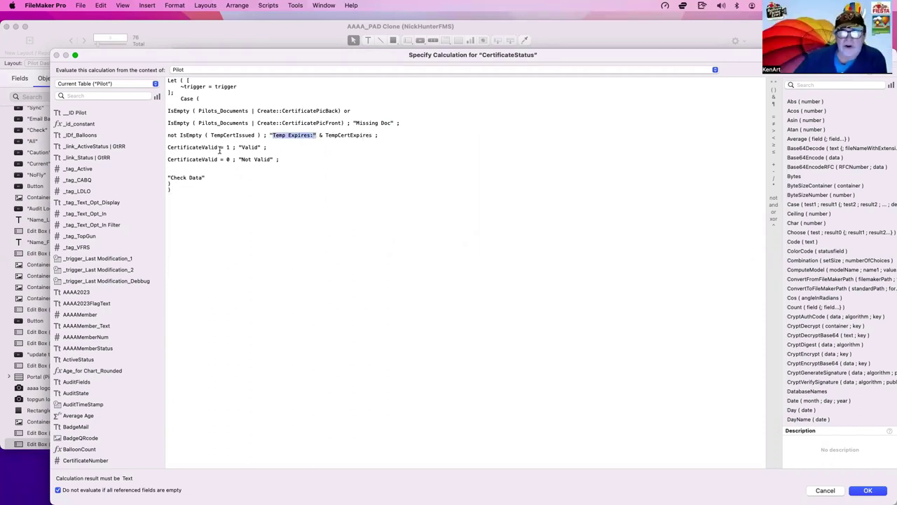
left_click(195, 192)
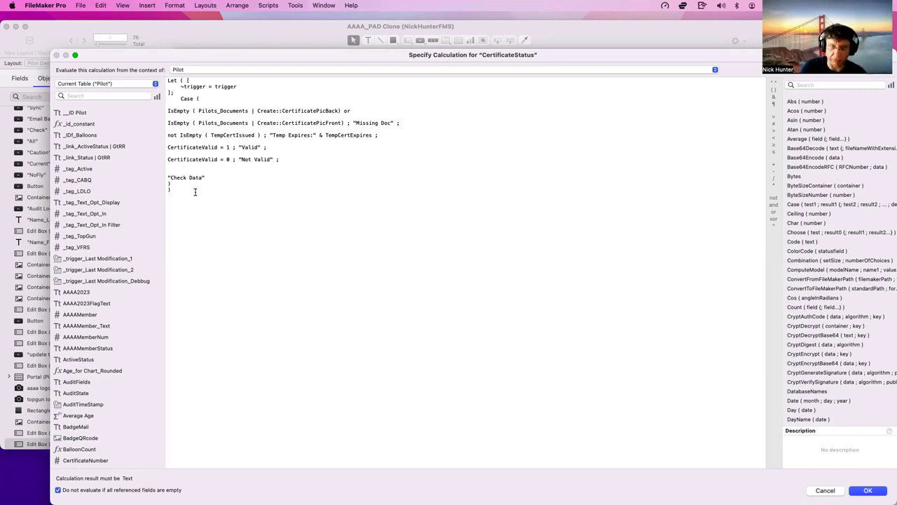
left_click_drag(167, 112, 342, 110)
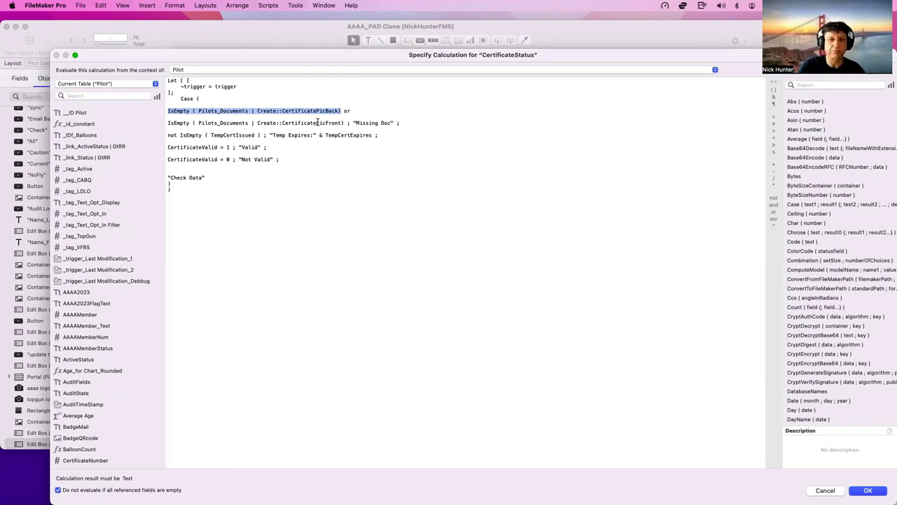
left_click(317, 122)
left_click_drag(345, 123, 163, 108)
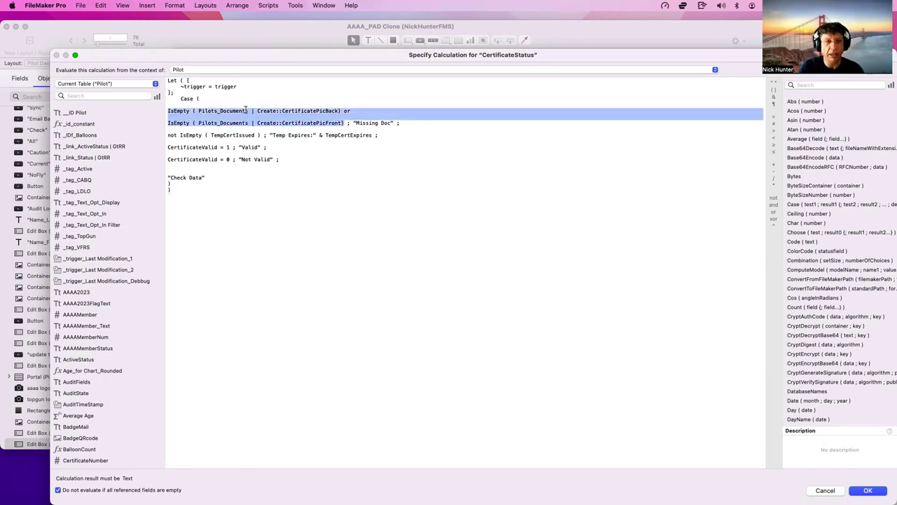
key("Escape")
left_click(694, 341)
Open the auto-enter calculation of the tag_Missing Doc field in the Pilot_Documents table
left_click(271, 86)
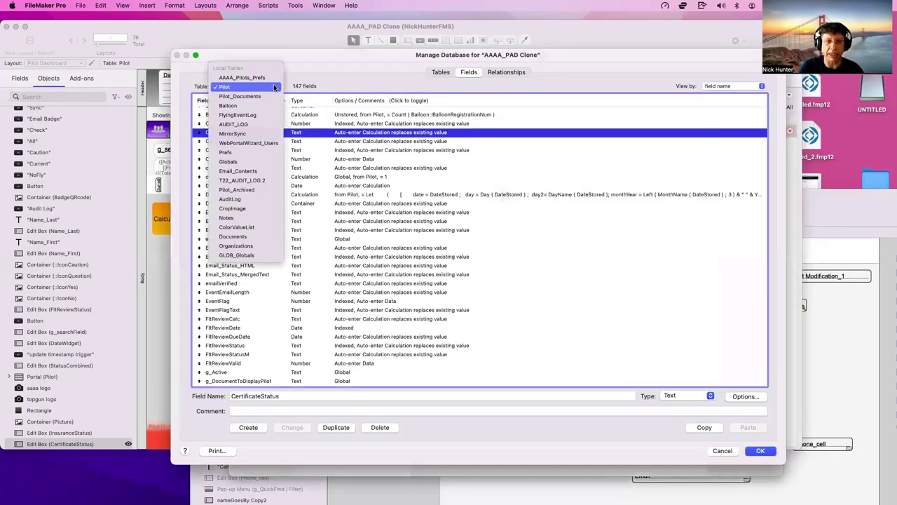
left_click(271, 96)
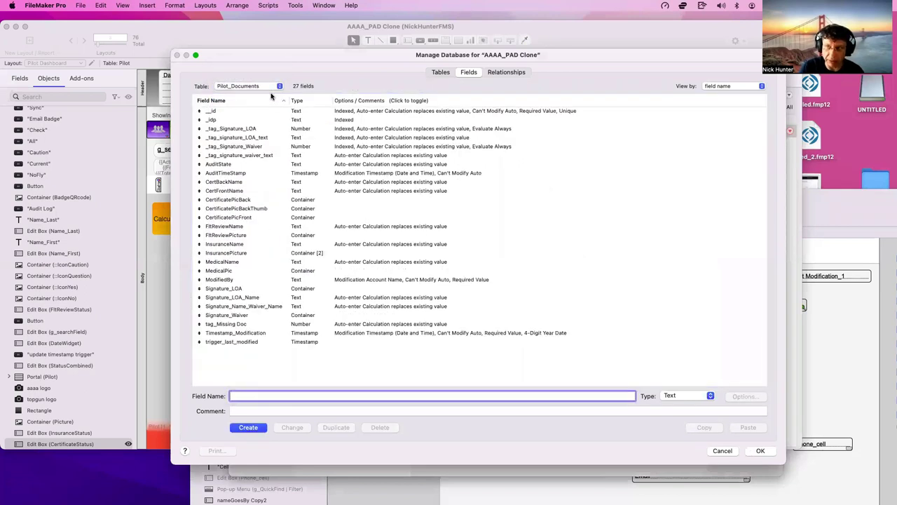
left_click(268, 324)
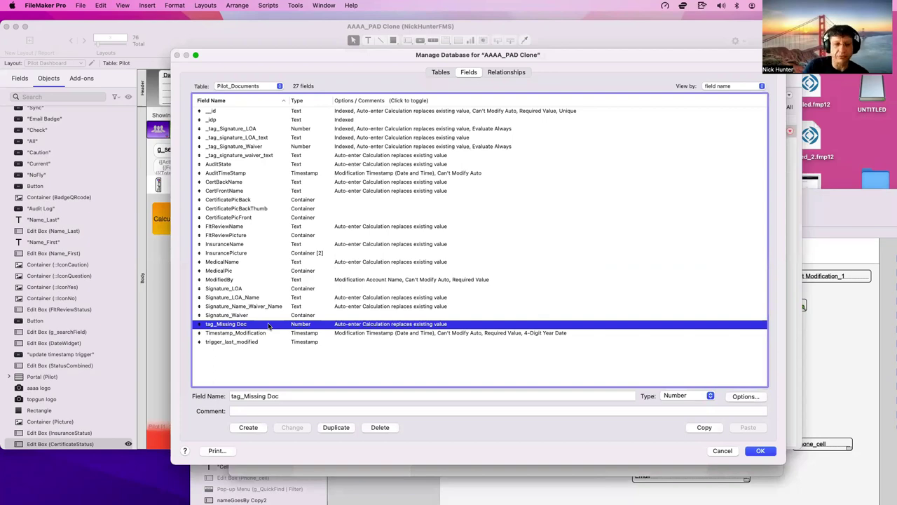
double_click(269, 324)
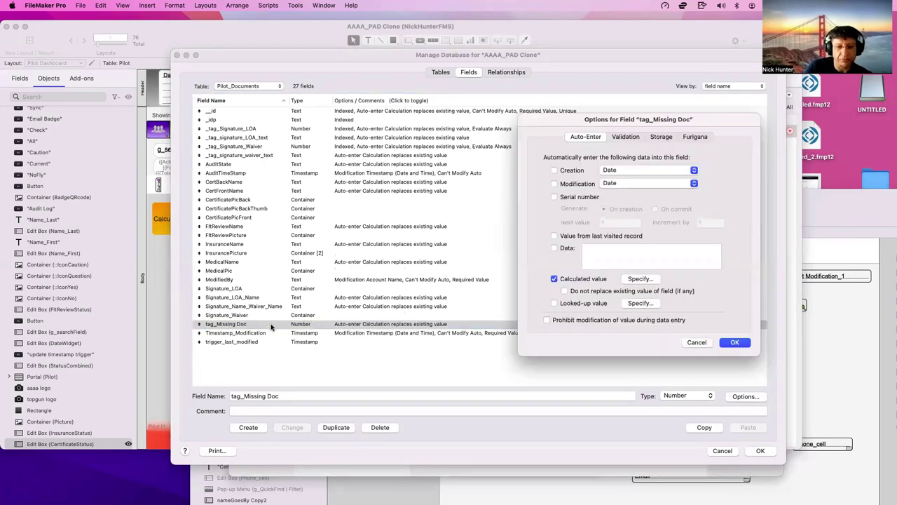
left_click(632, 281)
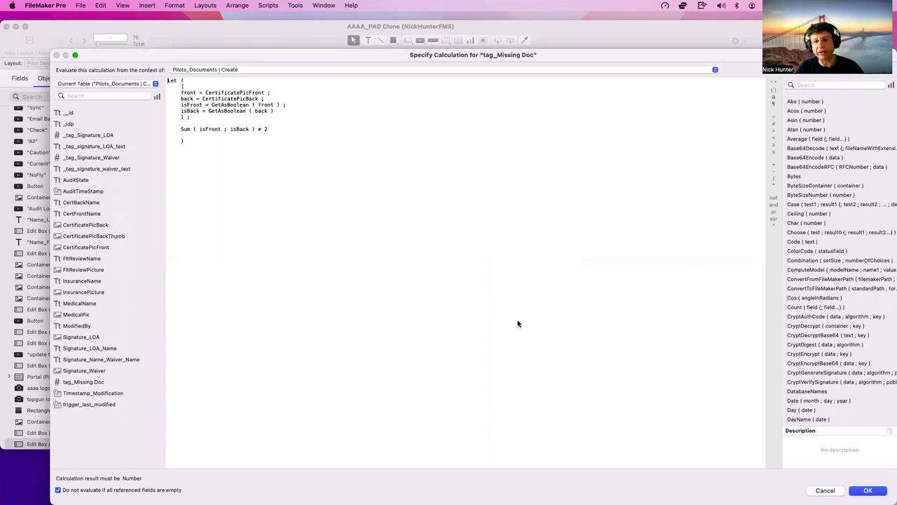
key("Escape")
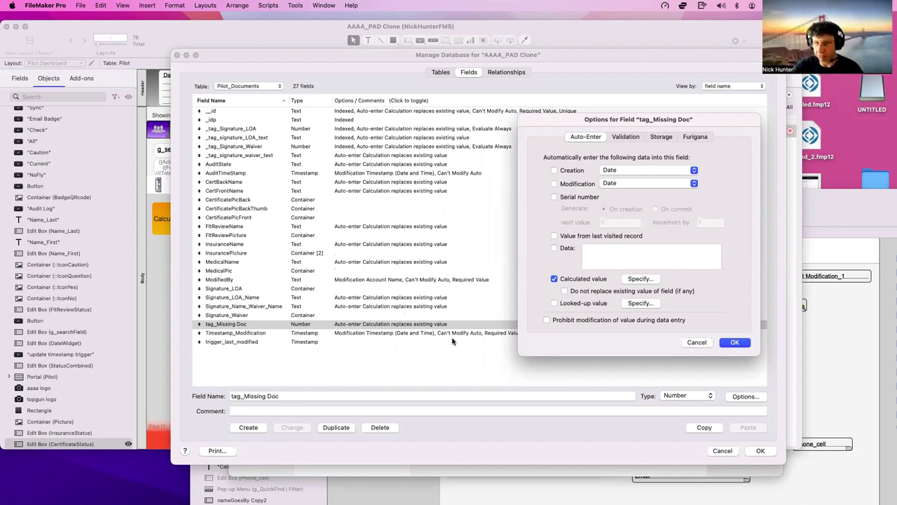
left_click(639, 279)
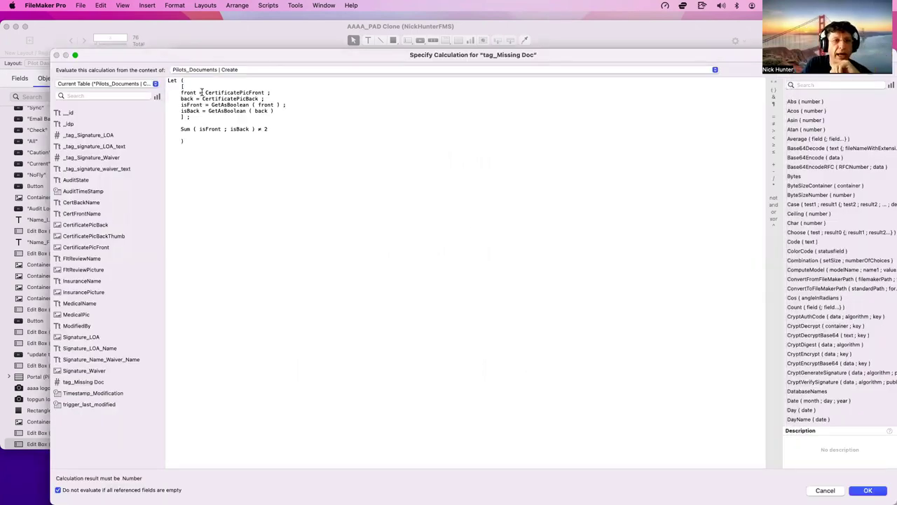
Examine how the calculation assigns CertificatePicFront to the front variable and converts it with GetAsBoolean into isFront
left_click_drag(205, 92, 264, 93)
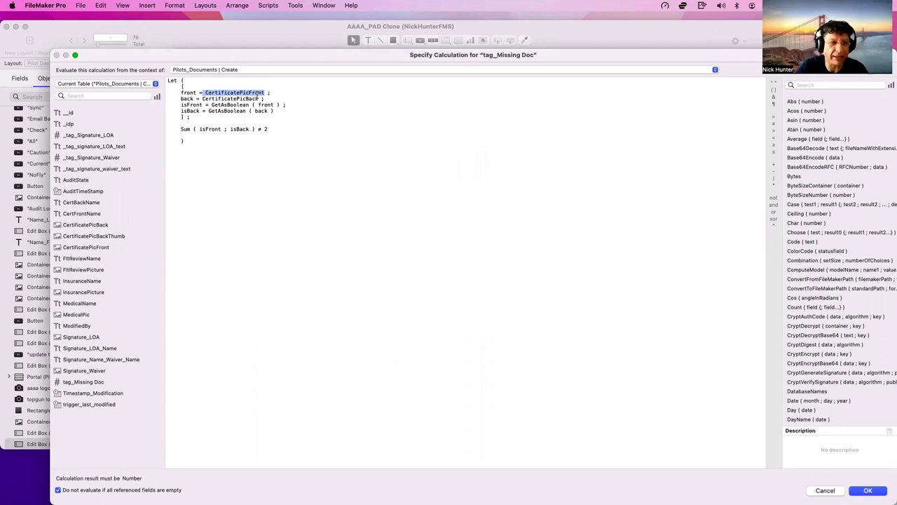
left_click(199, 192)
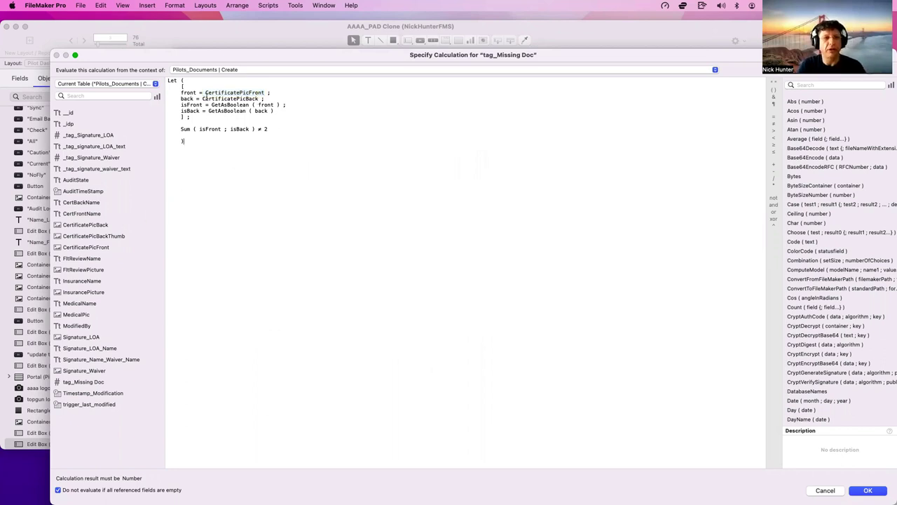
left_click_drag(205, 92, 265, 92)
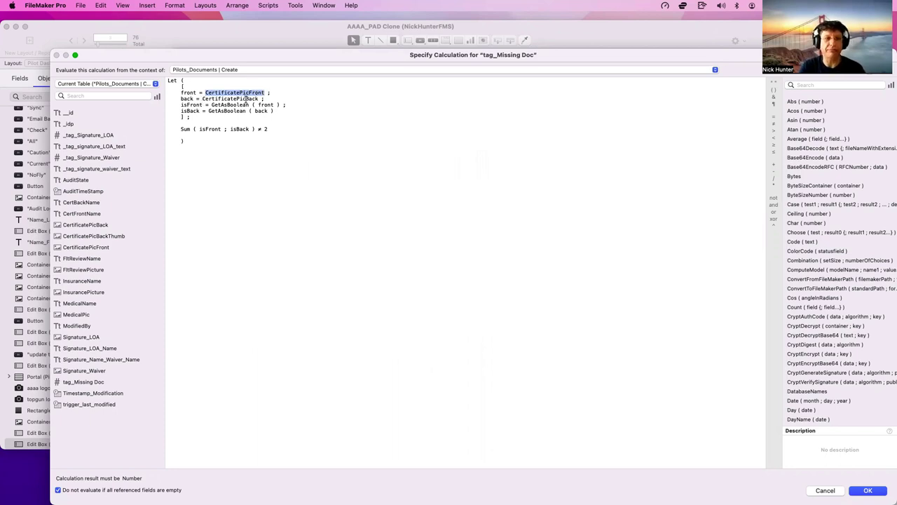
left_click(272, 184)
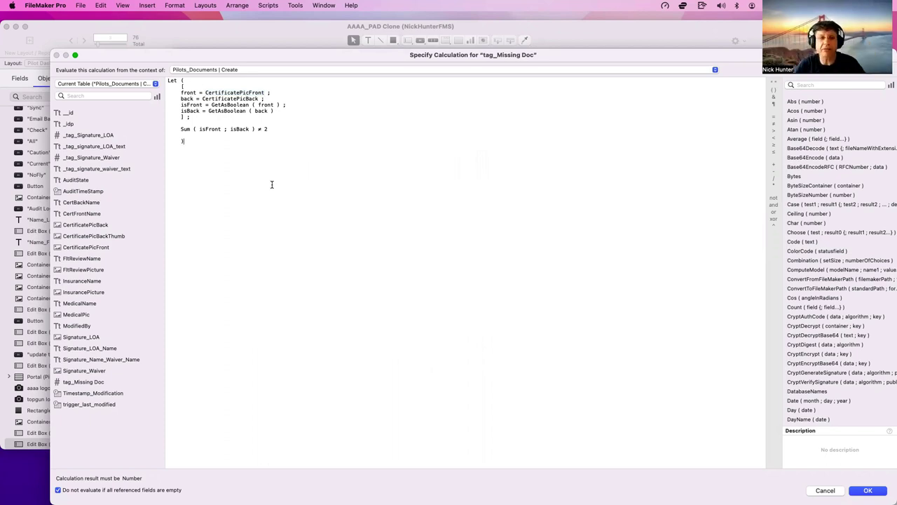
double_click(232, 103)
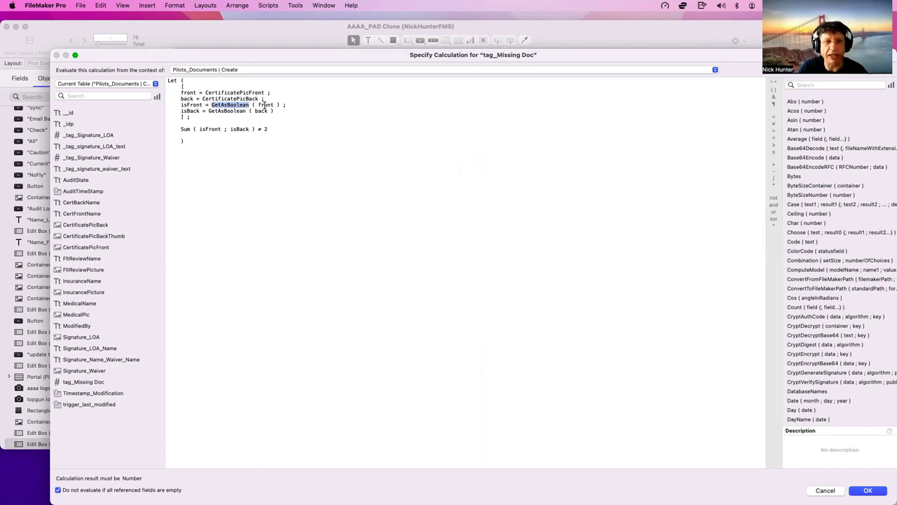
left_click(264, 105)
double_click(191, 92)
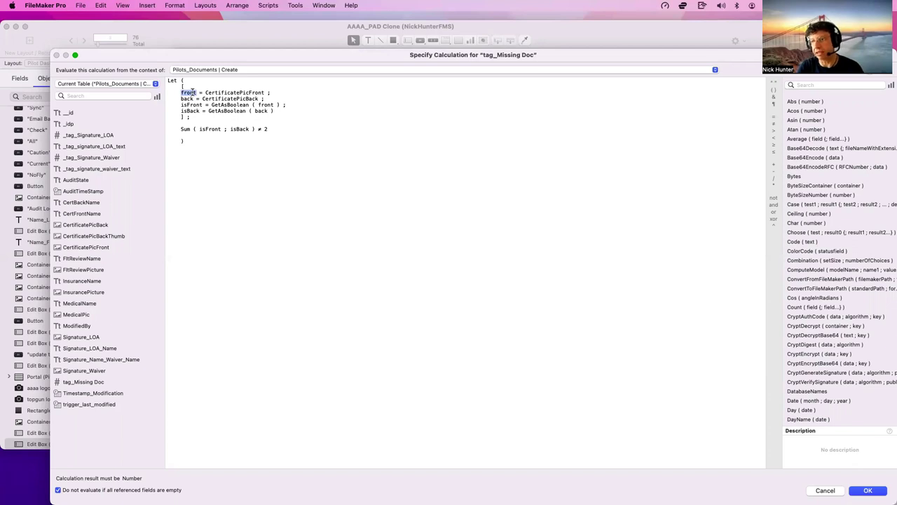
left_click(195, 105)
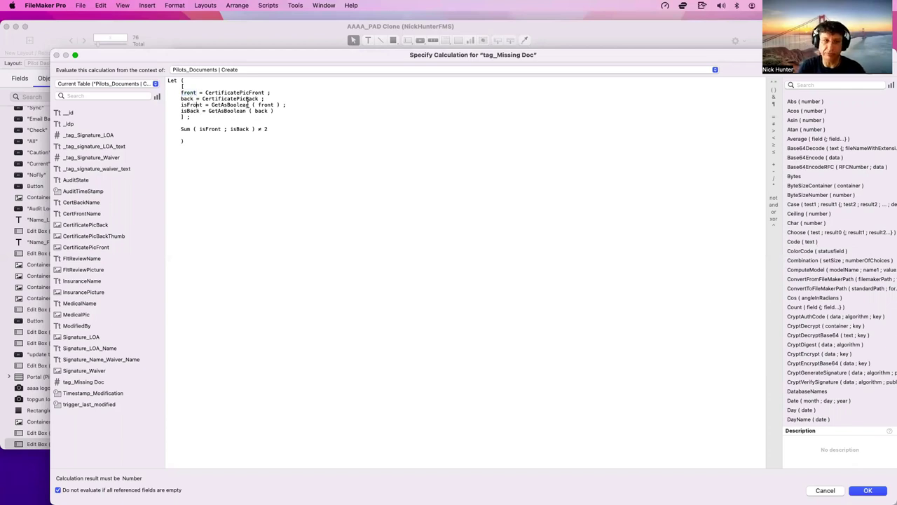
Examine the Sum ( isFront ; isBack ) ≠ 2 test together with the two GetAsBoolean expressions that feed it
double_click(209, 129)
double_click(244, 129)
left_click(266, 128)
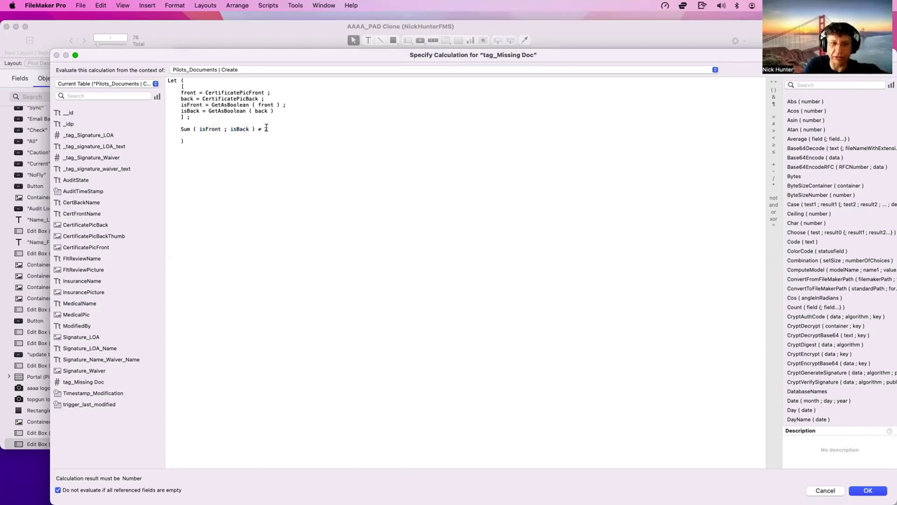
double_click(266, 129)
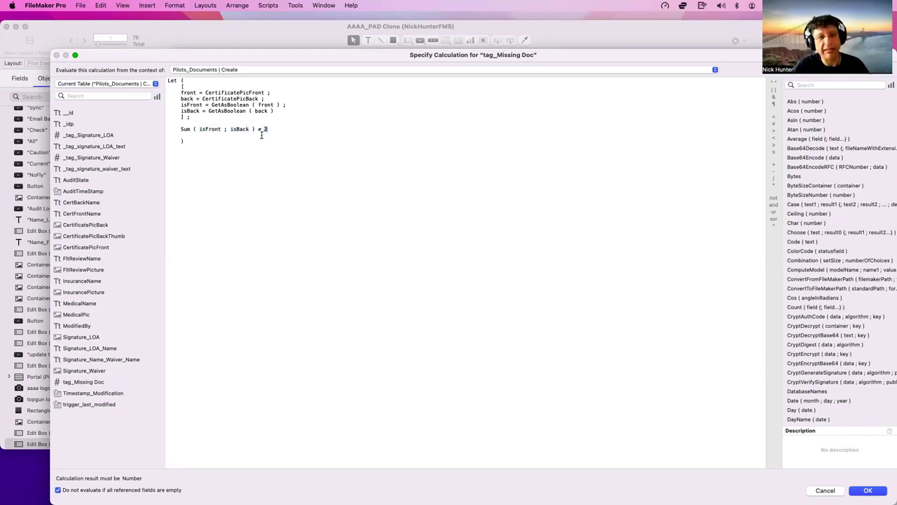
left_click_drag(212, 104, 280, 106)
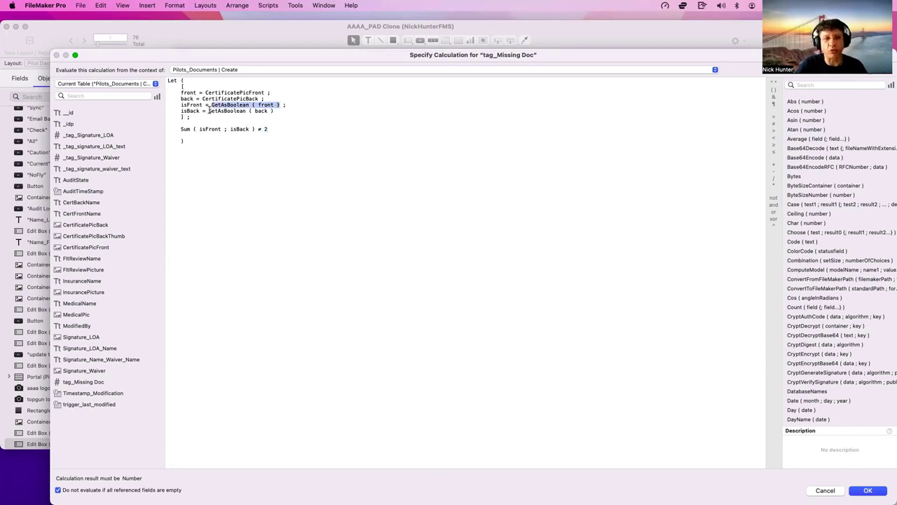
left_click_drag(208, 111, 275, 110)
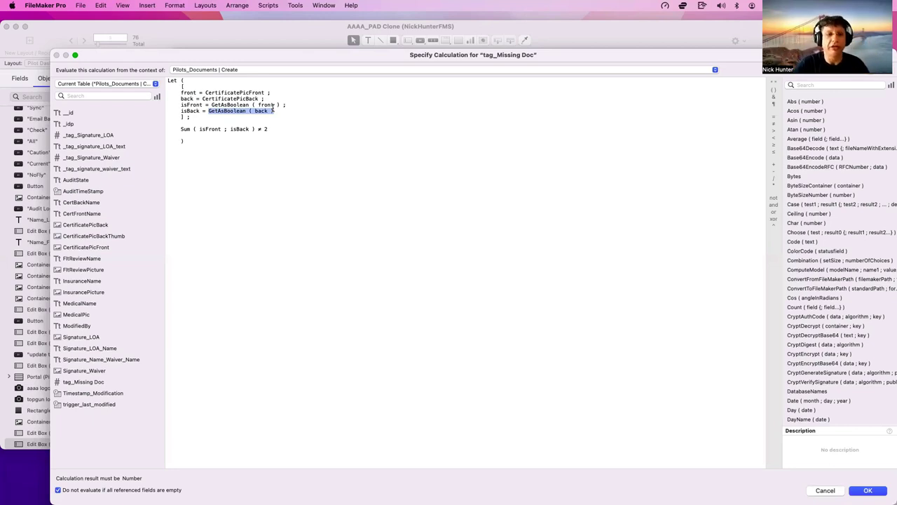
left_click(273, 107)
left_click_drag(211, 104, 280, 105)
left_click_drag(208, 111, 279, 111)
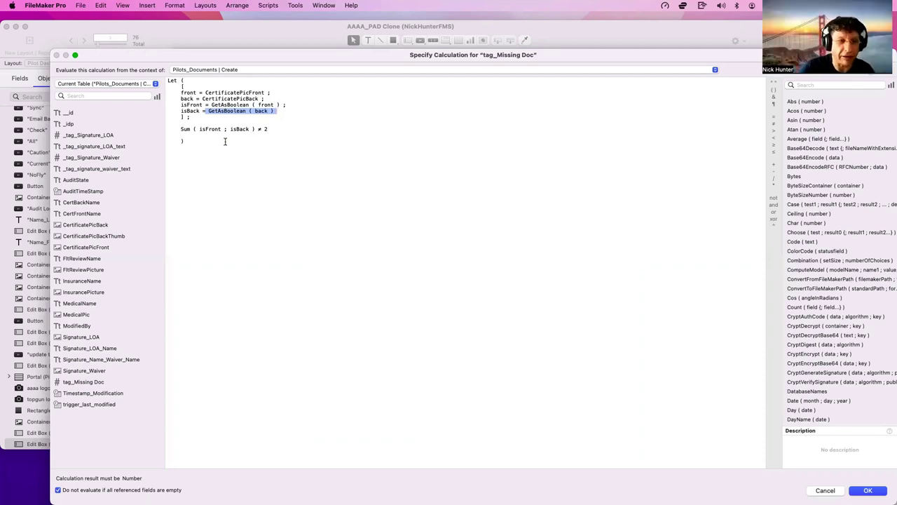
left_click(258, 129)
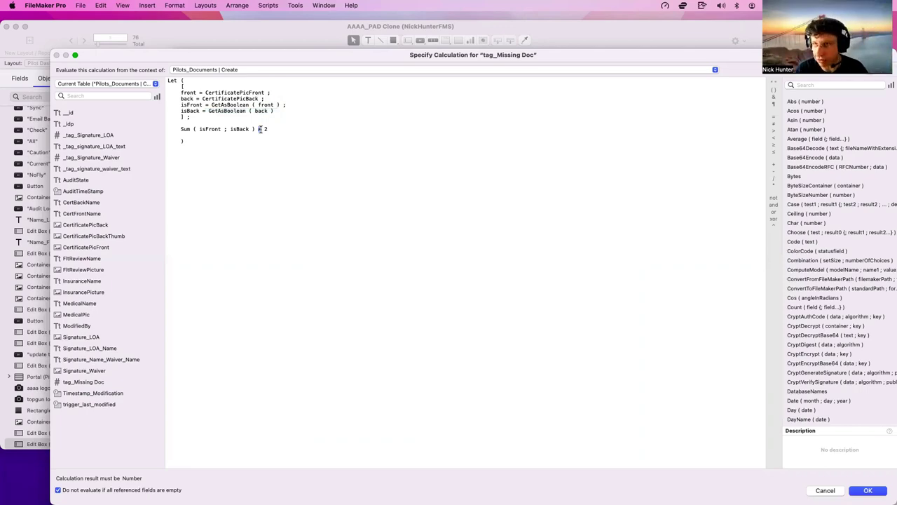
Close the tag_Missing Doc calculation and accept its field options and the database definition
double_click(208, 55)
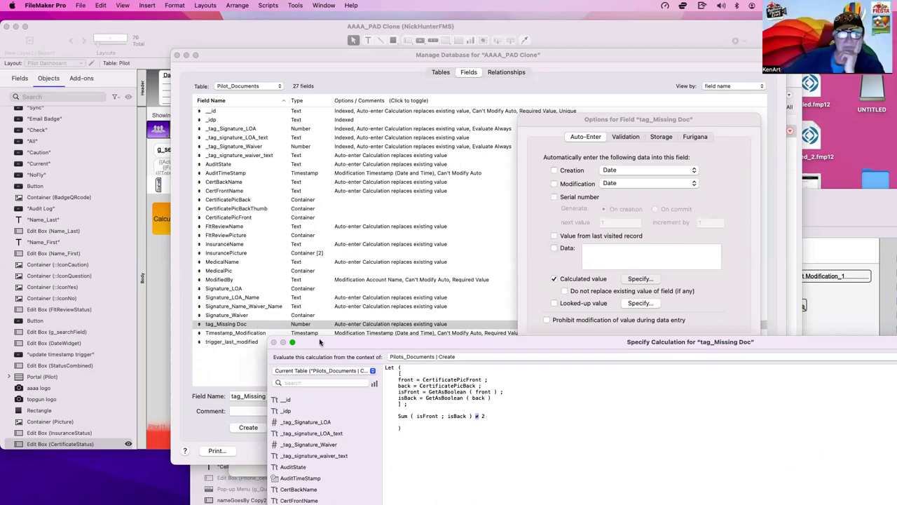
left_click_drag(322, 342, 176, 135)
key("KP_Enter")
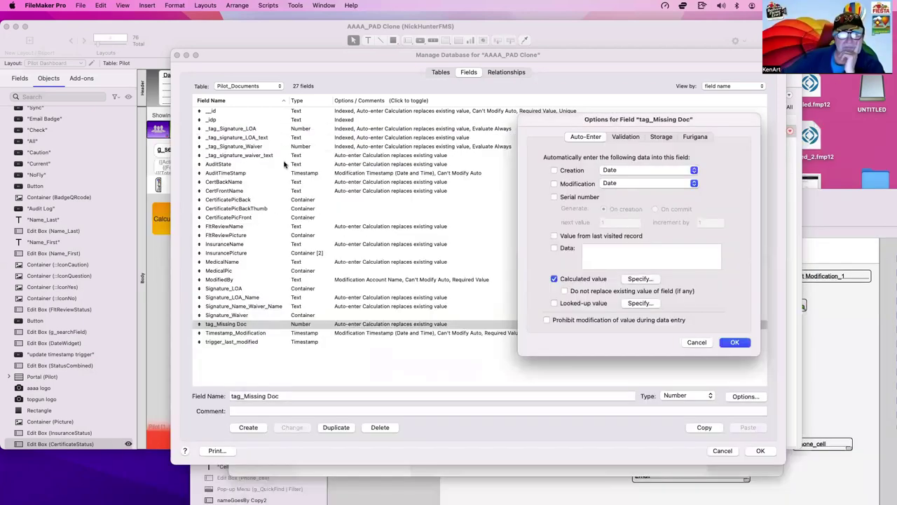
left_click(735, 342)
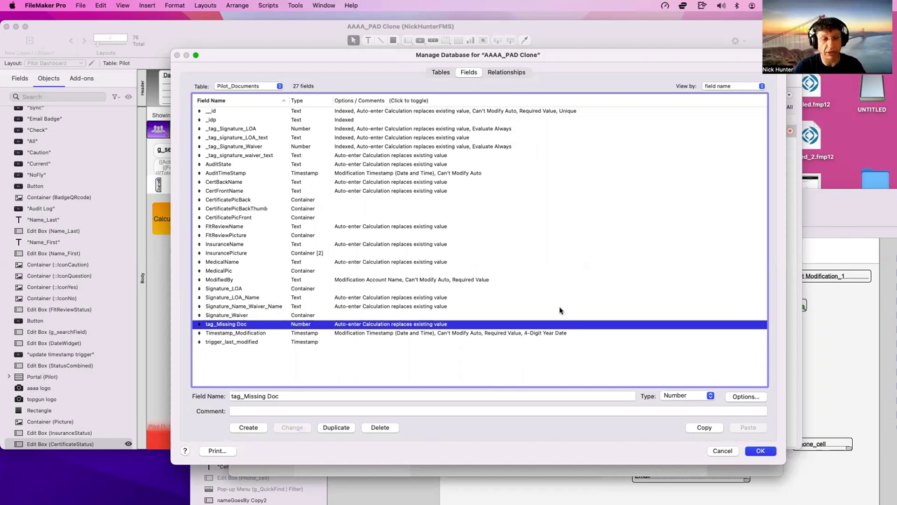
key("Return")
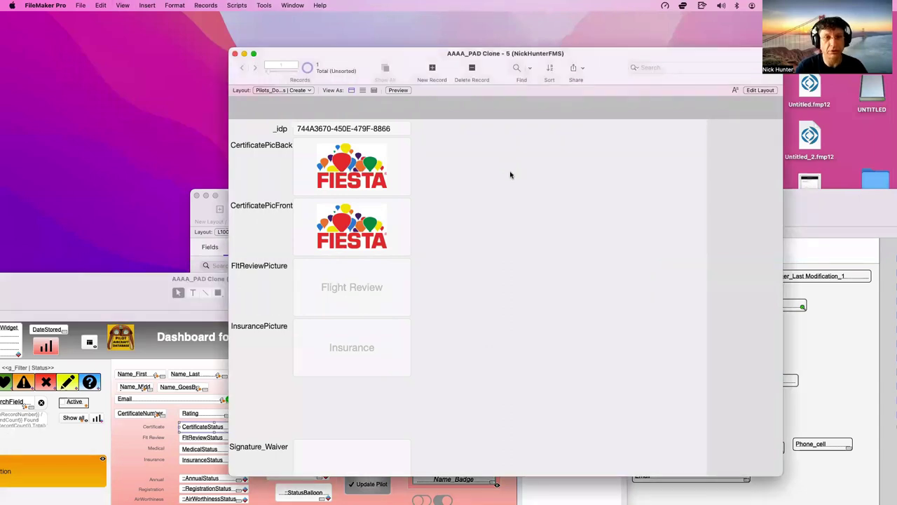
Add the tag_Missing Doc field to the Pilots_Documents | Create layout, in the empty area beside the certificate pictures
key("super+l")
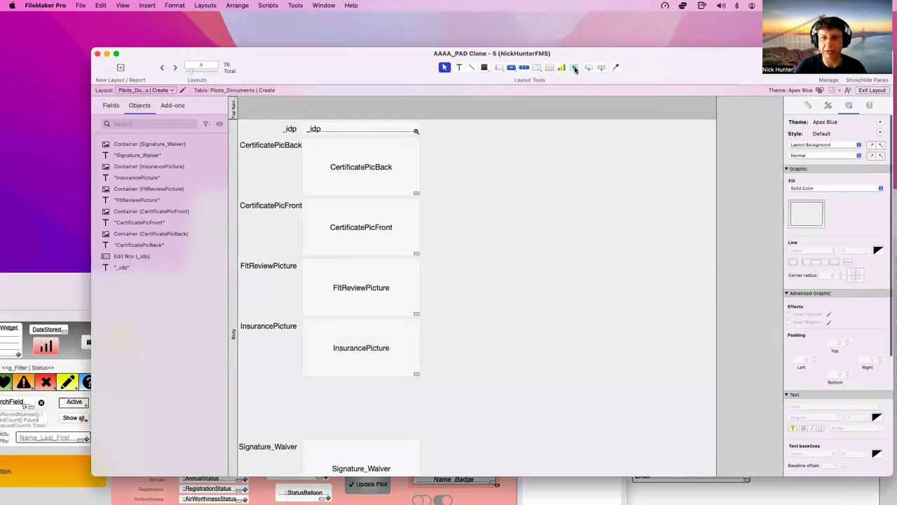
left_click(579, 148)
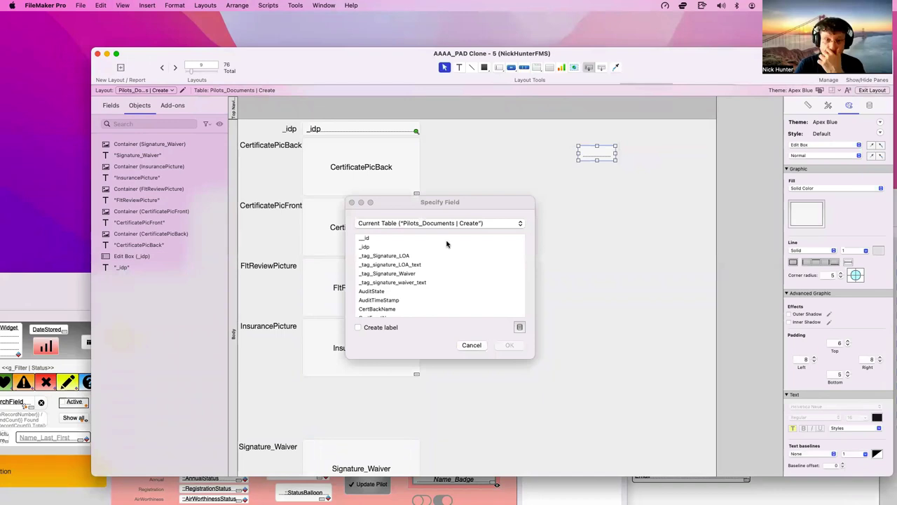
left_click(420, 303)
key("t")
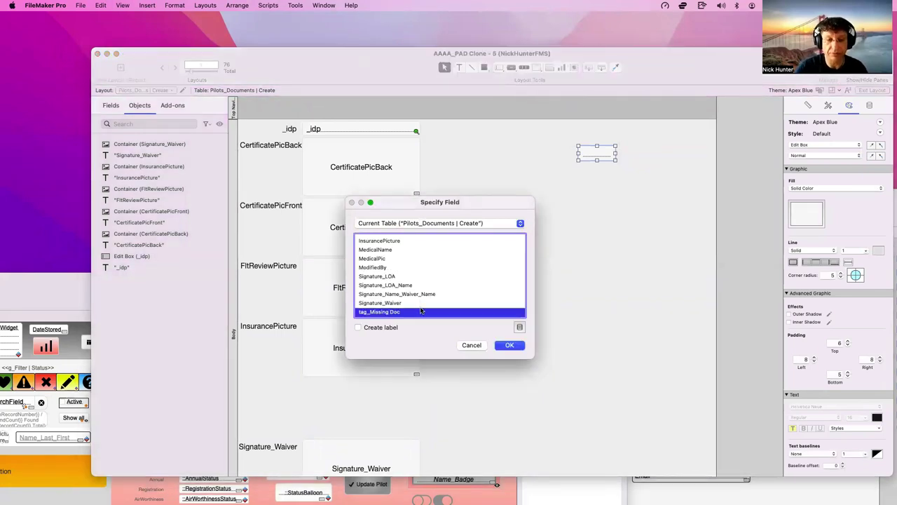
double_click(422, 313)
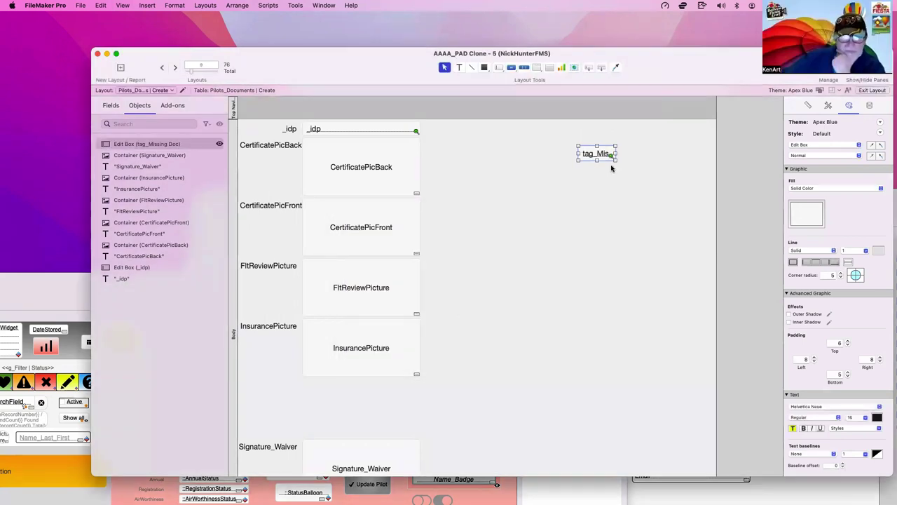
Create a label for the tag_Missing Doc field and shorten its text to "Missing Doc"
double_click(602, 154)
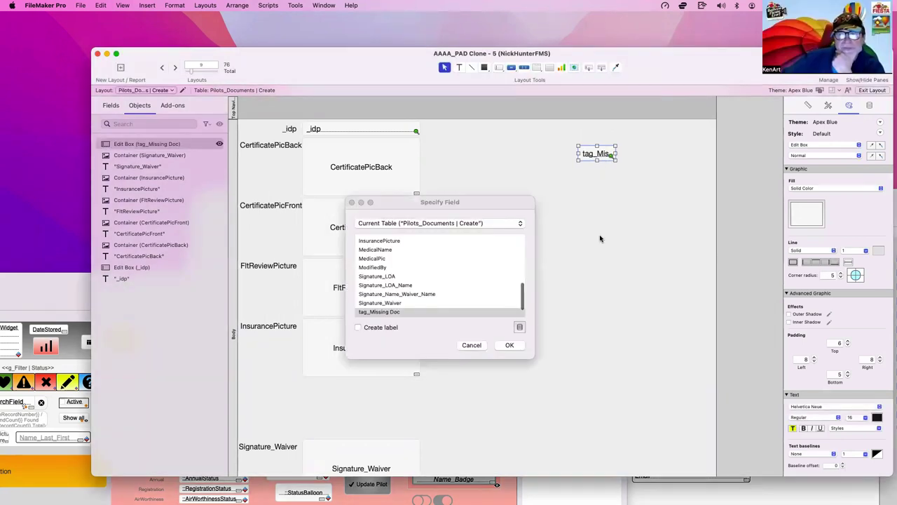
left_click(394, 327)
key("Return")
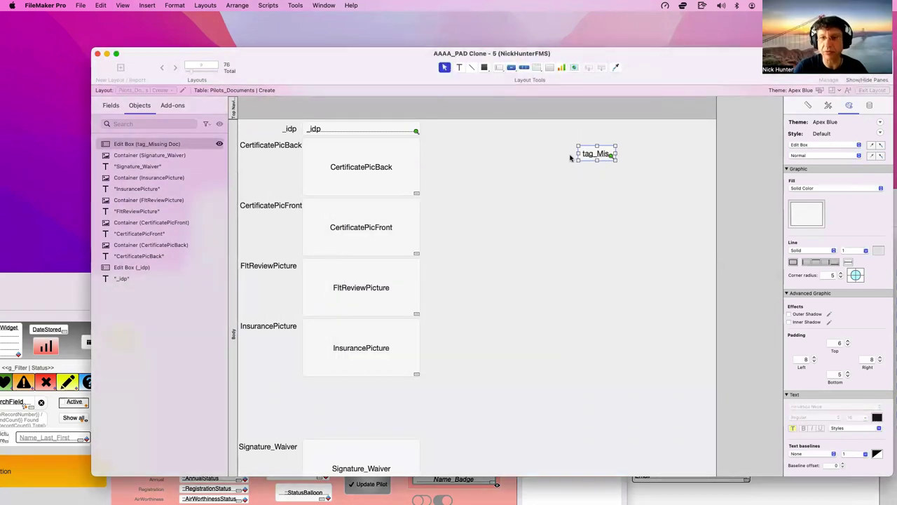
left_click(531, 153)
left_click(531, 153)
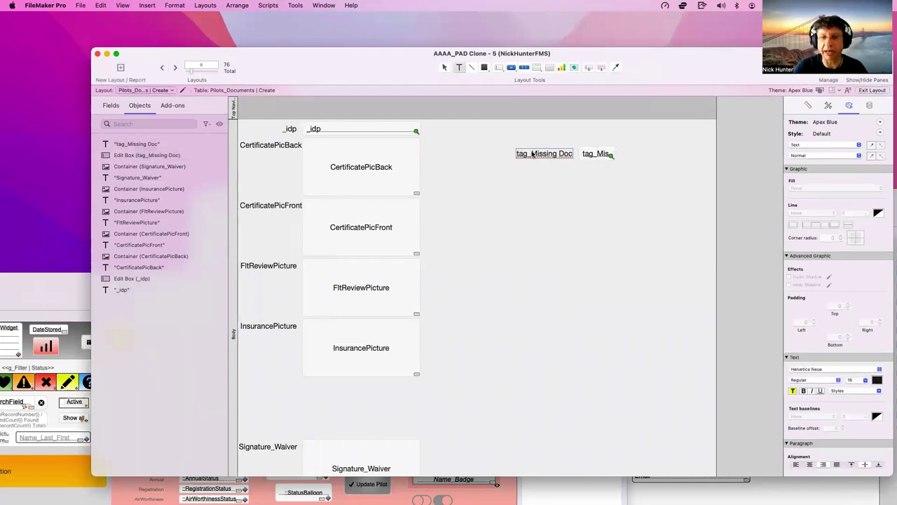
left_click_drag(531, 153, 512, 153)
key("BackSpace")
key("Escape")
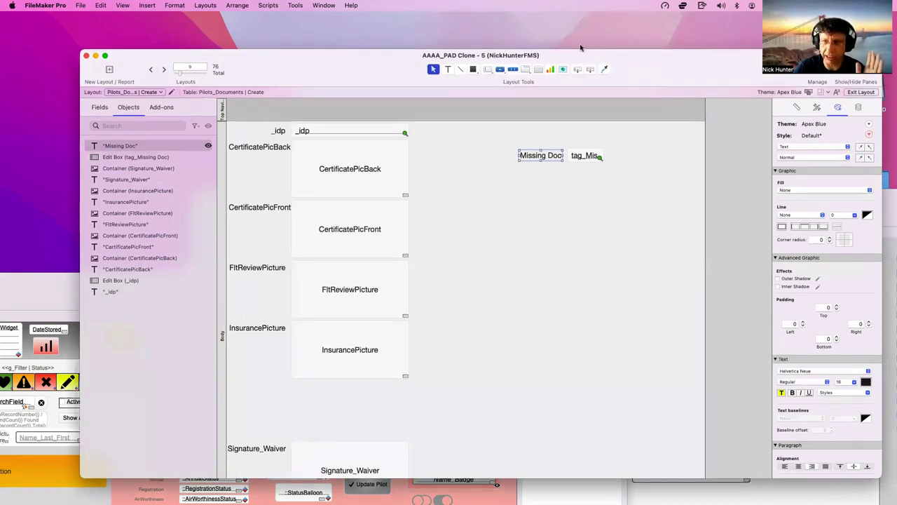
Format the tag_Missing Doc field as Boolean with Yes and No display text, and show the record in Browse mode
left_click_drag(691, 72, 571, 50)
scroll(687, 268, "down", 5)
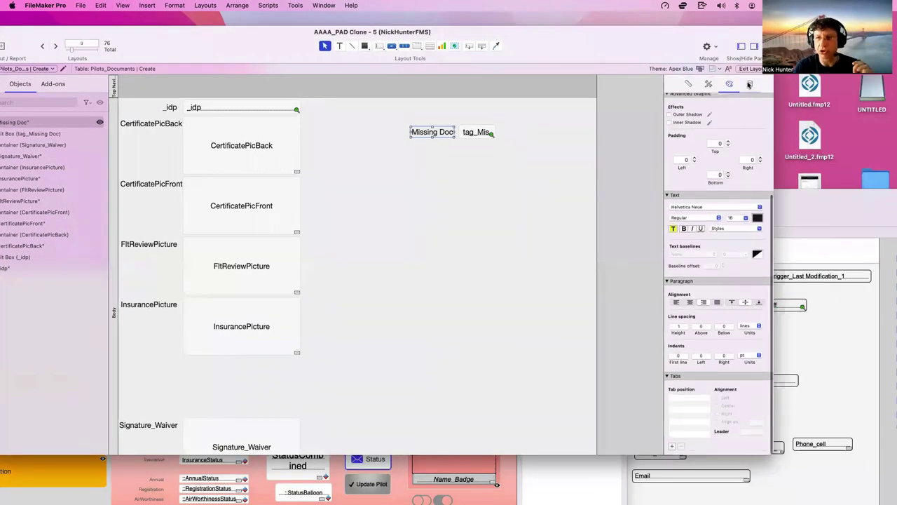
left_click(749, 84)
left_click(476, 132)
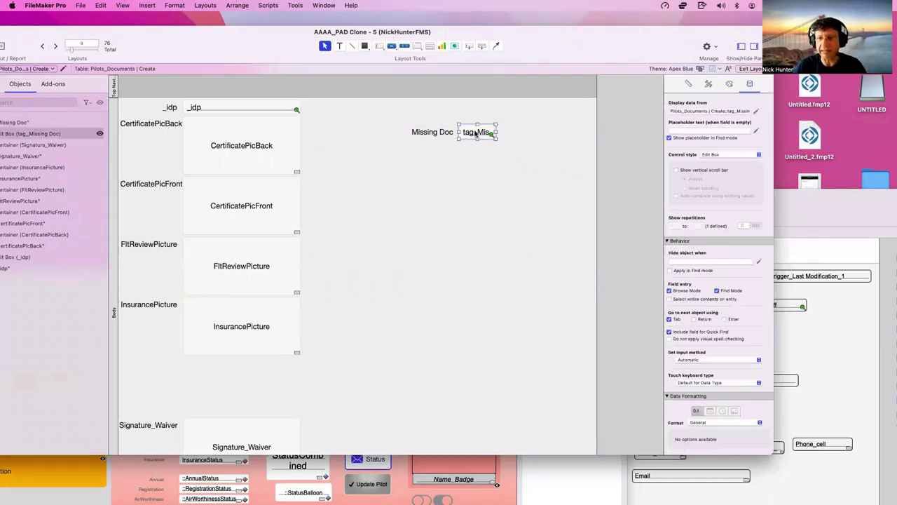
left_click(723, 422)
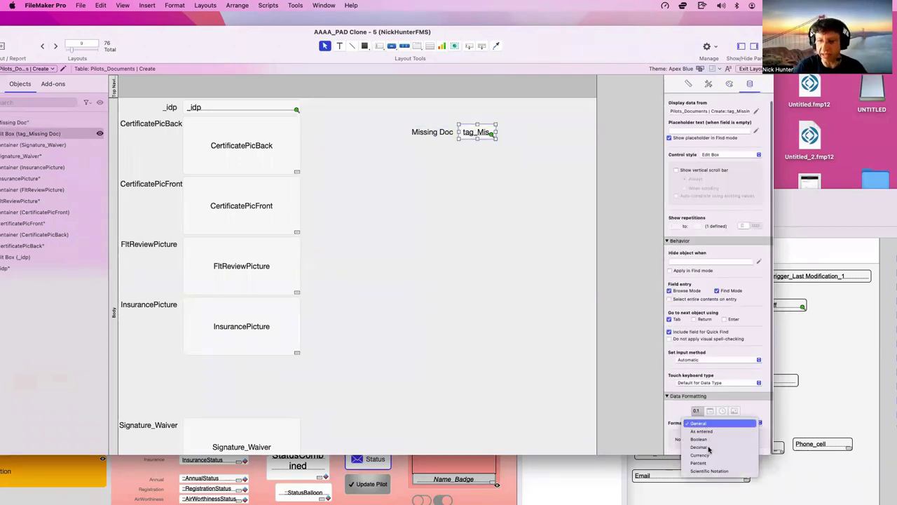
left_click(709, 440)
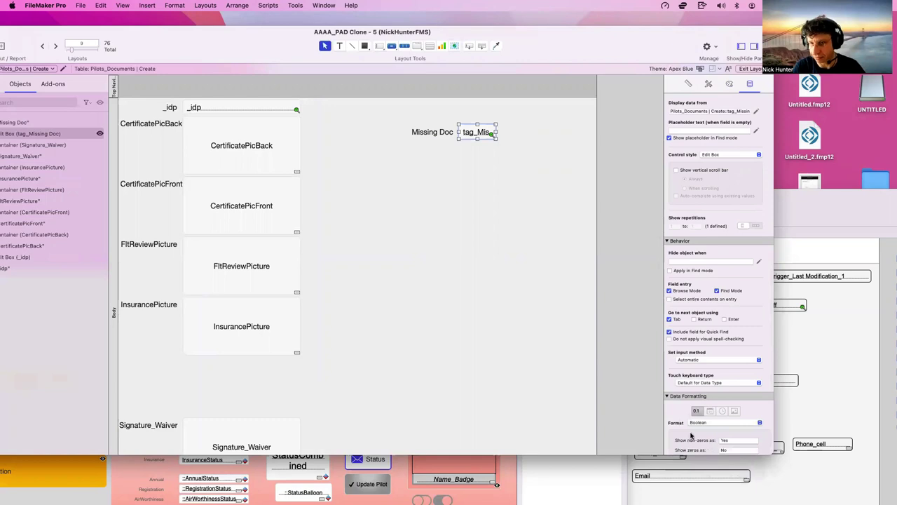
scroll(715, 421, "down", 2)
left_click(721, 426)
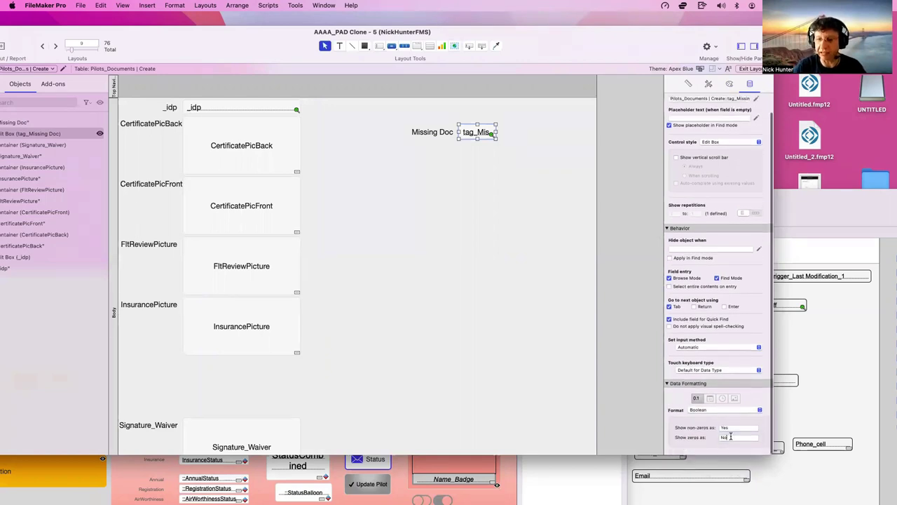
left_click(729, 437)
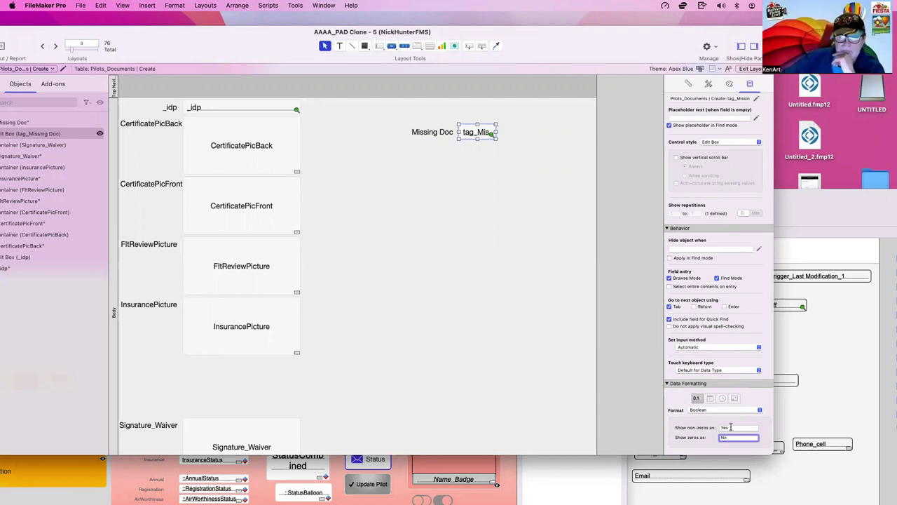
left_click(731, 429)
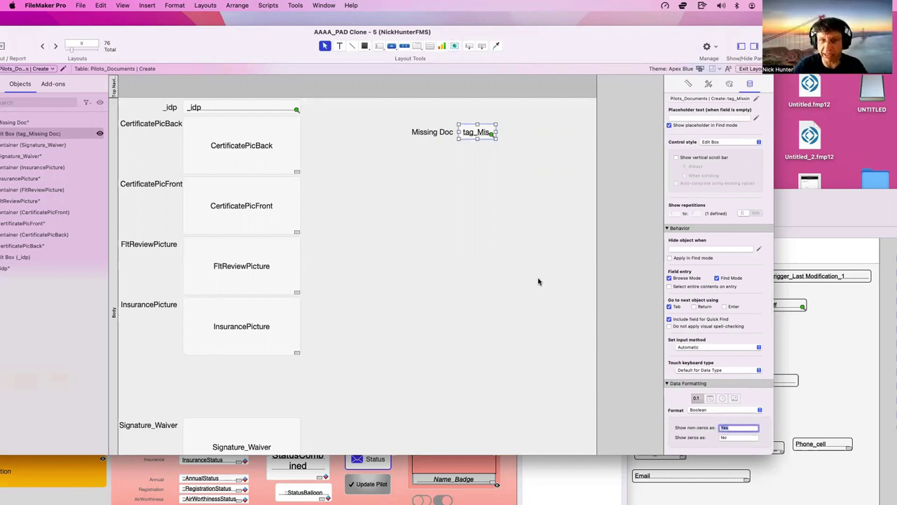
left_click(483, 141)
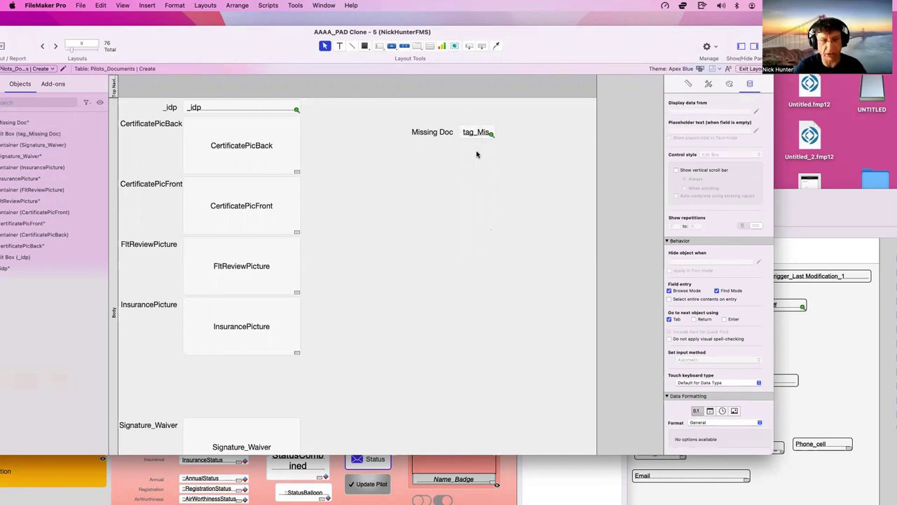
key("super+b")
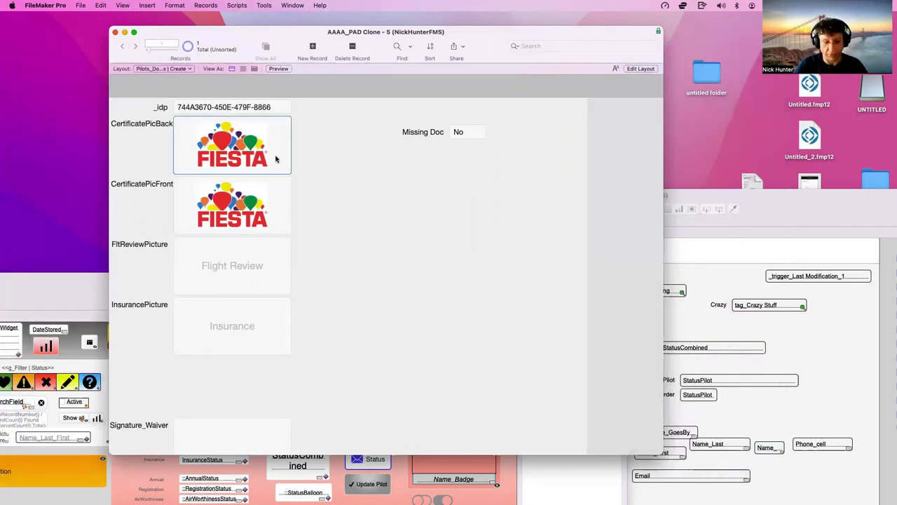
Test the Missing Doc flag by cutting the CertificatePicBack image and pasting it back
key("super+x")
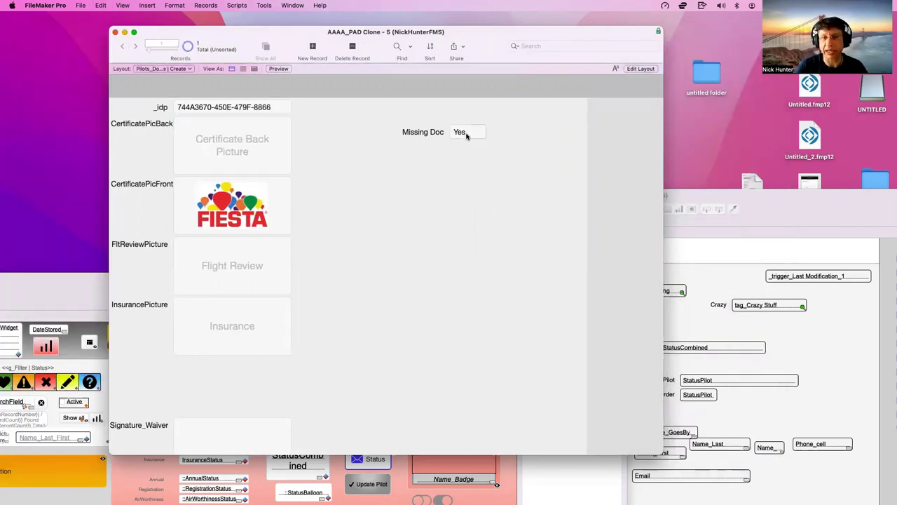
left_click(289, 150)
key("super+v")
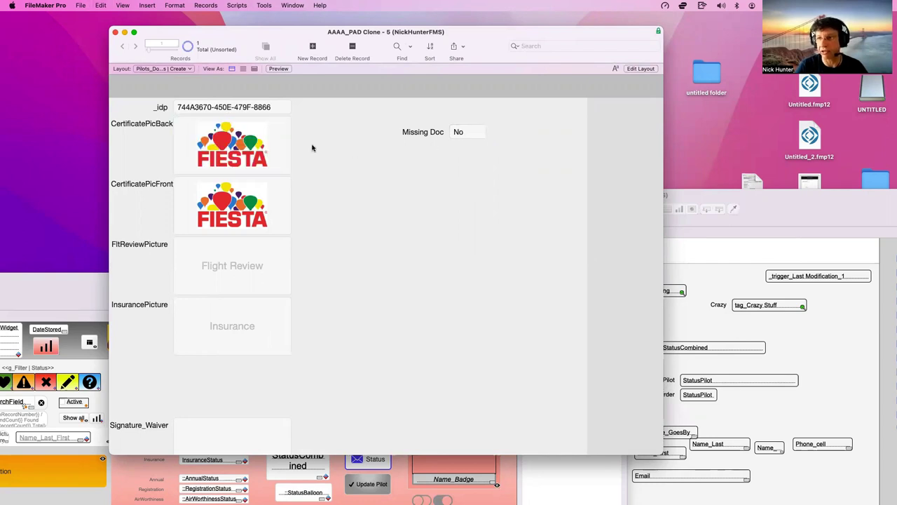
Cut the images out of CertificatePicFront and CertificatePicBack to test the Missing Doc flag with both documents absent
left_click(240, 198)
key("super+x")
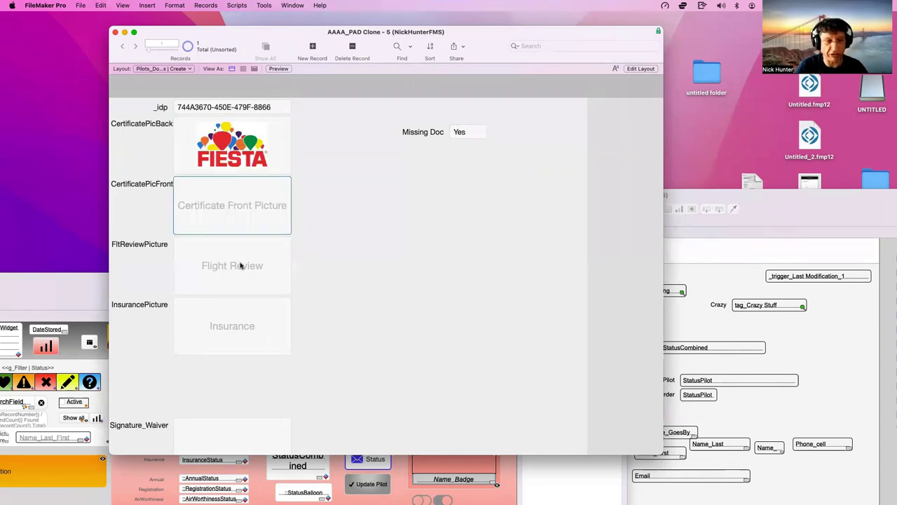
left_click(241, 263)
left_click(230, 166)
key("super+x")
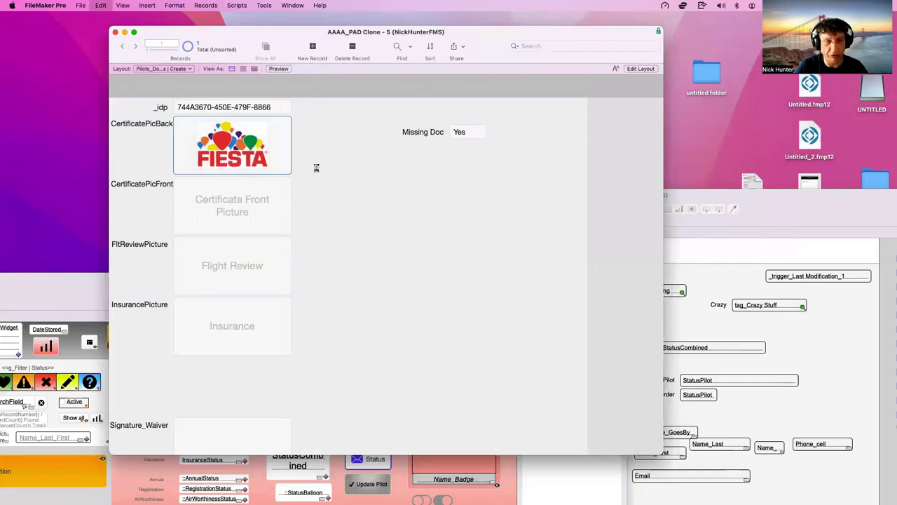
left_click(451, 135)
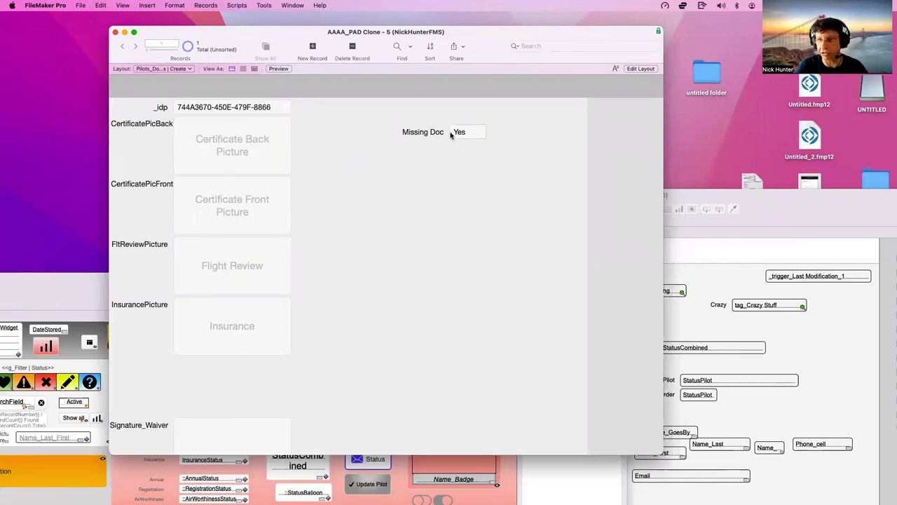
Paste the image back into CertificatePicBack and CertificatePicFront, checking the Missing Doc flag after each, and commit the record
left_click(275, 143)
key("super+v")
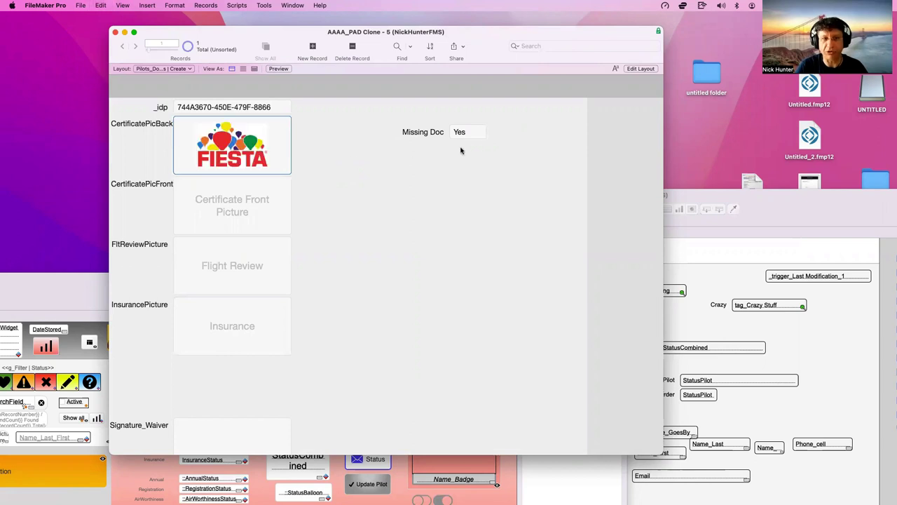
key("Tab")
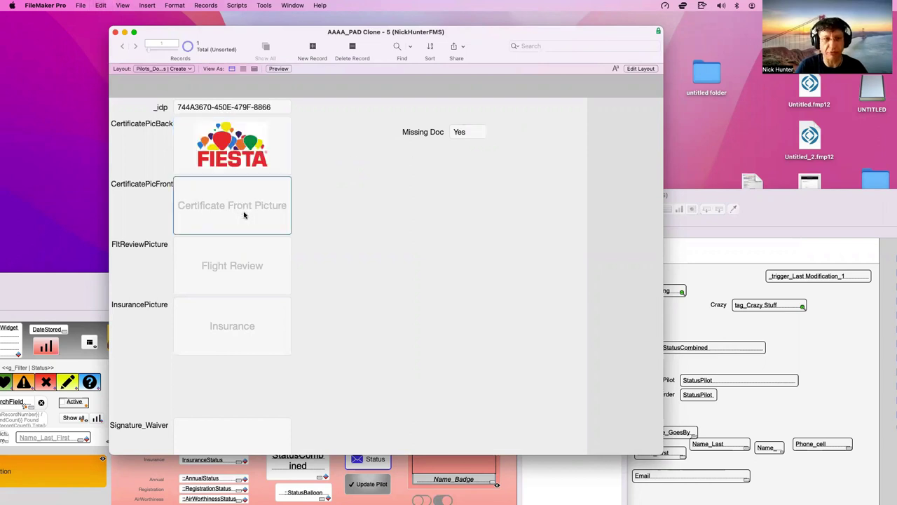
key("super+v")
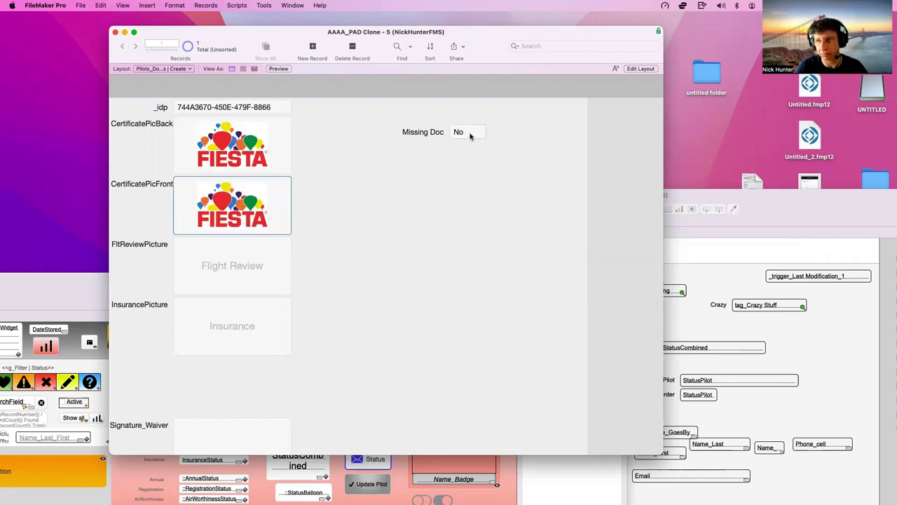
left_click(467, 214)
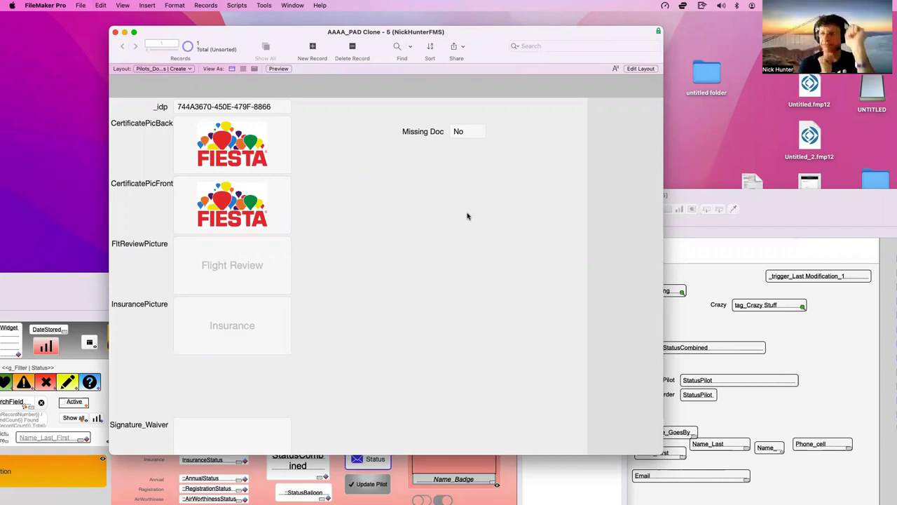
Arrange the pilot dashboard and documents windows so both are visible, with the documents window in front
left_click_drag(277, 35, 617, 140)
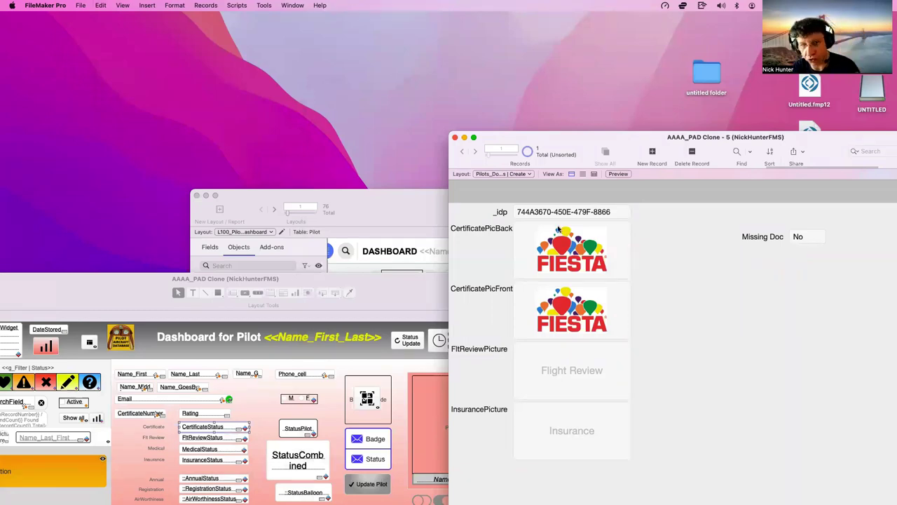
left_click_drag(385, 284, 518, 60)
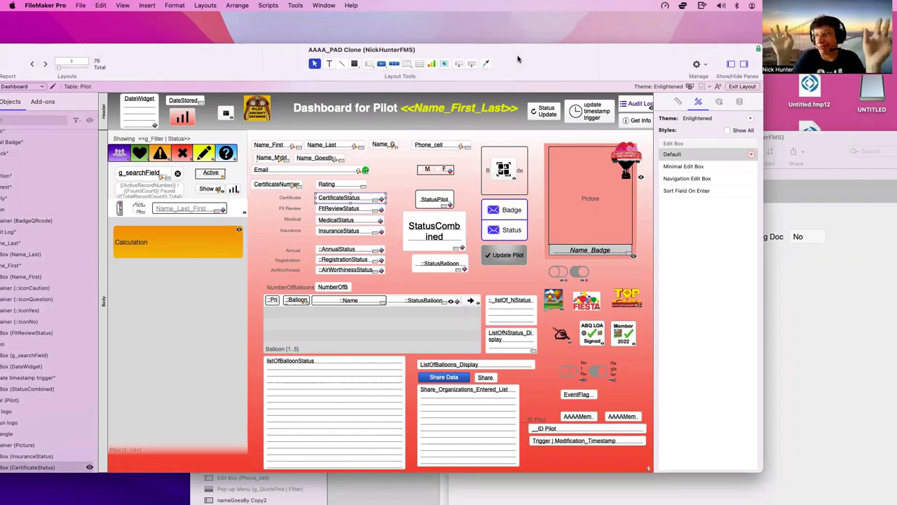
left_click(784, 289)
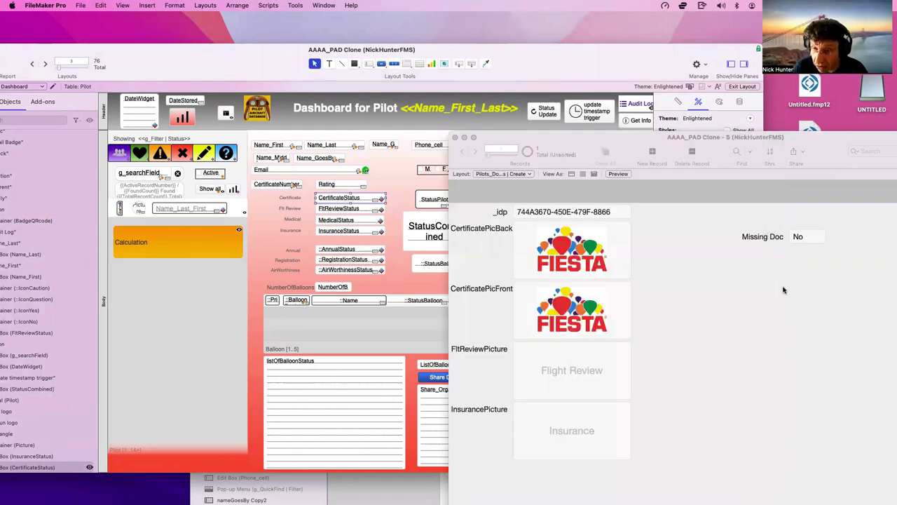
Review the GetAsBoolean expressions in the tag_Missing Doc calculation of Pilot_Documents, and close the field options and database definition
key("super+shift+d")
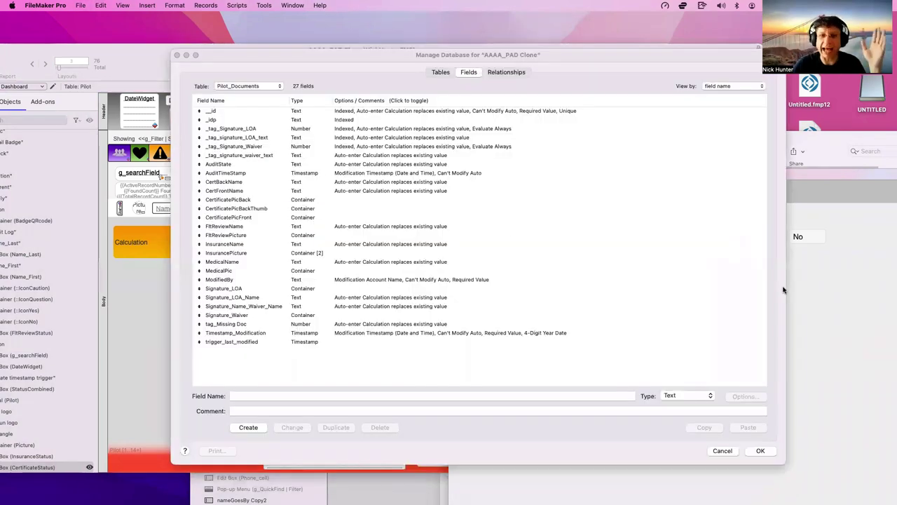
left_click(299, 326)
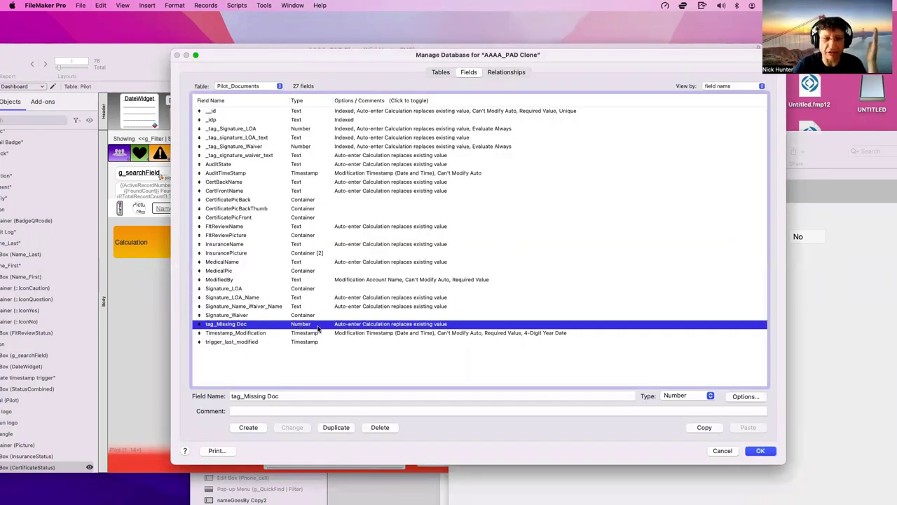
double_click(299, 326)
left_click(638, 279)
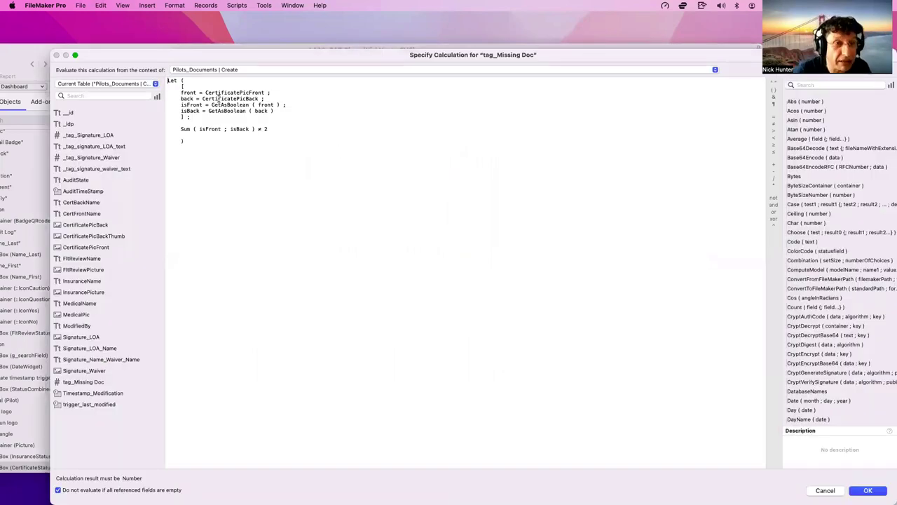
double_click(220, 104)
left_click(267, 106)
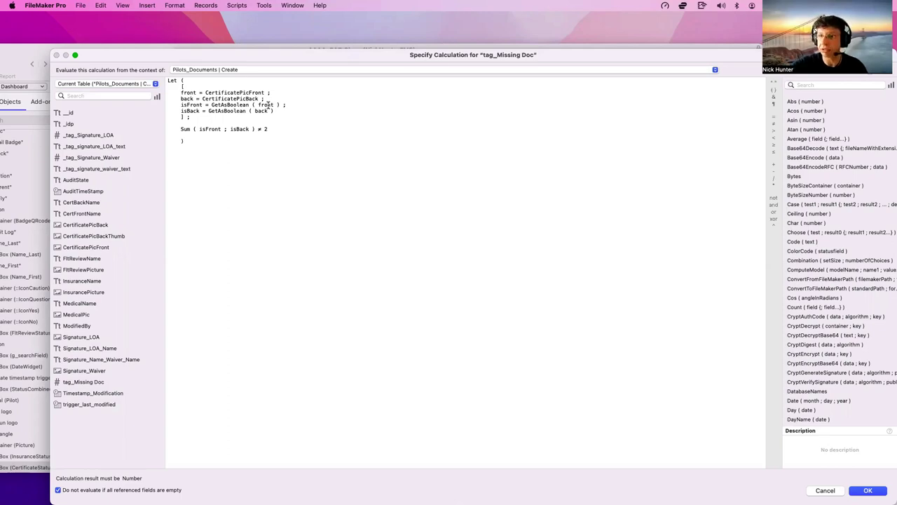
key("KP_Enter")
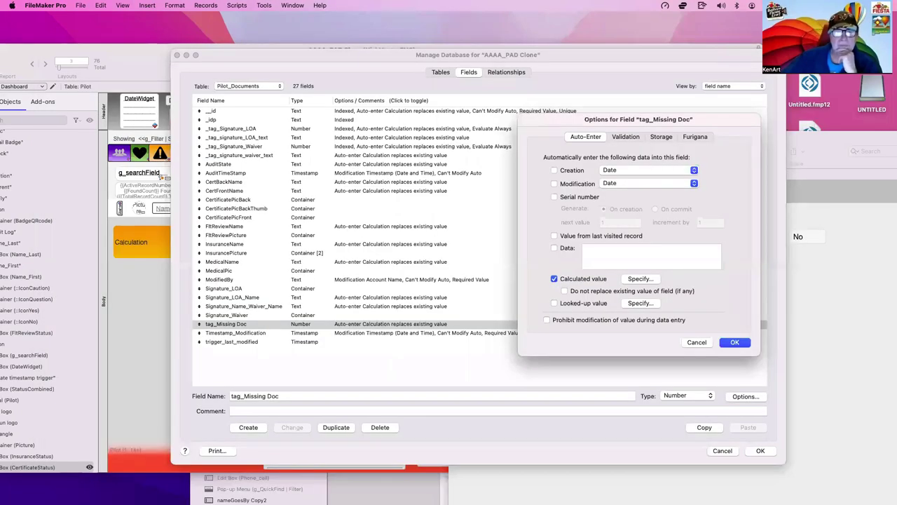
key("Return")
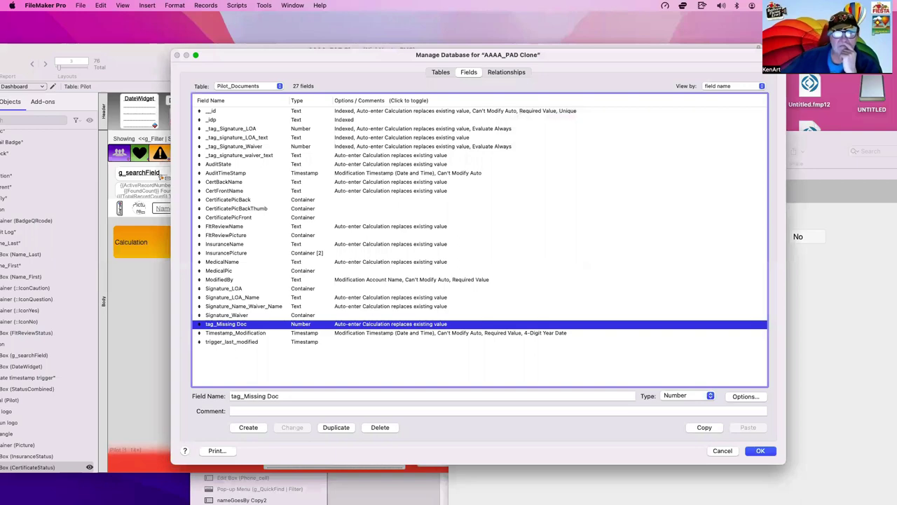
key("Return")
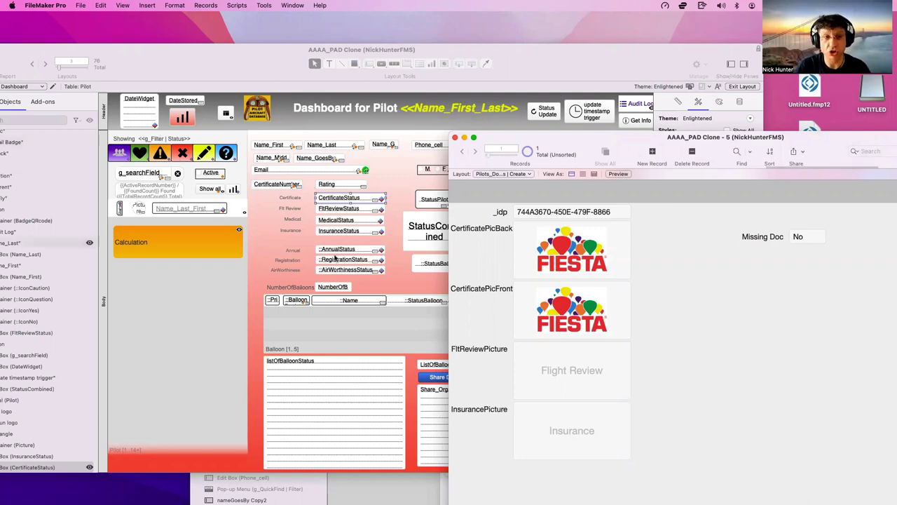
Open the auto-enter calculation of the CertificateStatus field in the Pilot table from the dashboard window
left_click(365, 248)
key("super+shift+d")
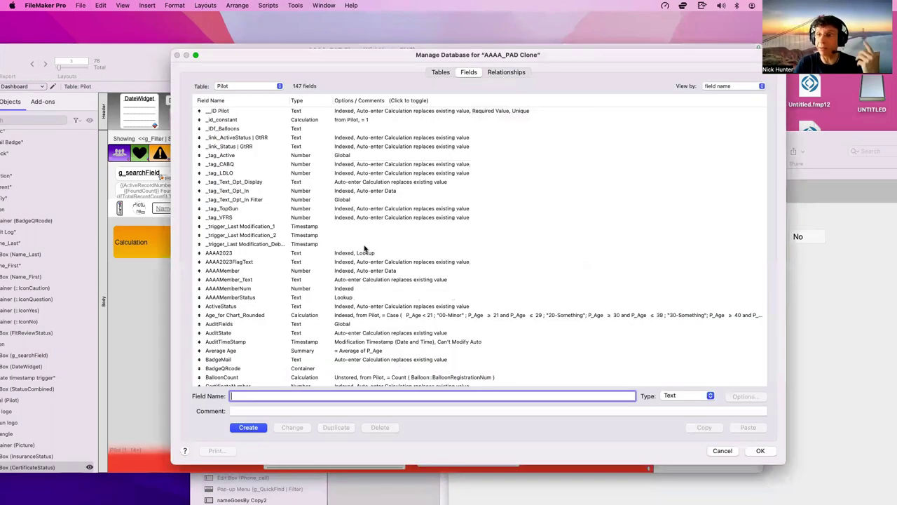
left_click(343, 291)
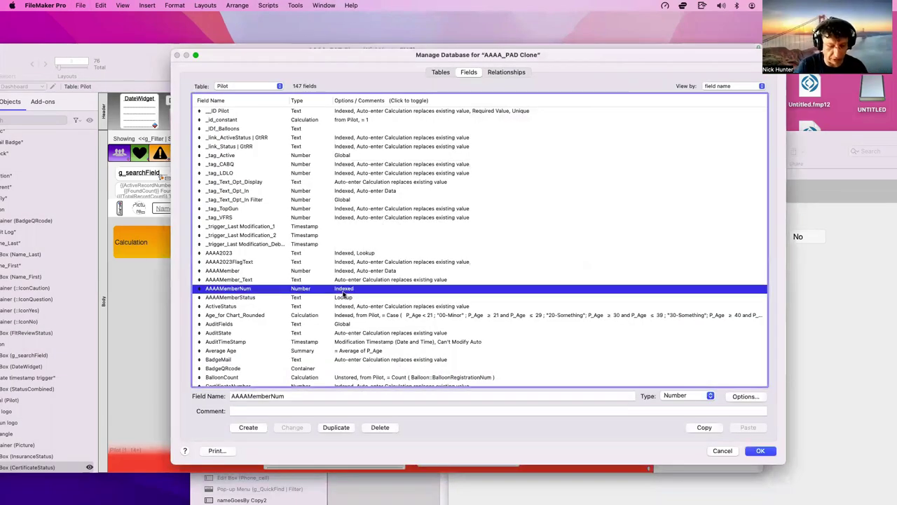
left_click(238, 384)
scroll(246, 370, "down", 3)
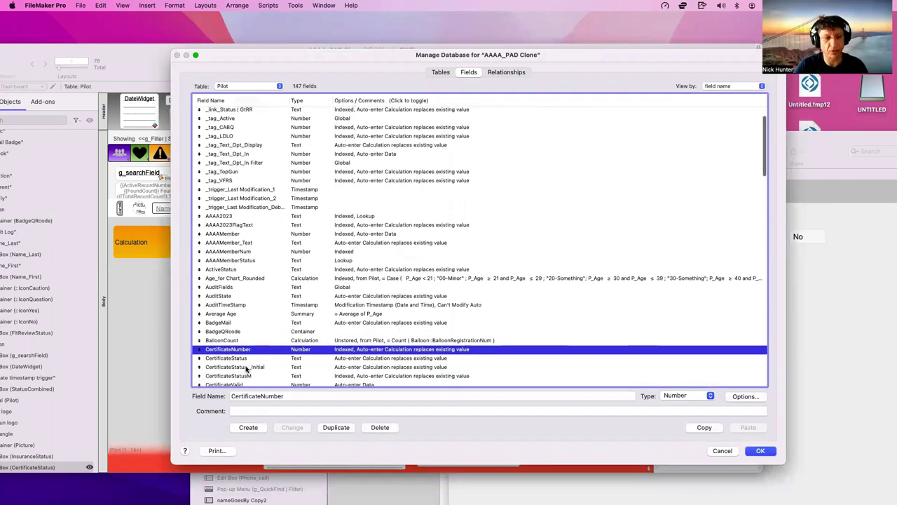
left_click(249, 359)
double_click(248, 359)
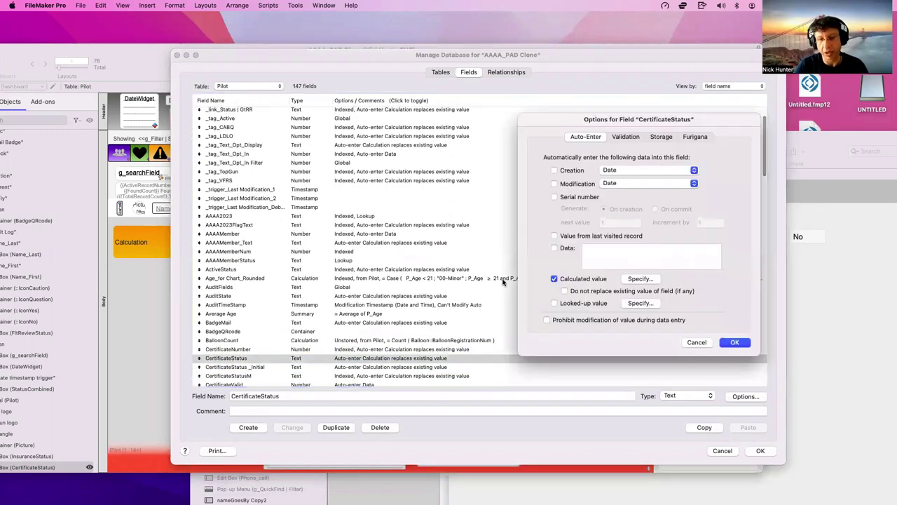
left_click(639, 278)
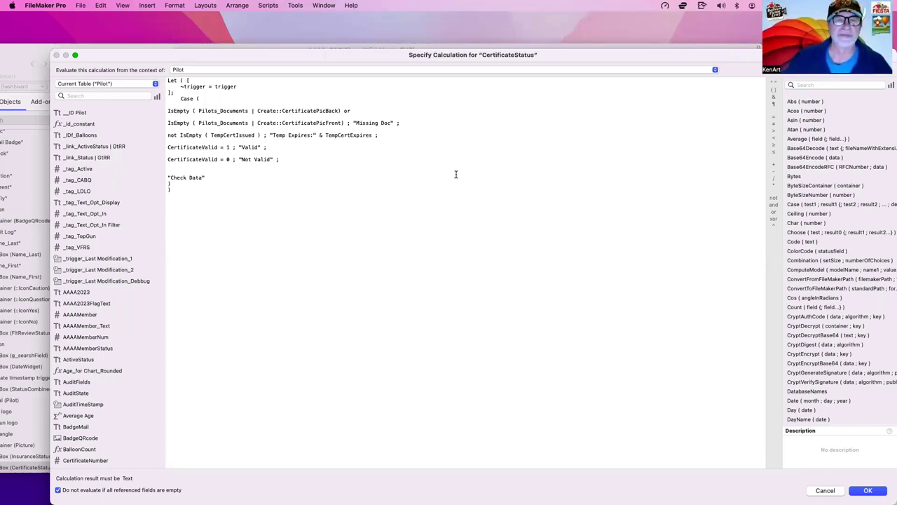
Cut the IsEmpty test for CertificatePicFront out of the Case condition that returns "Missing Doc"
double_click(343, 123)
left_click_drag(270, 117, 162, 123)
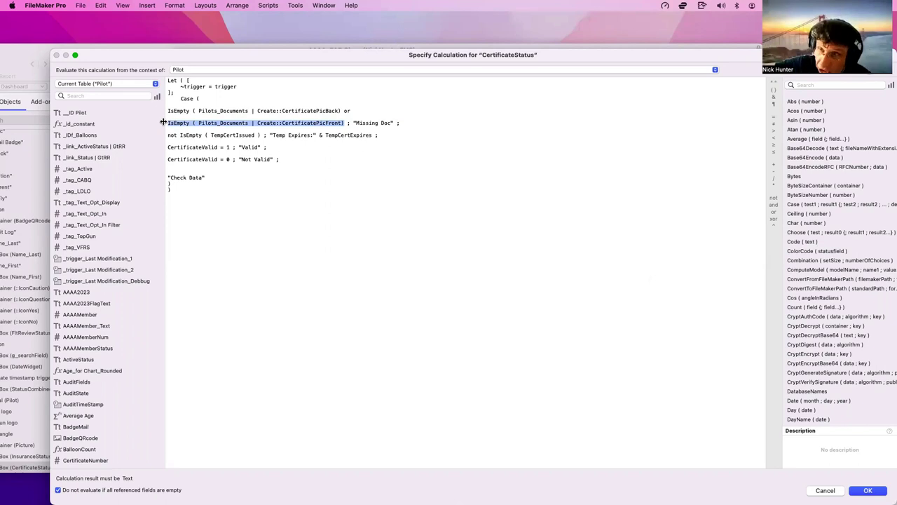
key("super+x")
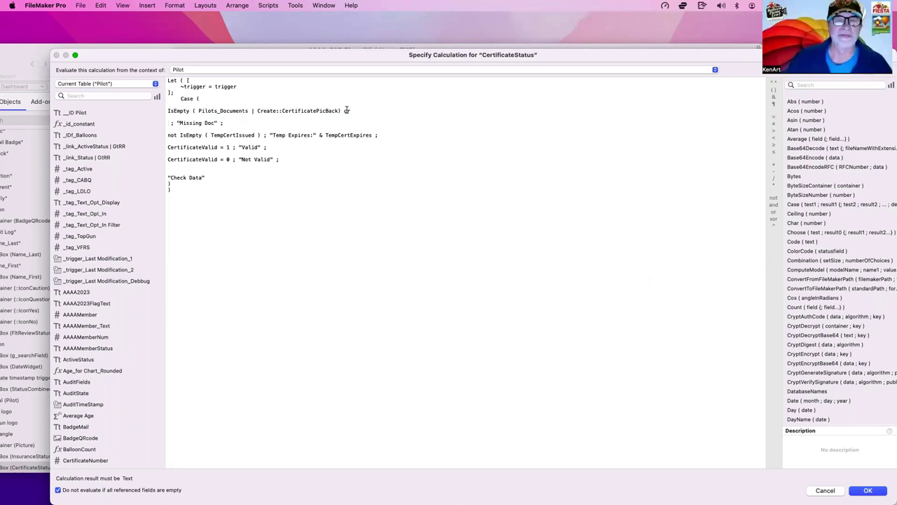
Replace the CertificatePicBack test with Pilots_Documents | Create::tag_Missing Doc as the condition, on the same line as its "Missing Doc" result
left_click_drag(349, 110, 148, 111)
key("BackSpace")
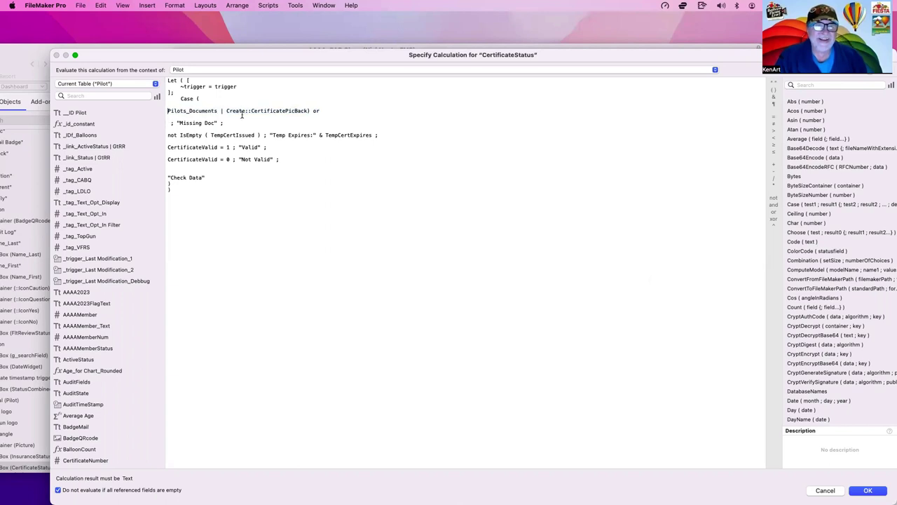
left_click_drag(251, 110, 320, 110)
type("tag")
key("Return")
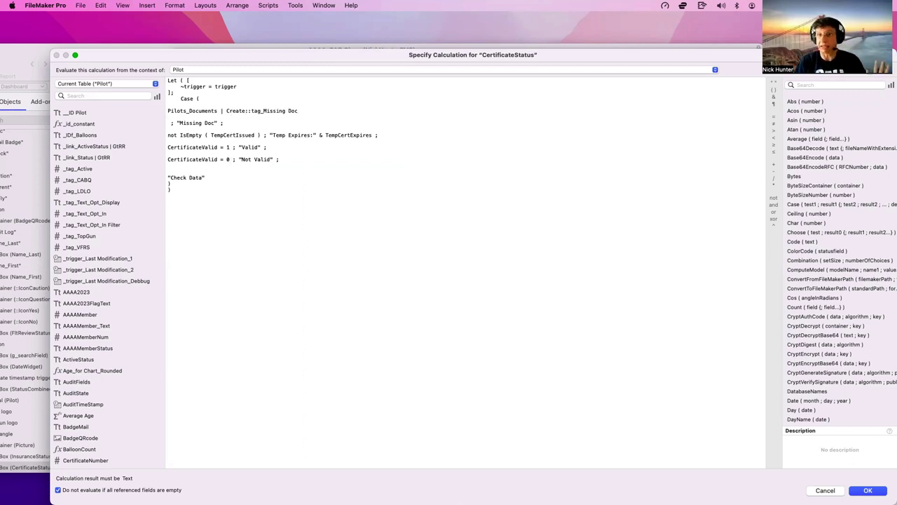
left_click(170, 123)
key("BackSpace")
key("BackSpace")
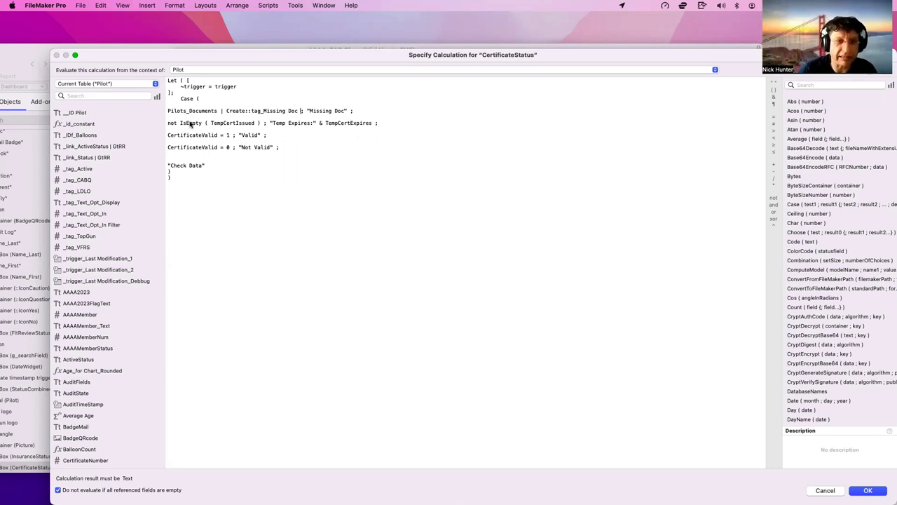
Review the tag_Missing Doc condition in the Case statement, and accept the calculation and the CertificateStatus field options
triple_click(269, 112)
left_click_drag(190, 112, 167, 113)
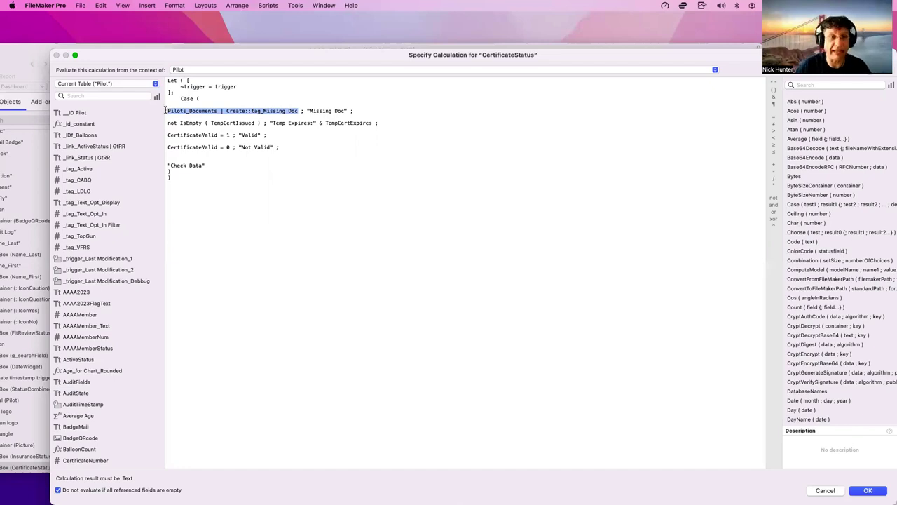
left_click(266, 124)
double_click(295, 110)
left_click(168, 111, "shift")
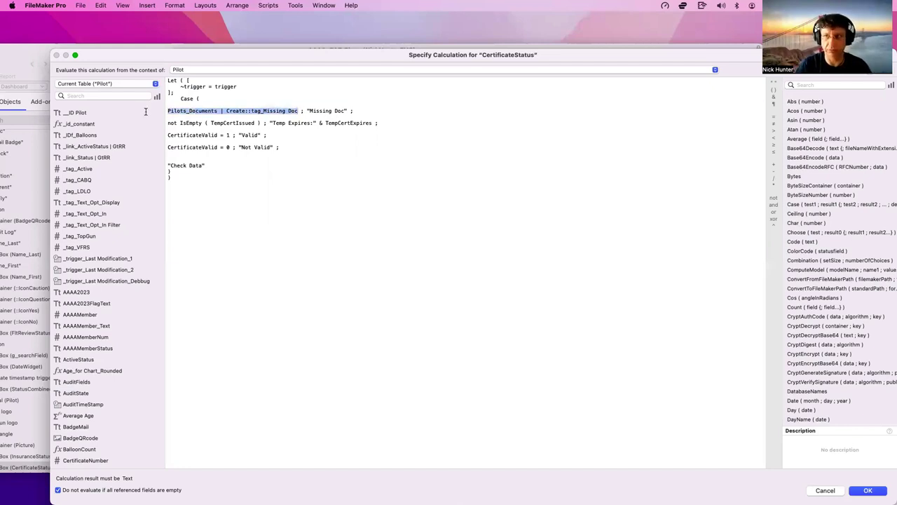
left_click(272, 177)
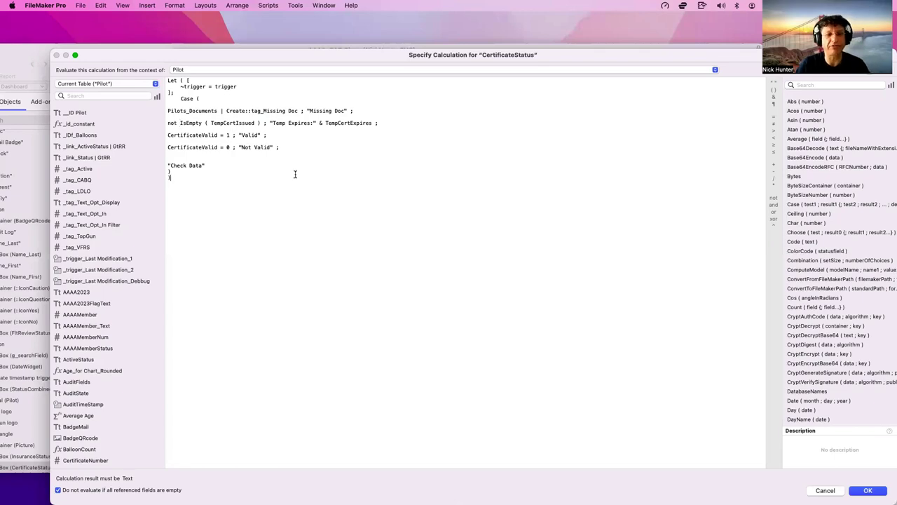
key("KP_Enter")
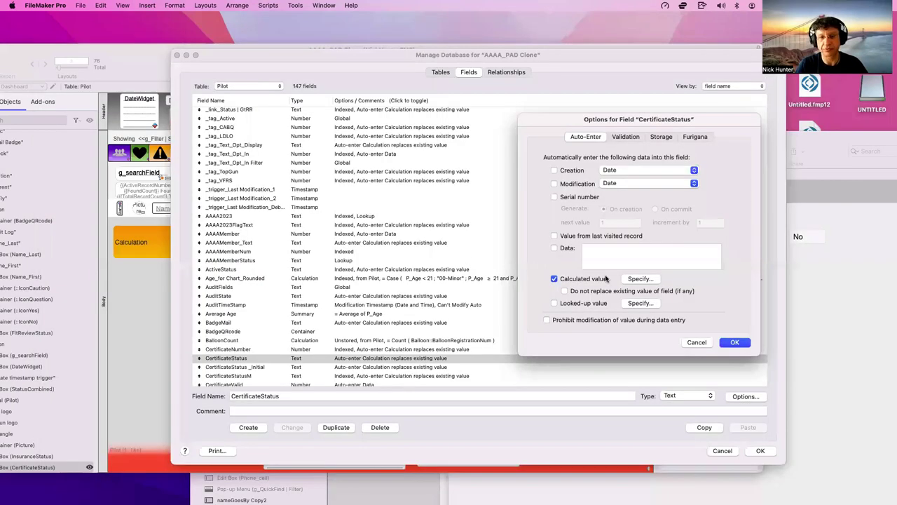
key("Return")
Check the auto-enter options of the TempCertIssued field in the Pilot table and close them without changes
left_click(435, 296)
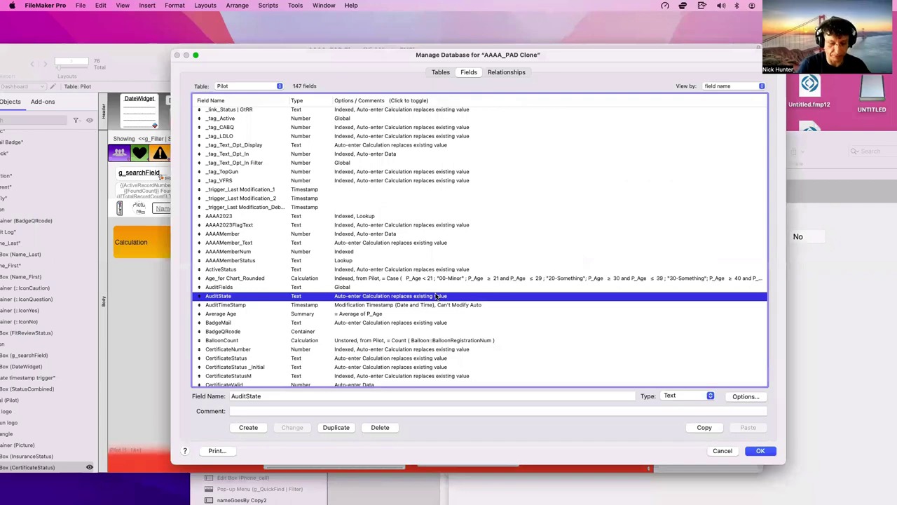
key("End")
scroll(359, 342, "down", 3)
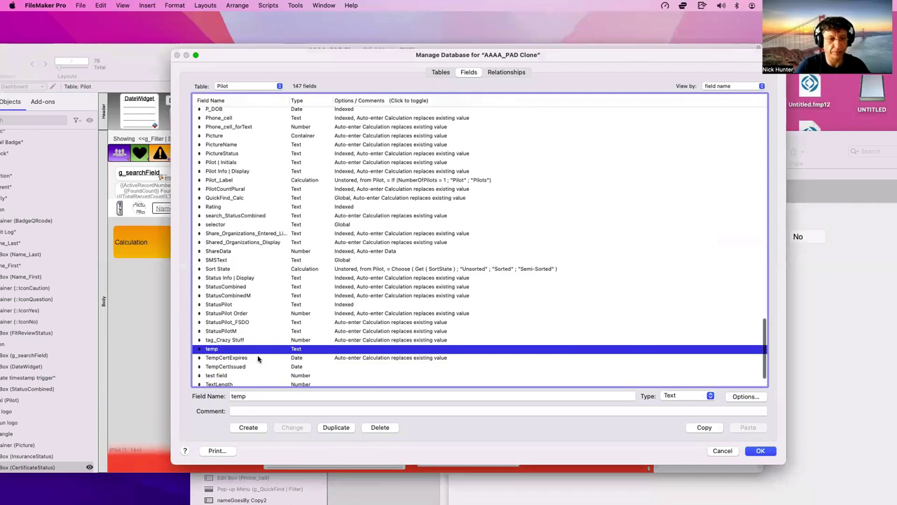
left_click(259, 367)
double_click(259, 370)
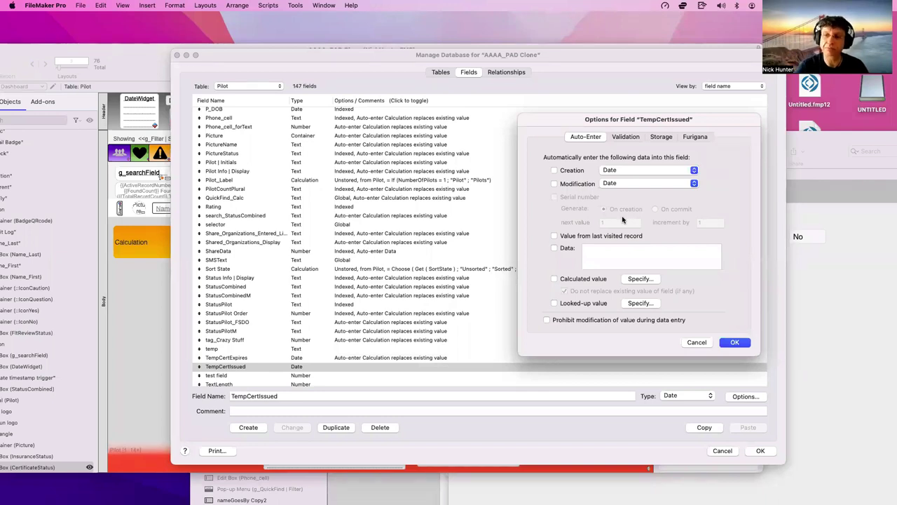
key("Escape")
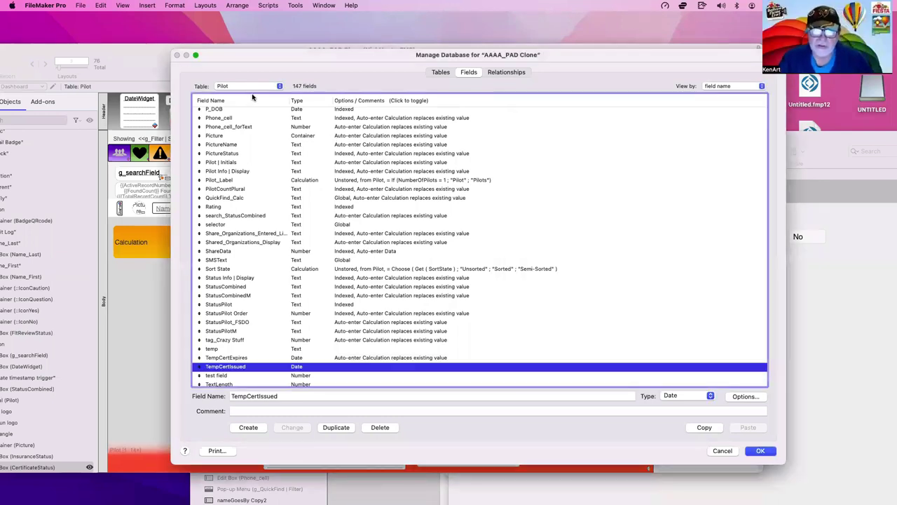
Find the CertificateStatus field in the Pilot table's field list and reopen its auto-enter calculation
type("status")
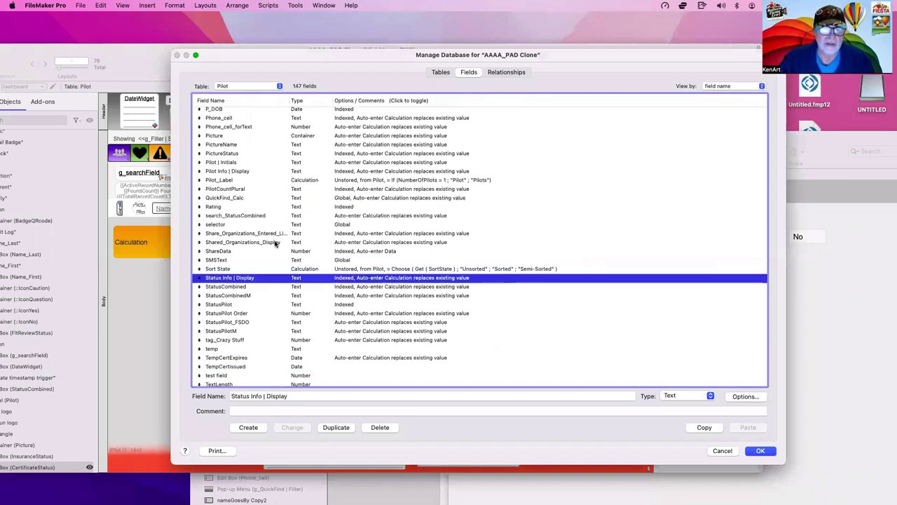
left_click(250, 288)
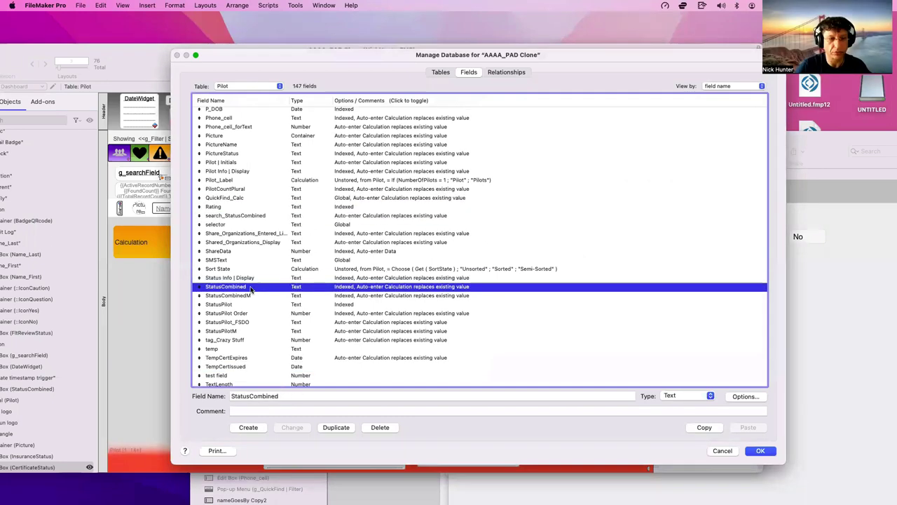
left_click(259, 269)
type("cert")
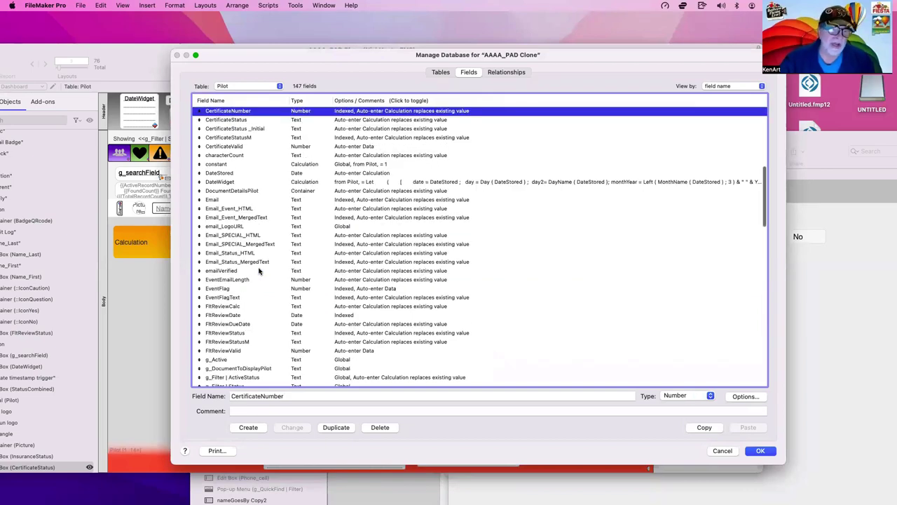
scroll(263, 141, "up", 2)
double_click(260, 135)
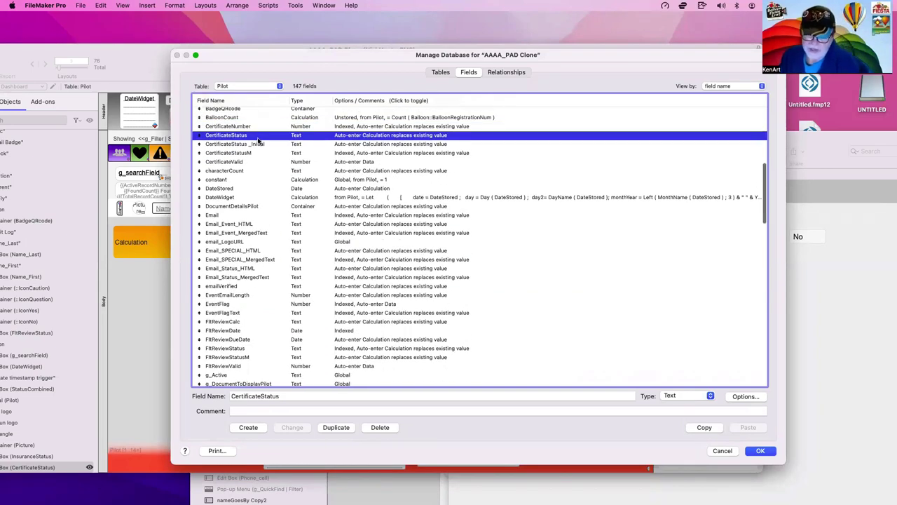
left_click(649, 279)
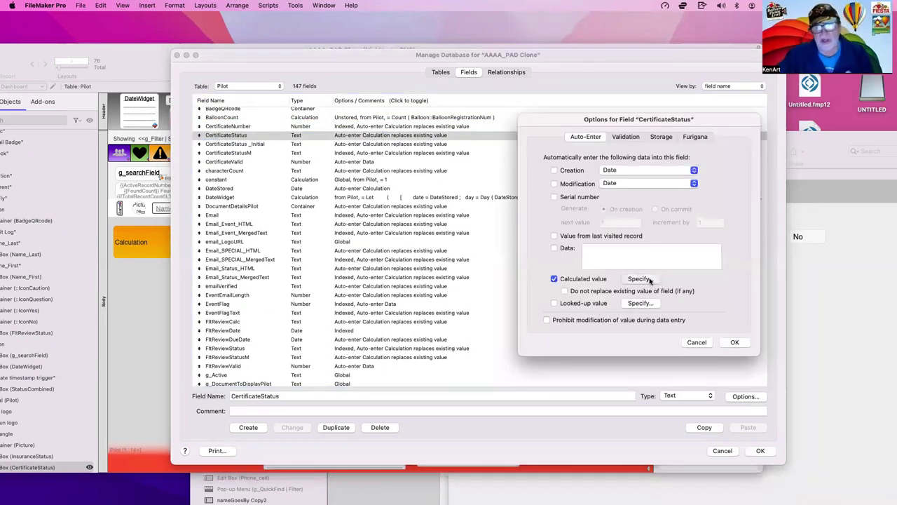
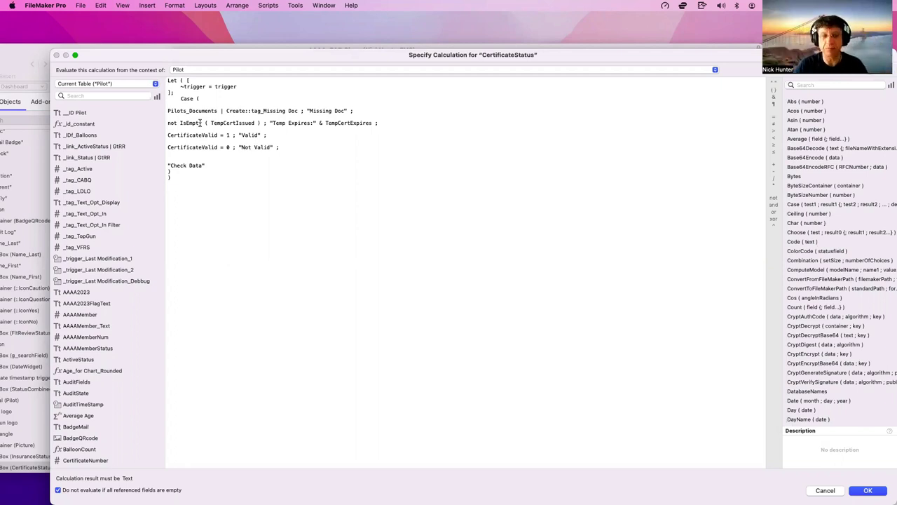
Replace "not IsEmpty" with GetAsBoolean in the TempCertIssued condition and review its "Temp Expires:" result
left_click_drag(201, 122, 157, 123)
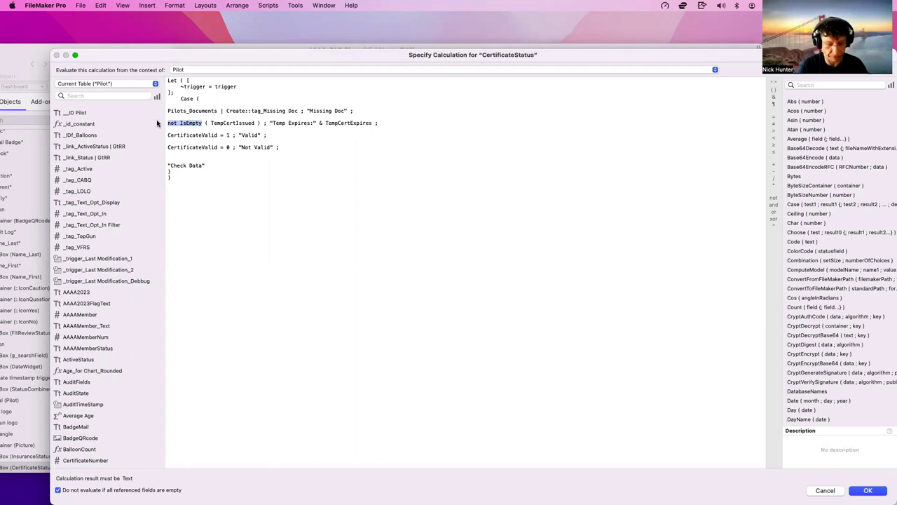
type("GetAsB")
key("Return")
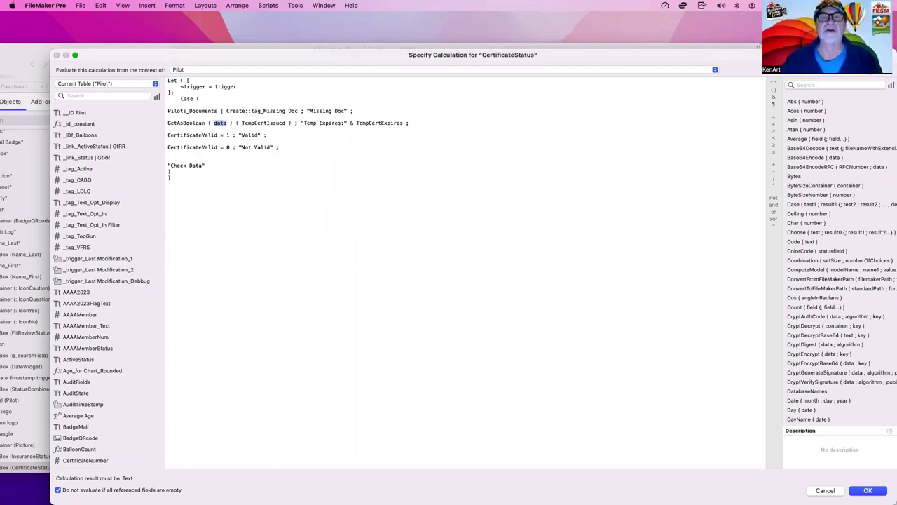
key("Right")
key("Delete")
key("Delete")
key("Delete")
key("BackSpace")
key("BackSpace")
key("BackSpace")
key("BackSpace")
key("BackSpace")
key("BackSpace")
key("BackSpace")
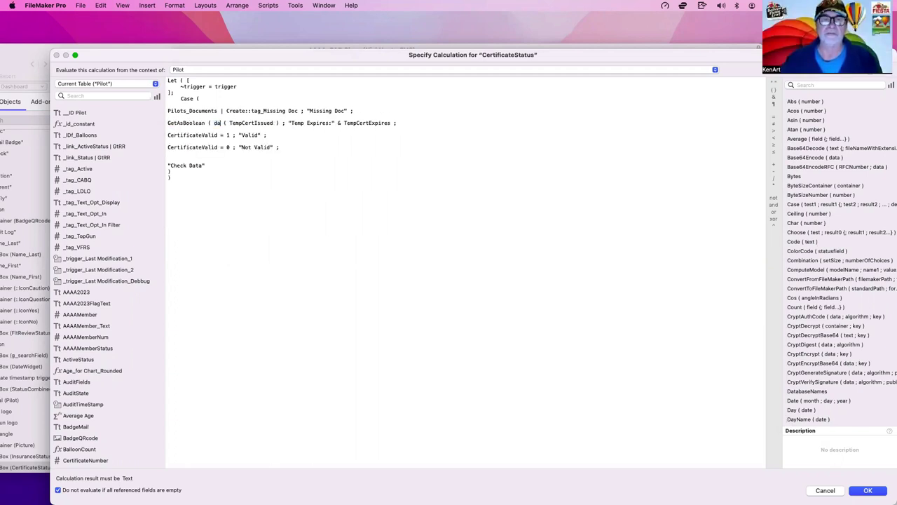
key("BackSpace")
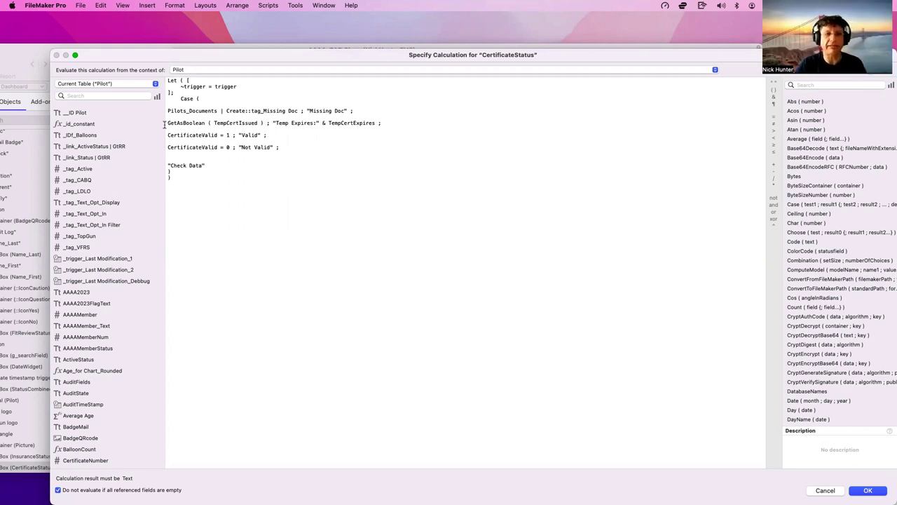
left_click_drag(272, 123, 373, 123)
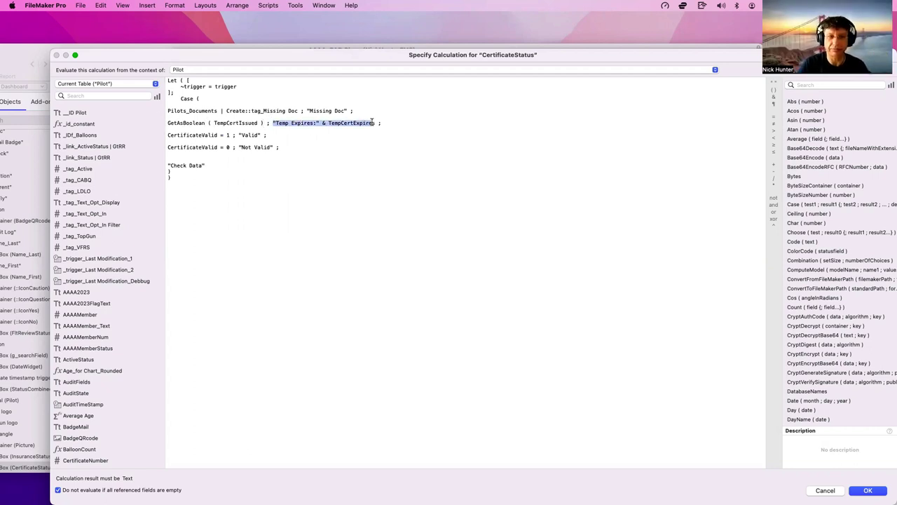
left_click(311, 225)
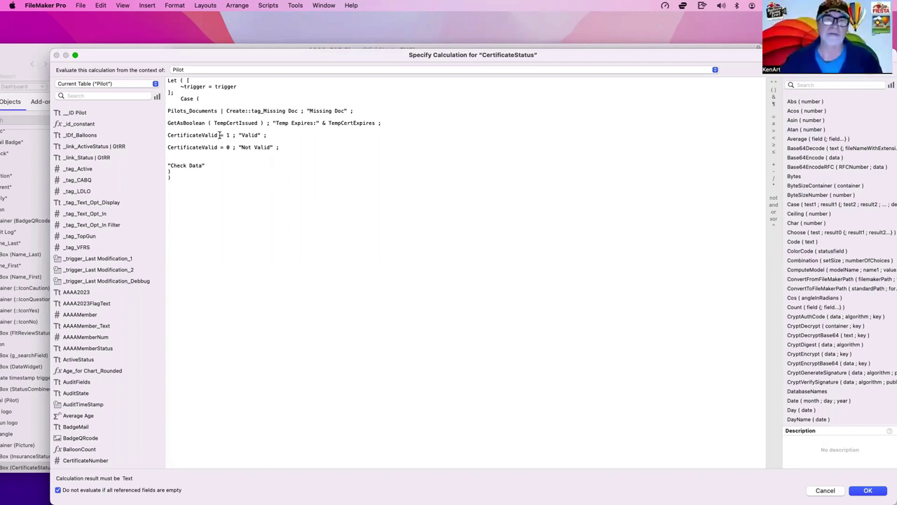
Simplify the validity conditions to CertificateValid for "Valid" and not CertificateValid for "Not Valid"
left_click_drag(219, 135, 228, 136)
key("BackSpace")
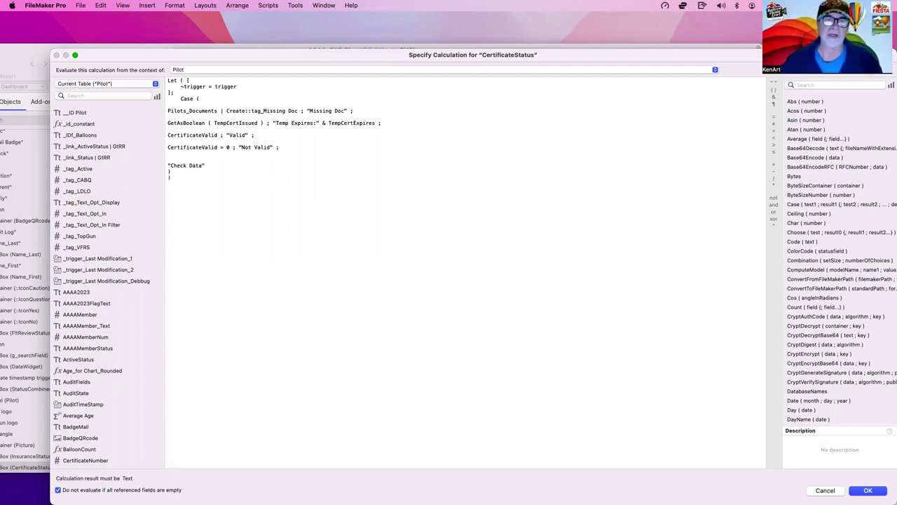
left_click_drag(219, 148, 230, 147)
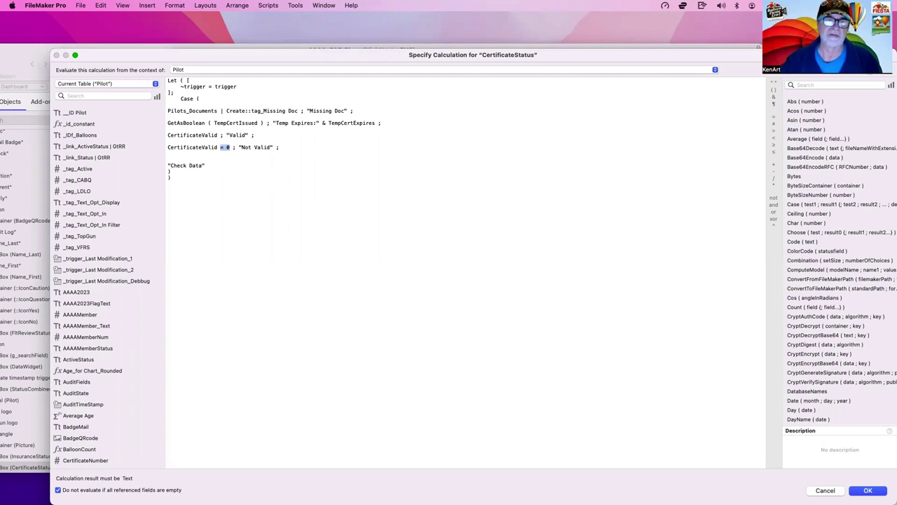
key("BackSpace")
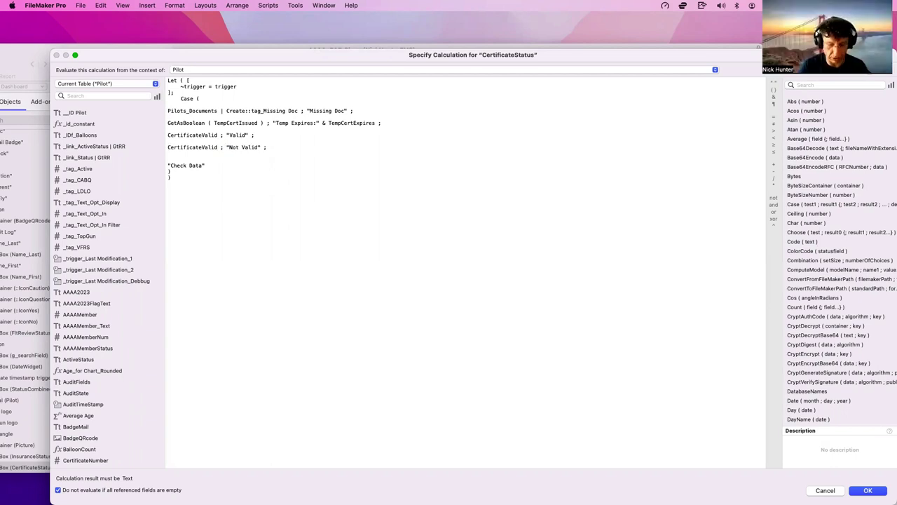
type("not")
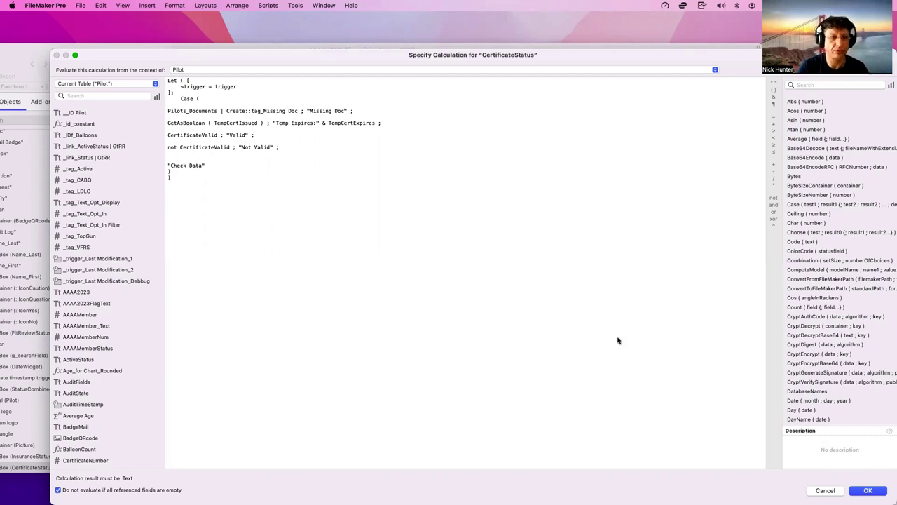
Save the revised CertificateStatus calculation, its field options and the database definition
left_click(861, 490)
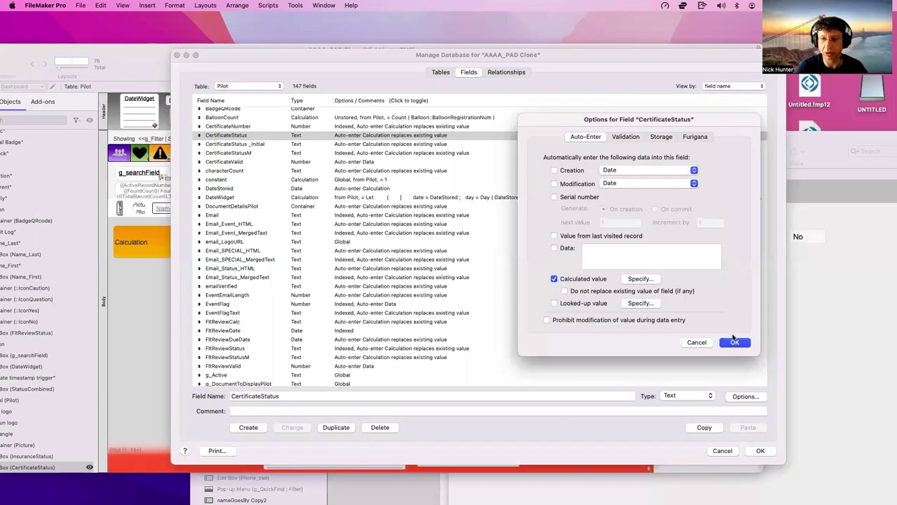
left_click(735, 342)
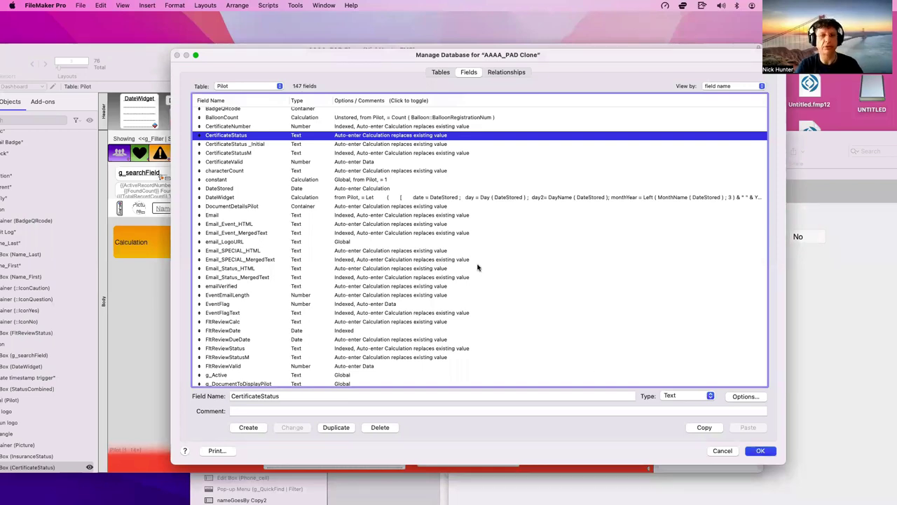
key("Return")
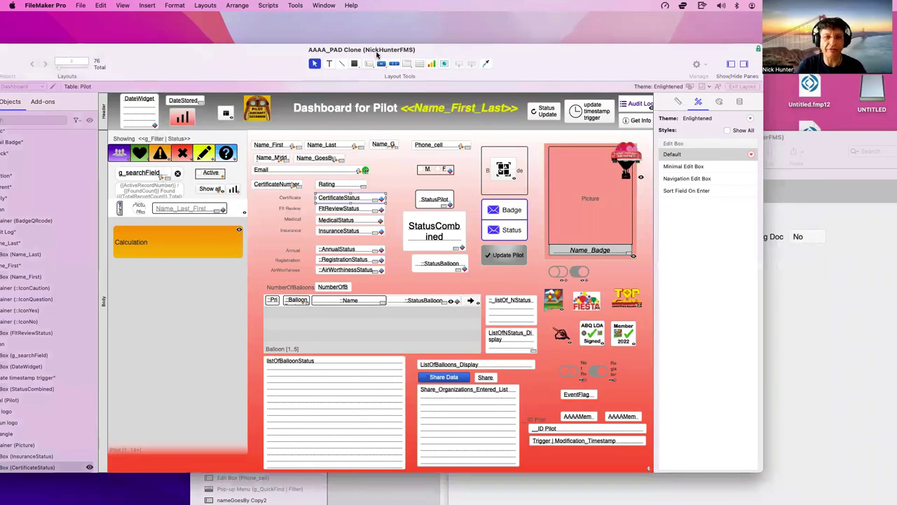
Switch to the second AAAA_PAD Clone window and inspect the StatusCombined and _trigger_Last Modification_1 fields on its dashboard layout
left_click_drag(376, 55, 496, 295)
left_click(400, 206)
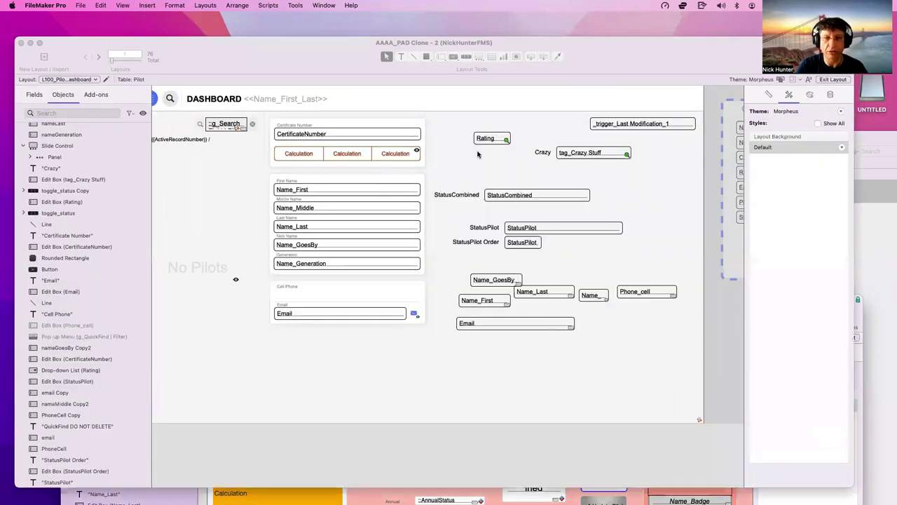
left_click(522, 198)
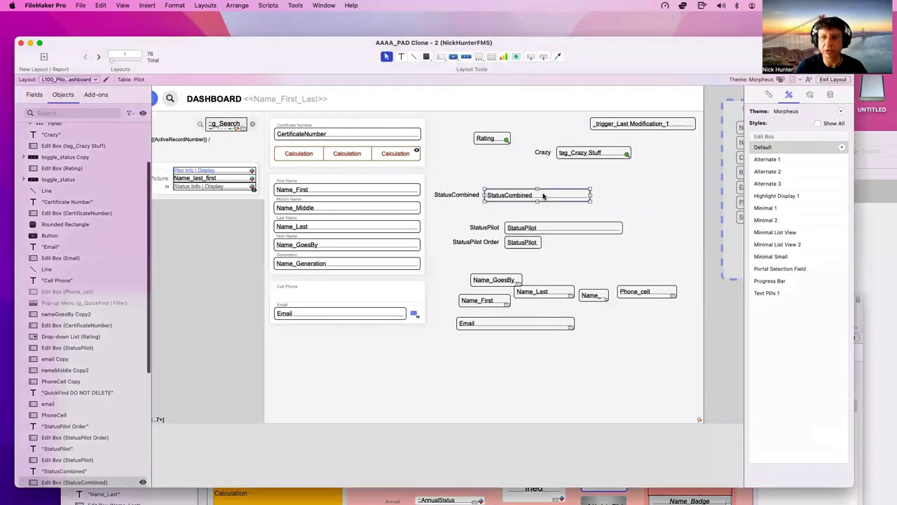
left_click(624, 125)
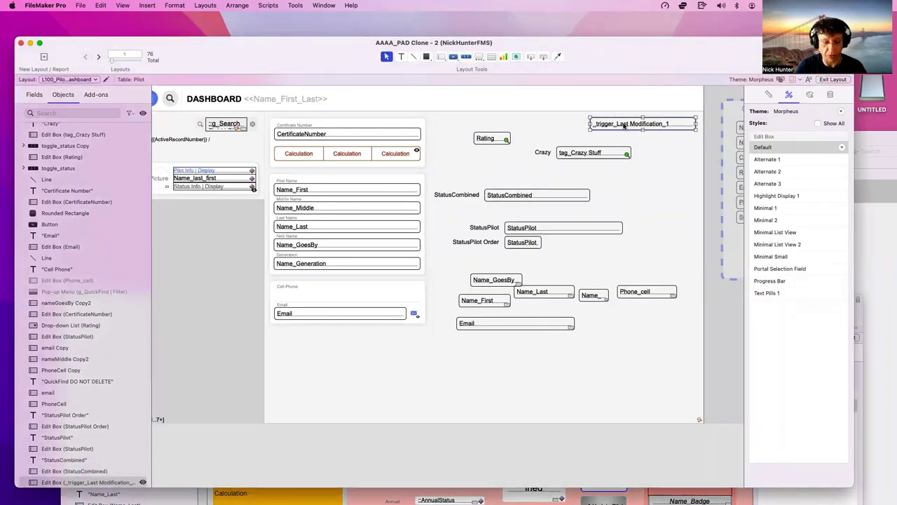
Find CertificateStatus in the Pilot table's field definitions and open its auto-enter calculation
key("super+shift+d")
left_click(356, 272)
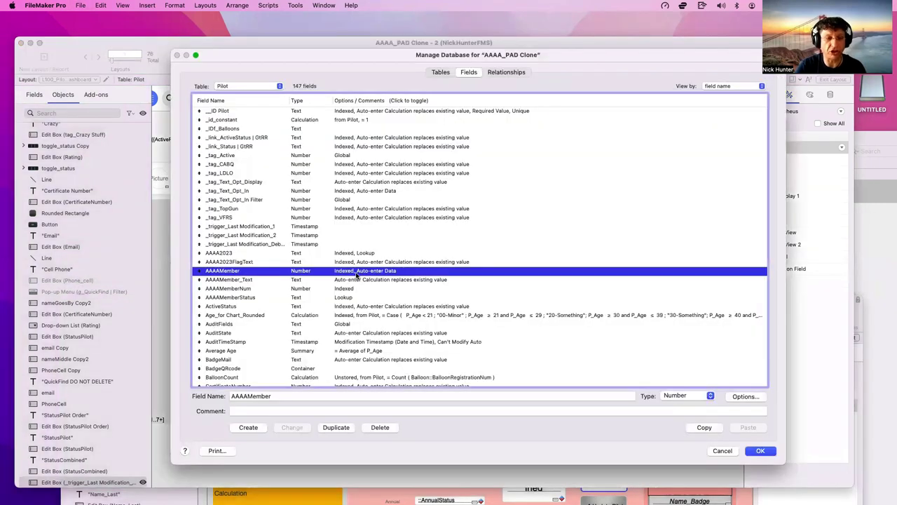
left_click(329, 317)
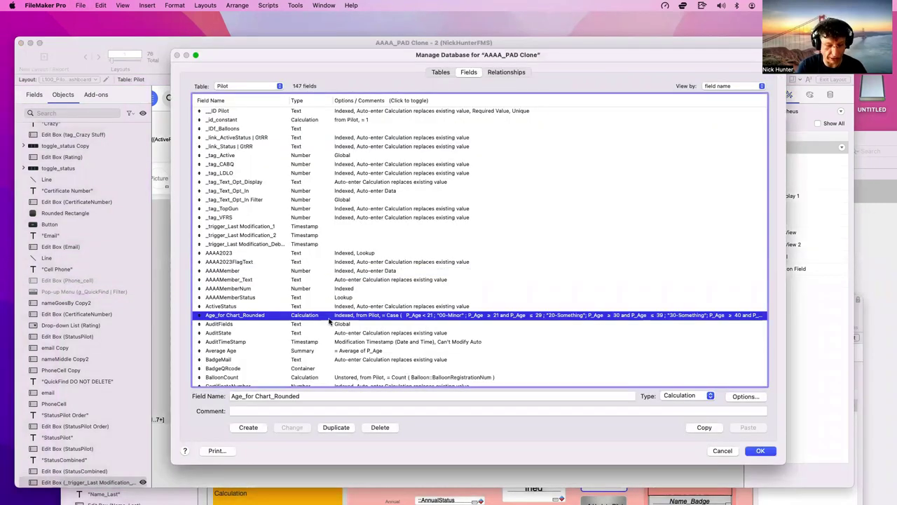
key("Down")
key("Down")
key("Down")
key("Down")
key("Down")
key("Down")
key("Down")
key("Down")
scroll(256, 330, "down", 2)
left_click(254, 362)
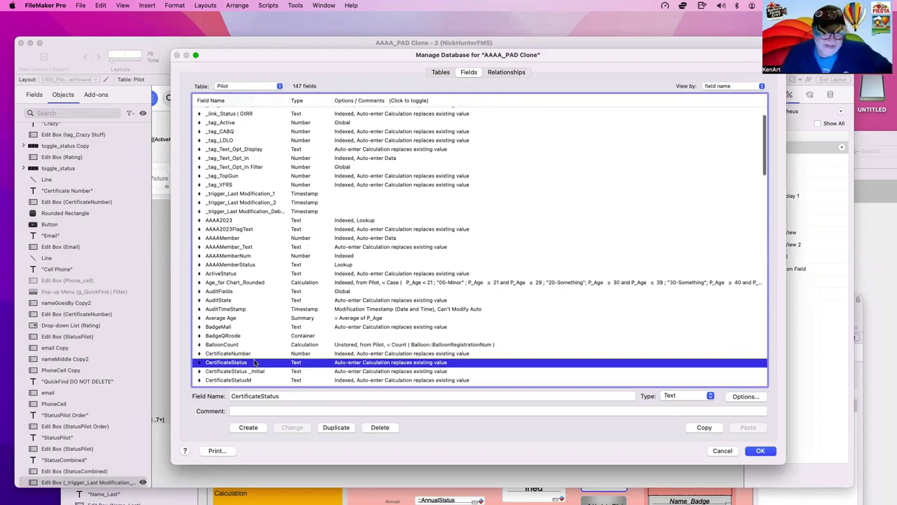
double_click(254, 363)
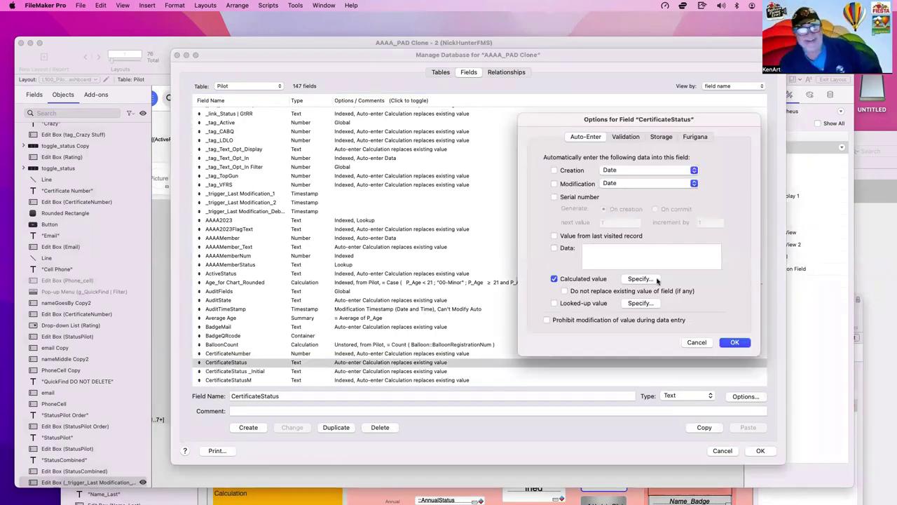
left_click(640, 279)
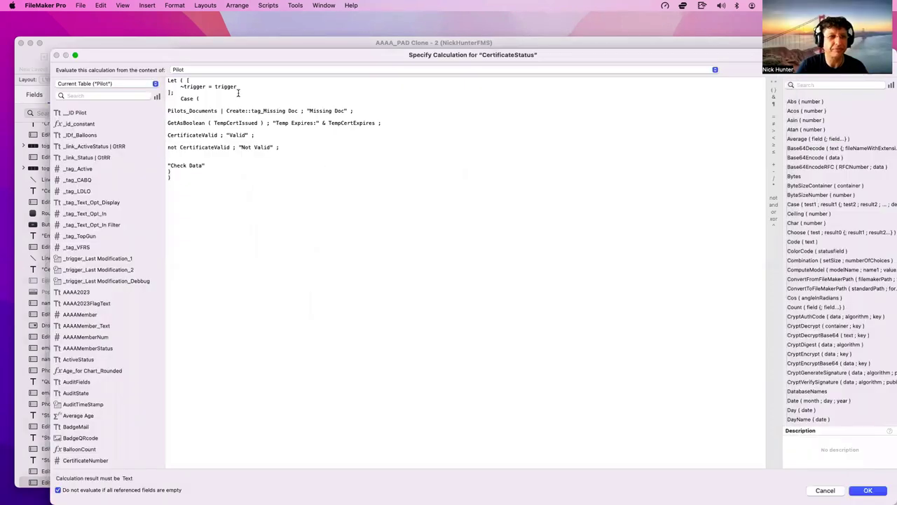
Set ~trigger to _trigger_Last Modification_1 in the CertificateStatus calculation and save the field options and database definition
type("r")
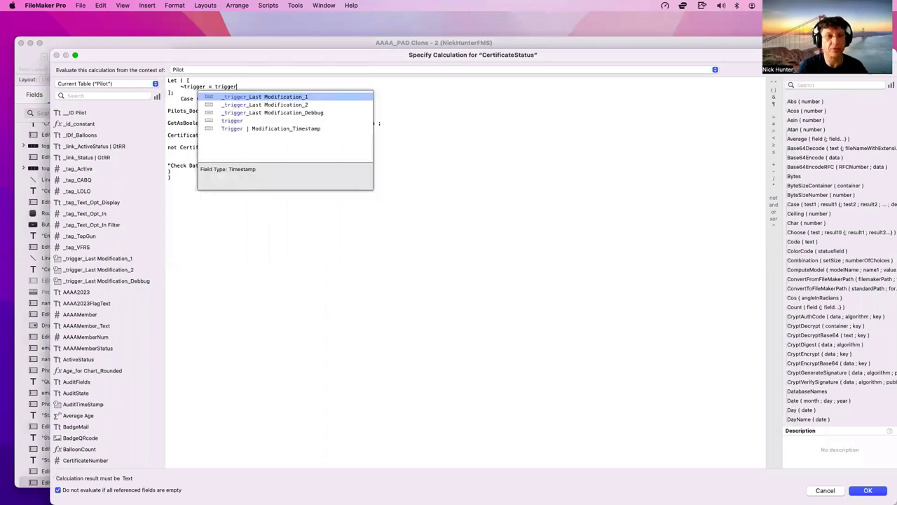
key("Return")
left_click(868, 490)
left_click(730, 343)
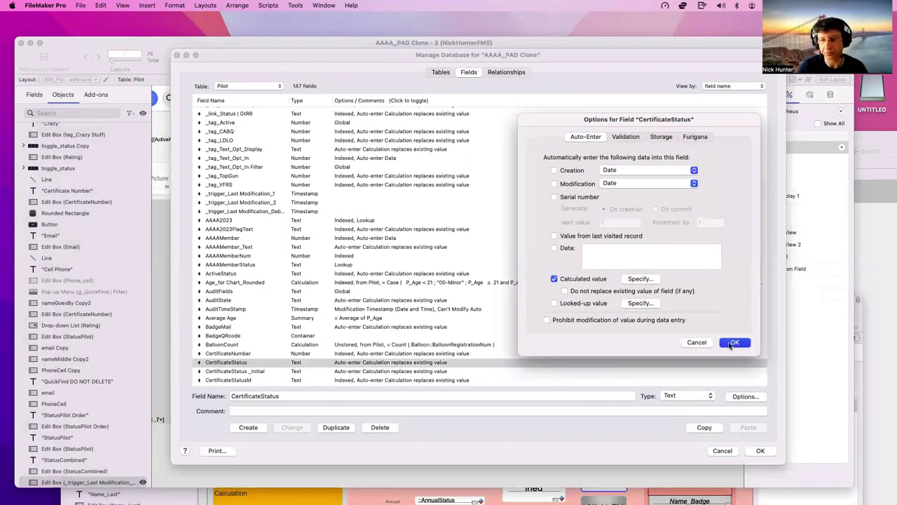
left_click(762, 451)
Move the StatusCombined field together with its label down to just above the StatusPilot field
left_click(540, 199)
left_click(479, 199, "shift")
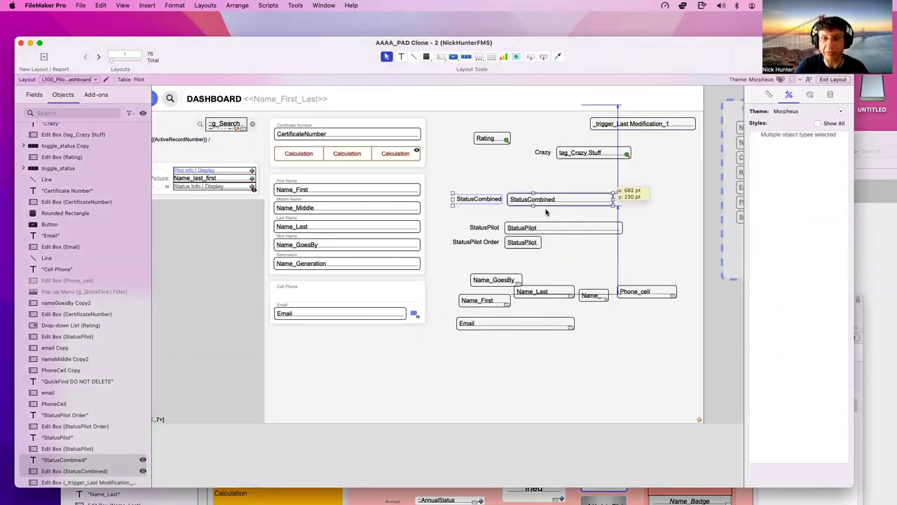
left_click_drag(546, 212, 563, 224)
Move the Crazy label and tag_Crazy Stuff field below the loose Email field, and the Rating field just above Name_Last
left_click(547, 152)
left_click(589, 153, "shift")
left_click_drag(589, 153, 596, 181)
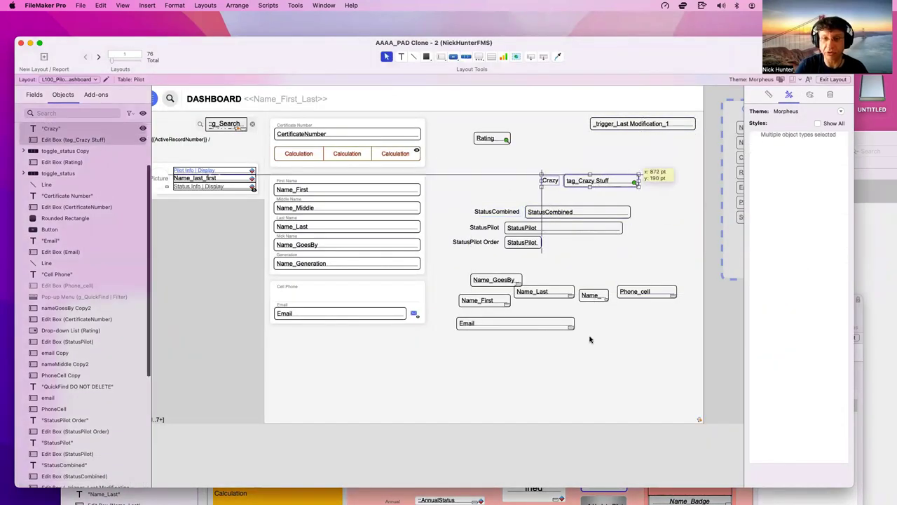
left_click_drag(589, 339, 593, 347)
left_click_drag(491, 138, 555, 275)
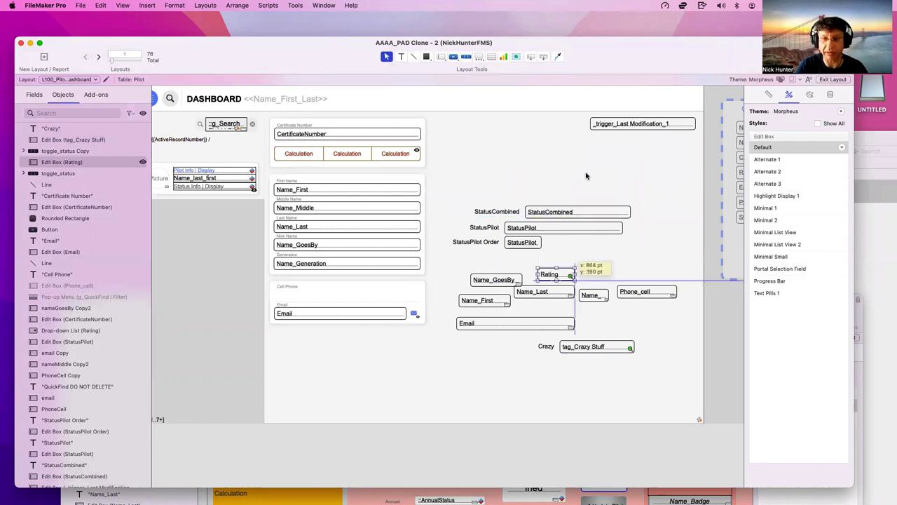
Shift the _trigger_Last Modification_1 field slightly left and add a label to it
left_click_drag(621, 124, 593, 128)
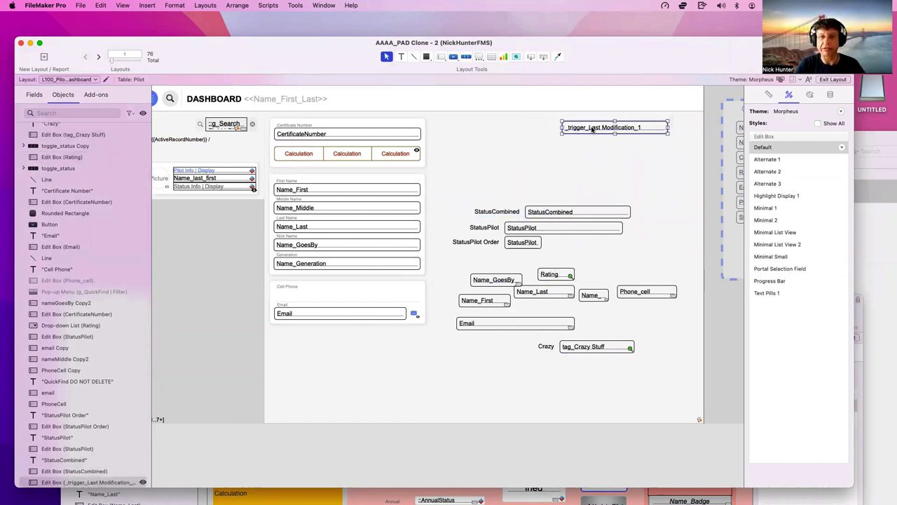
double_click(592, 129)
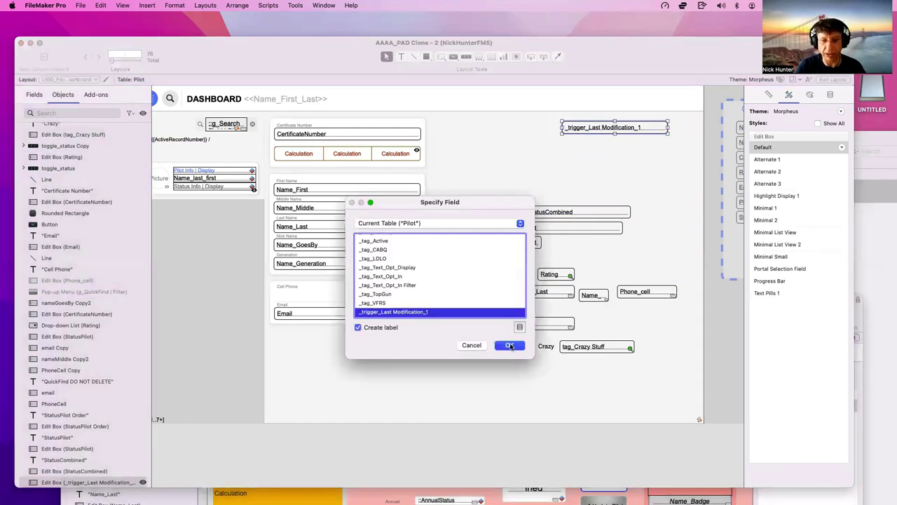
left_click(510, 346)
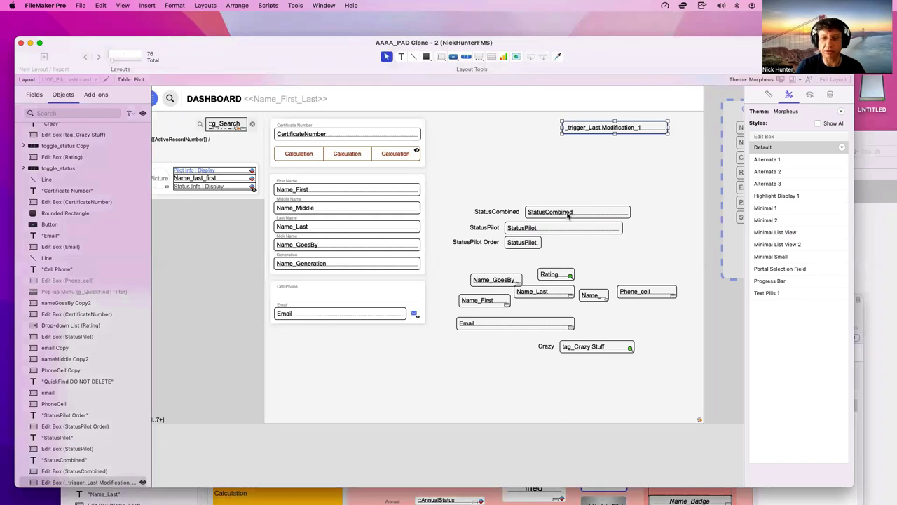
Duplicate the StatusCombined field into the space above it and assign the copy to the CertificateStatus field
left_click(568, 216)
left_click_drag(569, 217, 582, 168)
double_click(582, 163)
left_click(447, 267)
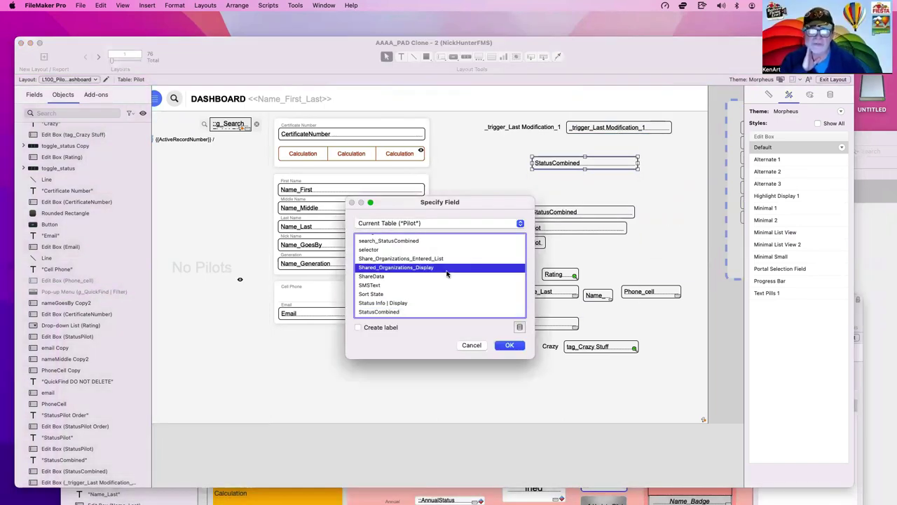
key("c")
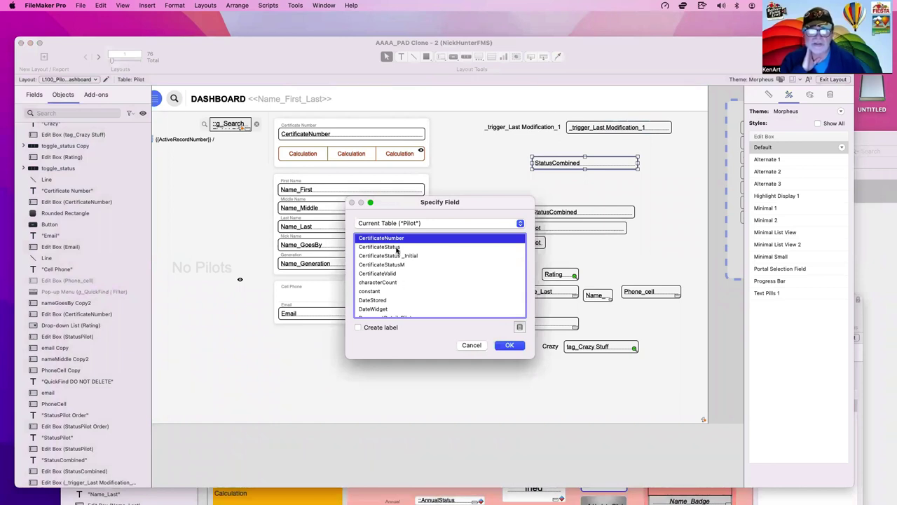
key("Escape")
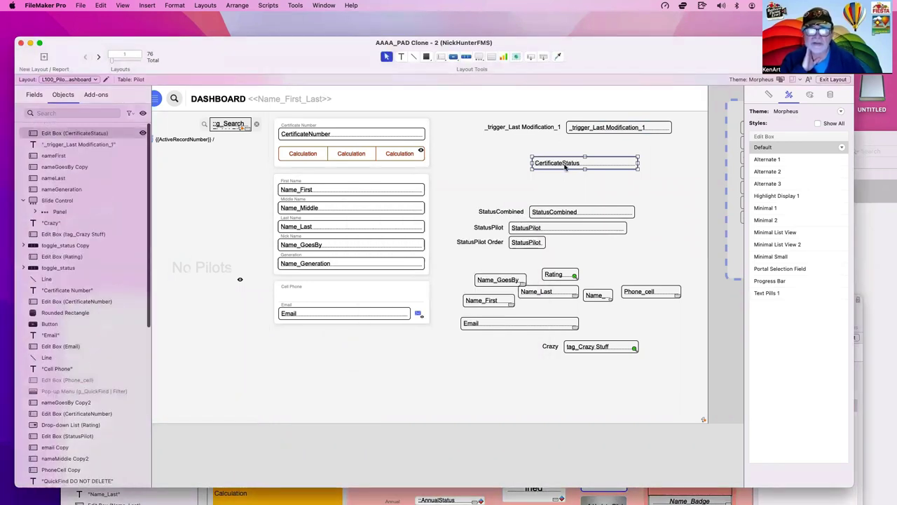
Add a field label to the new CertificateStatus field
double_click(565, 165)
left_click(392, 329)
left_click(510, 345)
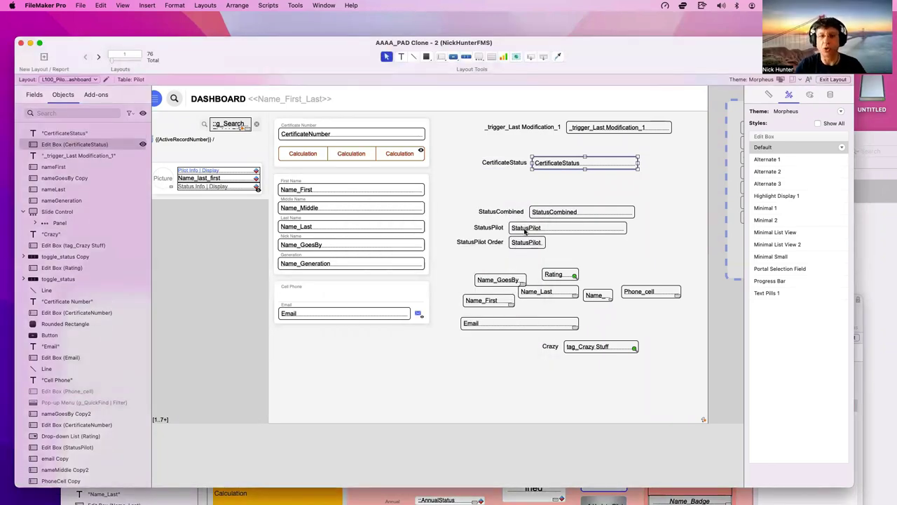
key("ctrl+Up")
key("ctrl+Up")
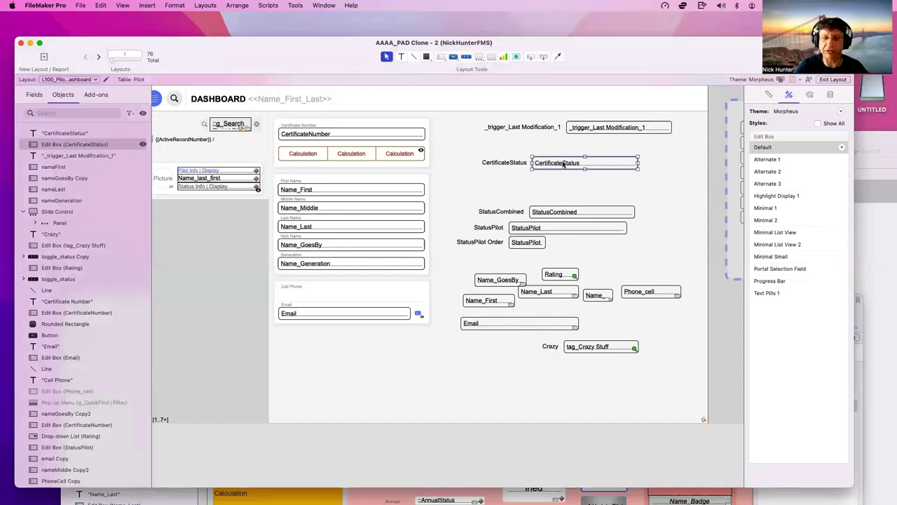
left_click_drag(563, 164, 563, 184)
double_click(563, 183)
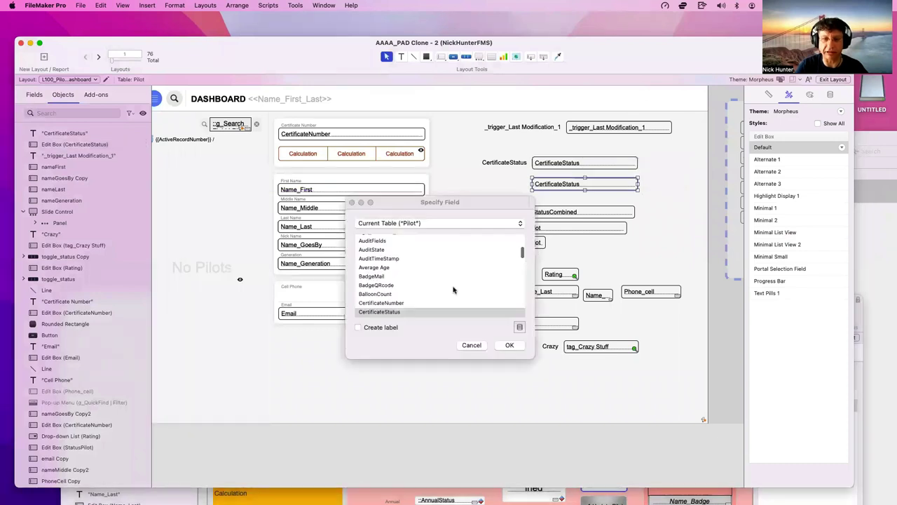
scroll(414, 301, "down", 3)
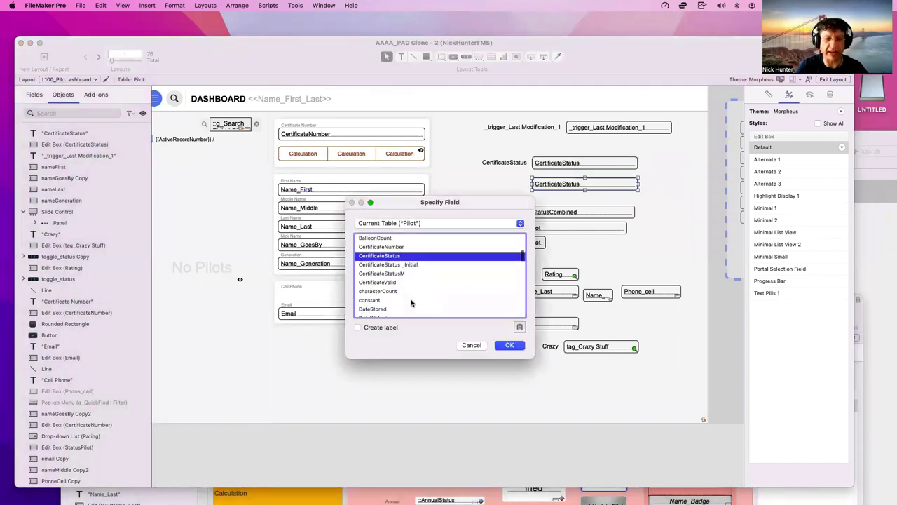
scroll(411, 301, "up", 5)
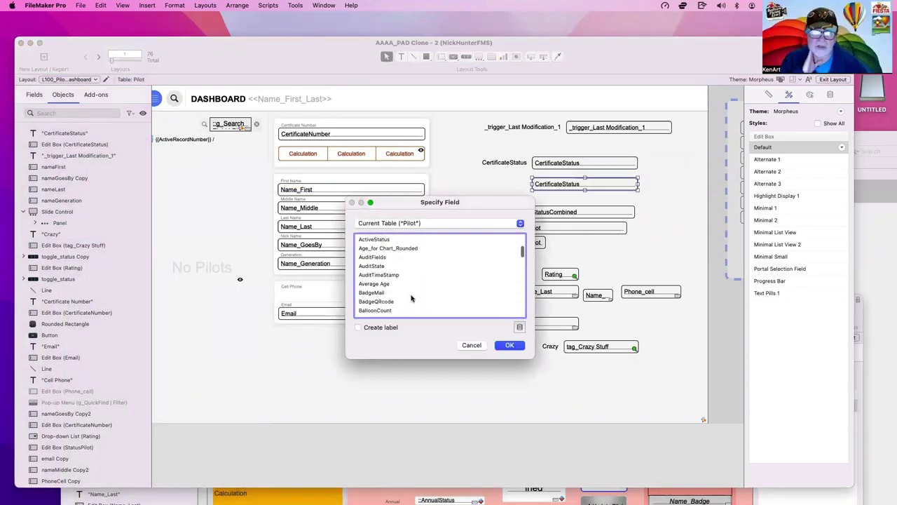
scroll(411, 298, "down", 4)
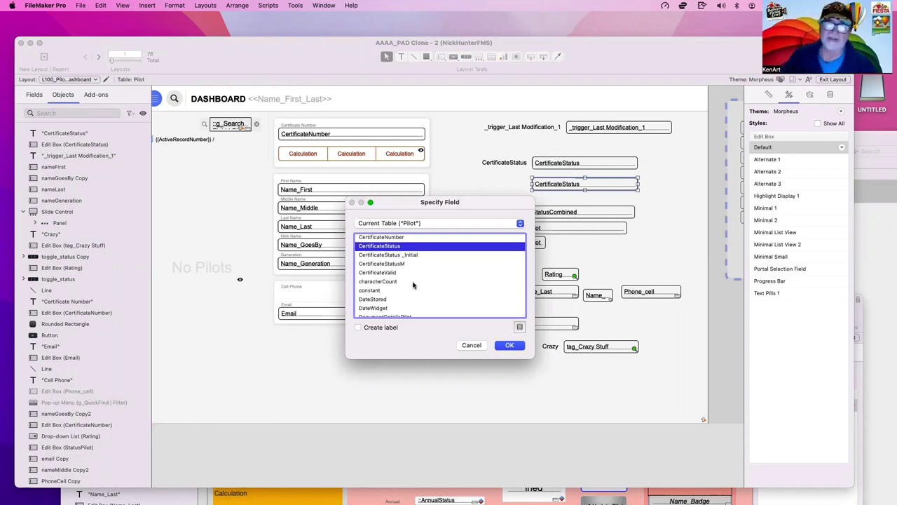
scroll(414, 285, "down", 2)
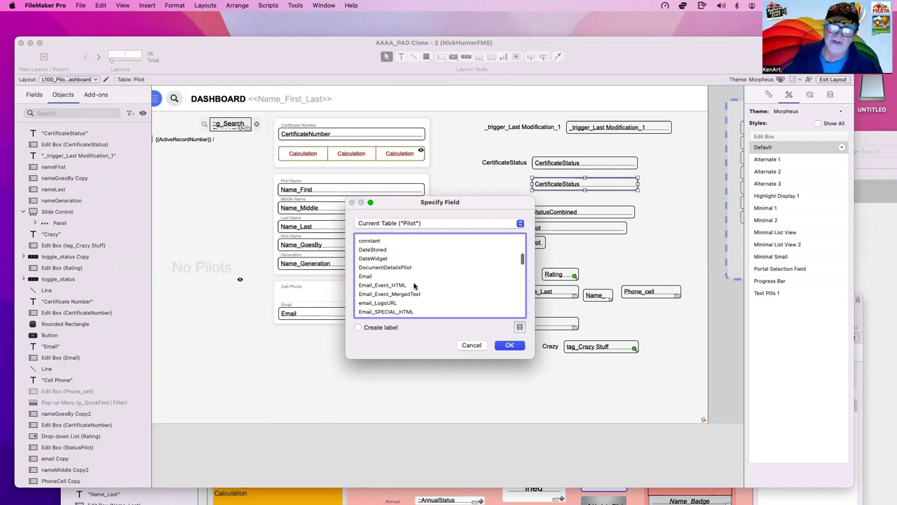
key("Escape")
Reopen the auto-enter calculation of CertificateStatus in the Pilot table and check the field used in its temporary certificate condition
key("super+shift+d")
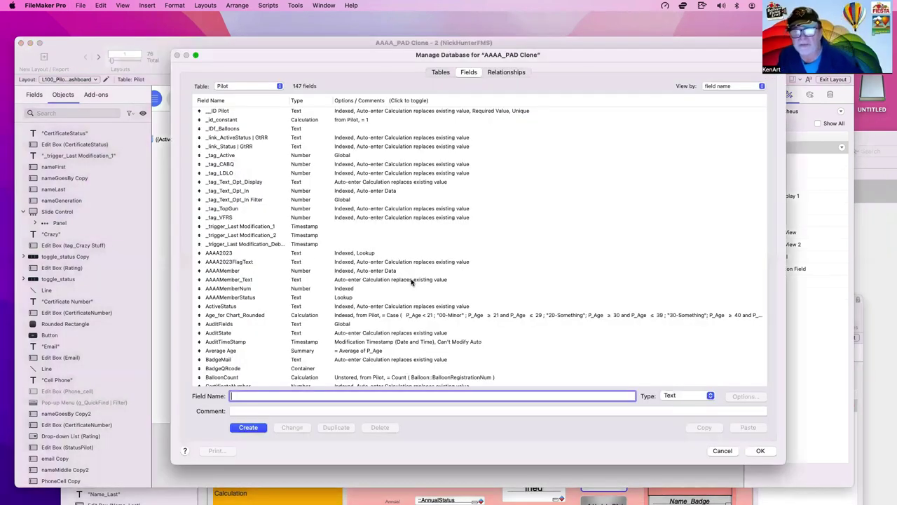
left_click(311, 254)
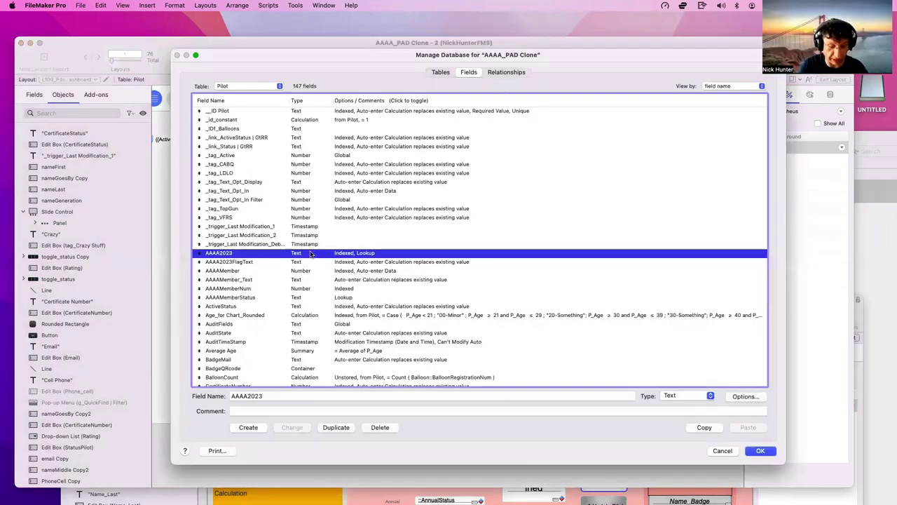
key("c")
scroll(231, 344, "down", 2)
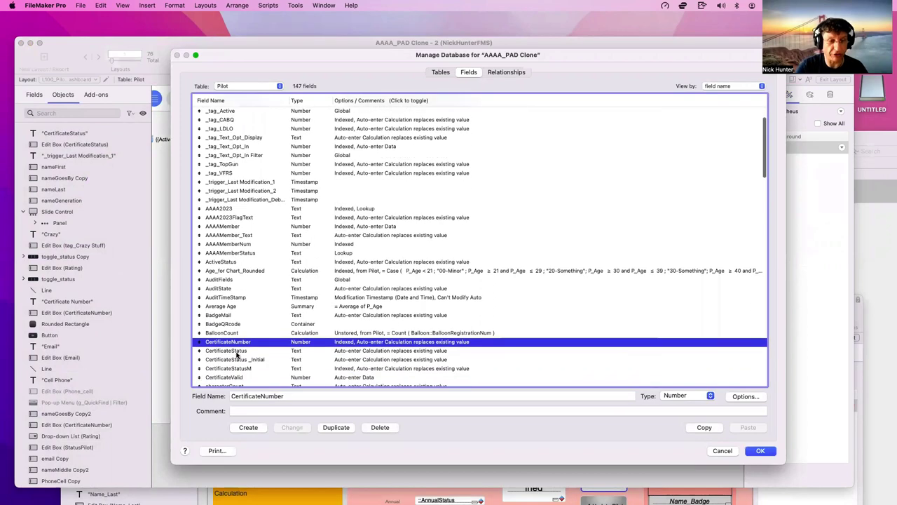
left_click(236, 347)
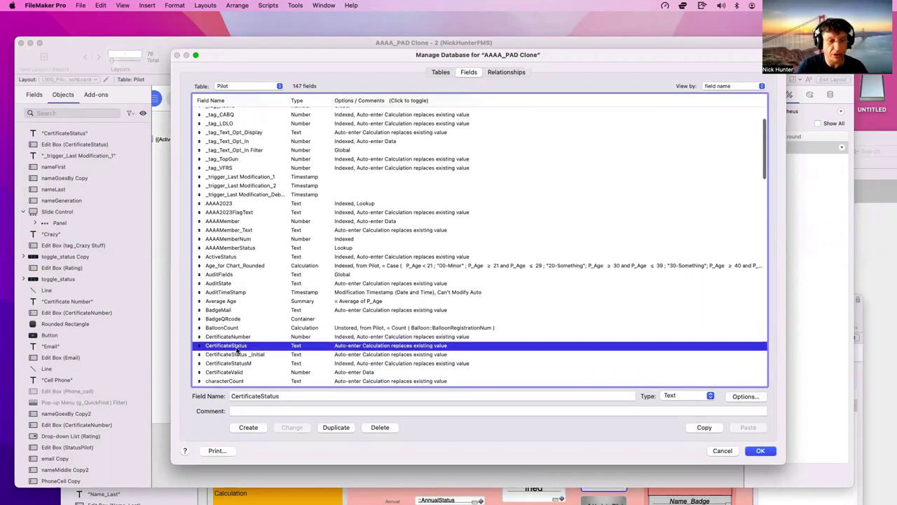
double_click(238, 346)
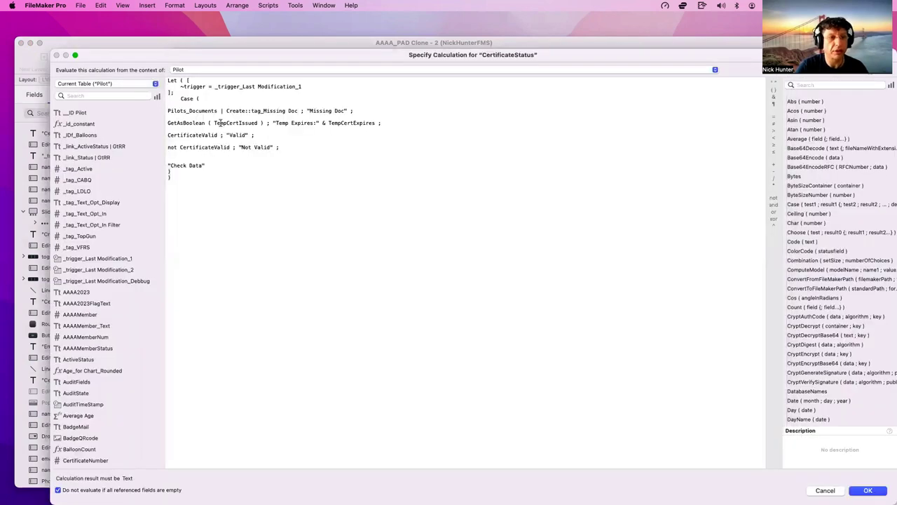
double_click(240, 124)
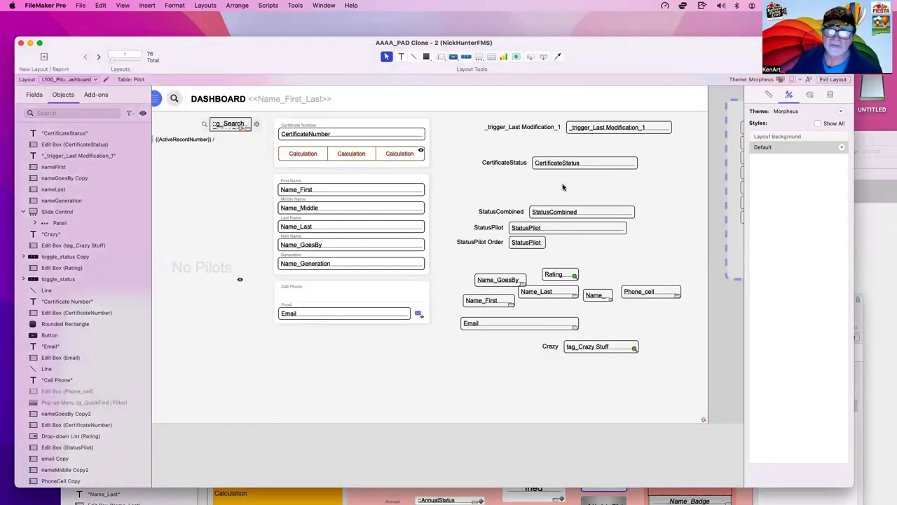
Duplicate the CertificateStatus field into the space directly below it and assign the copy to the TempCertIssued field
left_click_drag(567, 162, 570, 184)
double_click(570, 183)
left_click(412, 302)
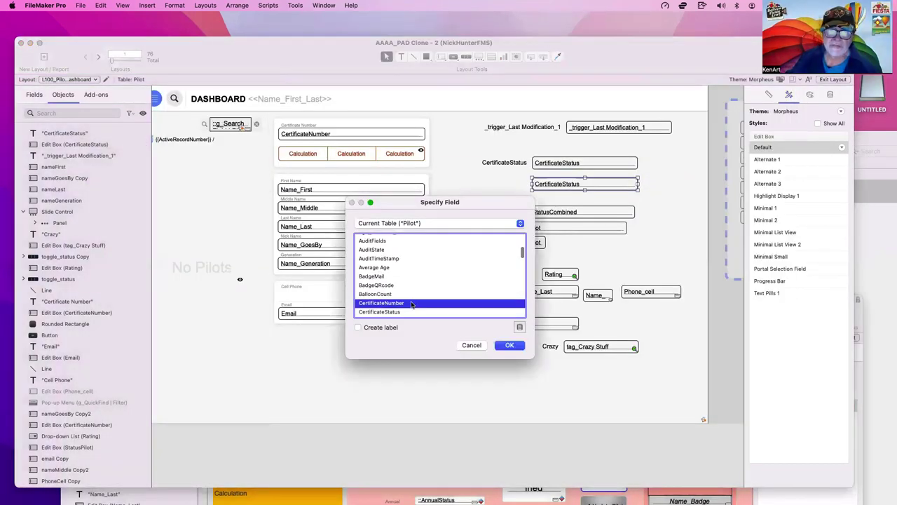
type("temp")
scroll(410, 303, "down", 3)
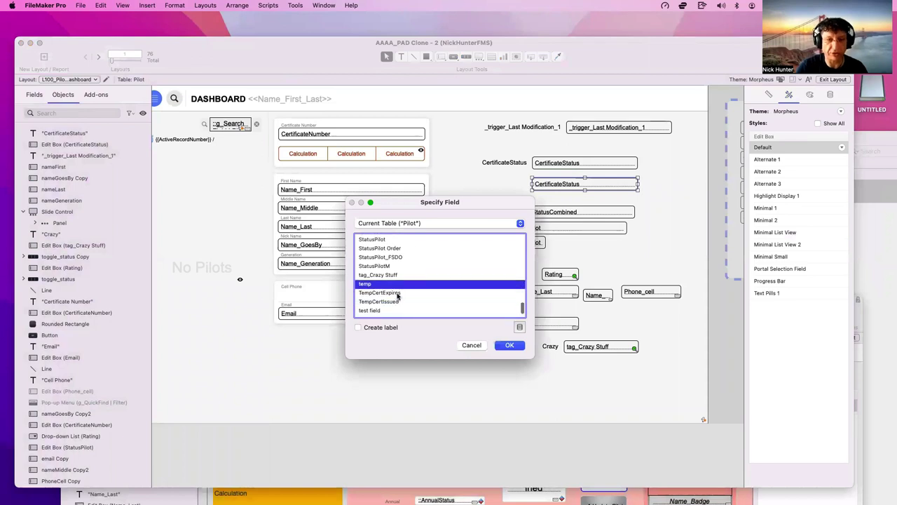
left_click(401, 301)
key("Escape")
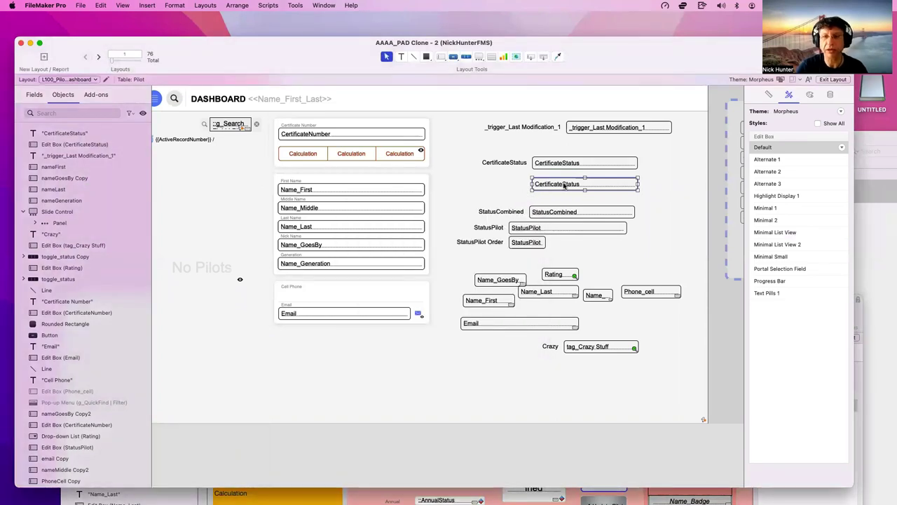
Add a field label to the new TempCertIssued field
double_click(564, 185)
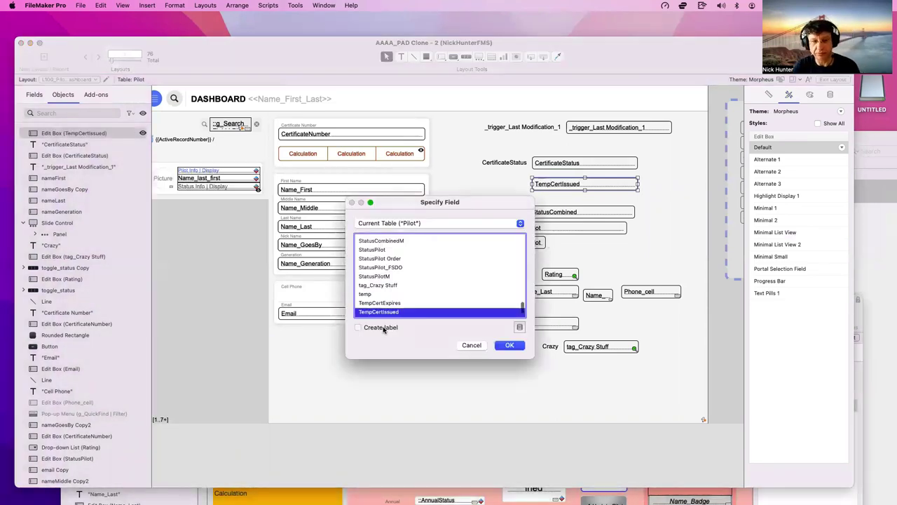
left_click(370, 326)
left_click(507, 346)
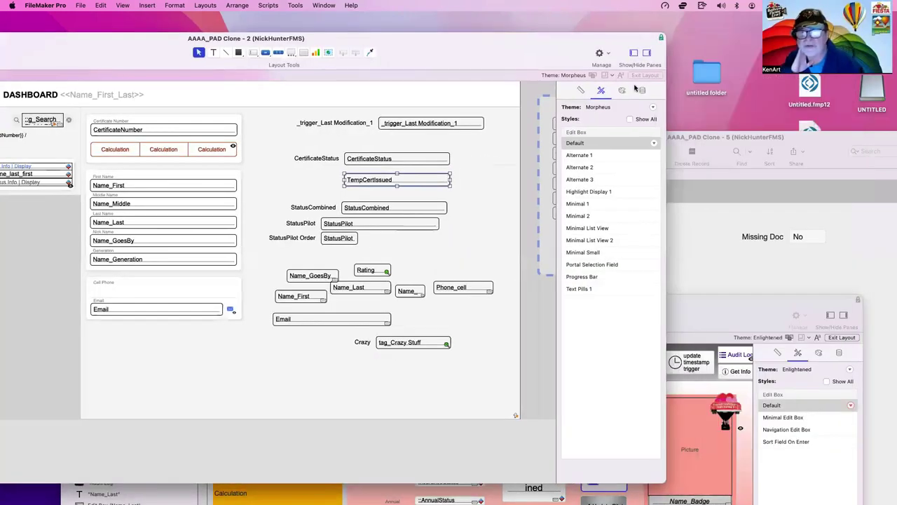
Set the control style of the TempCertIssued field to Drop-down Calendar
left_click(641, 91)
left_click(617, 171)
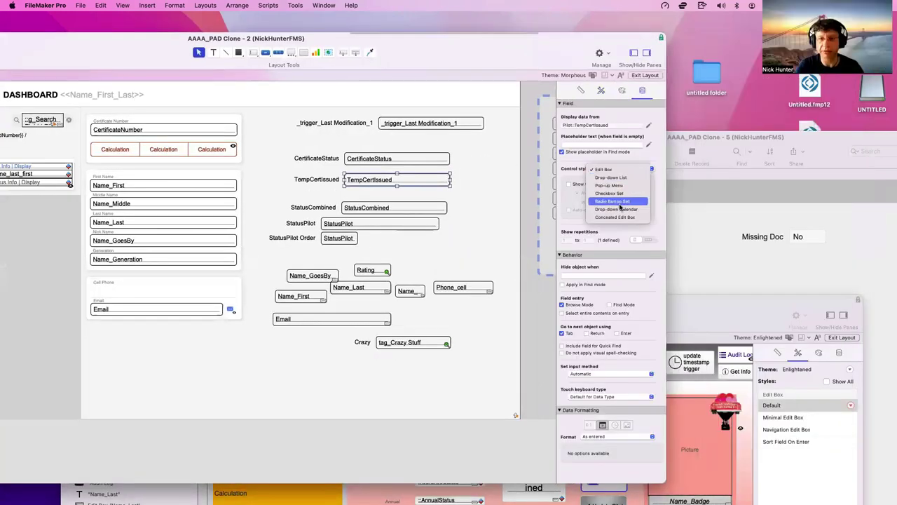
left_click(620, 210)
double_click(142, 53)
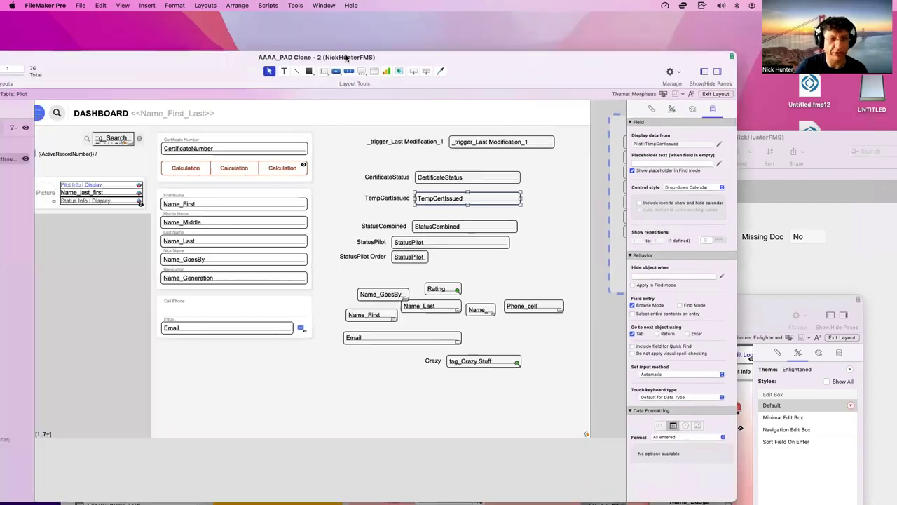
Show the dashboard in Browse mode and update _trigger_Last Modification_1 on the first pilot record with the current timestamp
key("super+b")
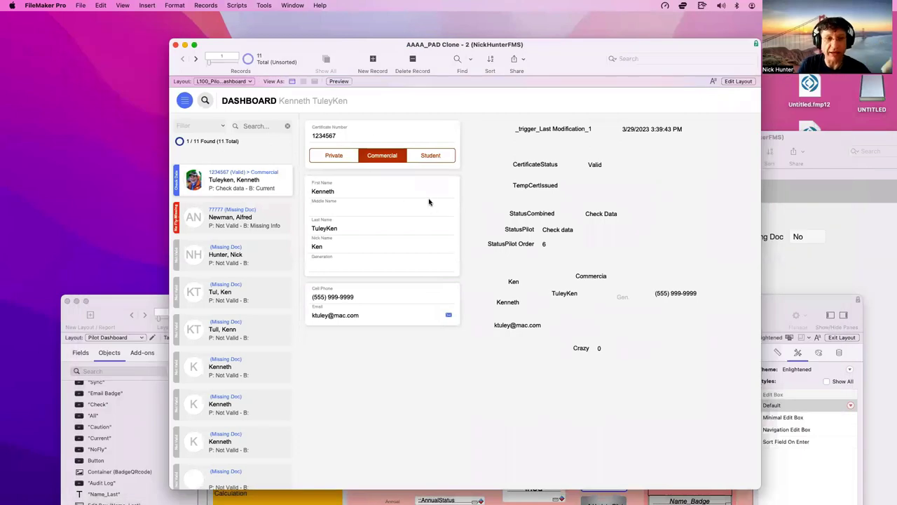
left_click(597, 185)
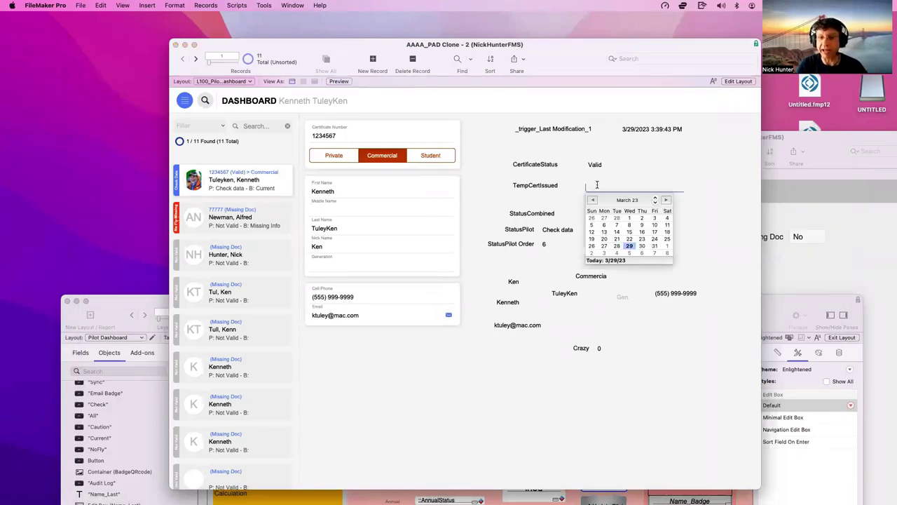
key("Escape")
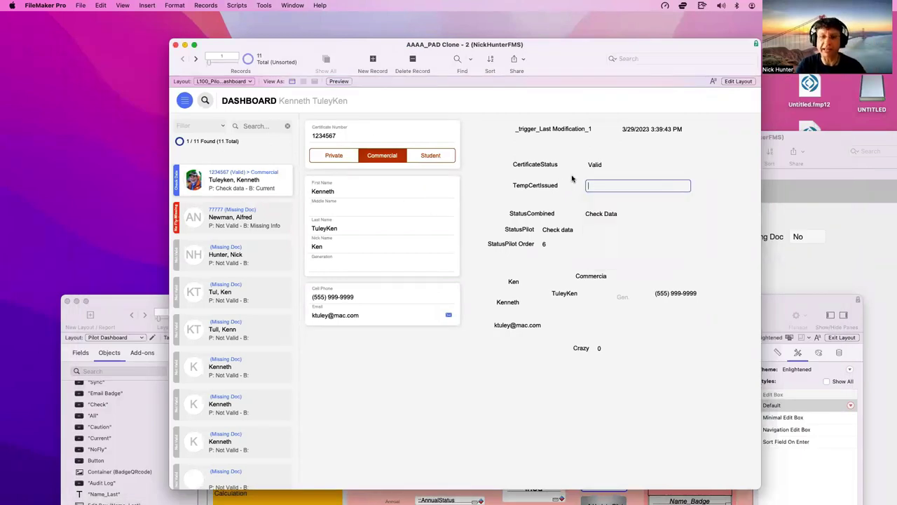
left_click(670, 132)
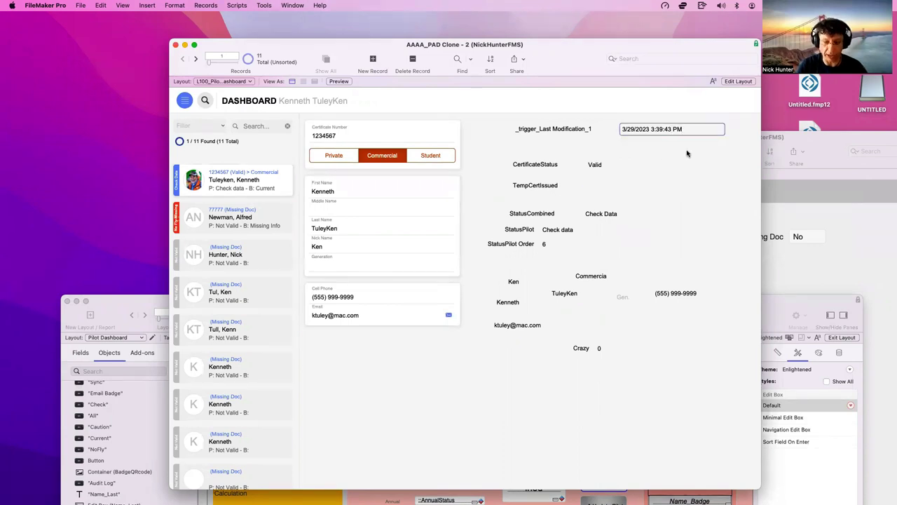
key("Return")
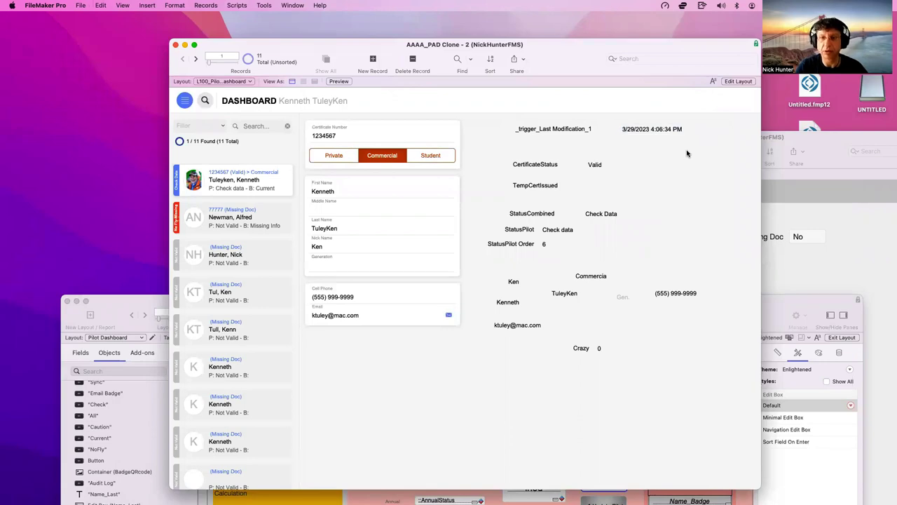
Find the CertificateStatus field in the Pilot table's field definitions and review its auto-enter calculation options
key("super+shift+d")
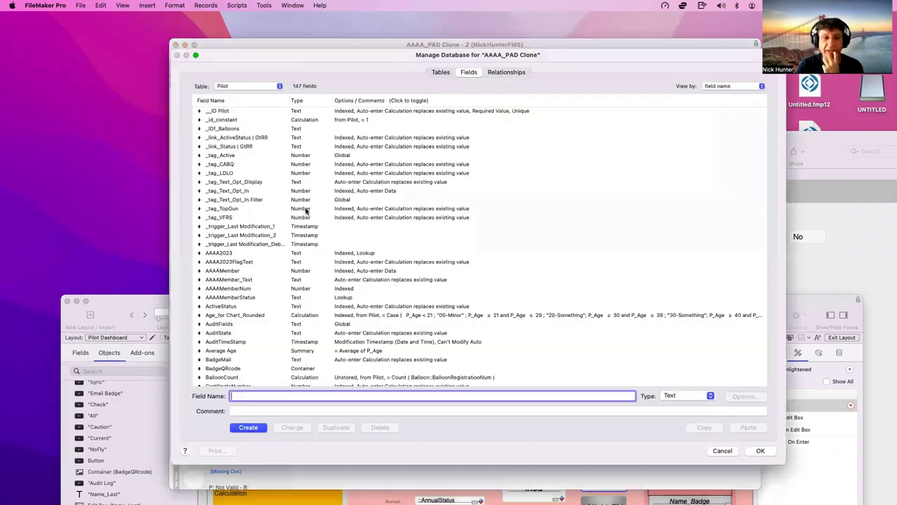
left_click(299, 253)
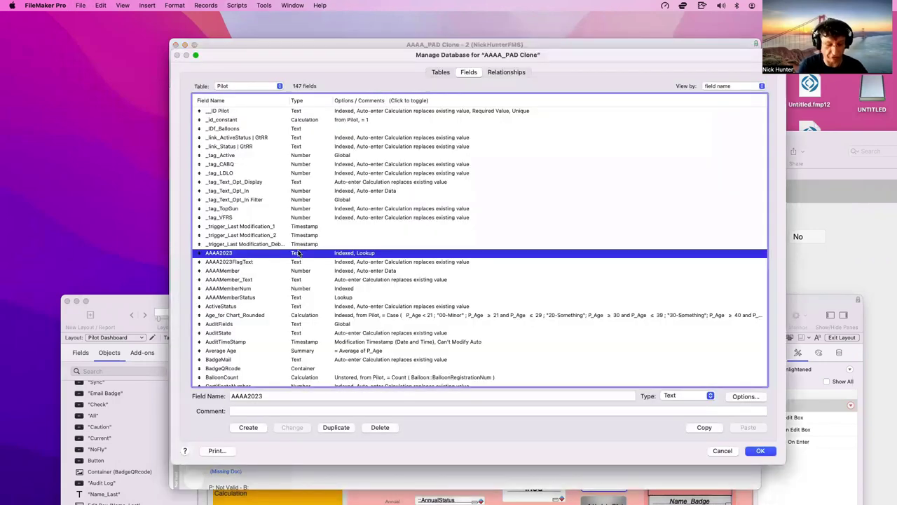
type("st")
left_click(299, 249)
type("st")
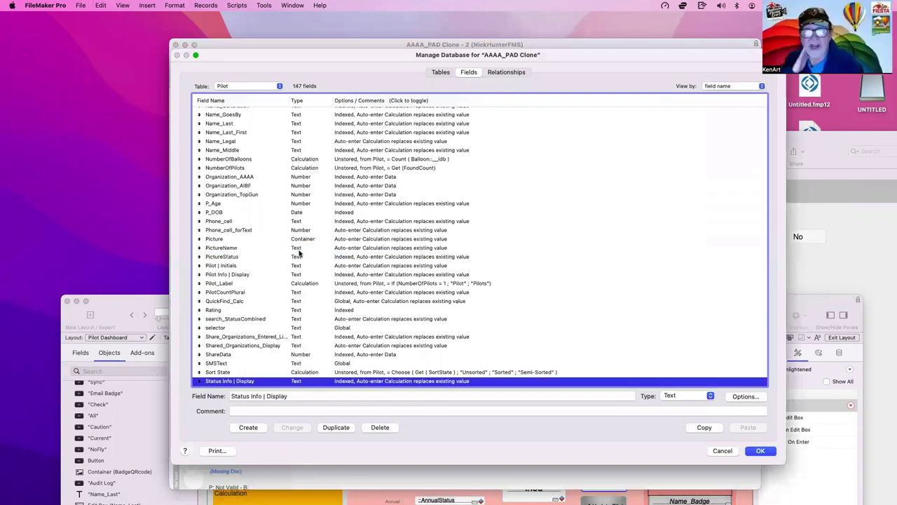
scroll(299, 253, "down", 3)
left_click(295, 281)
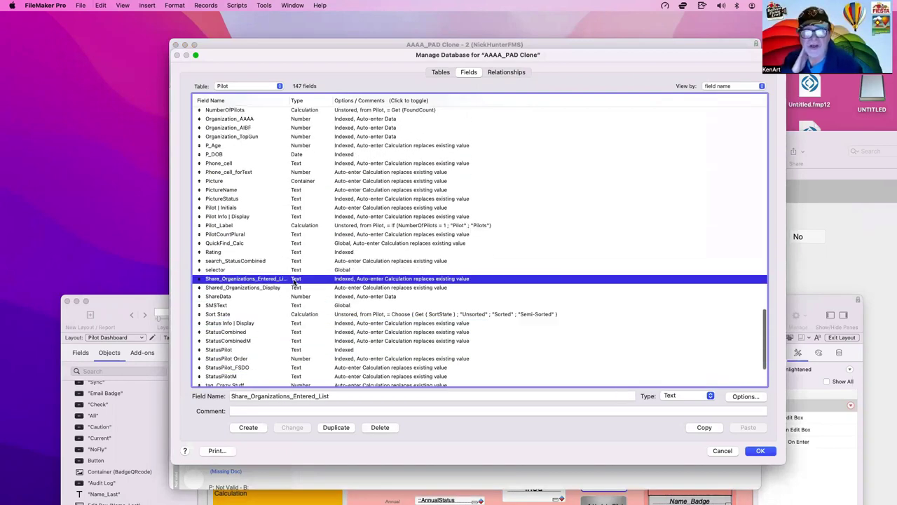
type("cert")
left_click(254, 121)
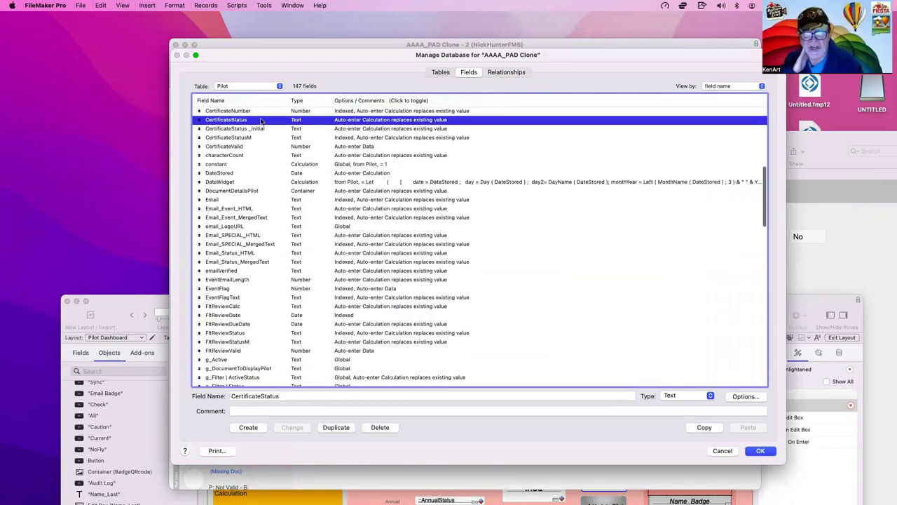
scroll(261, 121, "up", 2)
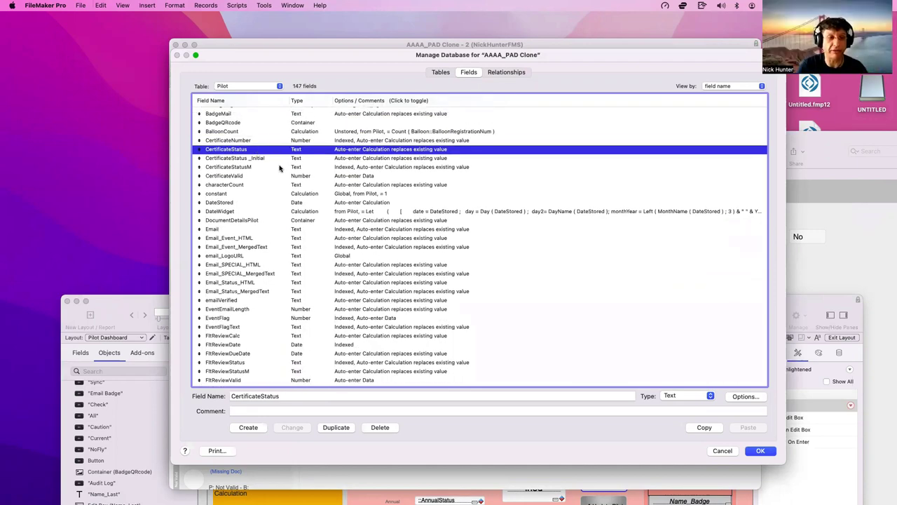
key("super+o")
left_click(639, 278)
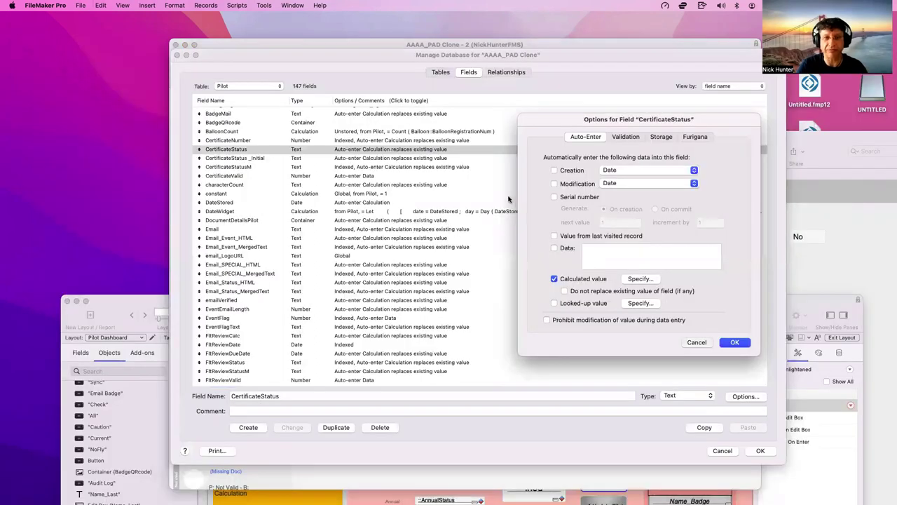
key("Return")
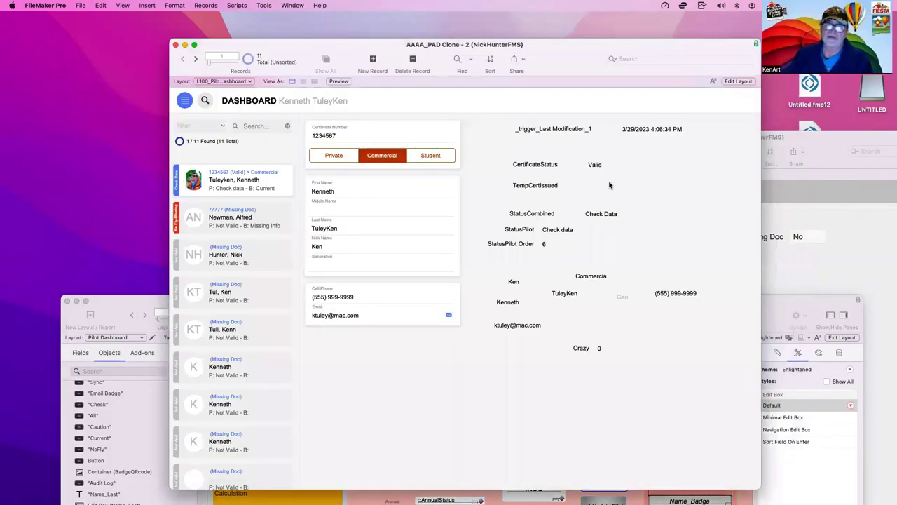
Test CertificateStatus by committing 3/29/2023 as TempCertIssued on the first pilot record, and clear the date again
left_click(611, 185)
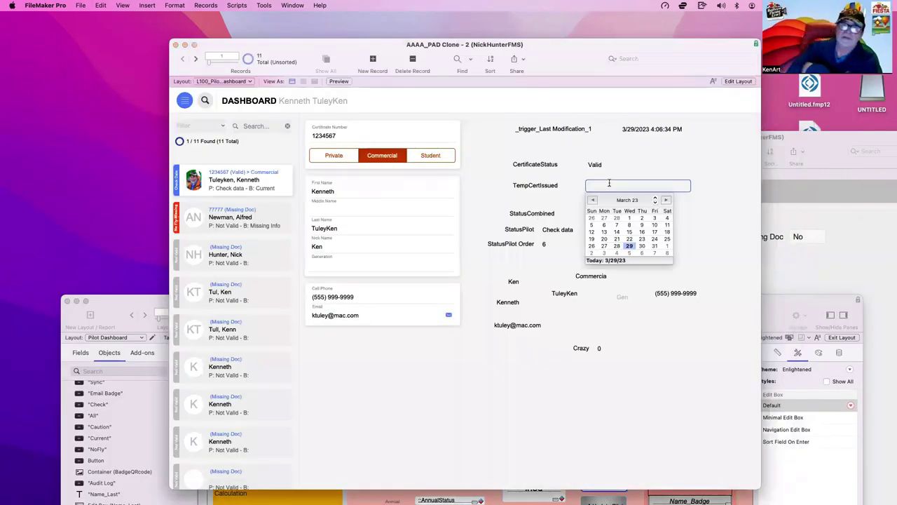
left_click(685, 225)
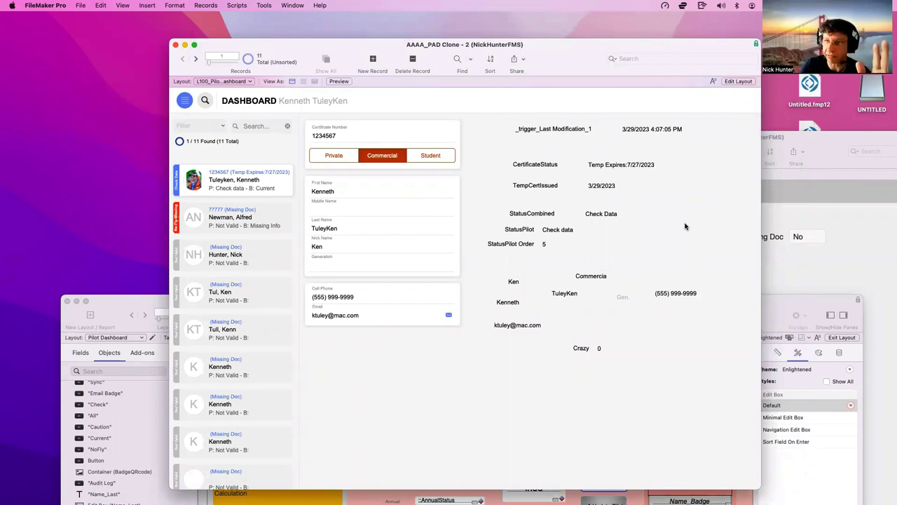
left_click(638, 188)
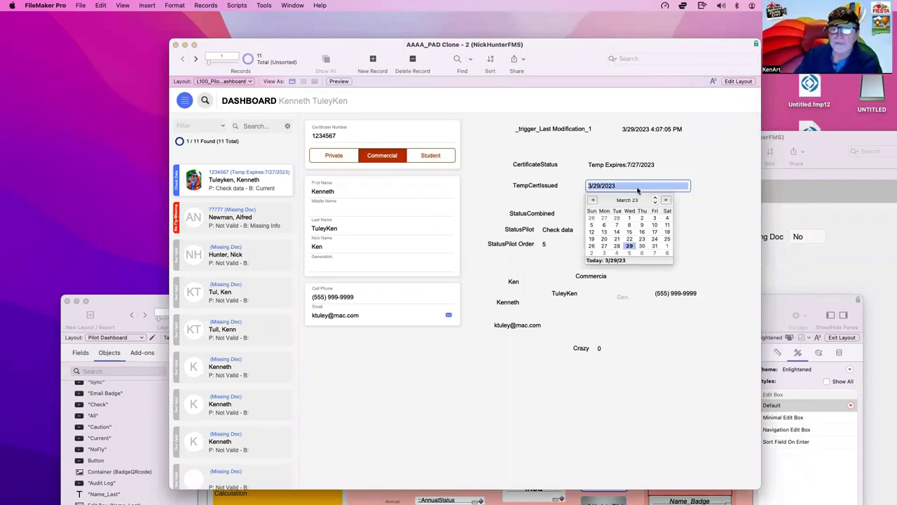
key("BackSpace")
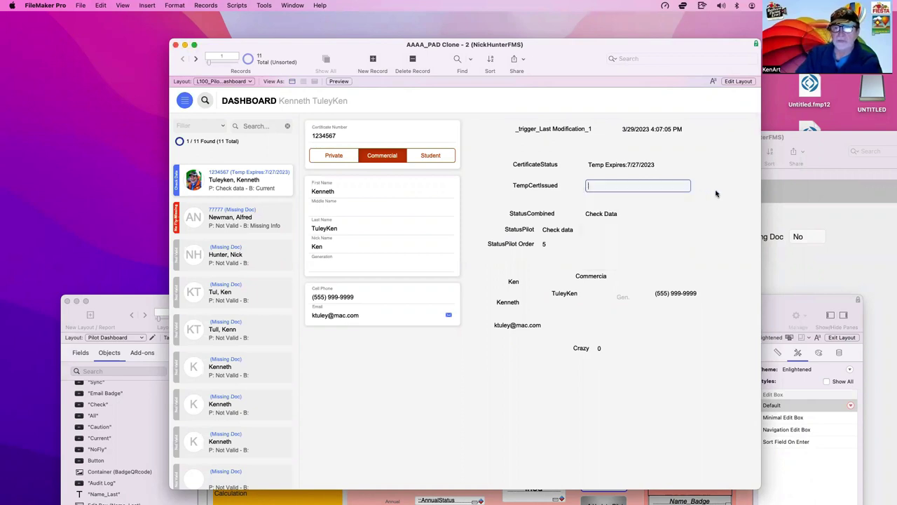
left_click(716, 194)
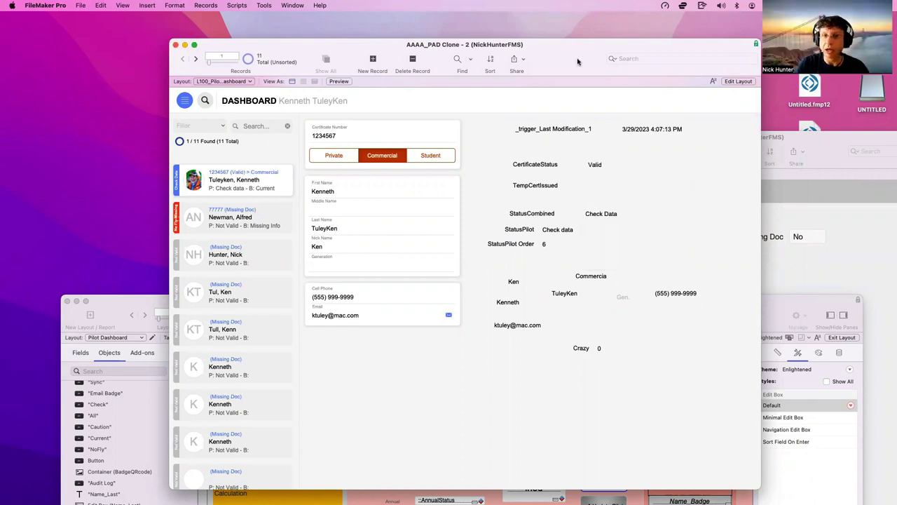
Move the dashboard window aside and delete the CertificatePicBack picture from the pilot documents record
left_click_drag(579, 62, 405, 62)
left_click(692, 255)
left_click(621, 269)
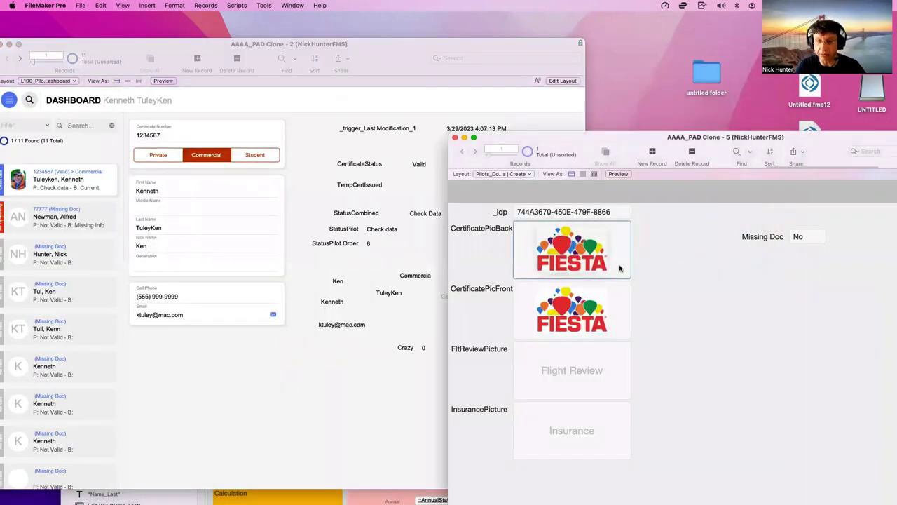
key("BackSpace")
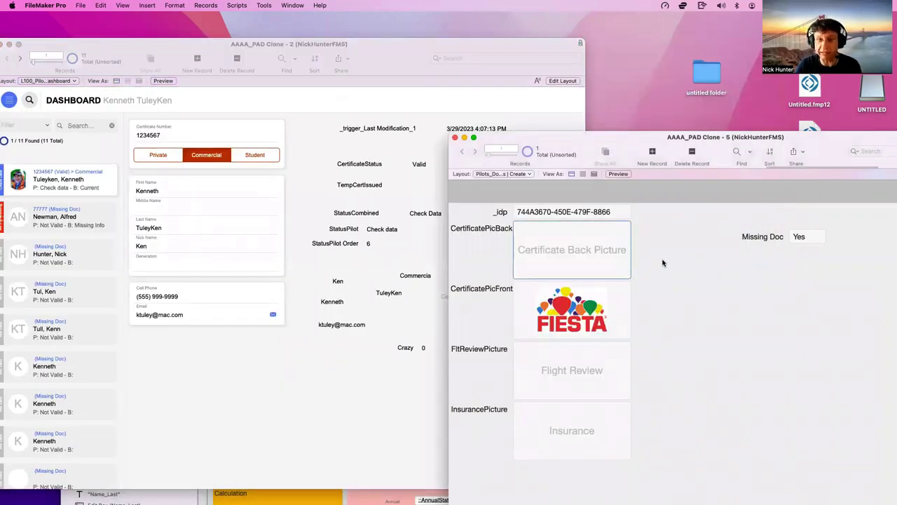
Return to the dashboard window and refresh _trigger_Last Modification_1 with the current timestamp to recalculate CertificateStatus
left_click(425, 163)
left_click(485, 133)
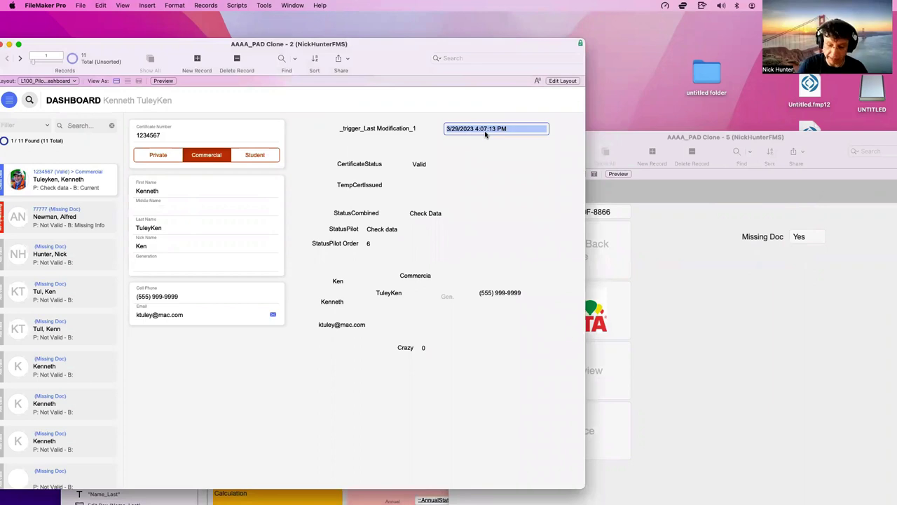
left_click(485, 133)
left_click(496, 143)
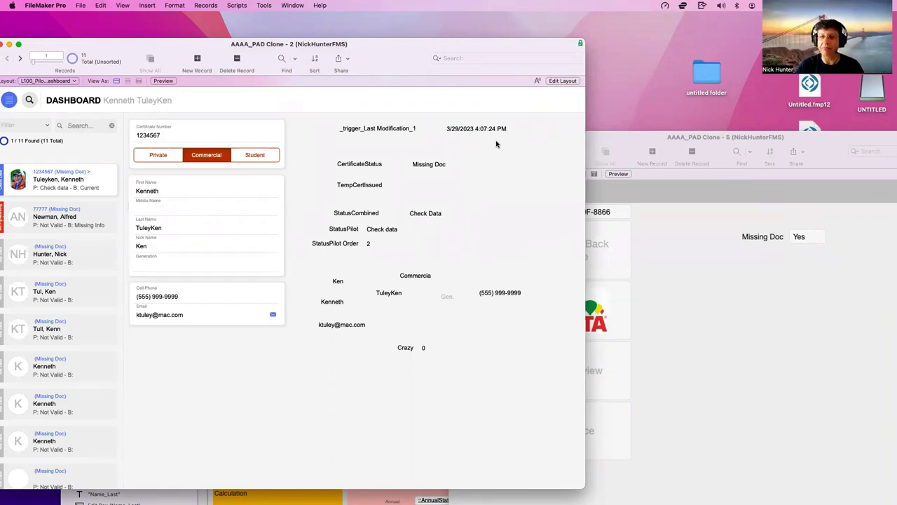
left_click(689, 259)
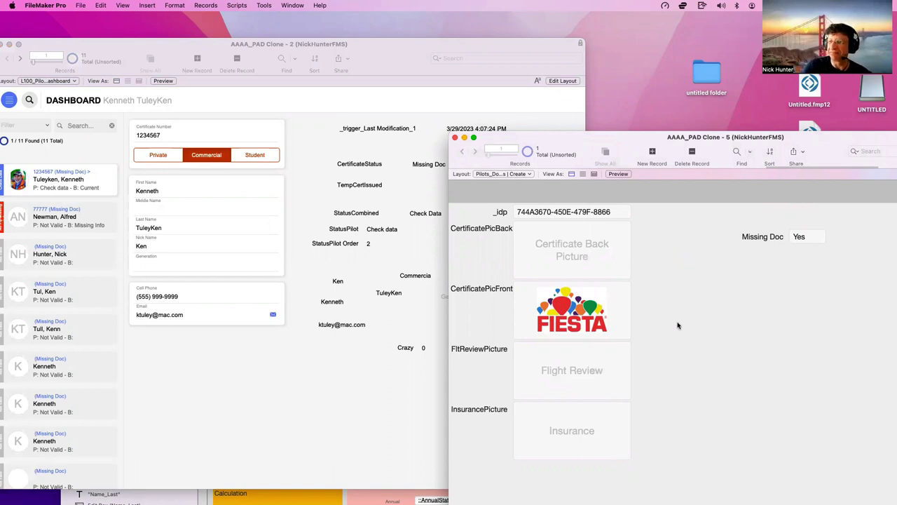
left_click(609, 251)
left_click(668, 243)
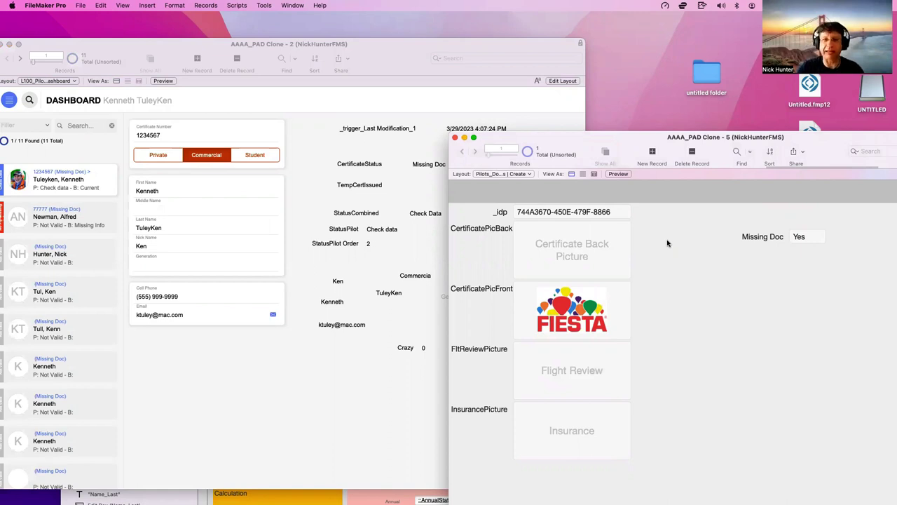
left_click(506, 174)
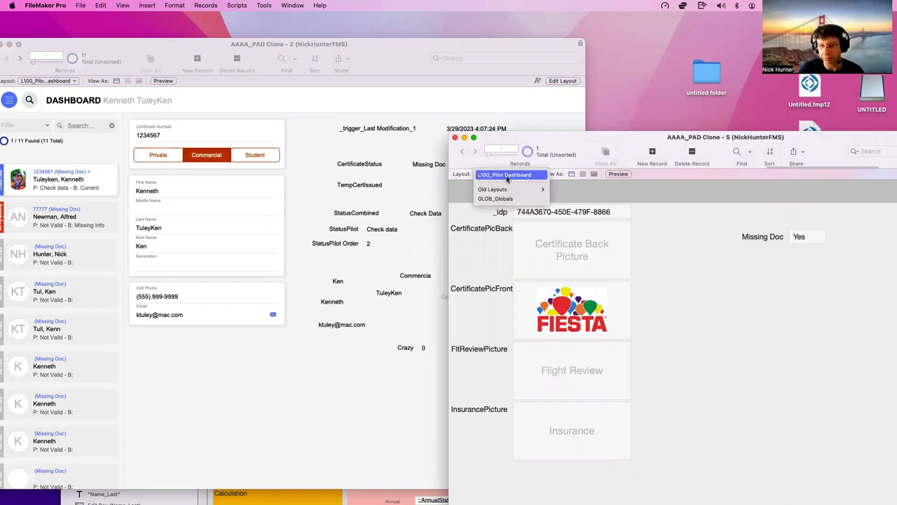
left_click(689, 281)
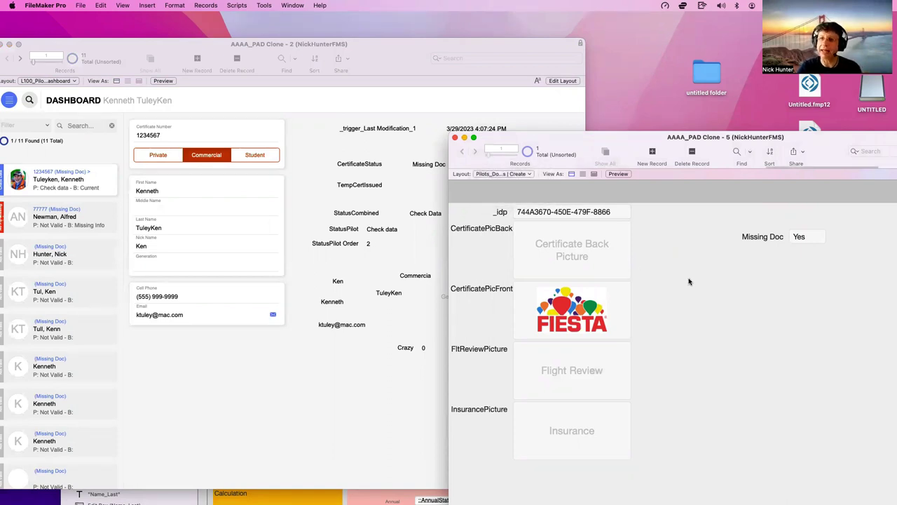
left_click(288, 203)
left_click(687, 237)
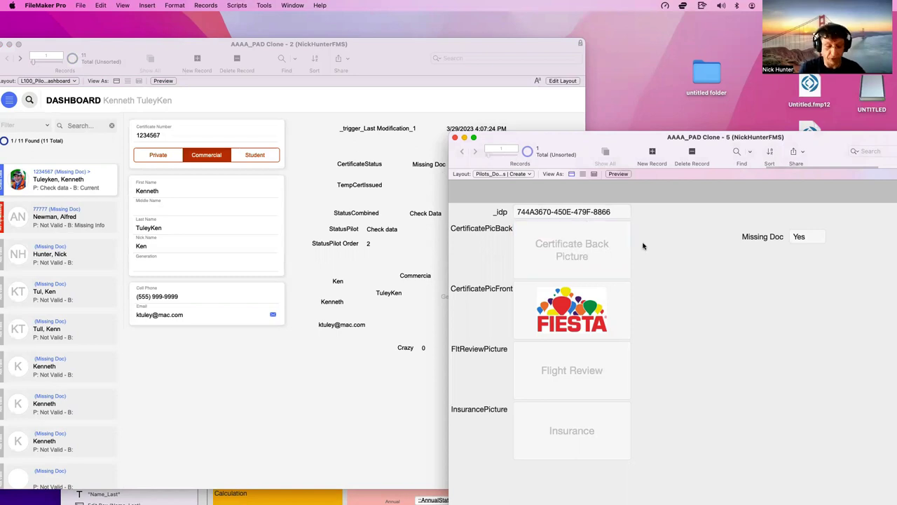
Open the Script Workspace and create a script folder named Documents directly below the Pilots folder
key("super+shift+s")
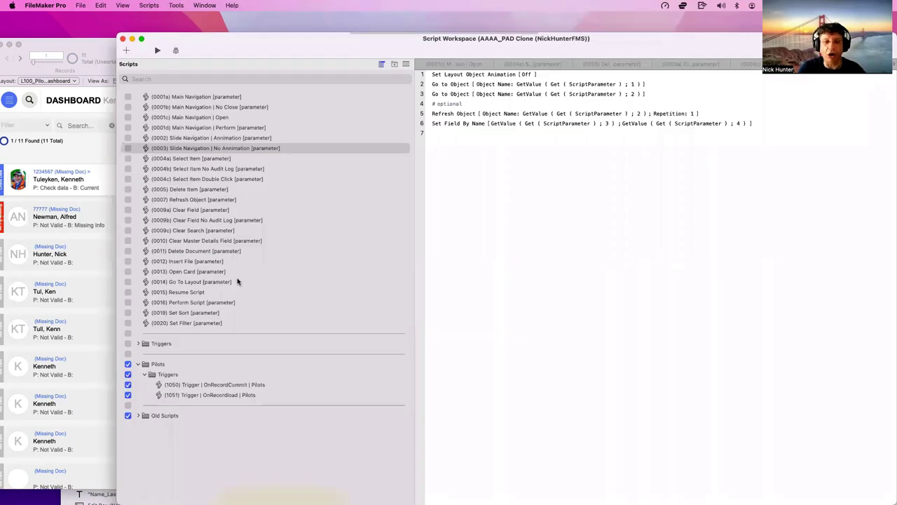
left_click(198, 394)
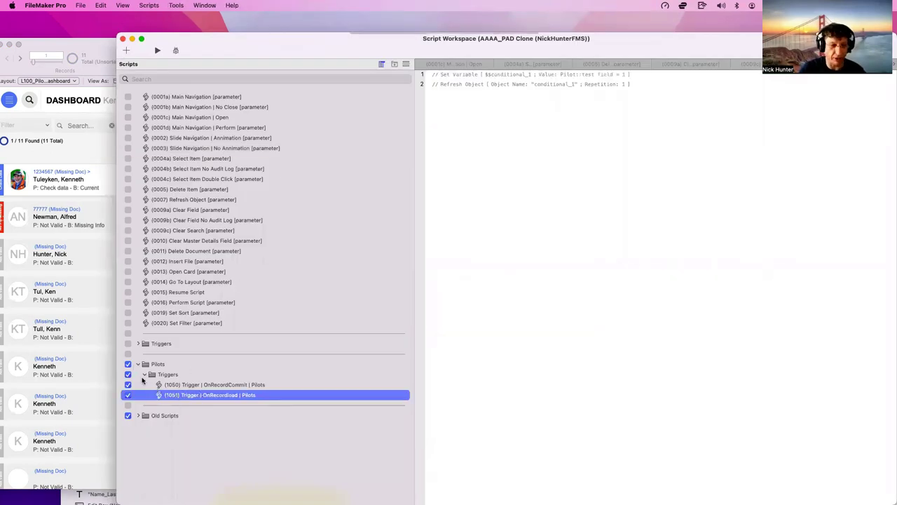
left_click(139, 365)
left_click(143, 368)
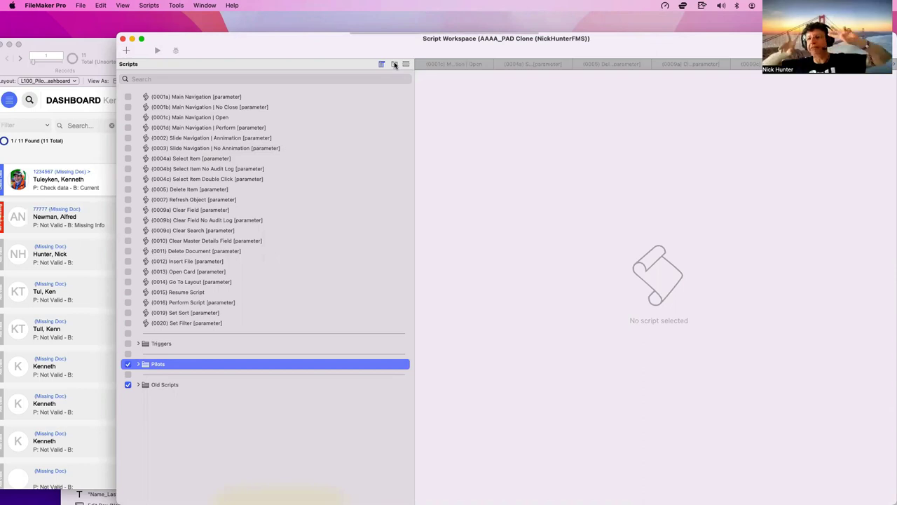
left_click(395, 64)
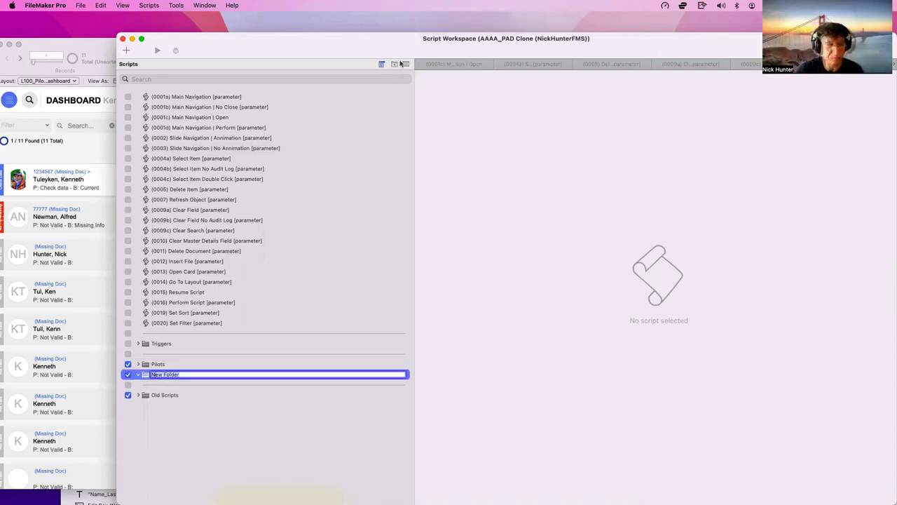
type("Document")
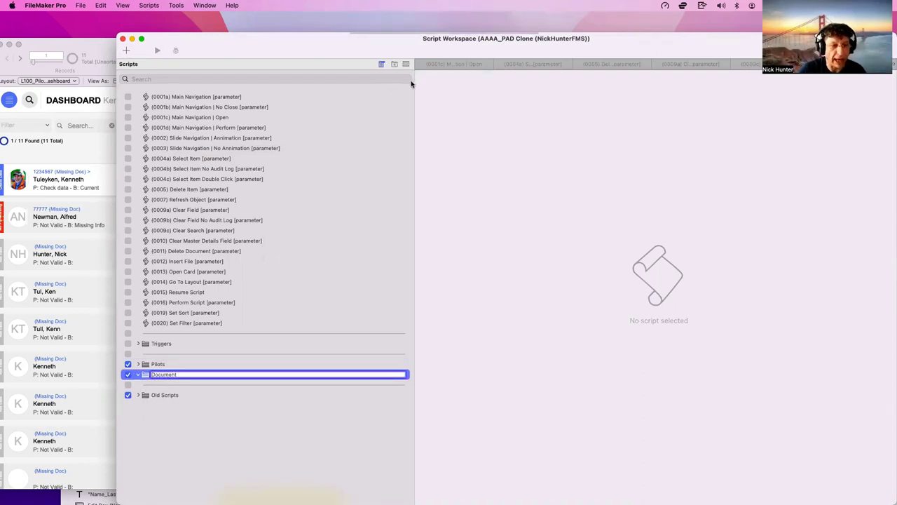
type("s")
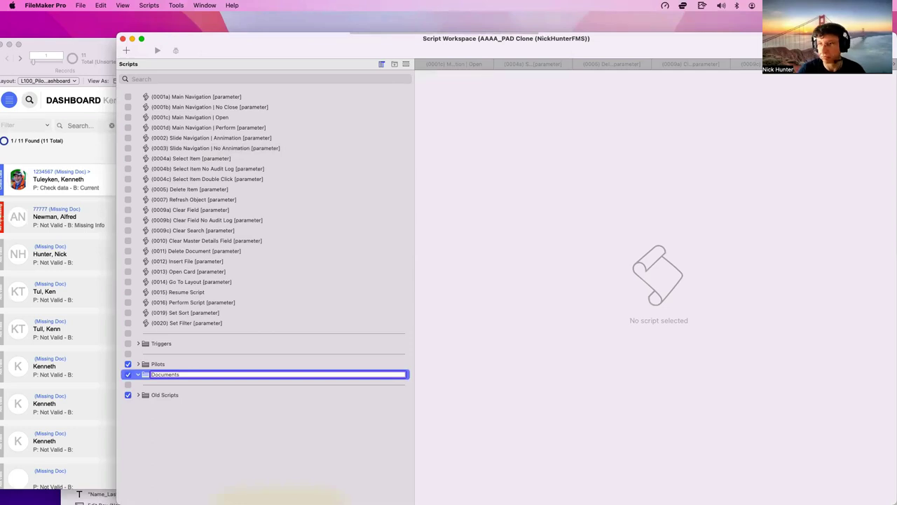
key("Return")
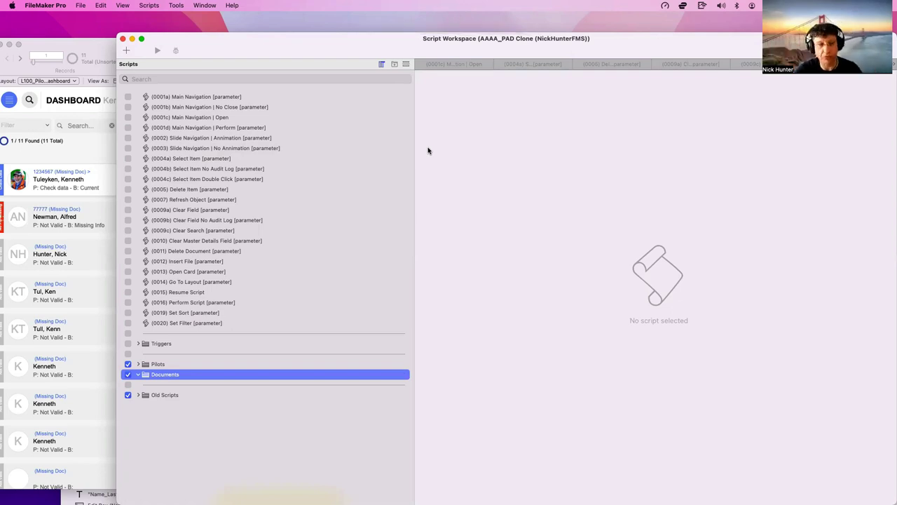
Duplicate the Pilots folder's Triggers subfolder, move the copy into the Documents folder and rename it Triggers
left_click(139, 364)
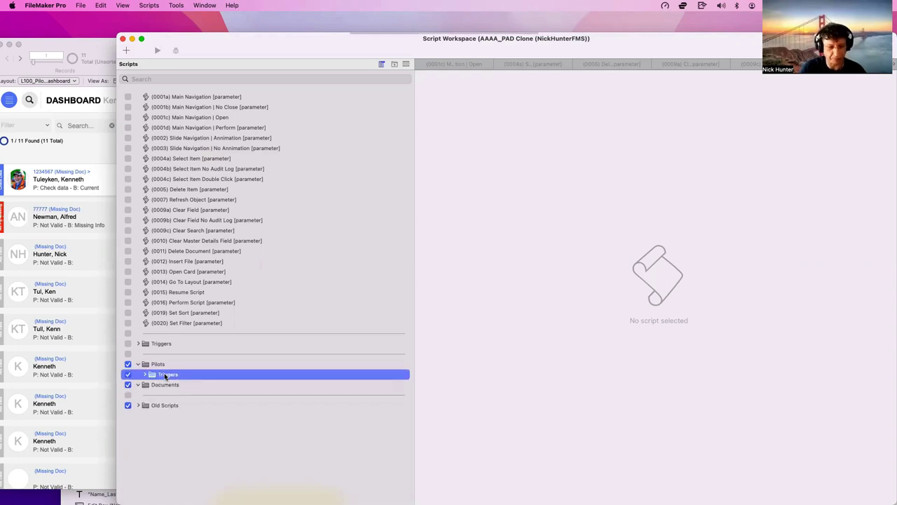
key("super+n")
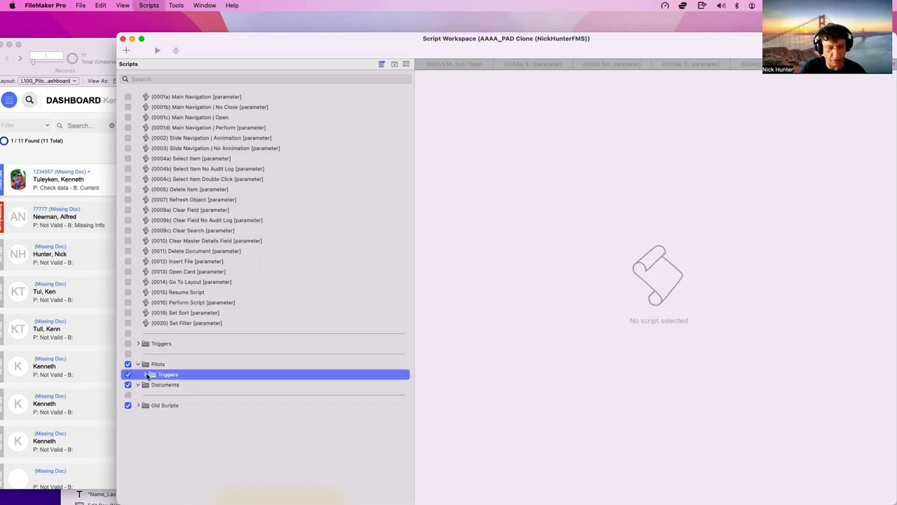
key("super+d")
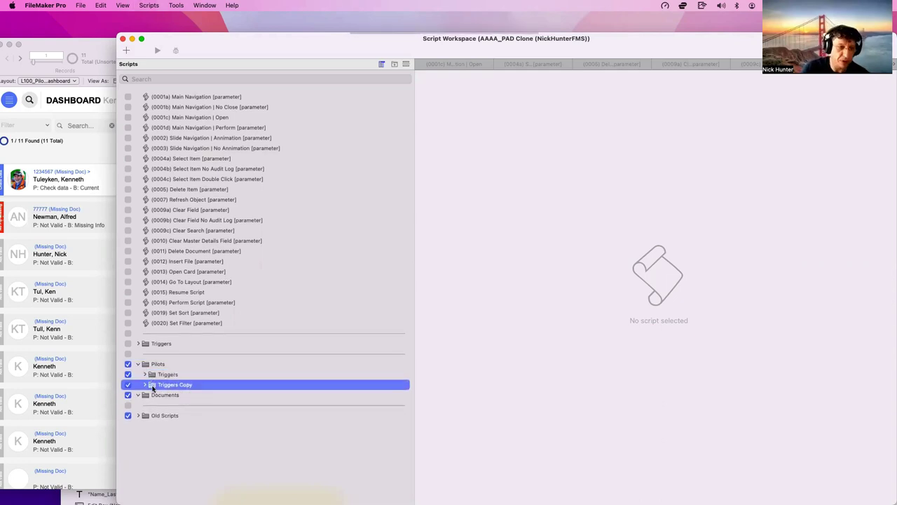
left_click_drag(153, 387, 175, 400)
double_click(187, 399)
key("BackSpace")
key("BackSpace")
key("BackSpace")
key("BackSpace")
key("BackSpace")
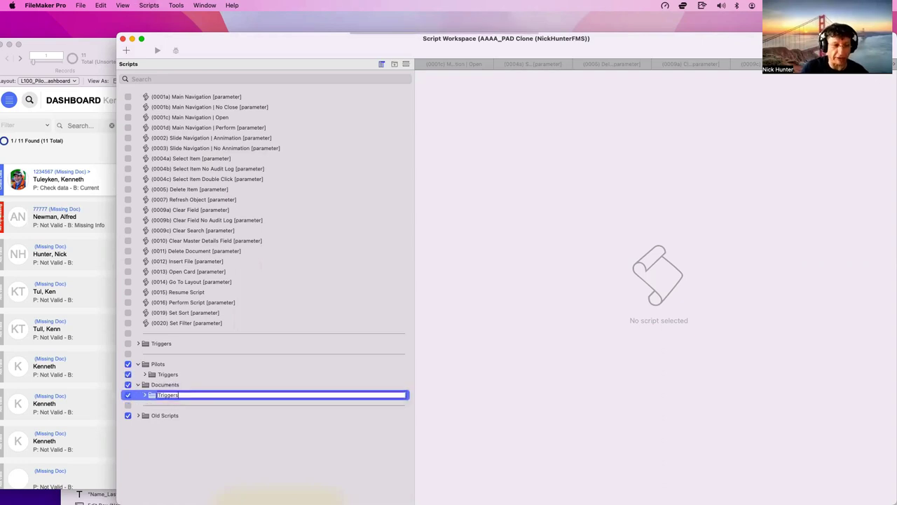
Change the ending of the copied OnRecordCommit trigger script's name in the Documents folder from Pilots to Documents
left_click(144, 395)
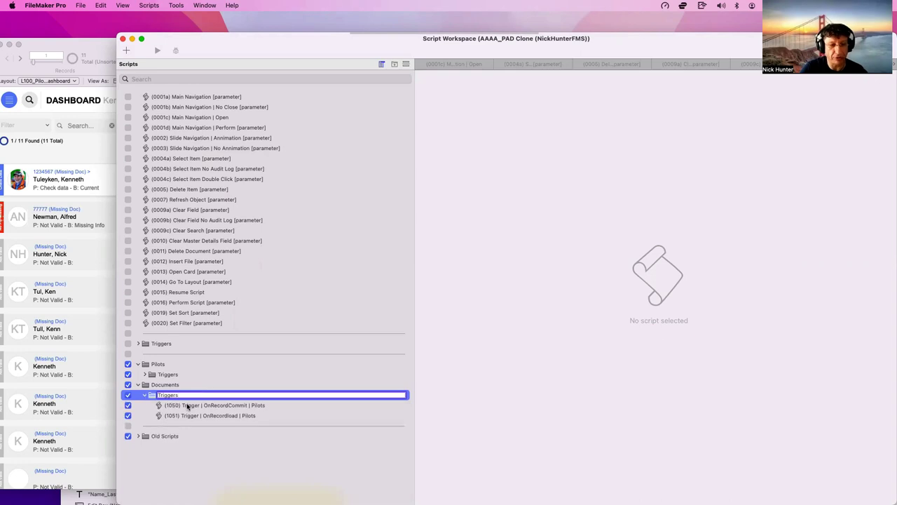
left_click(236, 406)
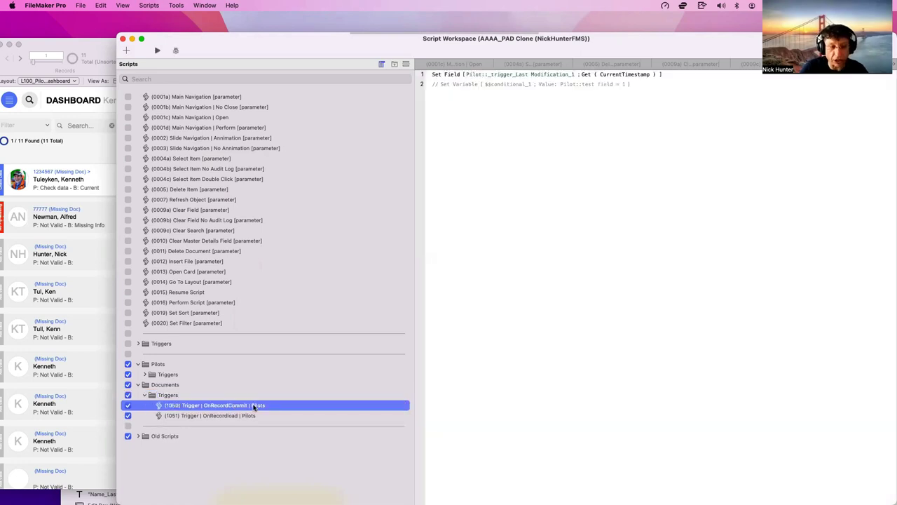
left_click(259, 406)
double_click(258, 406)
type("D")
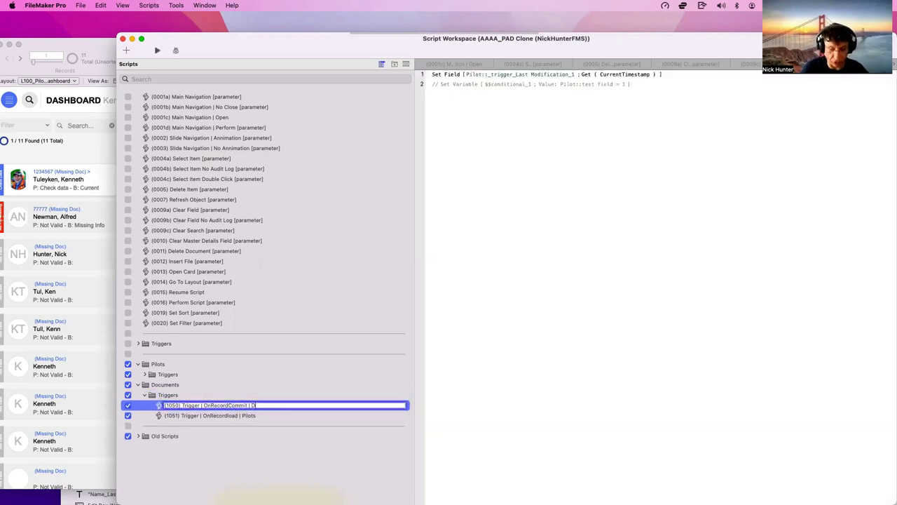
type("ocument")
key("BackSpace")
key("BackSpace")
key("BackSpace")
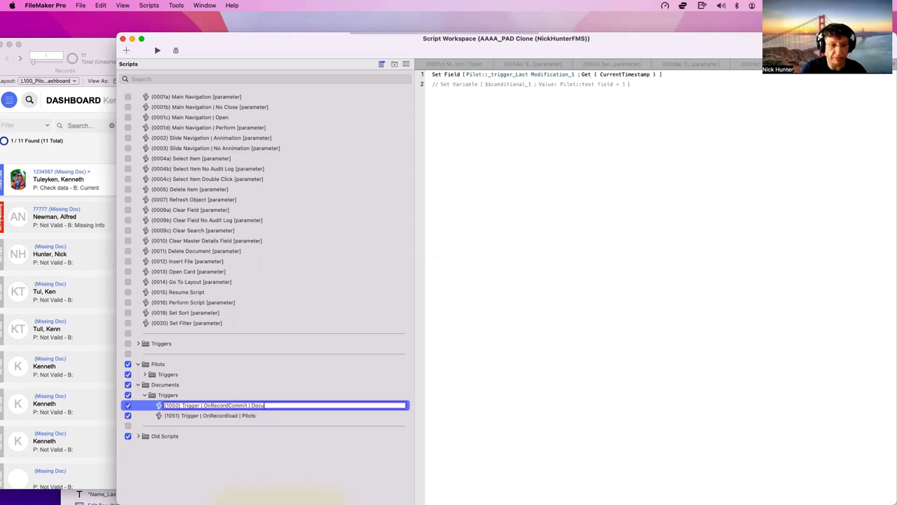
type("ents")
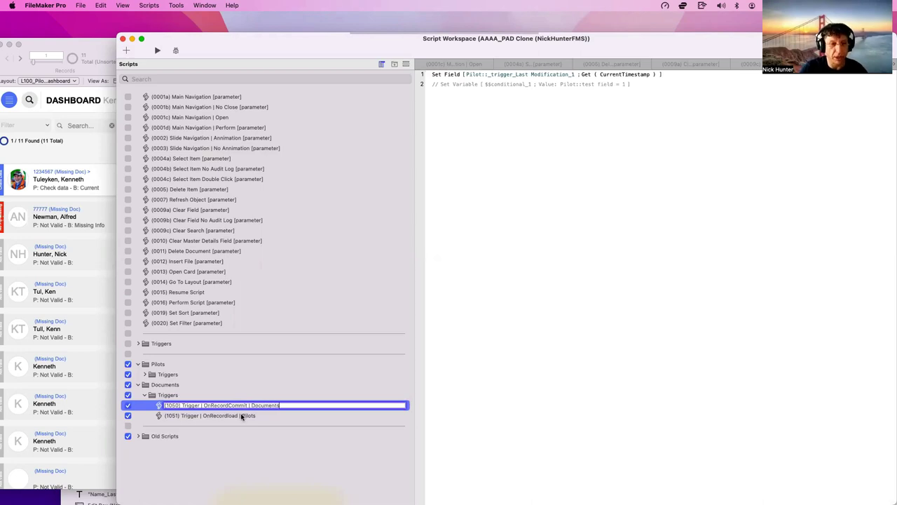
Change the ending of the copied OnRecordload trigger script's name to Documents
left_click(241, 416)
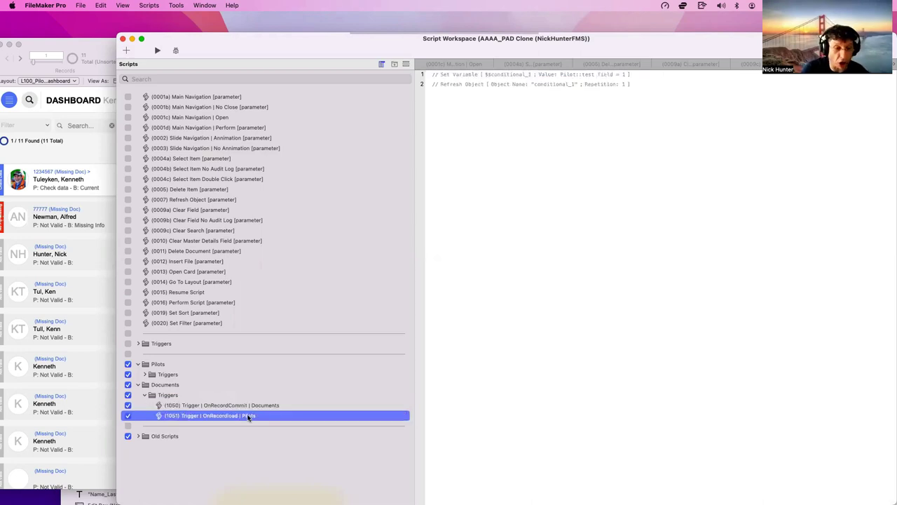
left_click(248, 416)
double_click(249, 416)
type("Document")
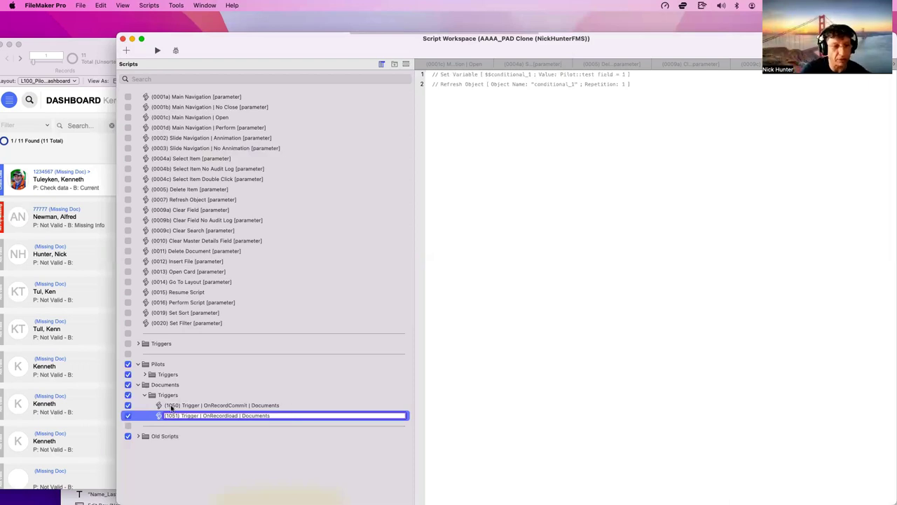
Renumber the Documents trigger scripts to 2050 for OnRecordCommit and 2051 for OnRecordload
left_click(172, 407)
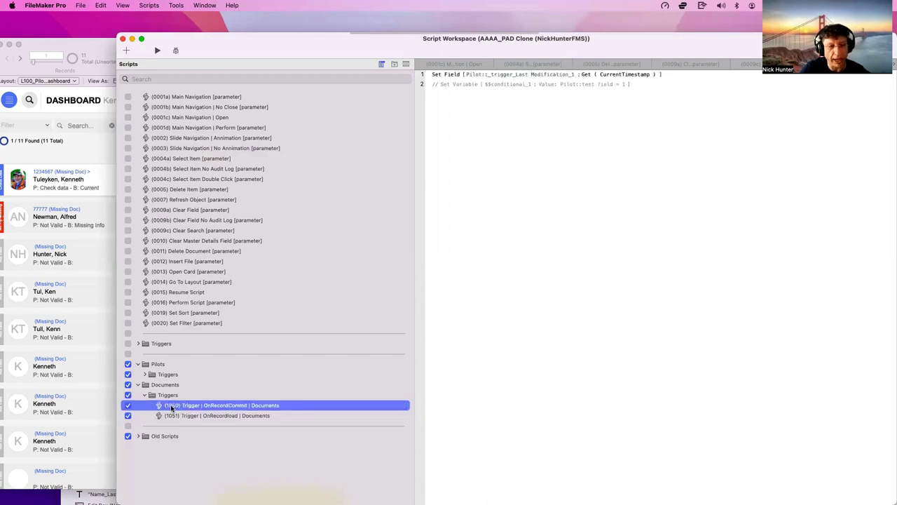
left_click(172, 407)
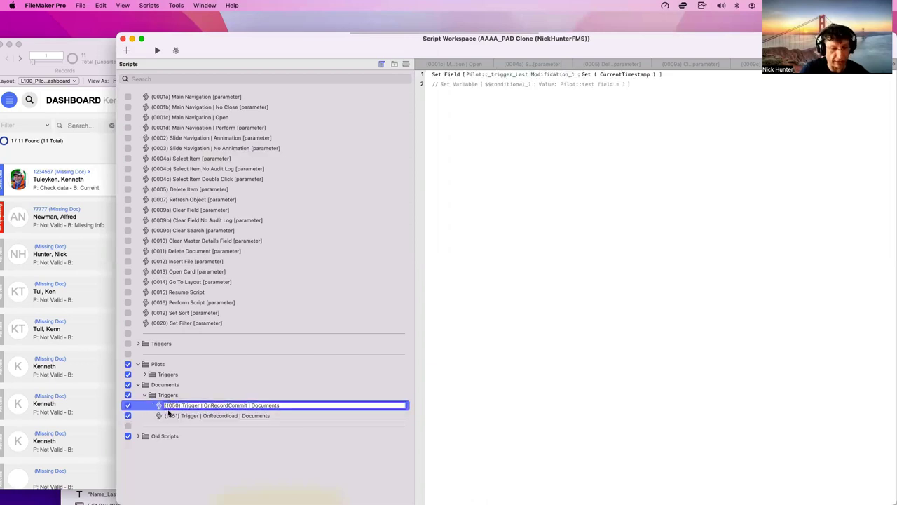
type("2")
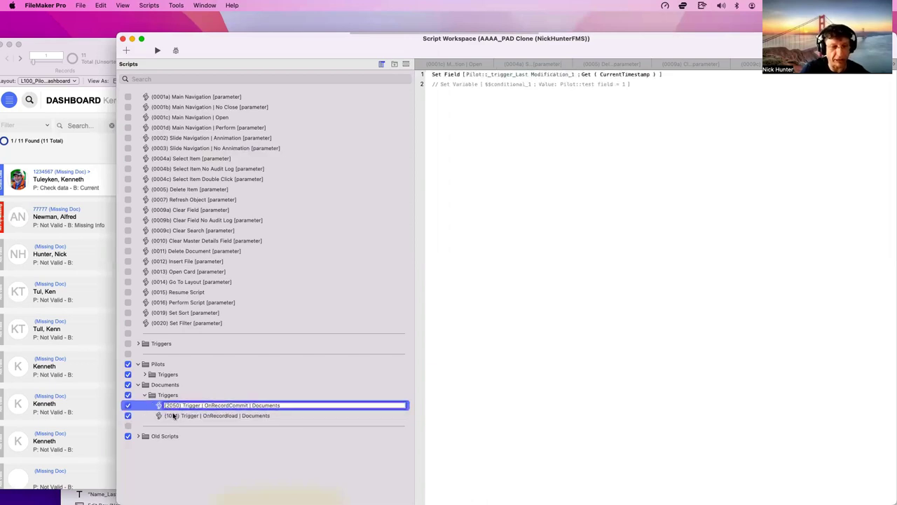
left_click(173, 416)
left_click(171, 416)
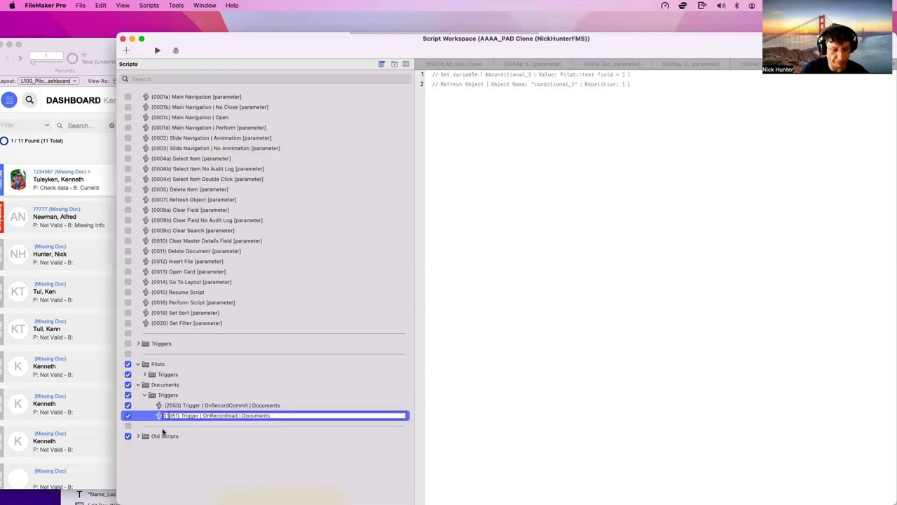
type("2")
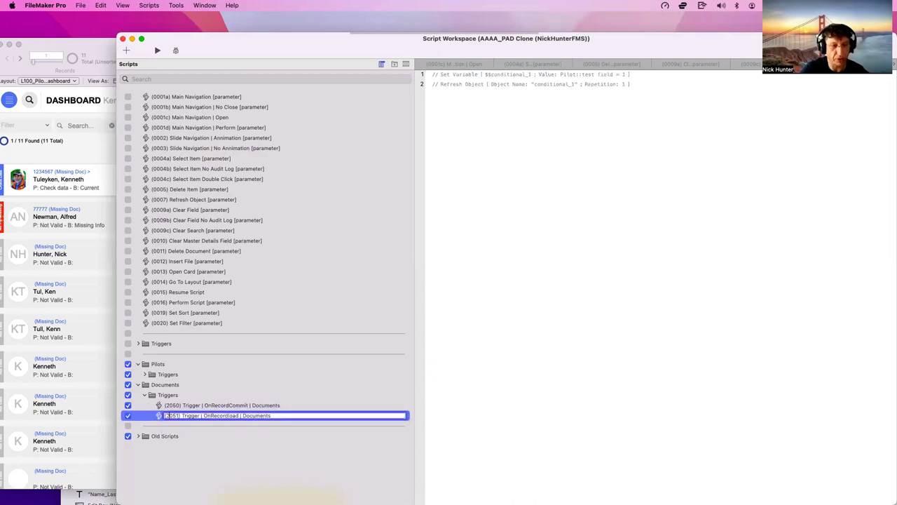
Delete the disabled Set Variable step from the script (2050) Trigger | OnRecordCommit | Documents
left_click(275, 406)
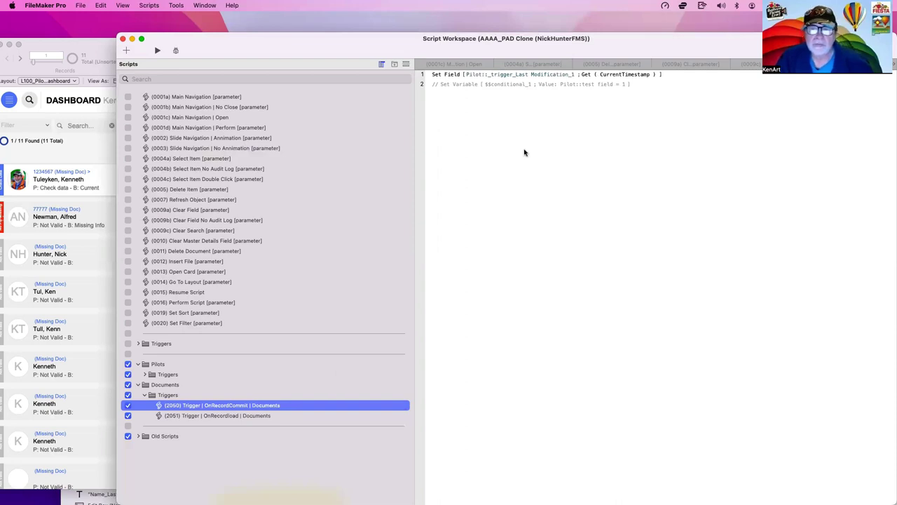
left_click(435, 84)
key("BackSpace")
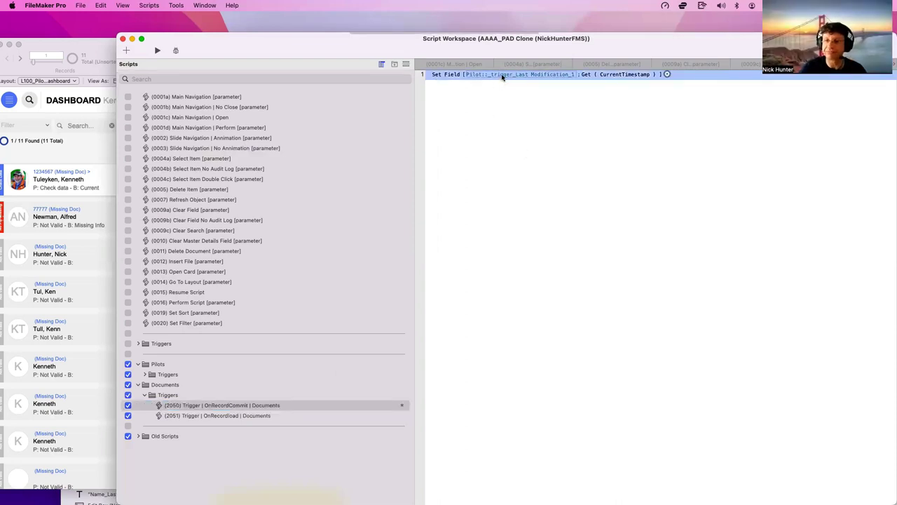
Try Pilots_Documents | Create as the Set Field step's target table and return the target to Pilot::_trigger_Last Modification_1
left_click(502, 74)
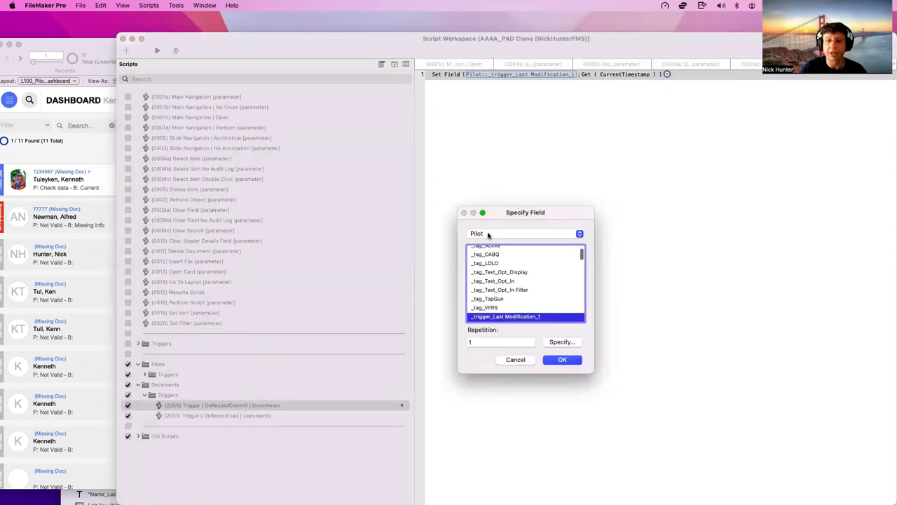
left_click(489, 234)
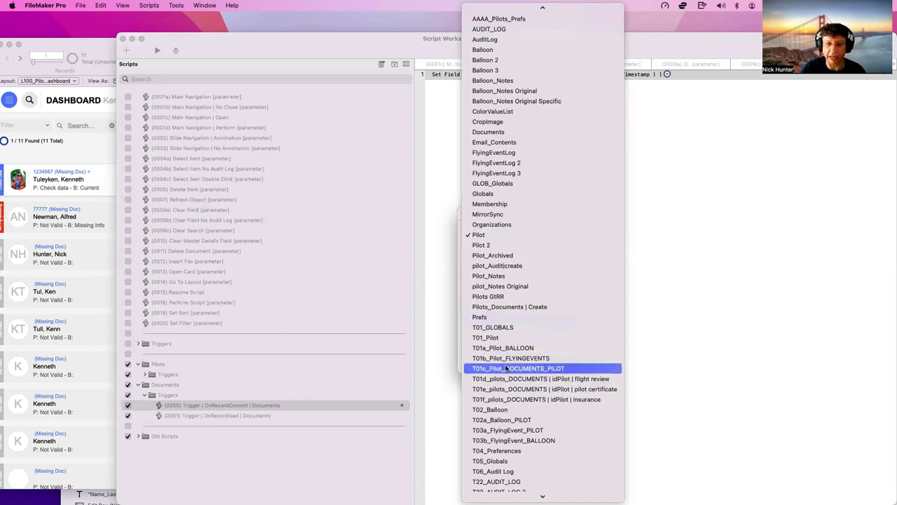
left_click(509, 306)
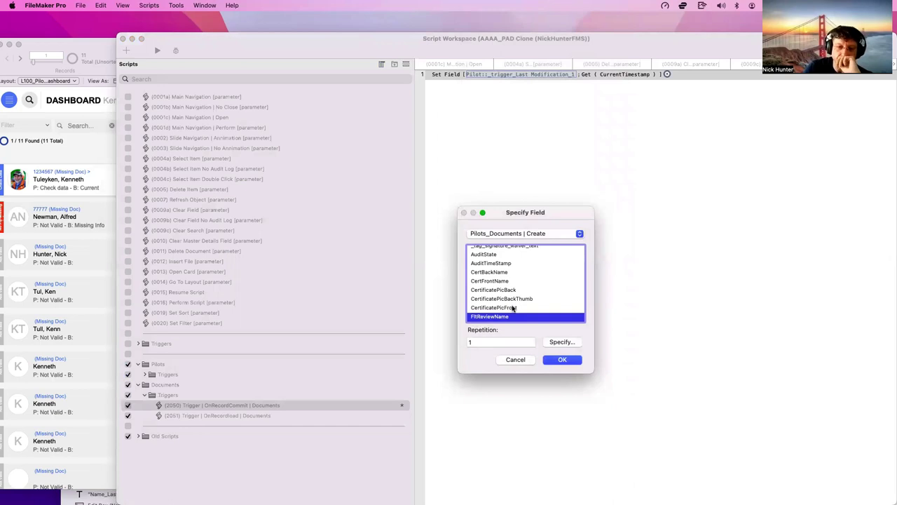
scroll(513, 309, "up", 3)
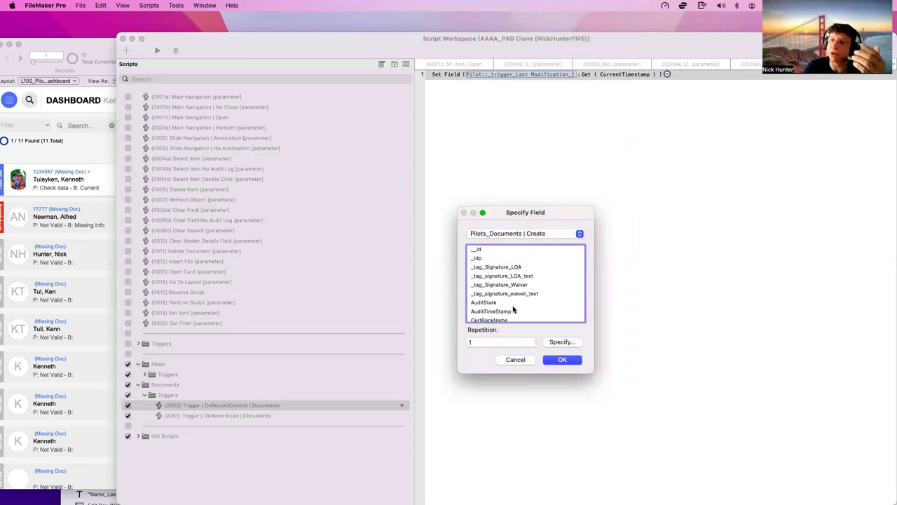
left_click(512, 236)
scroll(511, 237, "up", 3)
left_click(514, 238)
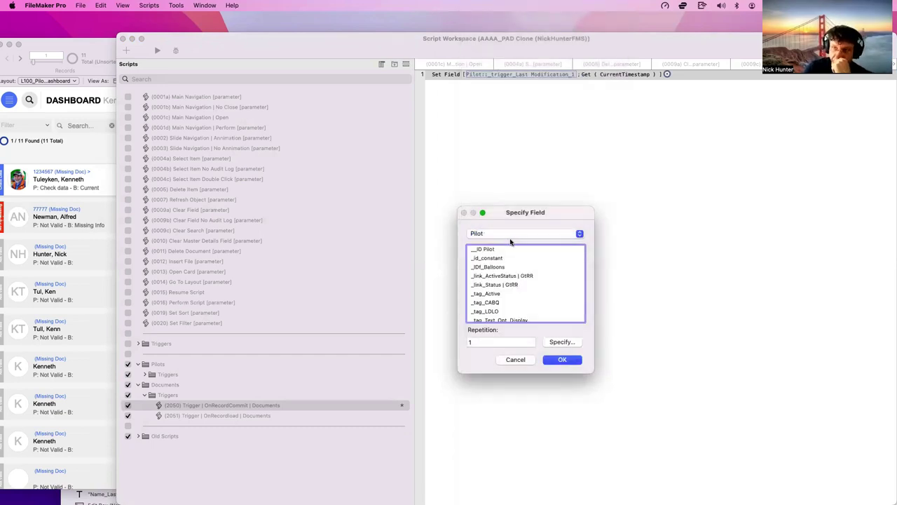
scroll(515, 281, "down", 5)
left_click(517, 299)
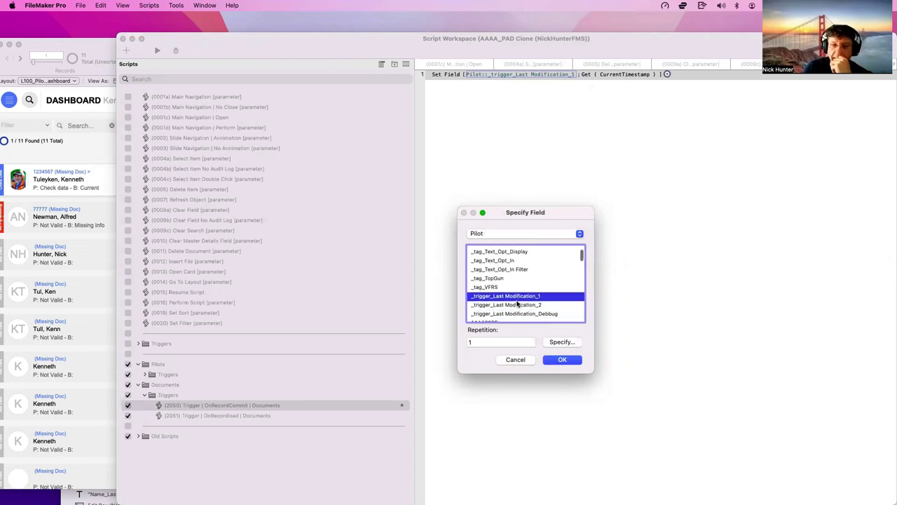
key("Return")
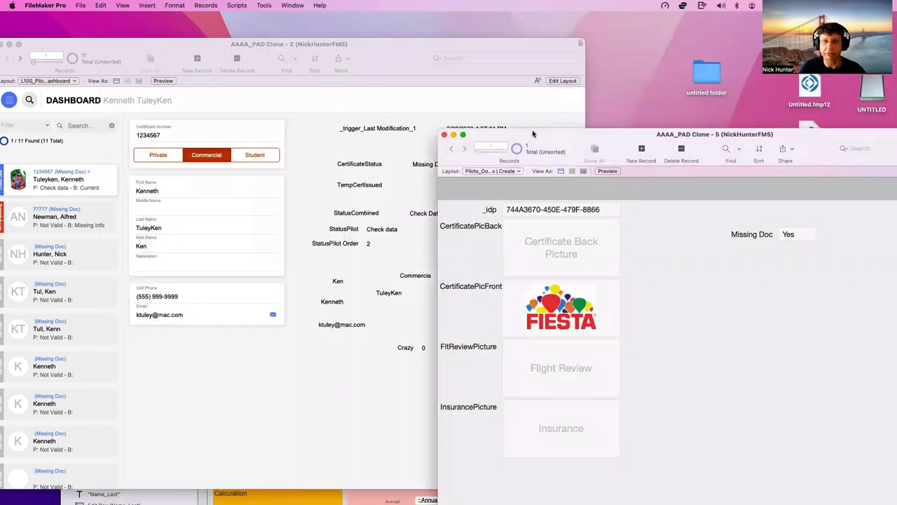
Collapse the Balloon table occurrence in the relationships graph and move Pilots_Documents | Create up beneath it
left_click_drag(533, 133, 412, 80)
key("super+shift+d")
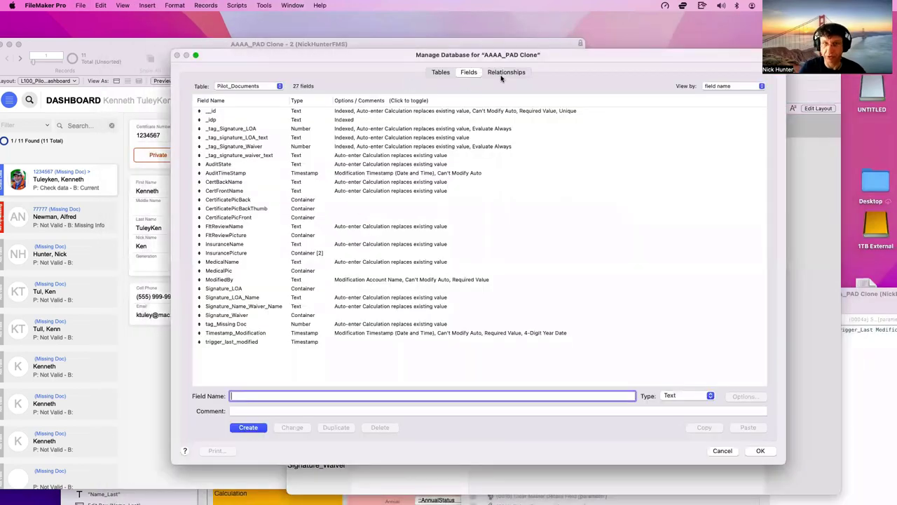
left_click(501, 76)
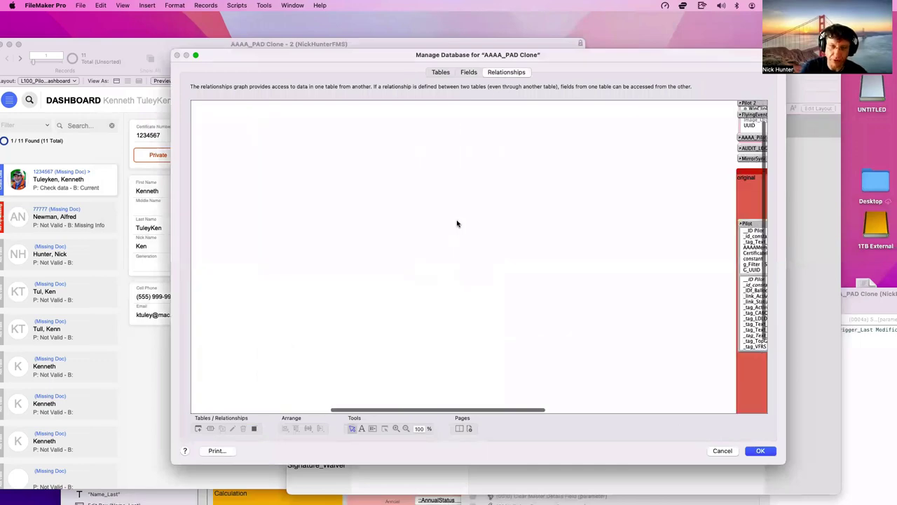
scroll(457, 223, "right", 10)
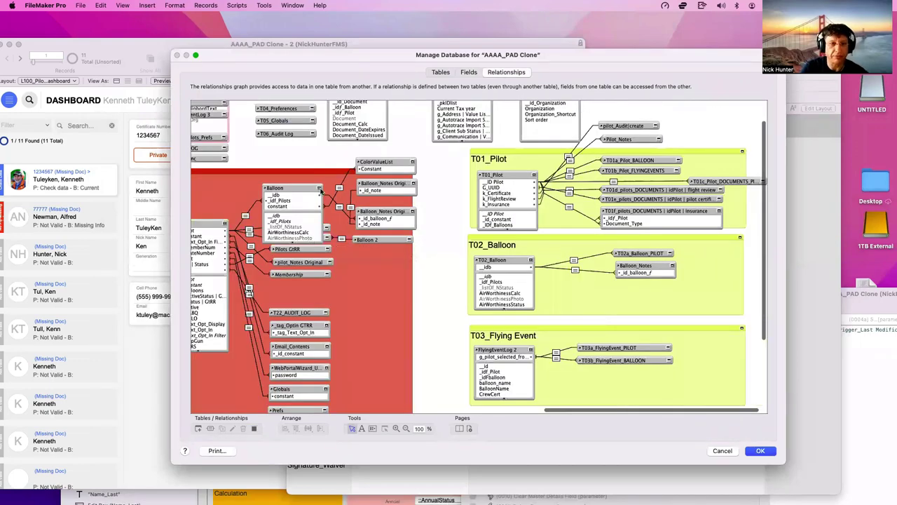
left_click(319, 189)
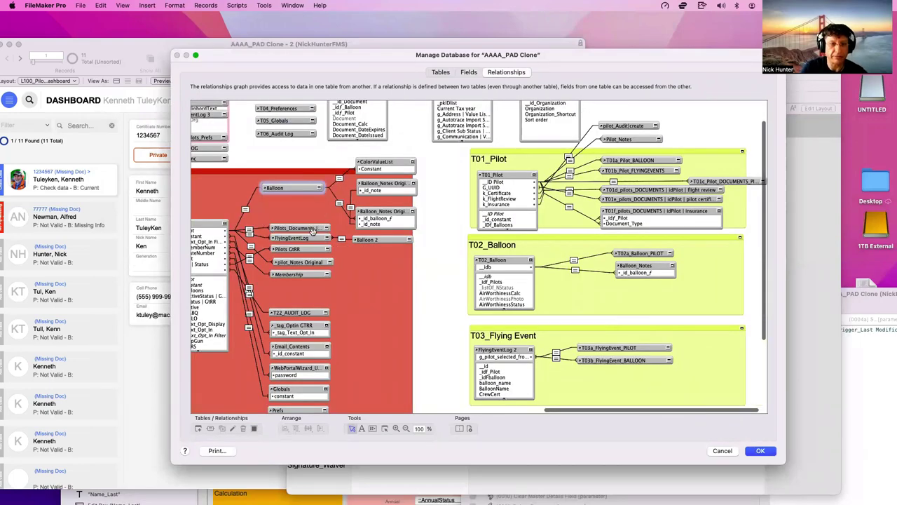
scroll(312, 227, "left", 4)
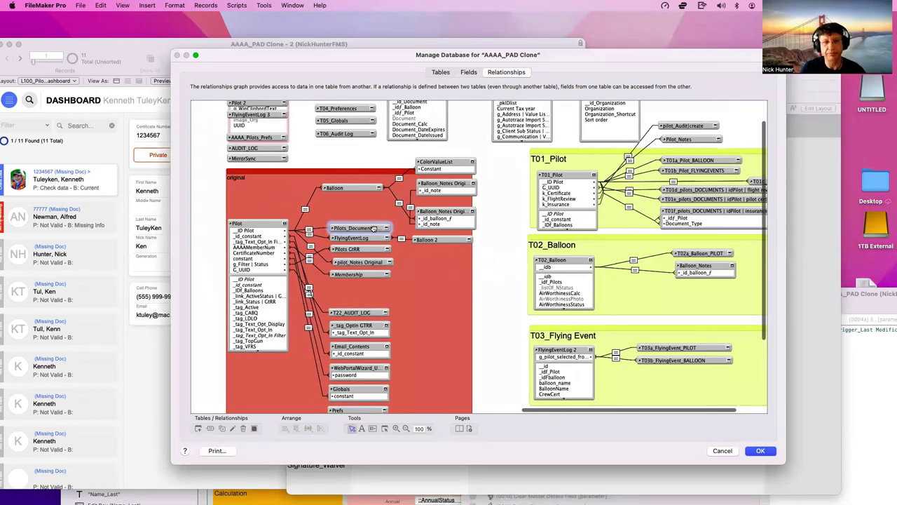
left_click_drag(374, 229, 409, 215)
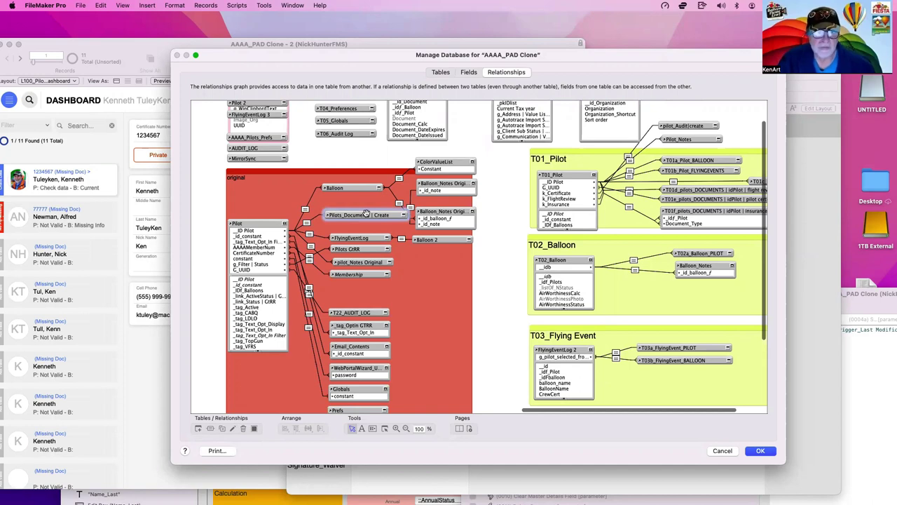
Check the match fields of the relationship between Pilot and Pilots_Documents | Create, and save the graph changes
left_click(273, 223)
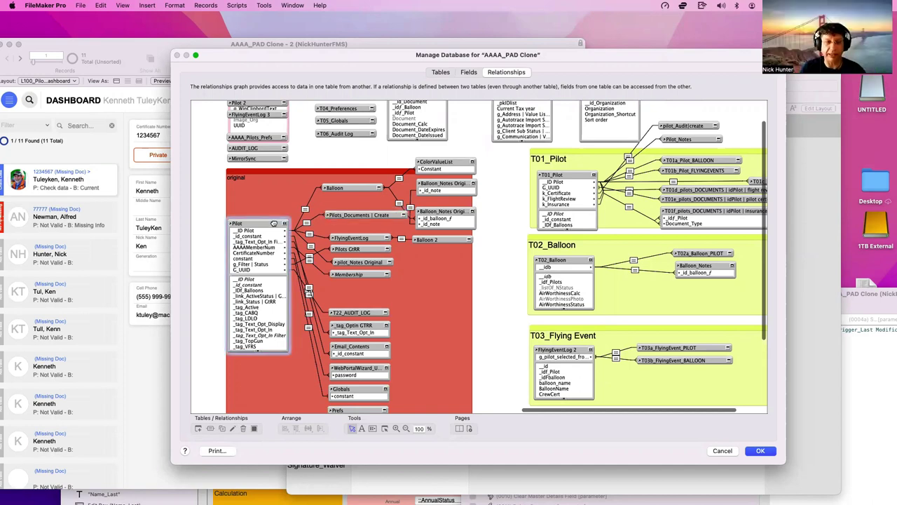
double_click(306, 225)
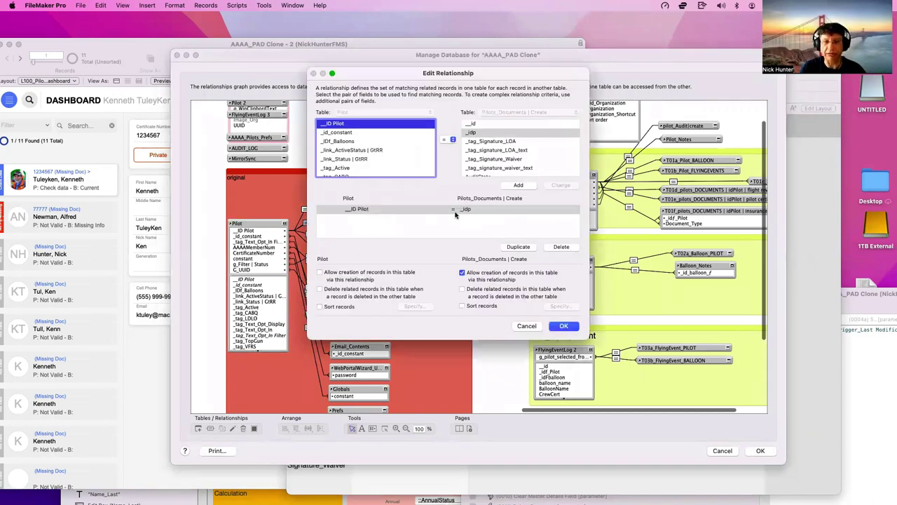
left_click(527, 325)
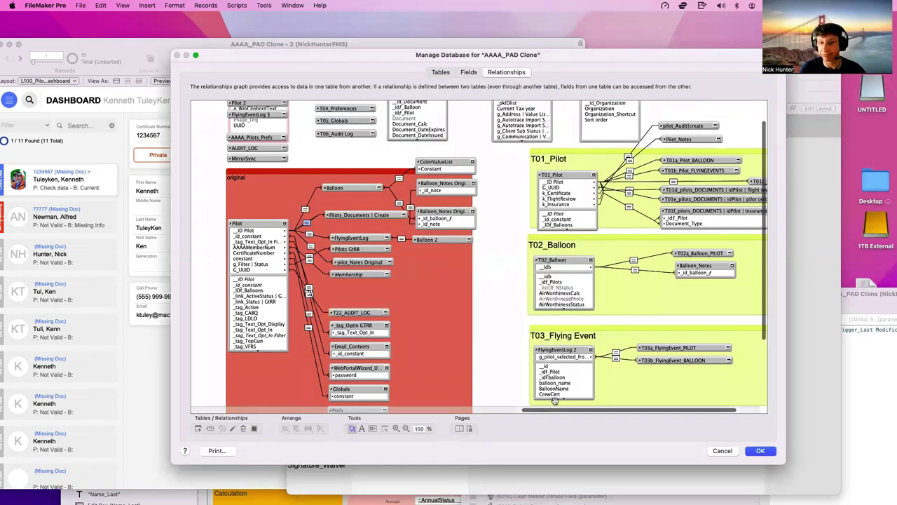
left_click(759, 451)
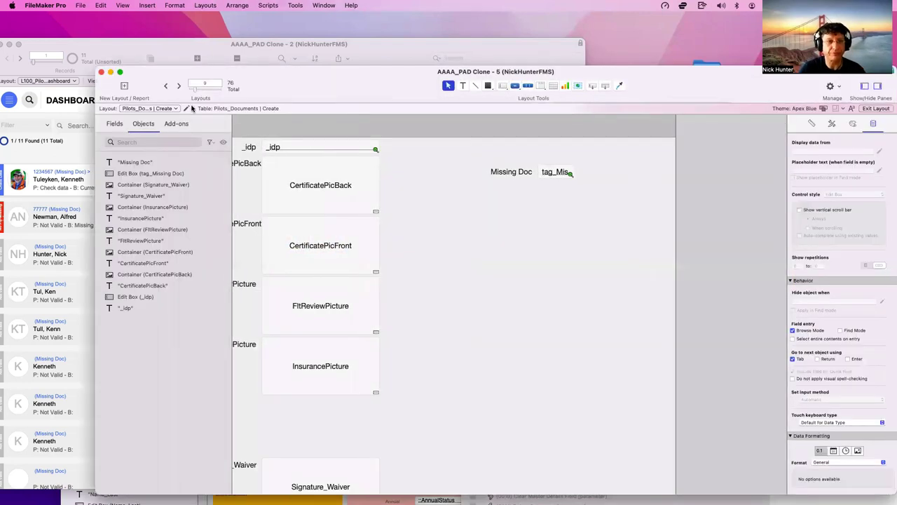
Assign script (2050) Trigger | OnRecordCommit | Documents to the OnRecordCommit event of the Pilots_Documents | Create layout
left_click(186, 108)
left_click(551, 173)
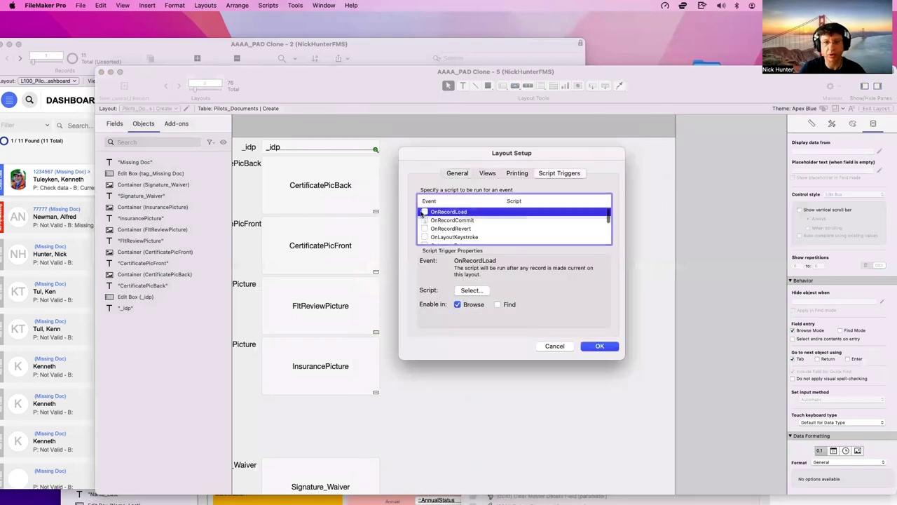
left_click(423, 221)
scroll(571, 425, "down", 10)
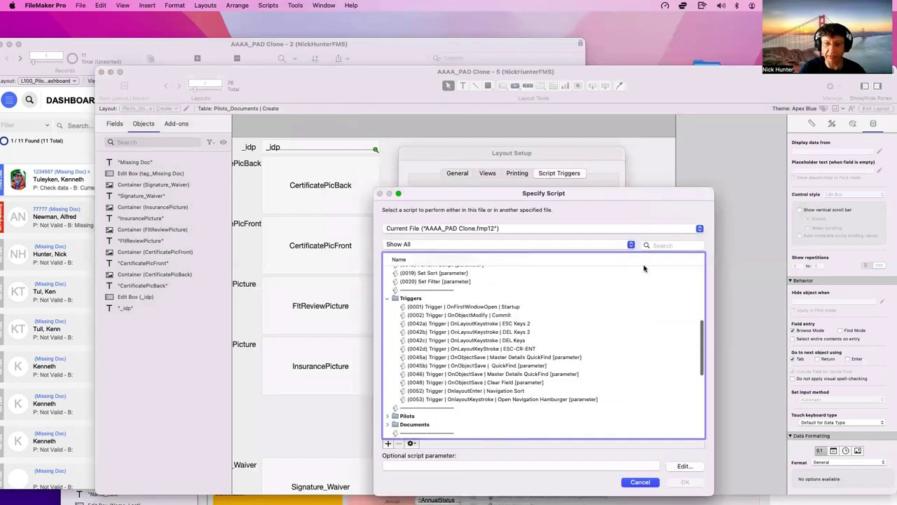
left_click(652, 245)
type("2051")
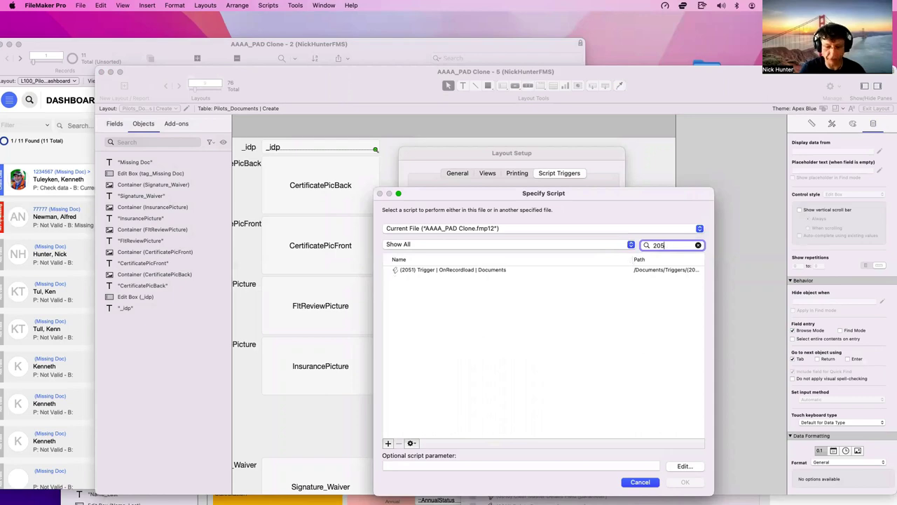
type("0")
double_click(519, 274)
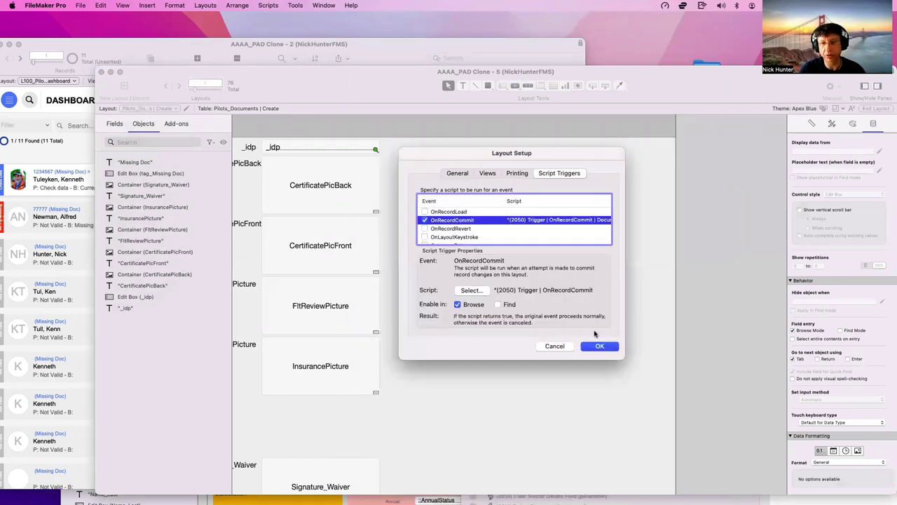
left_click(600, 346)
Copy the CertificatePicFront image into CertificatePicBack in Browse mode and commit the document record
left_click_drag(352, 102, 531, 152)
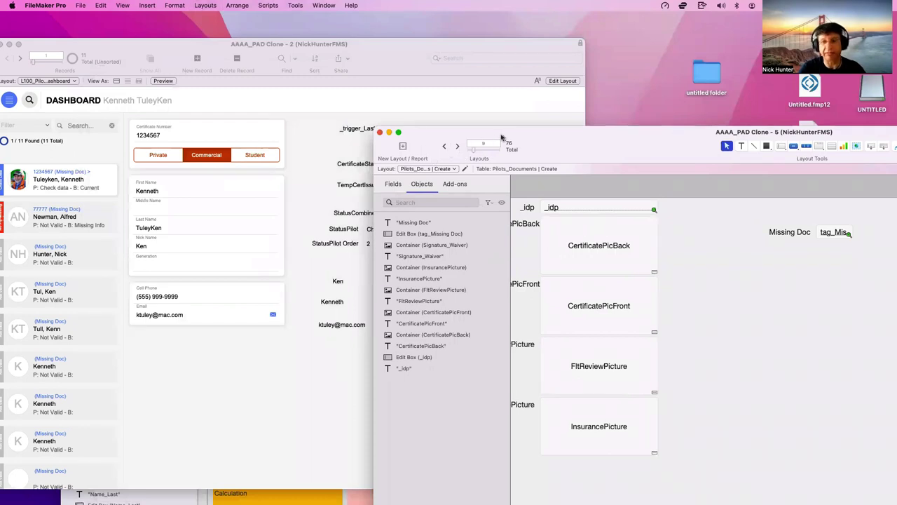
key("super+b")
left_click(666, 244)
key("super+c")
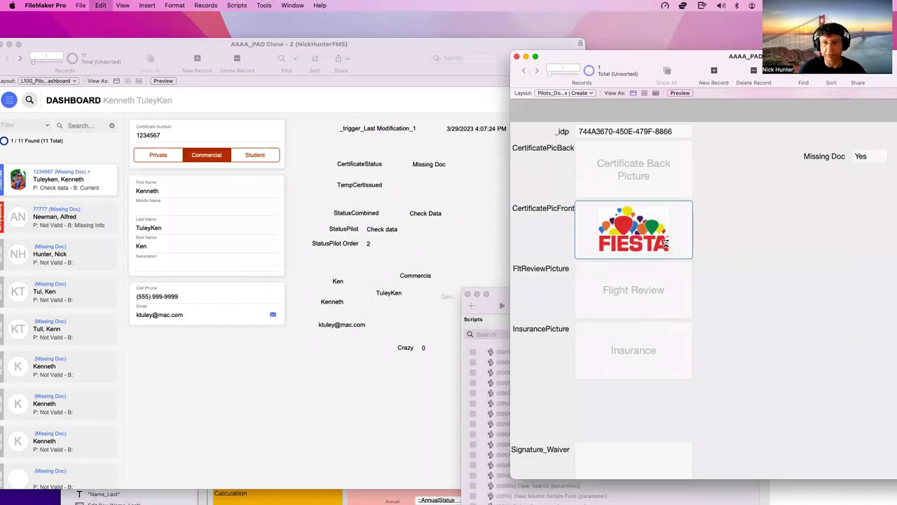
key("super+x")
key("super+v")
left_click(438, 167)
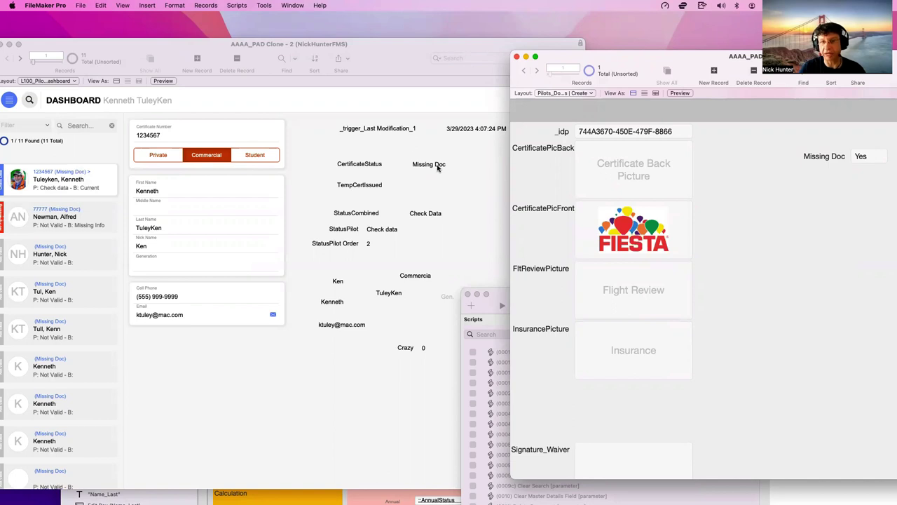
left_click(634, 169)
key("super+v")
left_click(716, 189)
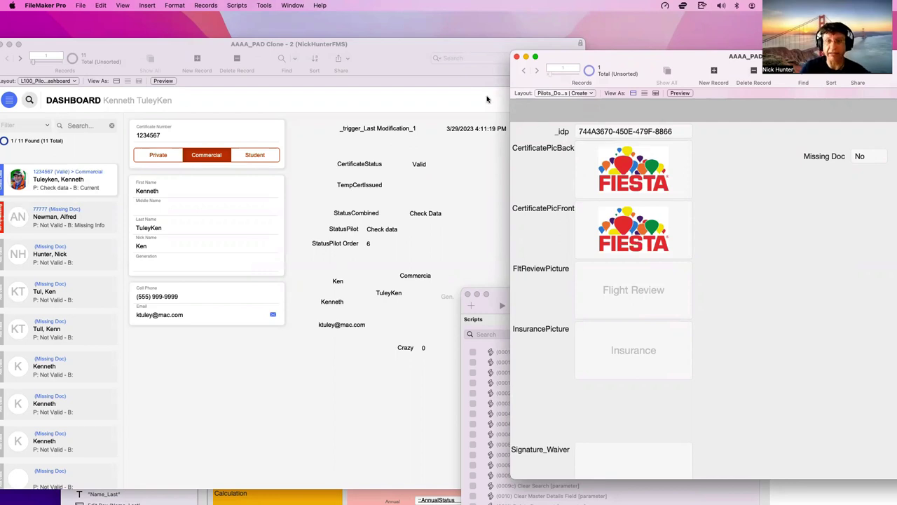
Clear the CertificatePicBack image and commit the record to test the trigger
left_click_drag(413, 60, 388, 61)
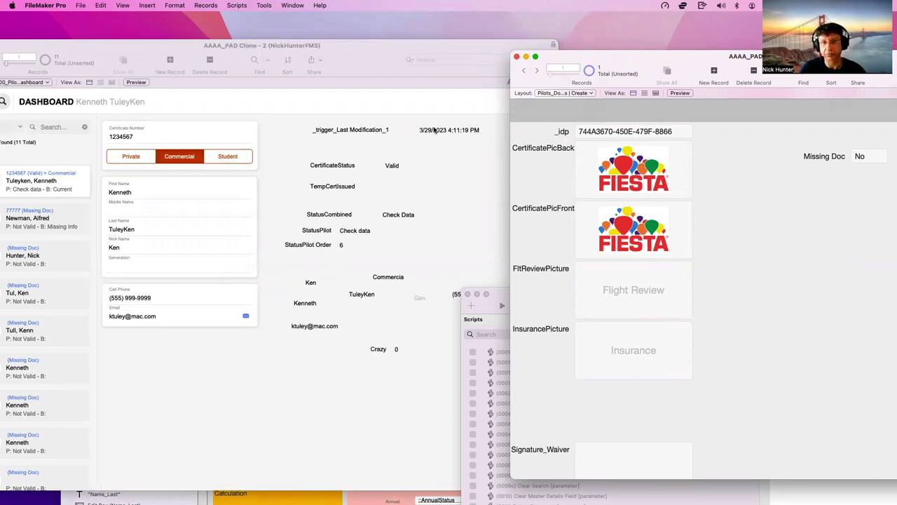
left_click(632, 178)
key("BackSpace")
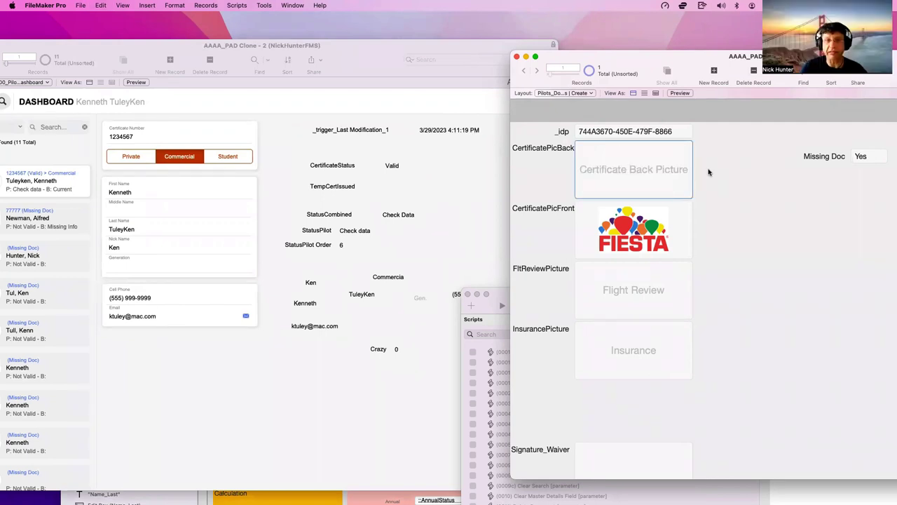
left_click(708, 172)
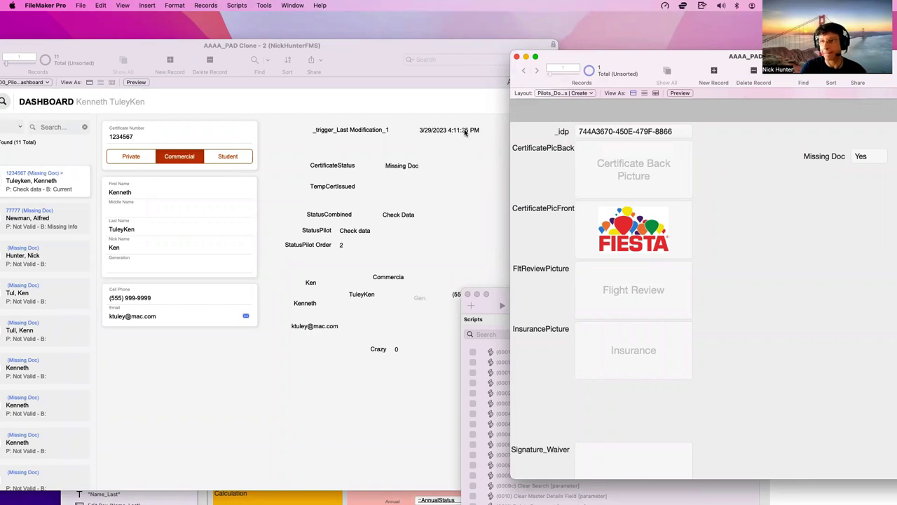
Paste the image back into CertificatePicBack and commit the document record
left_click(597, 167)
key("super+v")
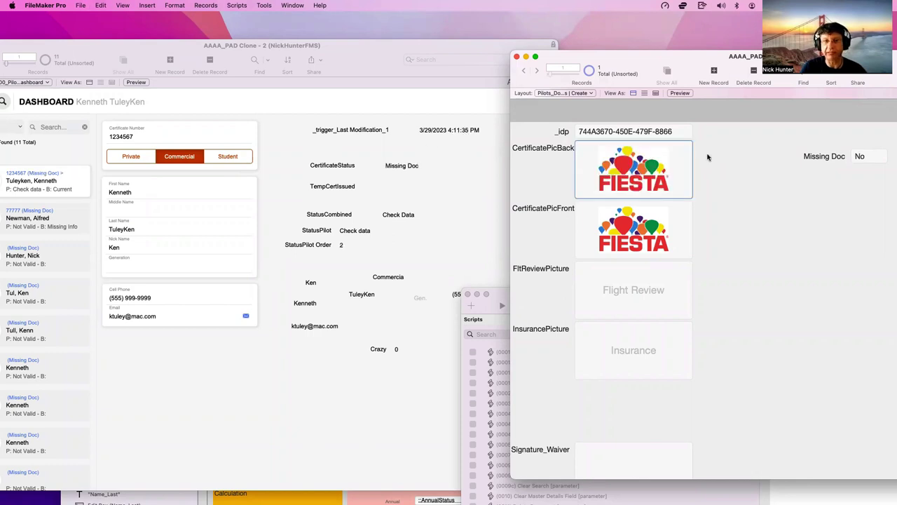
left_click(540, 158)
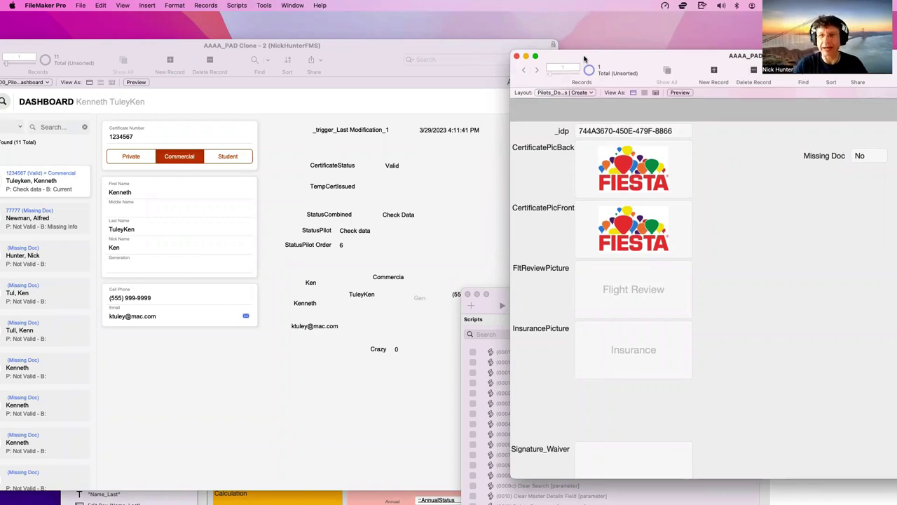
Examine the pilot's _trigger_Last Modification_1 timestamp on the dashboard alongside the document record
left_click_drag(584, 60, 381, 60)
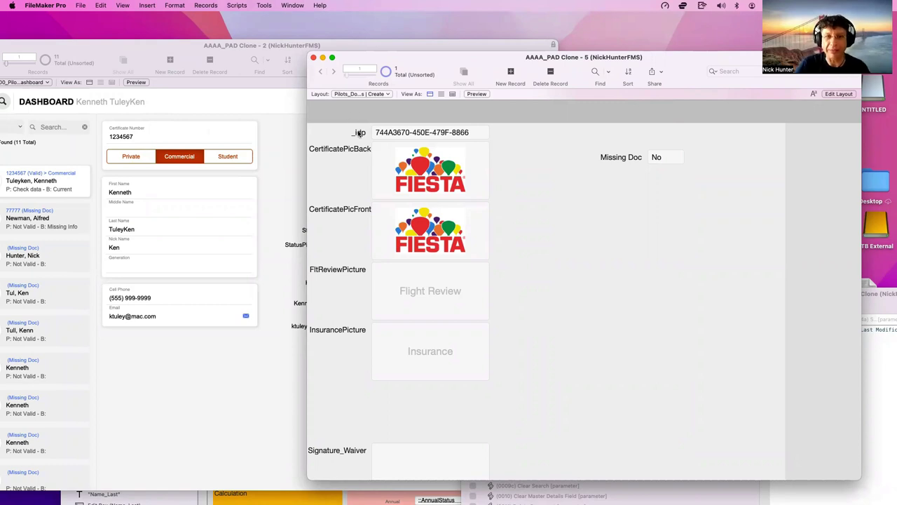
left_click(376, 135)
left_click(362, 128)
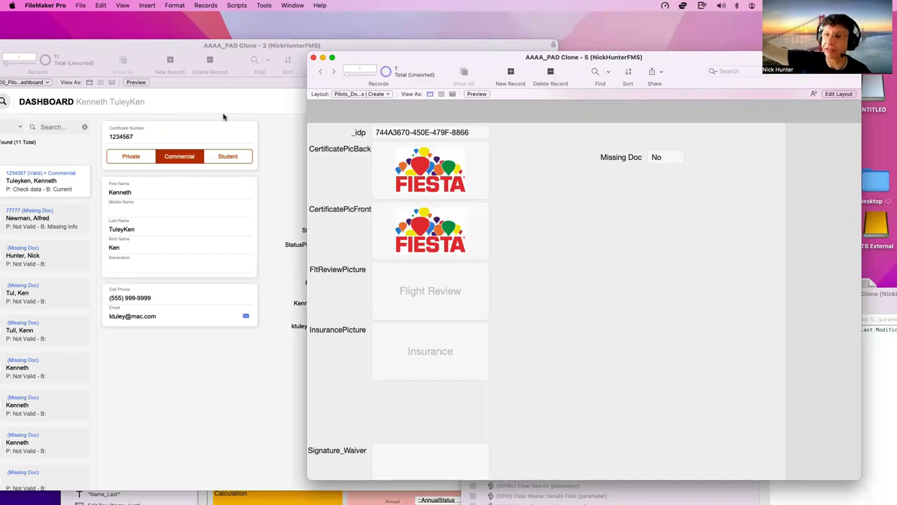
left_click_drag(421, 64, 673, 89)
left_click(455, 130)
left_click(456, 129)
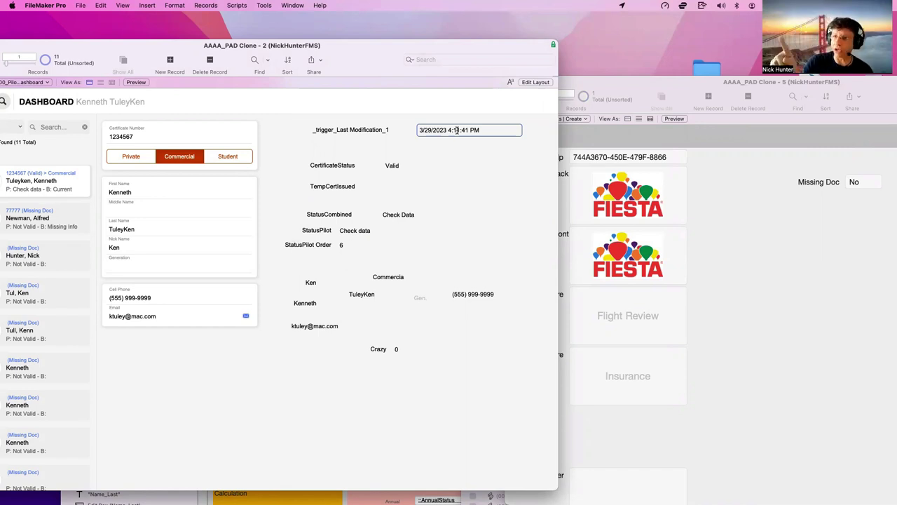
left_click_drag(672, 80, 428, 75)
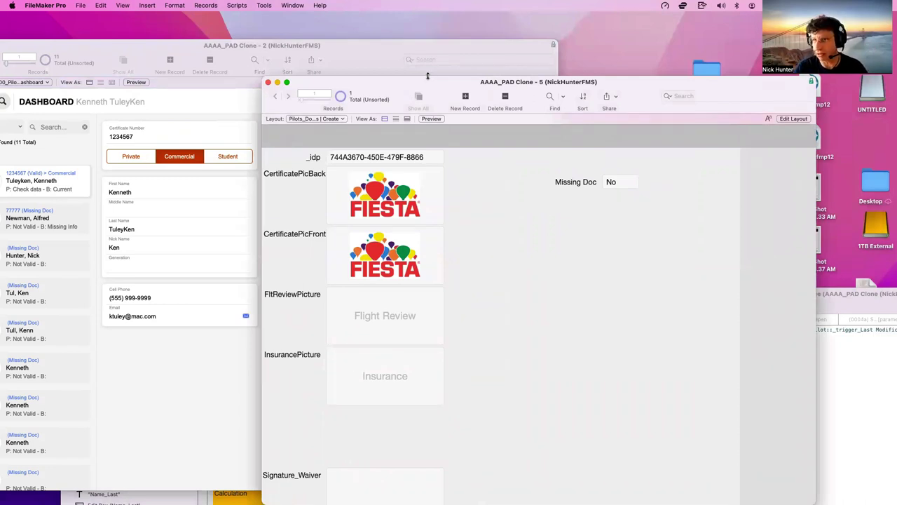
left_click_drag(411, 80, 455, 80)
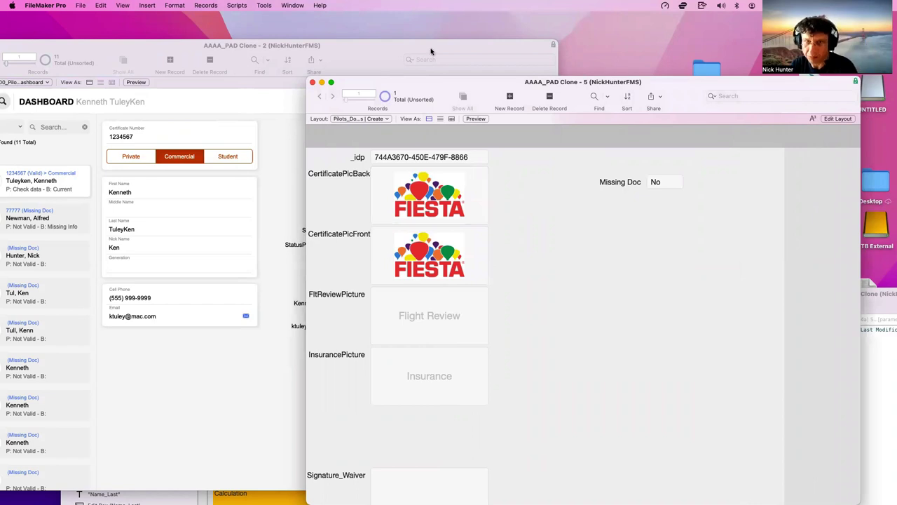
left_click_drag(417, 99, 548, 100)
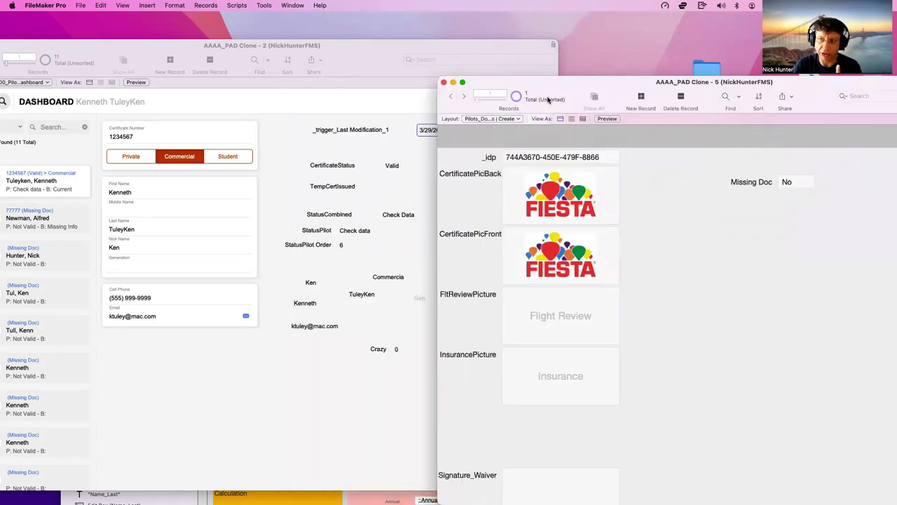
Inspect the _trigger_Last Modification_1 field definition in the Pilot table, and return to the pilot documents window
left_click(392, 103)
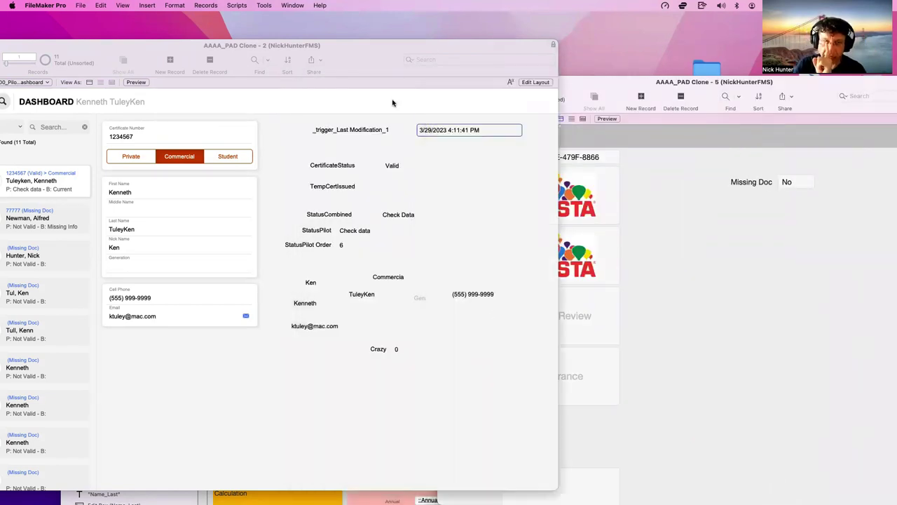
key("super+shift+d")
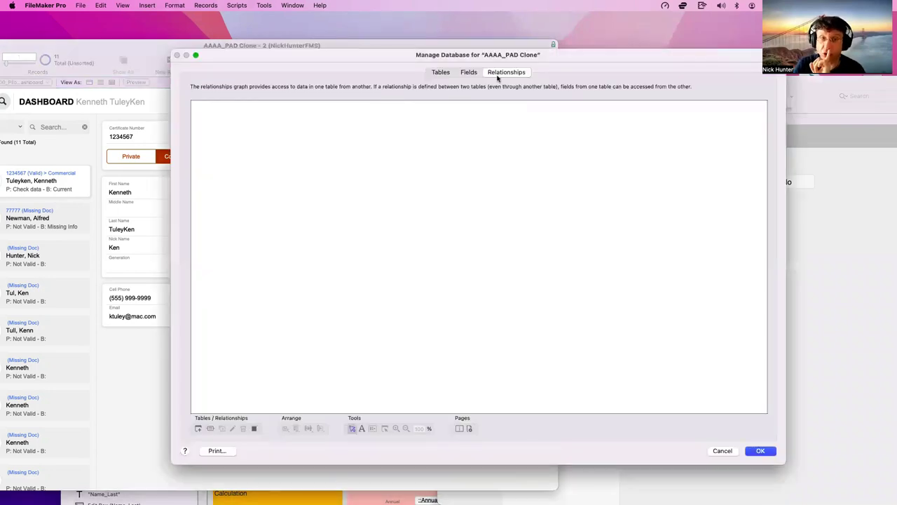
left_click(469, 73)
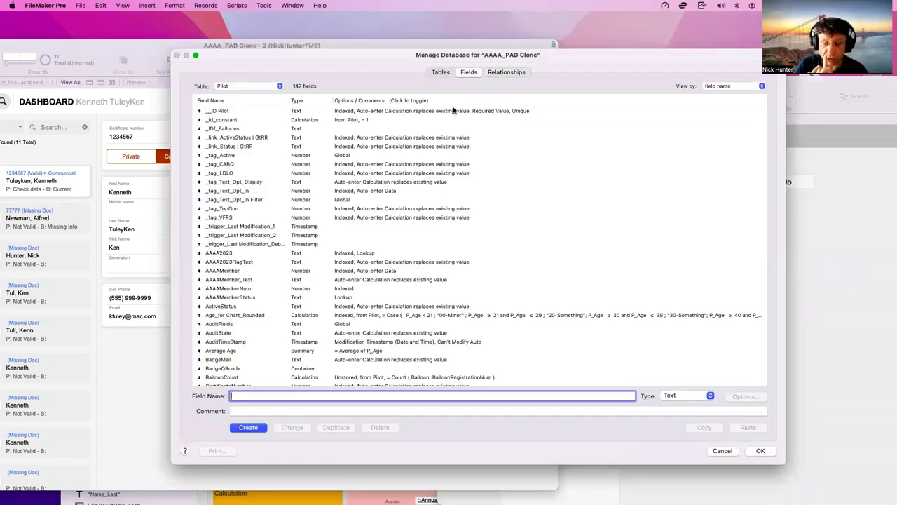
left_click(271, 227)
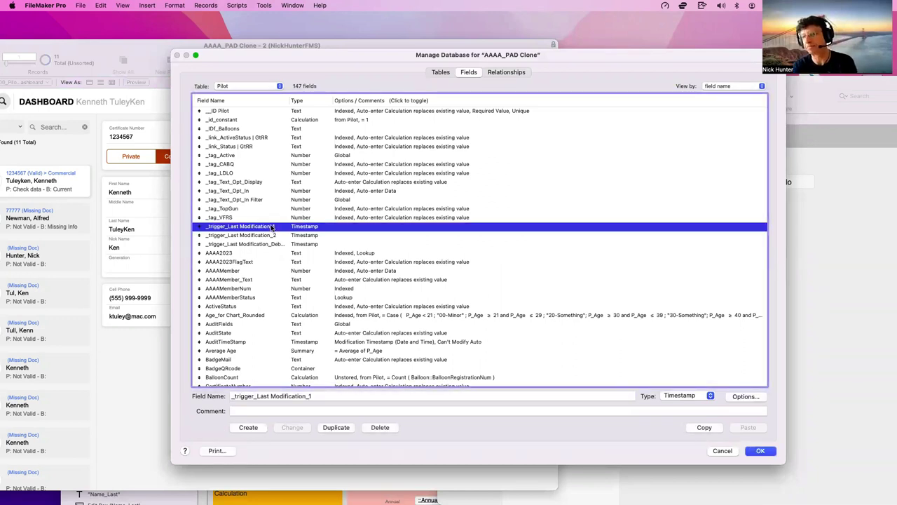
key("Return")
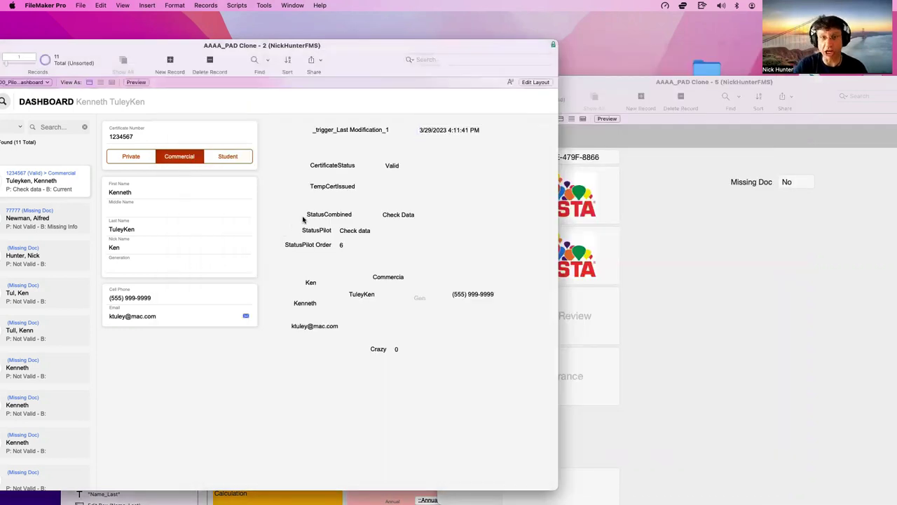
left_click(635, 215)
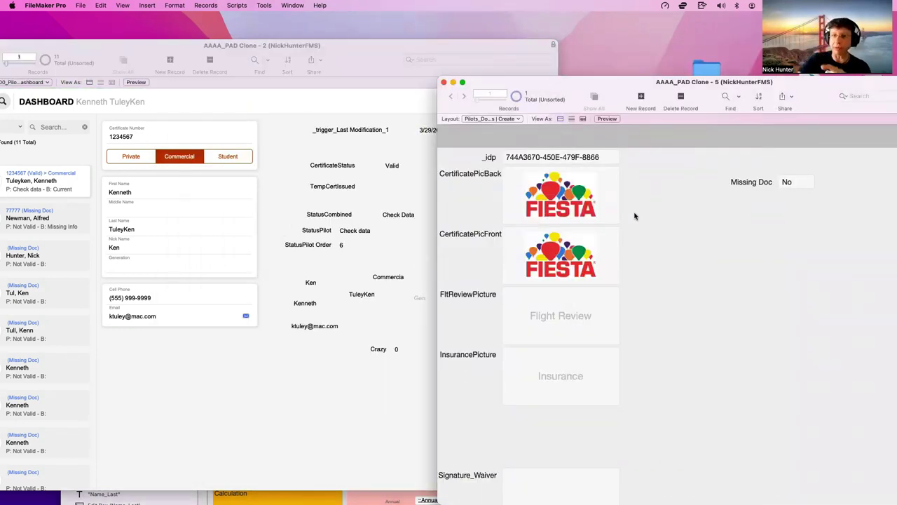
Open the Data Viewer and enter Pilot::Name_First as a new watch expression to check the relationship from the documents record
left_click_drag(568, 83, 334, 54)
left_click(263, 5)
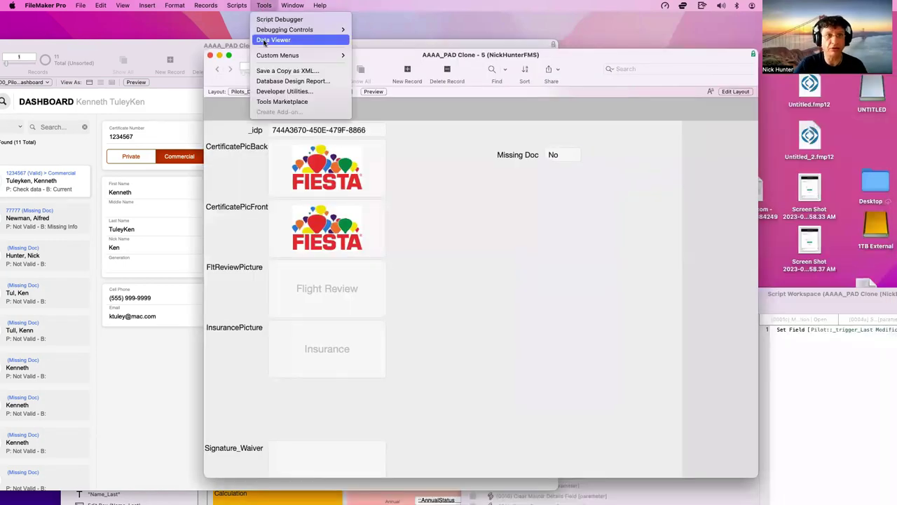
left_click(271, 40)
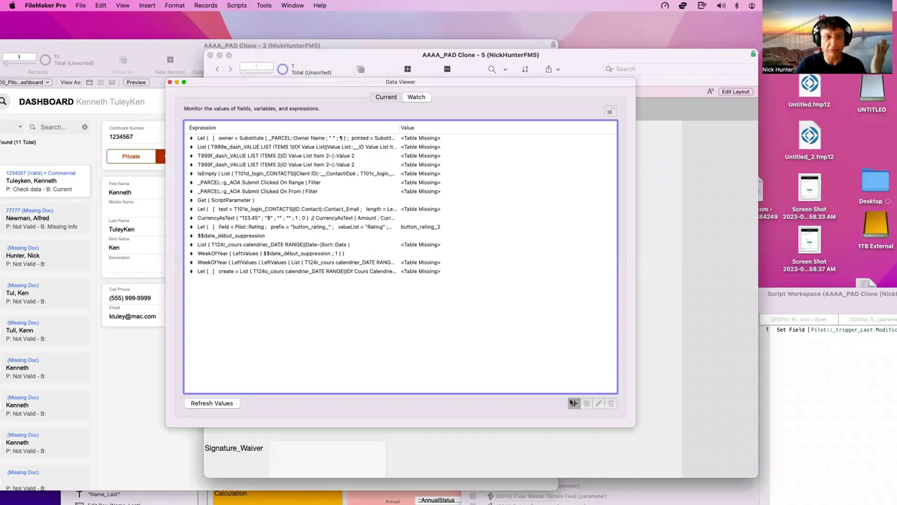
left_click(574, 403)
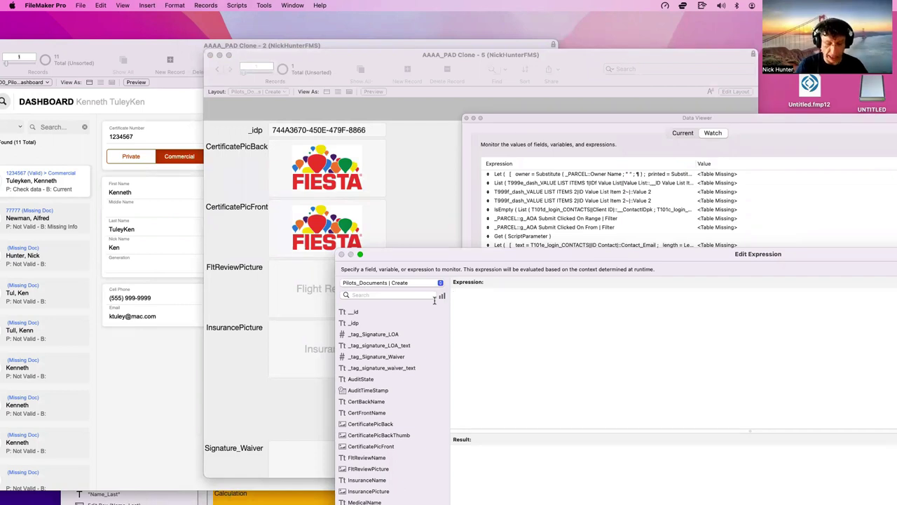
type("Pilot::")
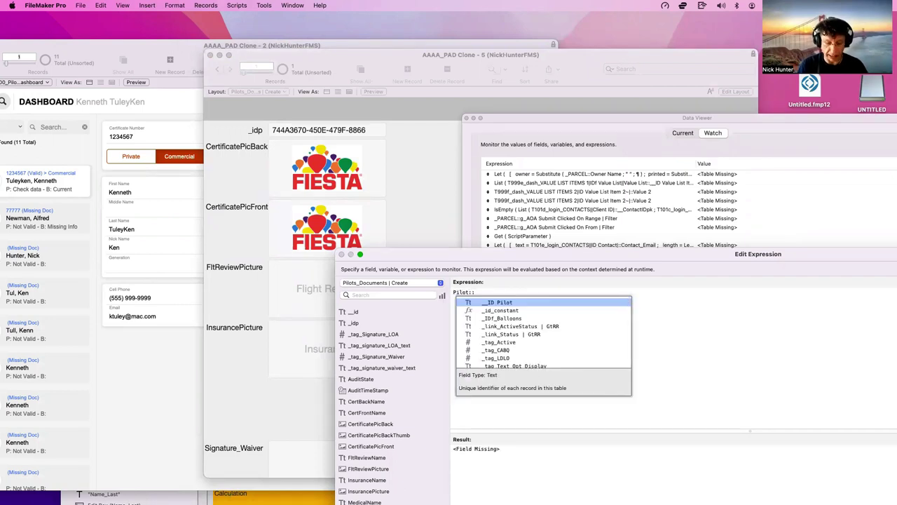
type("name")
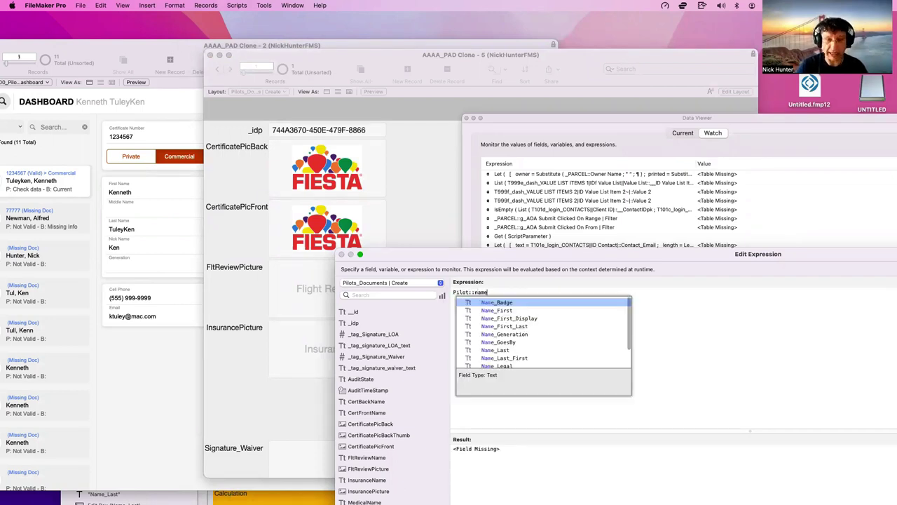
key("Down")
key("Return")
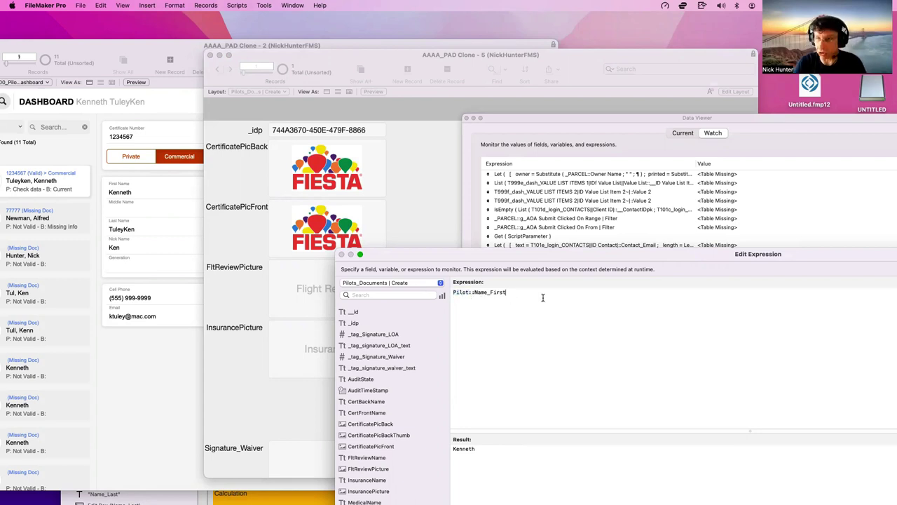
Replace the field in the watch expression with the Pilot table's _trigger_Last Modification_1 to check its value
double_click(499, 292)
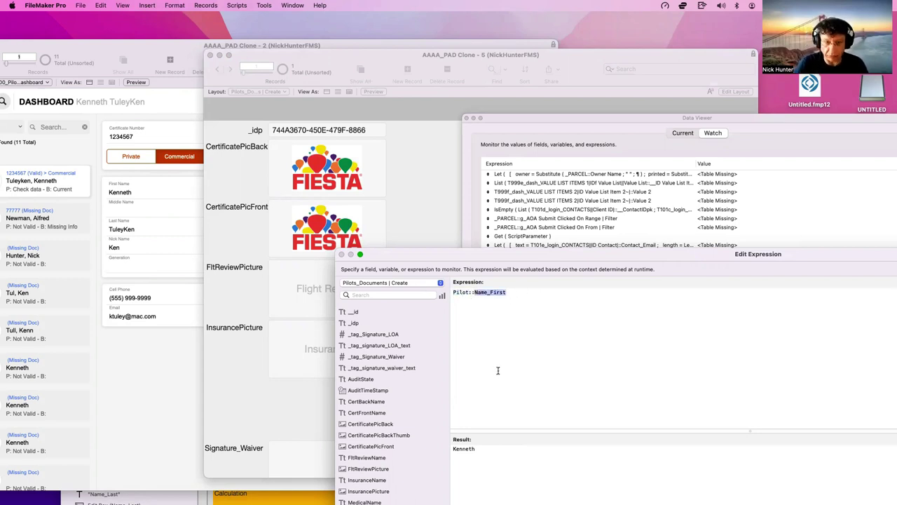
type("_t")
key("Down")
key("Down")
key("Down")
key("Down")
key("Down")
key("Down")
key("Down")
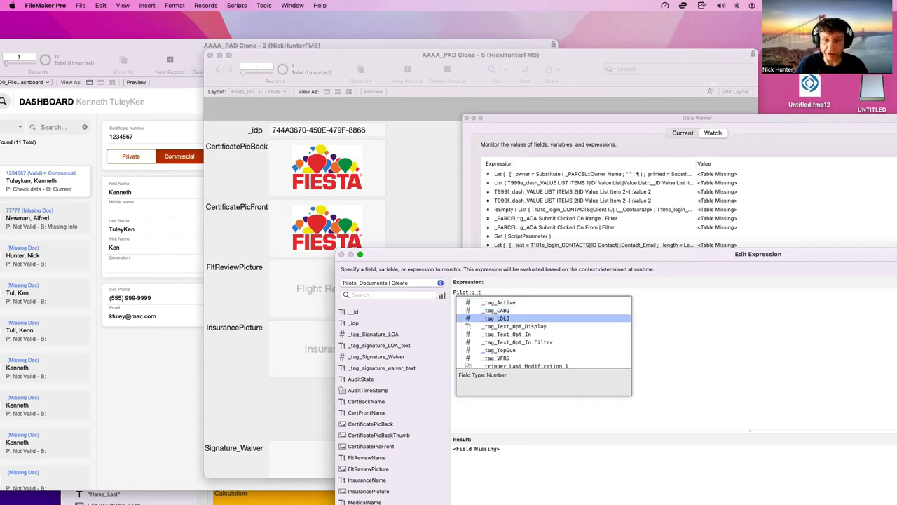
key("Down")
key("Return")
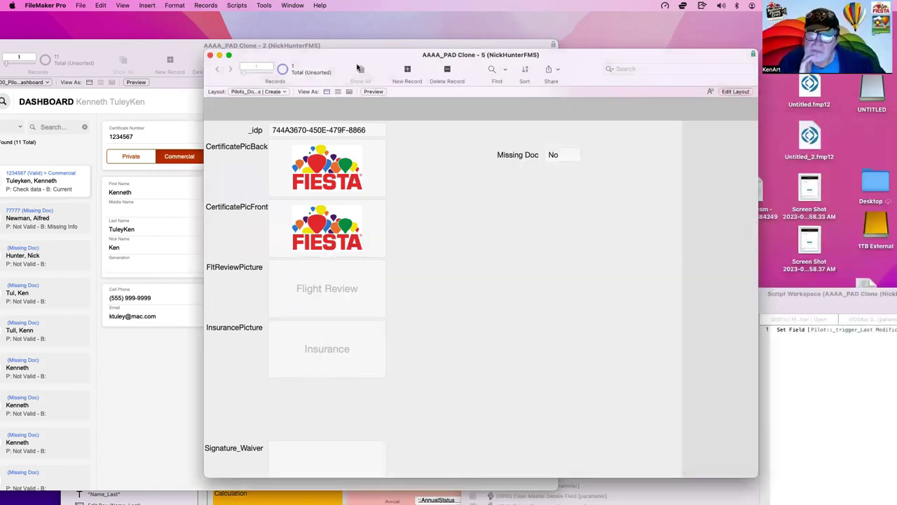
Clear the CertificatePicBack image and open the Script Debugger, keeping the dashboard's status fields in view
left_click_drag(360, 68, 619, 96)
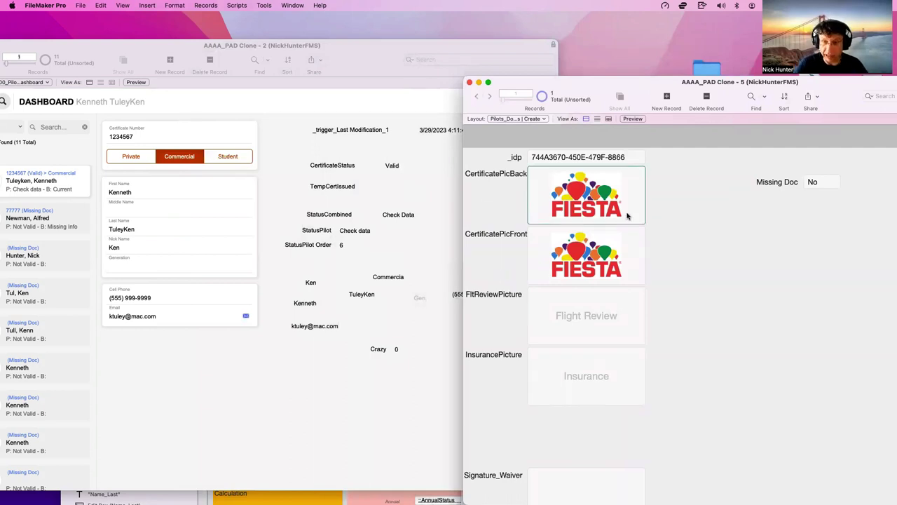
key("BackSpace")
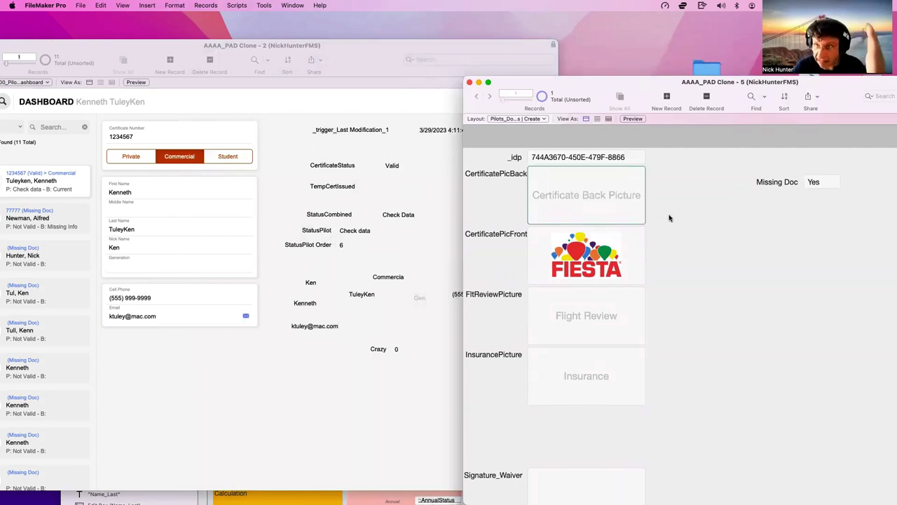
left_click(265, 5)
left_click(279, 19)
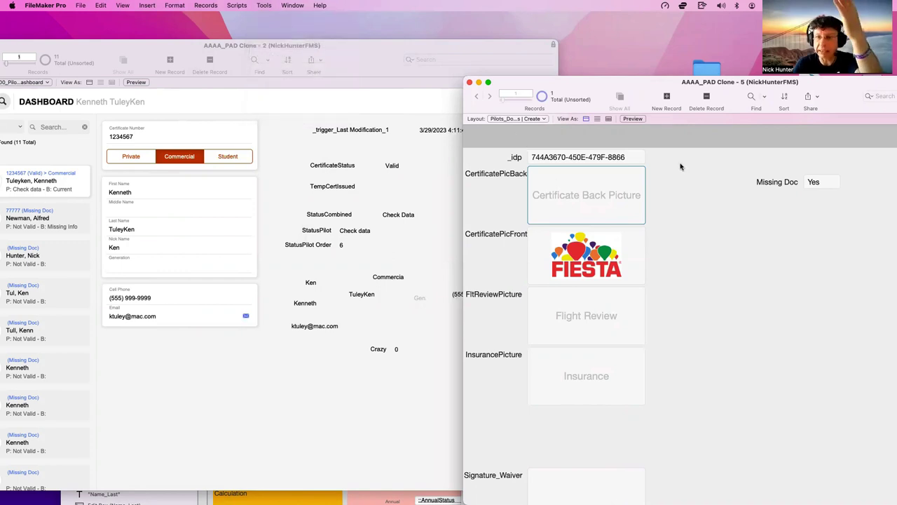
left_click_drag(636, 51, 704, 303)
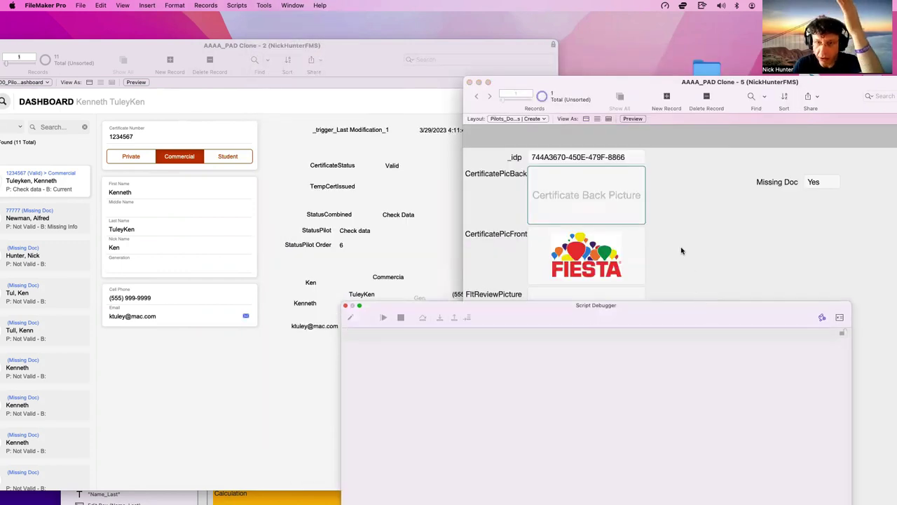
Commit the documents record, step through the OnRecordCommit trigger script's Set Field step, and close the debugger
left_click(682, 251)
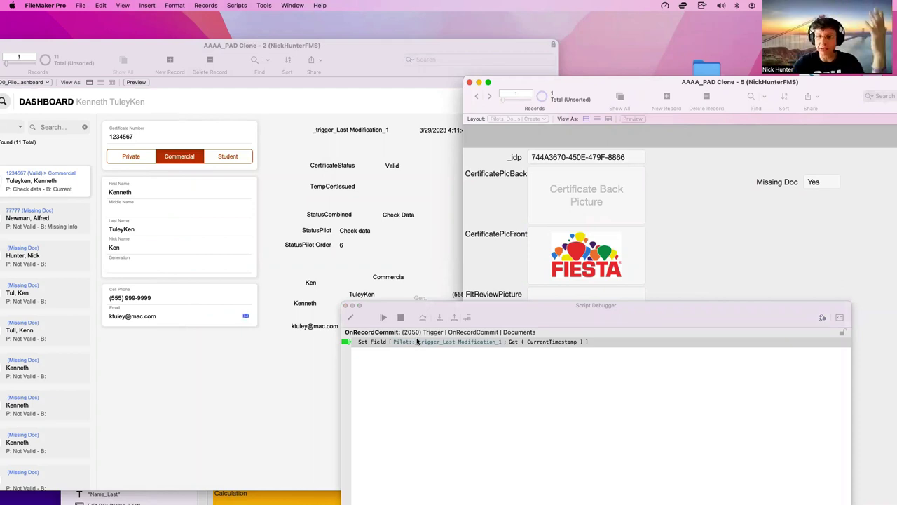
left_click(438, 319)
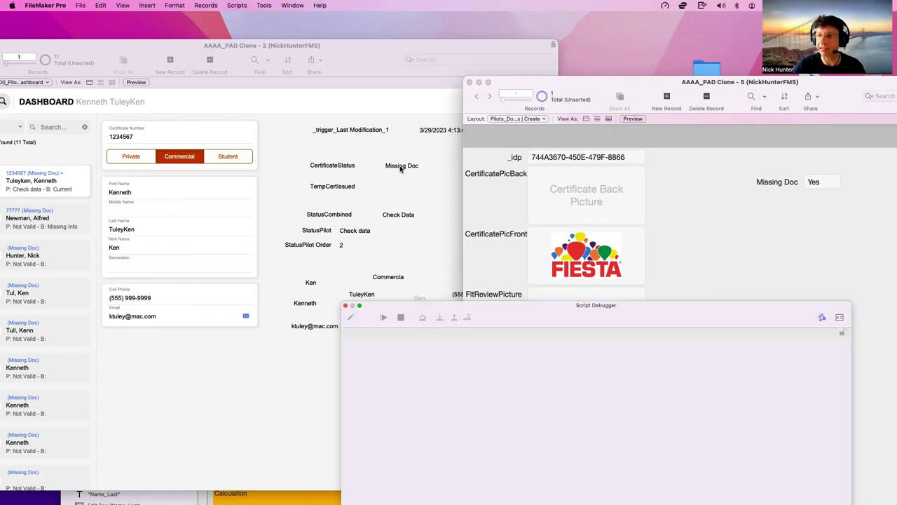
left_click(345, 309)
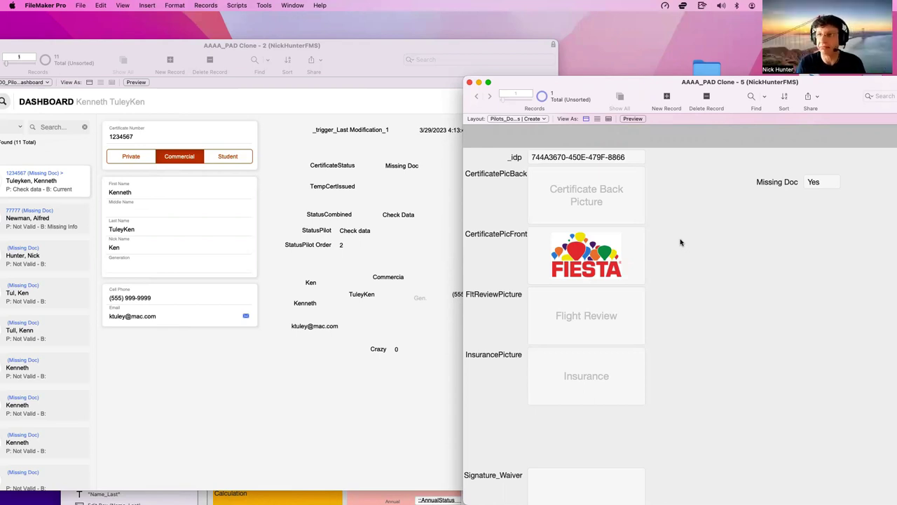
Paste the image back into the empty CertificatePicBack container and commit the record without the debugger
right_click(680, 242)
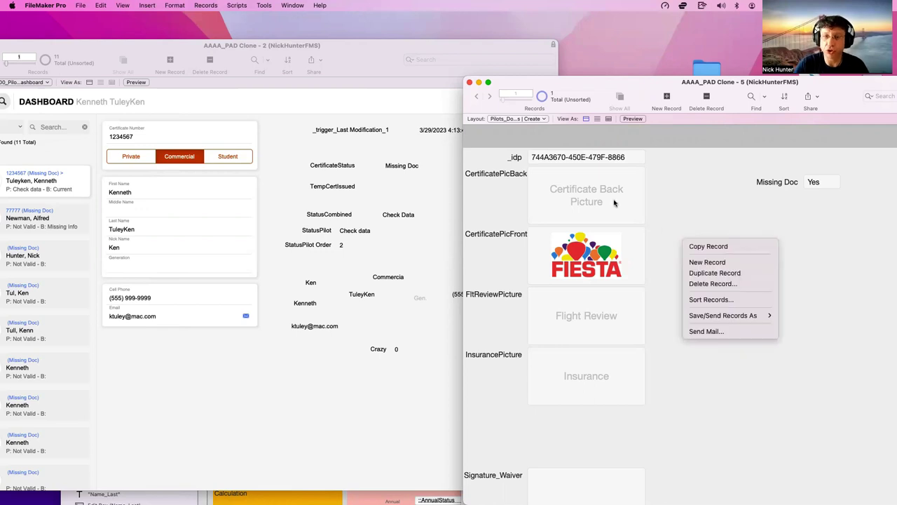
left_click(612, 203)
left_click(612, 202)
key("super+v")
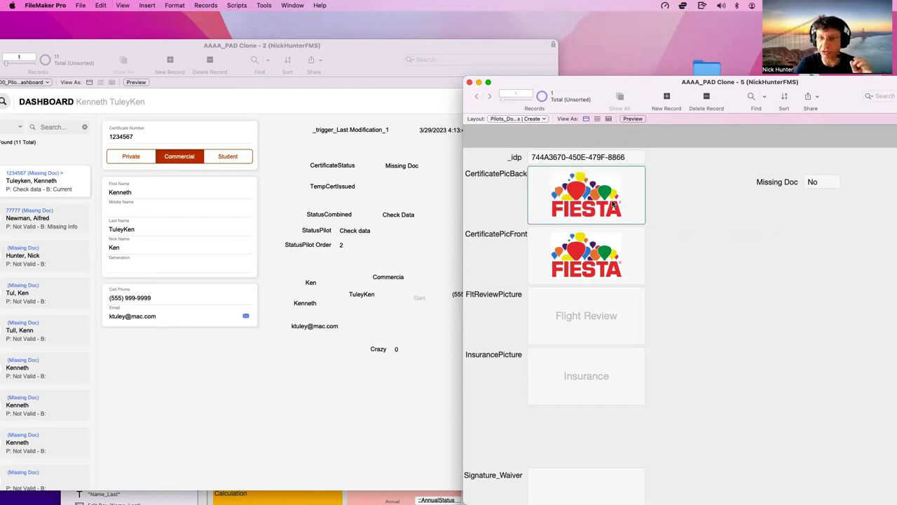
left_click(668, 199)
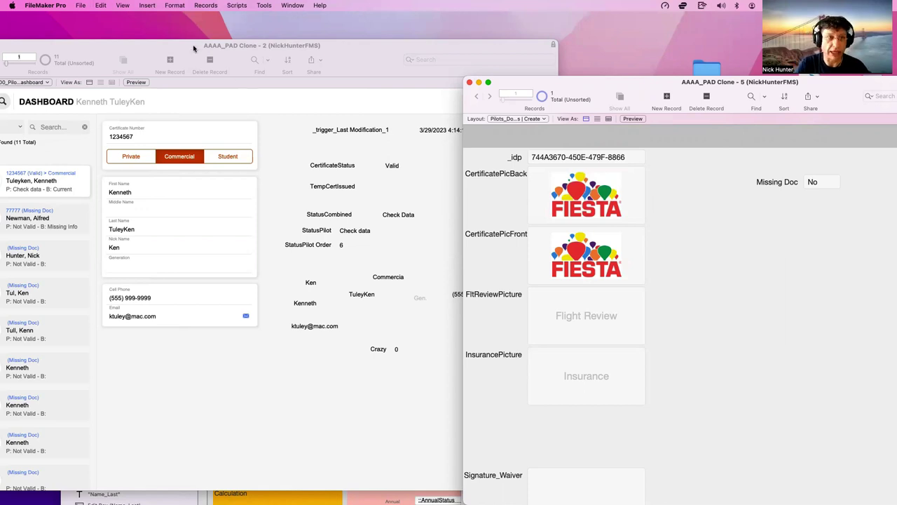
From the dashboard window, open the auto-enter calculation of the Pilot table's CertificateStatus field
left_click_drag(192, 48, 308, 47)
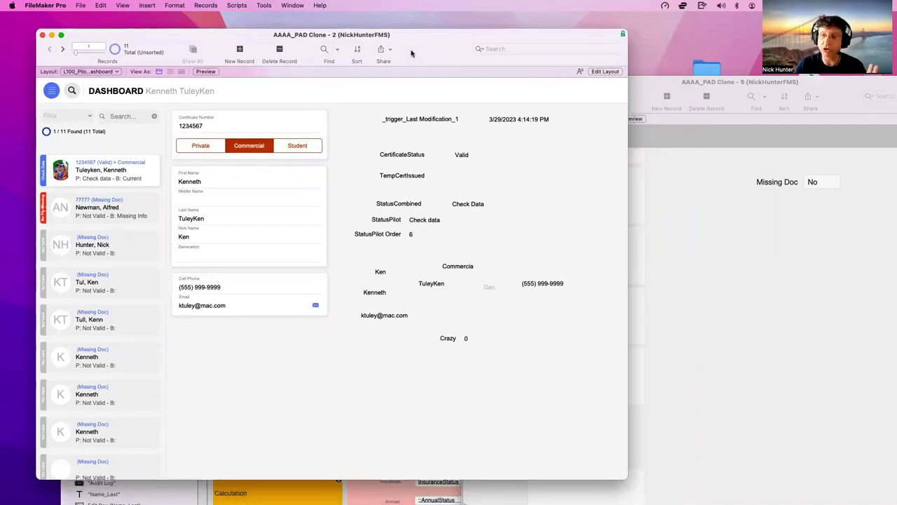
key("super+shift+d")
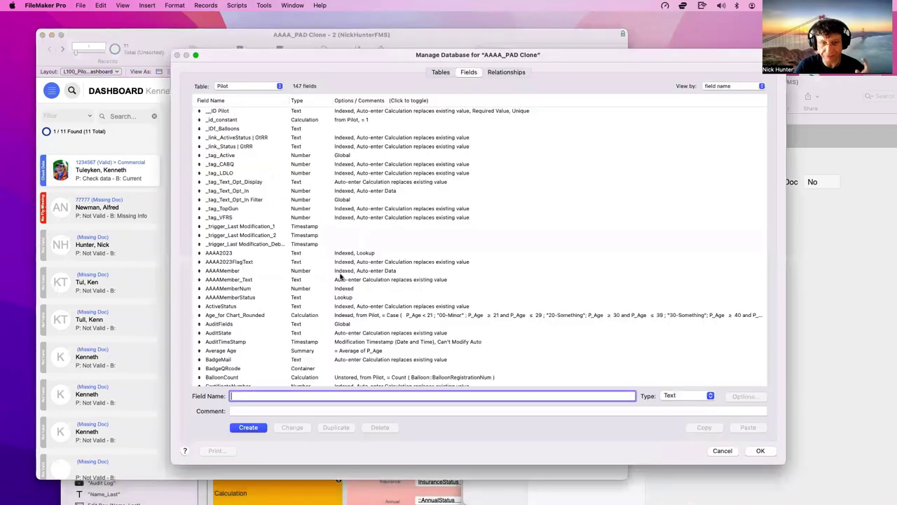
scroll(343, 281, "down", 3)
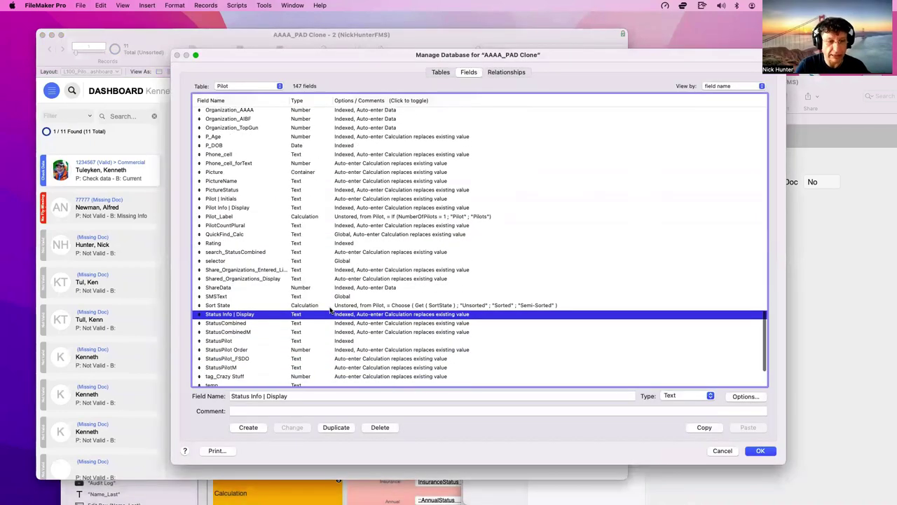
key("c")
scroll(320, 321, "down", 1)
scroll(320, 321, "up", 3)
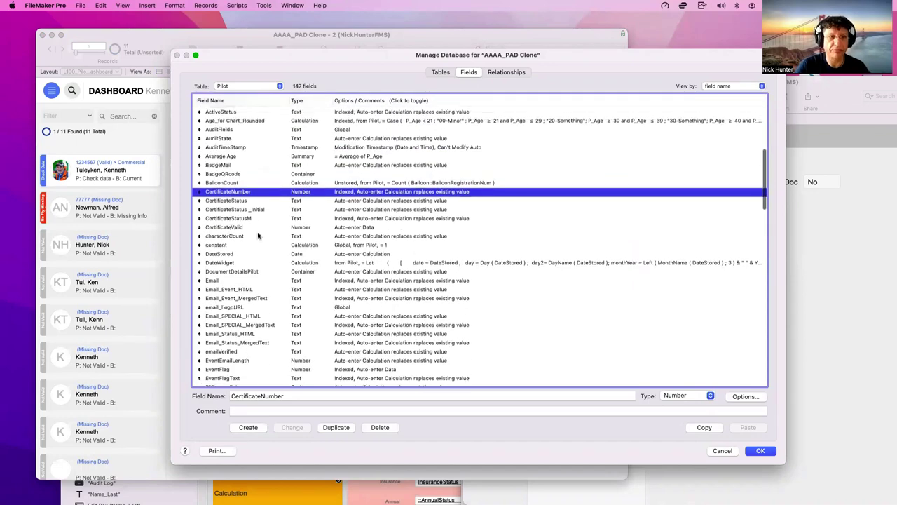
key("Down")
key("super+o")
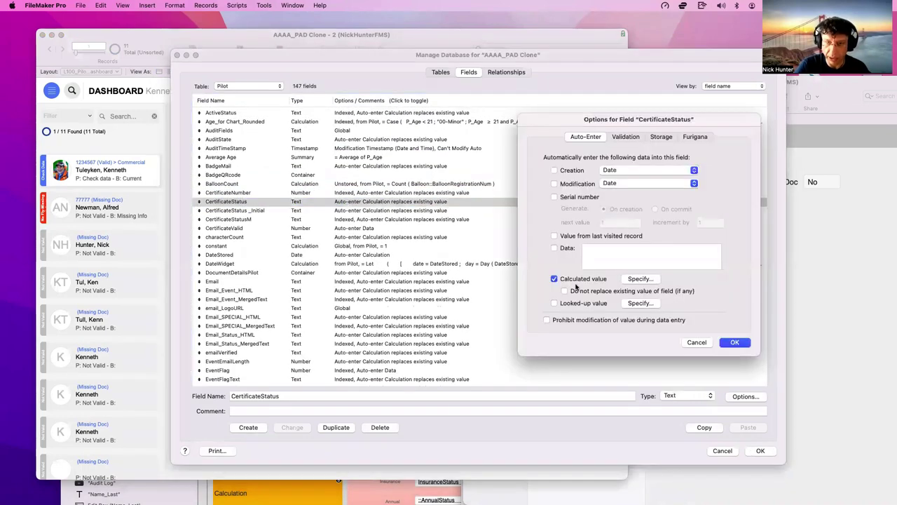
left_click(639, 279)
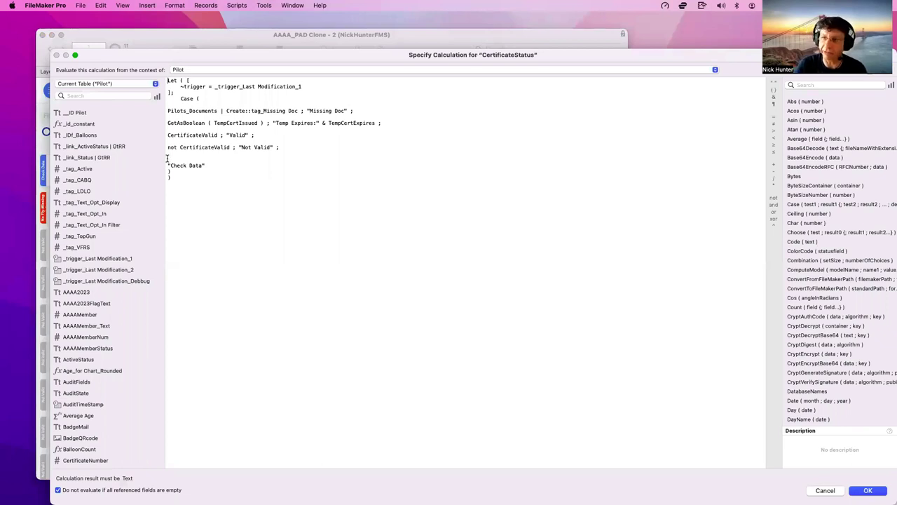
Simplify the Let declaration to "trigger = _trigger_Last Modification_1 ;" by removing the tilde and the square brackets
left_click(184, 80)
key("Return")
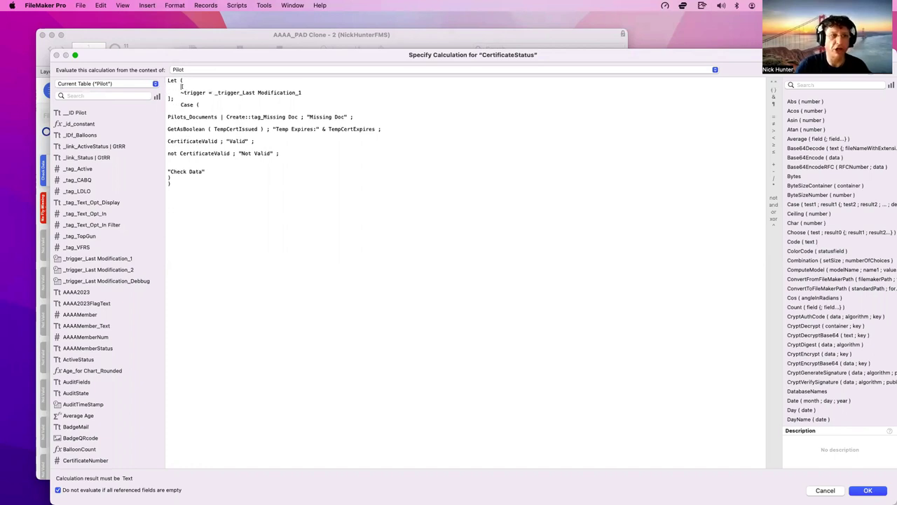
key("BackSpace")
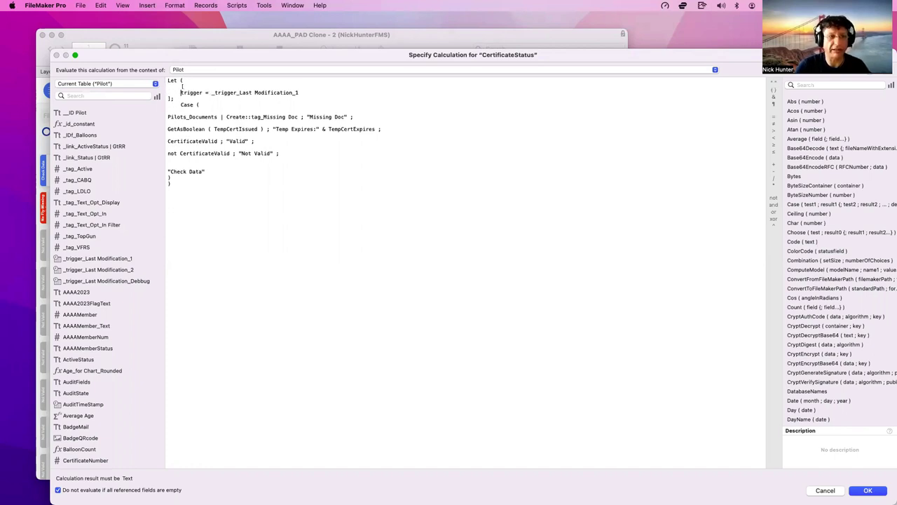
left_click(168, 98)
key("Tab")
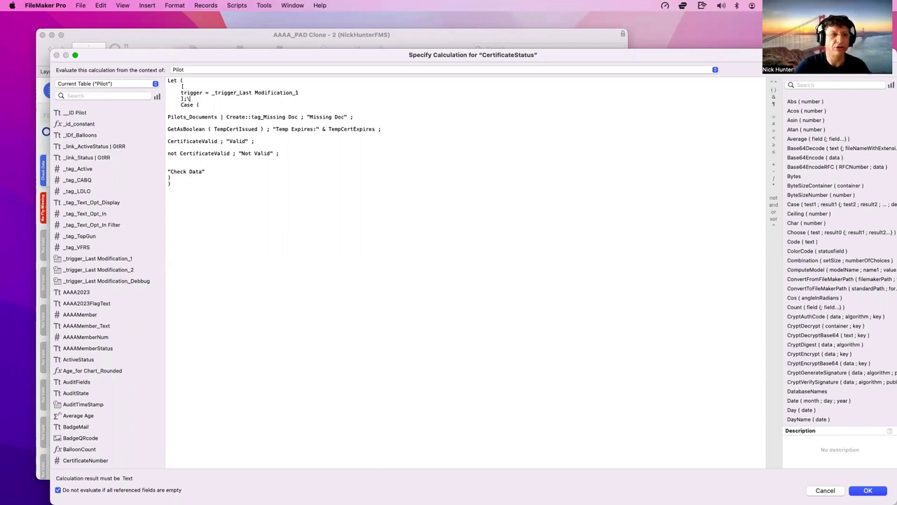
key("BackSpace")
key("BackSpace")
key("BackSpace")
key("BackSpace")
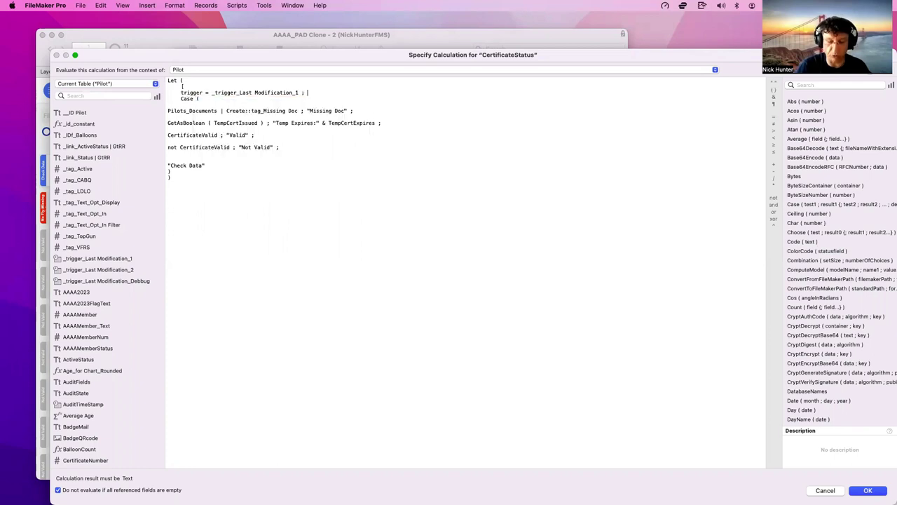
left_click(184, 87)
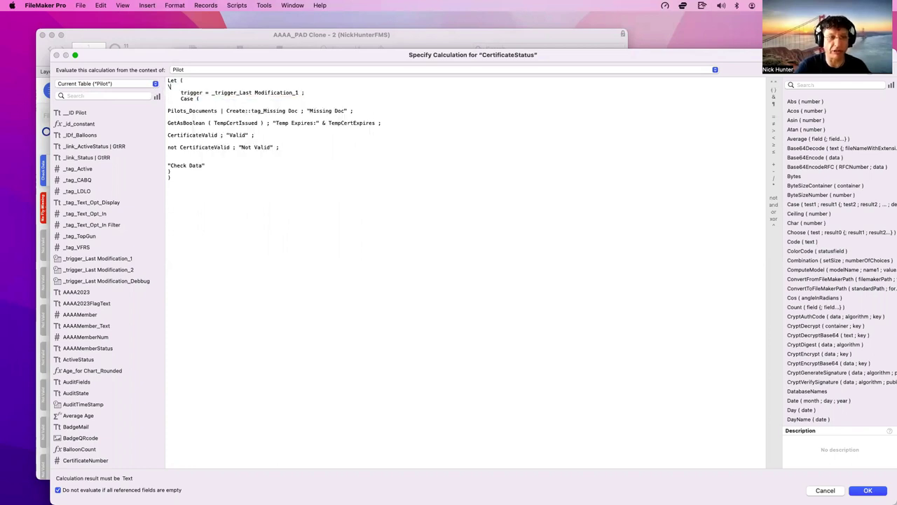
key("BackSpace")
key("BackSpace")
key("BackSpace")
Insert a blank line between the trigger declaration and Case, and remove the space before Case's opening parenthesis
left_click(308, 87)
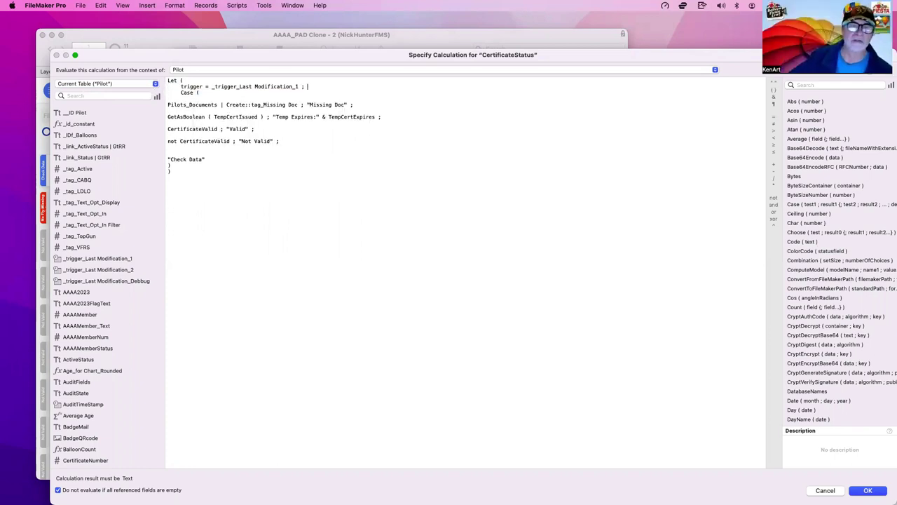
key("Return")
key("Return")
key("BackSpace")
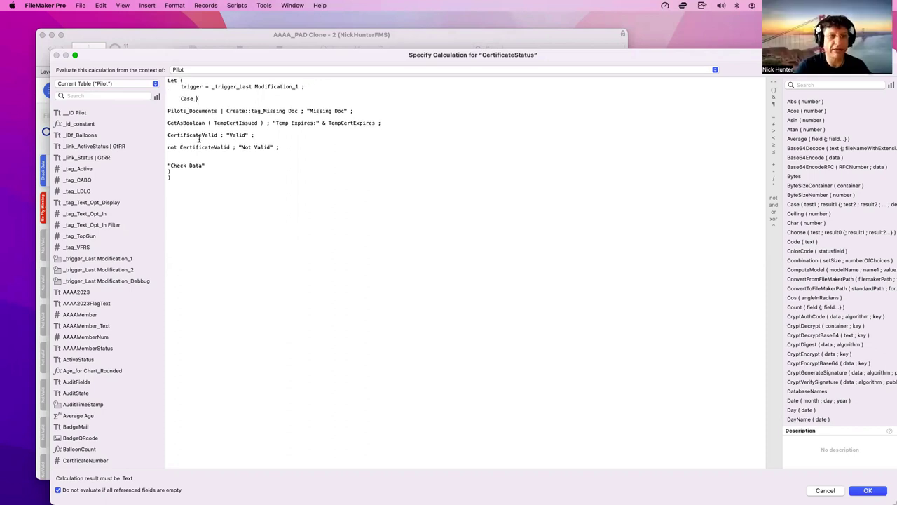
key("BackSpace")
Remove the blank lines above the "Missing Doc" and GetAsBoolean ( TempCertIssued ) lines of the Case, and indent both by two tabs
left_click(168, 110)
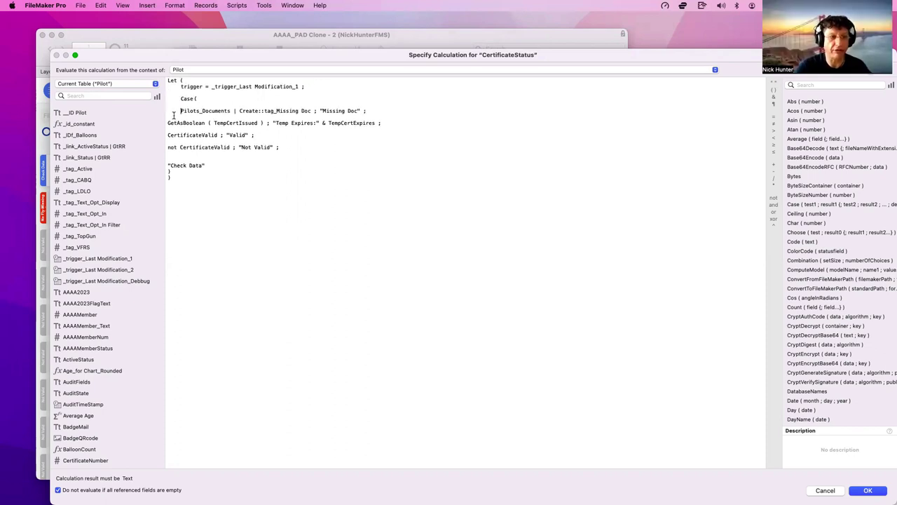
key("BackSpace")
key("Tab")
key("Tab")
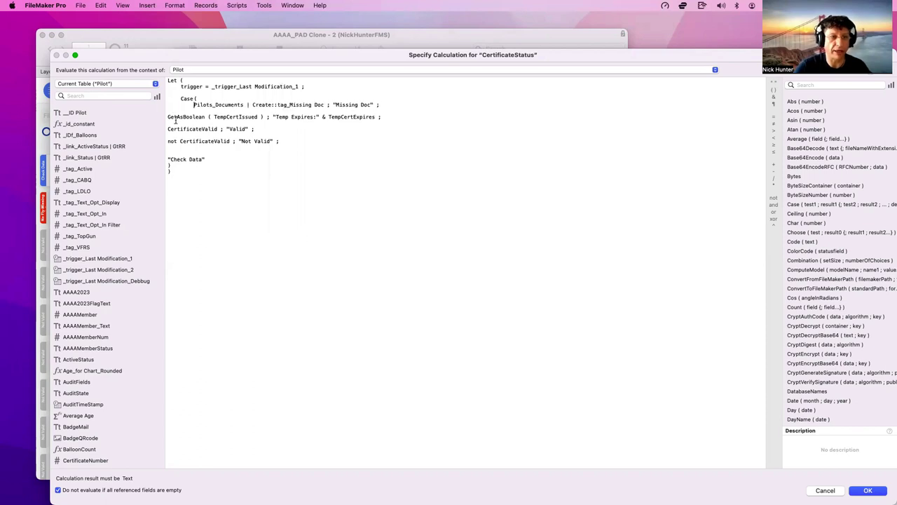
left_click(167, 117)
key("BackSpace")
key("Tab")
key("Tab")
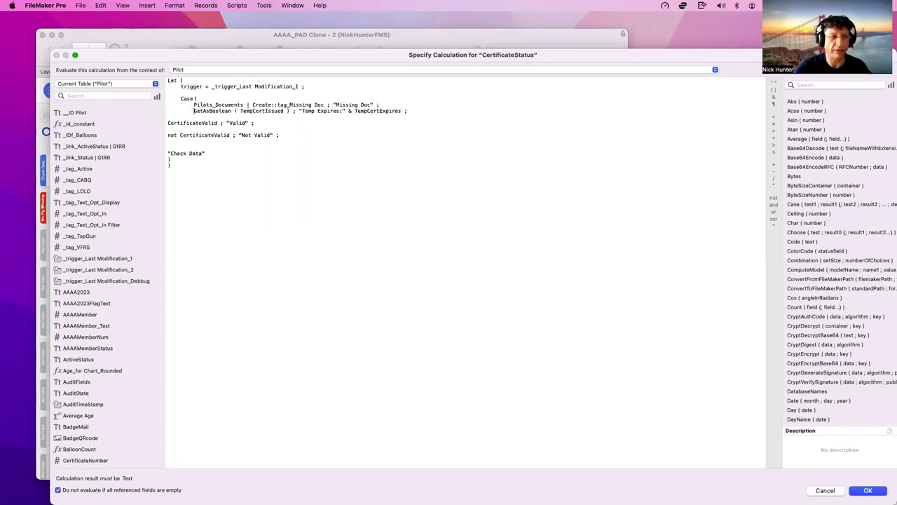
Remove the blank lines above the CertificateValid and not CertificateValid conditions, and indent both by two tabs
left_click(168, 124)
key("BackSpace")
key("Tab")
key("Tab")
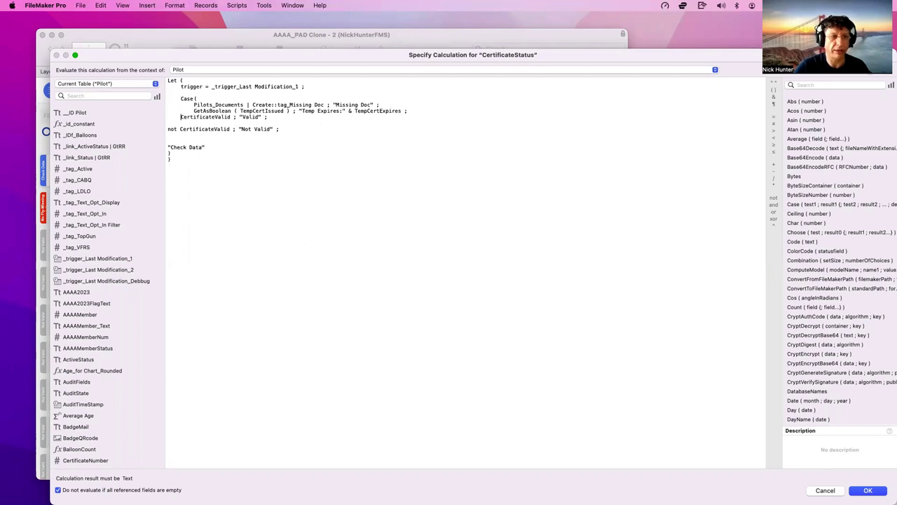
left_click(168, 129)
key("BackSpace")
key("Tab")
key("Tab")
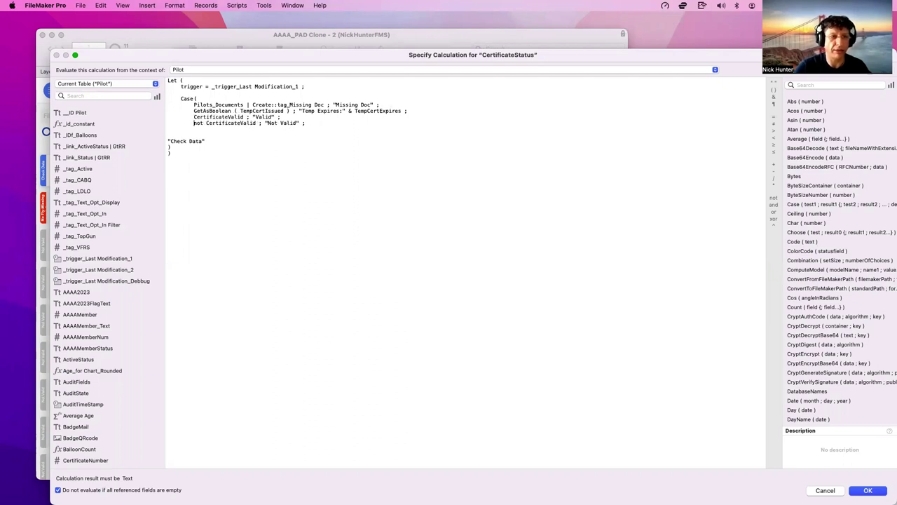
Bring the "Check Data" default directly below the last condition, and indent it and Case's closing parenthesis by two tabs
left_click(168, 141)
key("BackSpace")
key("BackSpace")
key("Tab")
key("Tab")
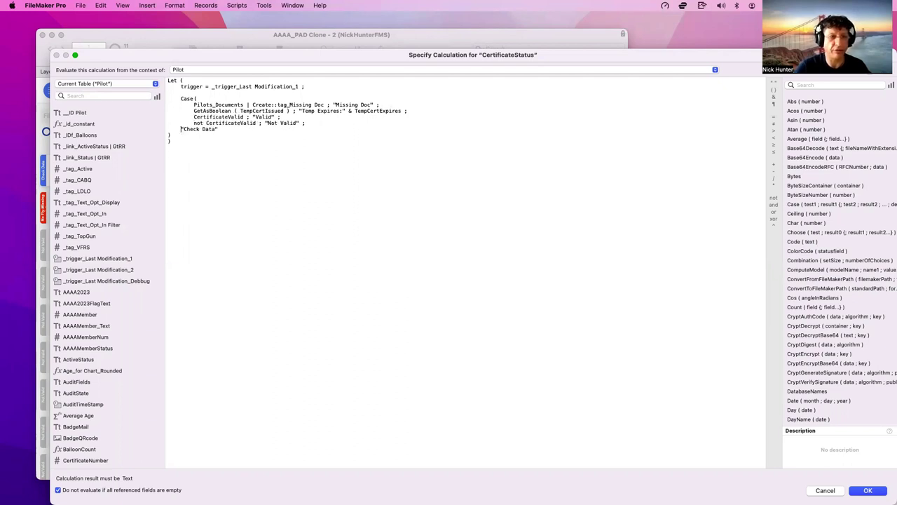
left_click(167, 135)
key("Tab")
key("Tab")
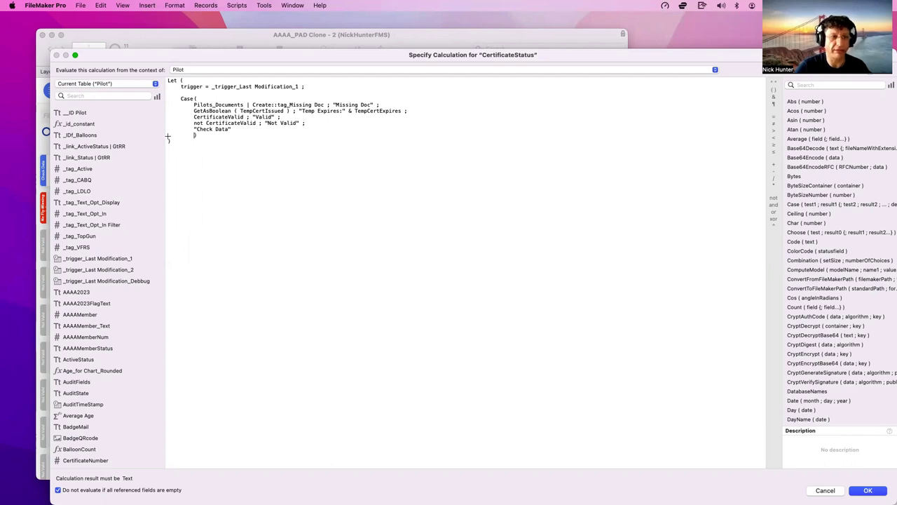
Set off Let's closing parenthesis with a blank line and a one-tab indent, and insert a blank line after "Let ("
left_click(167, 141)
key("Return")
key("Tab")
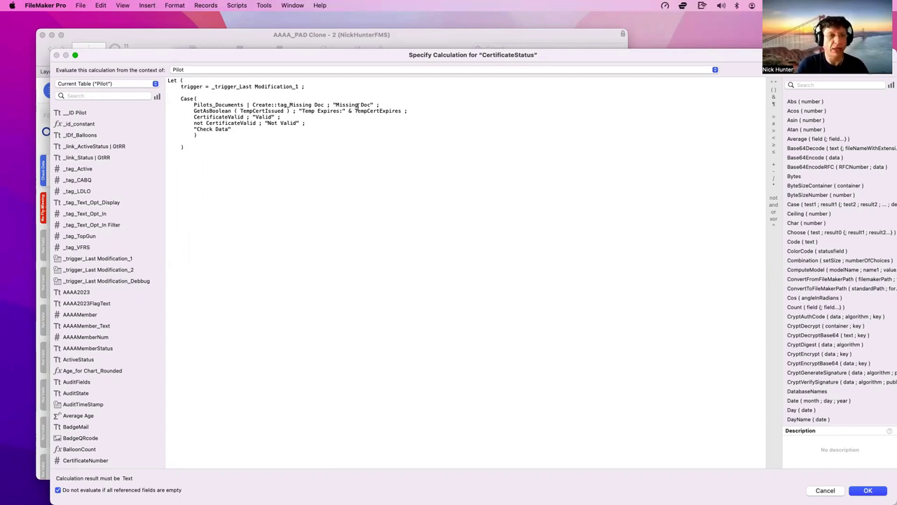
left_click(238, 80)
key("Return")
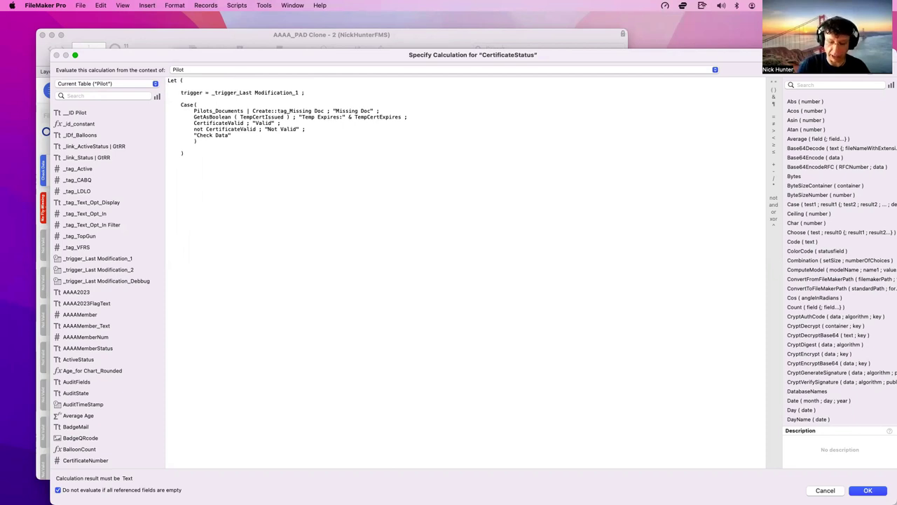